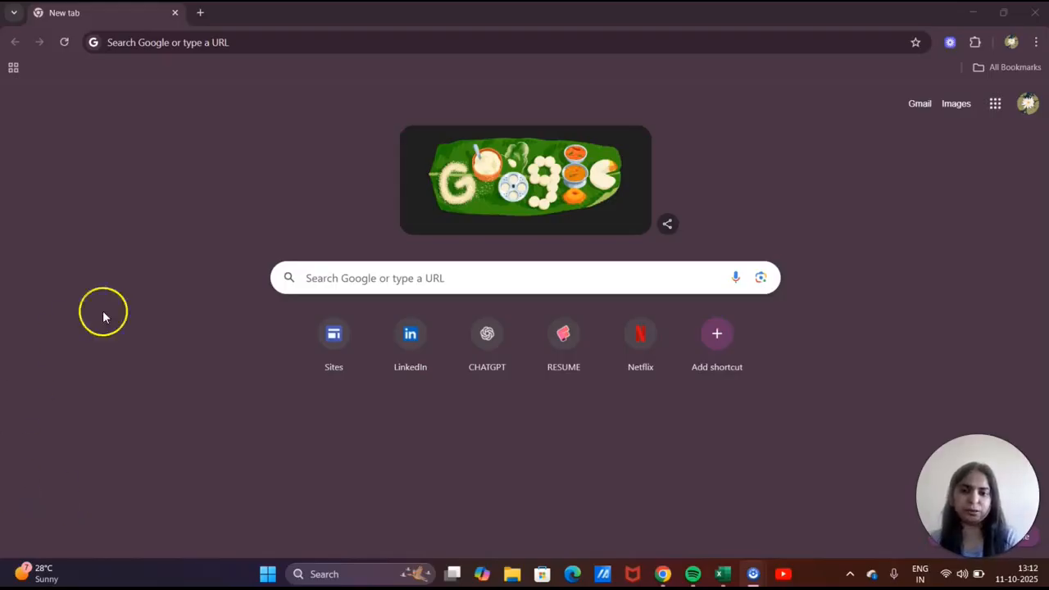
Load kaggle.com from the Google search box on a new Chrome tab.
left_click(332, 277)
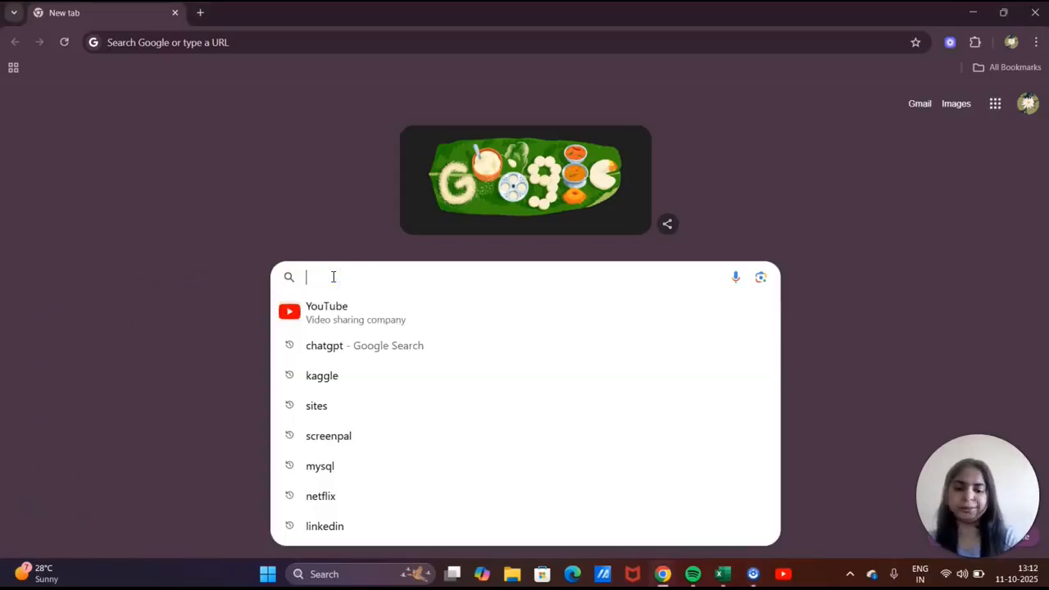
type("kaggle.co")
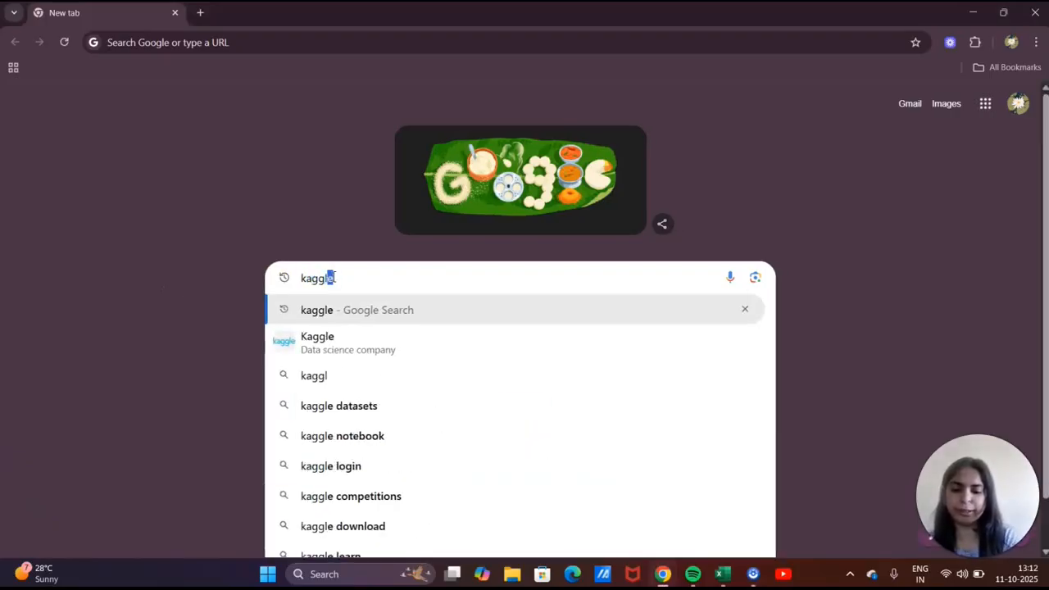
type("m")
key("Return")
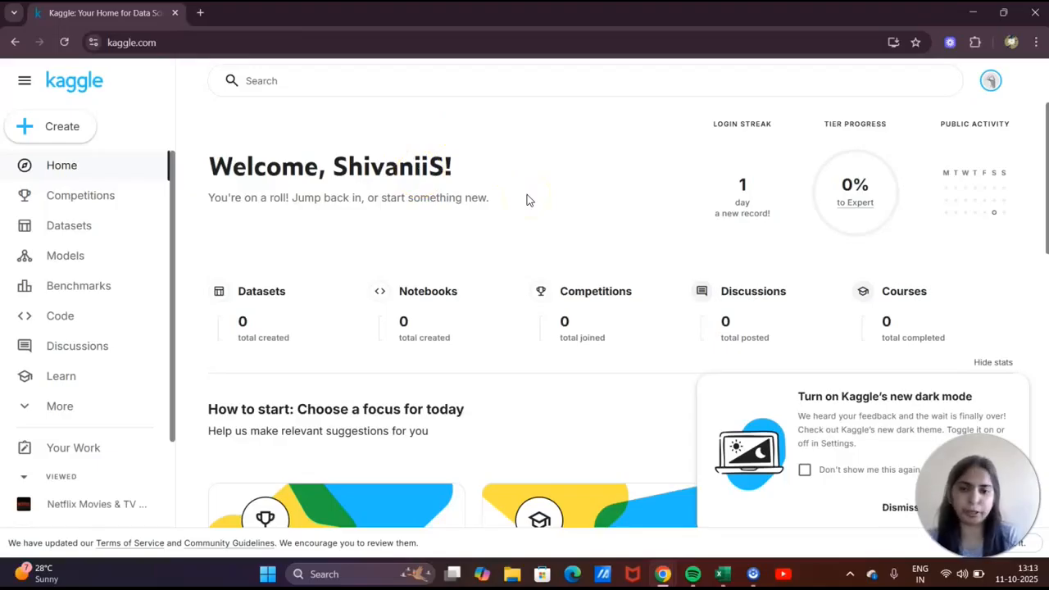
Browse Kaggle's Datasets catalogue, then rerun the recent 'netflix movies and tv shows dataset' search.
left_click(394, 86)
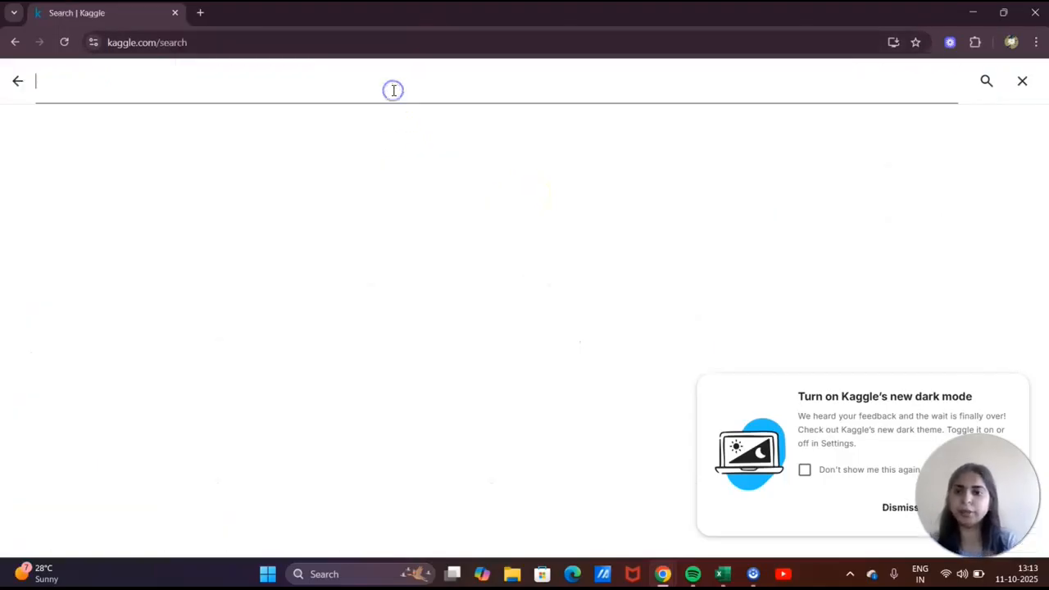
left_click(18, 82)
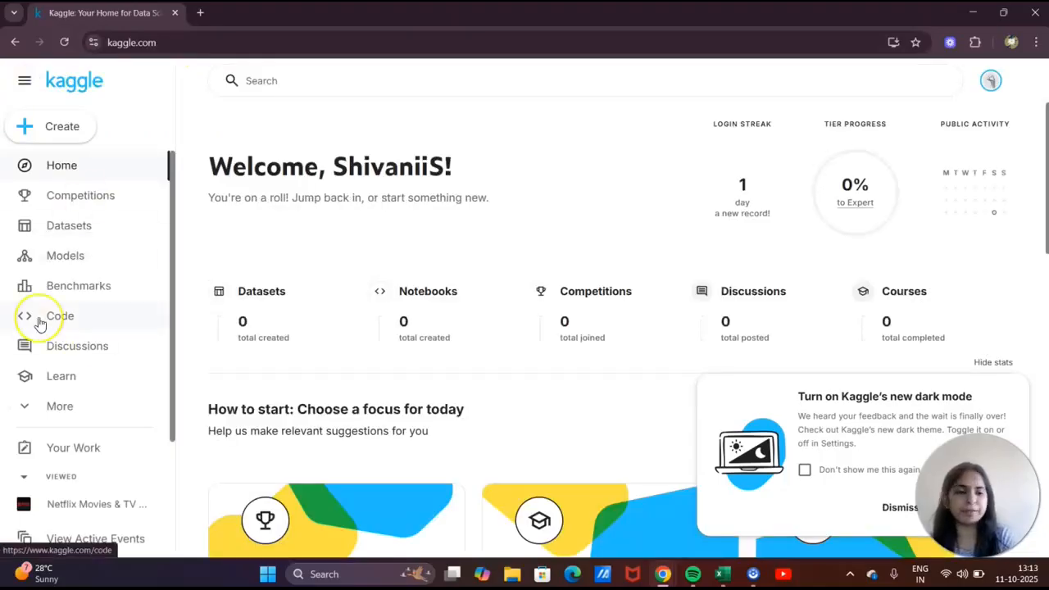
left_click(85, 233)
scroll(489, 285, "down", 2)
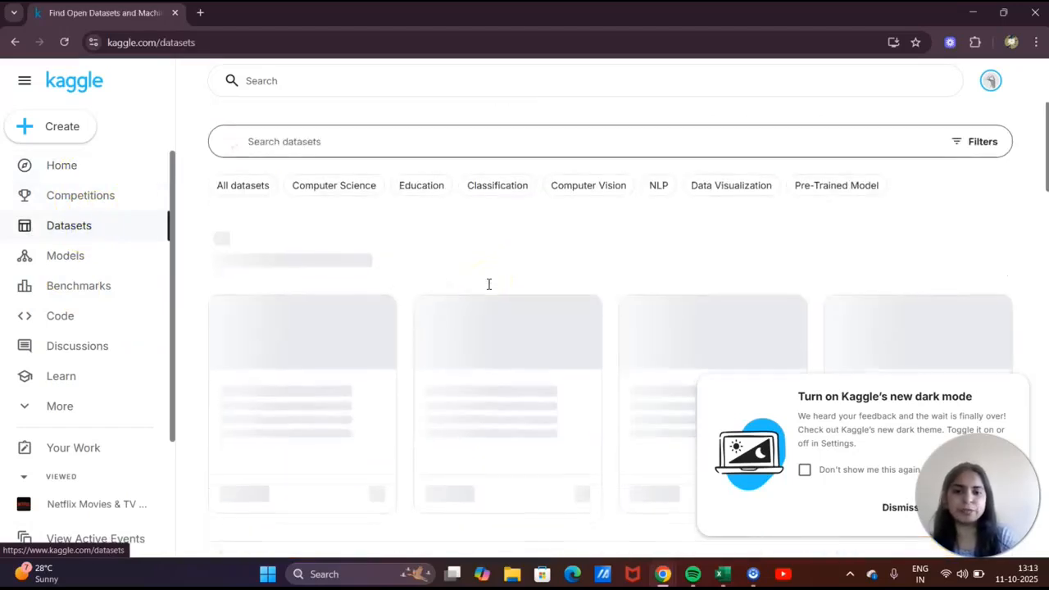
scroll(456, 406, "down", 4)
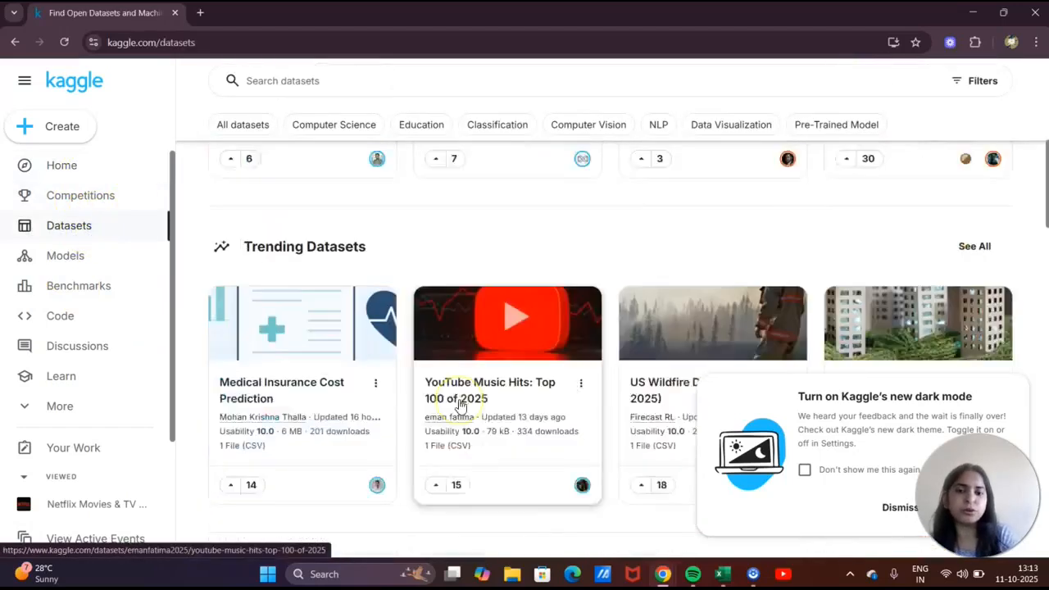
scroll(460, 406, "down", 1)
scroll(461, 406, "up", 2)
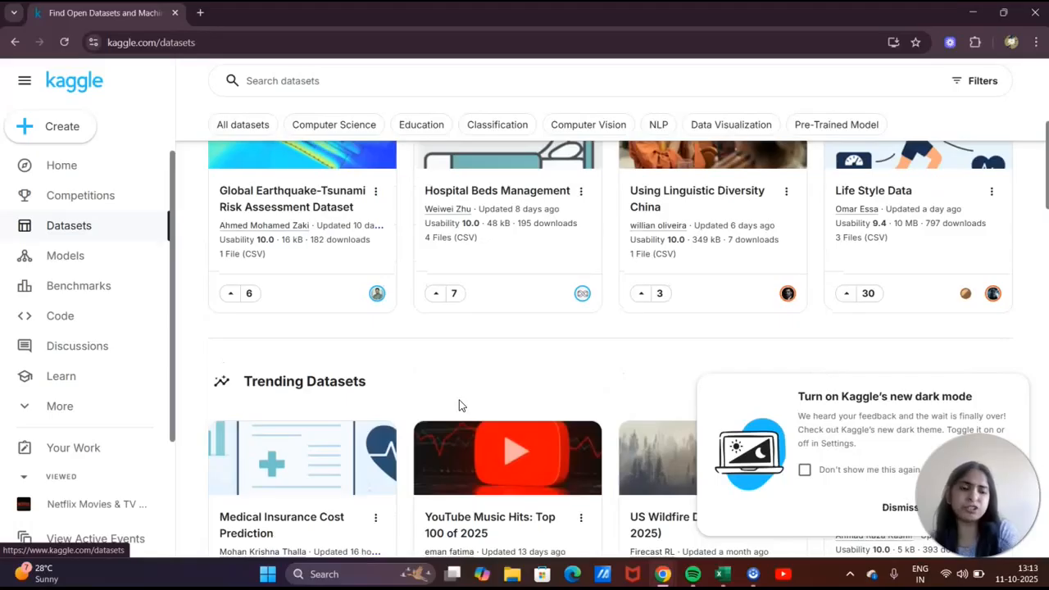
scroll(459, 406, "up", 4)
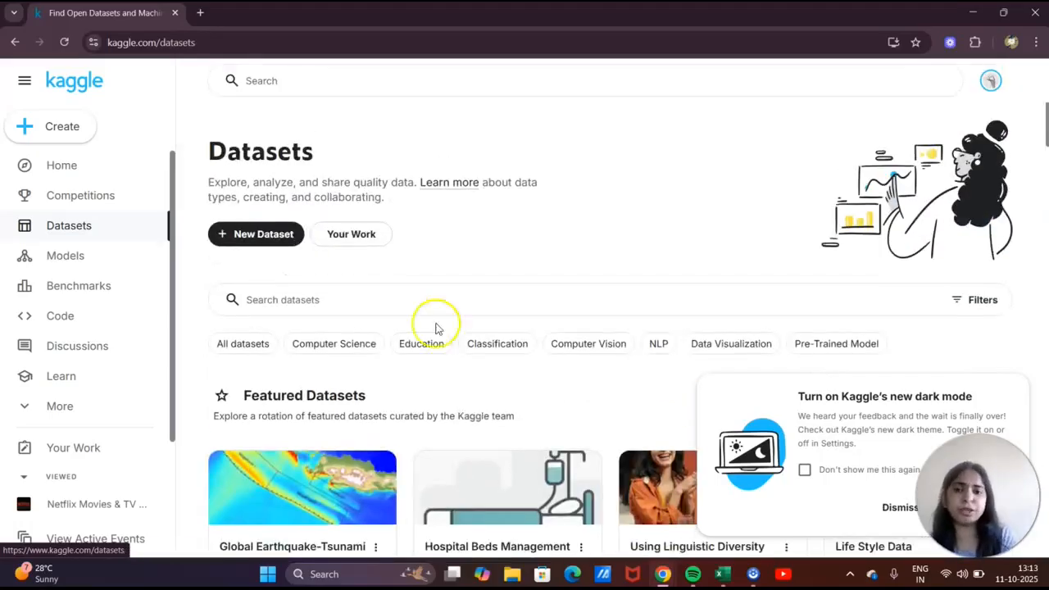
left_click(499, 87)
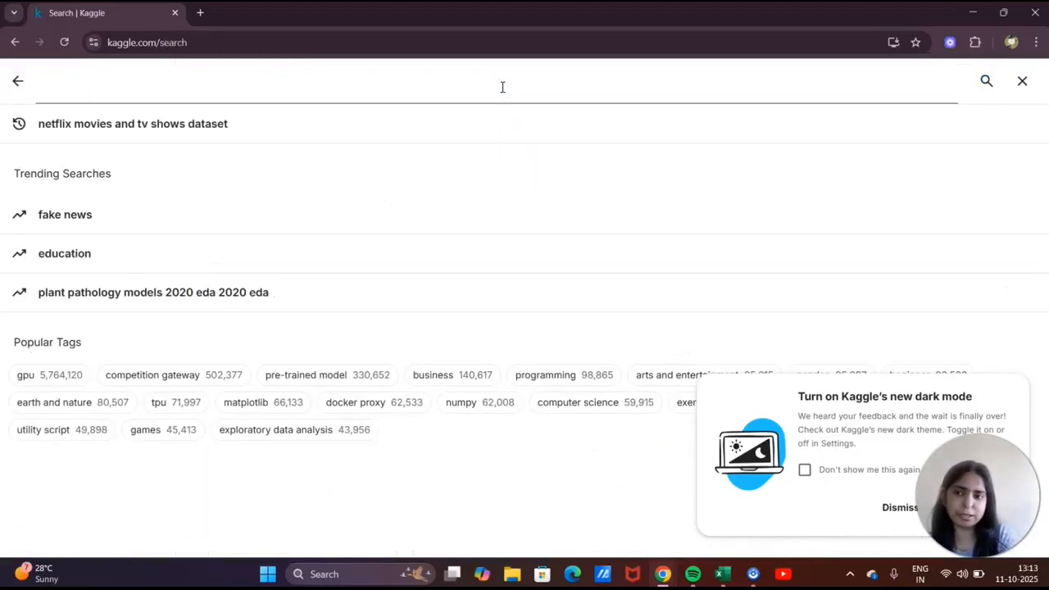
left_click(248, 127)
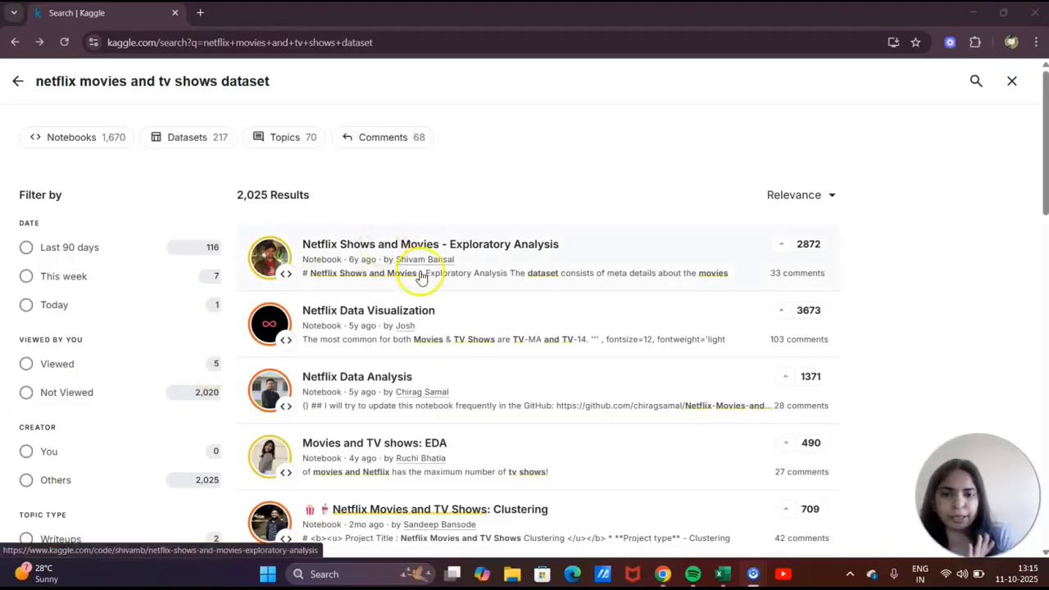
Open the Netflix Shows and Movies - Exploratory Analysis notebook and scroll through its netflix_titles_nov_2019.csv input.
left_click(517, 259)
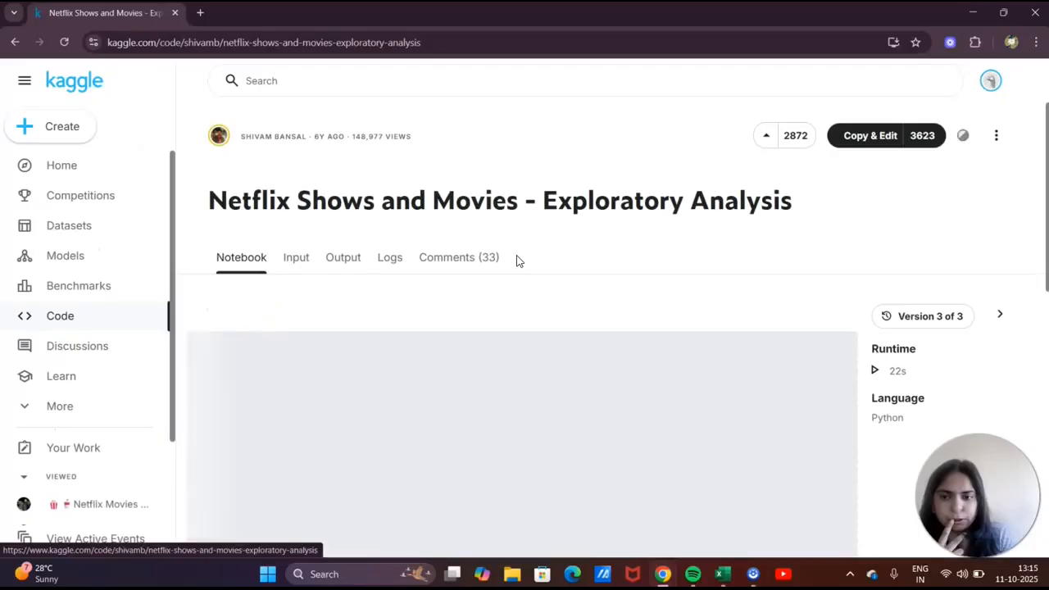
left_click(305, 259)
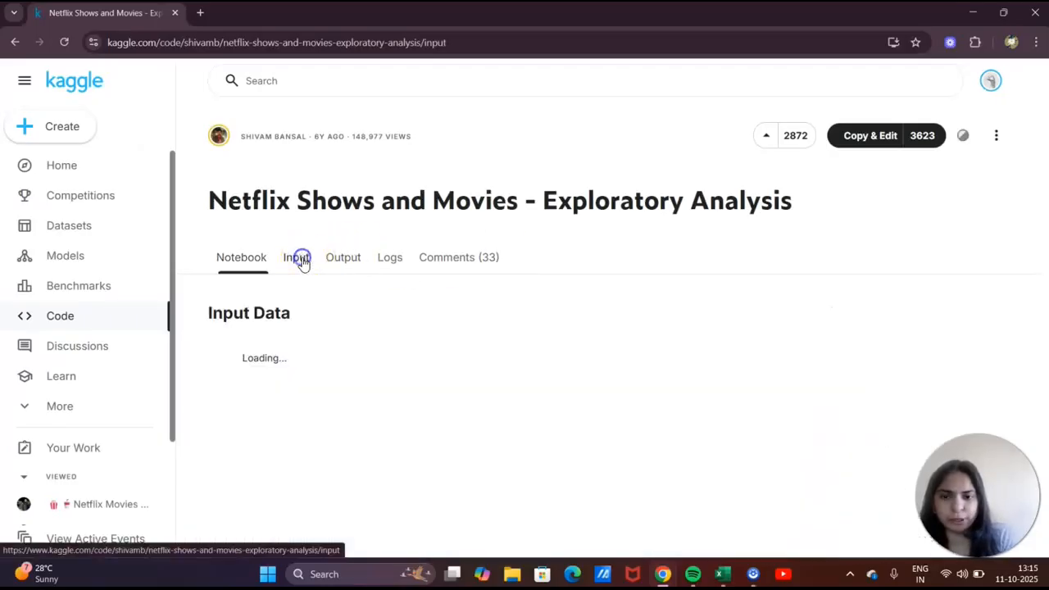
scroll(686, 353, "down", 2)
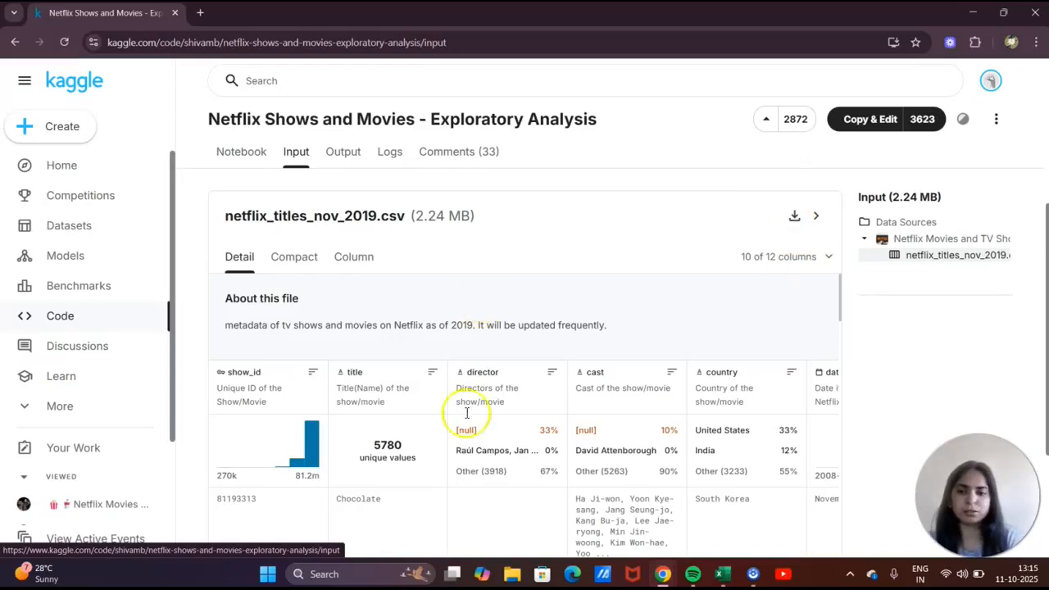
scroll(468, 426, "down", 2)
scroll(467, 427, "up", 1)
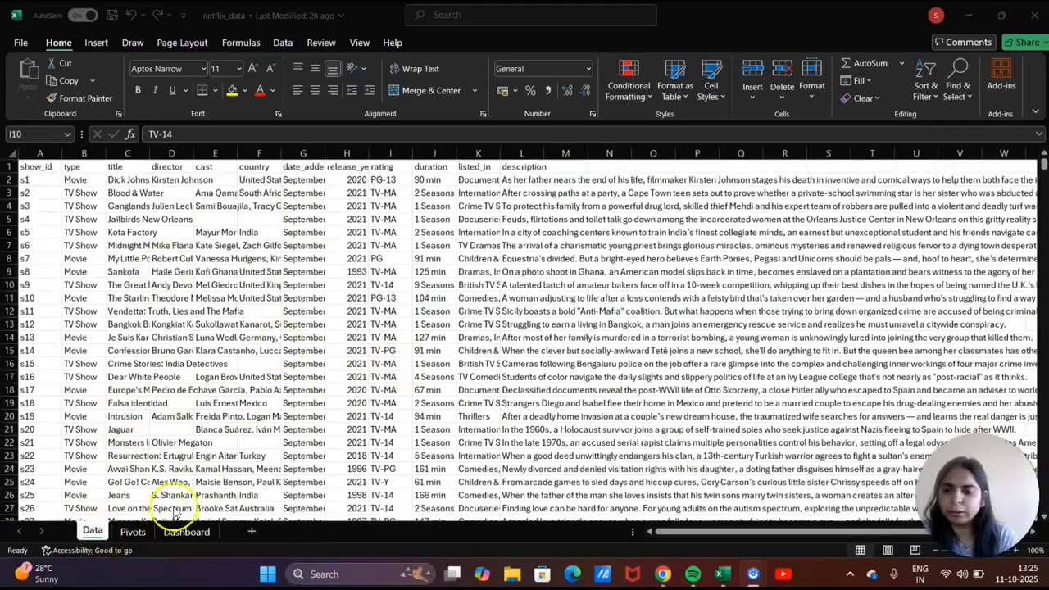
Check the Pivots and Dashboard sheets and erase the 'Dasboard' text from Dashboard cell A1.
left_click(136, 532)
left_click(220, 351)
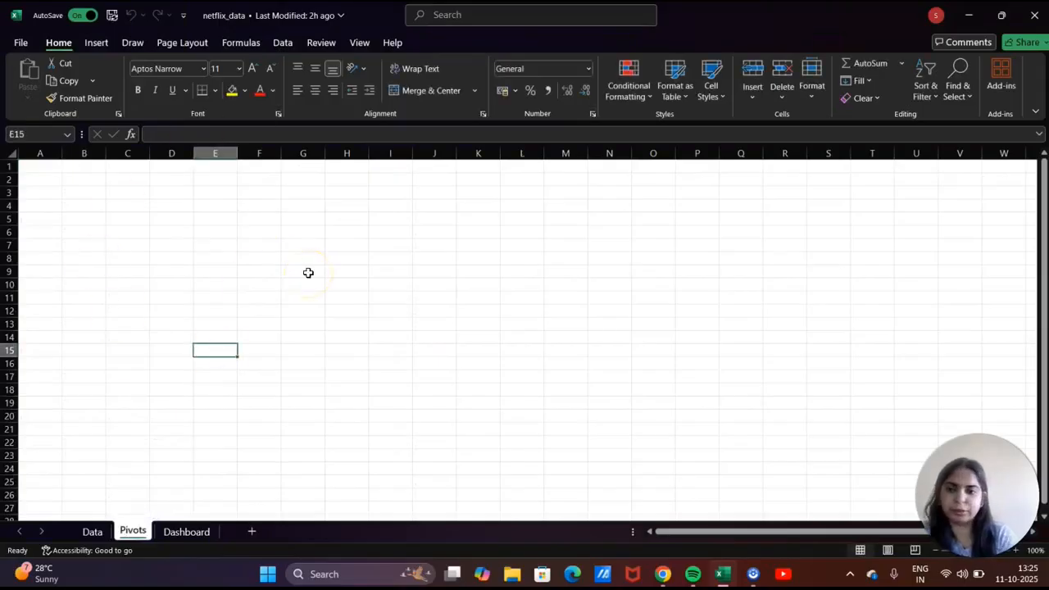
left_click(185, 533)
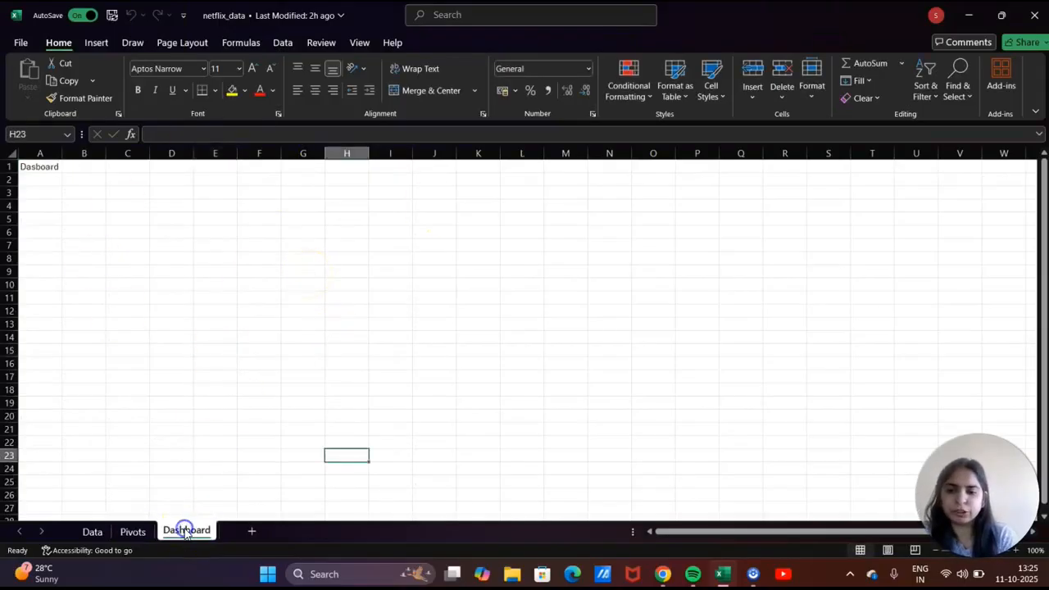
left_click(286, 311)
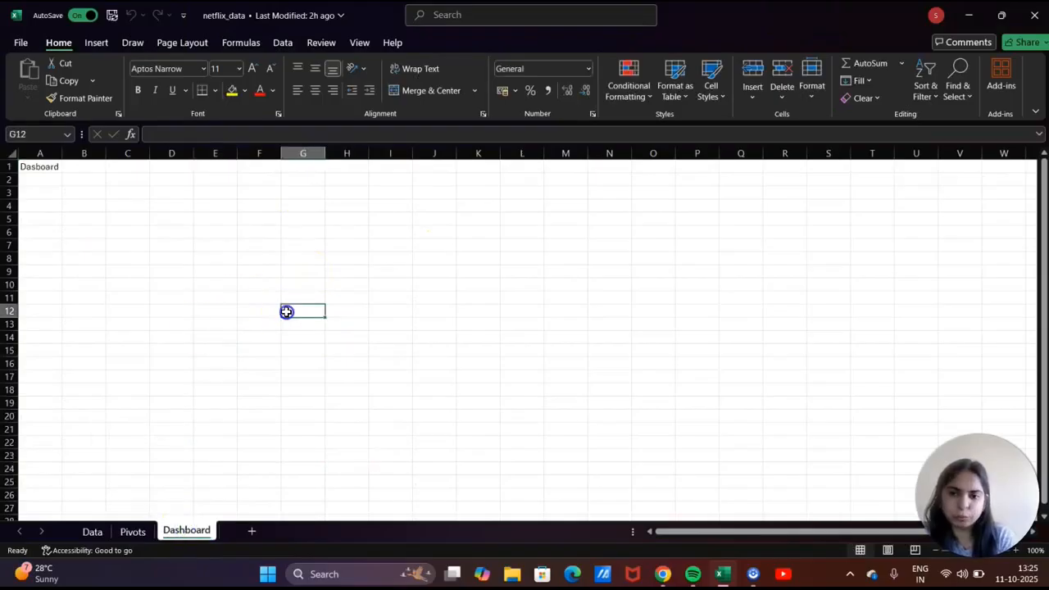
left_click(45, 166)
key("BackSpace")
left_click(75, 227)
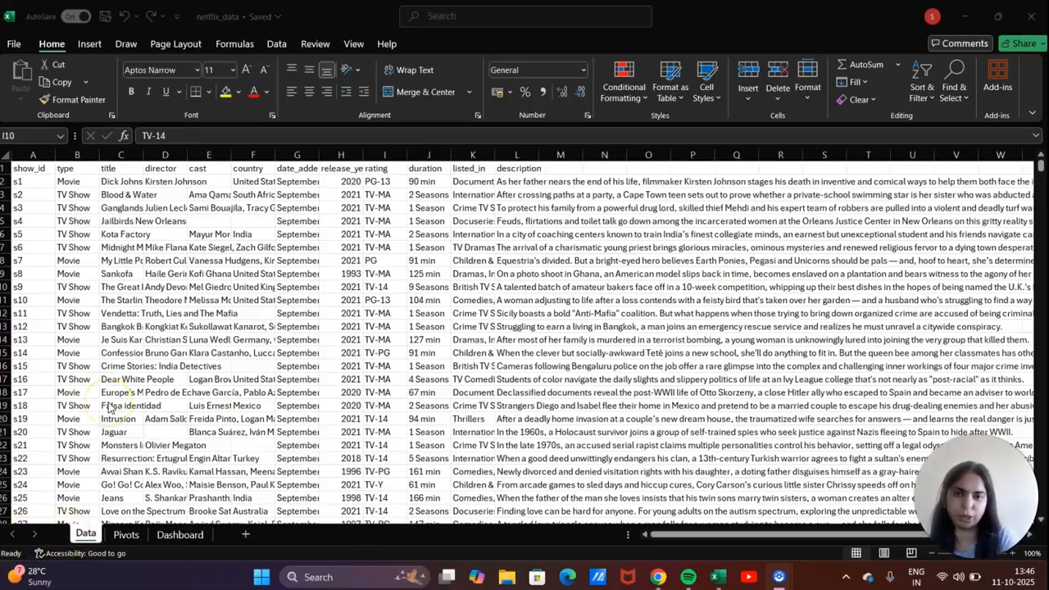
Inspect the Data sheet headers from show_id in A1 through release_year in H1.
left_click(40, 169)
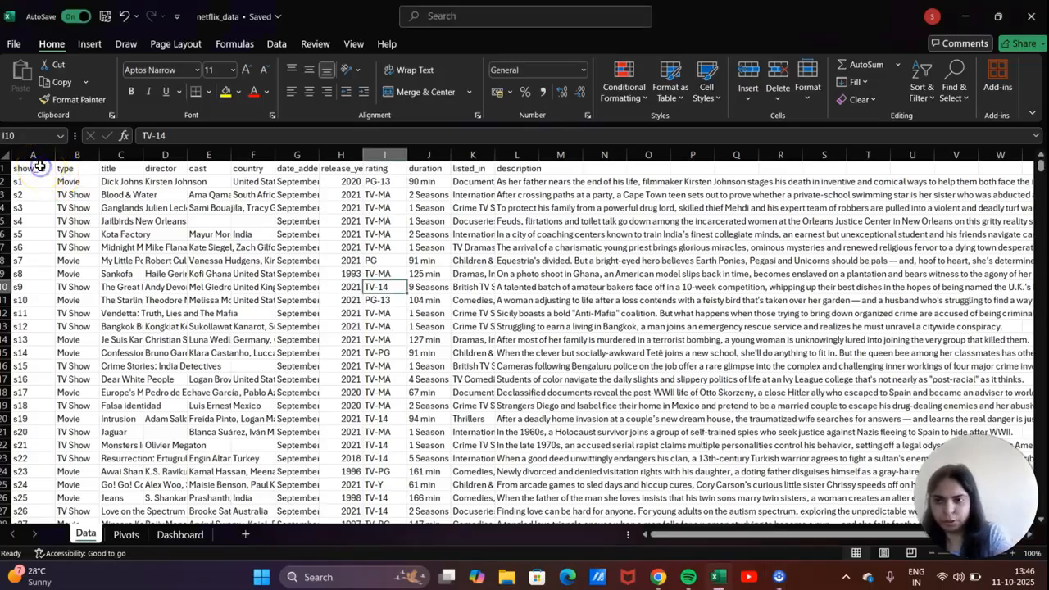
left_click(40, 168)
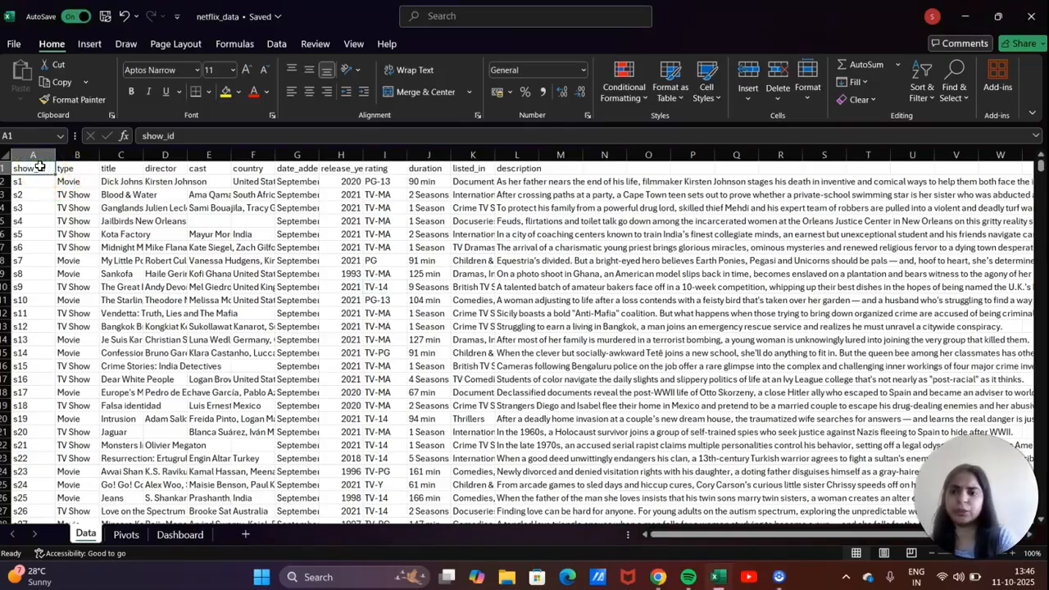
left_click(74, 168)
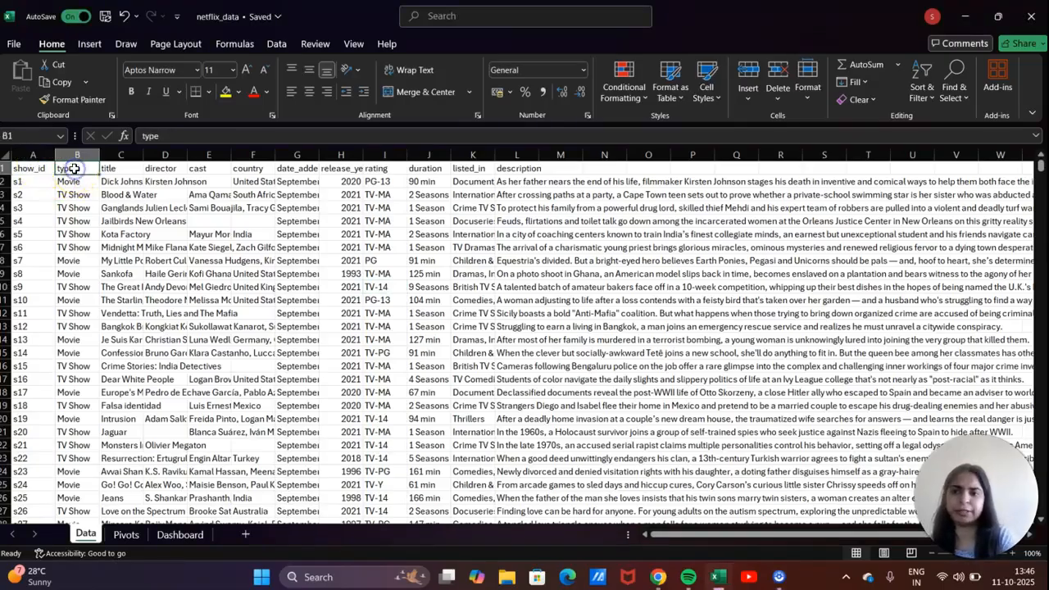
left_click(75, 218)
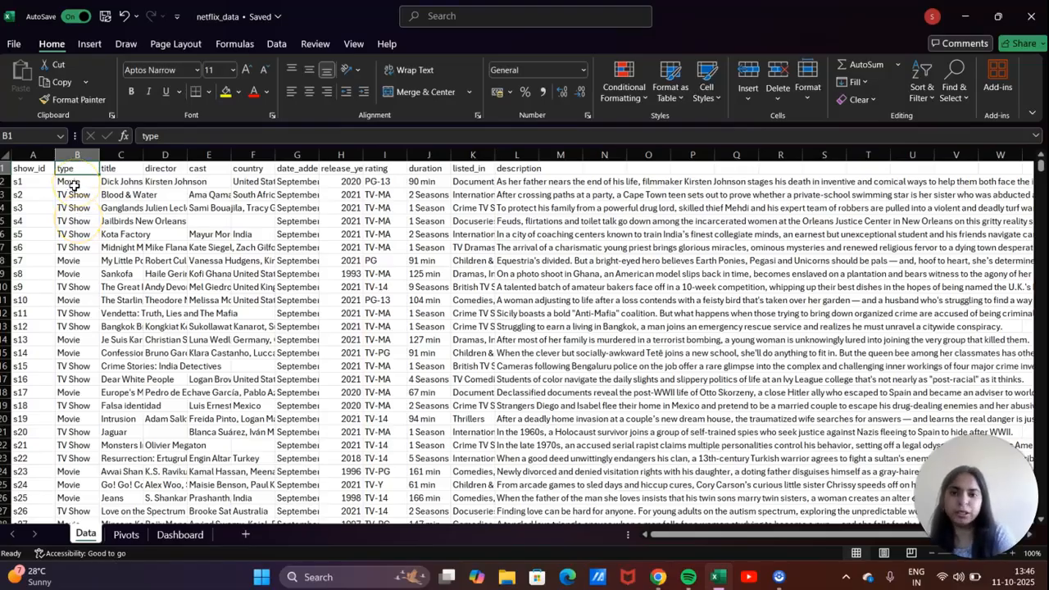
left_click(117, 168)
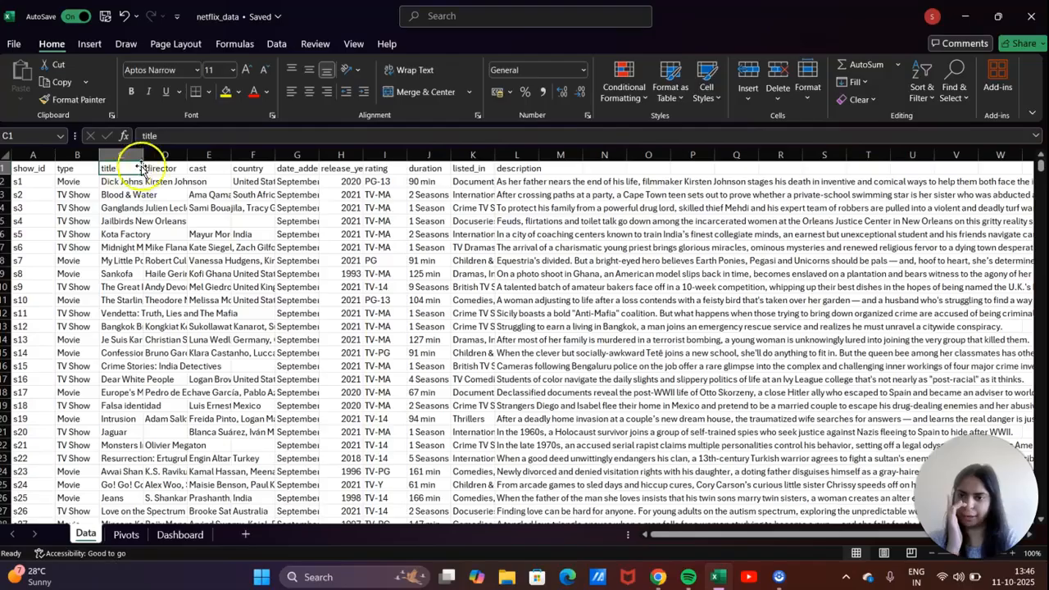
left_click(160, 168)
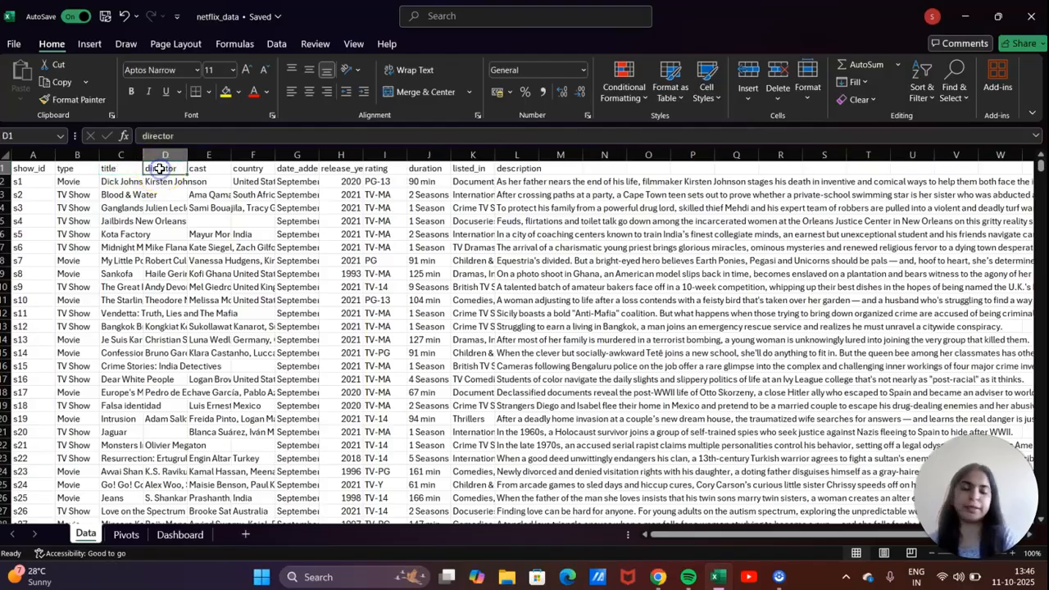
left_click(210, 177)
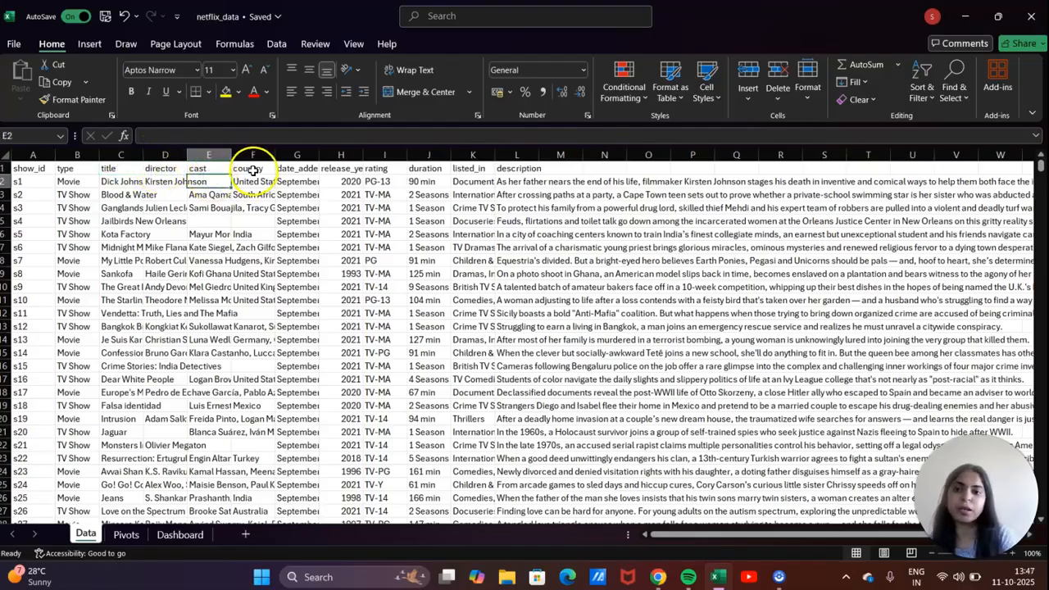
left_click(252, 170)
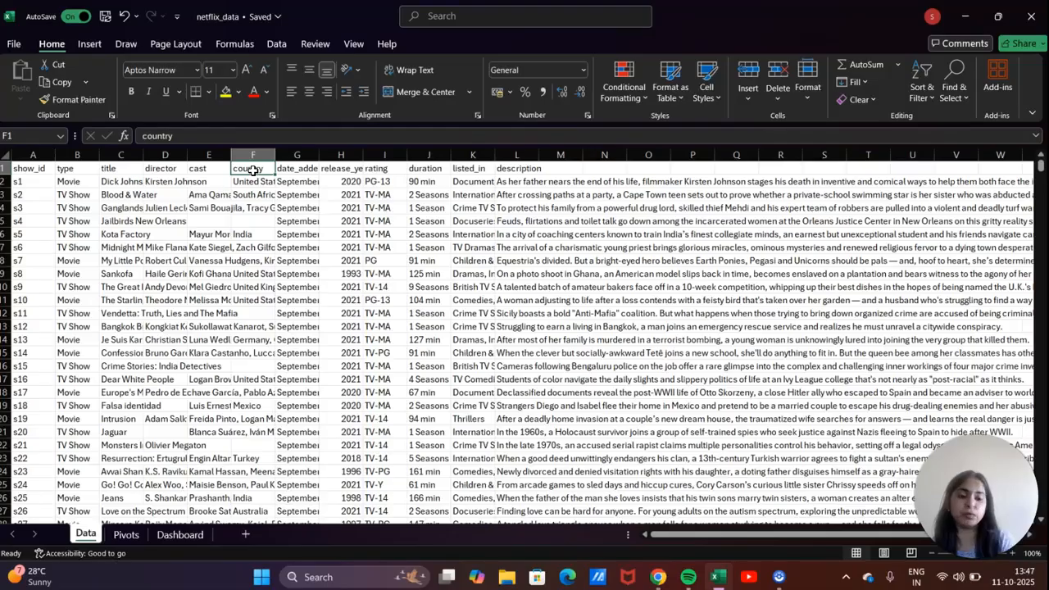
left_click(300, 168)
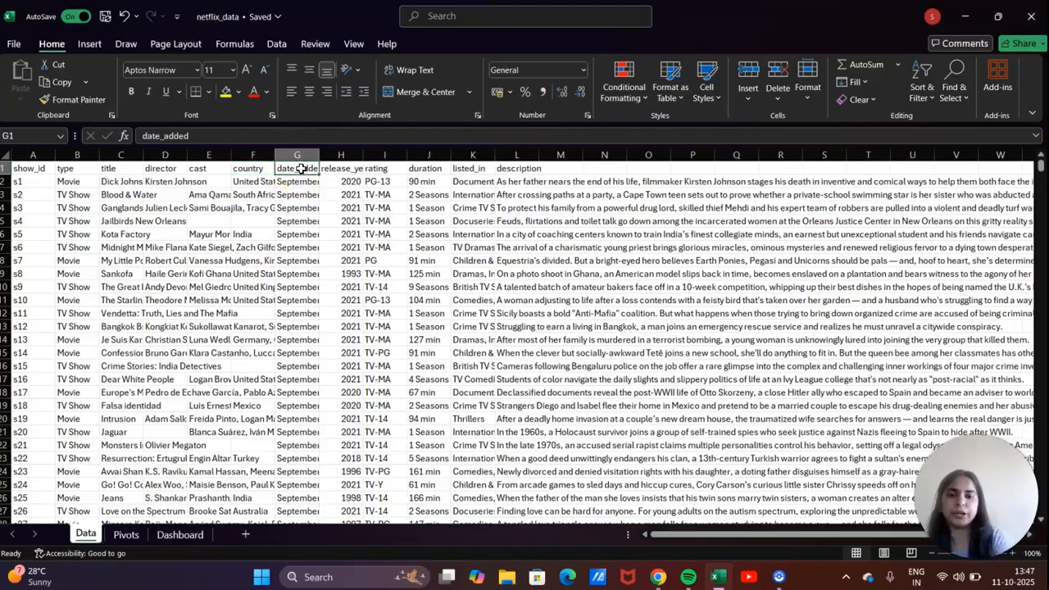
left_click(345, 167)
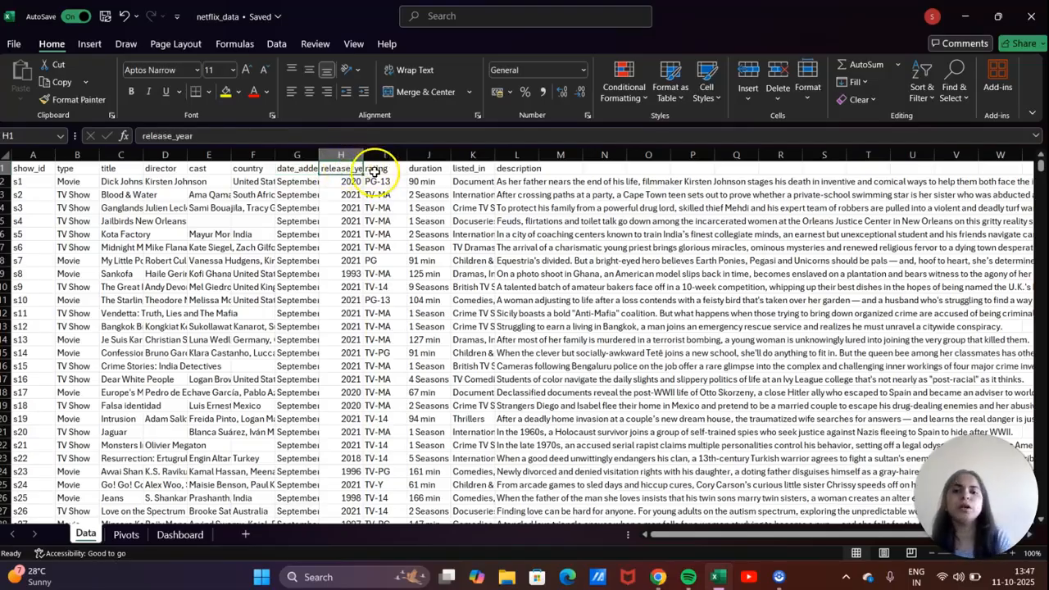
Step through the rating, duration and listed_in headers and select the entire description column L.
left_click(374, 170)
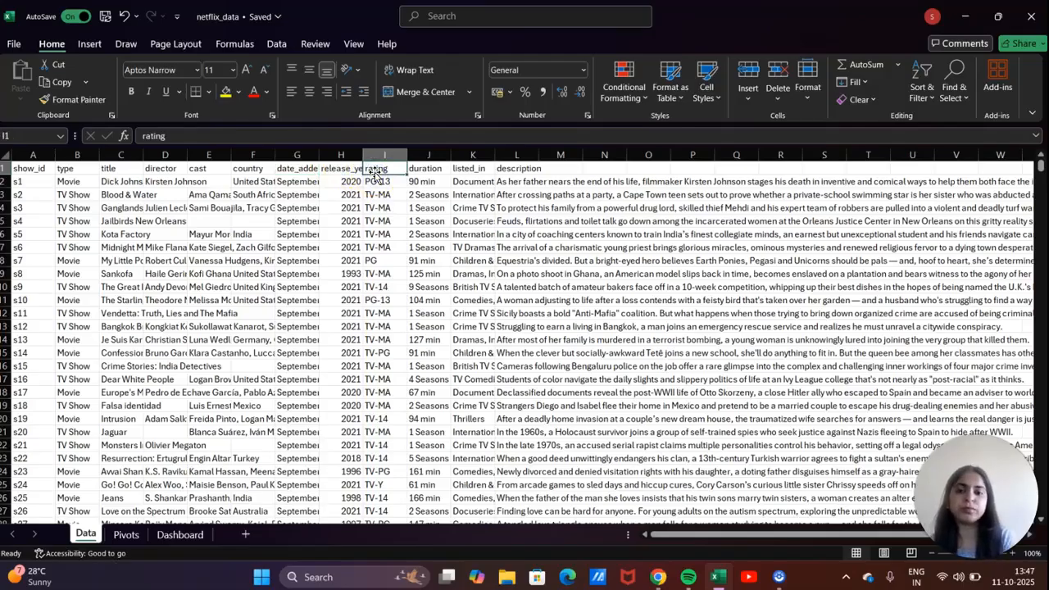
key("Right")
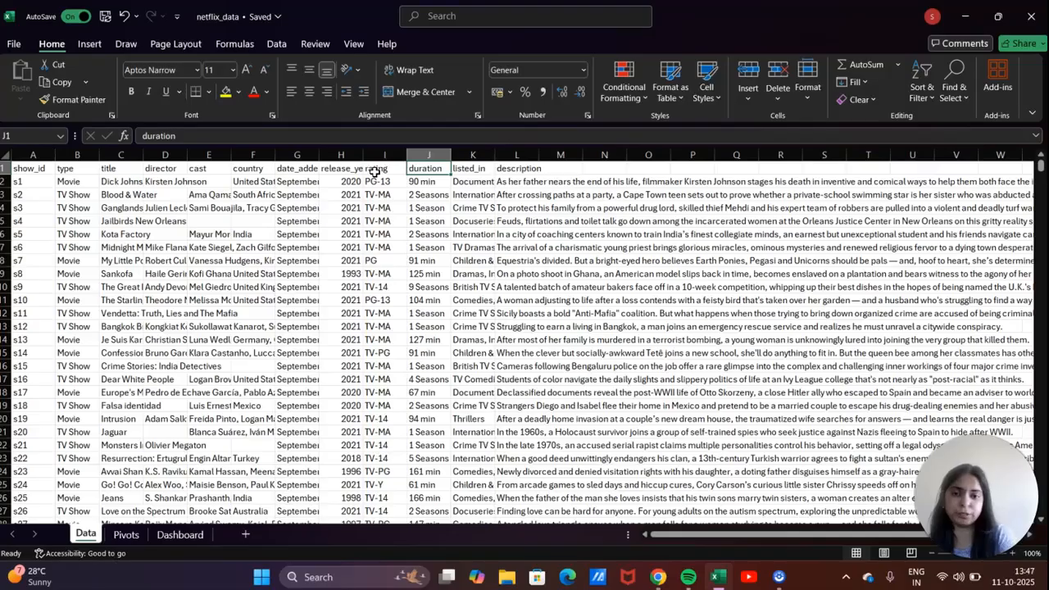
key("Right")
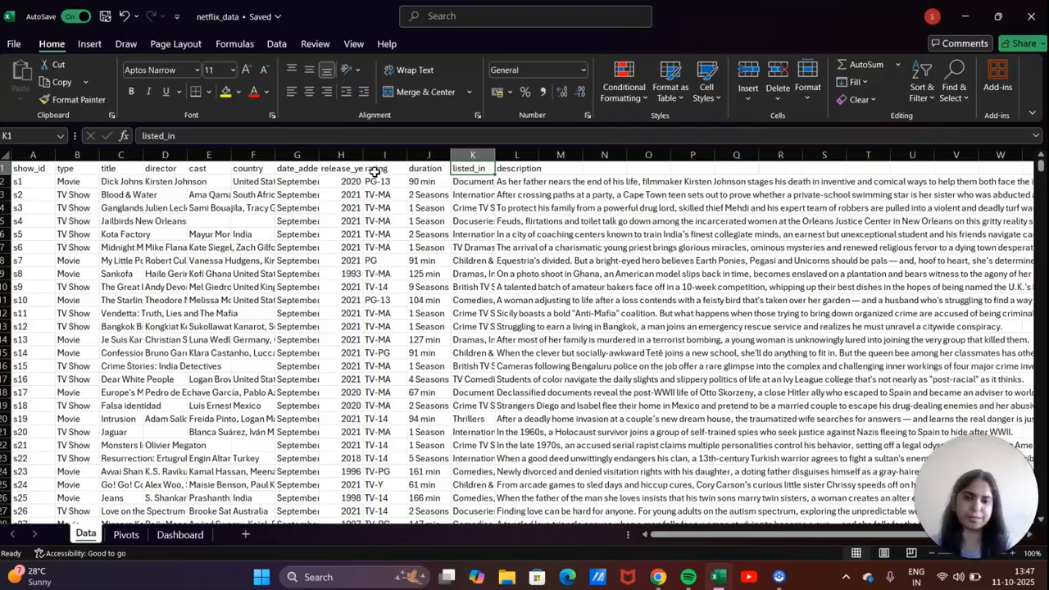
key("Right")
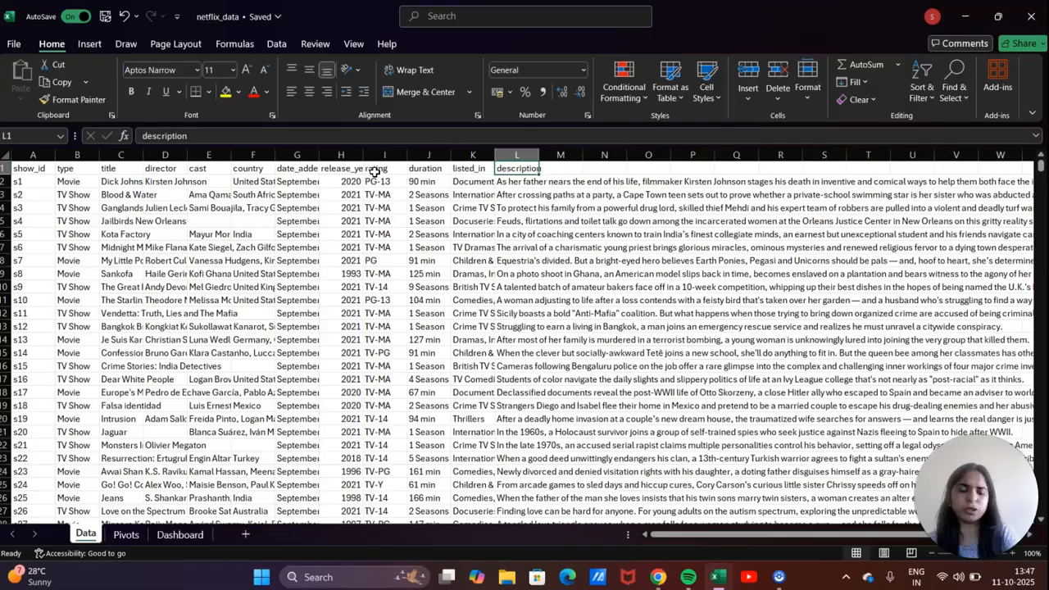
left_click(515, 156)
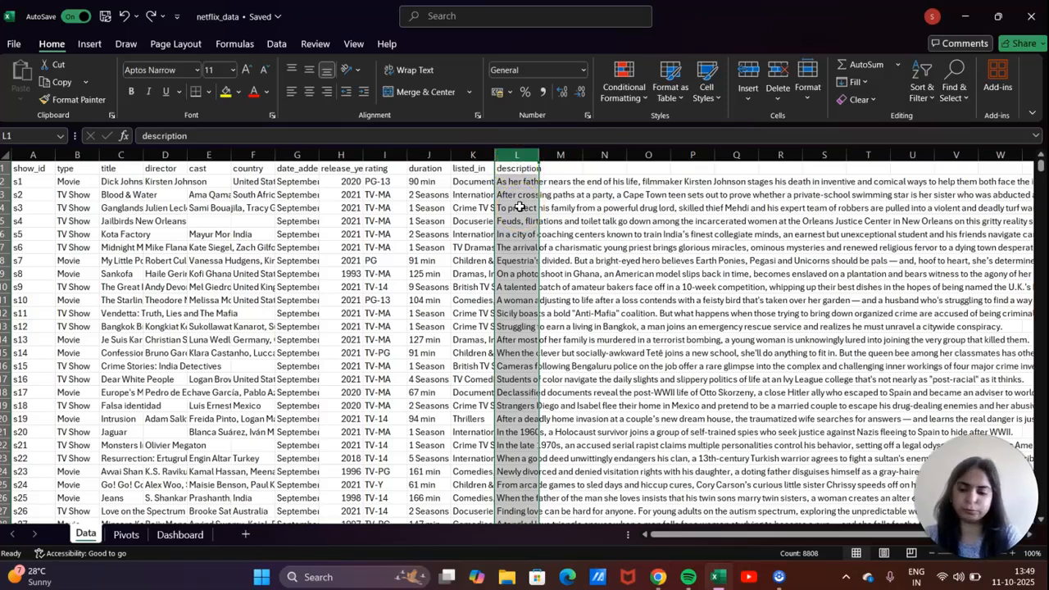
Clear all description text from column L and deselect it.
key("Delete")
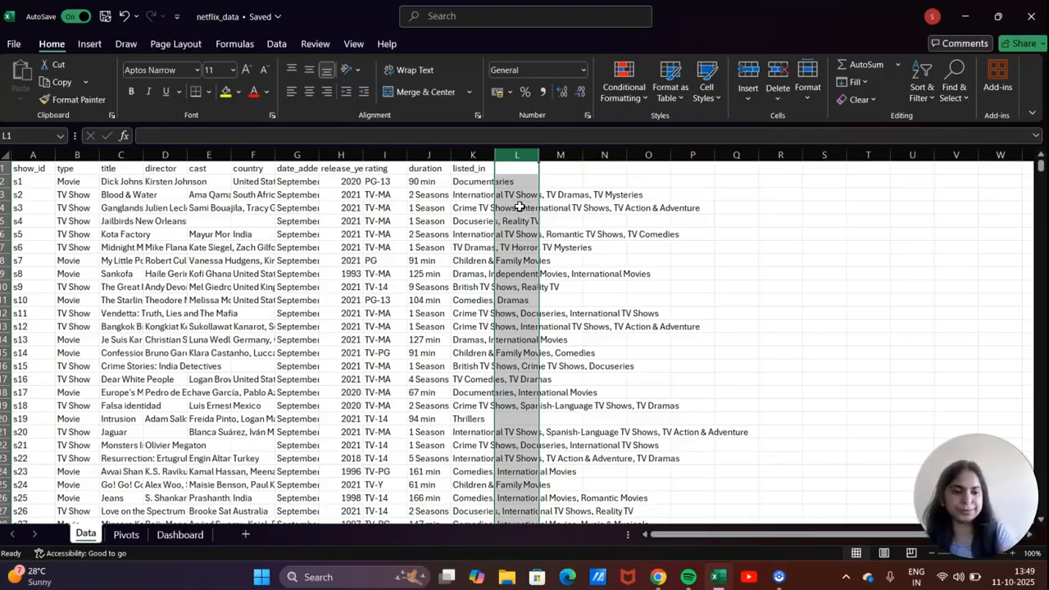
left_click(815, 246)
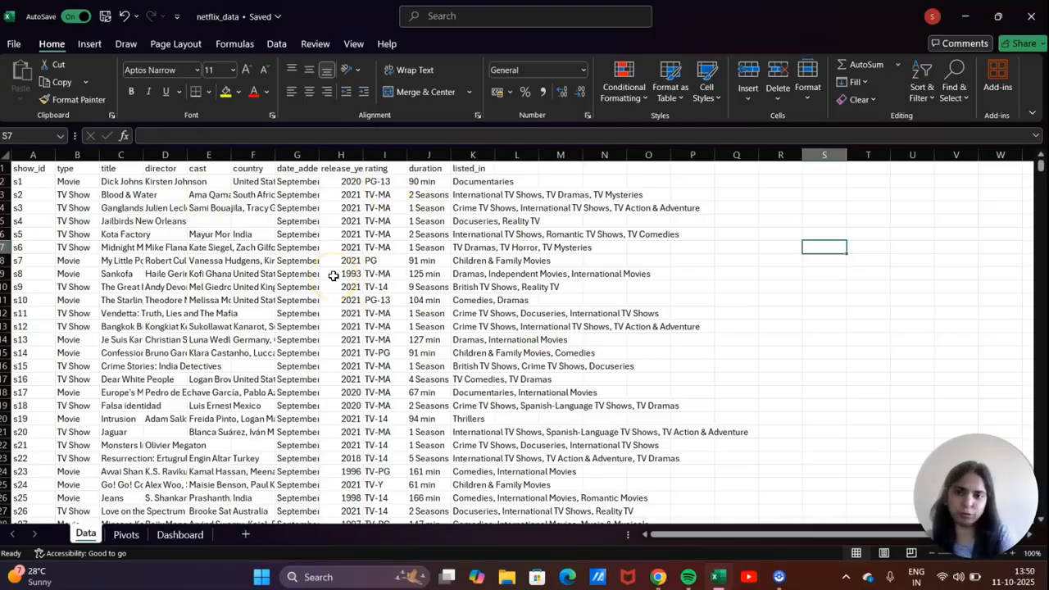
Convert the A1:K8808 data range into an Excel table with headers.
left_click(35, 168)
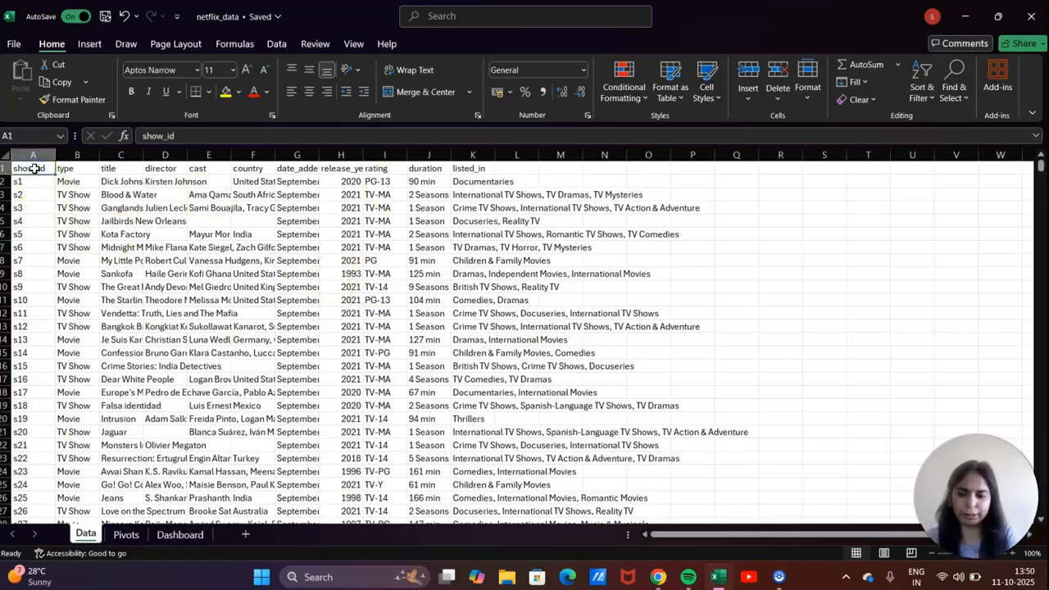
key("ctrl+shift+End")
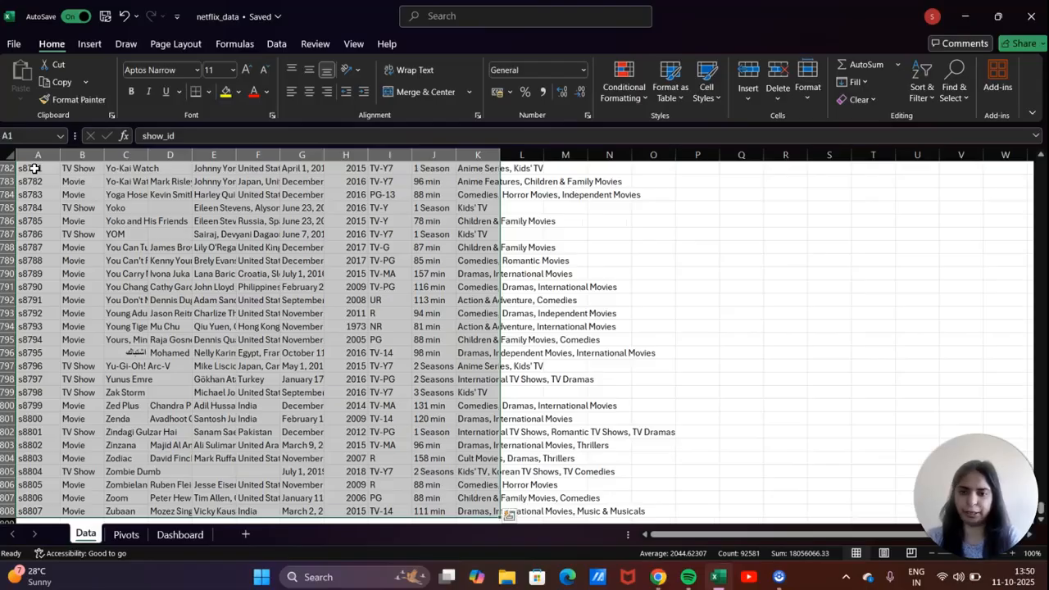
left_click(88, 46)
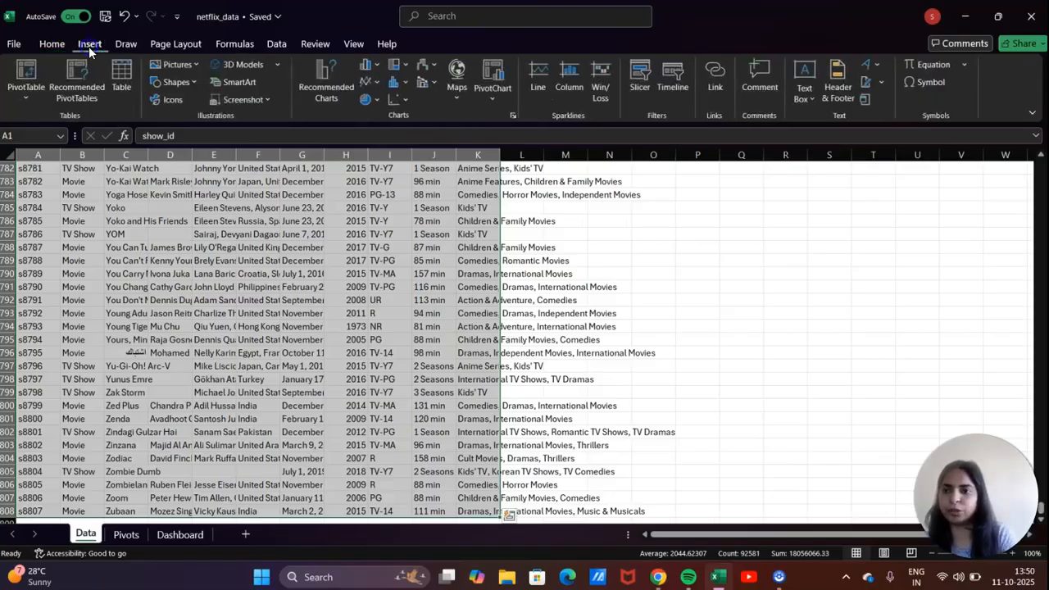
left_click(123, 78)
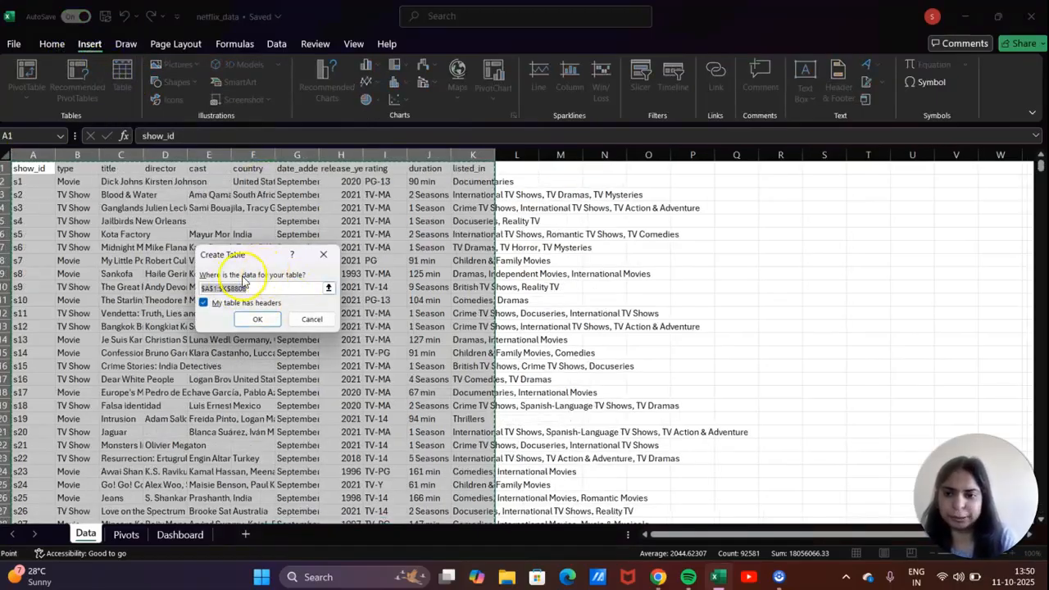
left_click(261, 317)
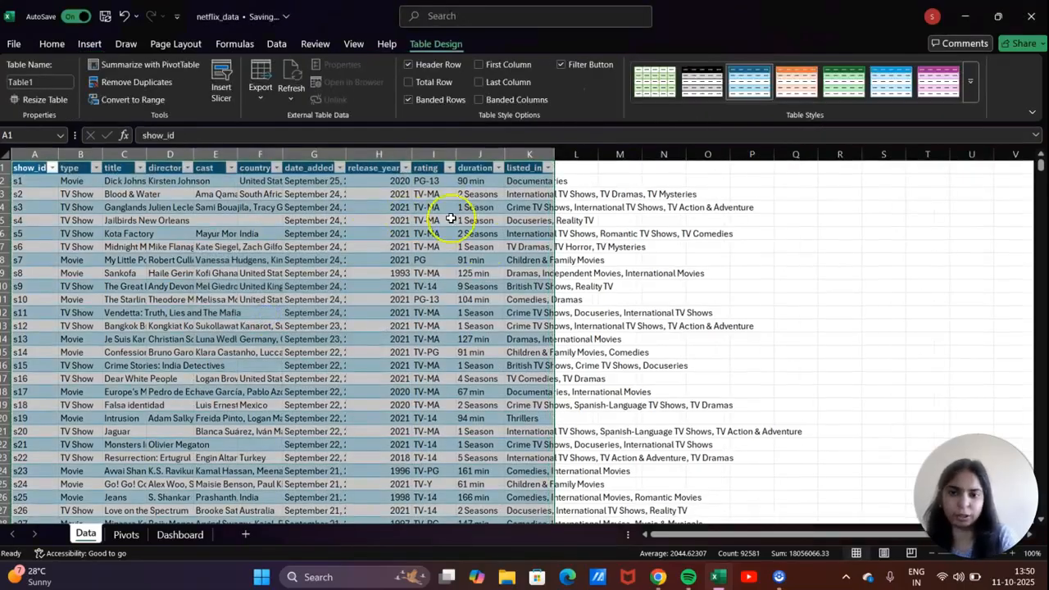
left_click(776, 283)
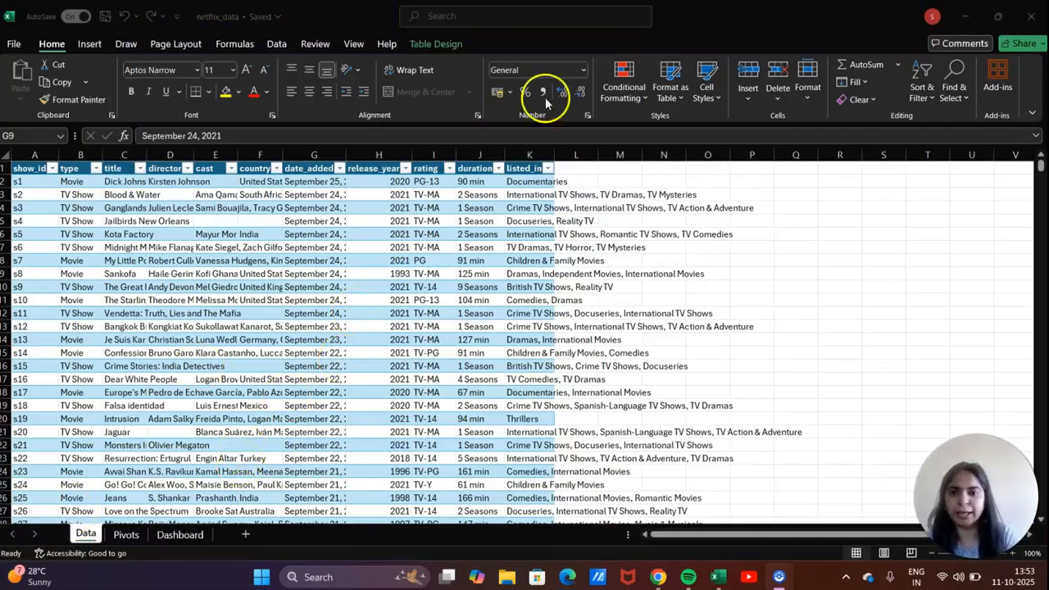
Apply a green style to the table from Table Design's Table Styles.
left_click(444, 43)
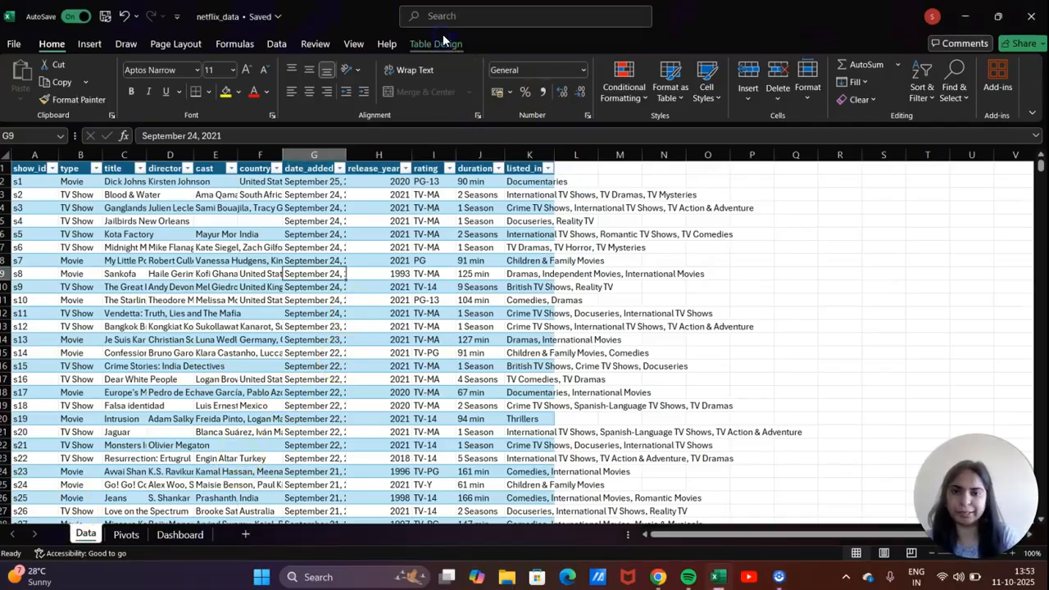
left_click(443, 44)
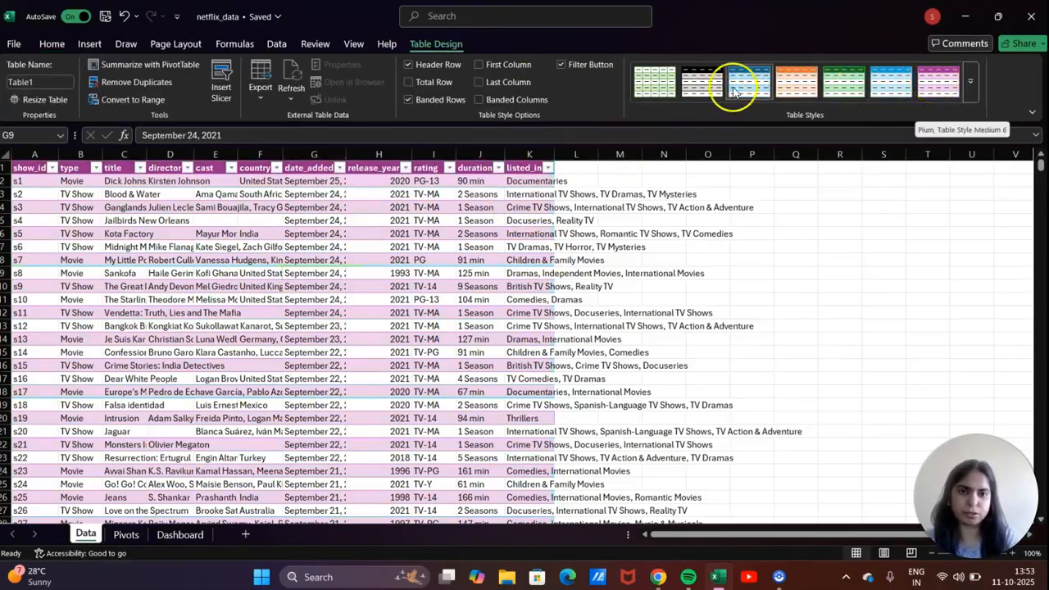
left_click(658, 82)
left_click(744, 85)
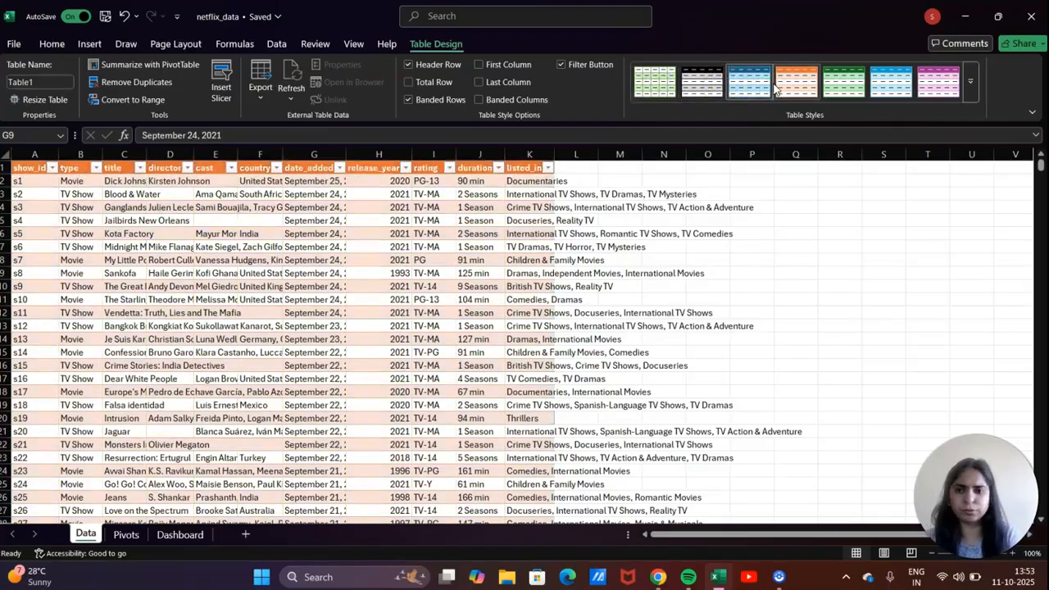
Run Remove Duplicates on Table1 across all eleven columns and dismiss the 'No duplicate values found' message.
left_click(122, 83)
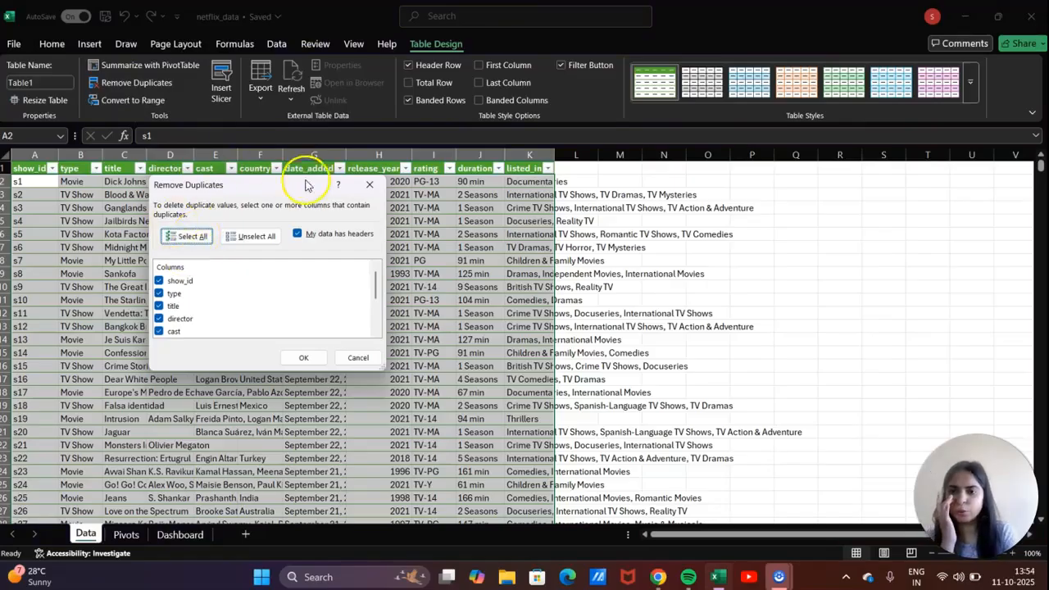
left_click_drag(295, 190, 336, 178)
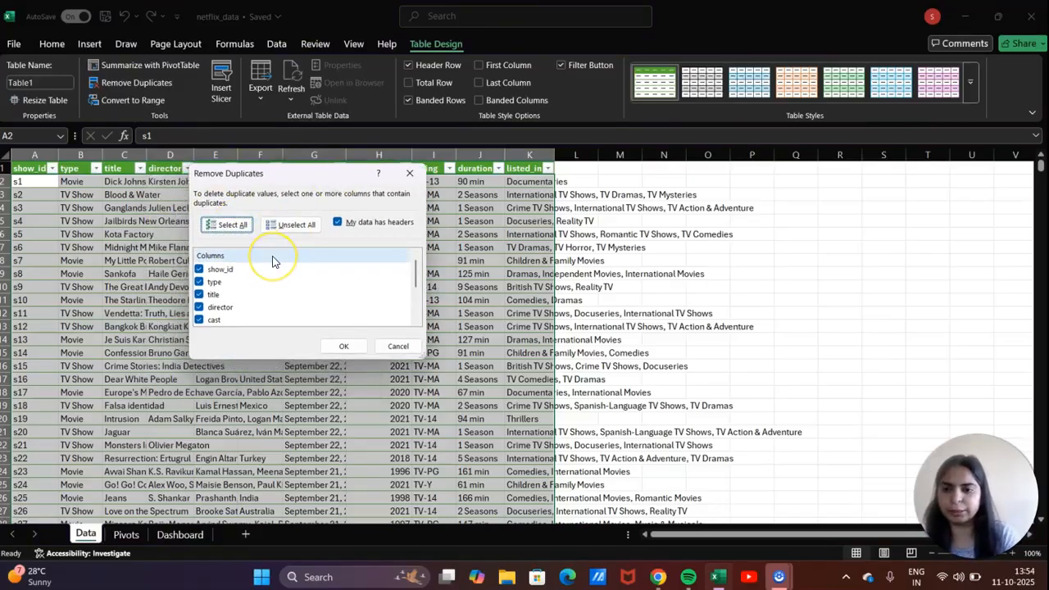
scroll(272, 262, "down", 2)
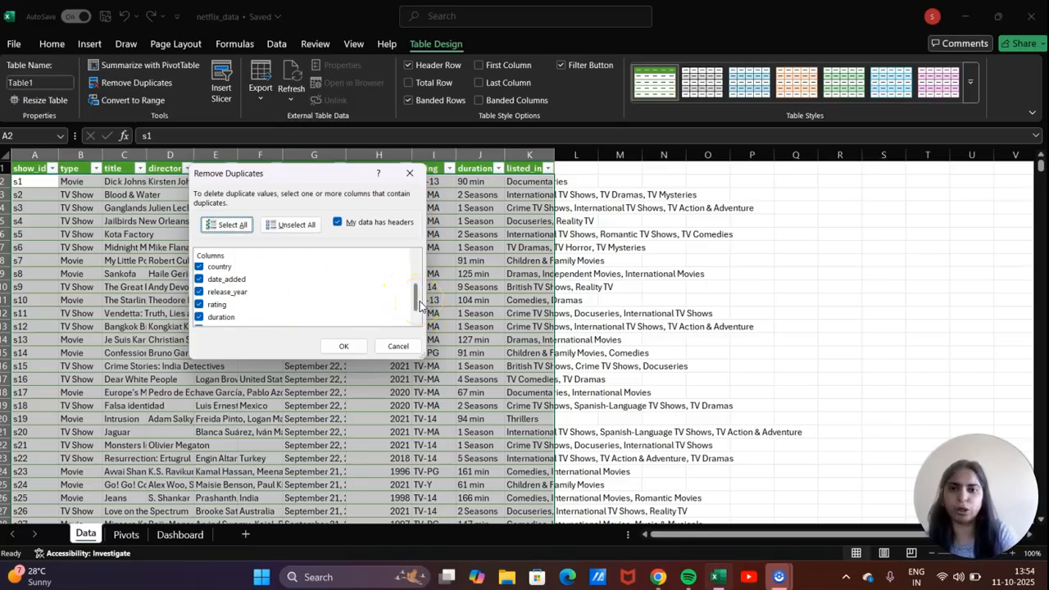
left_click_drag(420, 304, 419, 241)
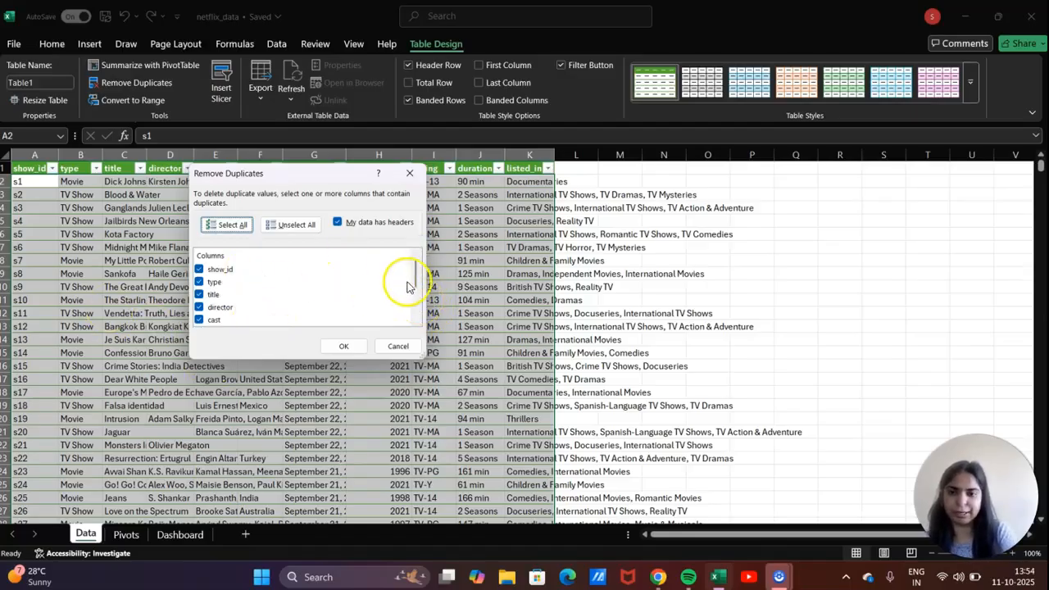
left_click_drag(416, 277, 410, 342)
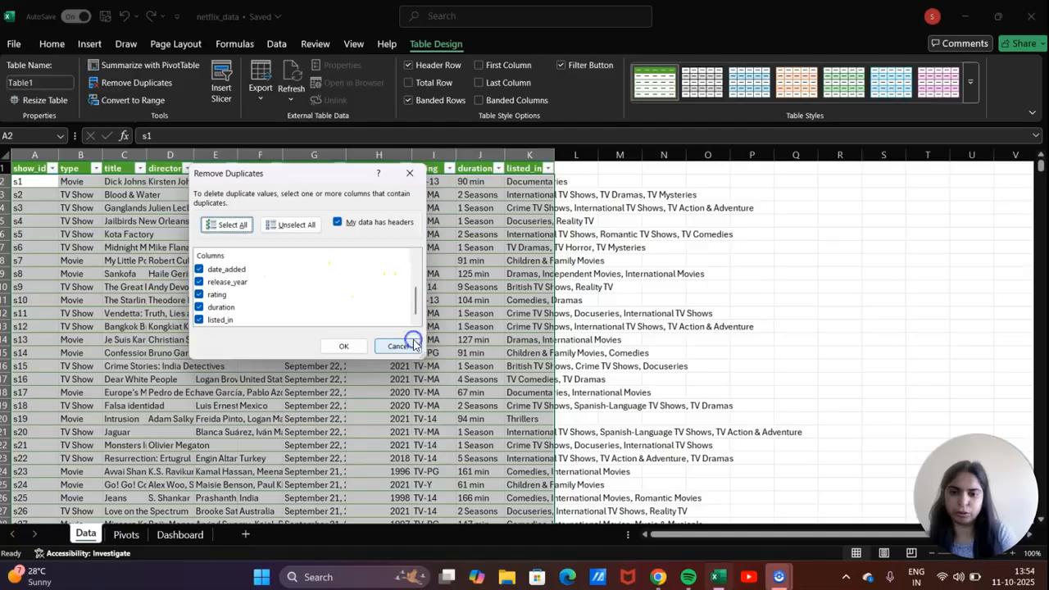
left_click(346, 346)
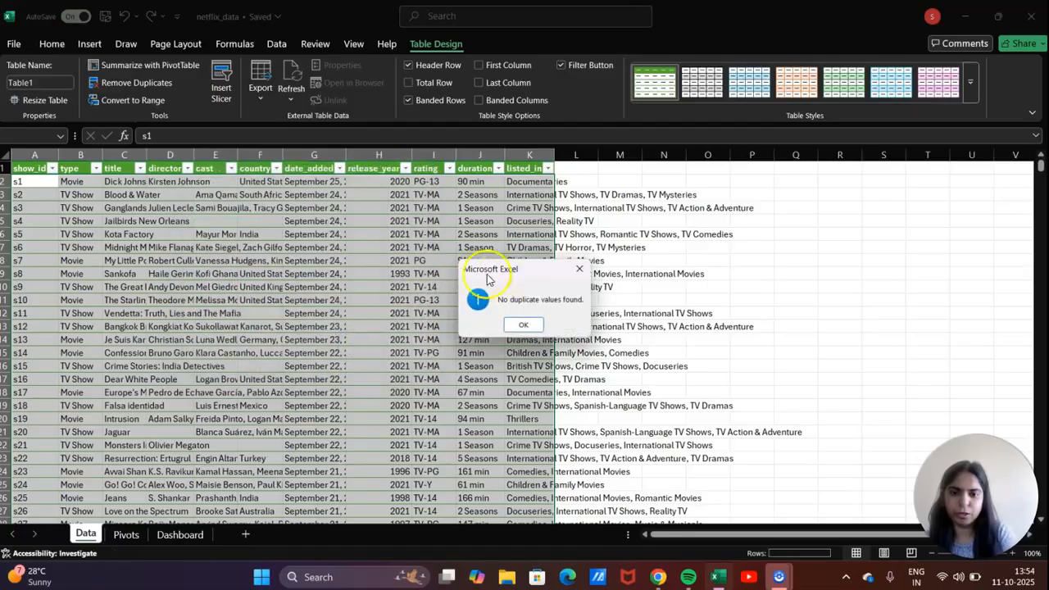
left_click_drag(517, 277, 423, 258)
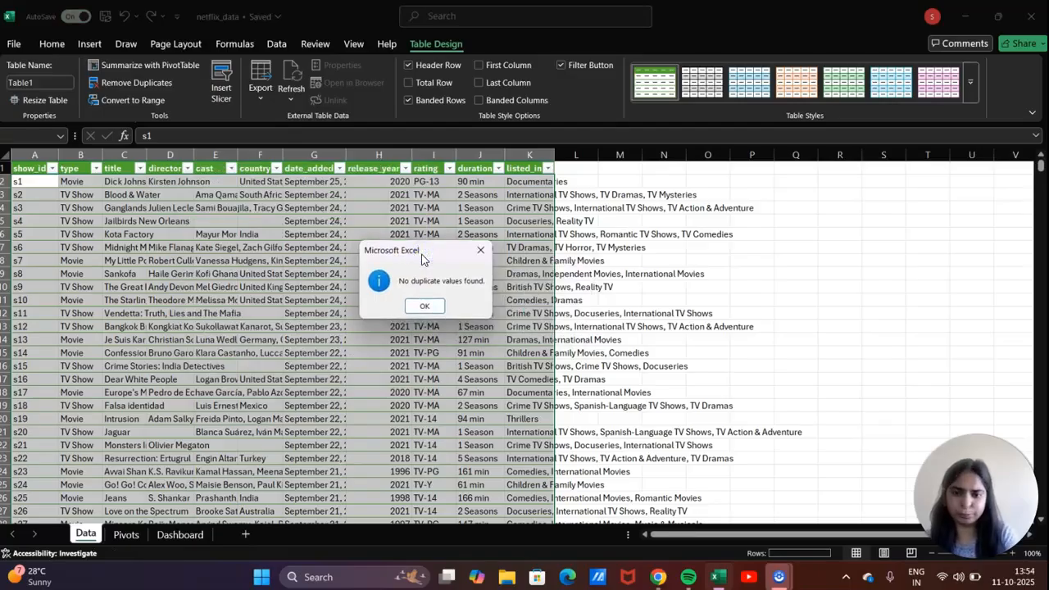
left_click(476, 256)
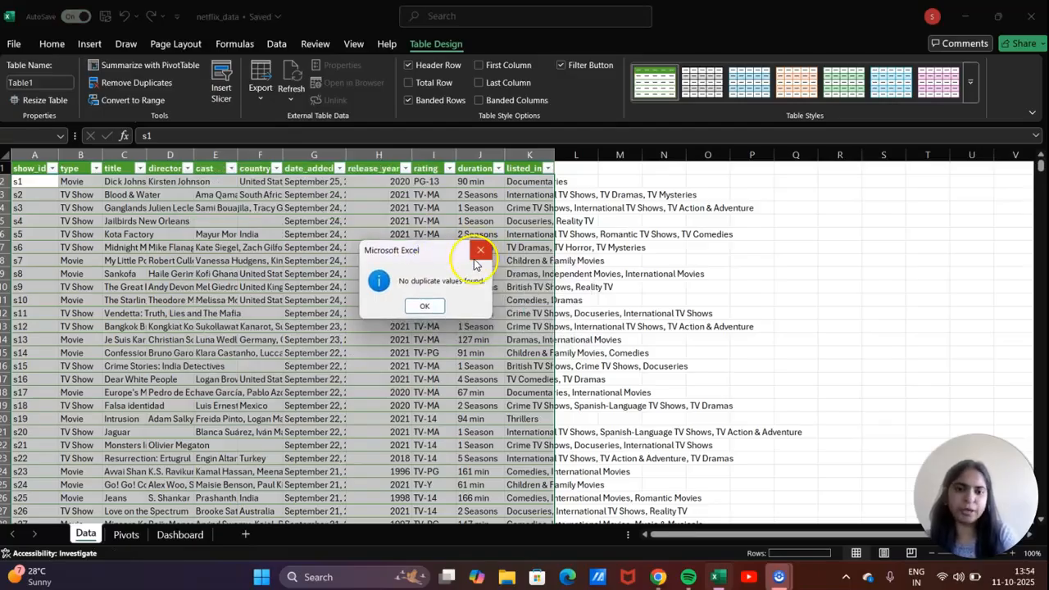
left_click(425, 309)
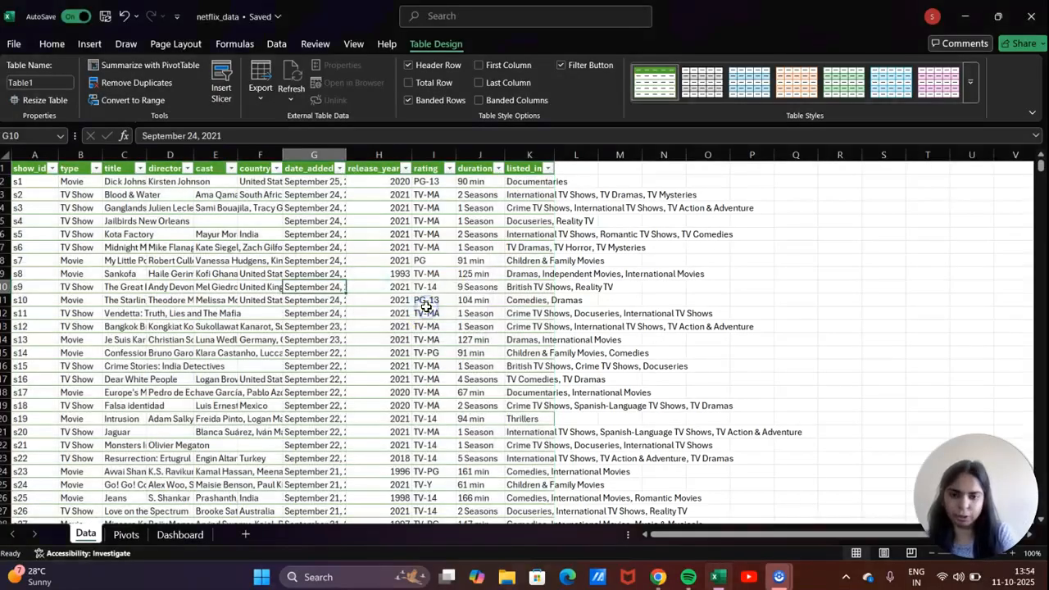
left_click(257, 328)
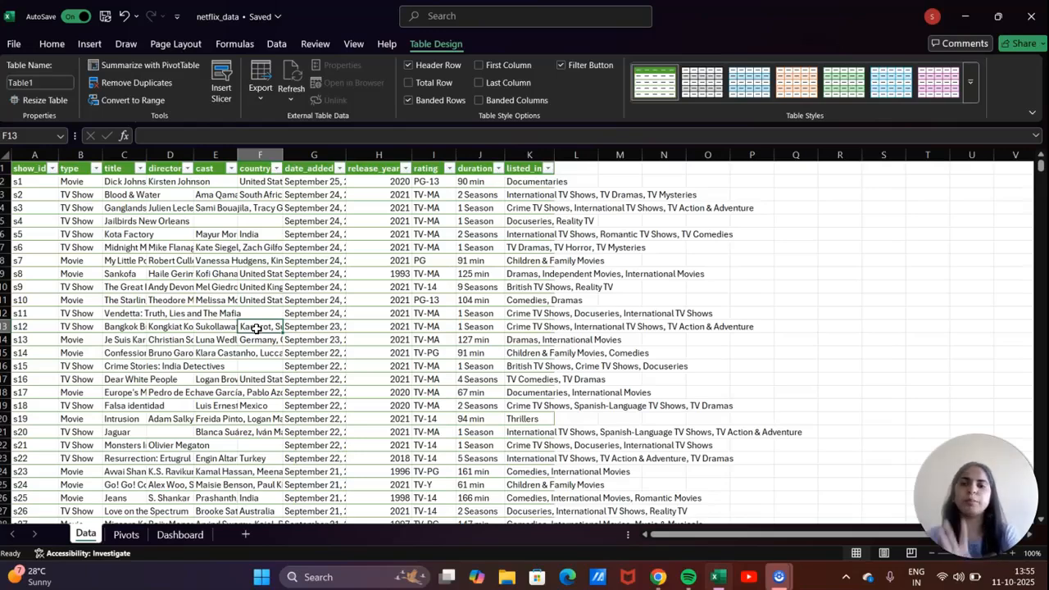
left_click(52, 168)
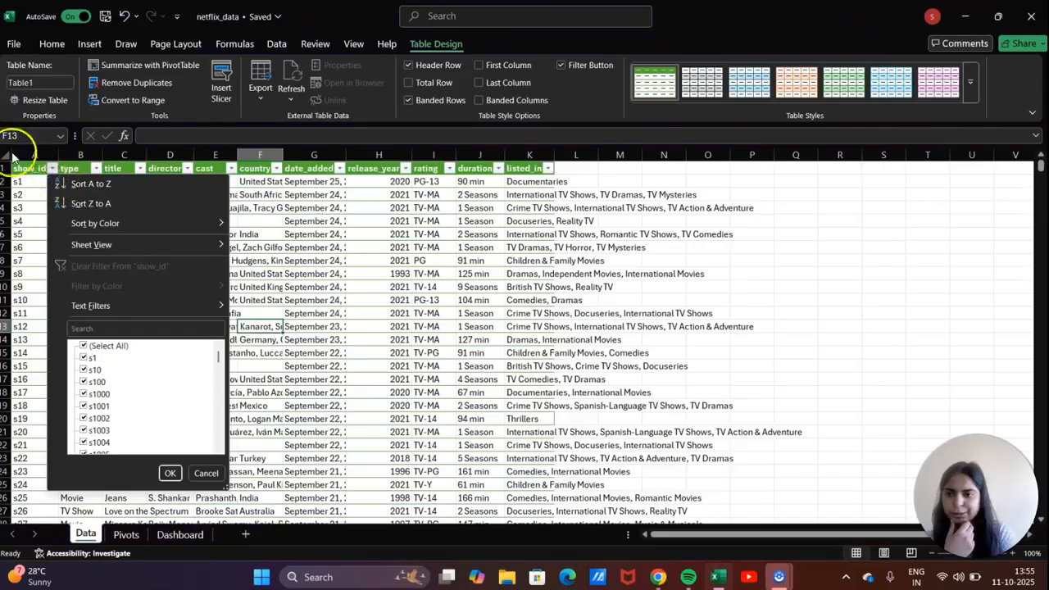
scroll(115, 406, "down", 4)
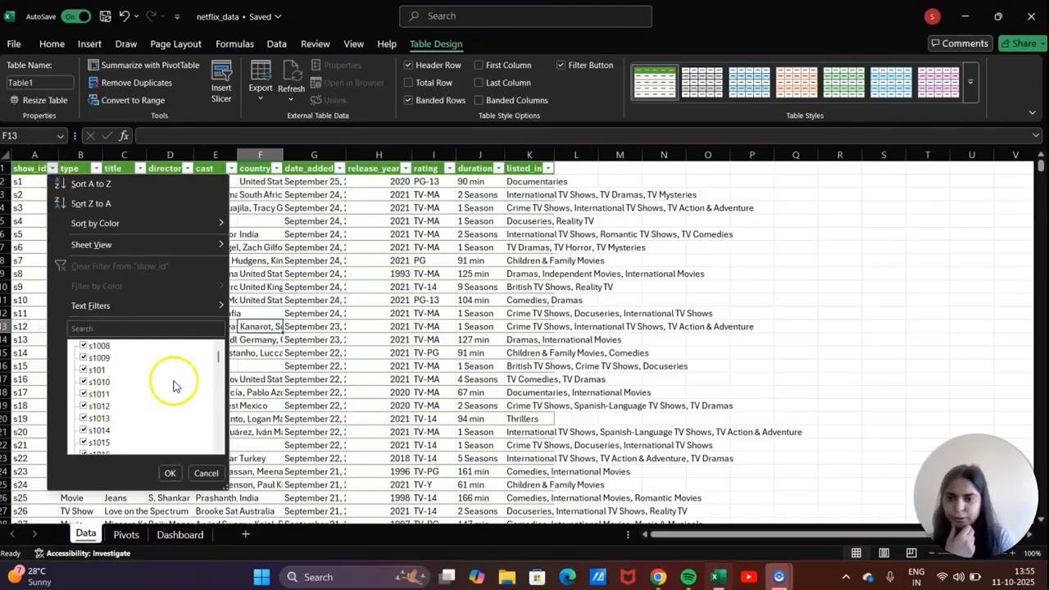
left_click_drag(218, 362, 218, 468)
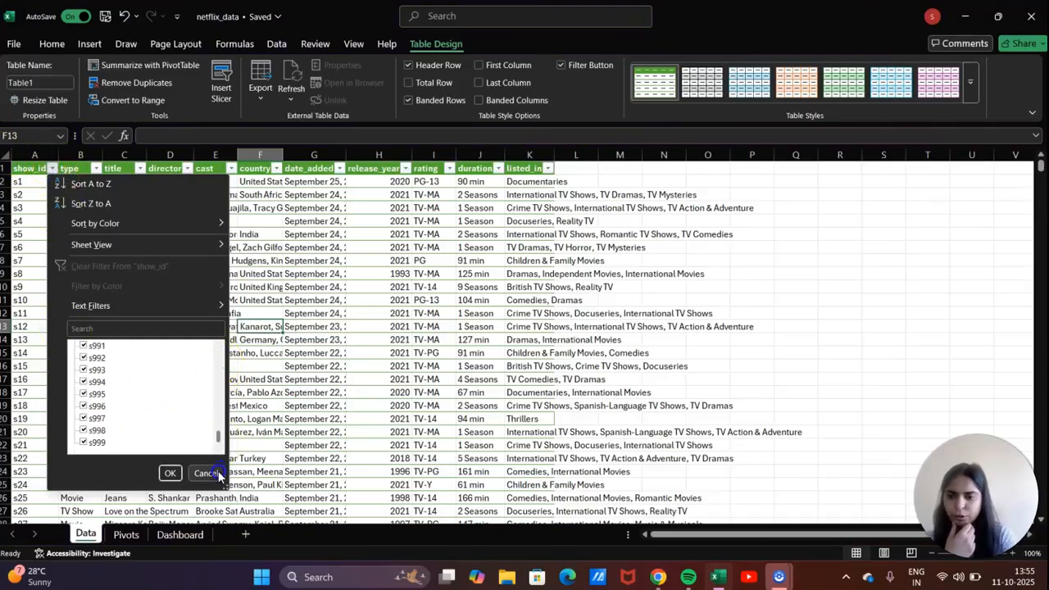
left_click_drag(218, 439, 219, 344)
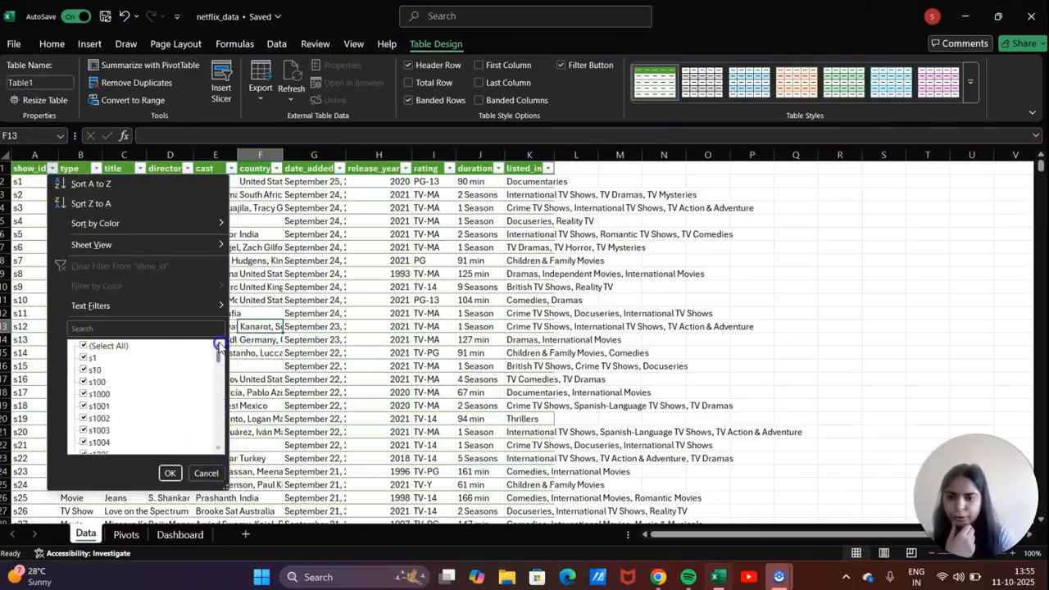
left_click(283, 259)
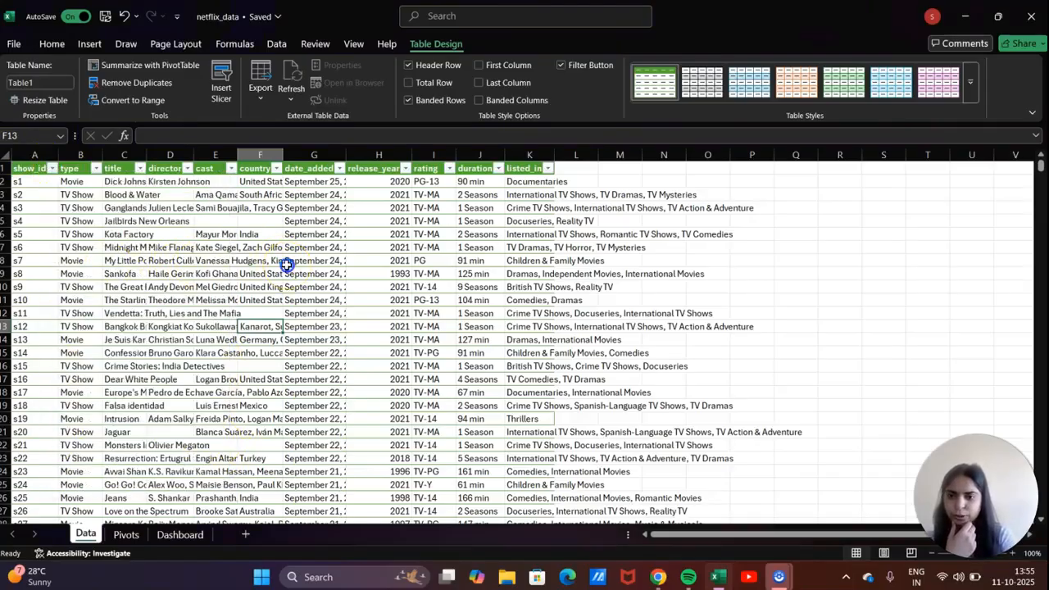
left_click(97, 168)
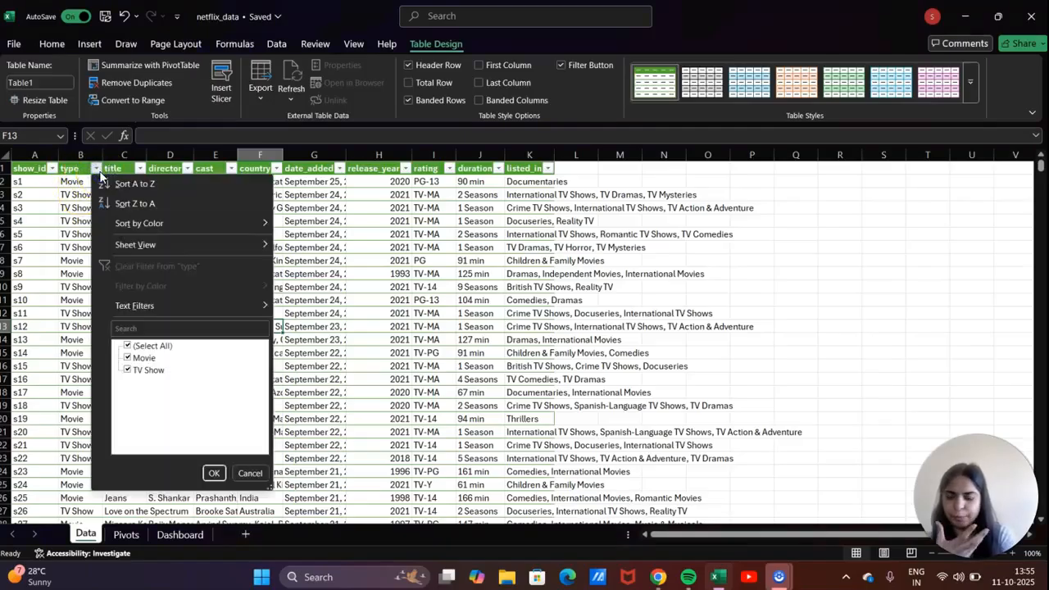
left_click(278, 394)
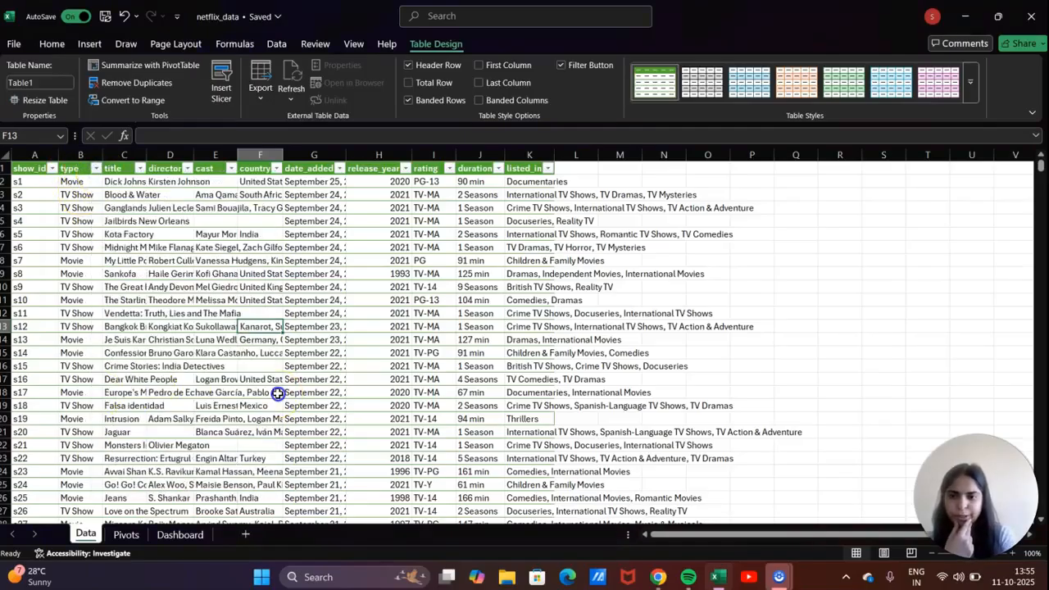
left_click(140, 169)
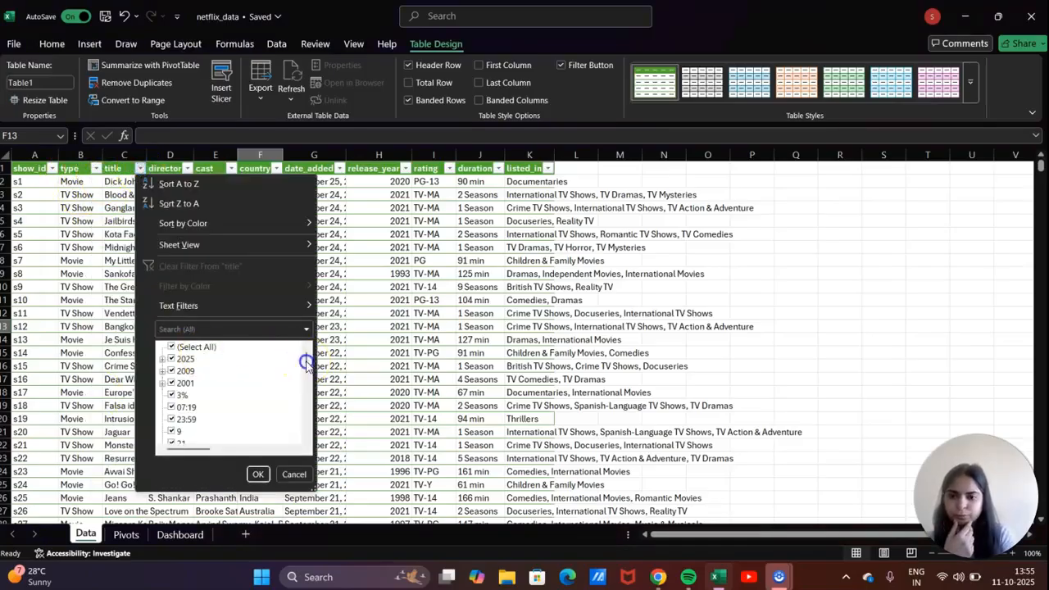
left_click_drag(306, 362, 308, 463)
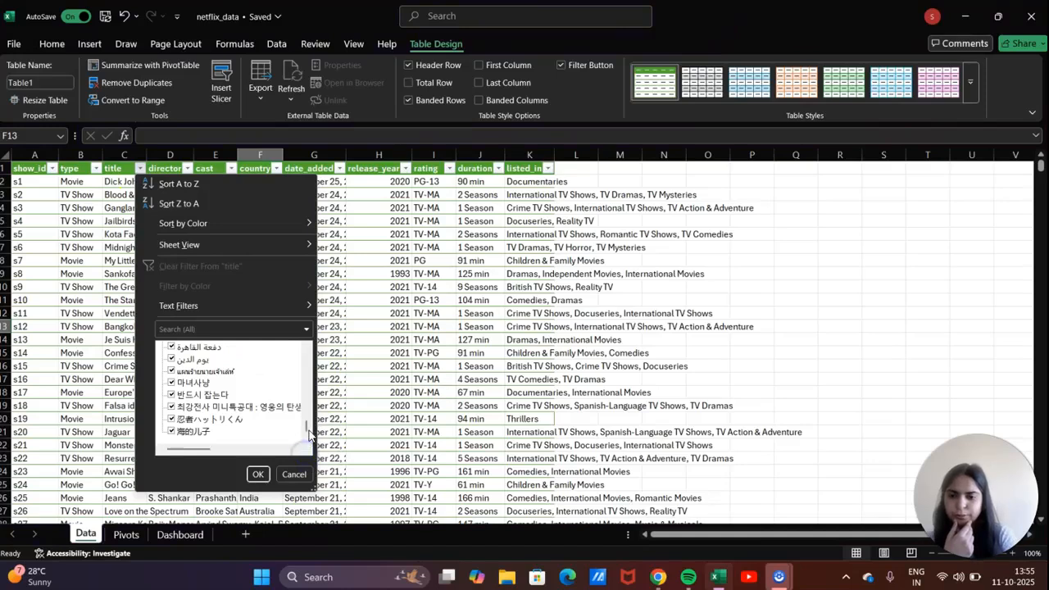
left_click(257, 474)
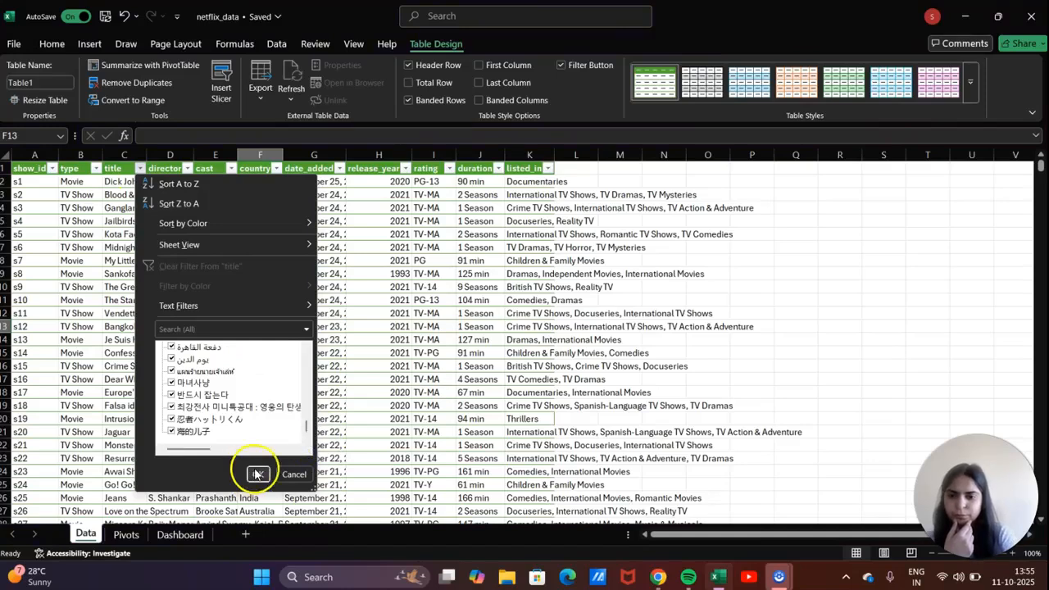
Filter the director column to (Blanks) only, leaving 2634 of 8807 records shown.
left_click(187, 168)
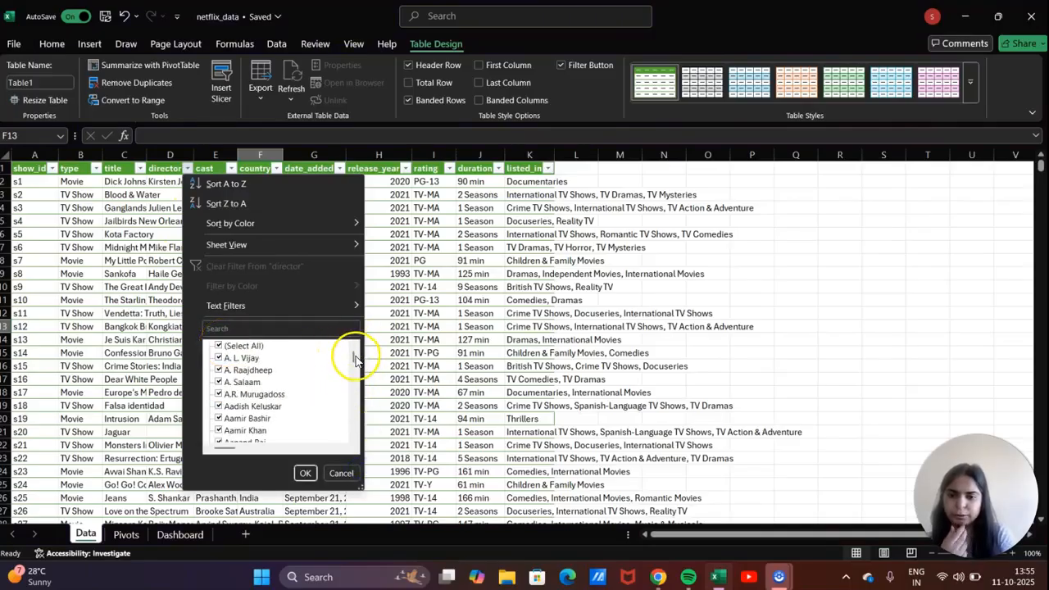
mouse_move(356, 358)
left_mouse_down()
mouse_move(354, 436)
mouse_move(354, 350)
left_mouse_up()
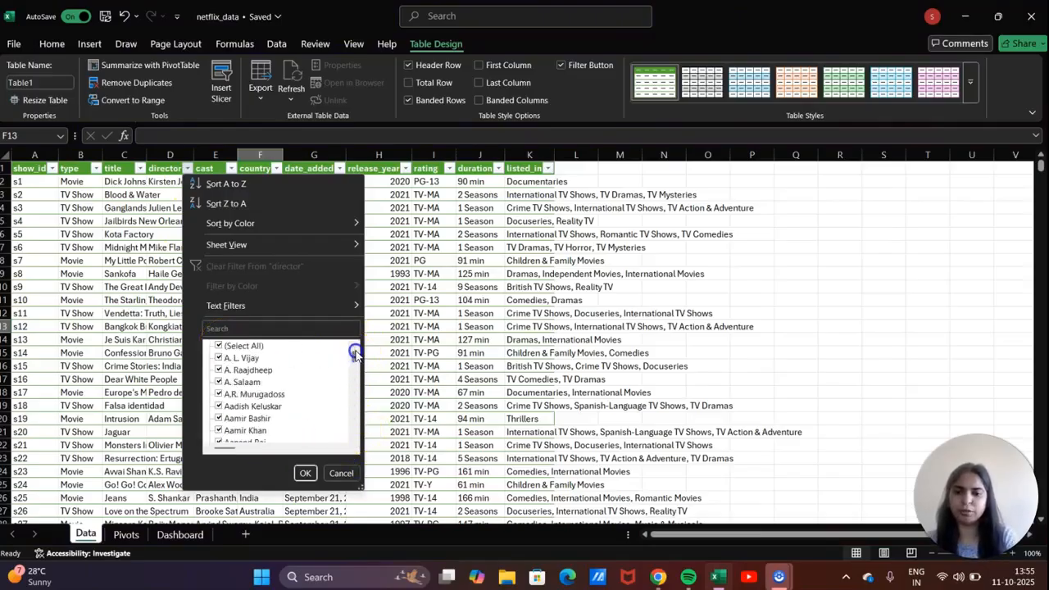
left_click(219, 346)
left_click_drag(353, 353, 351, 436)
left_click(218, 431)
left_click(304, 473)
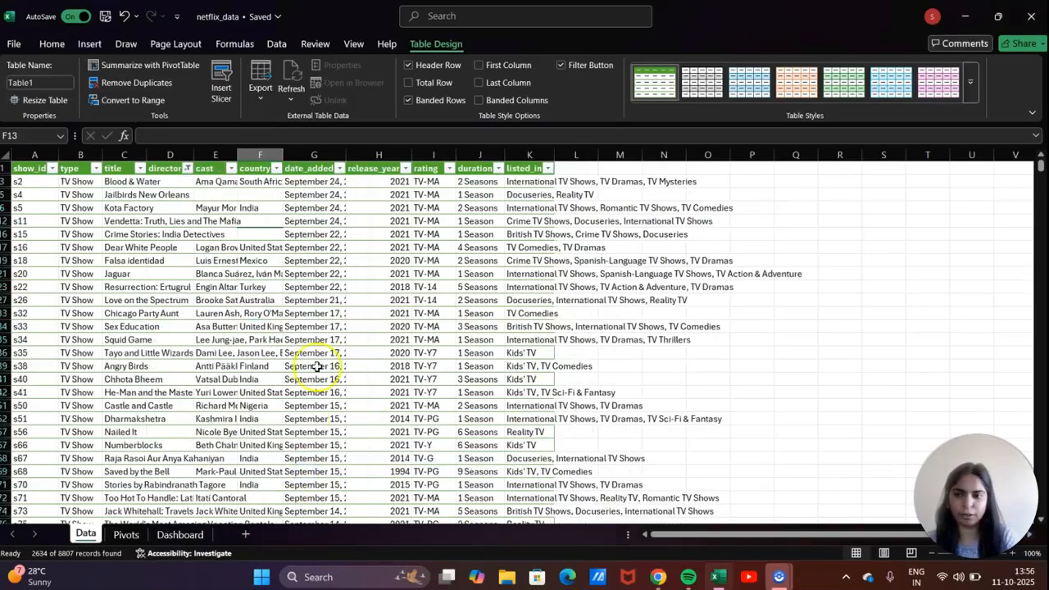
scroll(430, 304, "down", 5)
scroll(430, 303, "up", 5)
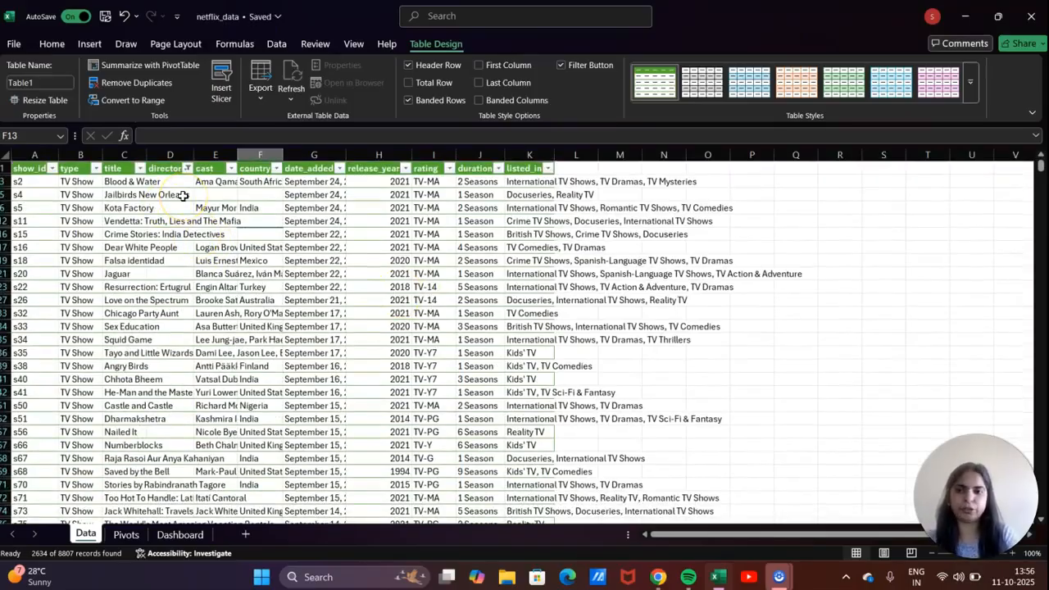
Select the filtered blank-director rows with Ctrl+A, try deleting them, and dismiss the warning.
left_click(5, 182)
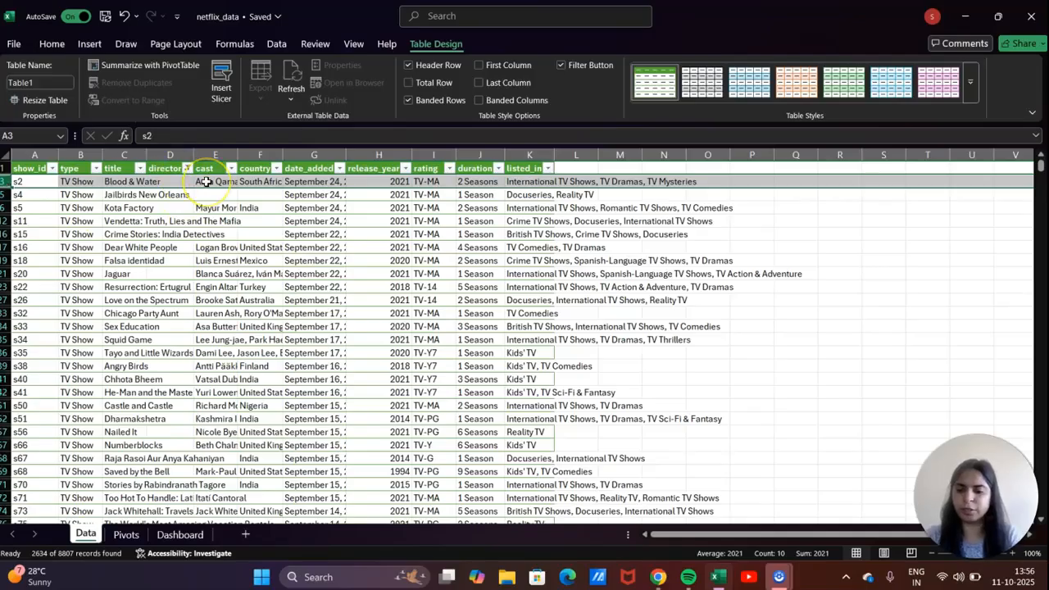
key("ctrl+a")
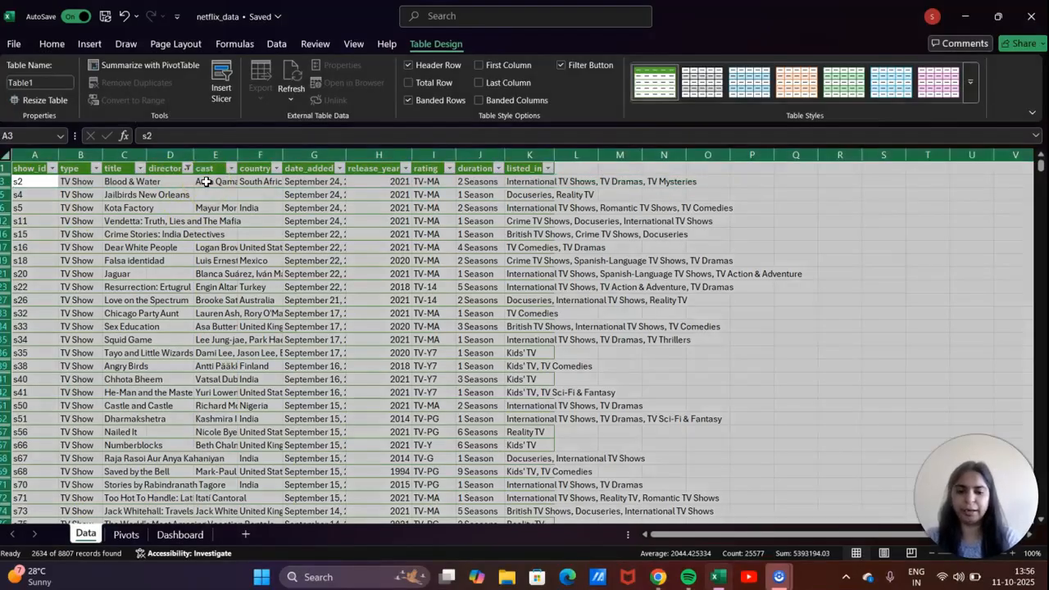
key("ctrl+minus")
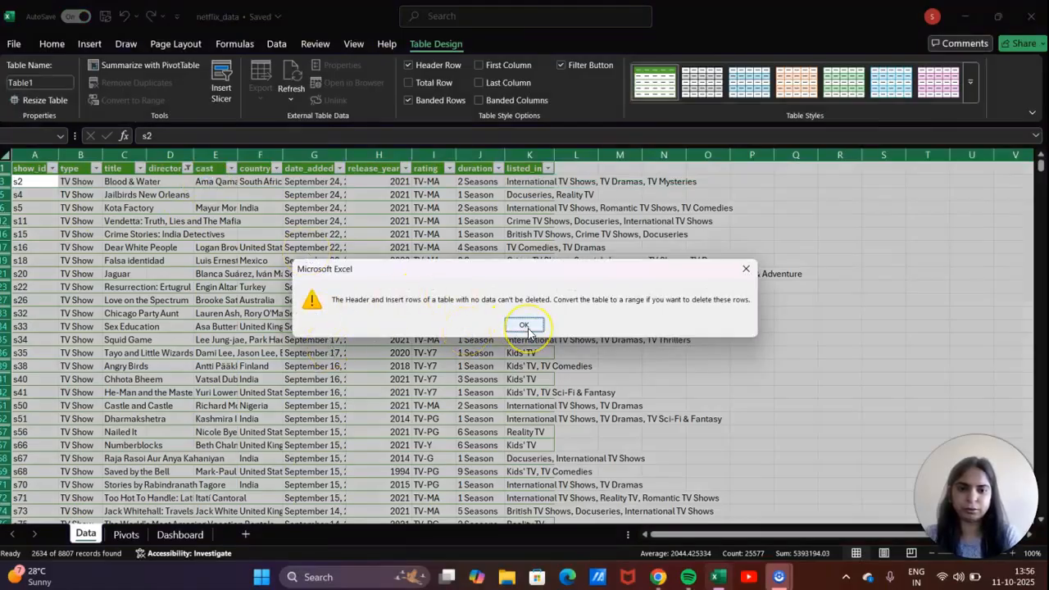
left_click(746, 269)
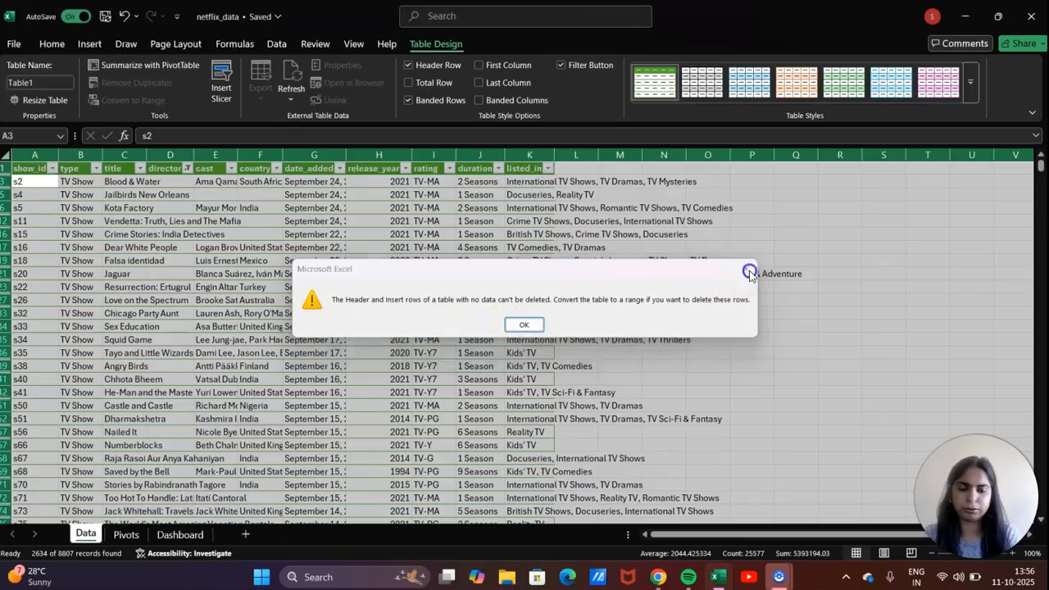
left_click(139, 260)
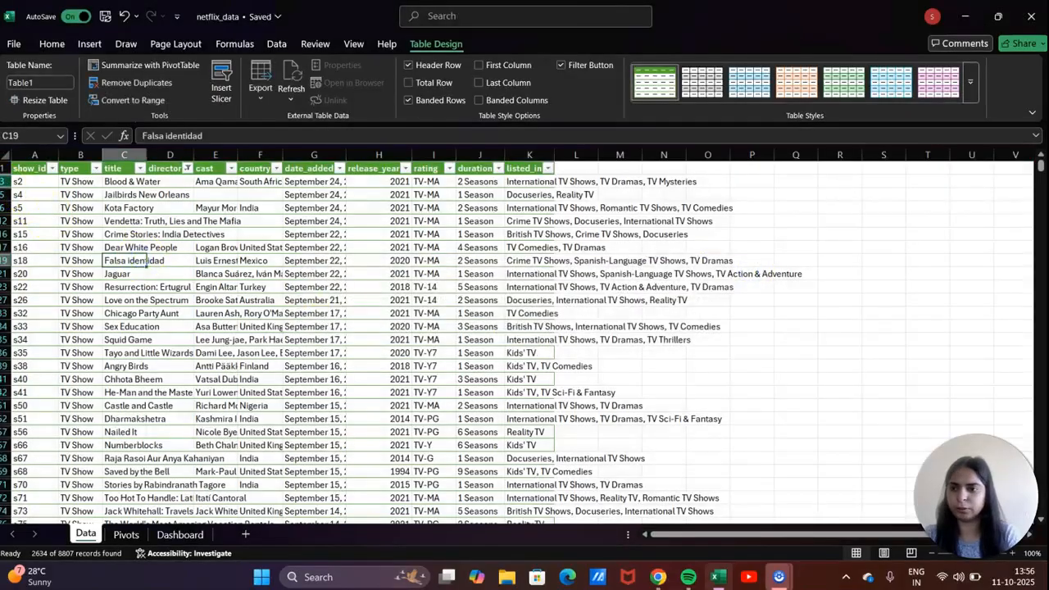
Reselect the filtered rows from row 3 down, retry the Ctrl+- delete, and cancel a stray entry.
left_click(5, 181)
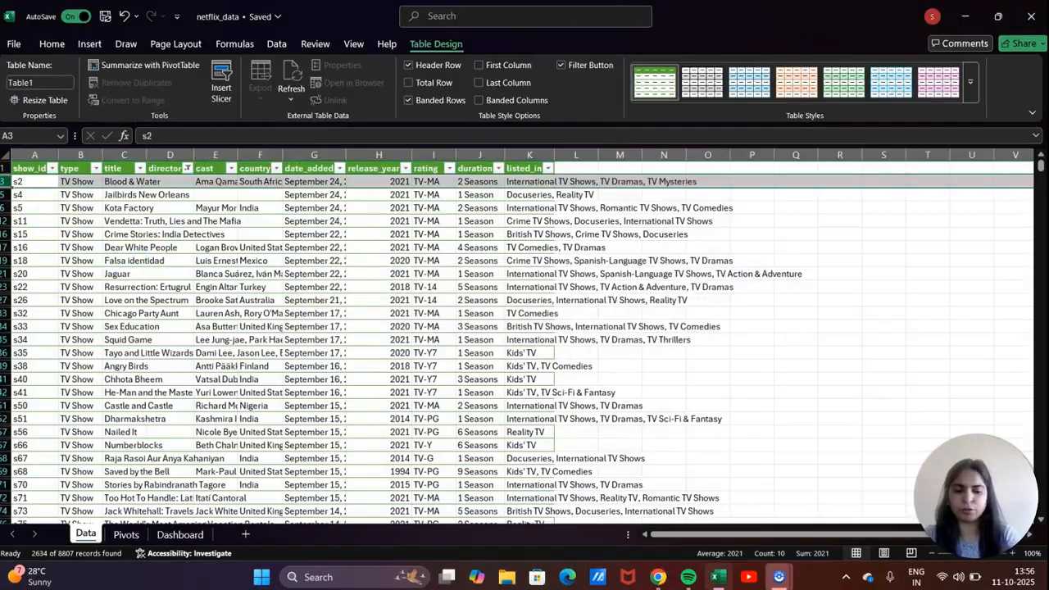
key("ctrl+shift+Down")
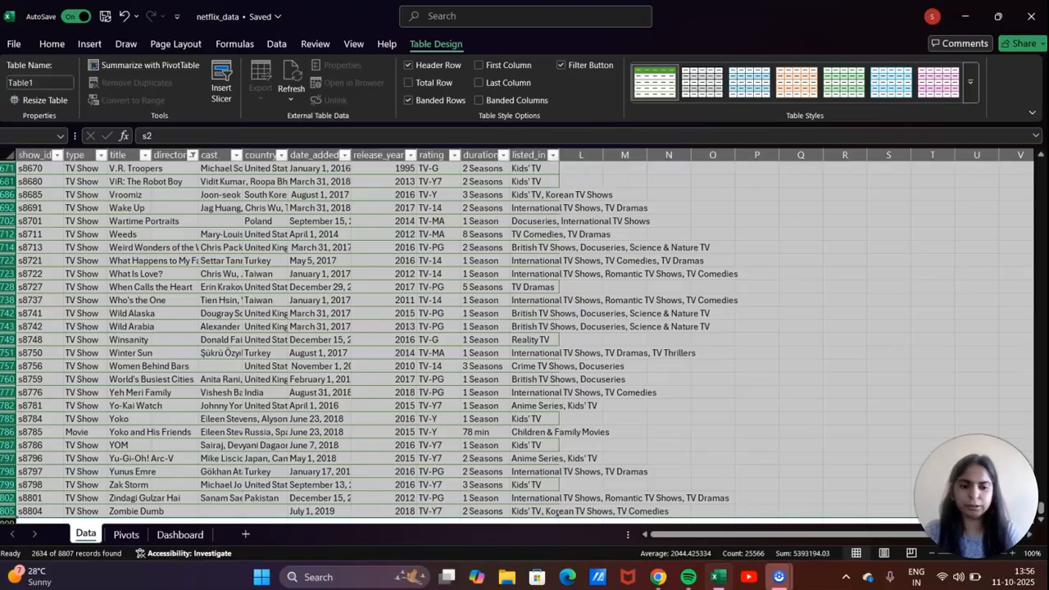
key("ctrl+BackSpace")
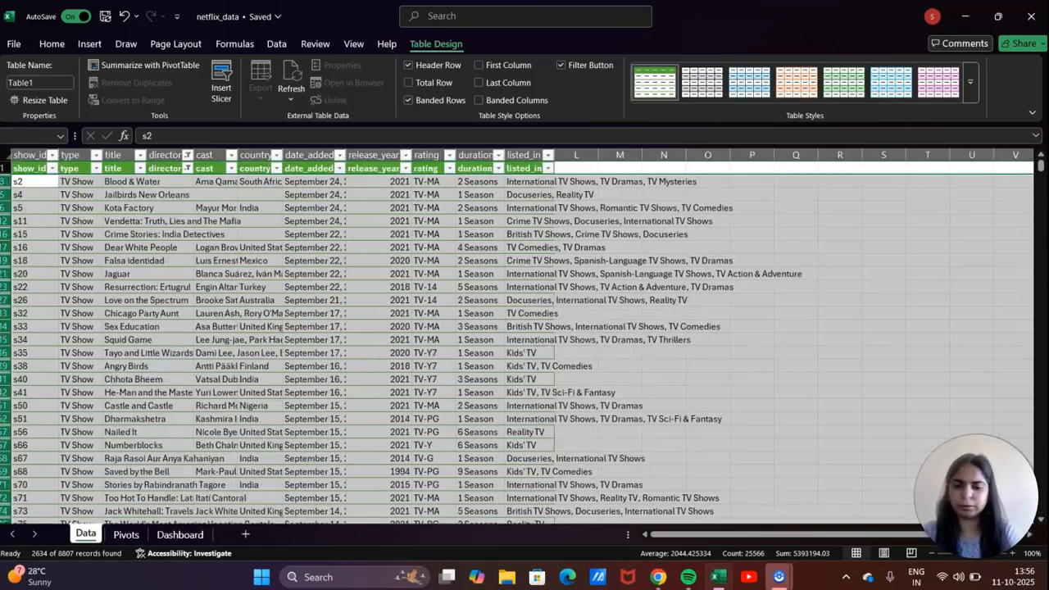
key("ctrl+minus")
type("-")
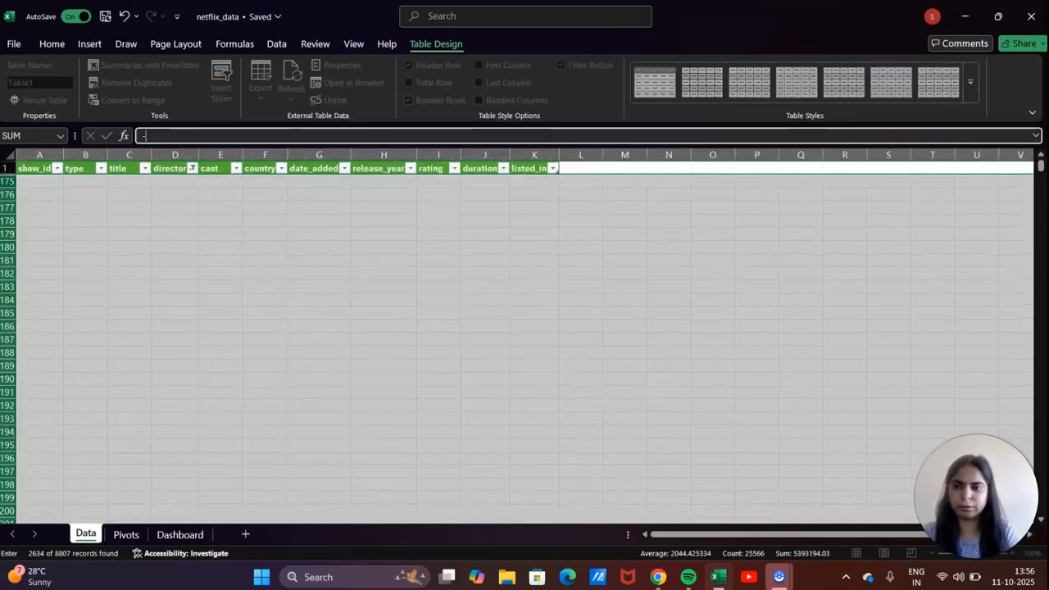
left_click(239, 237)
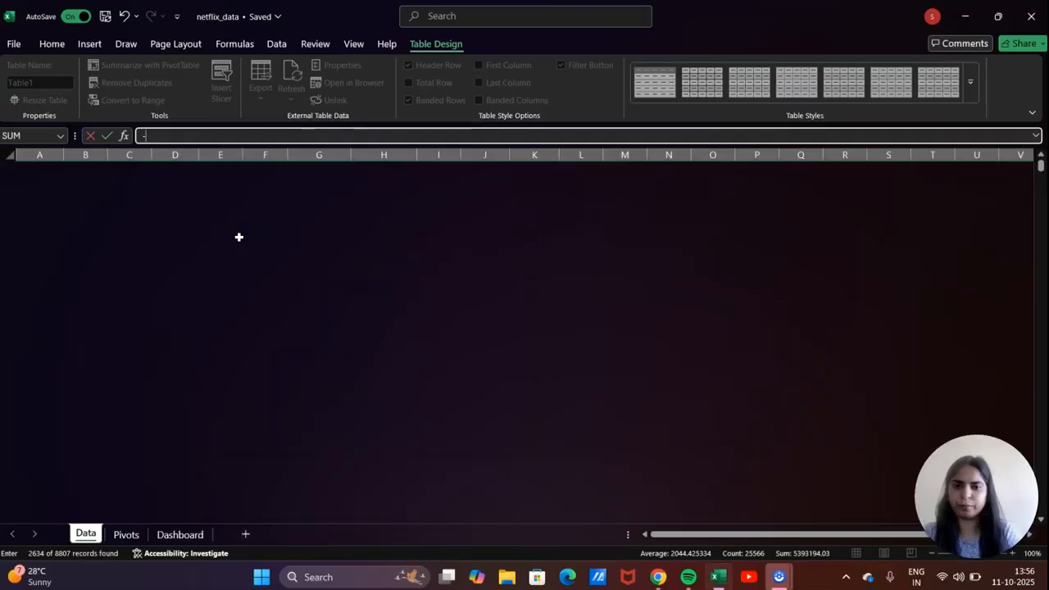
scroll(238, 236, "up", 10)
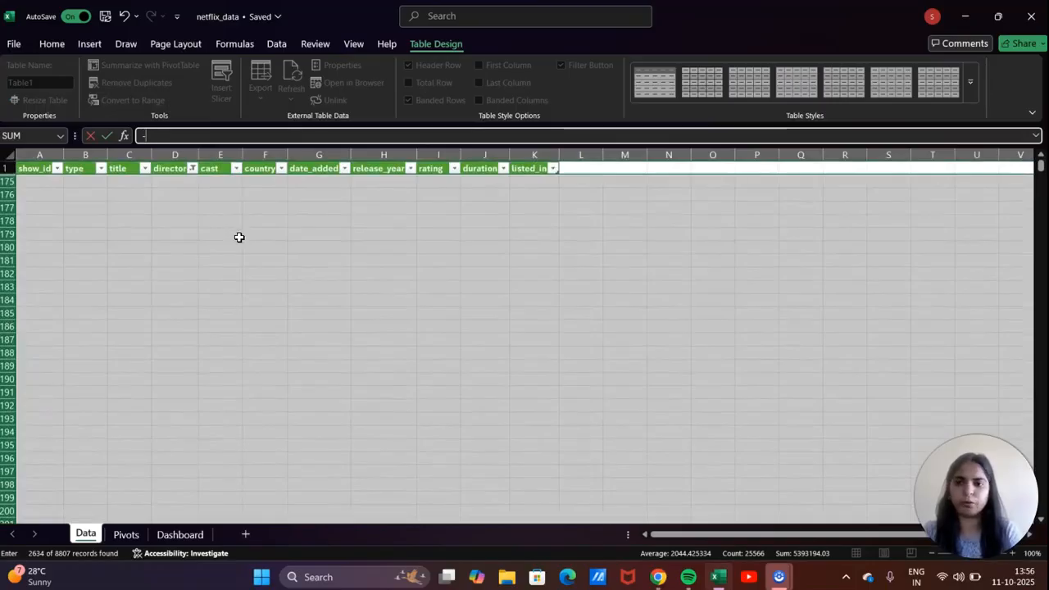
key("Escape")
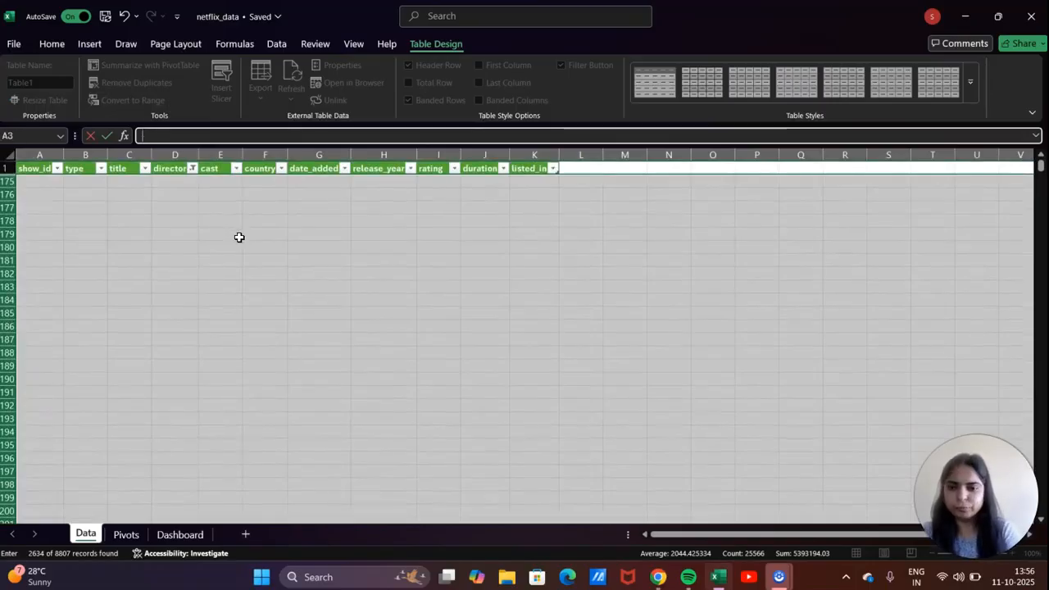
Clear the filter from the director column so all remaining titles are listed.
left_click(195, 169)
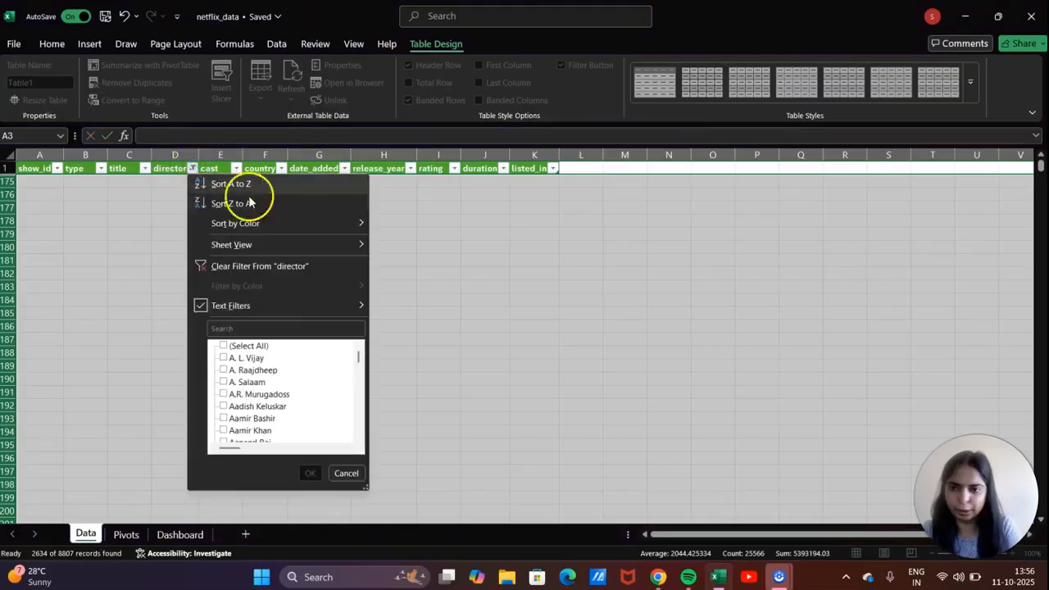
left_click(280, 266)
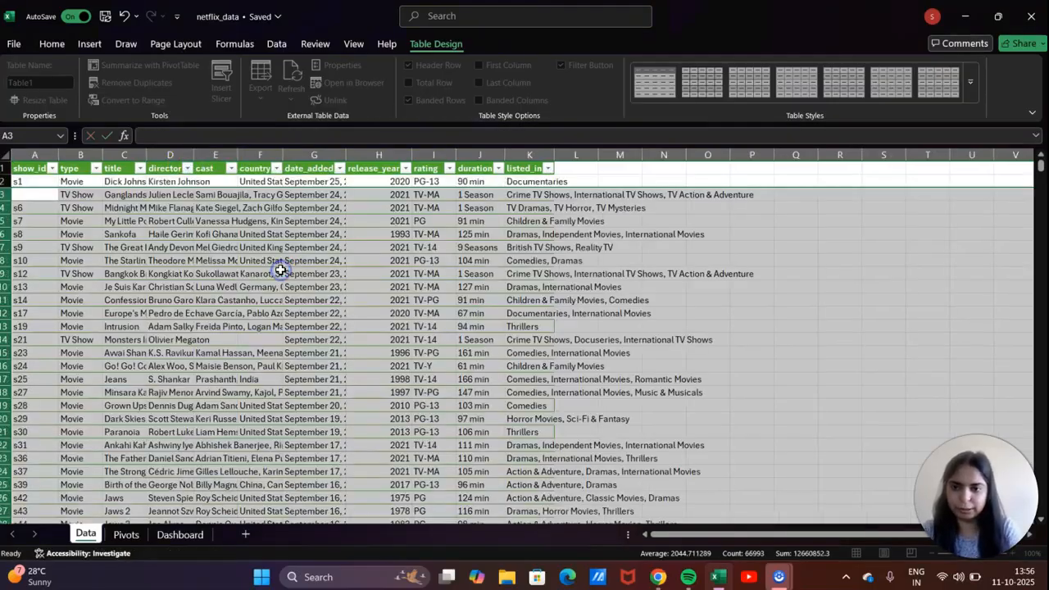
left_click(181, 286)
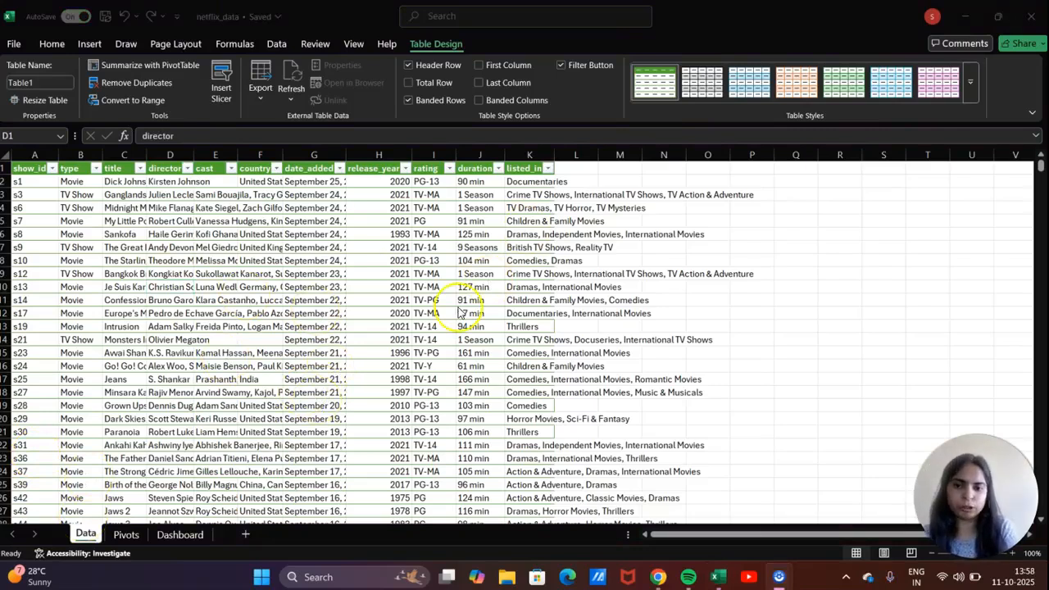
Filter the cast column to show only (Blanks) rows.
left_click(276, 171)
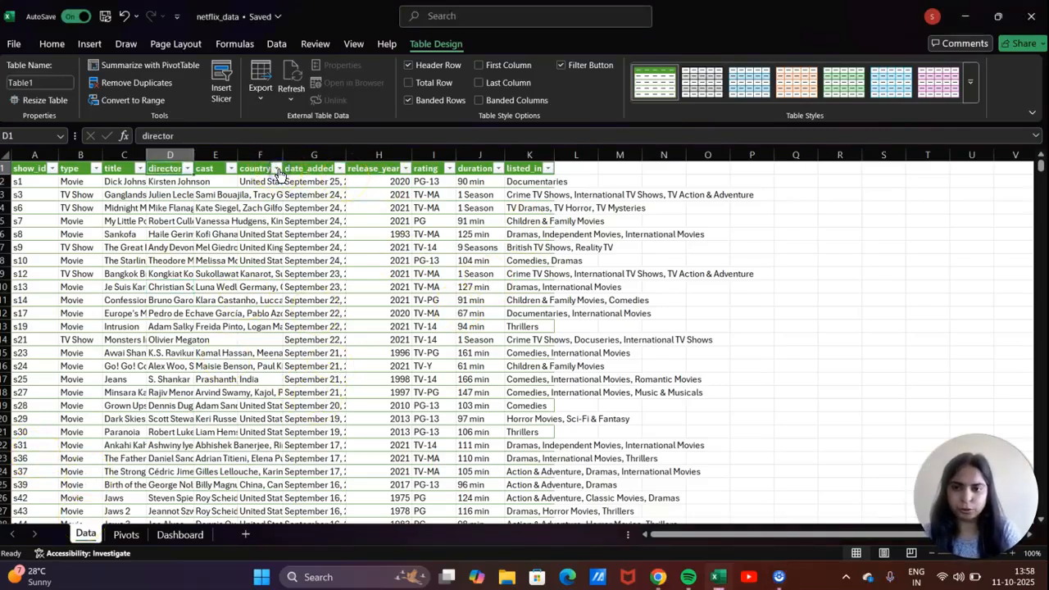
left_click(231, 170)
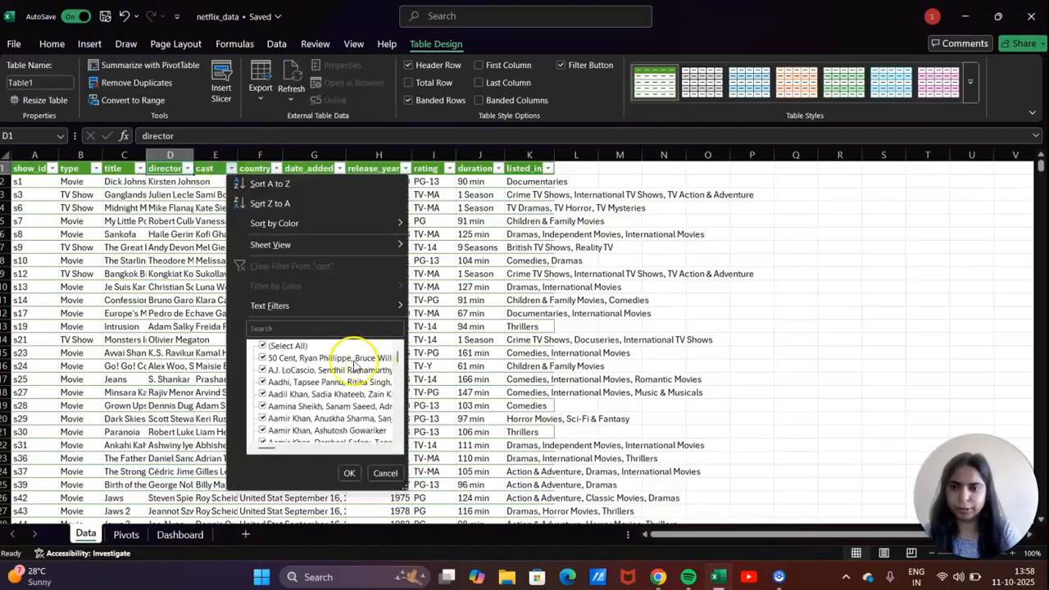
left_click(265, 348)
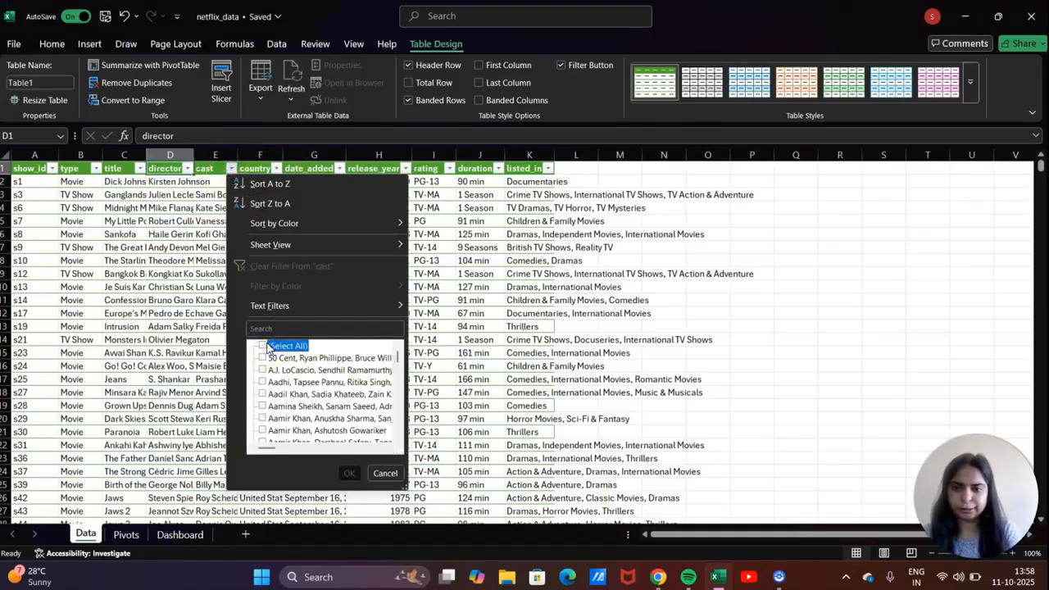
left_click_drag(397, 358, 398, 445)
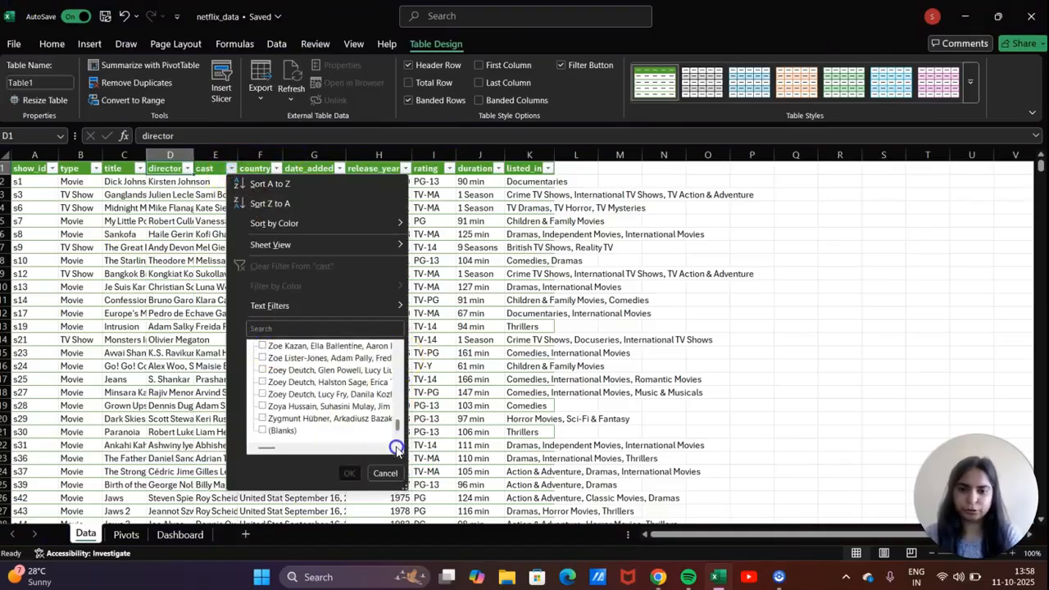
left_click(263, 431)
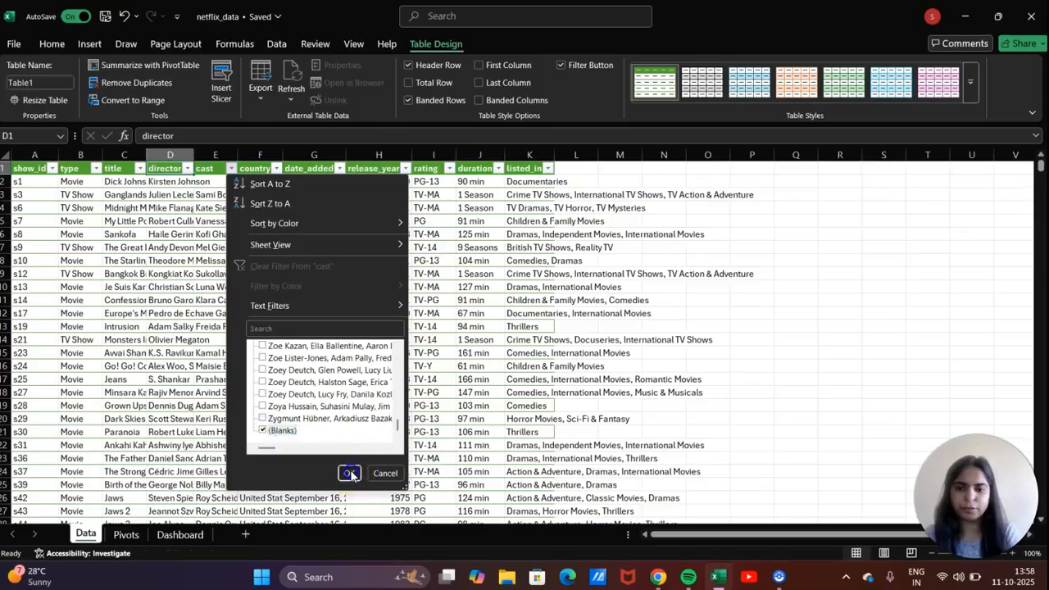
left_click(349, 472)
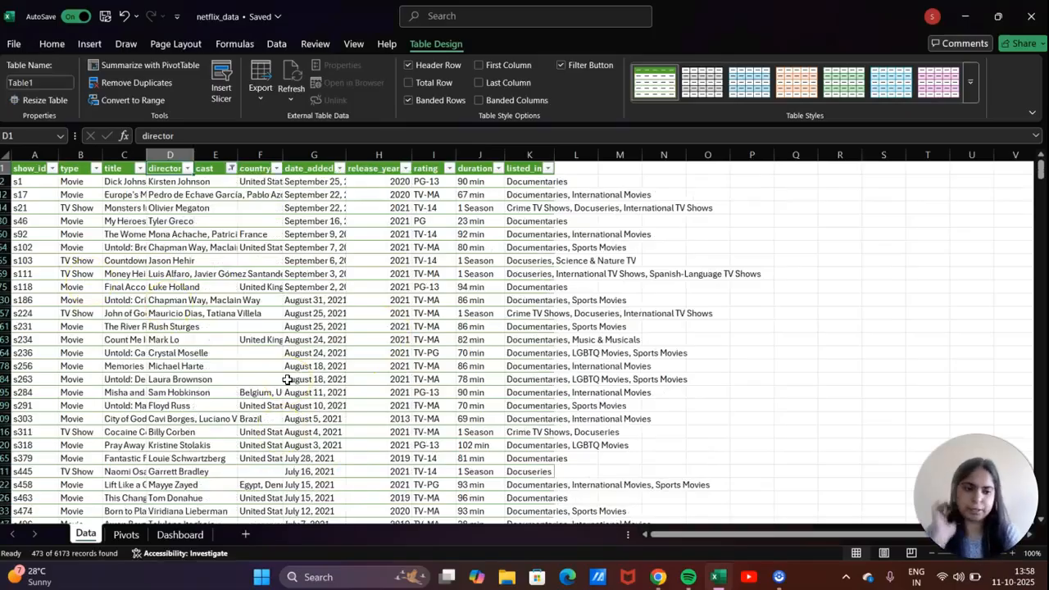
Delete all the filtered blank-cast rows, then clear the cast filter.
left_click_drag(7, 185, 7, 185)
left_click(6, 182)
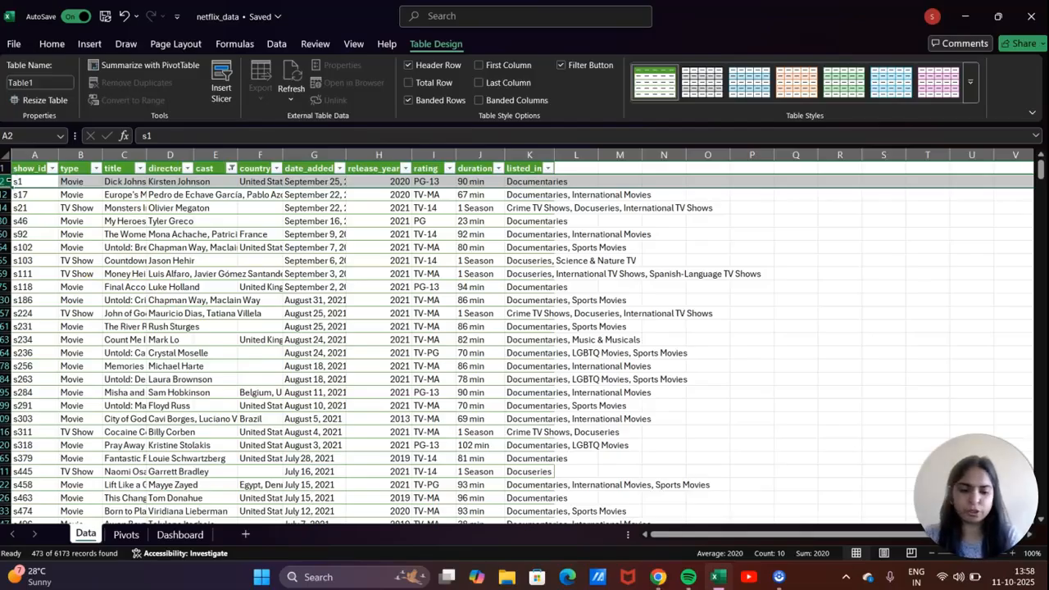
key("ctrl+shift+Down")
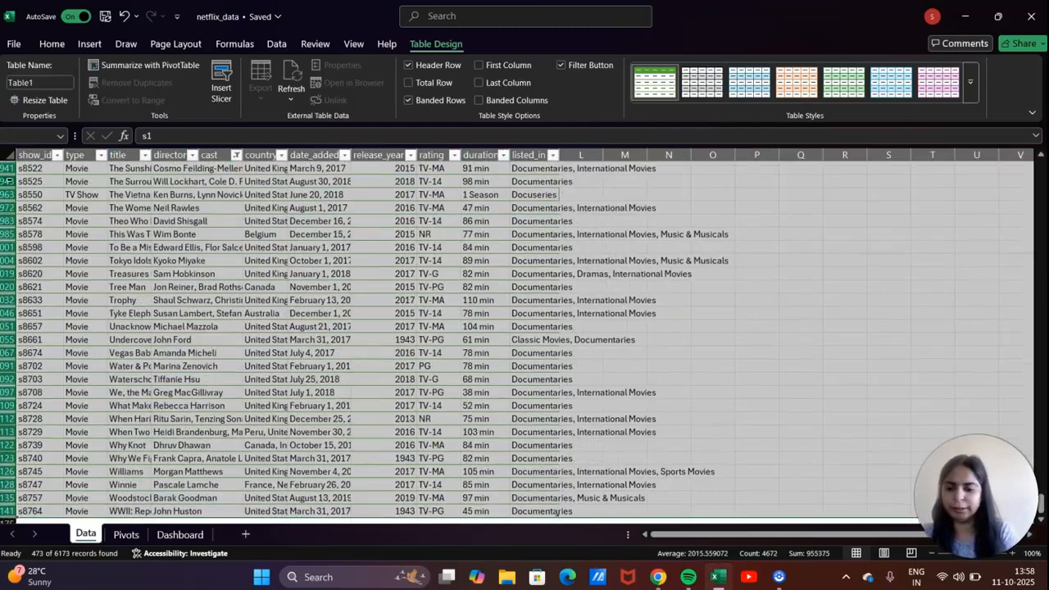
key("ctrl+minus")
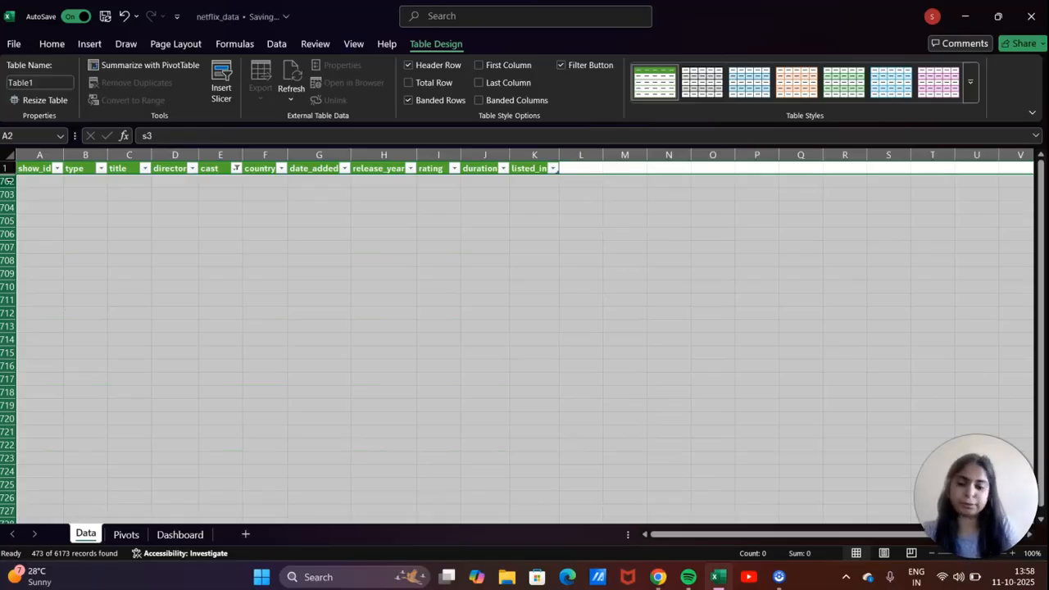
left_click(236, 168)
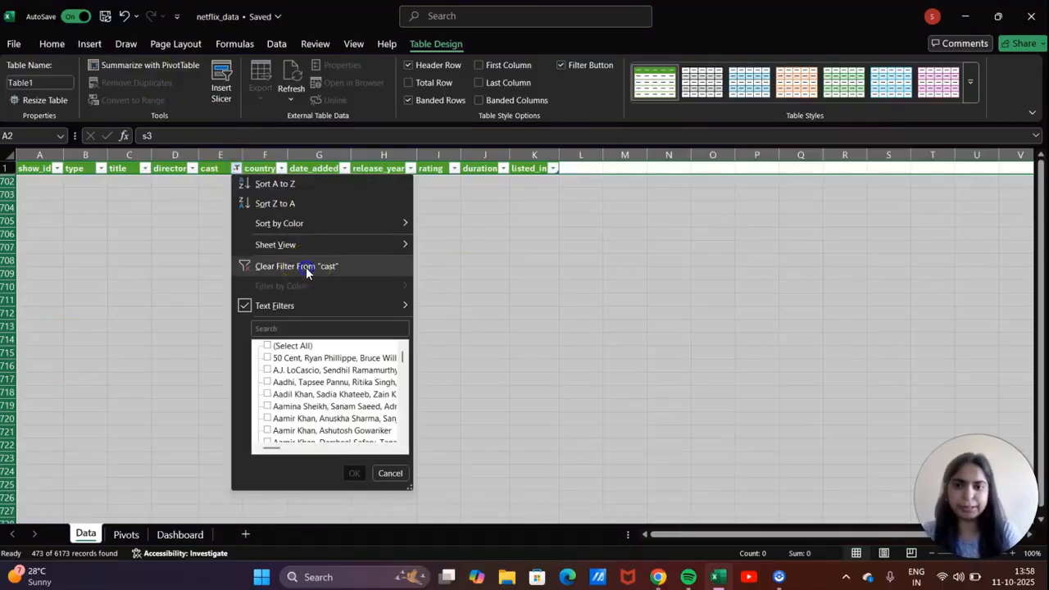
left_click(306, 268)
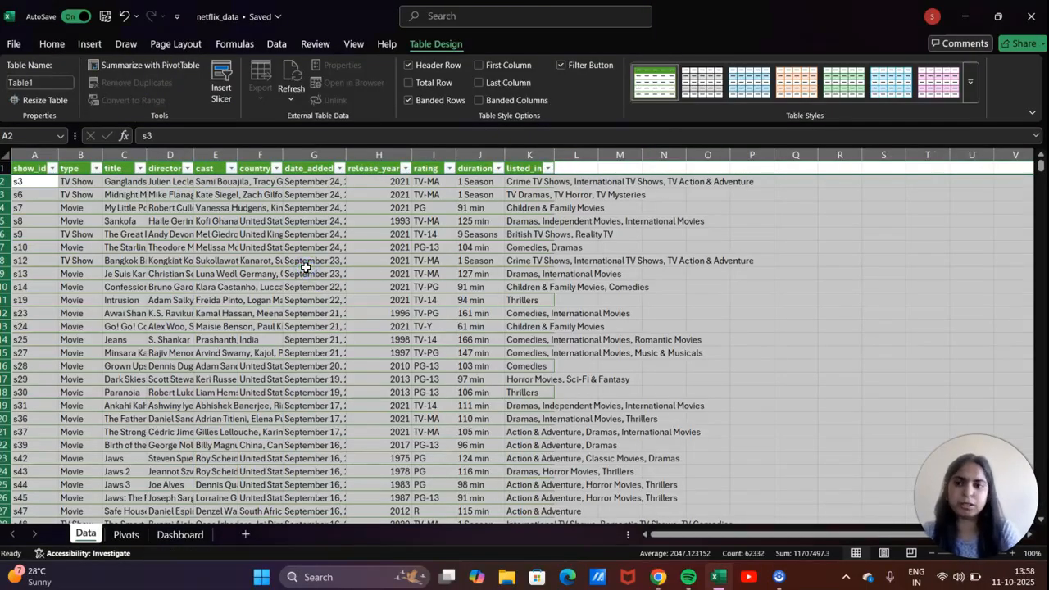
Select the entire date_added column (column G).
left_click(306, 270)
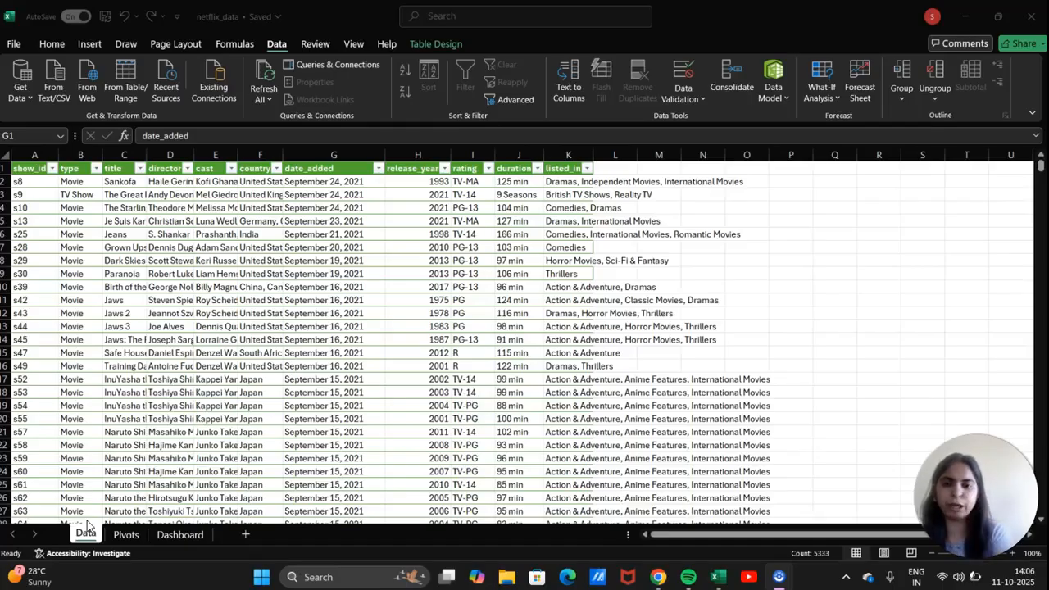
left_click(314, 148)
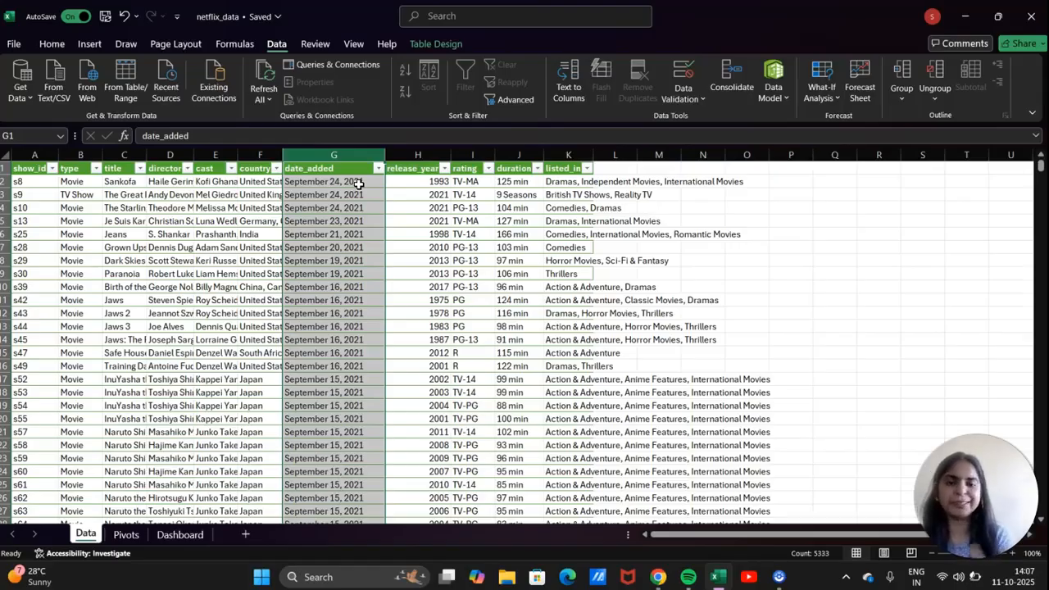
Split date_added with Text to Columns, delimited by space and comma, replacing existing data.
left_click(564, 87)
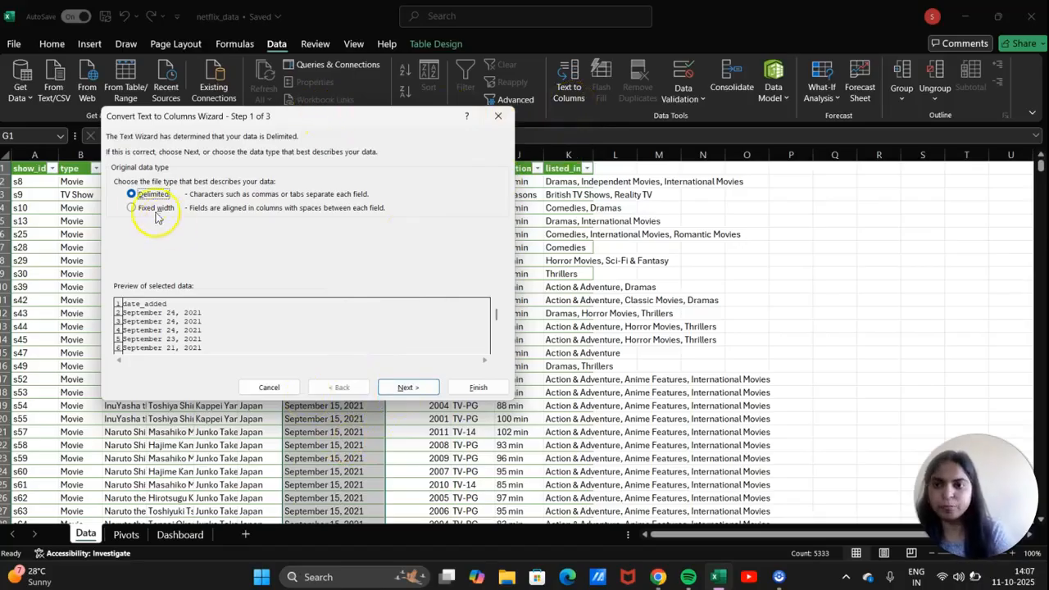
left_click(414, 389)
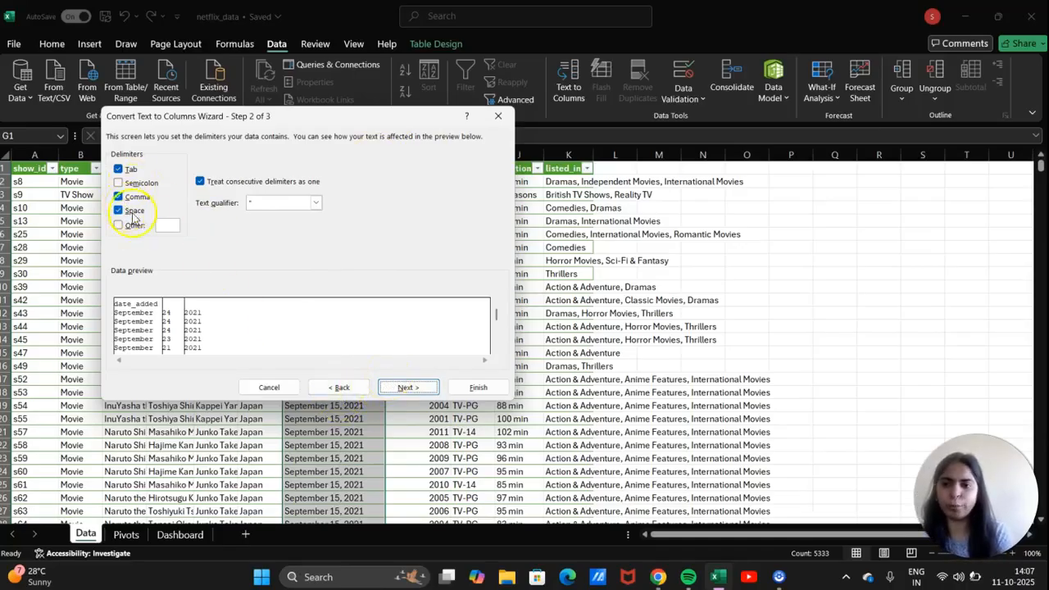
left_click(431, 391)
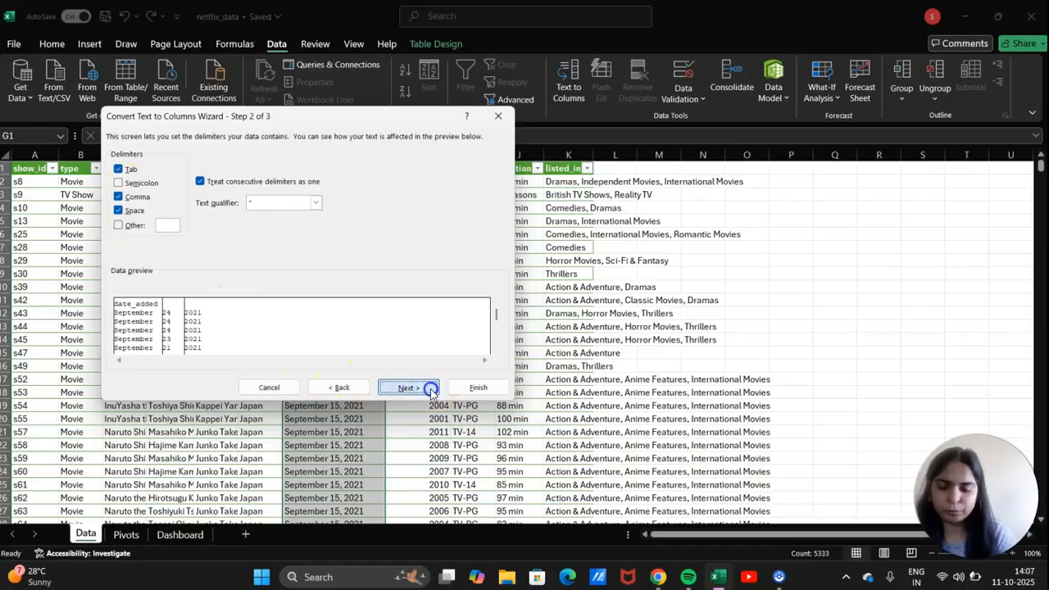
left_click(474, 390)
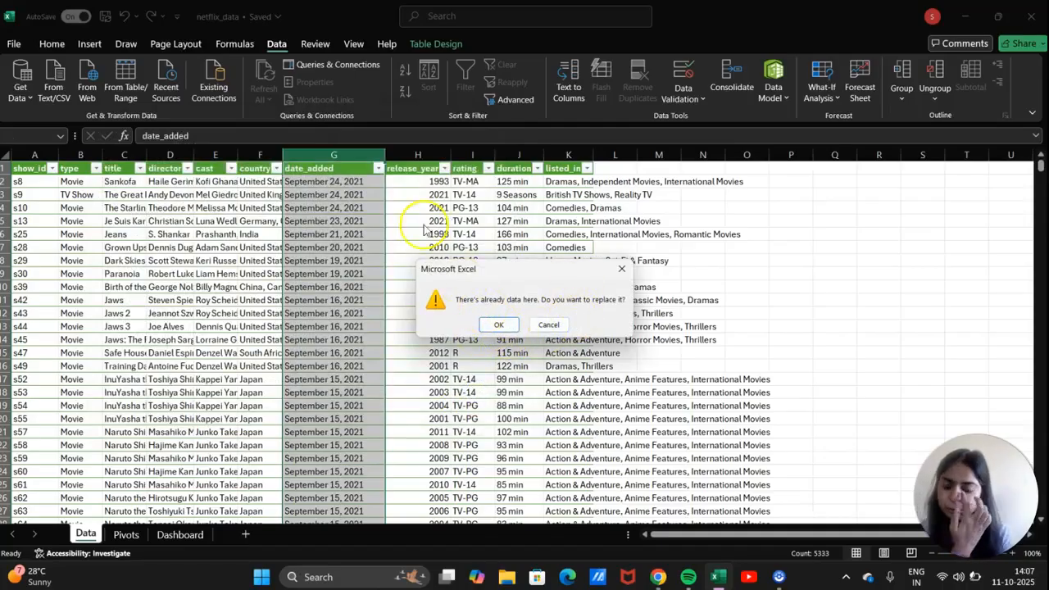
left_click(497, 325)
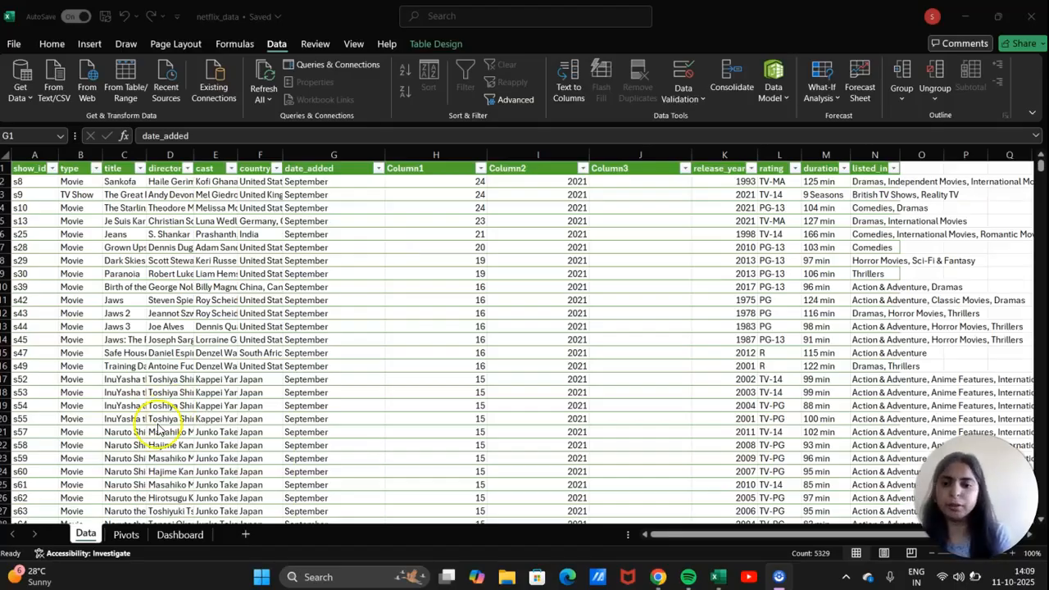
Undo the date split and rename the Column3 header to Year.
key("ctrl+z")
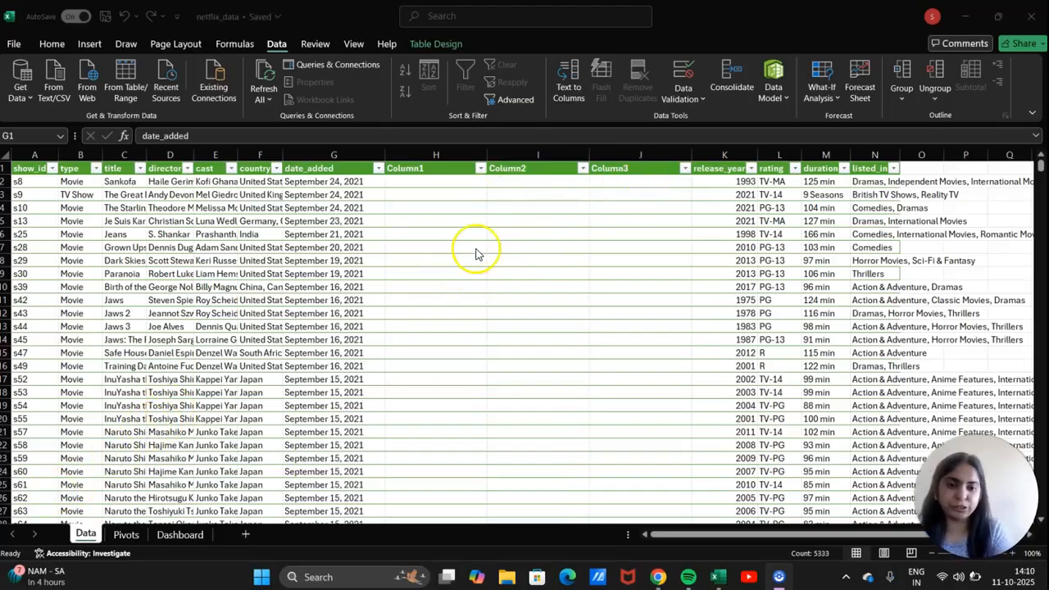
left_click(650, 168)
left_click(650, 168)
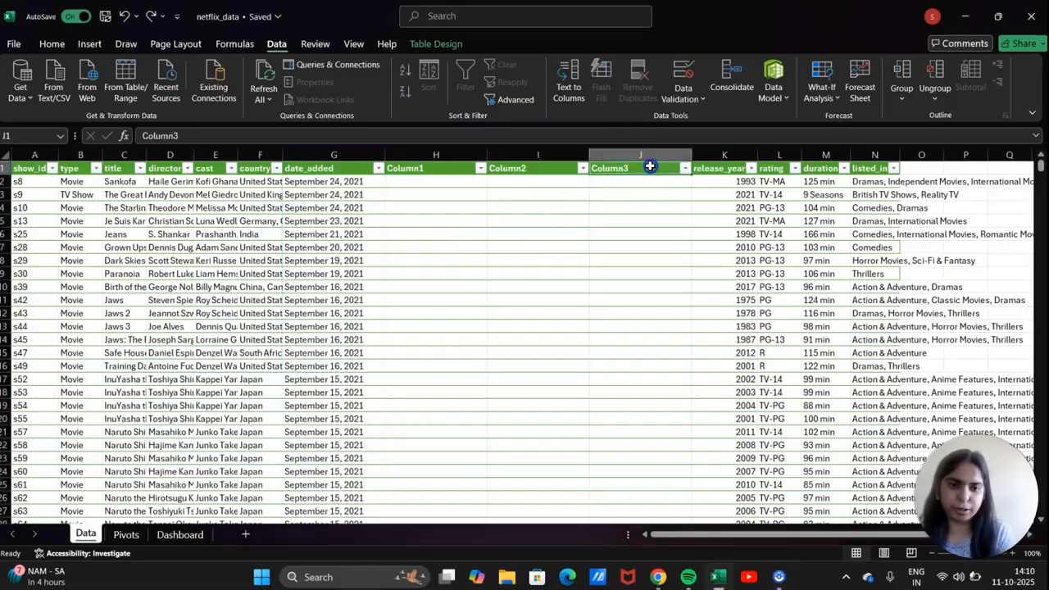
double_click(650, 168)
key("BackSpace")
key("BackSpace")
key("BackSpace")
key("BackSpace")
key("BackSpace")
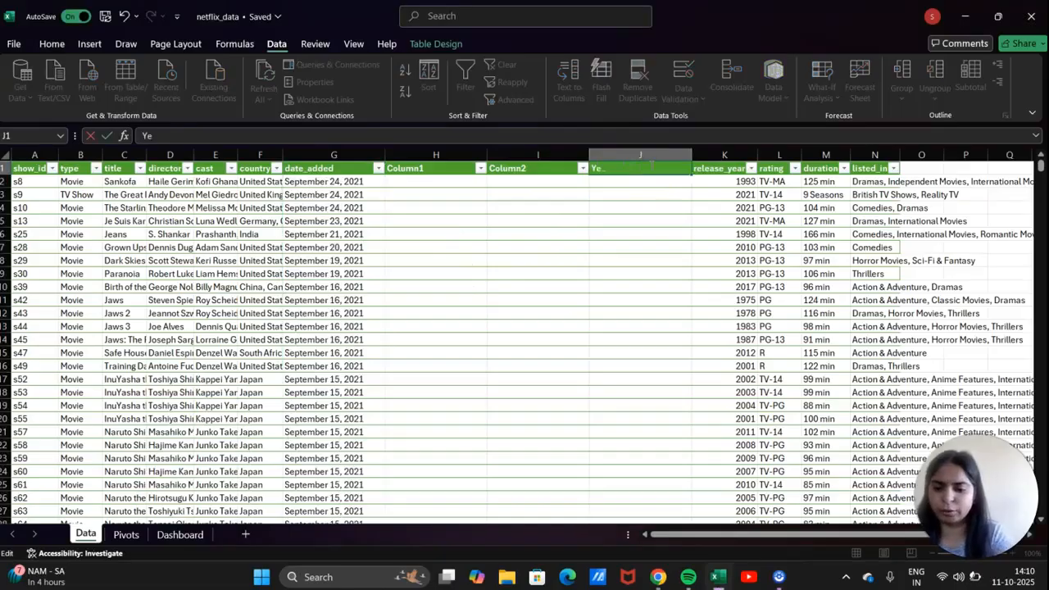
type("Year")
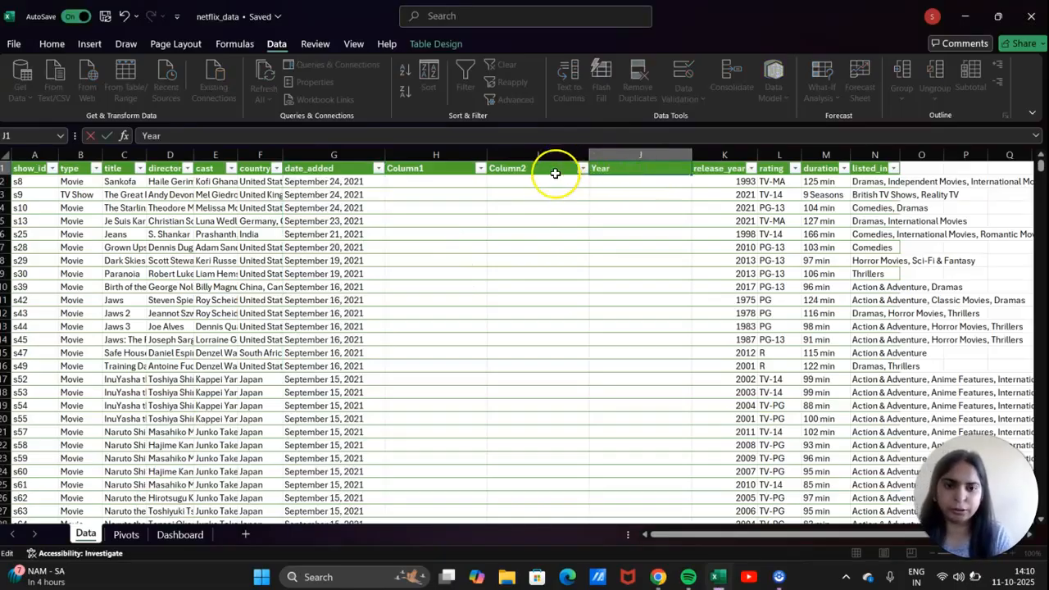
left_click(555, 174)
Rename the Column2 and Column1 headers to date and month.
double_click(556, 174)
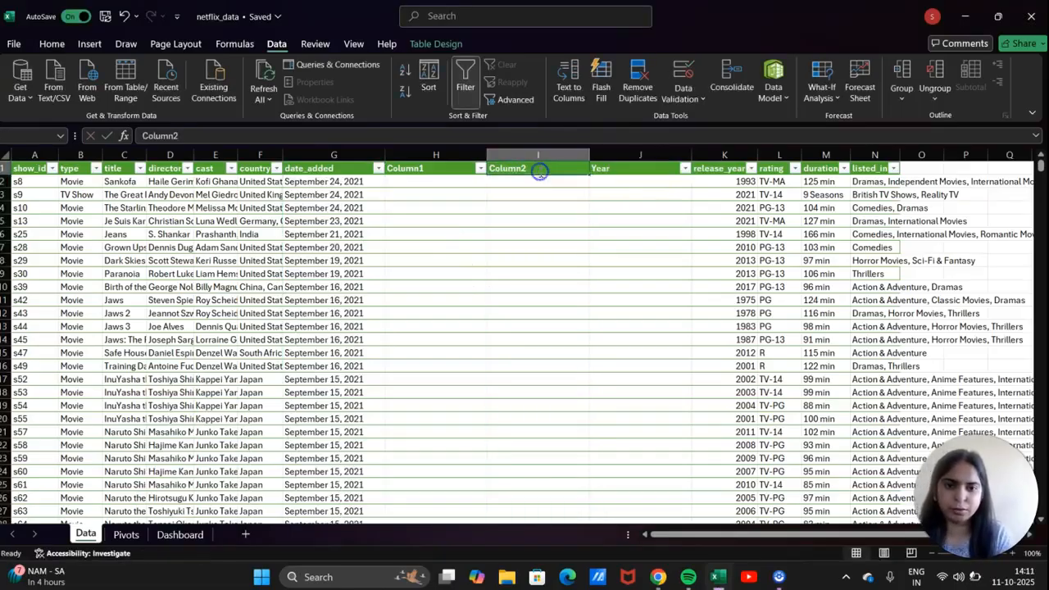
key("BackSpace")
key("BackSpace")
key("BackSpace")
key("BackSpace")
key("BackSpace")
key("BackSpace")
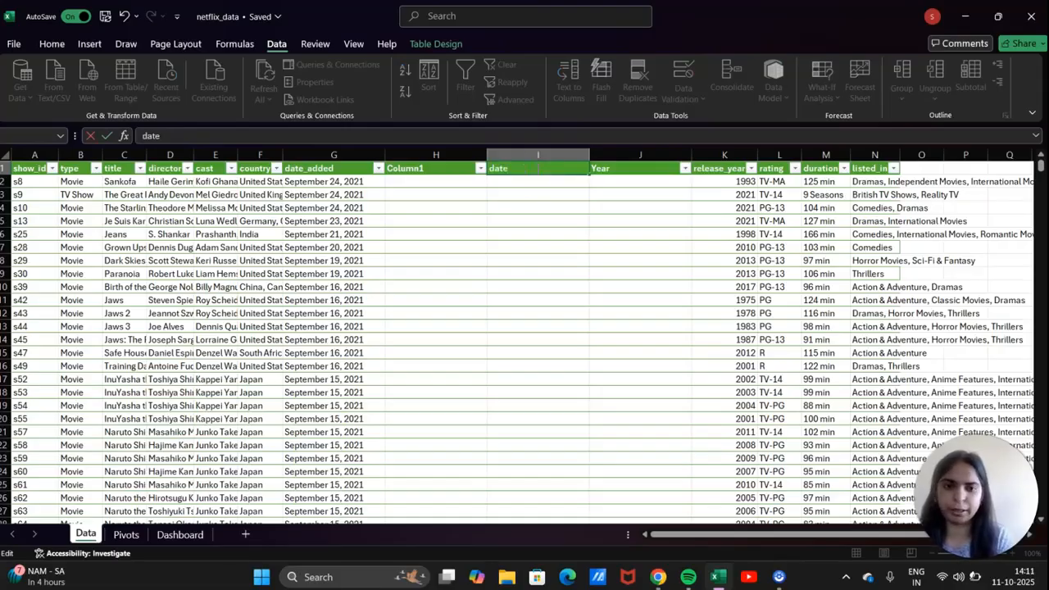
left_click(452, 173)
double_click(457, 172)
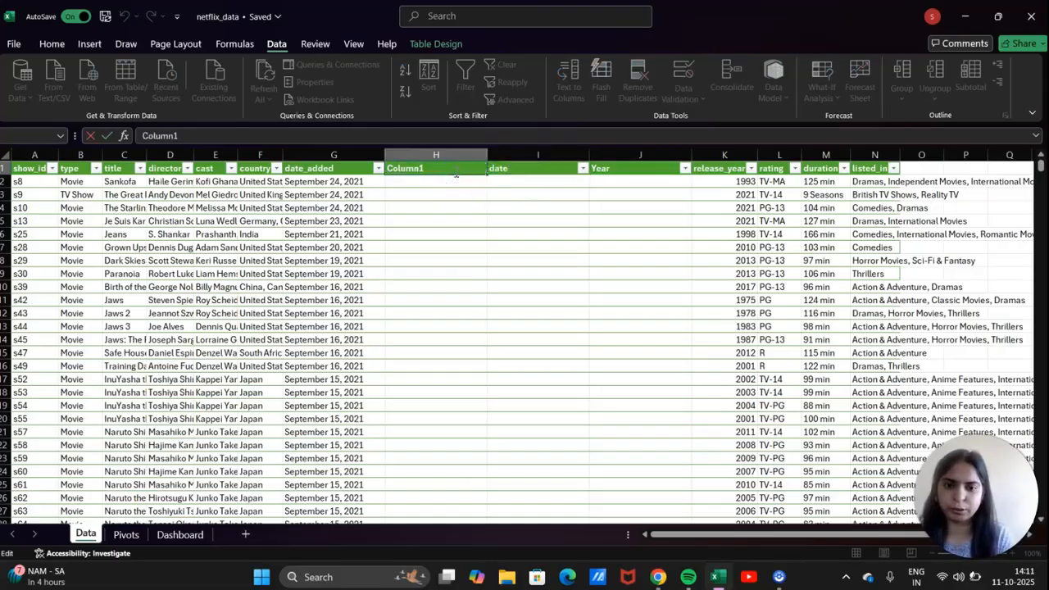
key("BackSpace")
key("BackSpace")
key("BackSpace")
key("BackSpace")
key("BackSpace")
key("BackSpace")
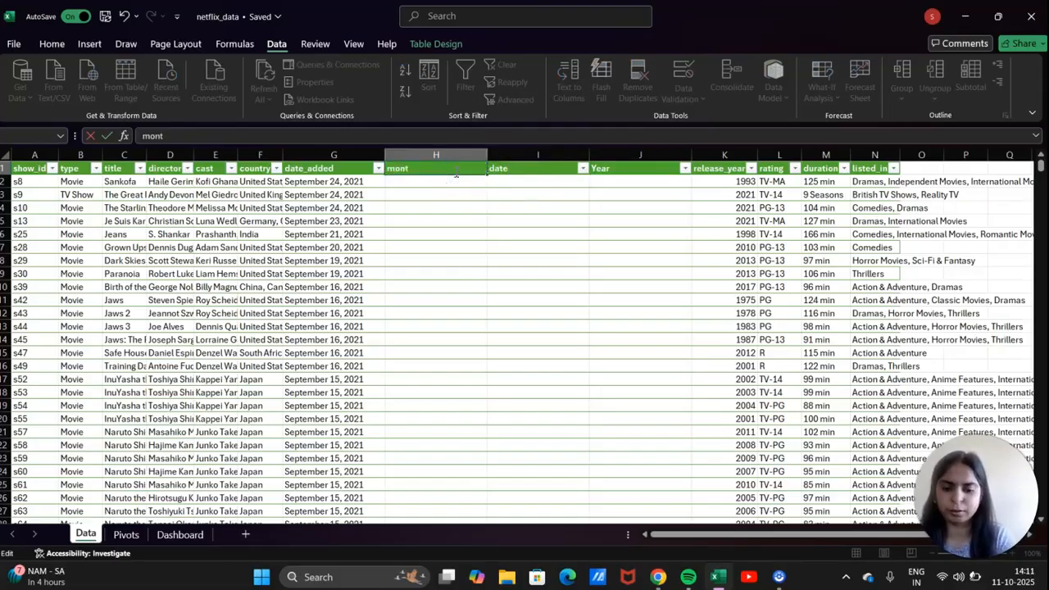
type("month")
left_click(445, 182)
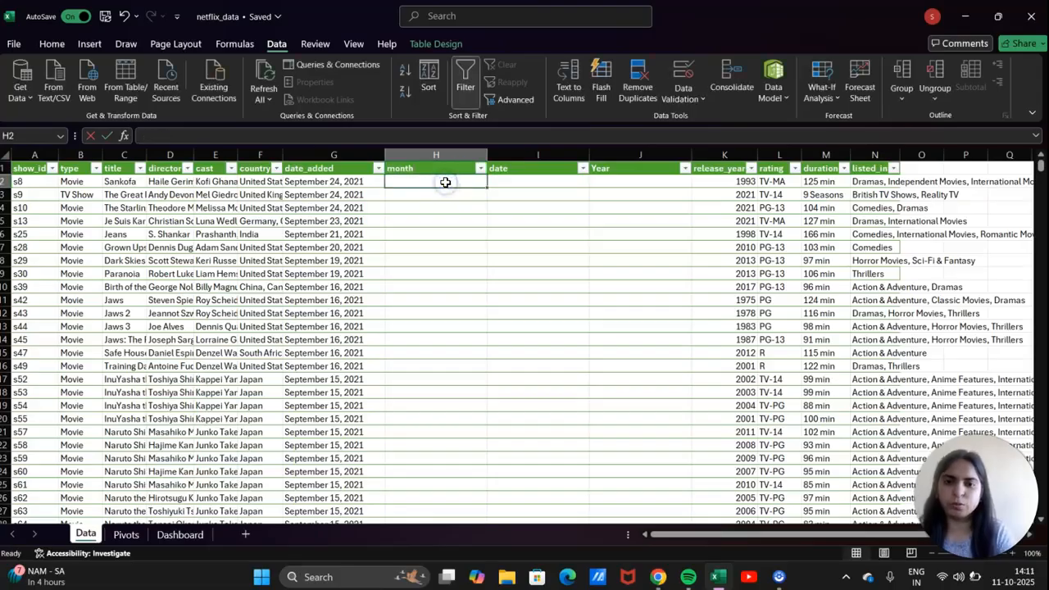
Copy September from the first date into the first four month cells.
left_click(328, 182)
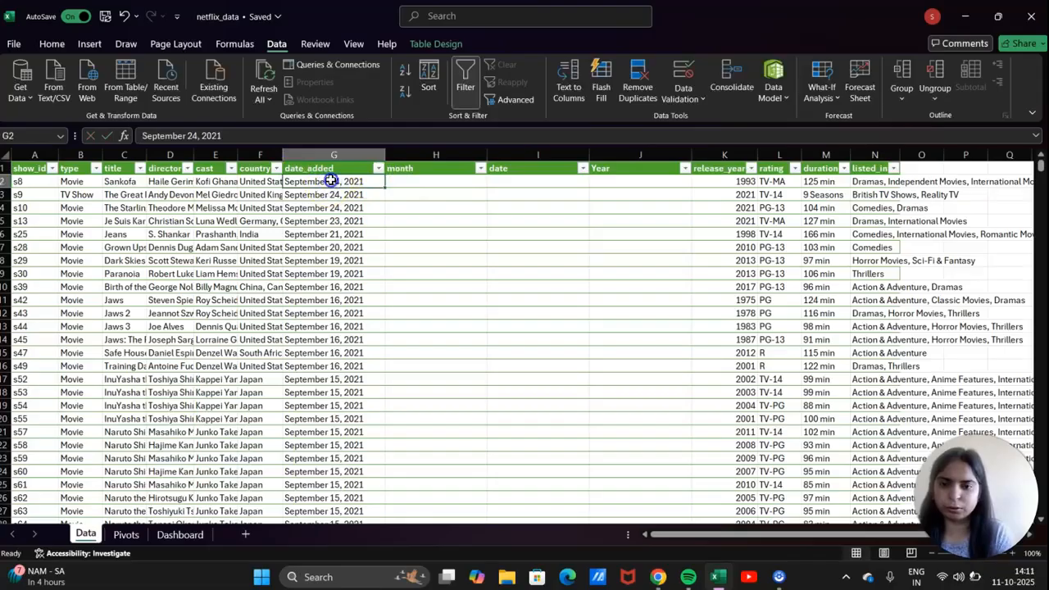
double_click(329, 180)
left_click_drag(330, 182, 283, 182)
key("ctrl+c")
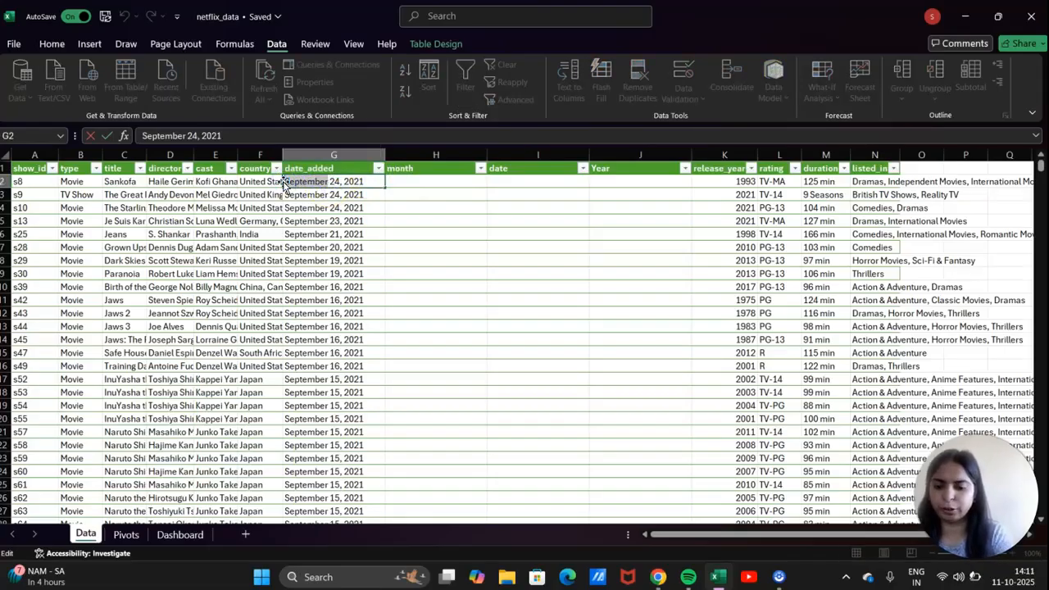
left_click(415, 183)
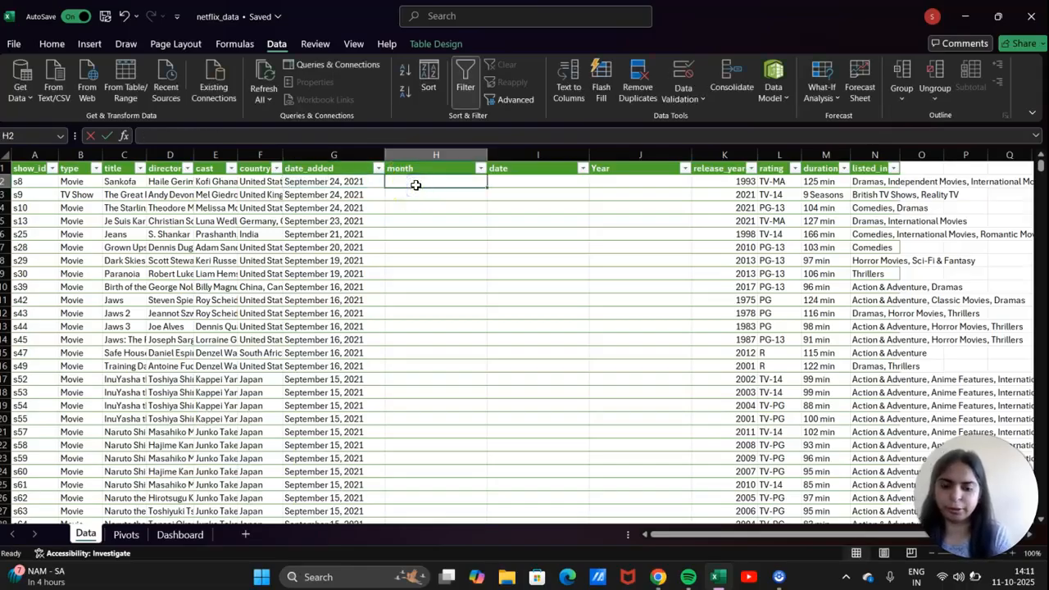
key("ctrl+v")
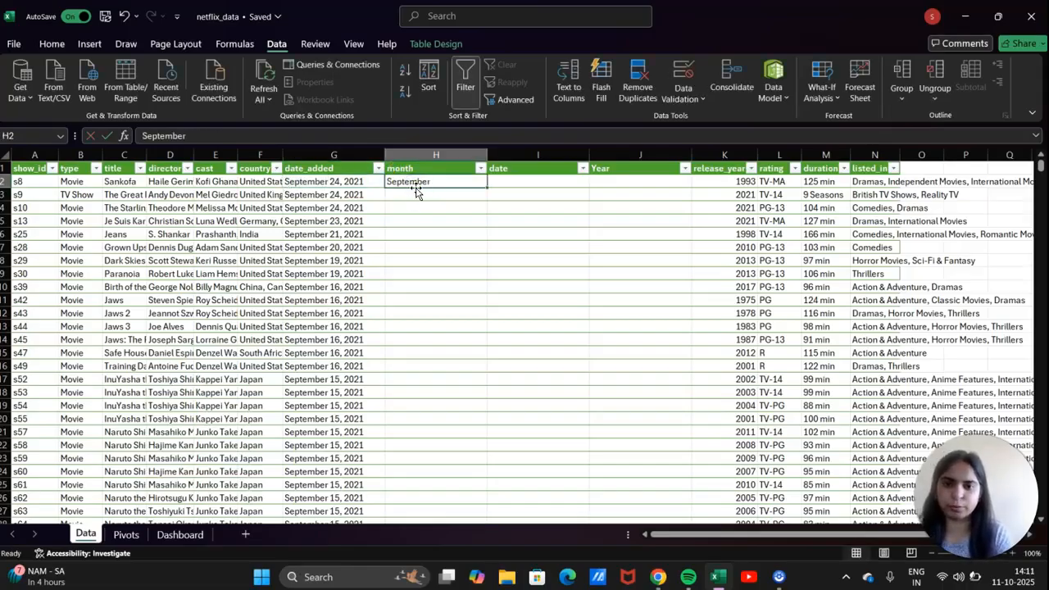
left_click(416, 194)
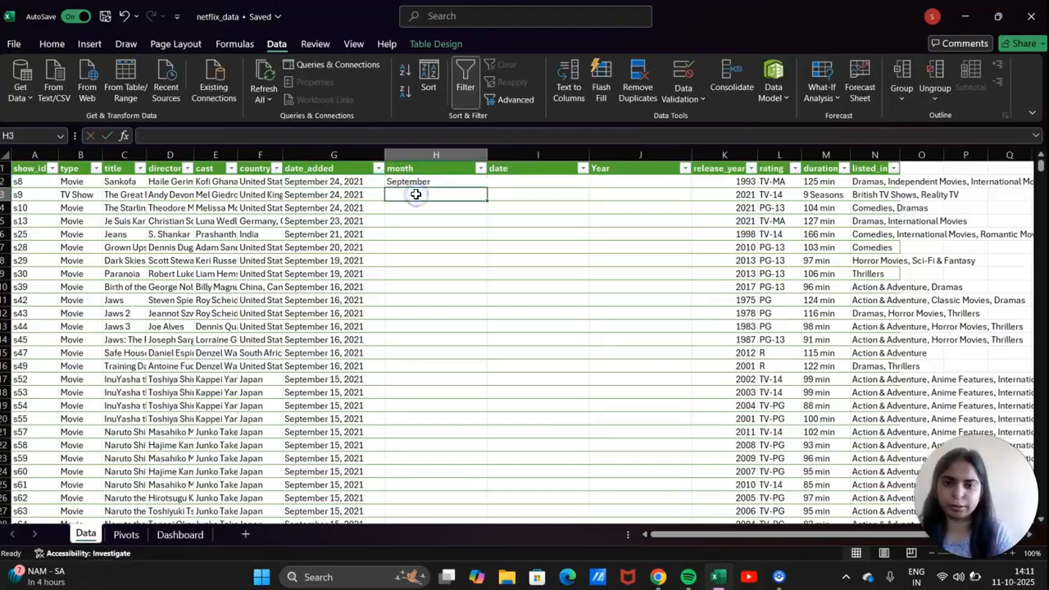
key("ctrl+v")
key("Return")
key("ctrl+v")
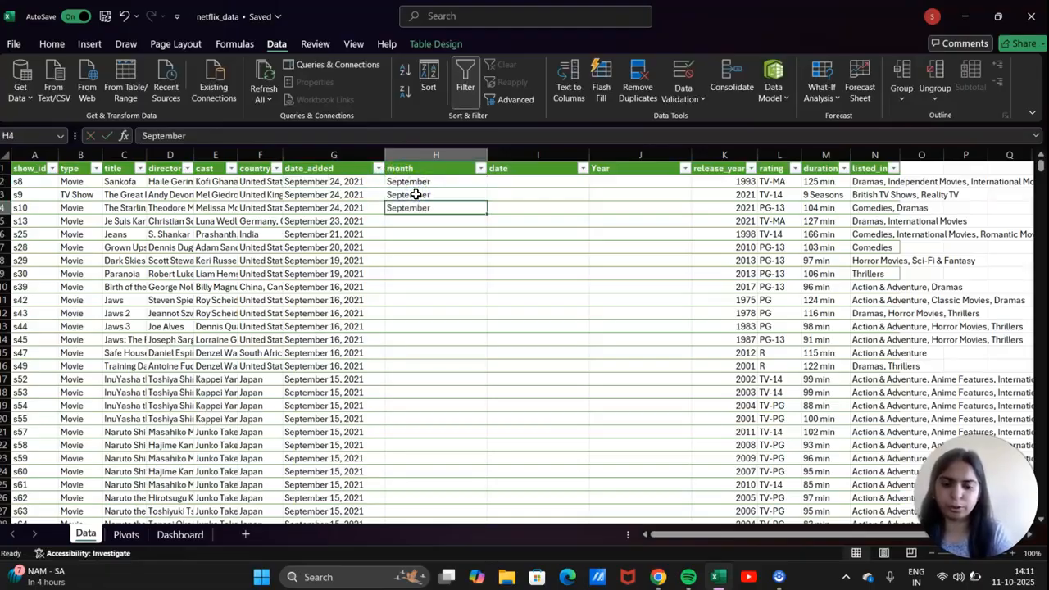
left_click(417, 222)
key("ctrl+v")
Flash Fill the rest of the month column with Ctrl+E, accepting the warning.
left_click(434, 234)
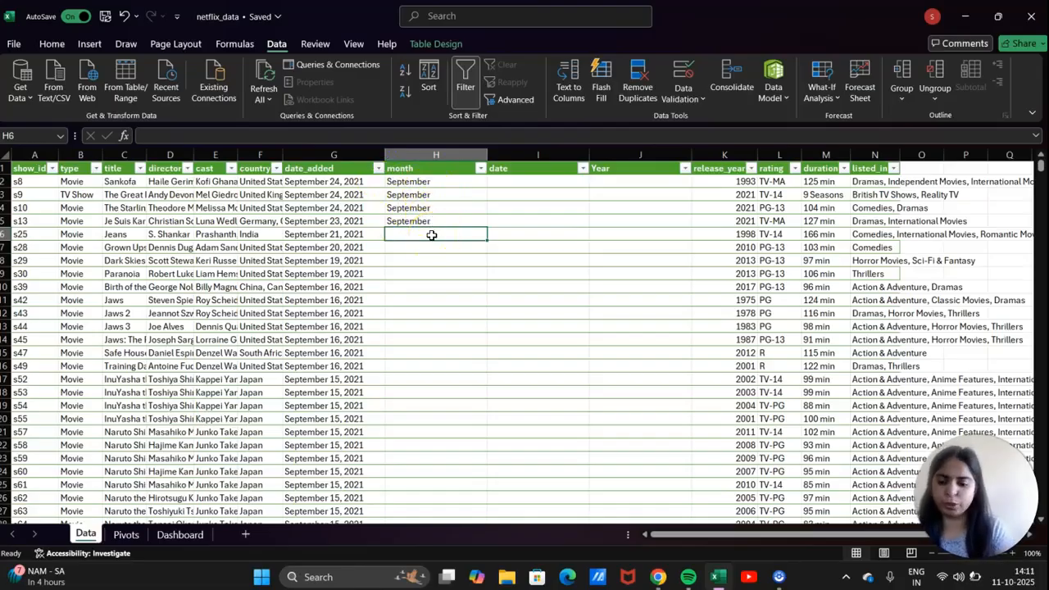
key("ctrl+e")
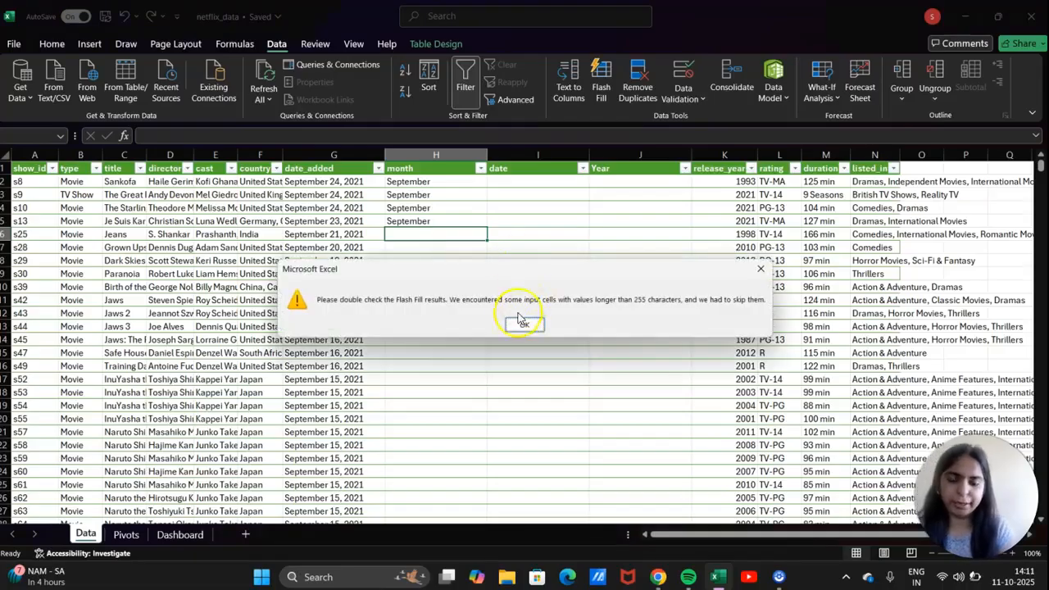
left_click(523, 327)
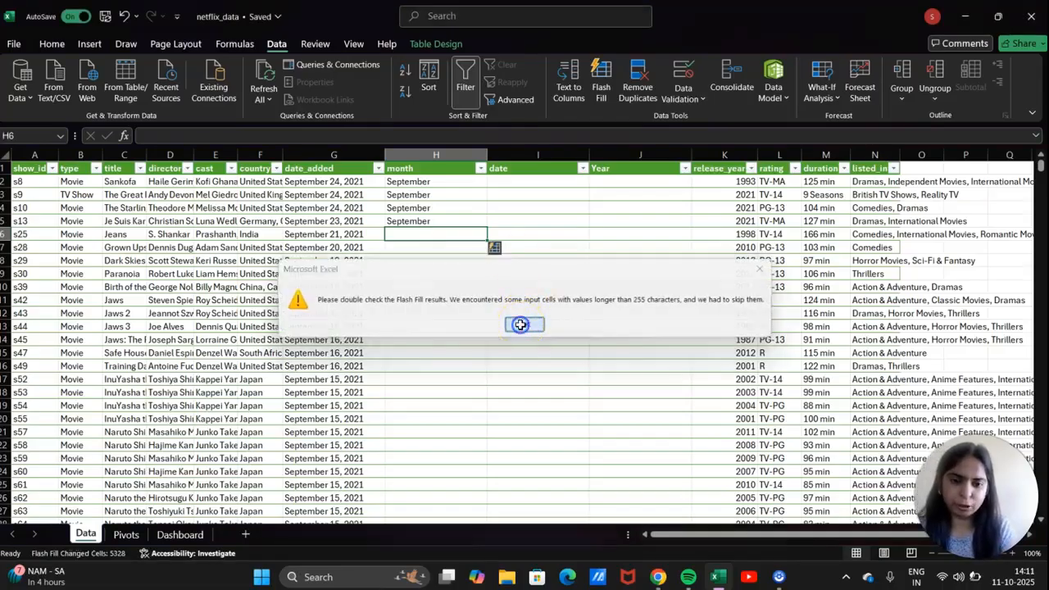
scroll(449, 306, "down", 1)
scroll(450, 306, "down", 15)
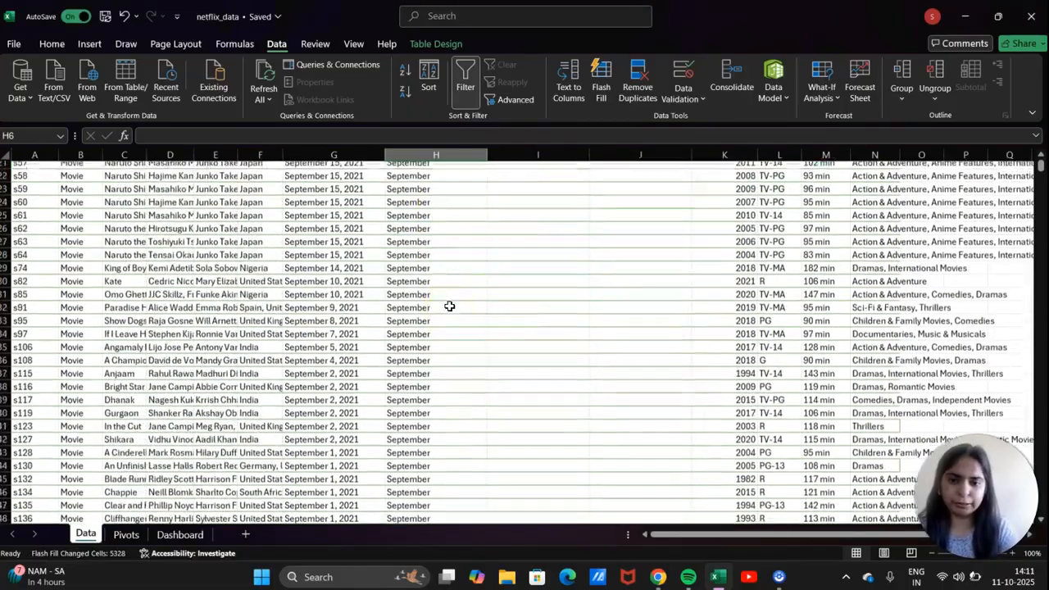
scroll(449, 306, "up", 17)
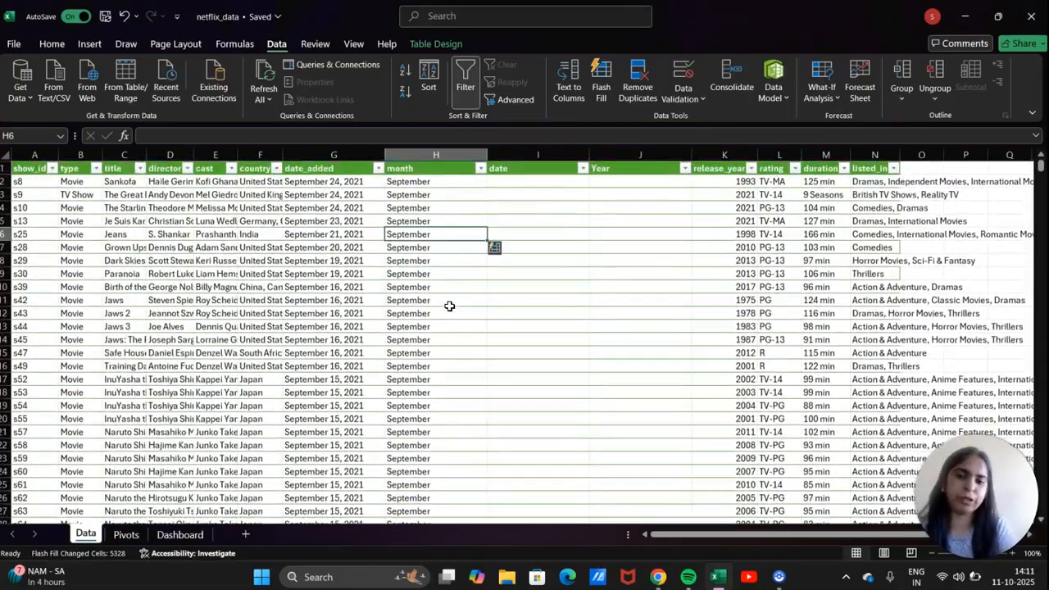
scroll(272, 379, "down", 20)
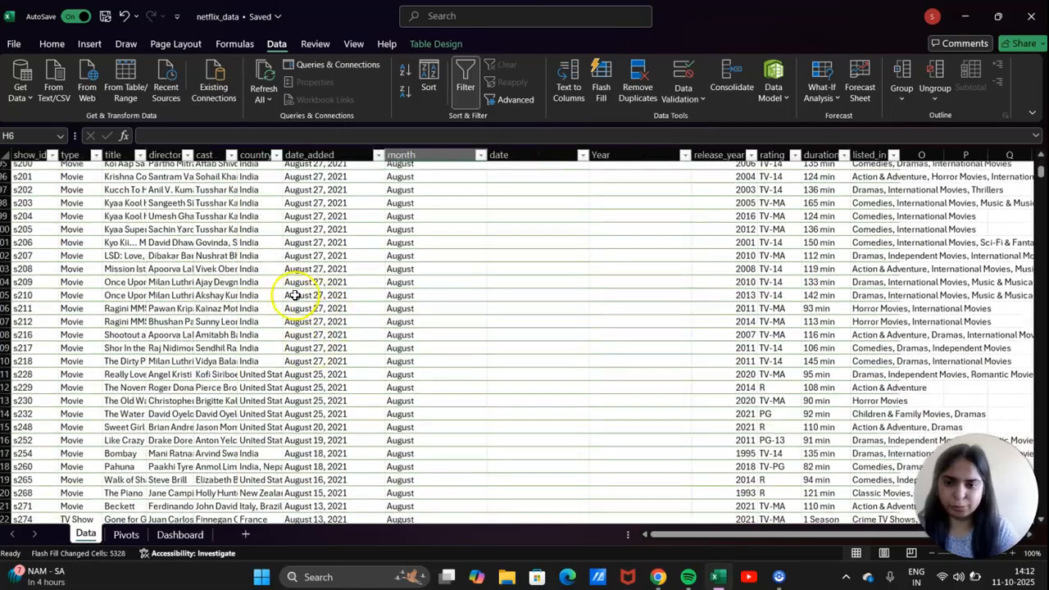
scroll(294, 295, "down", 5)
scroll(348, 355, "down", 10)
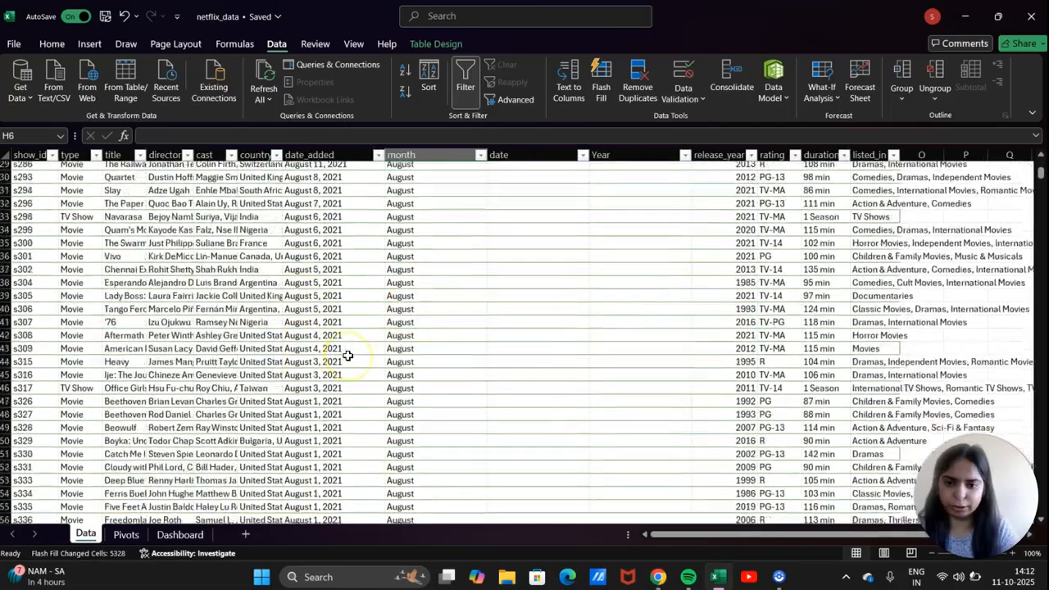
scroll(314, 354, "down", 13)
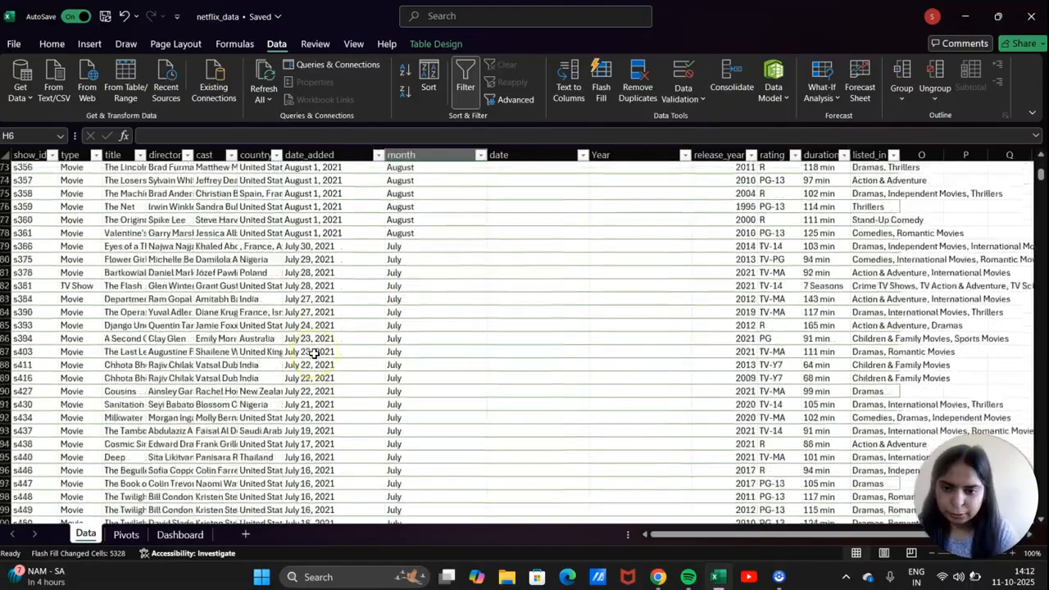
Enter day numbers 24, 24, 24 and 23 in the first four date cells.
scroll(314, 354, "up", 20)
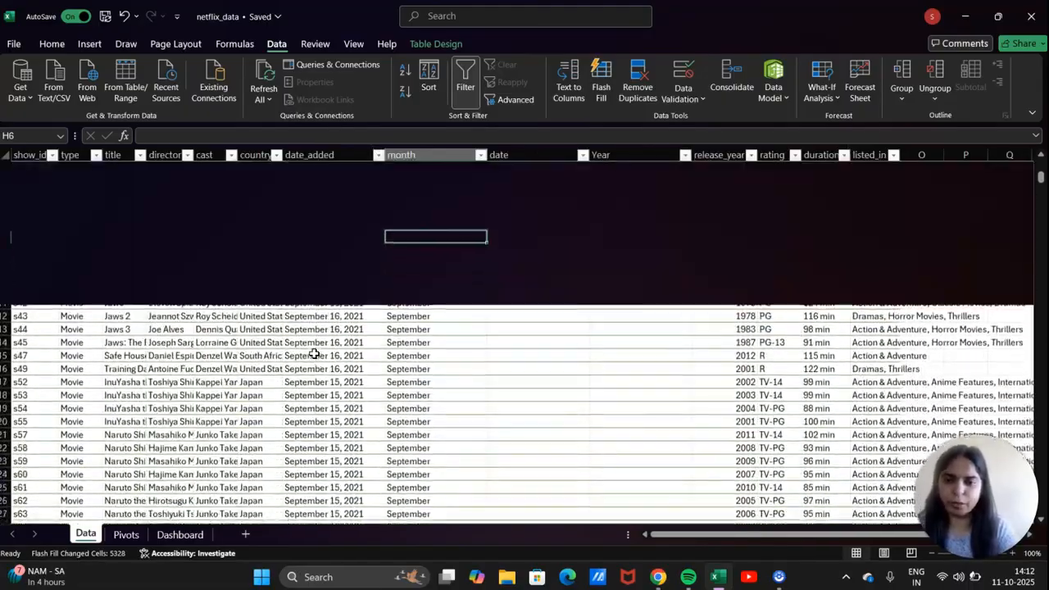
scroll(314, 354, "up", 5)
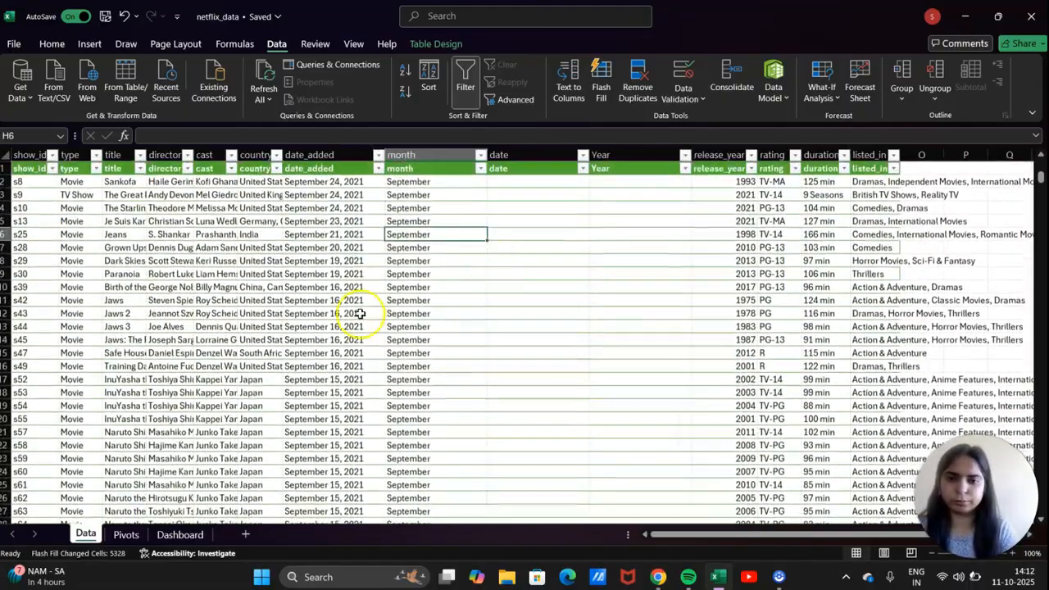
left_click(513, 180)
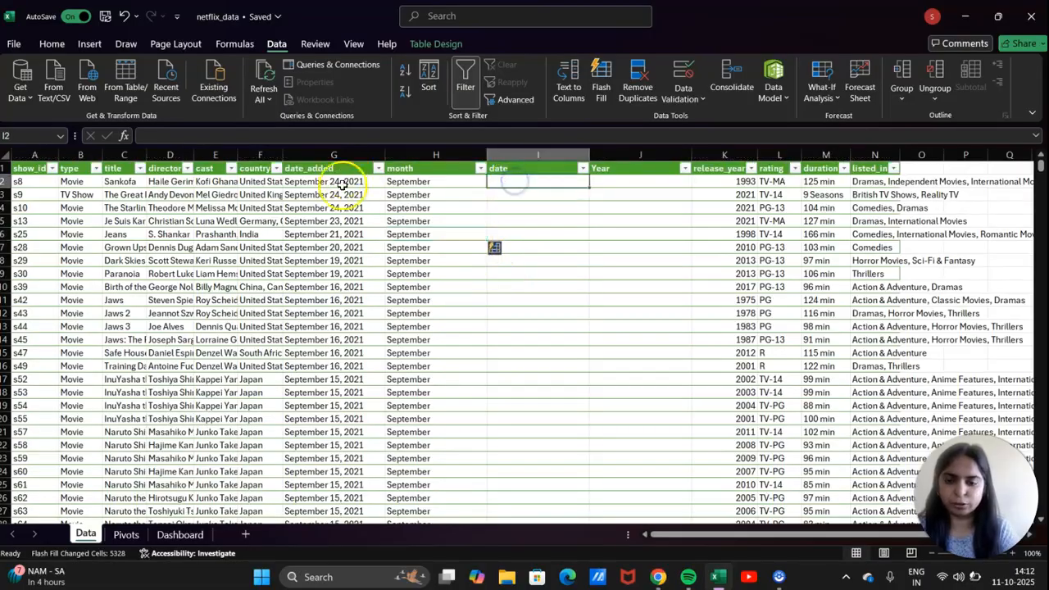
type("24")
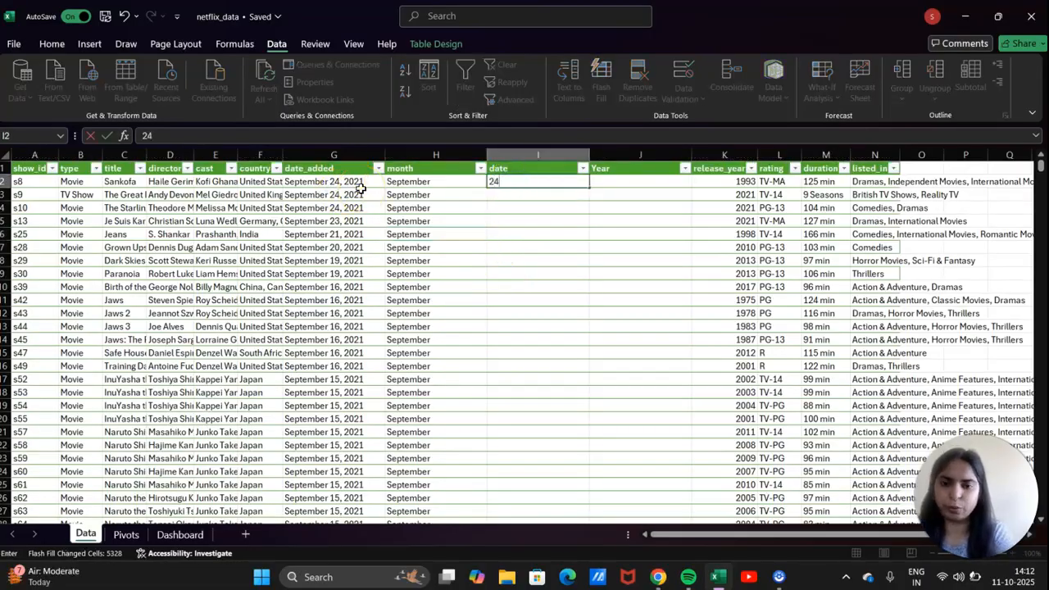
key("Return")
type("24")
key("Return")
type("24")
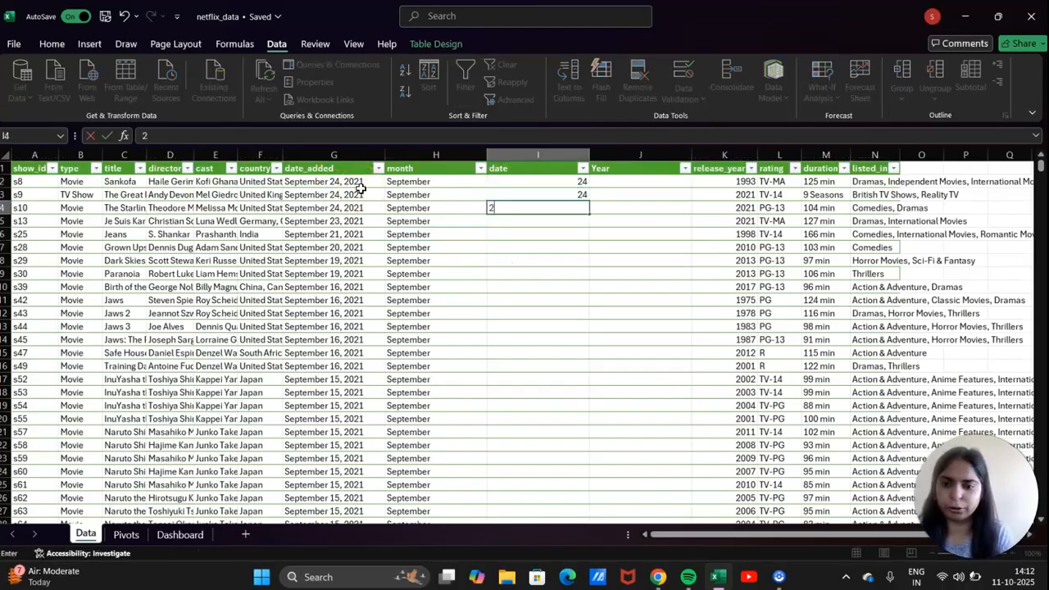
key("Return")
type("23")
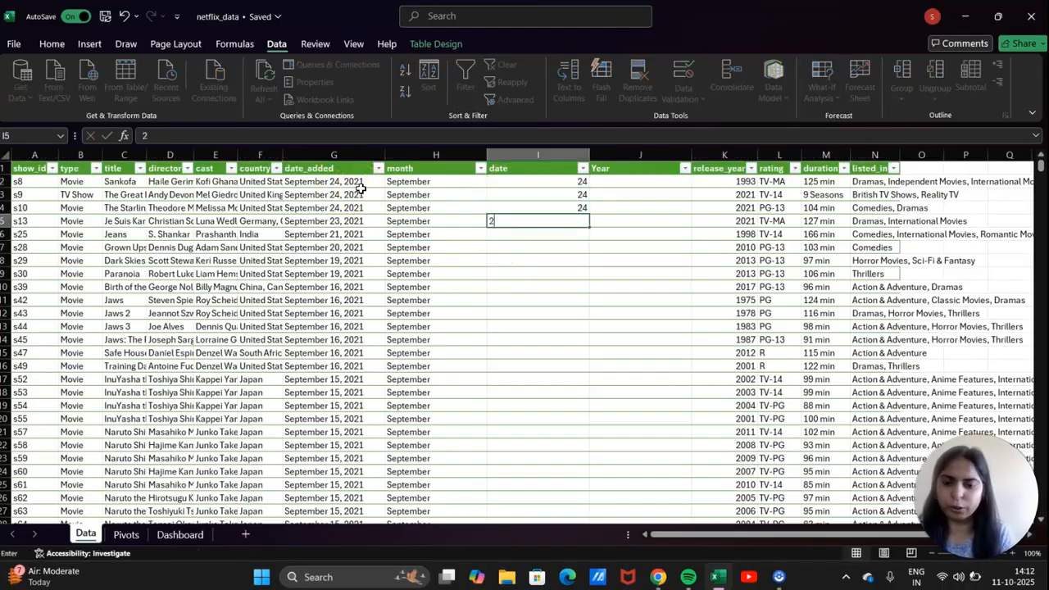
key("Return")
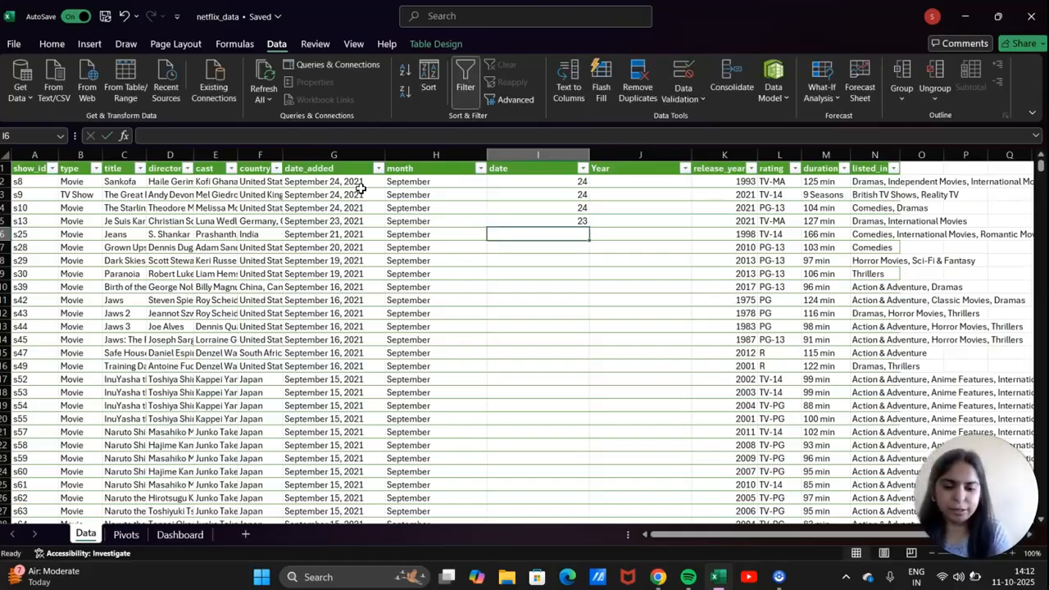
Flash Fill the remaining day numbers with Ctrl+E, accepting the warning.
key("ctrl+e")
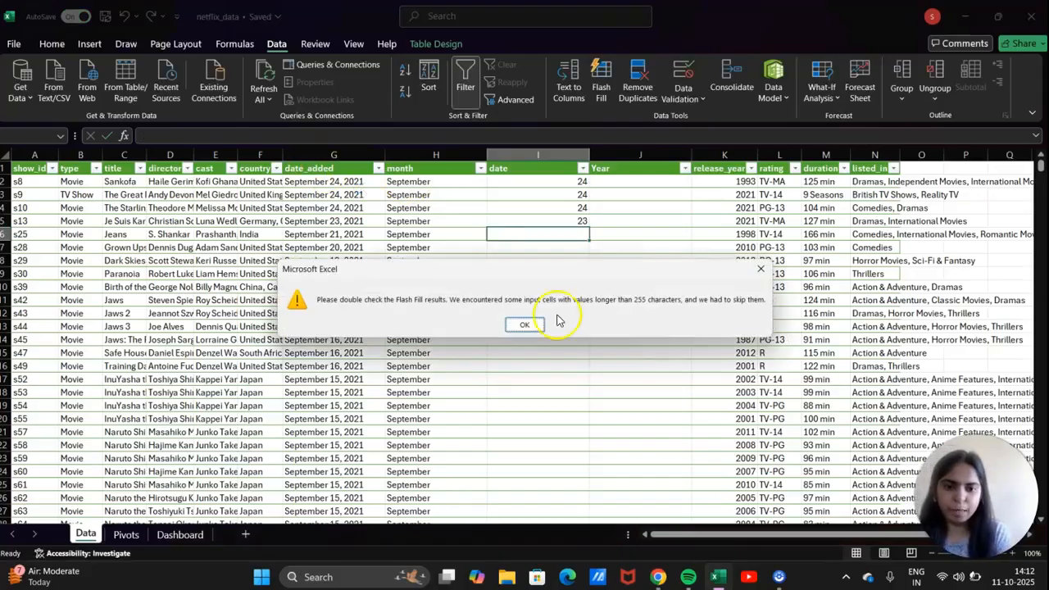
left_click(528, 324)
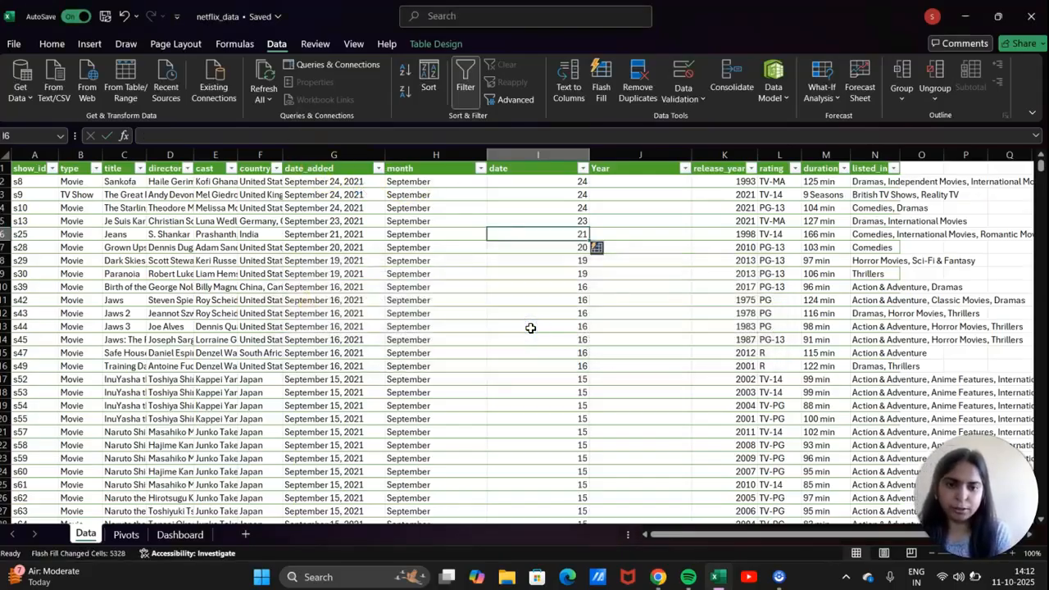
scroll(572, 353, "down", 20)
scroll(572, 352, "up", 15)
scroll(571, 353, "up", 20)
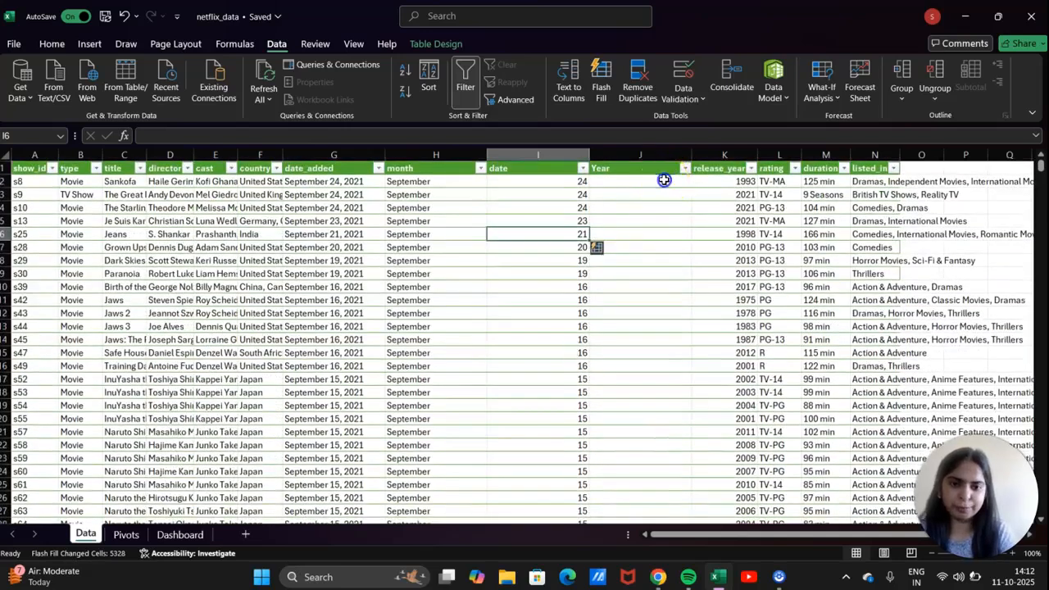
Enter 2021 in the first three Year cells and Flash Fill the rest.
left_click(664, 180)
type("202")
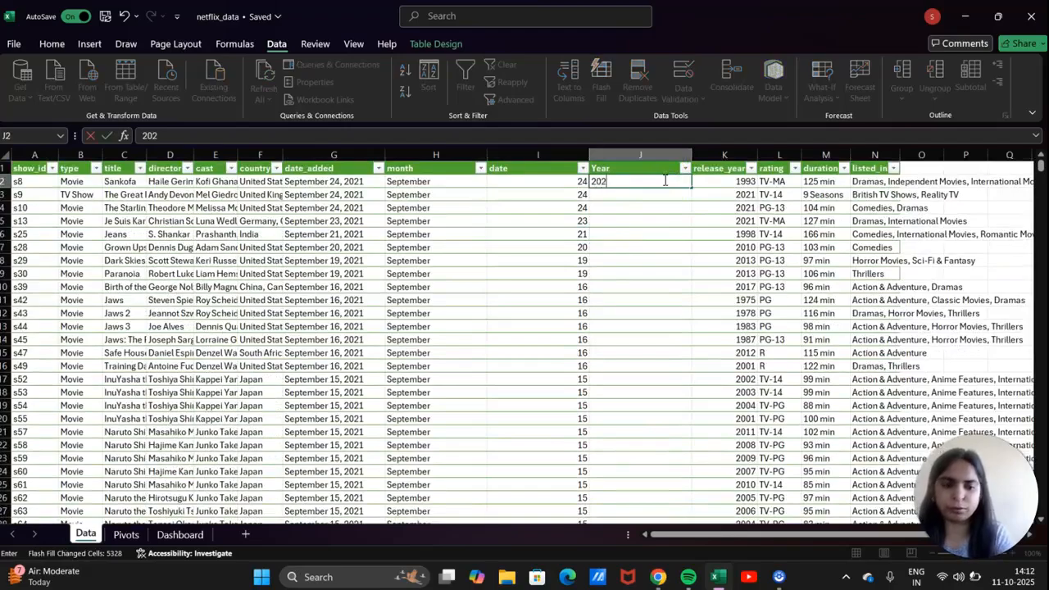
type("1")
key("Return")
type("20")
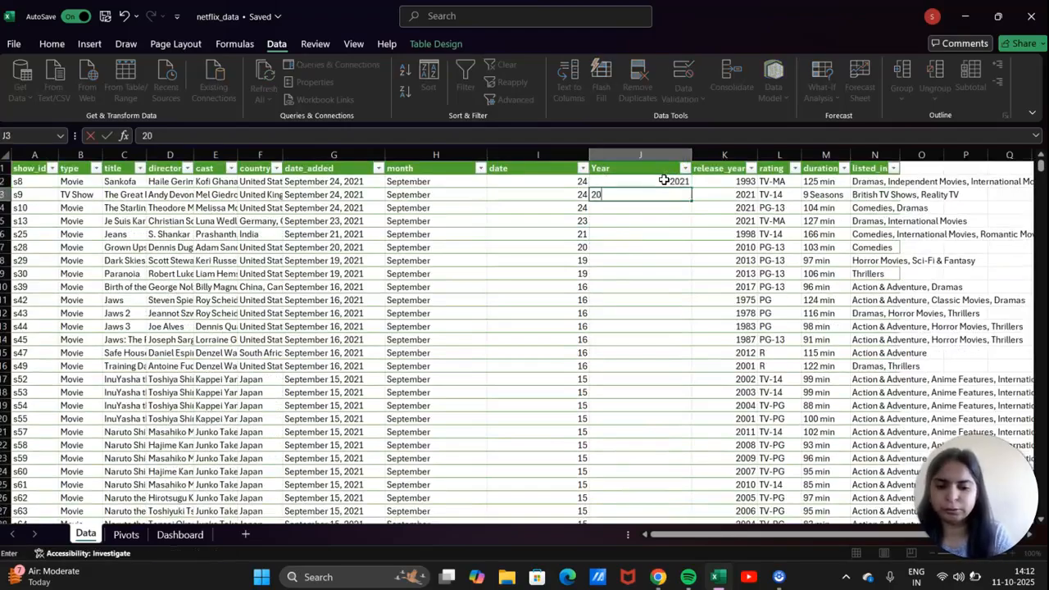
type("21")
key("Return")
type("20")
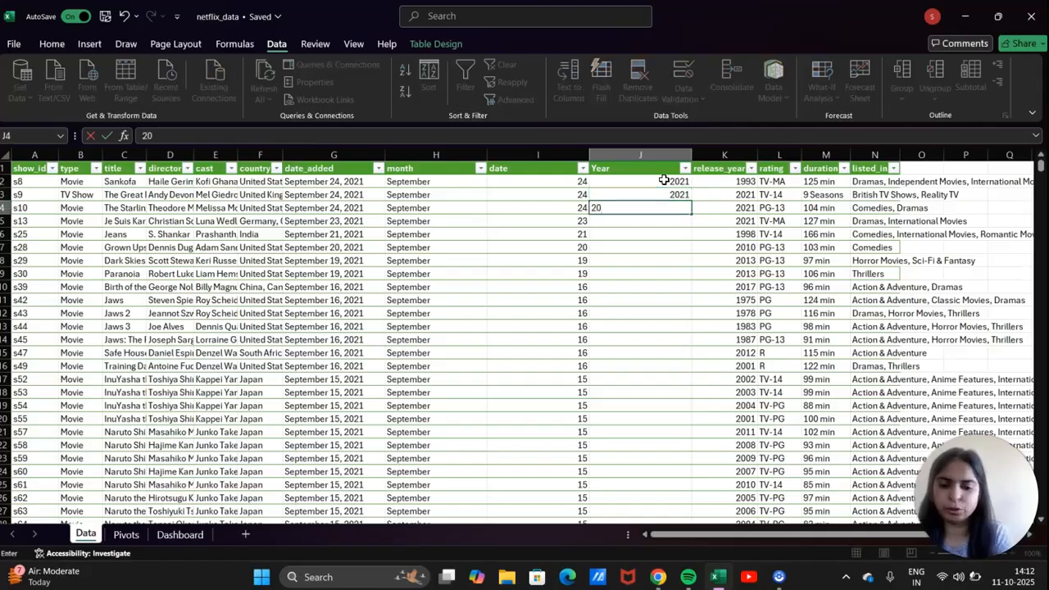
type("21")
key("Return")
key("ctrl+e")
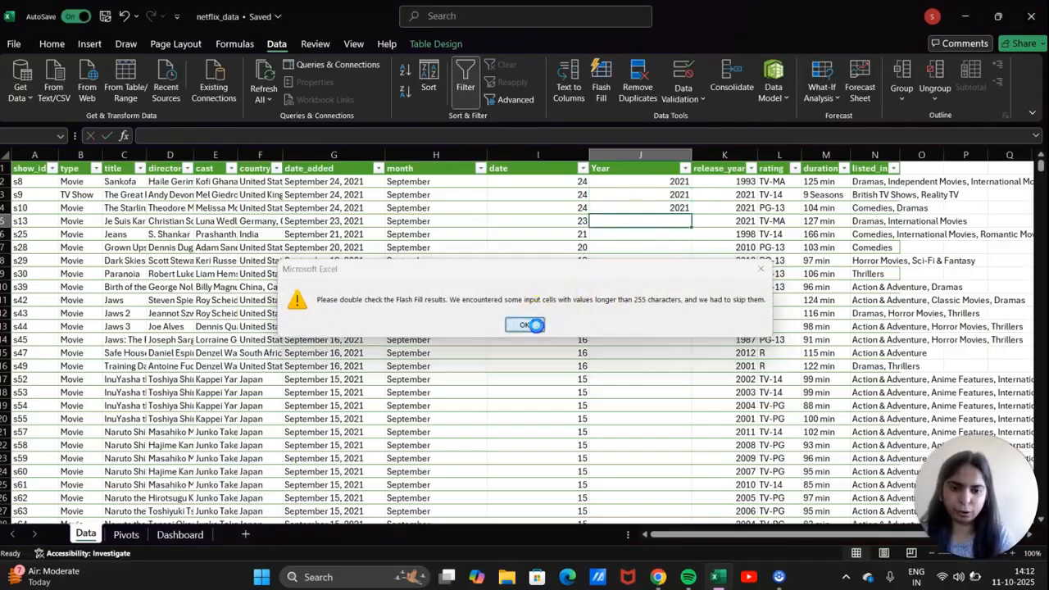
left_click(527, 324)
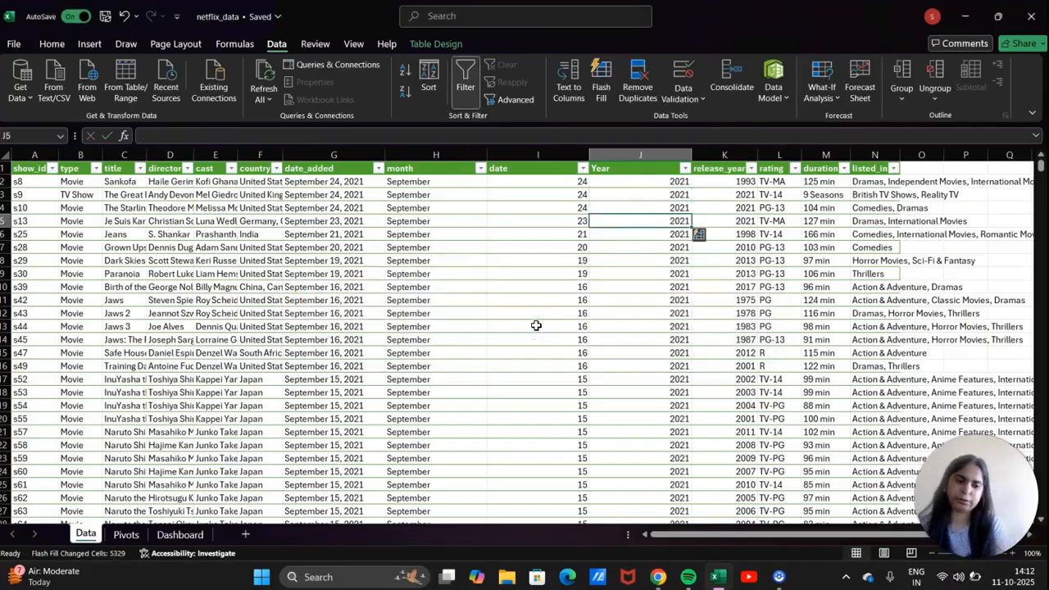
scroll(615, 355, "down", 16)
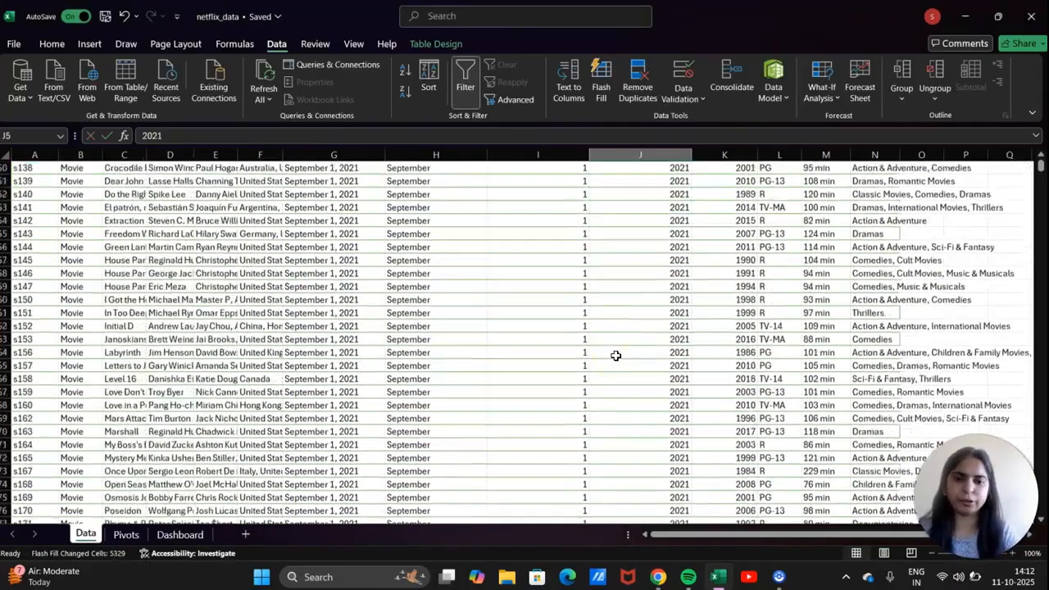
scroll(615, 355, "up", 16)
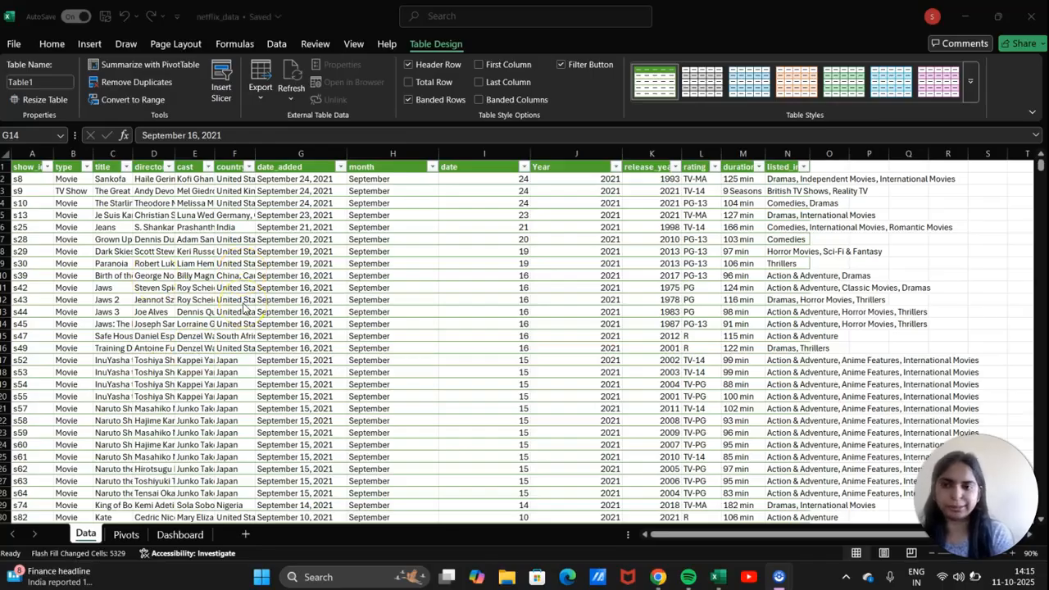
Insert a PivotTable from Table1 on the existing Pivots sheet at $B$5.
left_click(226, 264)
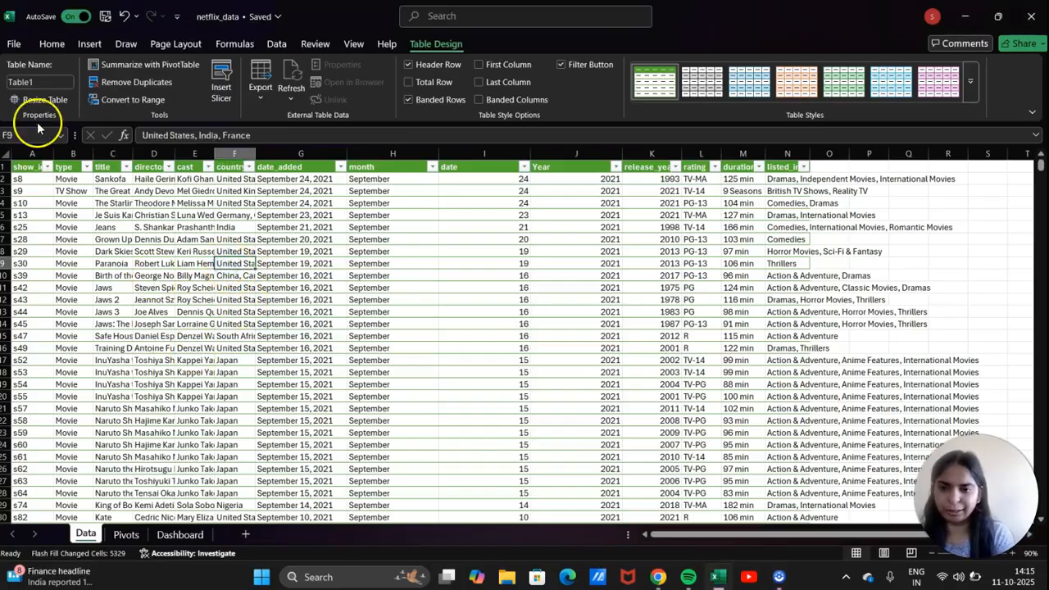
left_click(82, 46)
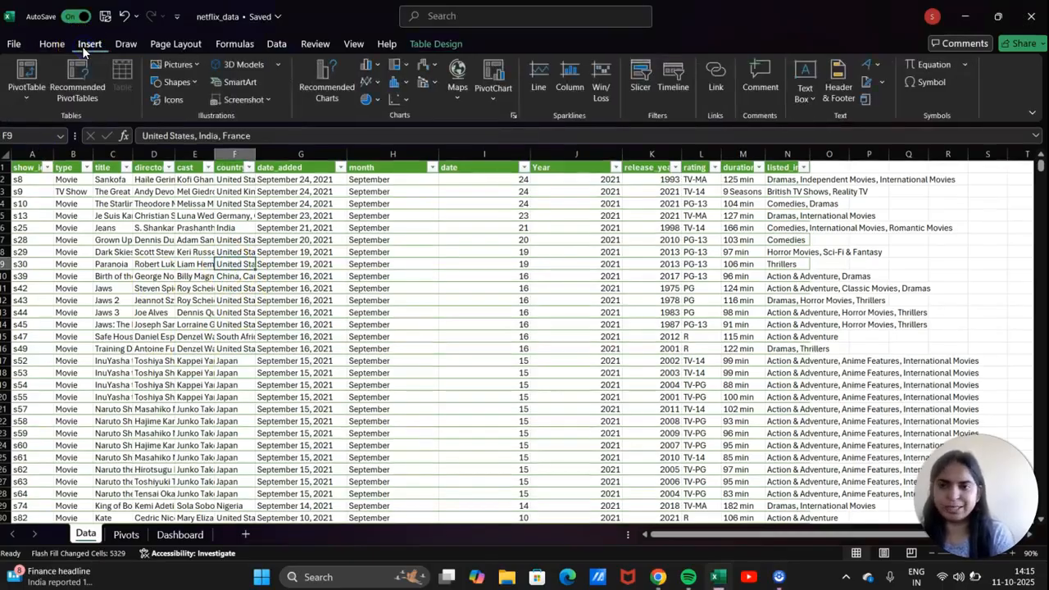
left_click(20, 98)
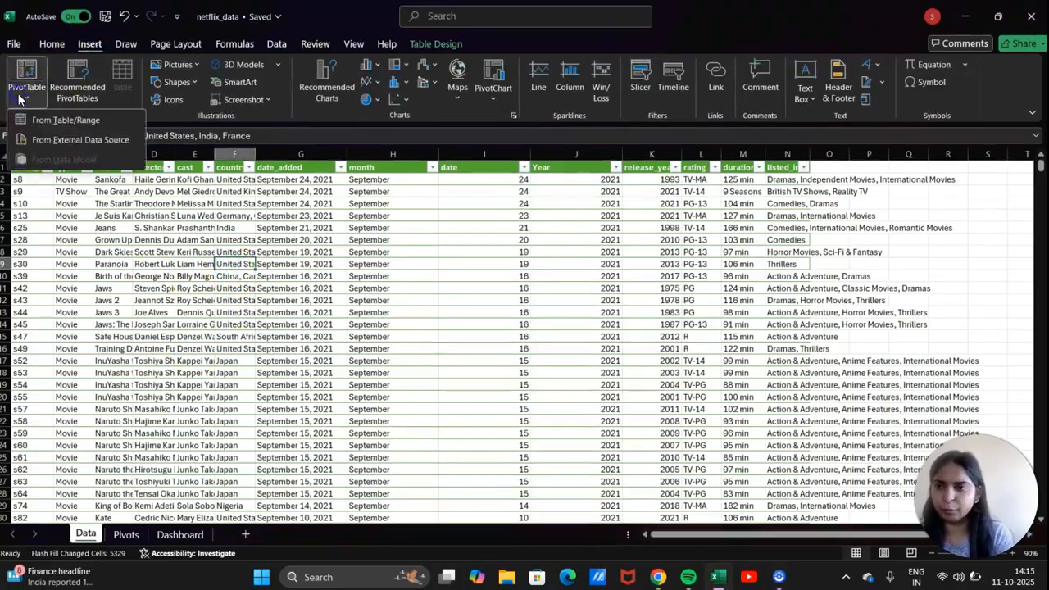
left_click(67, 120)
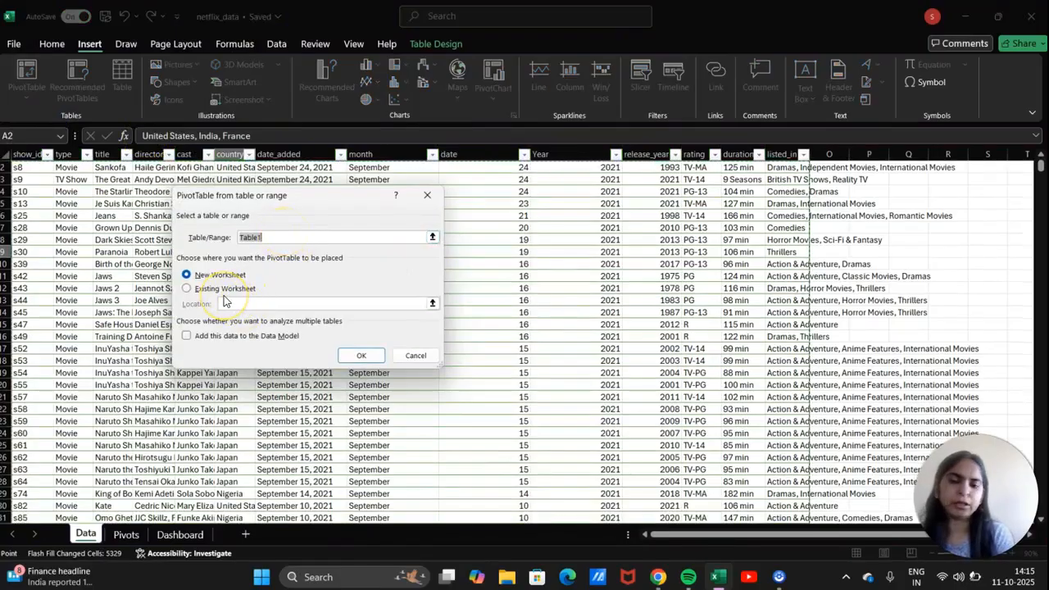
left_click(191, 279)
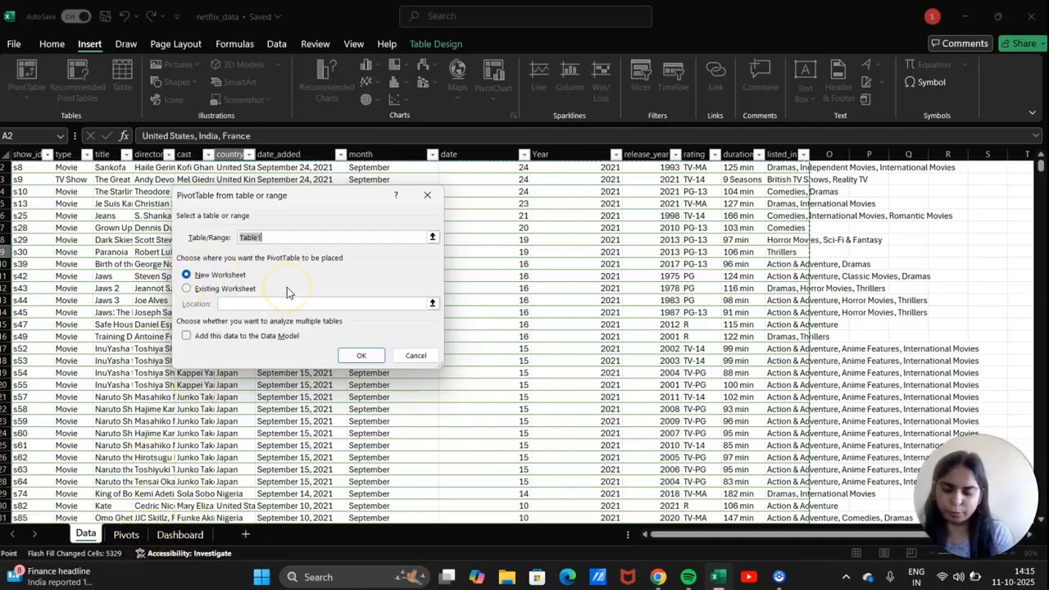
left_click(187, 289)
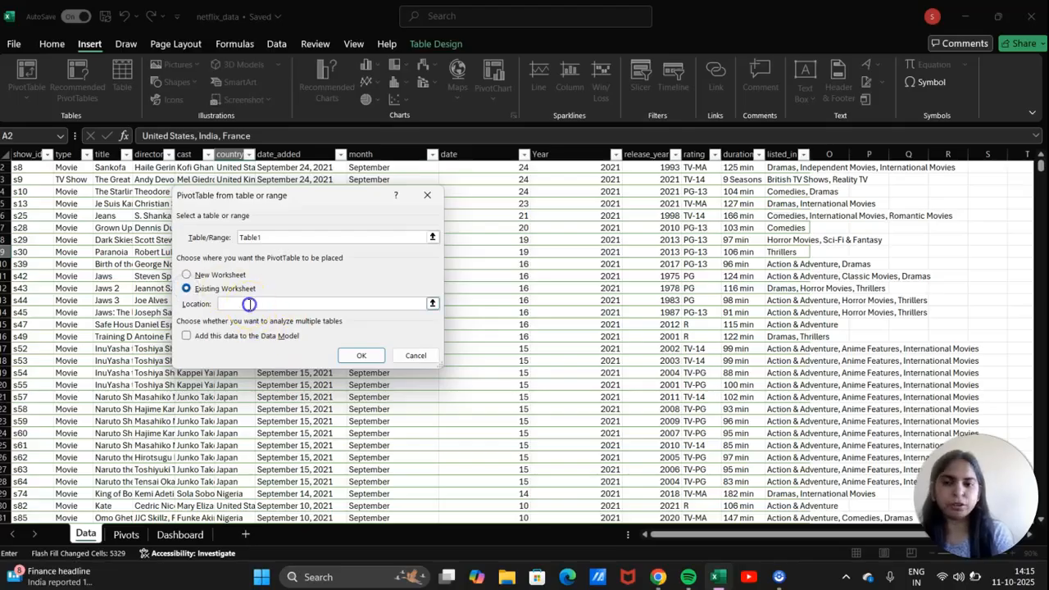
left_click(125, 534)
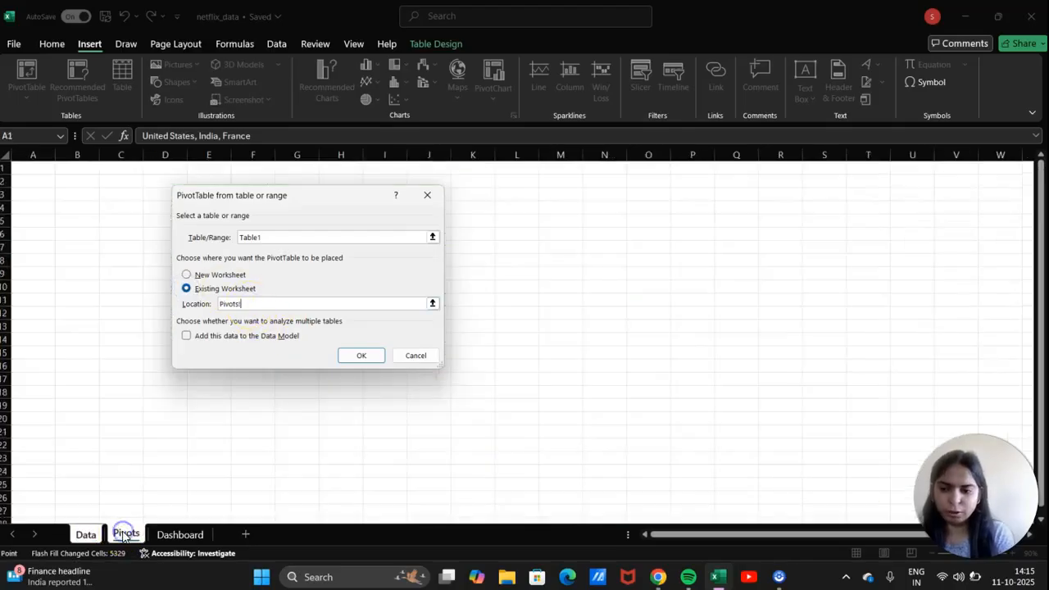
left_click(69, 221)
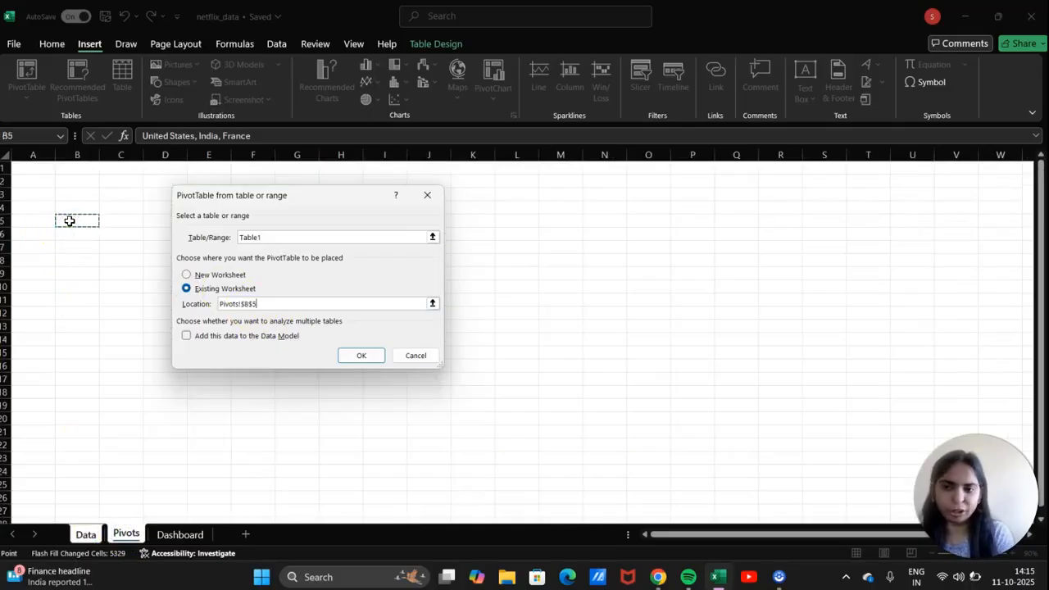
left_click(363, 355)
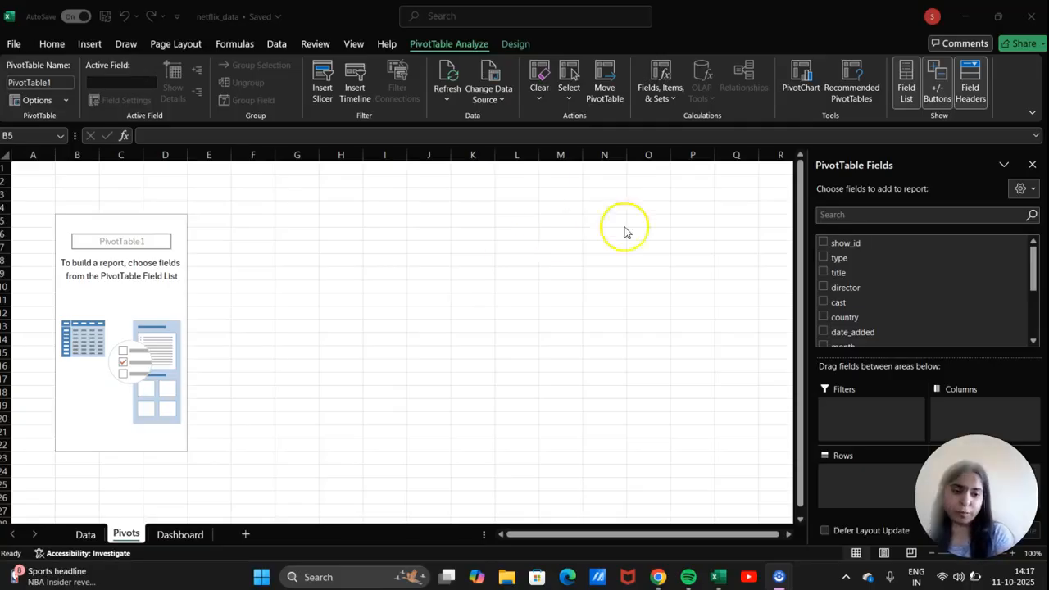
Put country in the pivot's Rows and a count of show_id in Values.
left_click(839, 324)
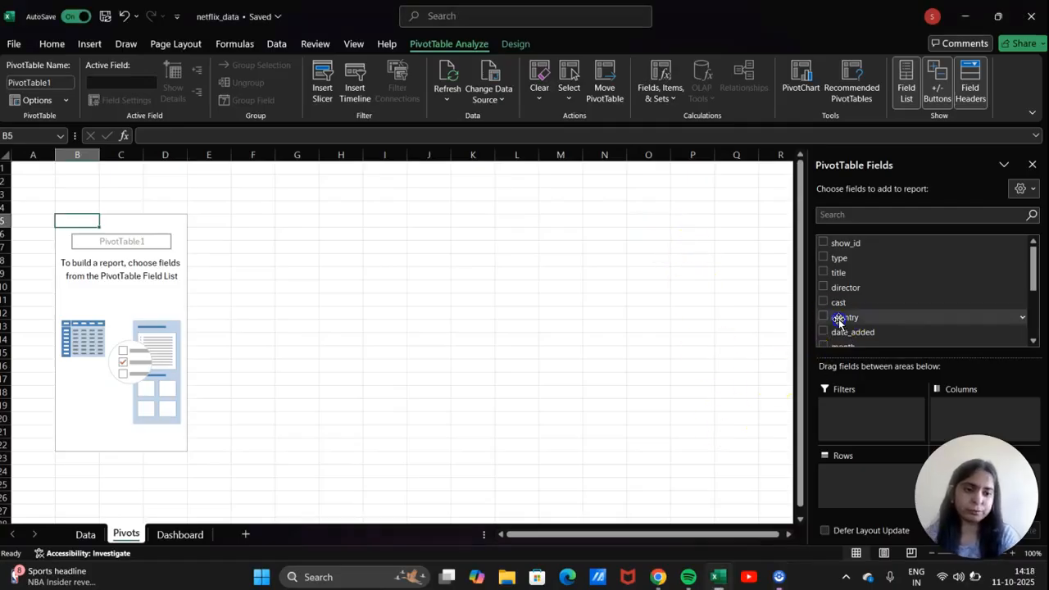
left_click_drag(848, 322, 846, 420)
left_click_drag(848, 472, 847, 473)
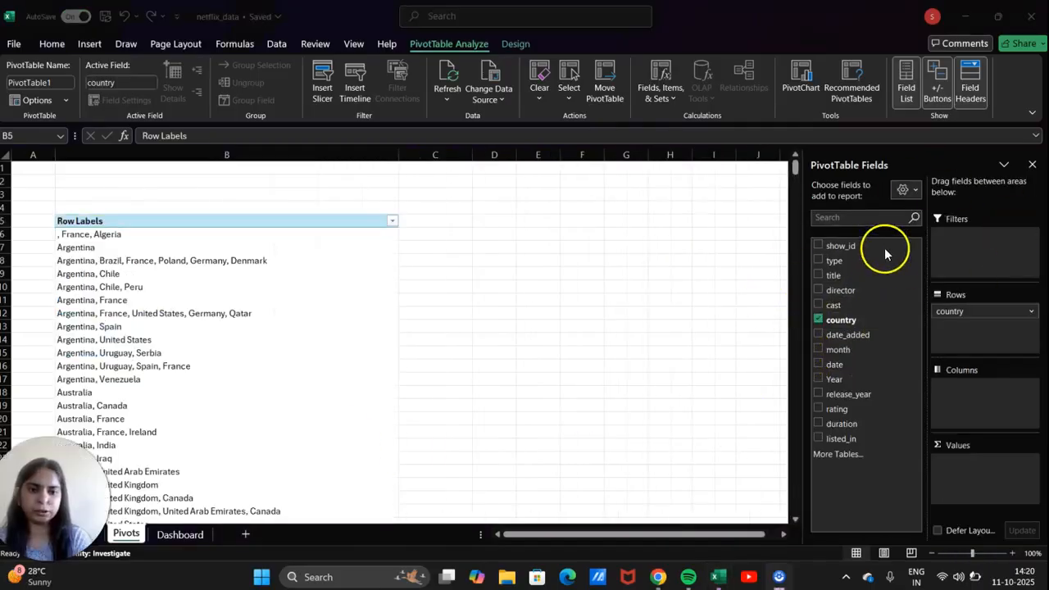
left_click_drag(860, 245, 989, 478)
left_click_drag(860, 246, 951, 427)
left_click_drag(961, 476, 961, 475)
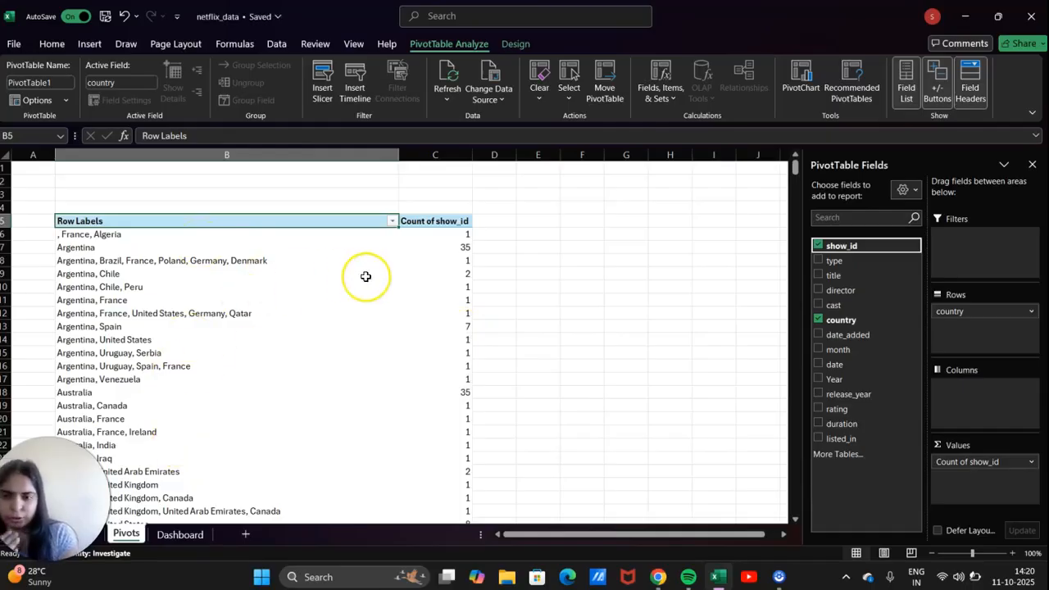
left_click(393, 222)
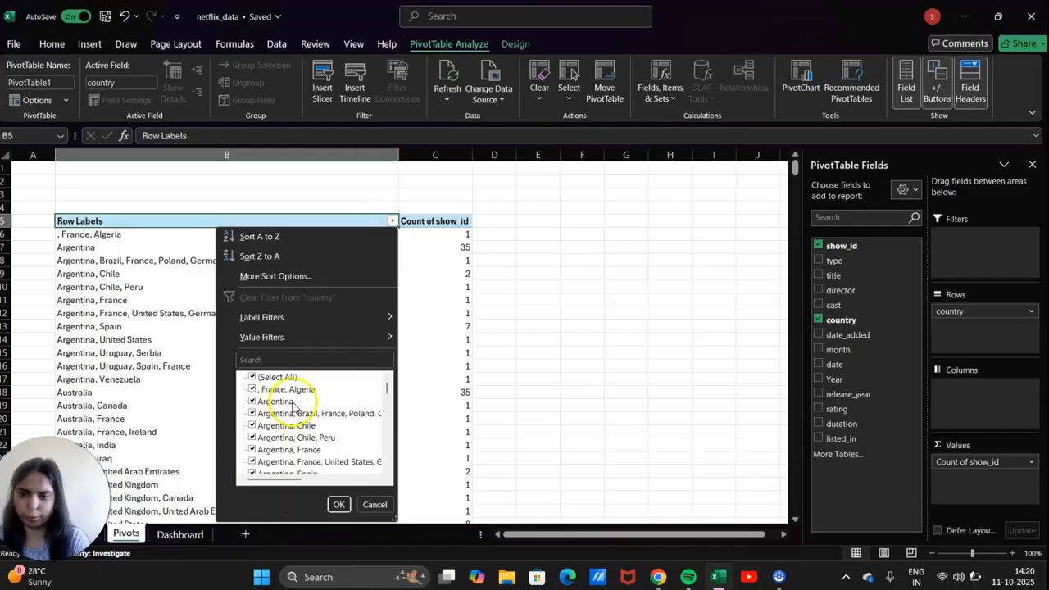
Apply a Top 10 Items by Count of show_id value filter to the country rows.
mouse_move(301, 339)
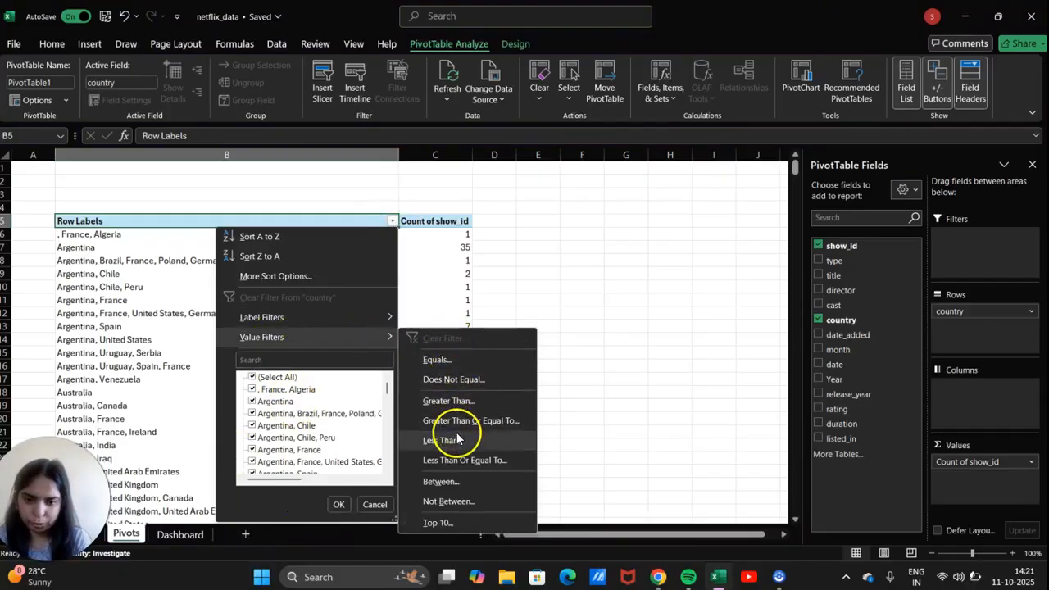
left_click(452, 524)
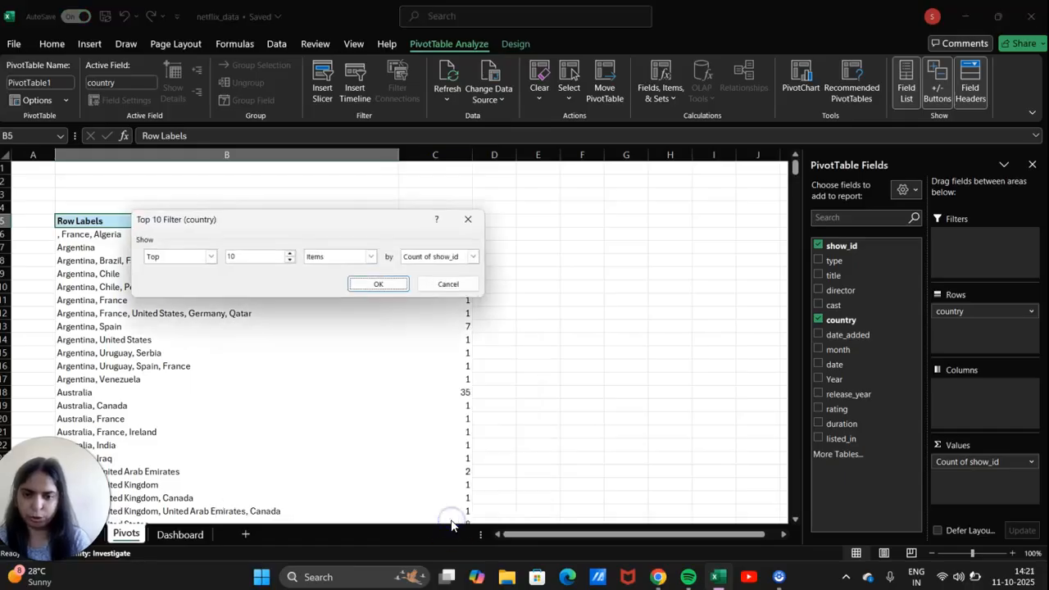
left_click(386, 284)
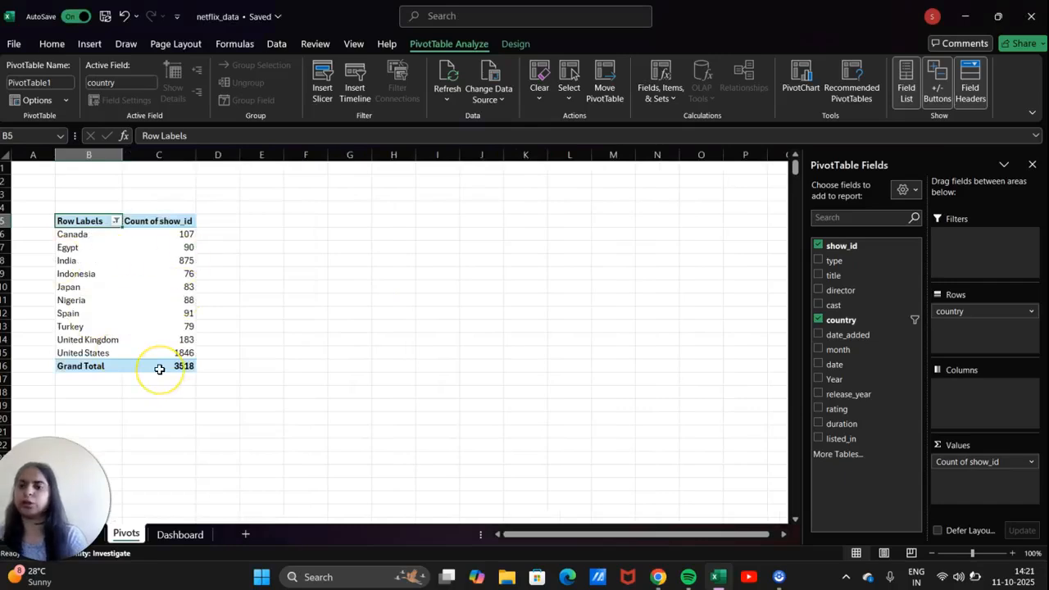
mouse_move(160, 370)
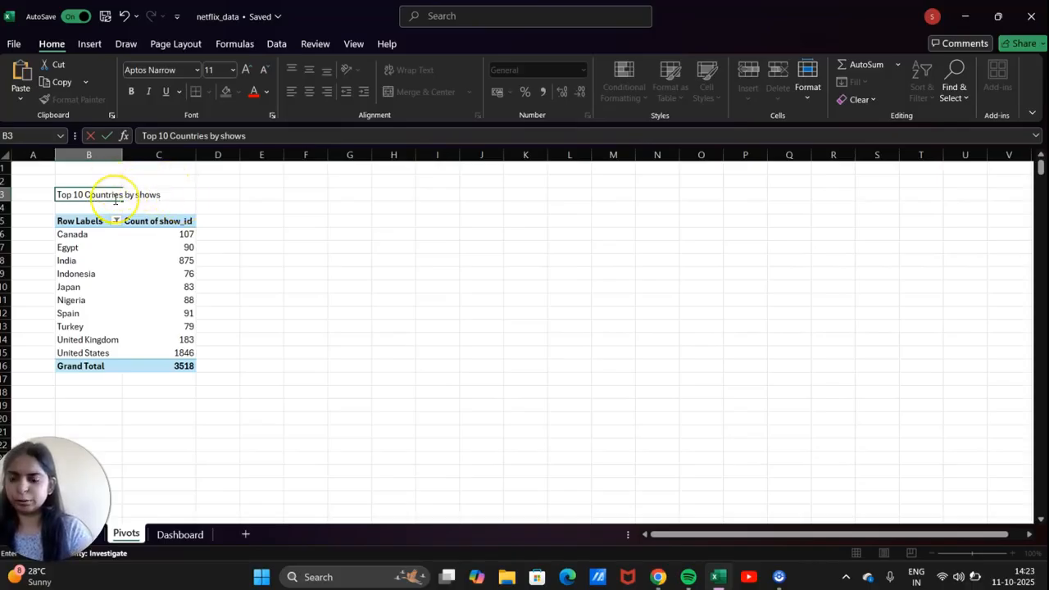
Merge and center the title over B3:C3 with near-black fill and red, bold, size 14 text.
key("shift+Right")
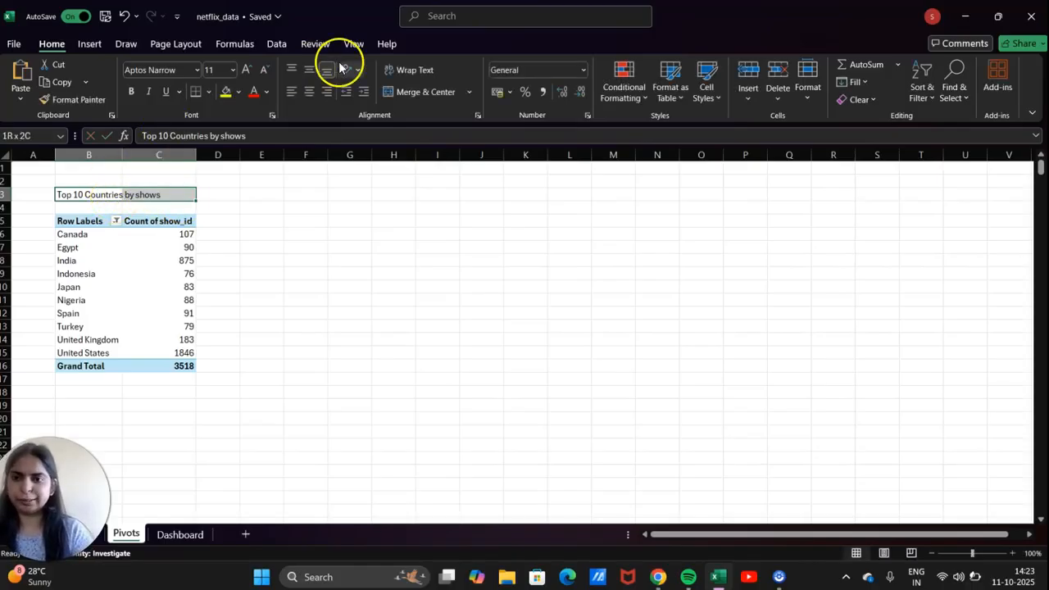
left_click(401, 92)
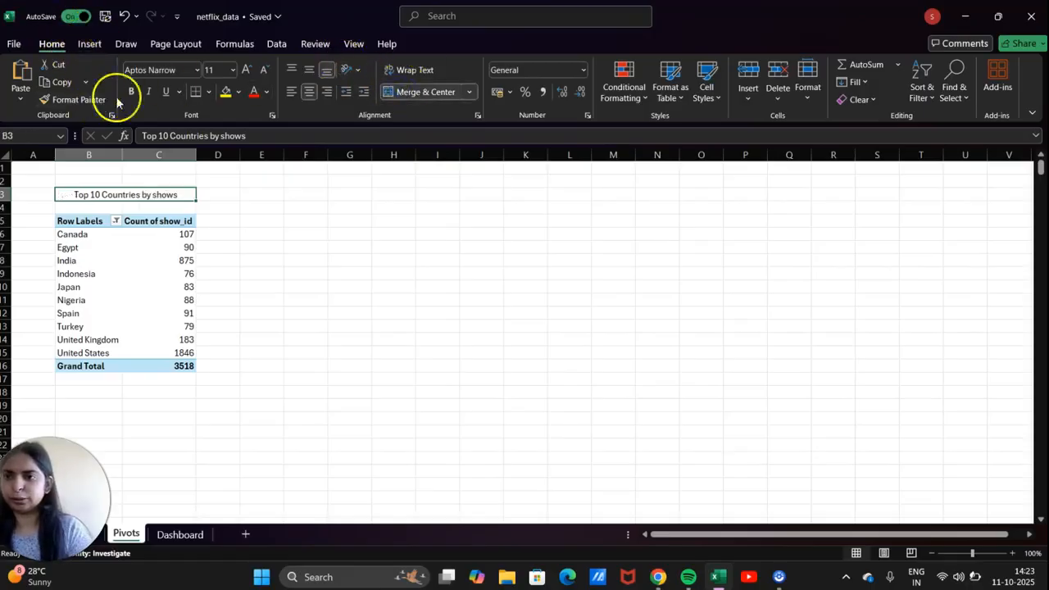
left_click(239, 93)
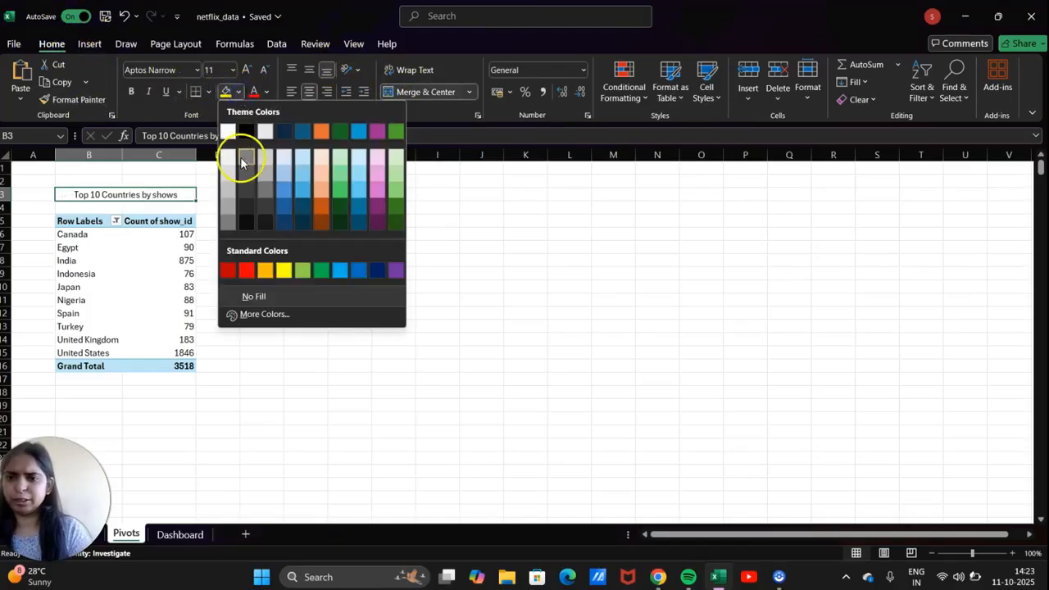
left_click(248, 223)
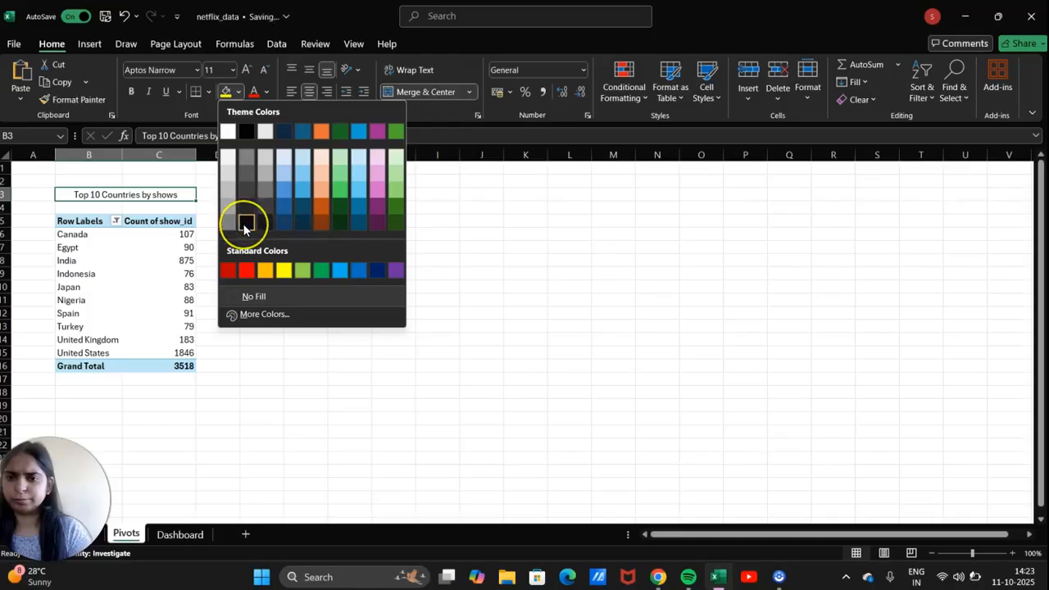
left_click(244, 226)
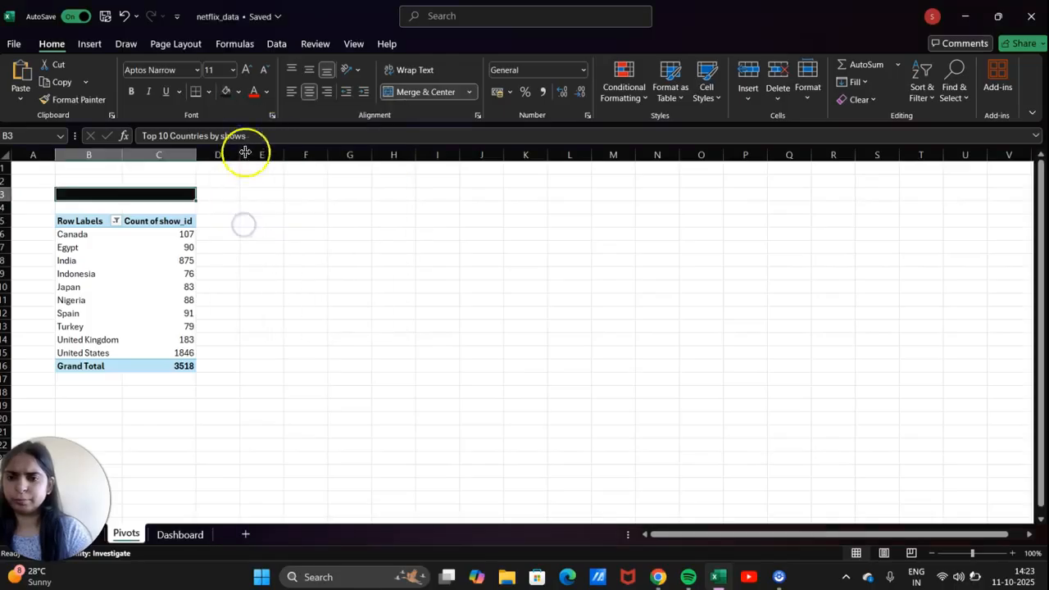
left_click(254, 95)
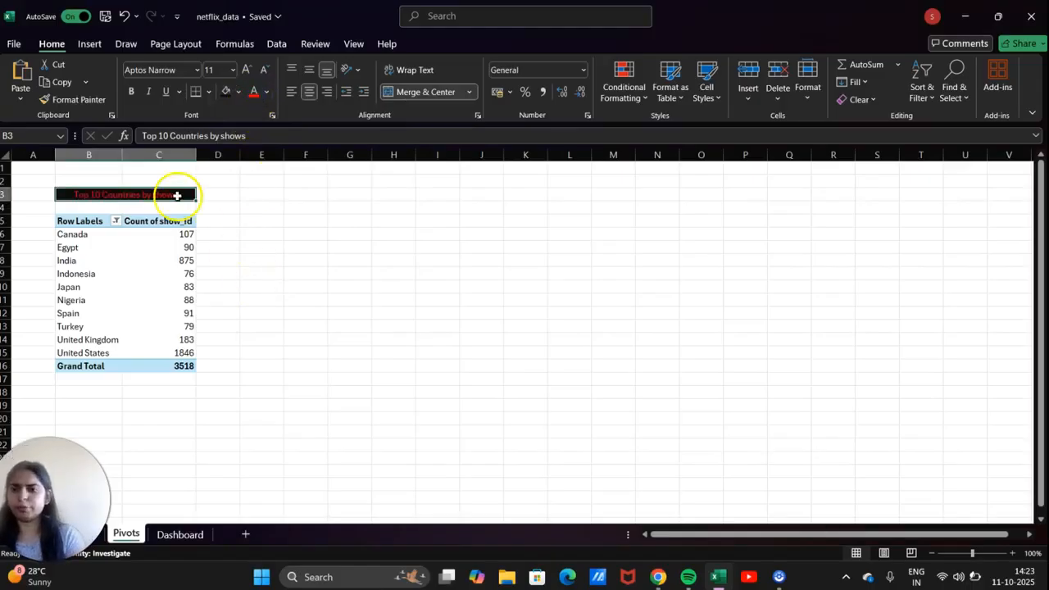
left_click(130, 91)
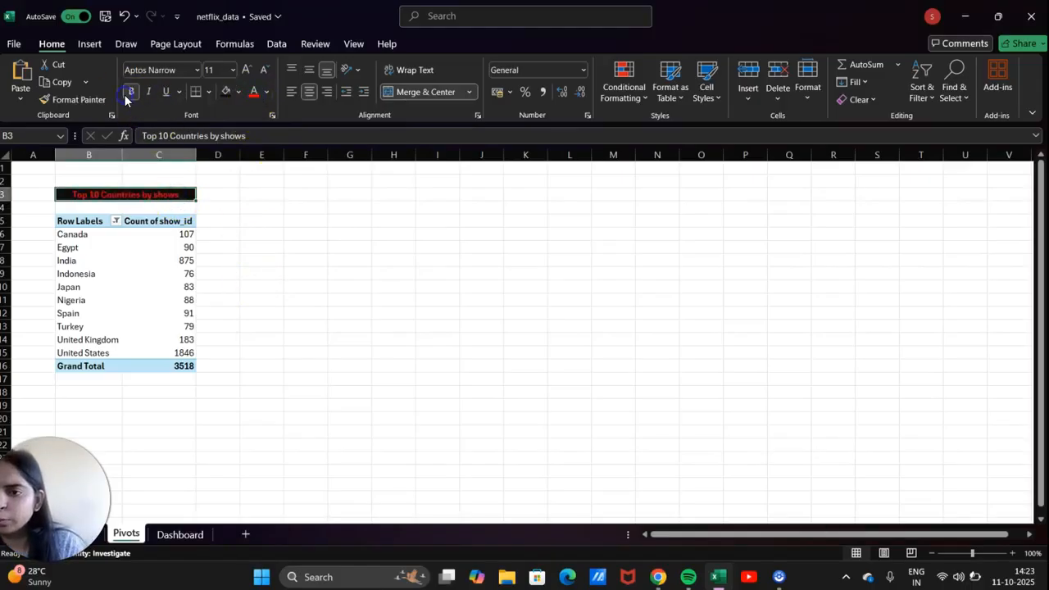
left_click(246, 70)
left_click(246, 71)
left_click(256, 225)
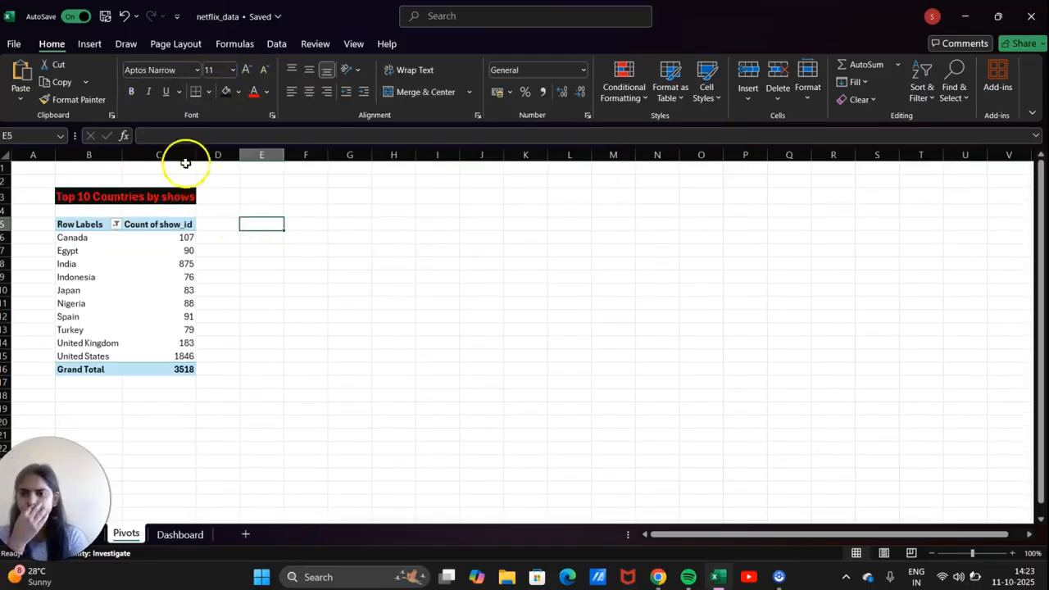
Widen column C, narrow column A, and select the ten country rows with their counts.
left_click_drag(198, 156, 206, 156)
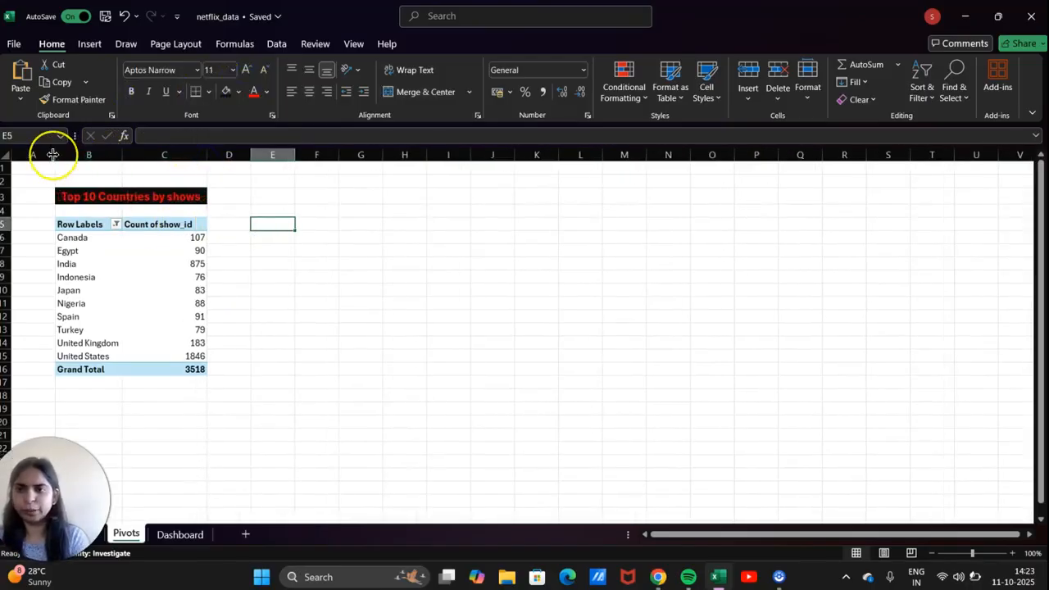
left_click_drag(55, 153, 52, 154)
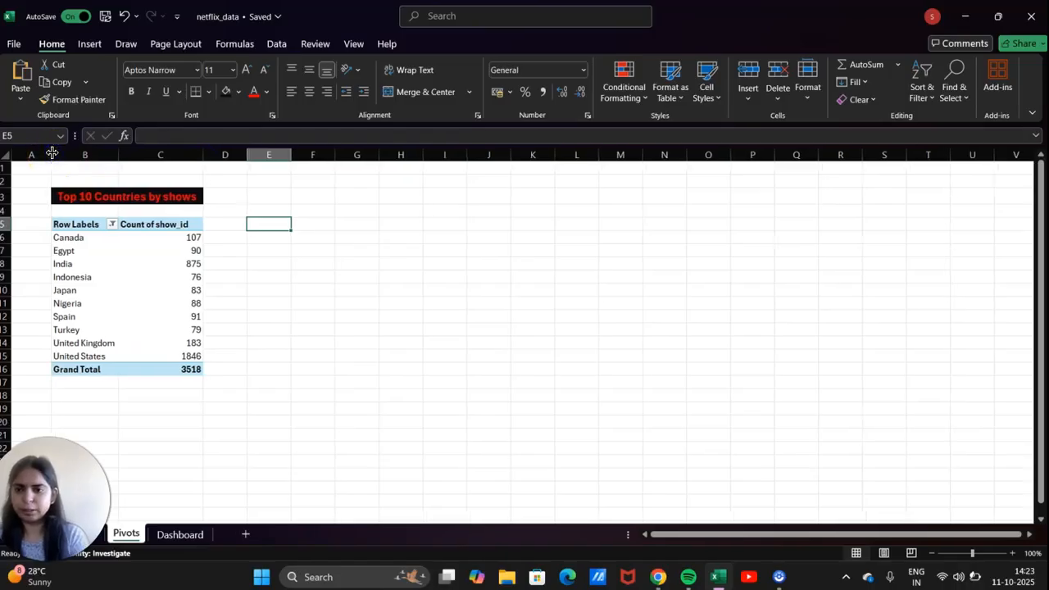
left_click(84, 370)
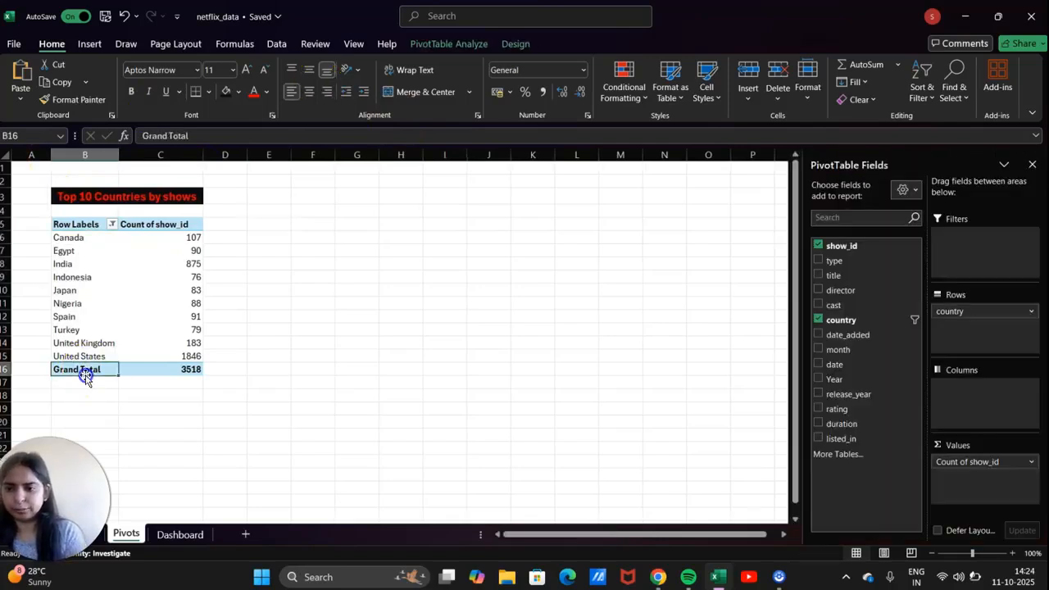
left_click(86, 376)
left_click_drag(77, 358, 91, 232)
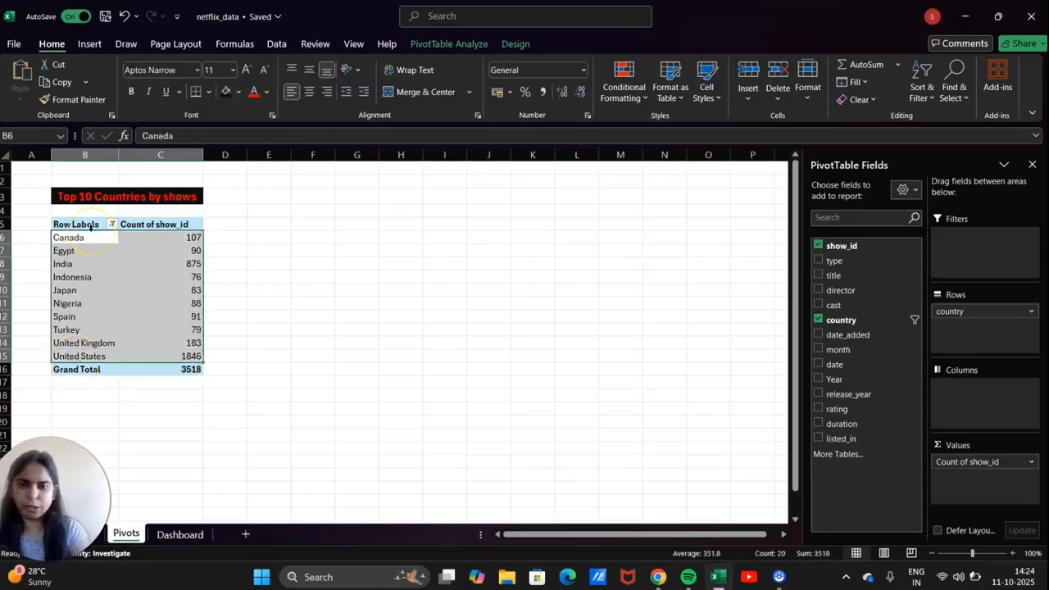
Pick Bar > Clustered Bar in the Insert Chart dialog for the top 10 countries data.
left_click(90, 44)
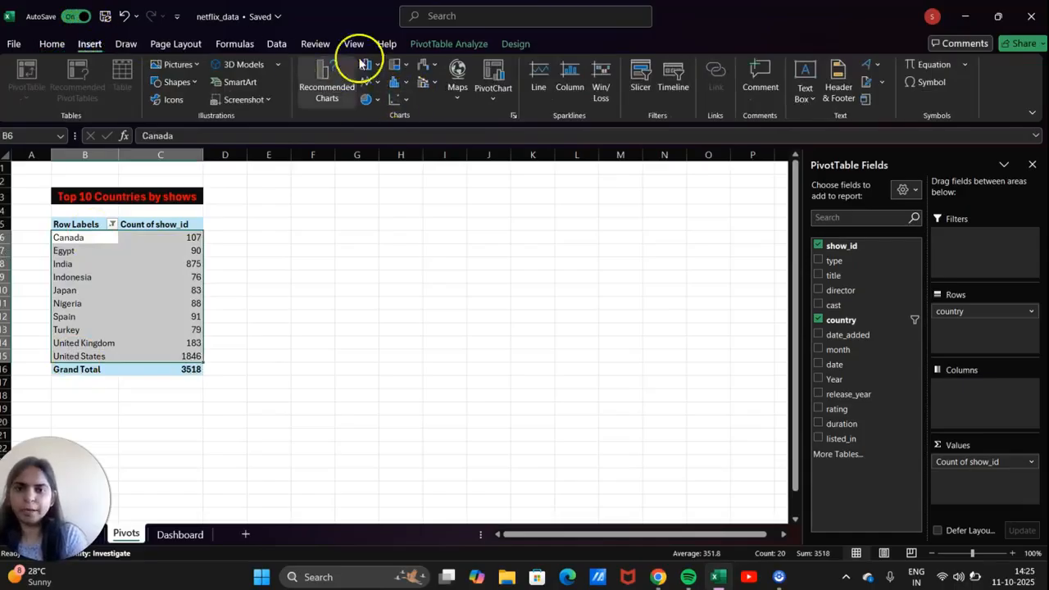
left_click(514, 115)
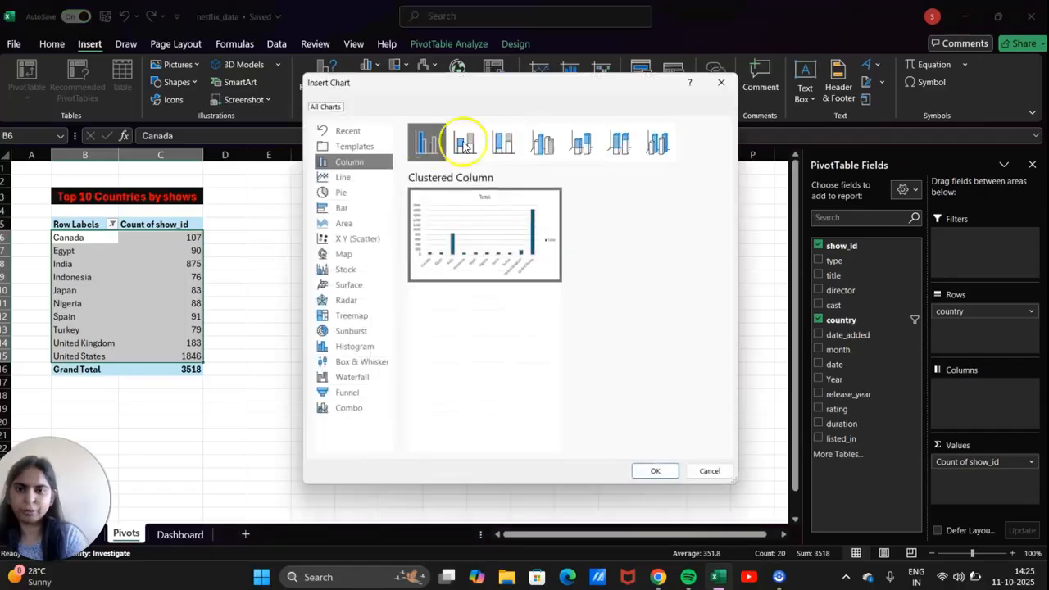
mouse_move(505, 285)
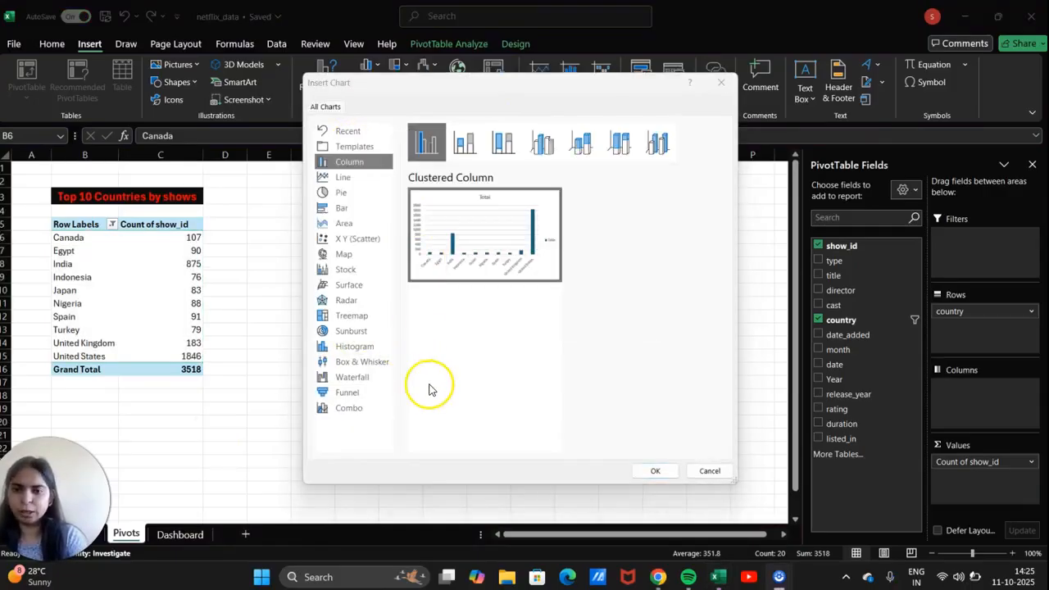
left_click(365, 211)
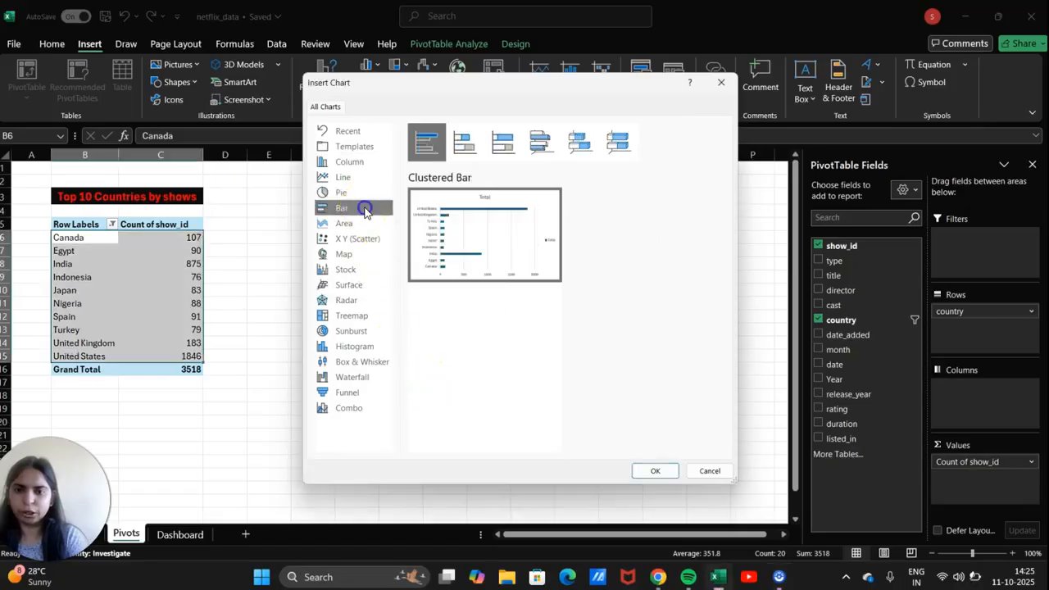
left_click(485, 234)
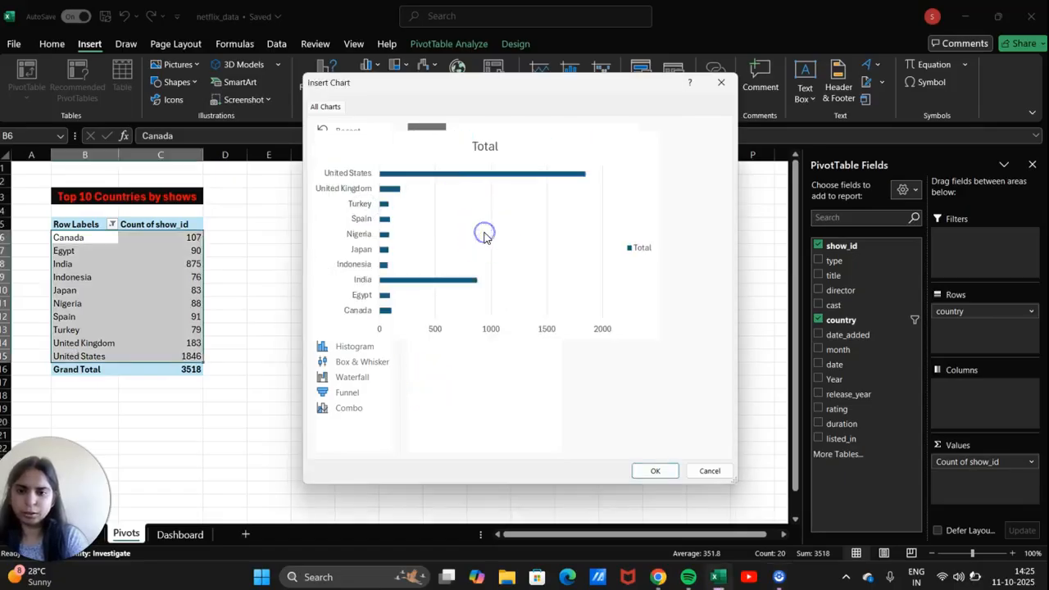
Insert the clustered bar chart, hide all its field buttons, and shrink it below the table.
left_click(656, 473)
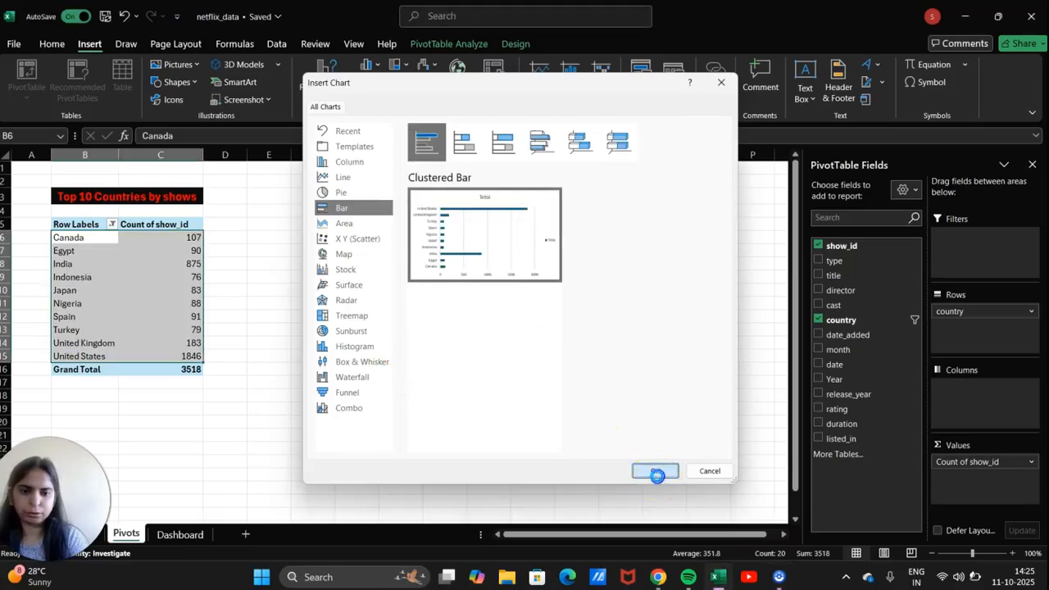
scroll(460, 348, "down", 4)
scroll(460, 347, "up", 3)
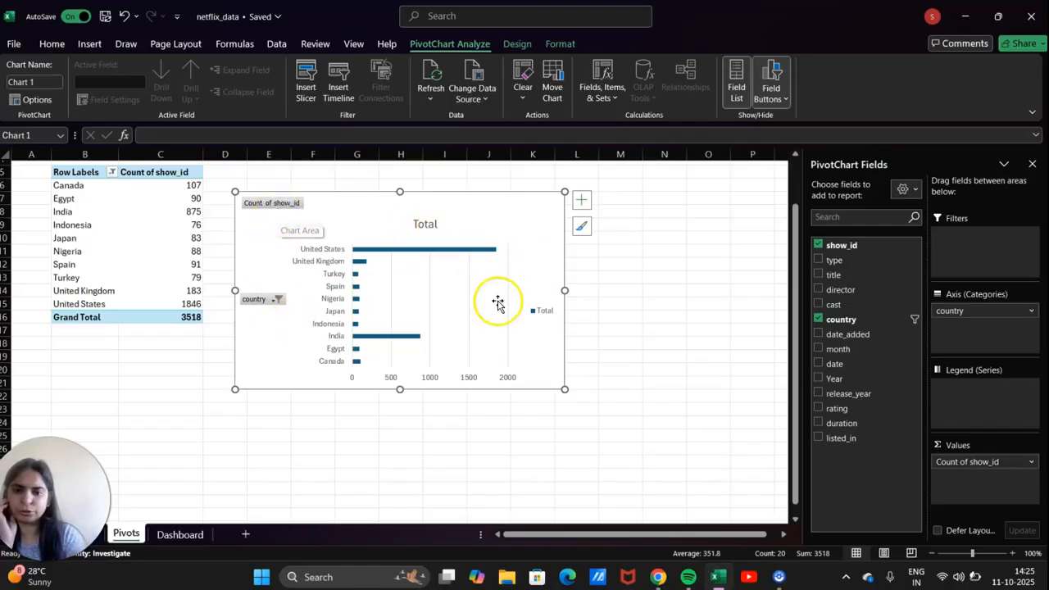
left_click(773, 92)
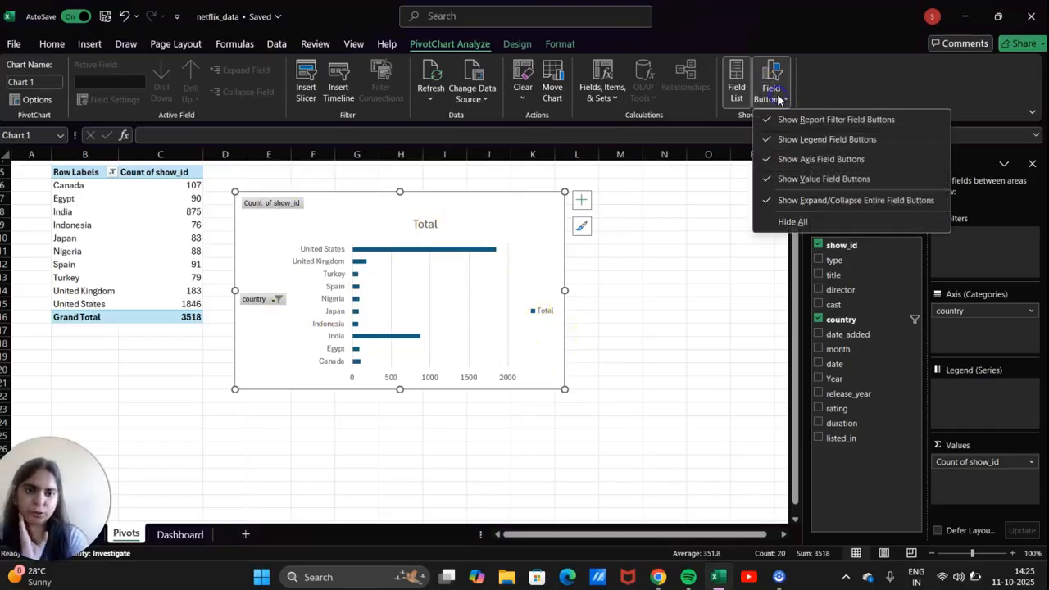
left_click(783, 220)
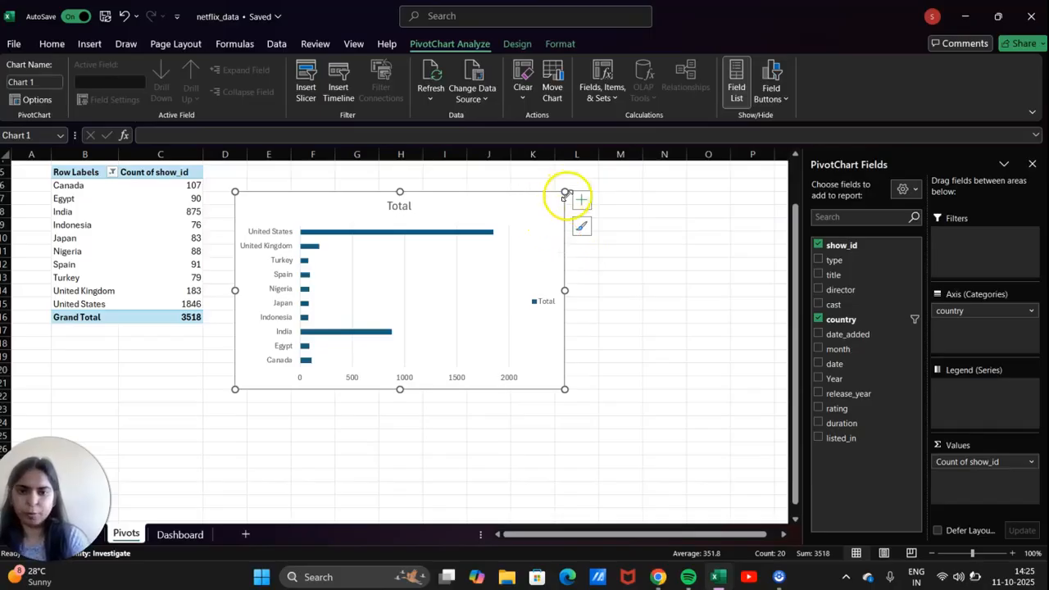
left_click_drag(564, 192, 205, 356)
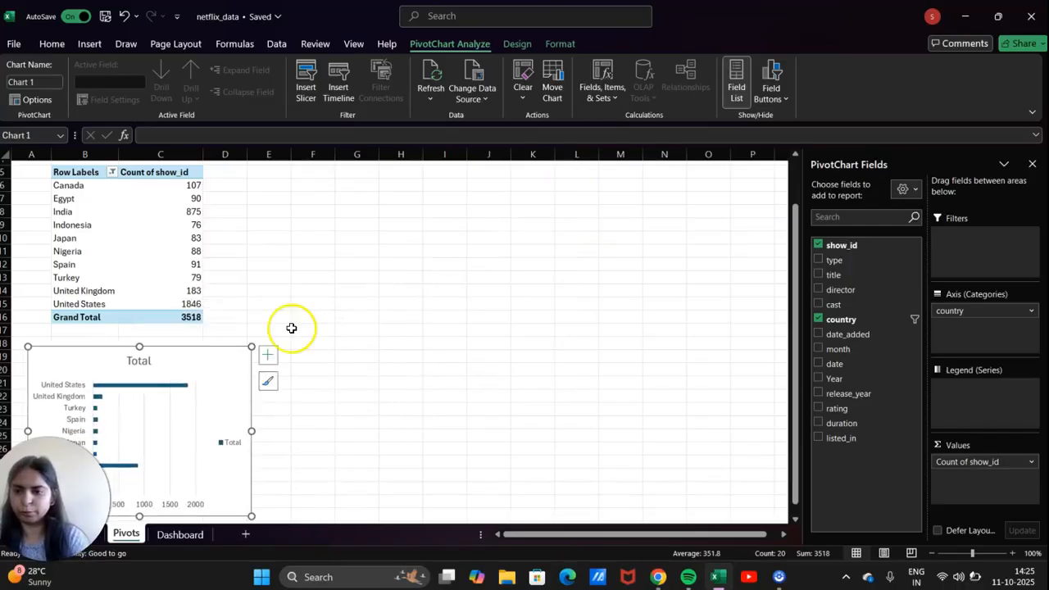
scroll(290, 328, "up", 2)
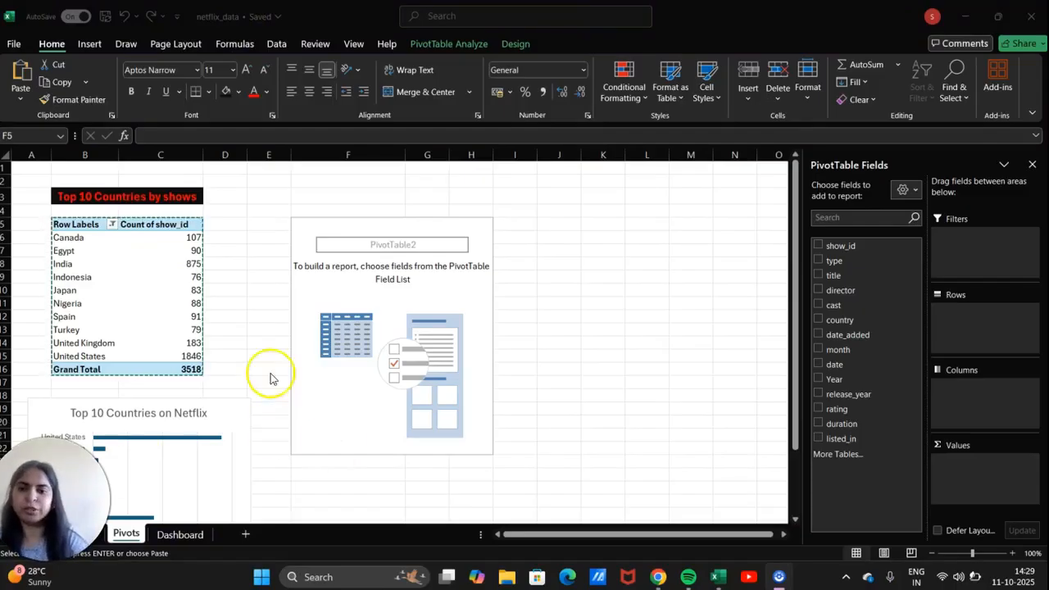
Put type in Rows and Count of type in Values of the second pivot table.
left_click(246, 335)
left_click(350, 287)
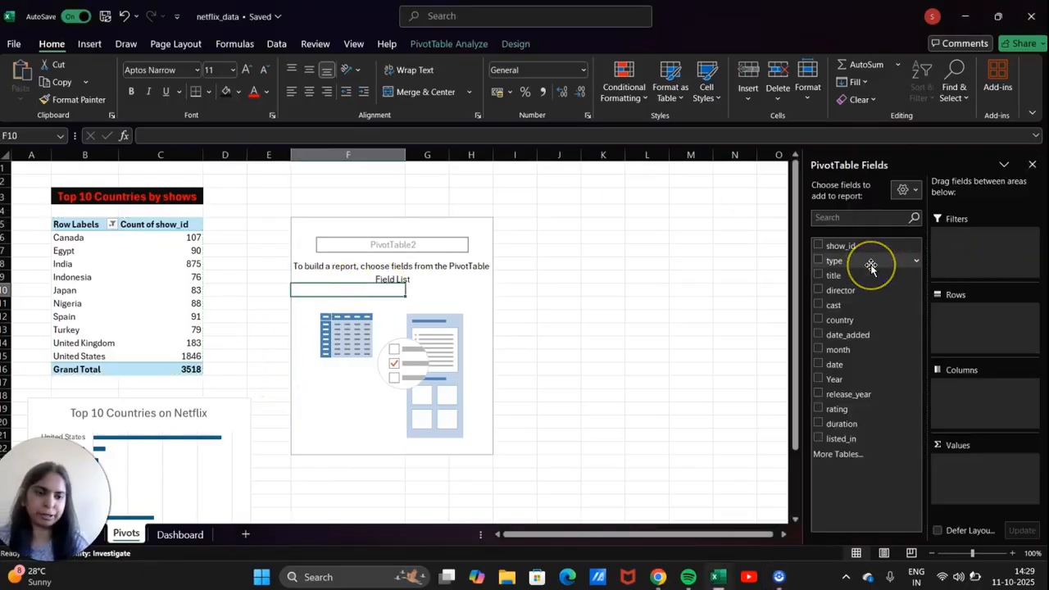
left_click_drag(870, 265, 952, 316)
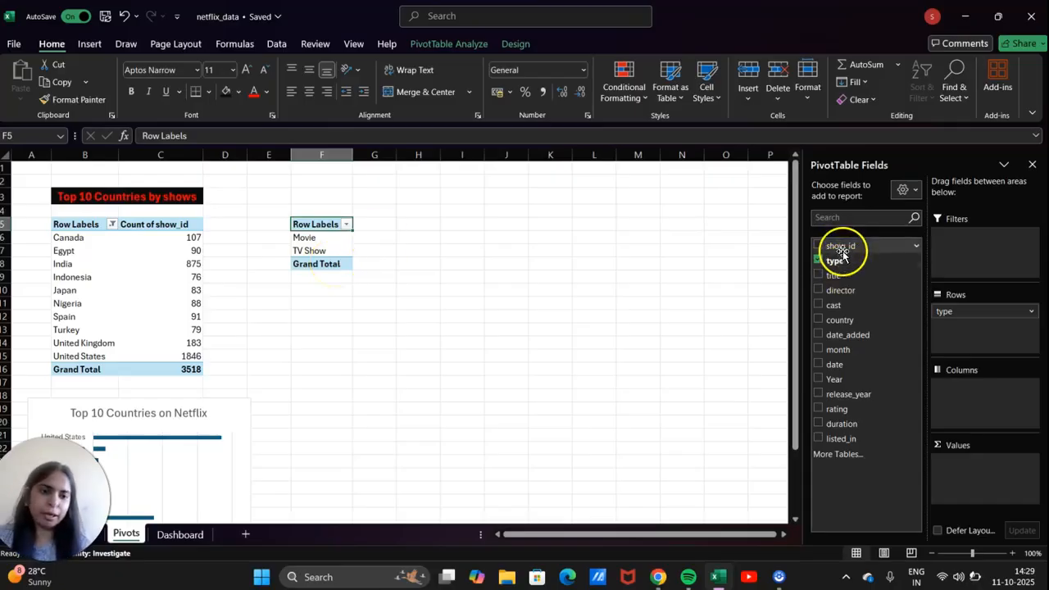
left_click_drag(842, 254, 979, 463)
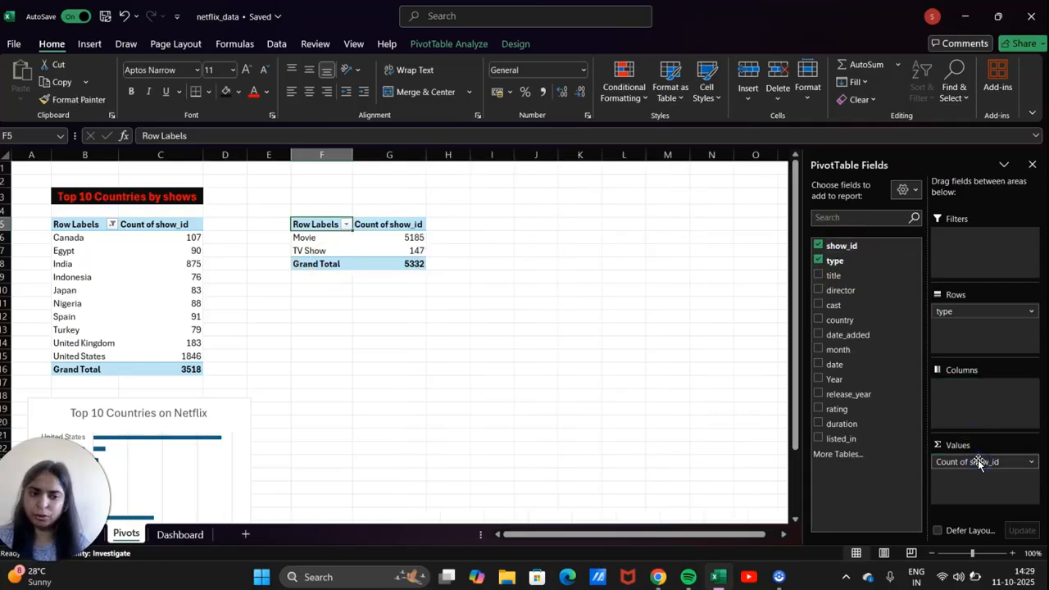
left_click(844, 246)
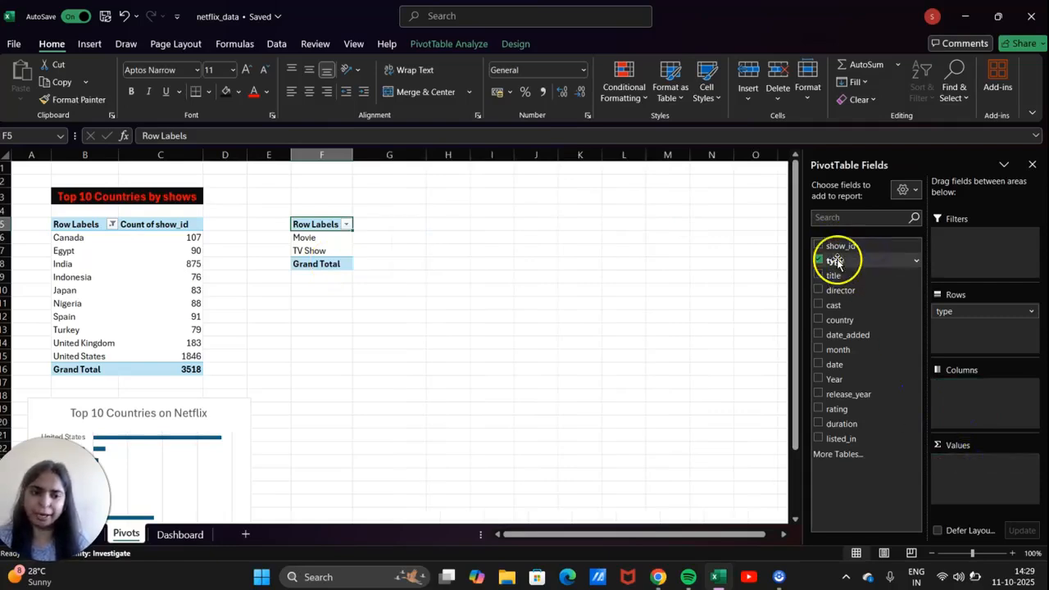
left_click_drag(835, 260, 962, 464)
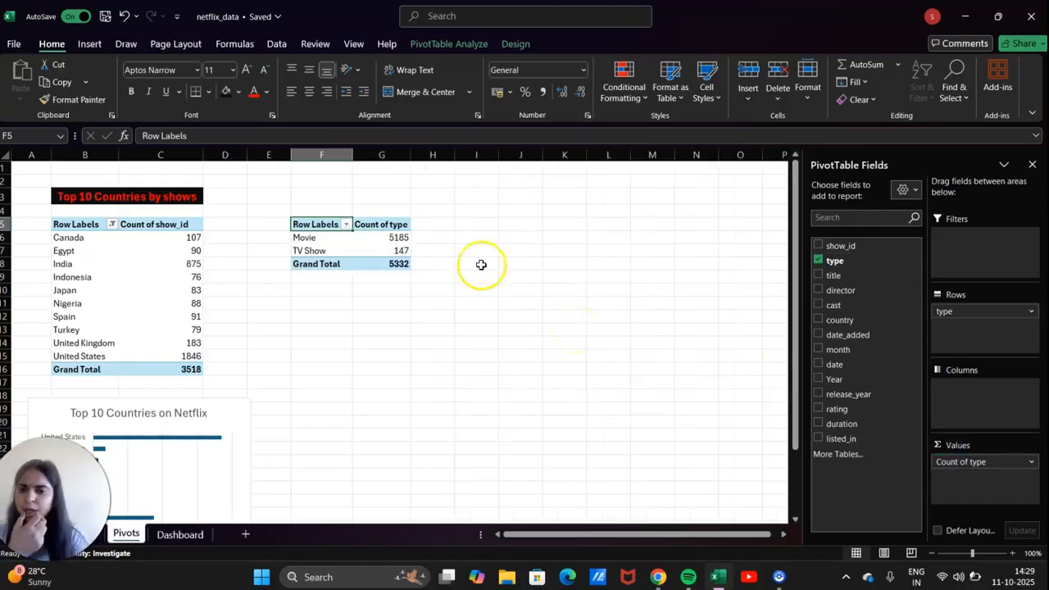
Enter 'Shows on Netflix' in F3 and Format Painter the first title's red-on-black style onto it.
left_click(338, 194)
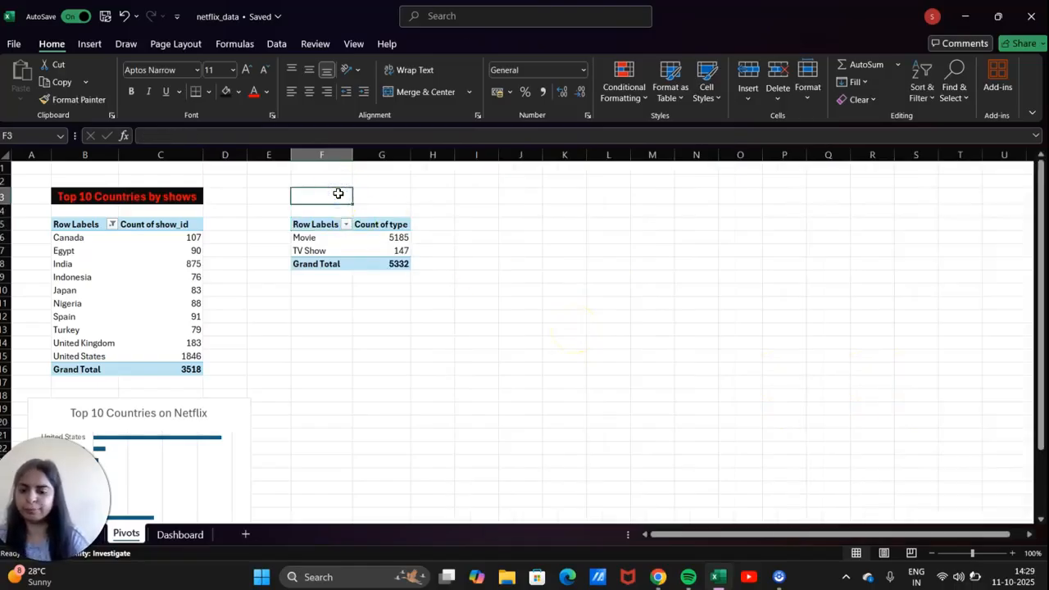
type("Shows on Netflix")
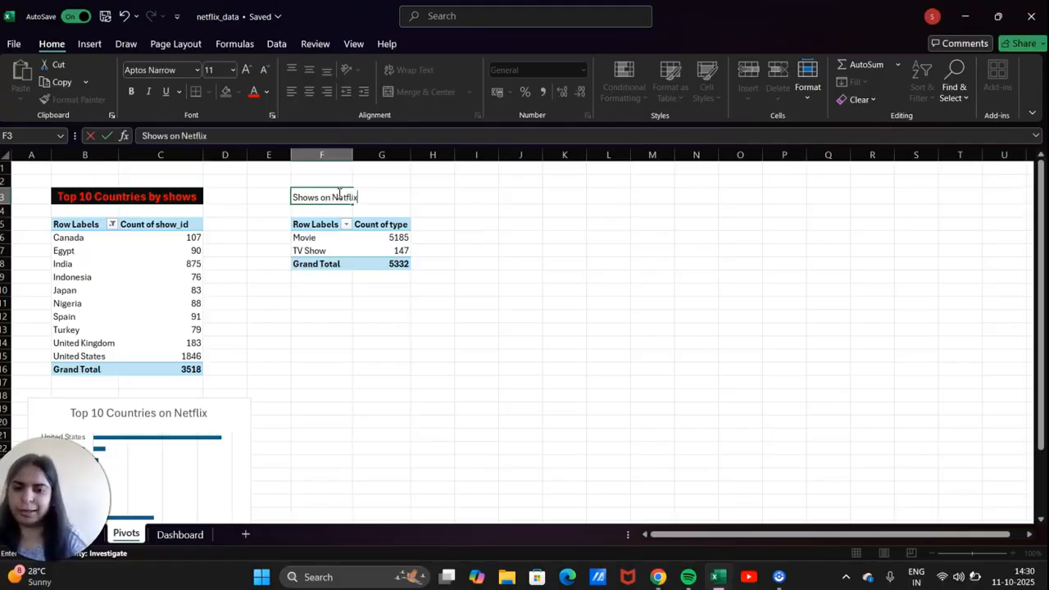
left_click(179, 199)
left_click(75, 100)
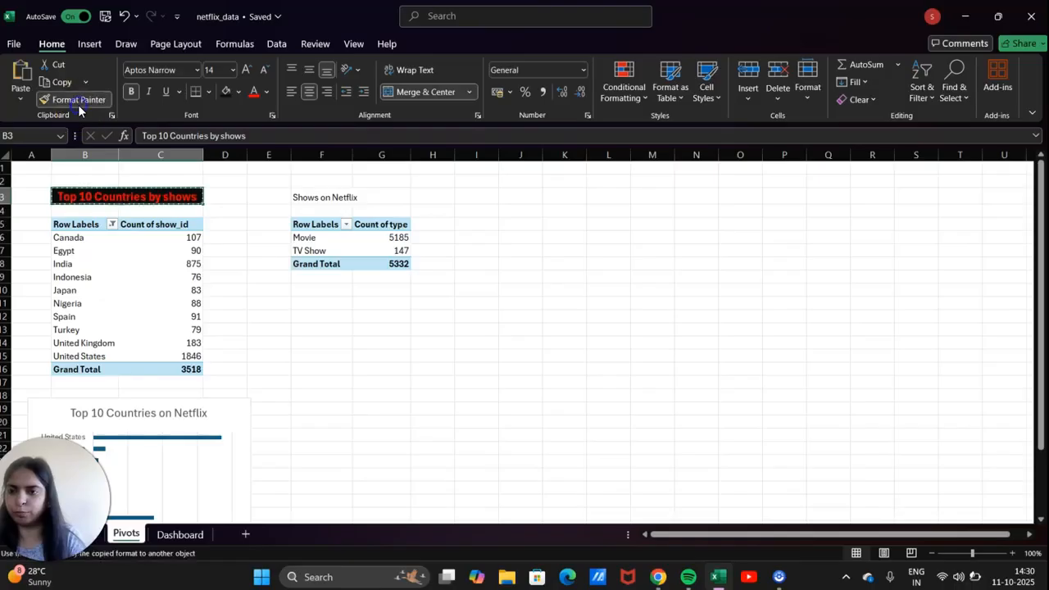
left_click(316, 197)
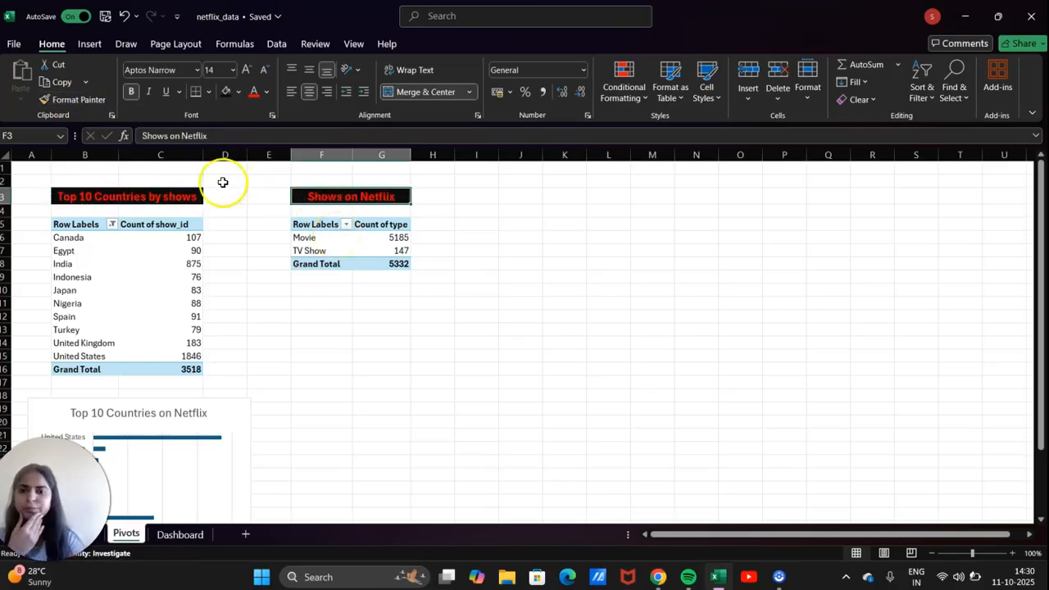
left_click(164, 196)
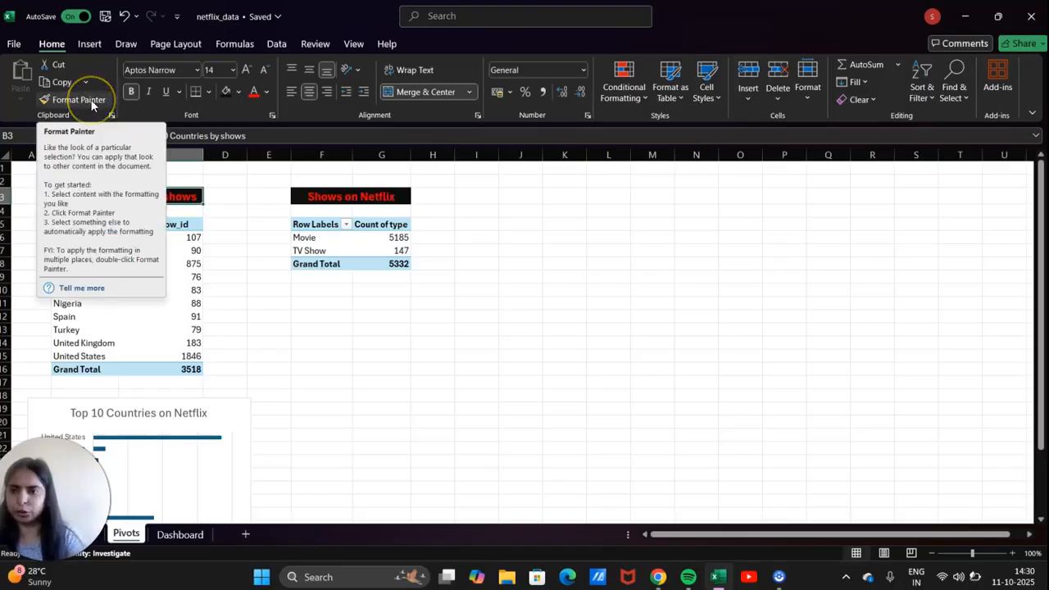
left_click(383, 197)
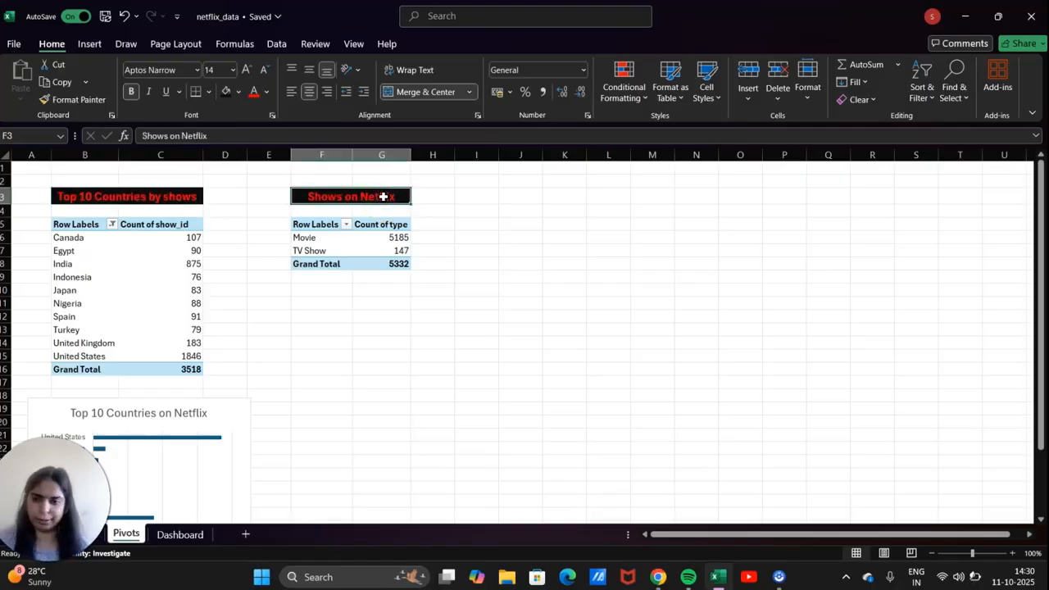
left_click(391, 248)
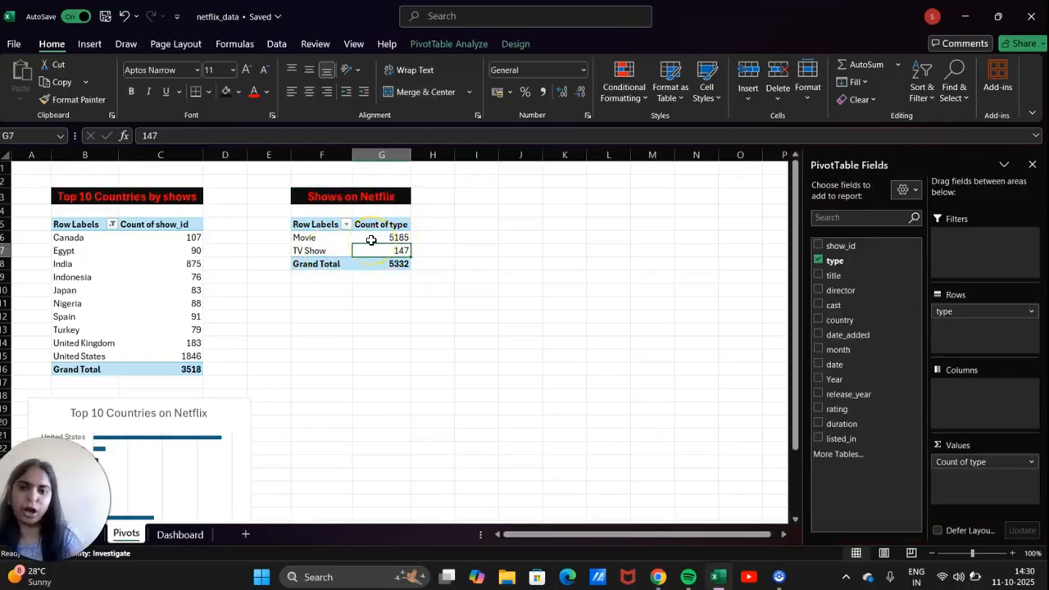
Select the Movie and TV Show counts in F6:G7 and insert a pie chart.
left_click(316, 236)
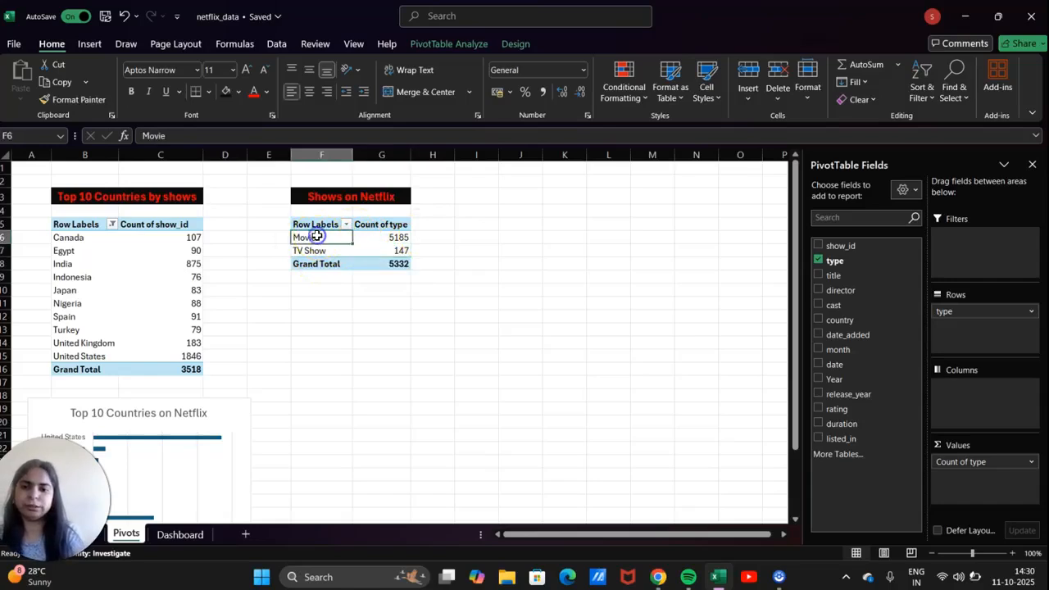
key("shift+Down")
key("shift+Right")
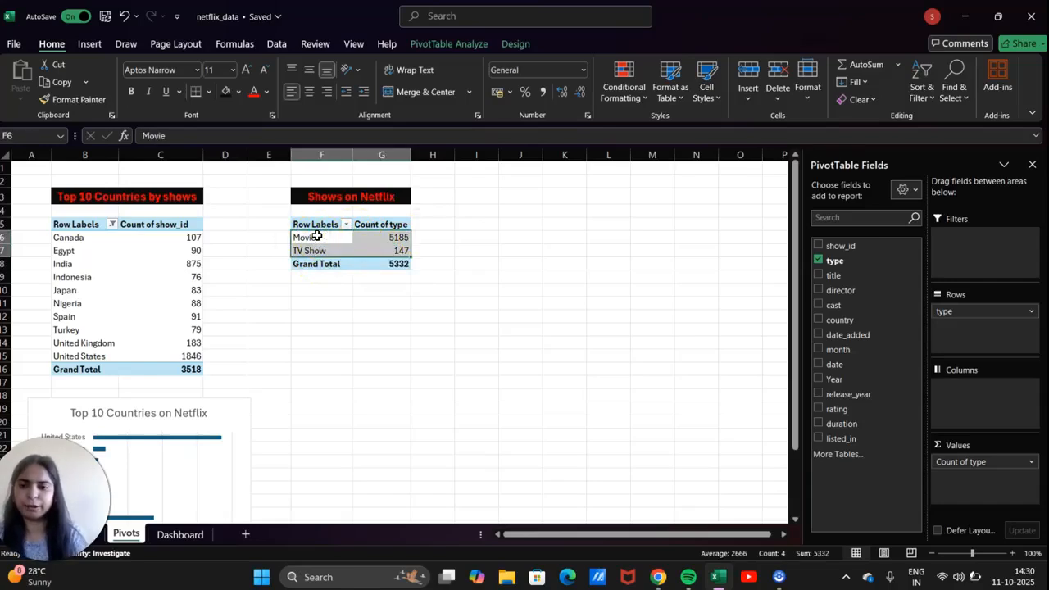
left_click(89, 44)
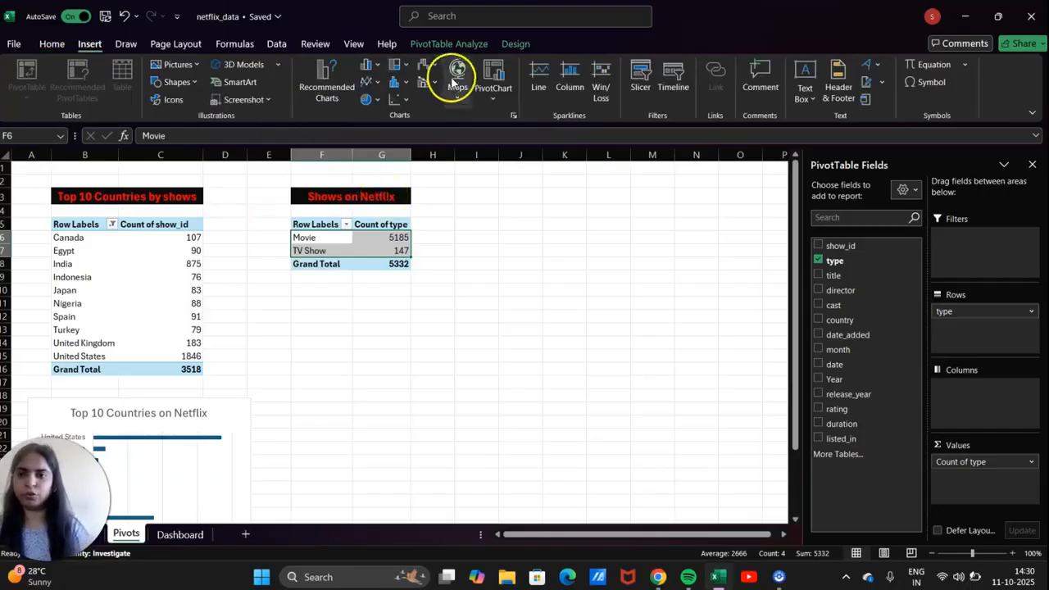
left_click(512, 116)
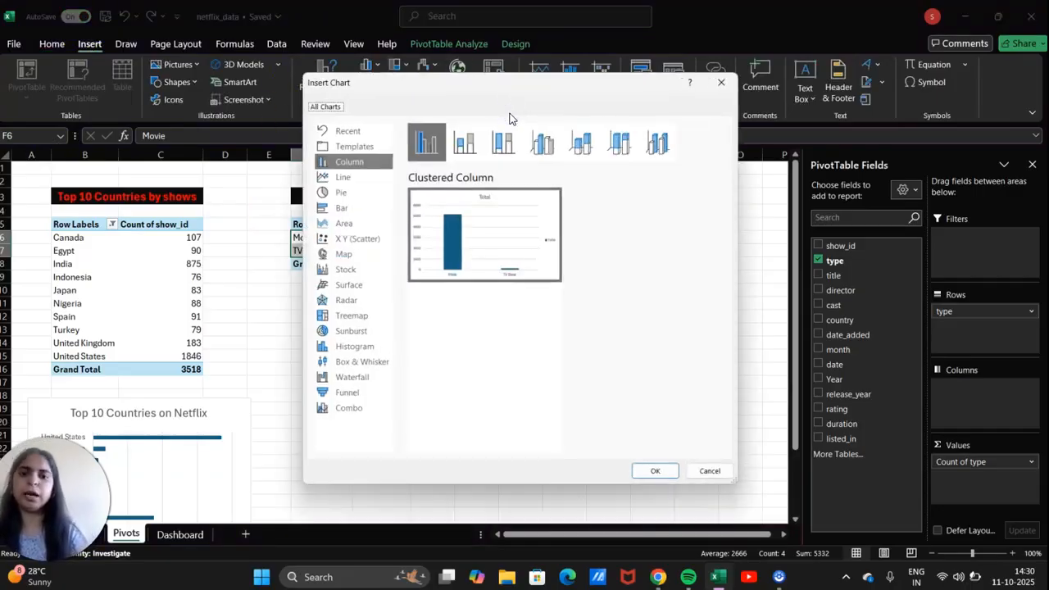
left_click(341, 194)
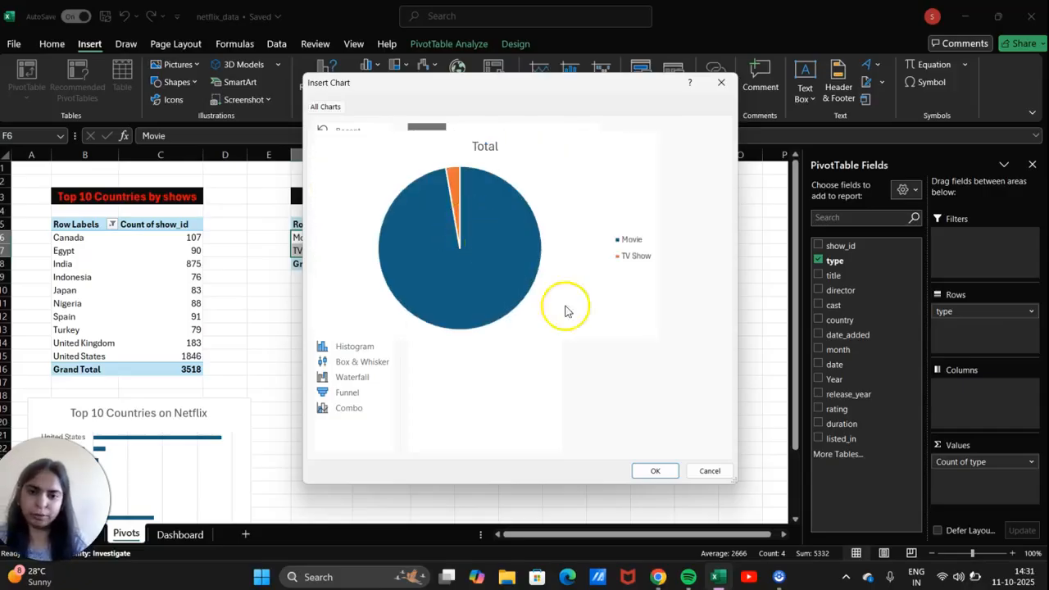
left_click(654, 472)
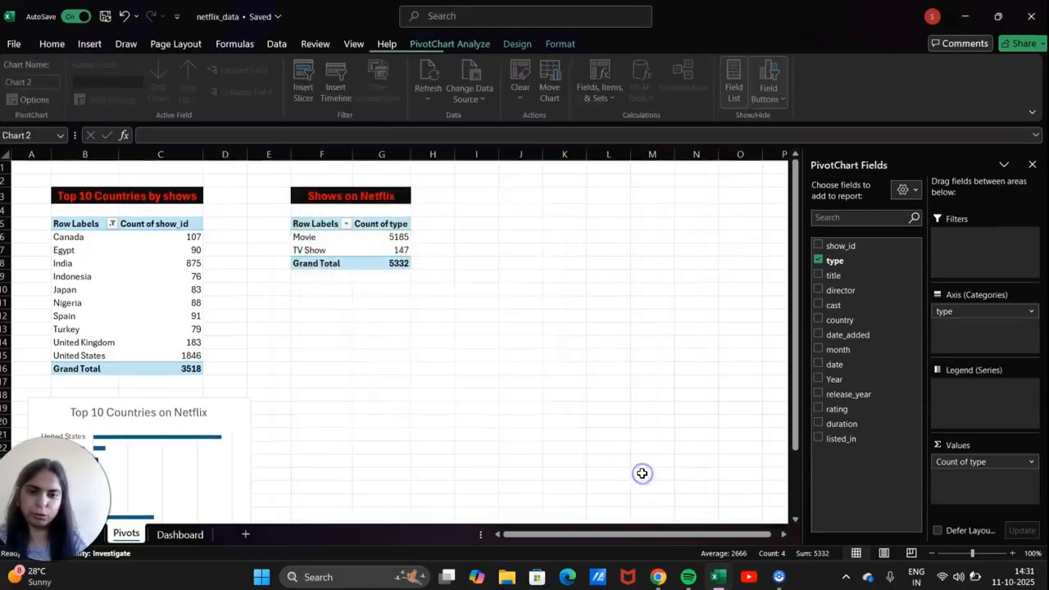
Hide all field buttons on the pie chart.
left_click(779, 91)
left_click(794, 222)
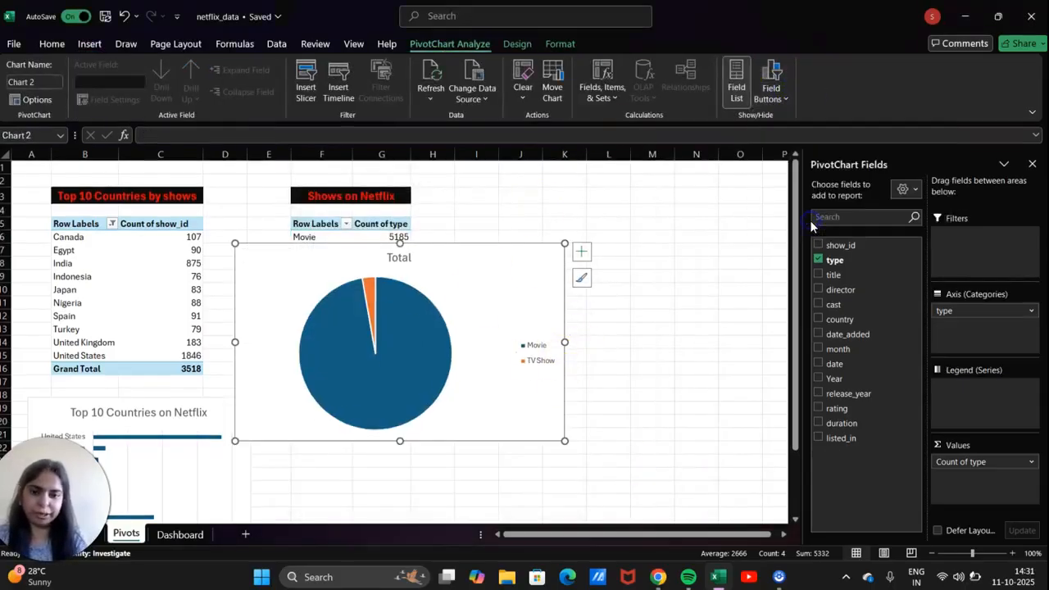
left_click(534, 355)
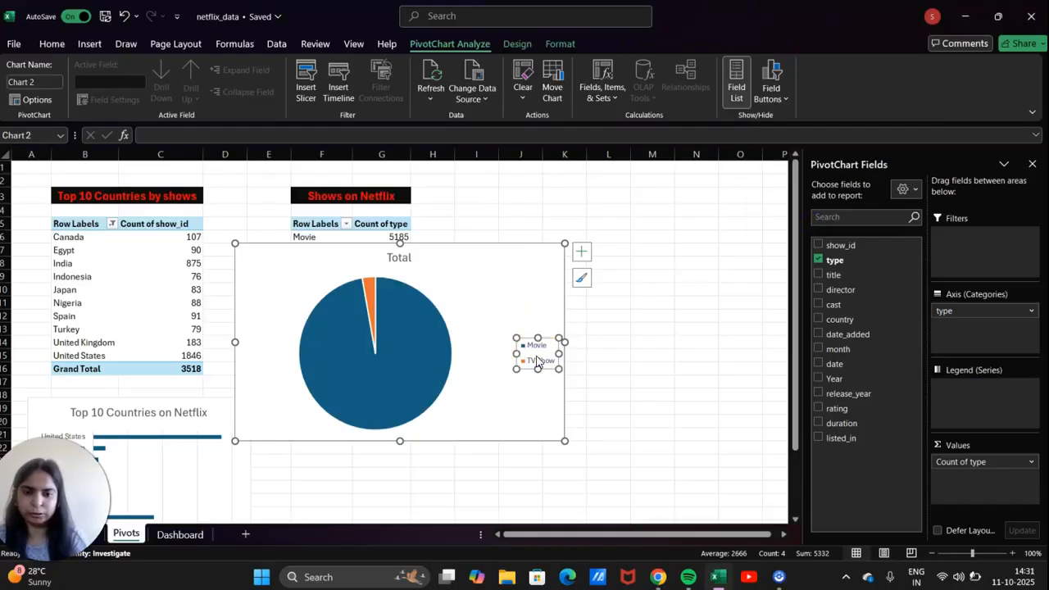
left_click(517, 281)
Replace the pie chart title 'Total' with 'Shows on netflix'.
left_click(396, 256)
key("Delete")
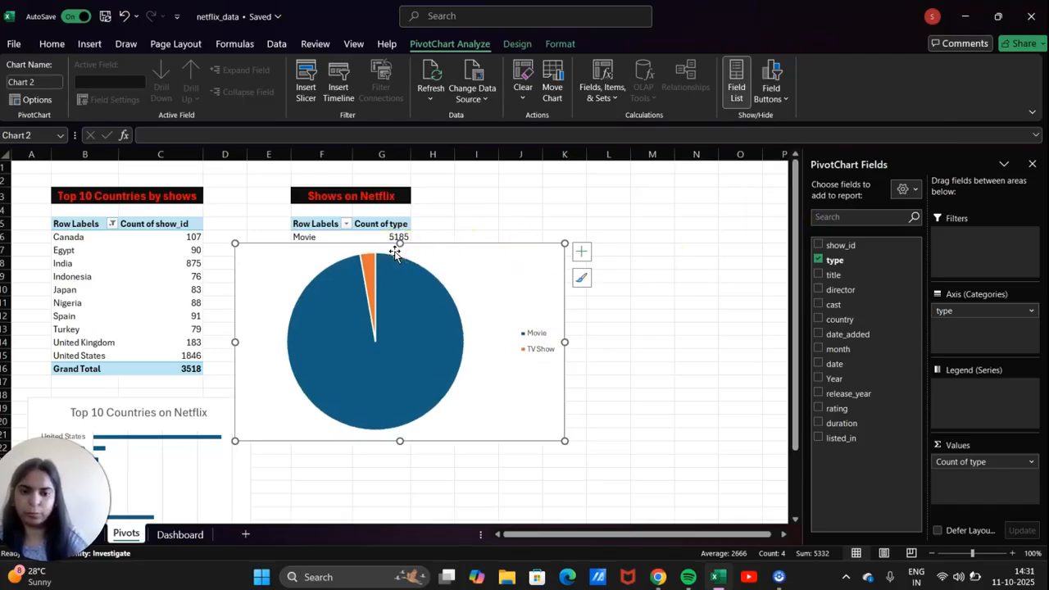
key("ctrl+z")
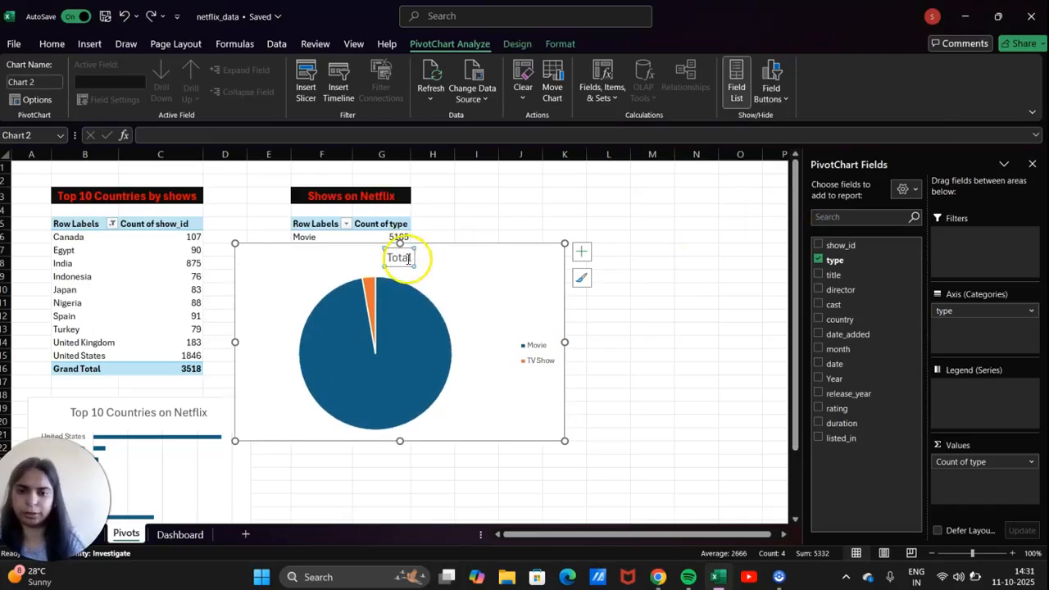
double_click(410, 255)
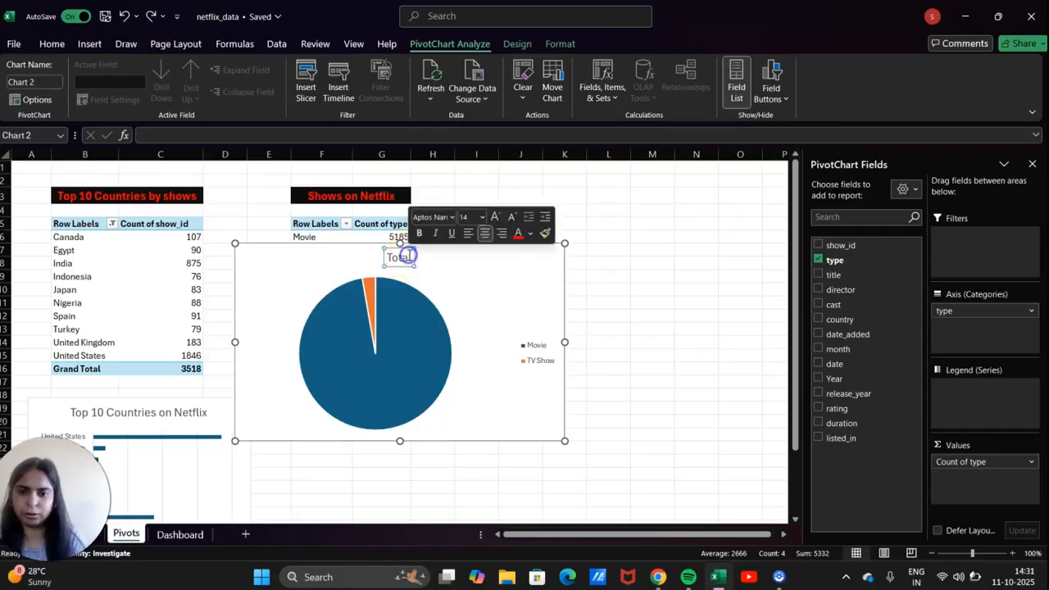
key("BackSpace")
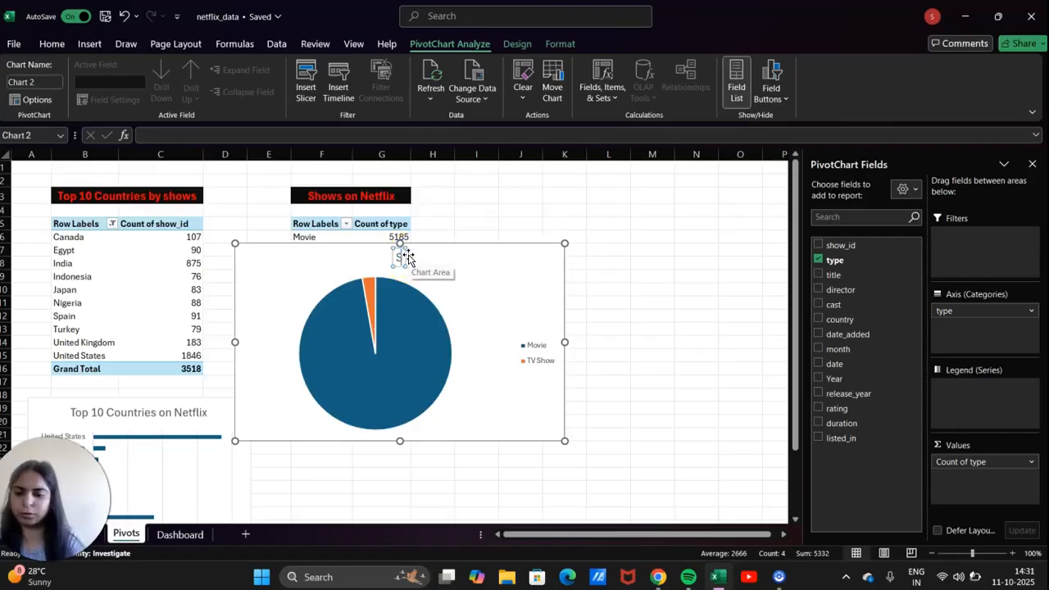
type("Show")
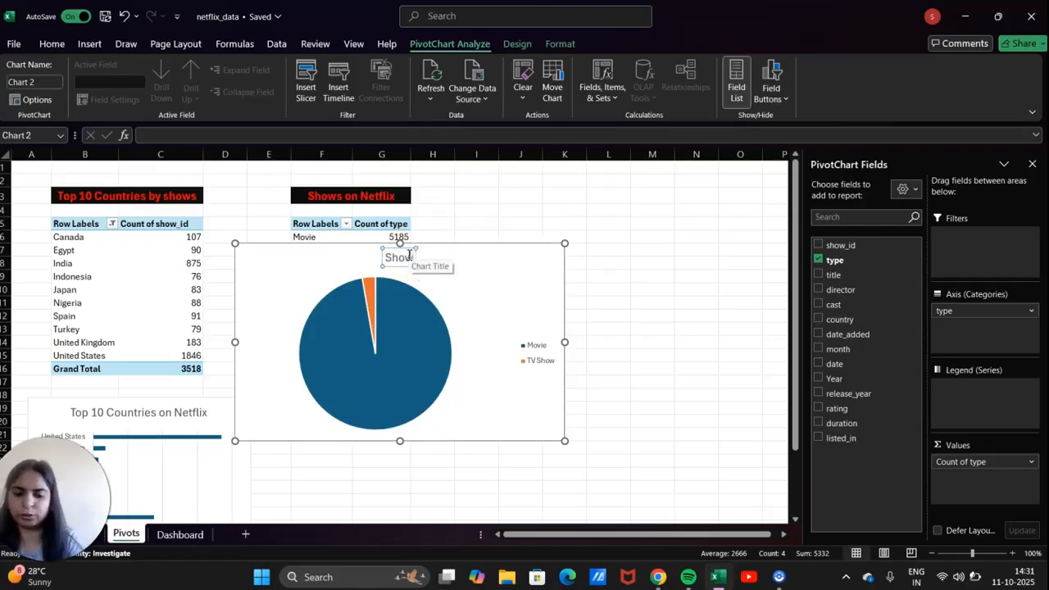
type("s on n")
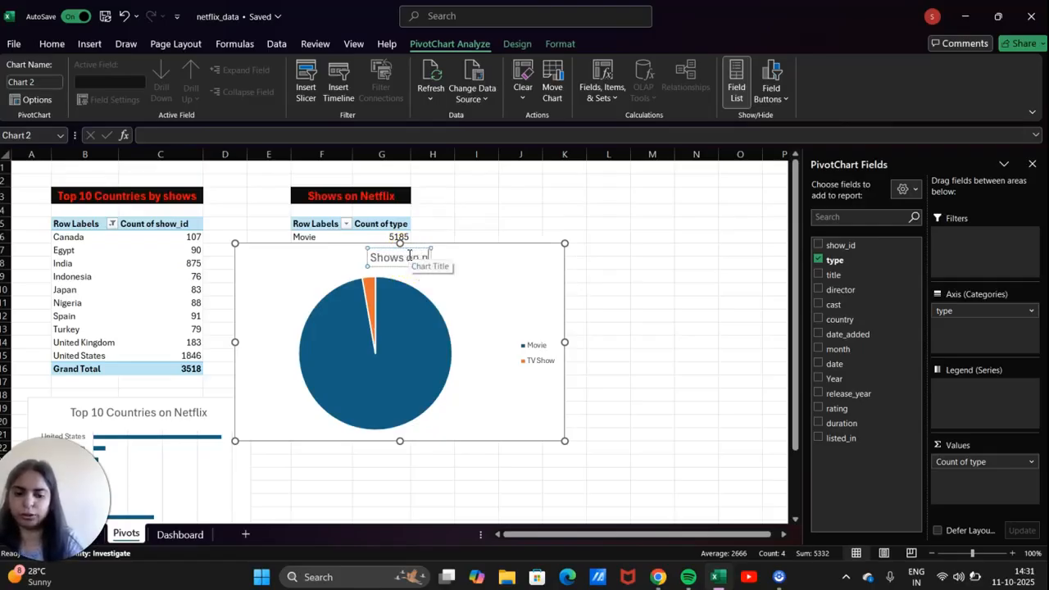
type("etflix")
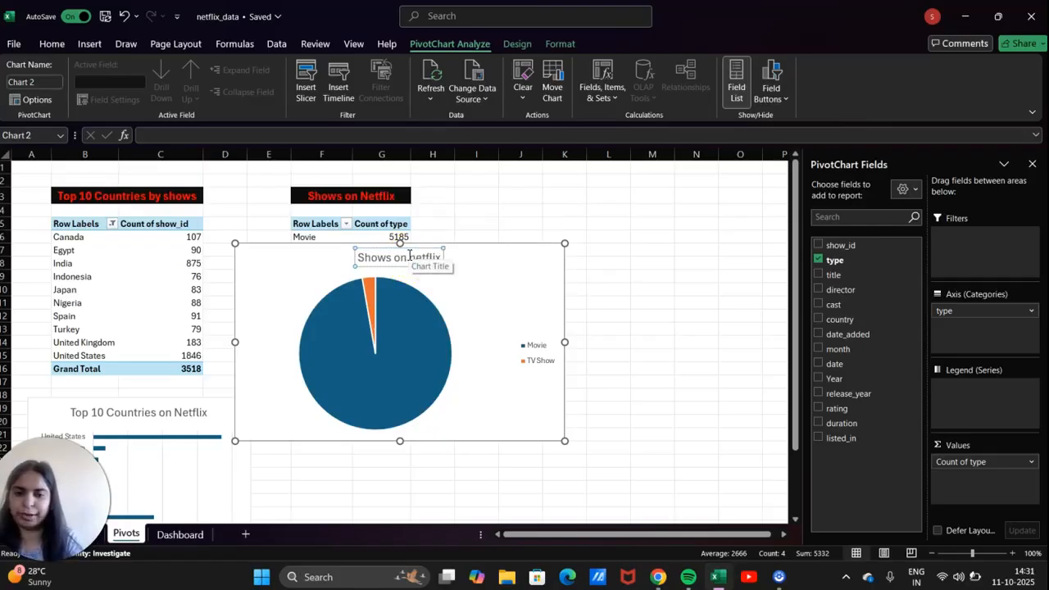
key("Return")
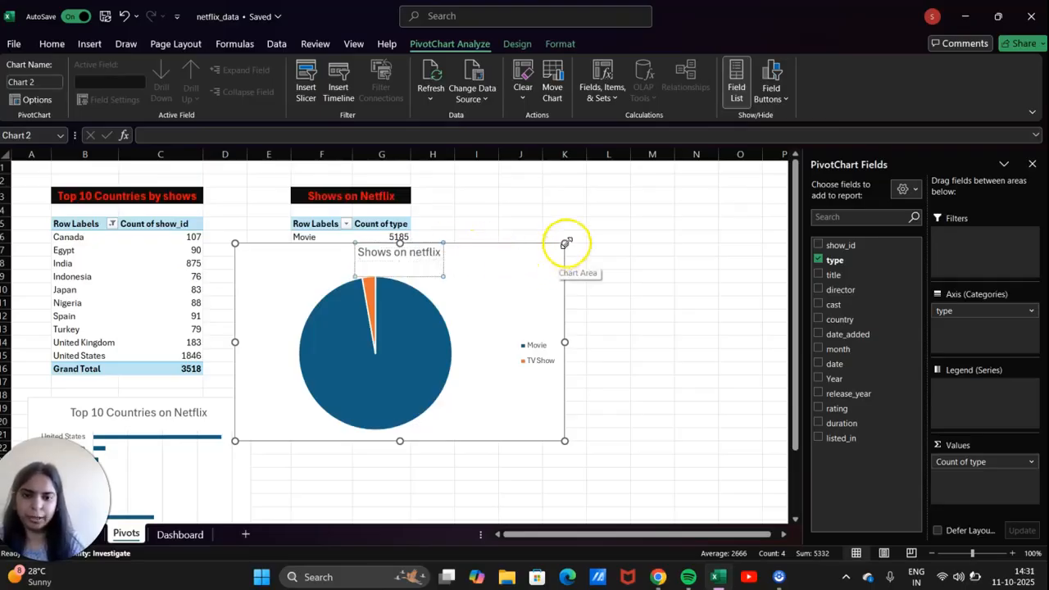
Narrow the pie chart and move it beneath the Shows on Netflix pivot table.
left_click_drag(565, 244, 466, 419)
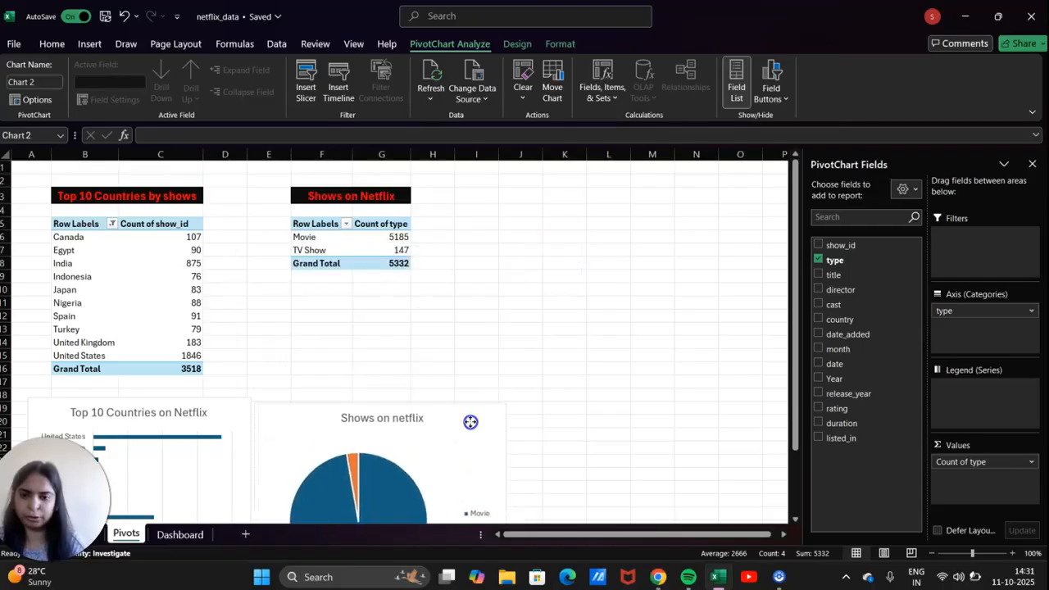
left_click_drag(514, 404, 461, 403)
scroll(386, 487, "down", 4)
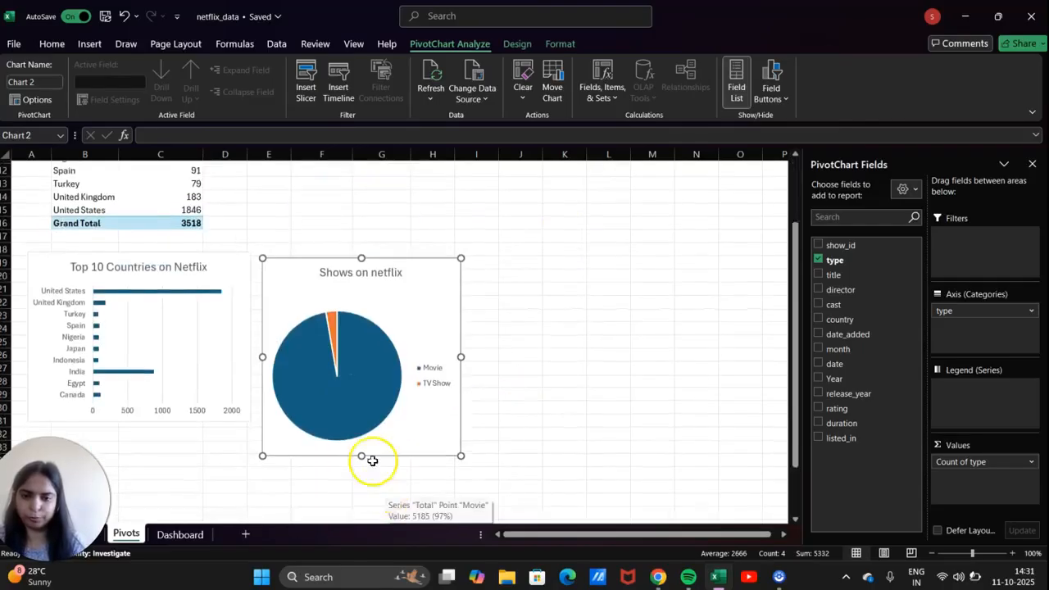
left_click_drag(368, 452, 406, 335)
left_click_drag(422, 263, 402, 247)
scroll(402, 247, "up", 4)
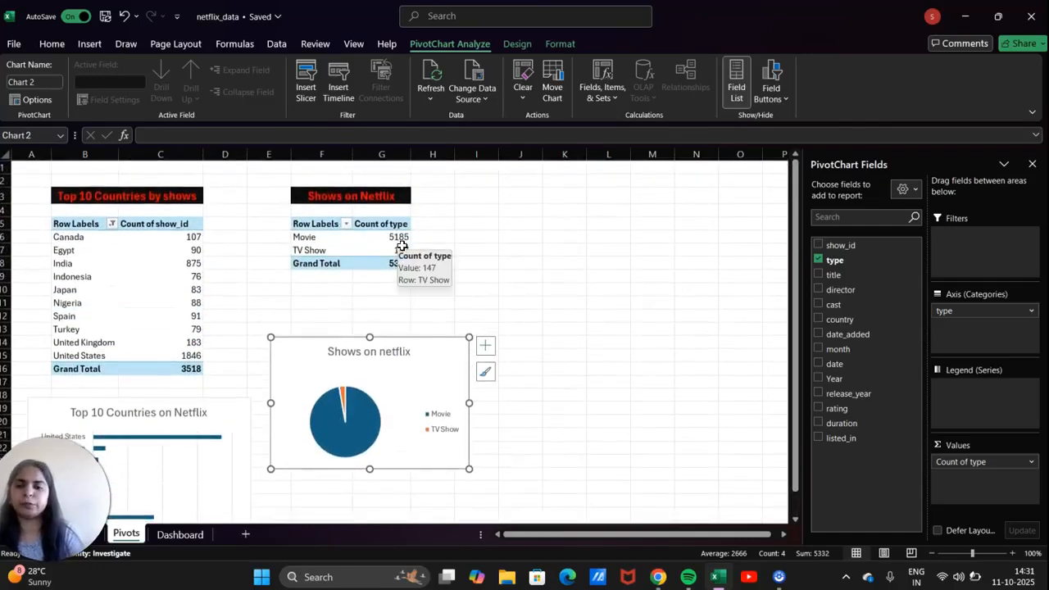
mouse_move(202, 370)
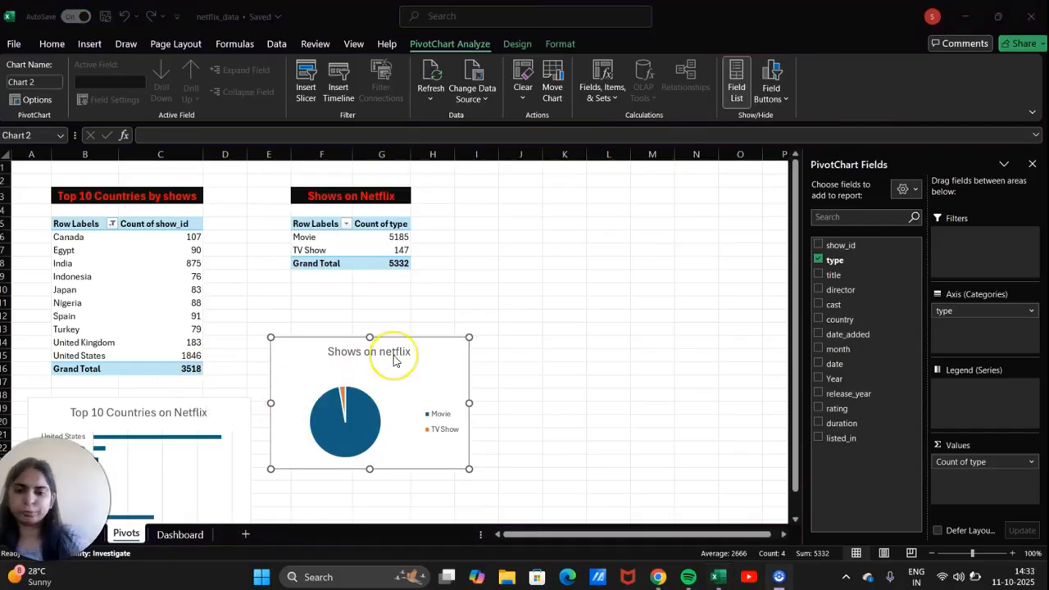
Add data labels showing percentages, positioned at Inside End of each slice.
left_click(454, 352)
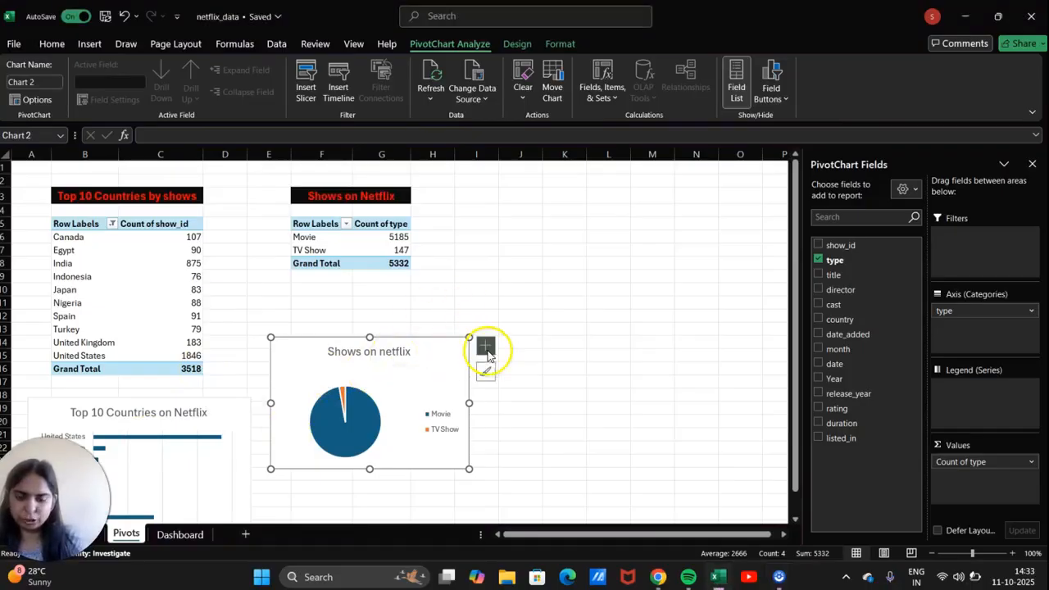
left_click(485, 348)
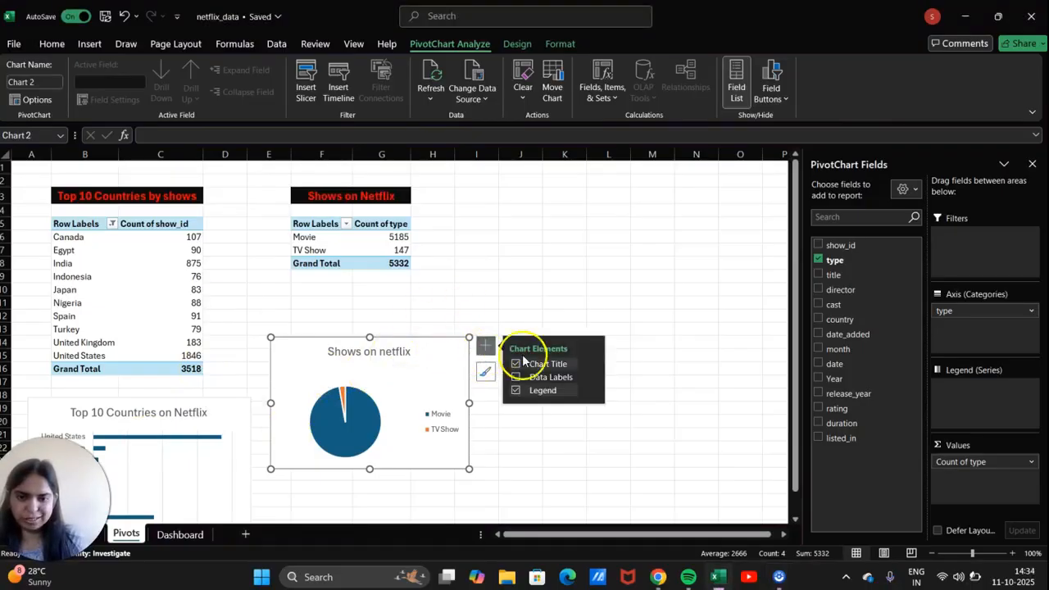
left_click(516, 378)
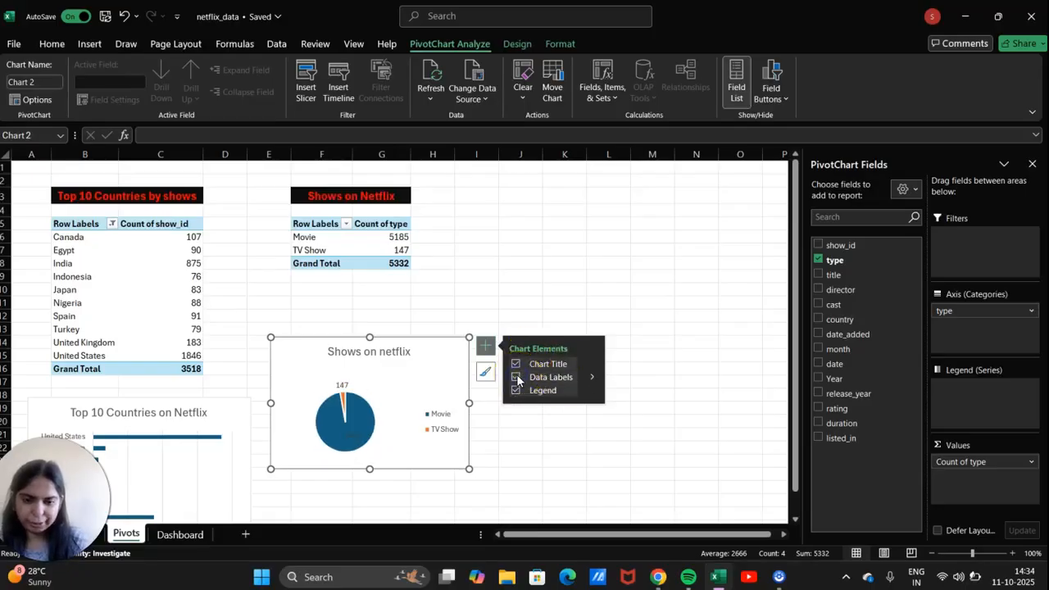
left_click(589, 379)
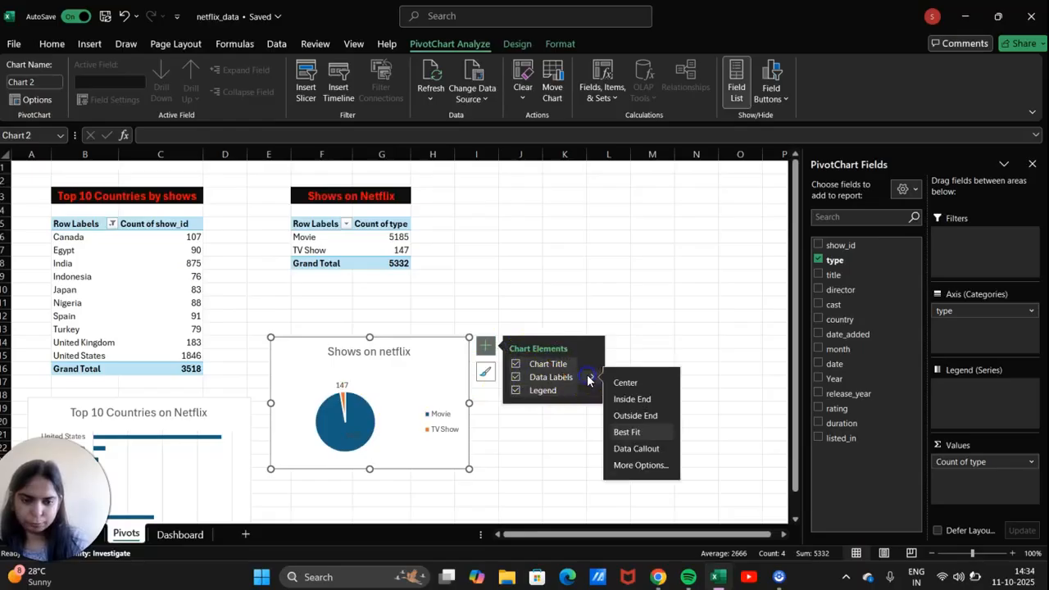
left_click(635, 466)
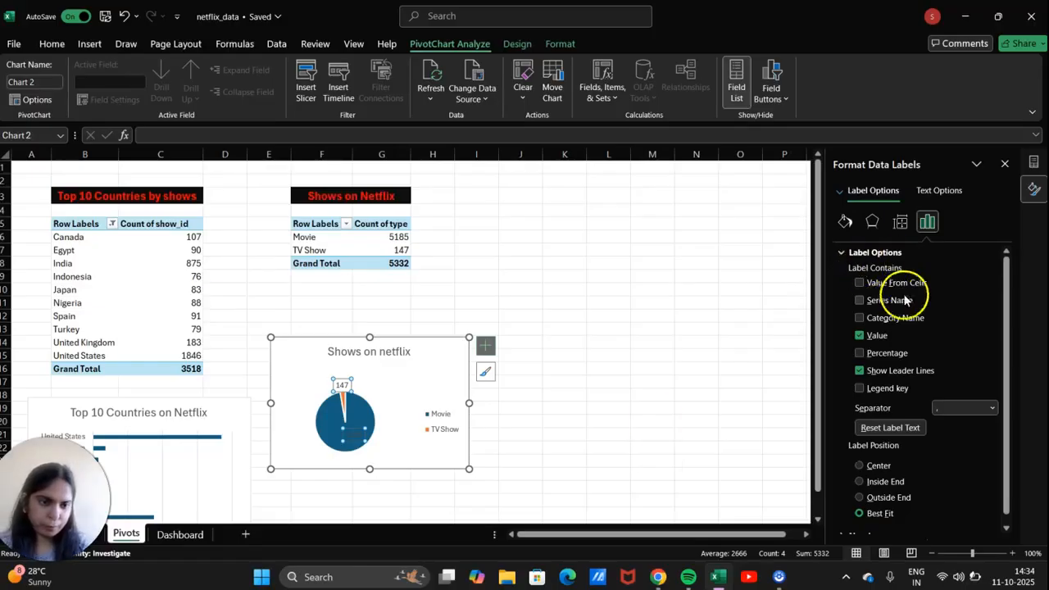
left_click(860, 354)
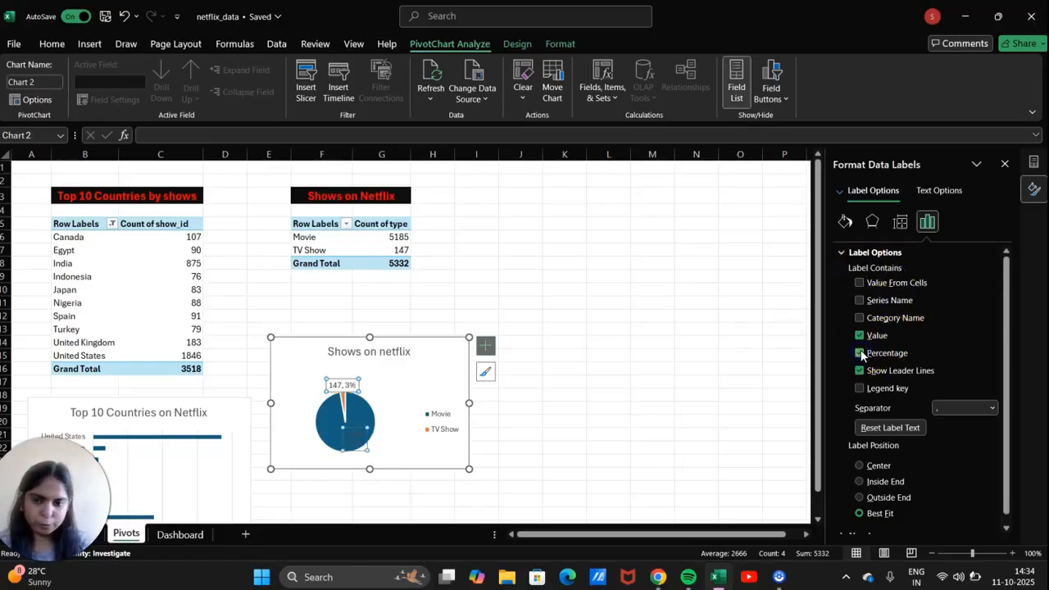
left_click(860, 482)
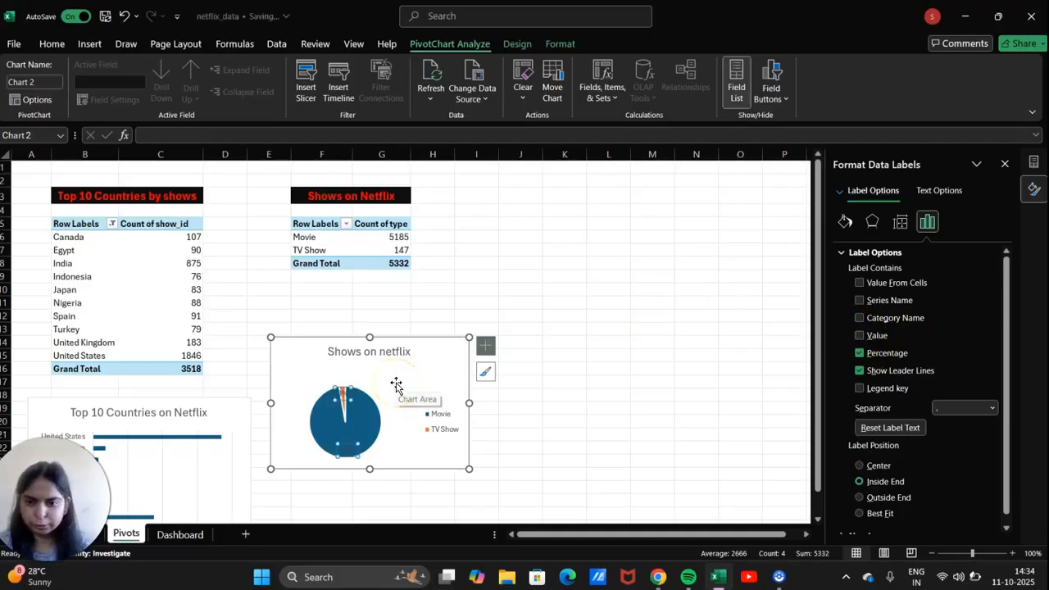
Look over the pie chart's style and element options, then deselect the chart.
left_click(486, 375)
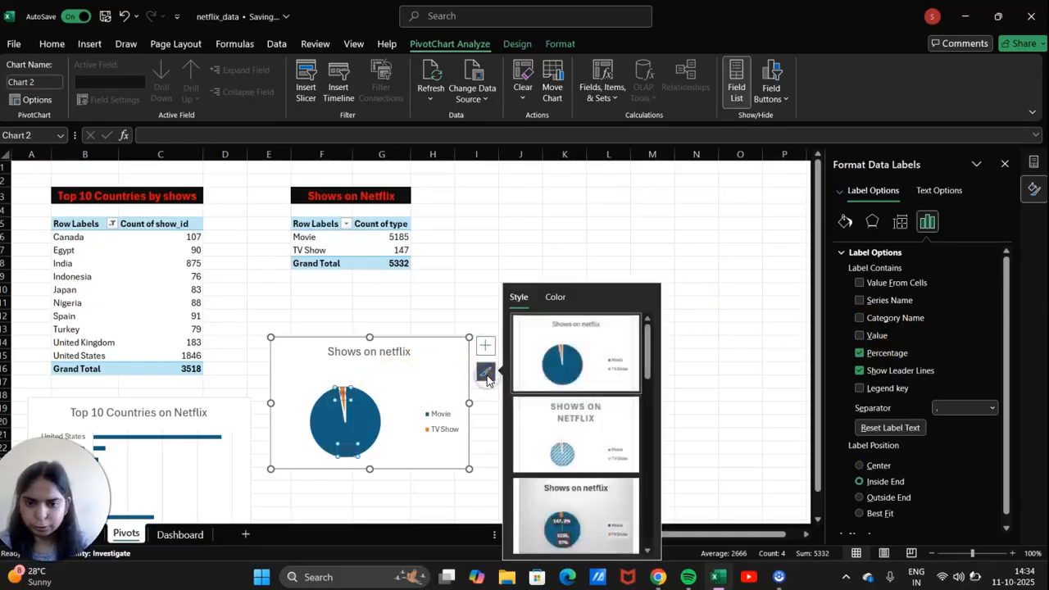
left_click(443, 381)
left_click(346, 394)
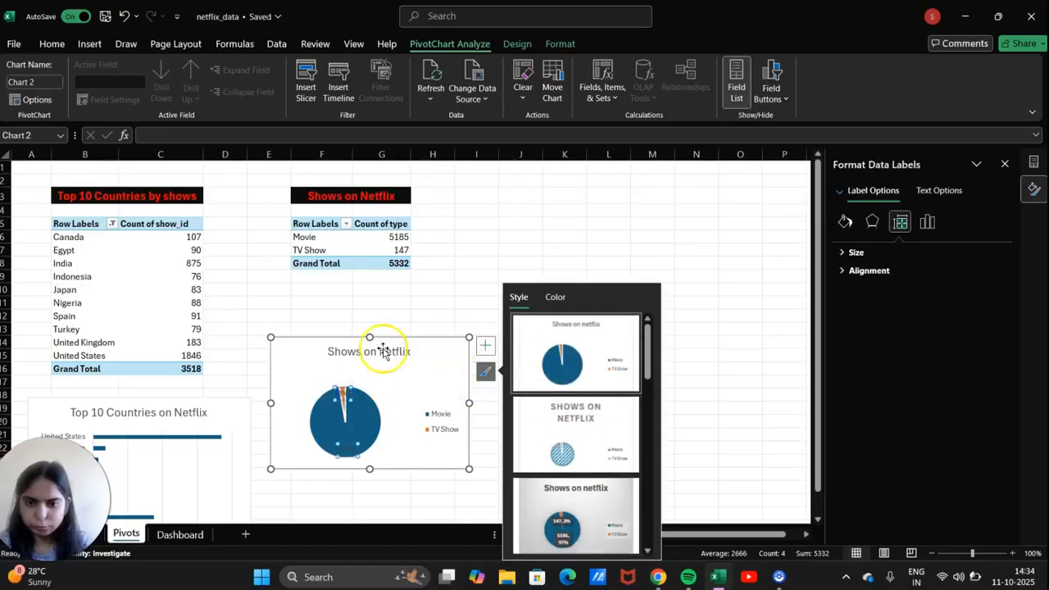
left_click(484, 347)
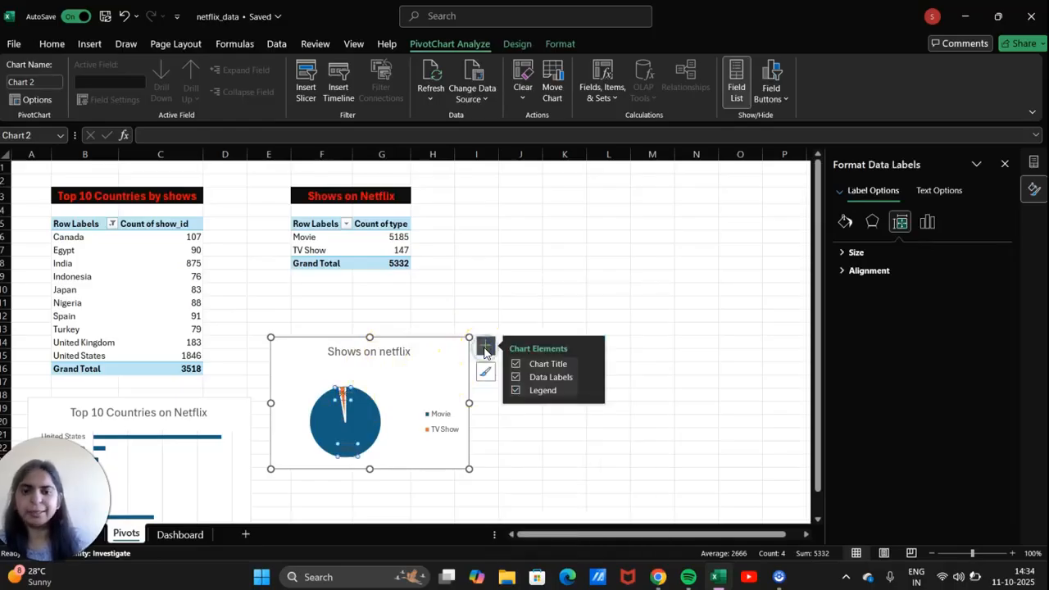
left_click(512, 303)
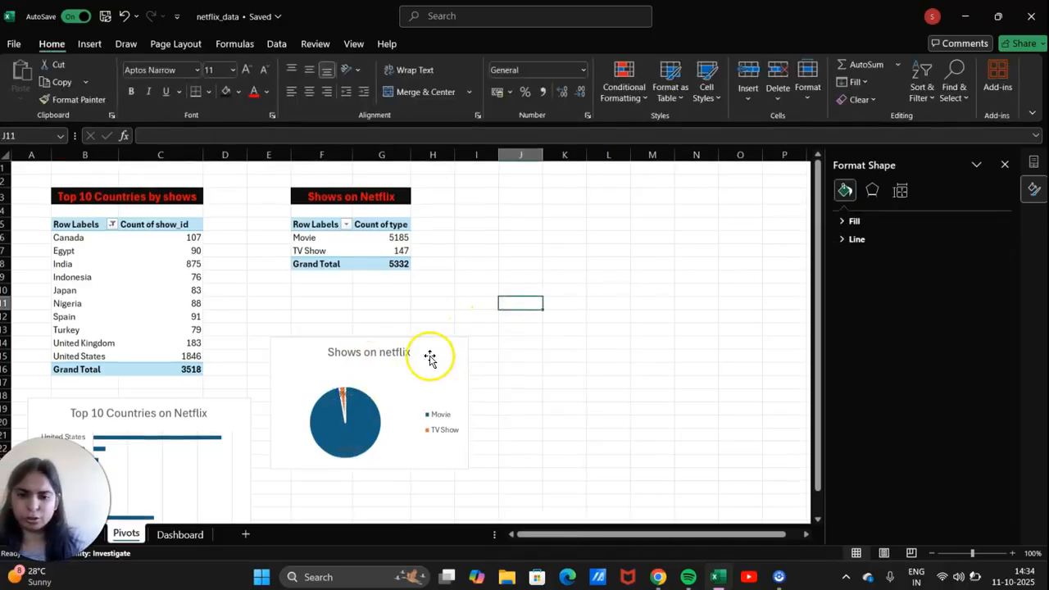
Make the Shows on Netflix pie chart's data labels bold.
left_click(345, 397)
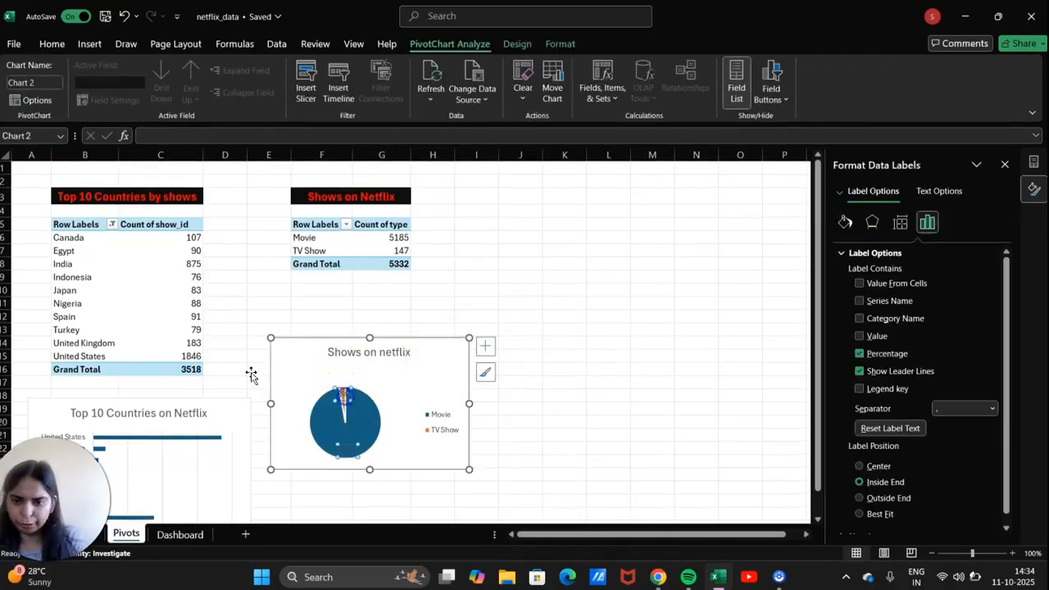
left_click(47, 42)
left_click(128, 91)
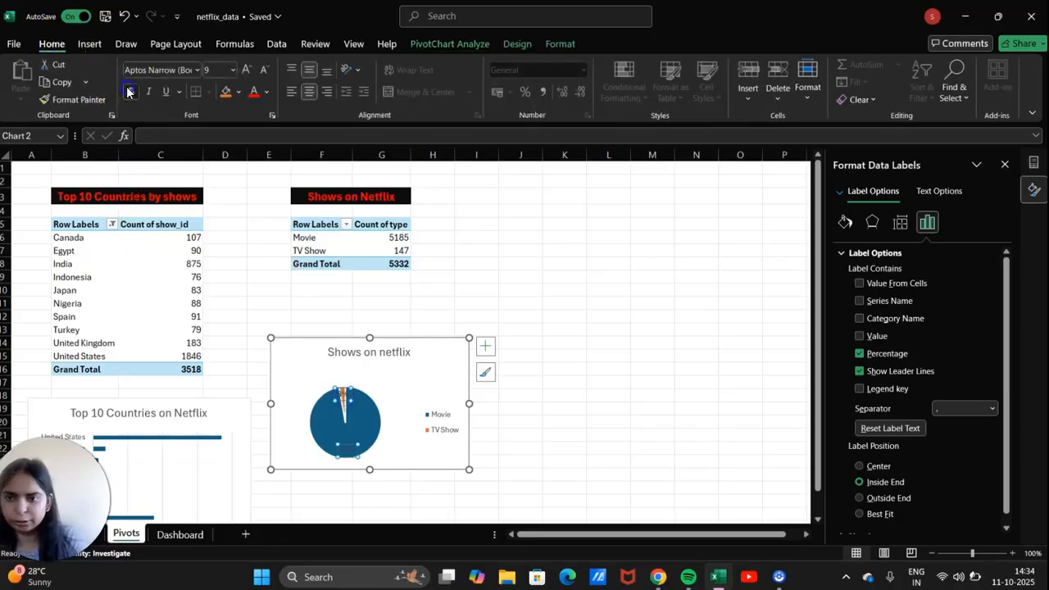
Give the Movie 97% label and the small TV Show label a new font colour.
left_click(348, 448)
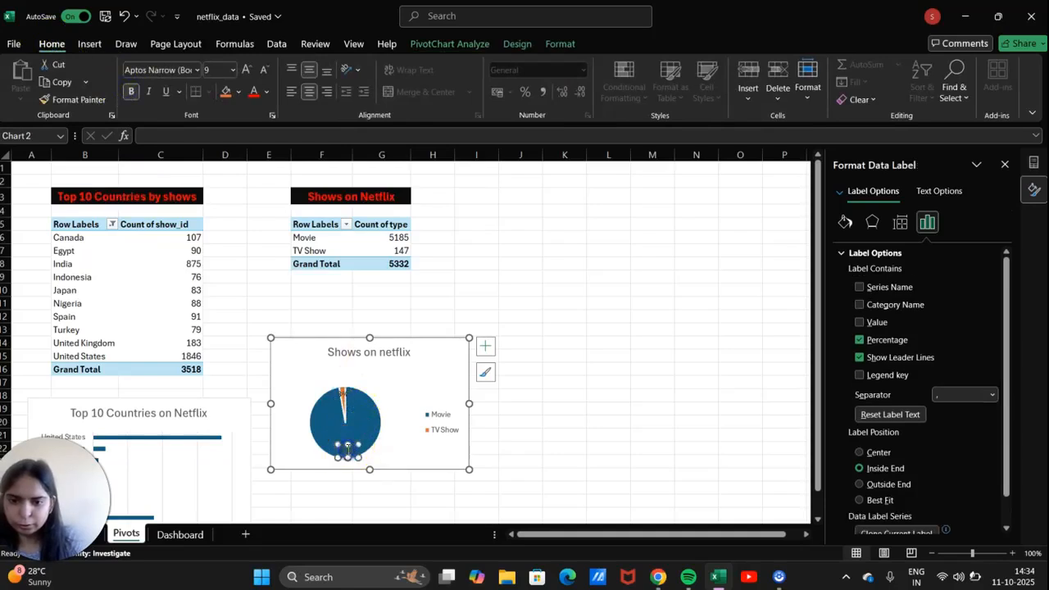
left_click(259, 98)
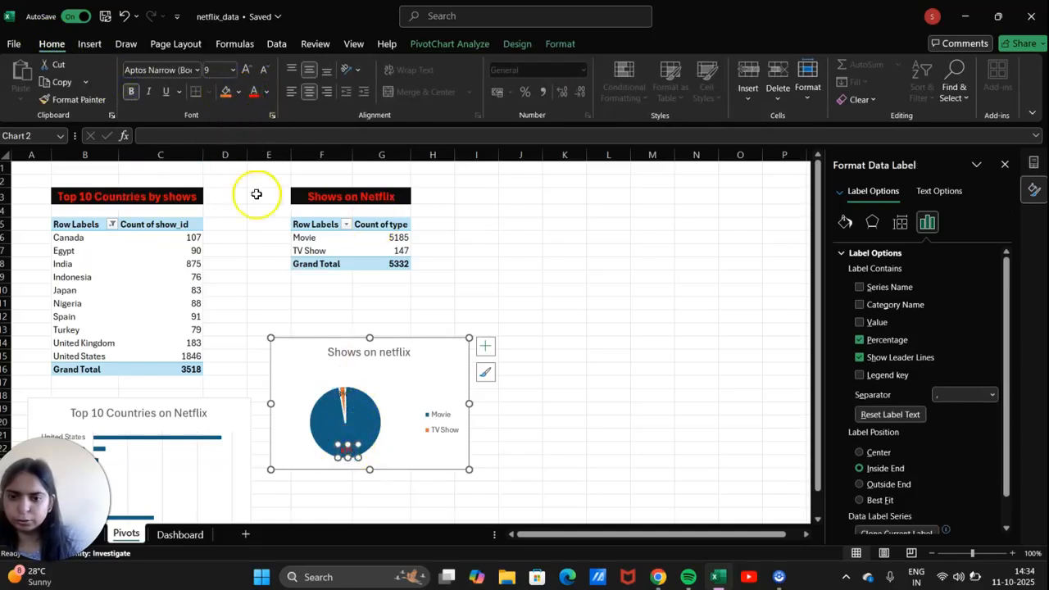
left_click(267, 92)
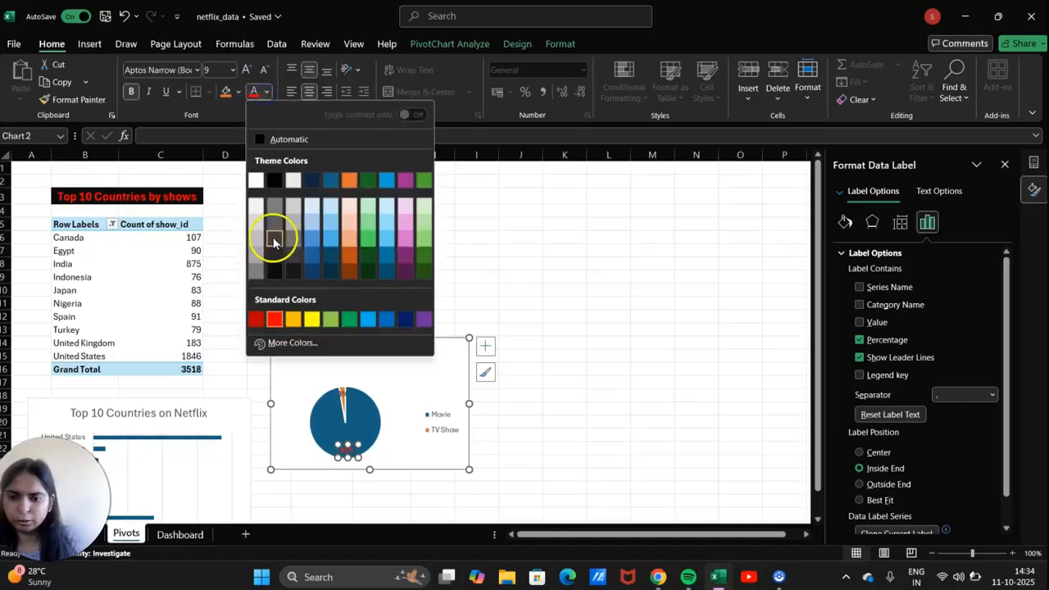
left_click(275, 271)
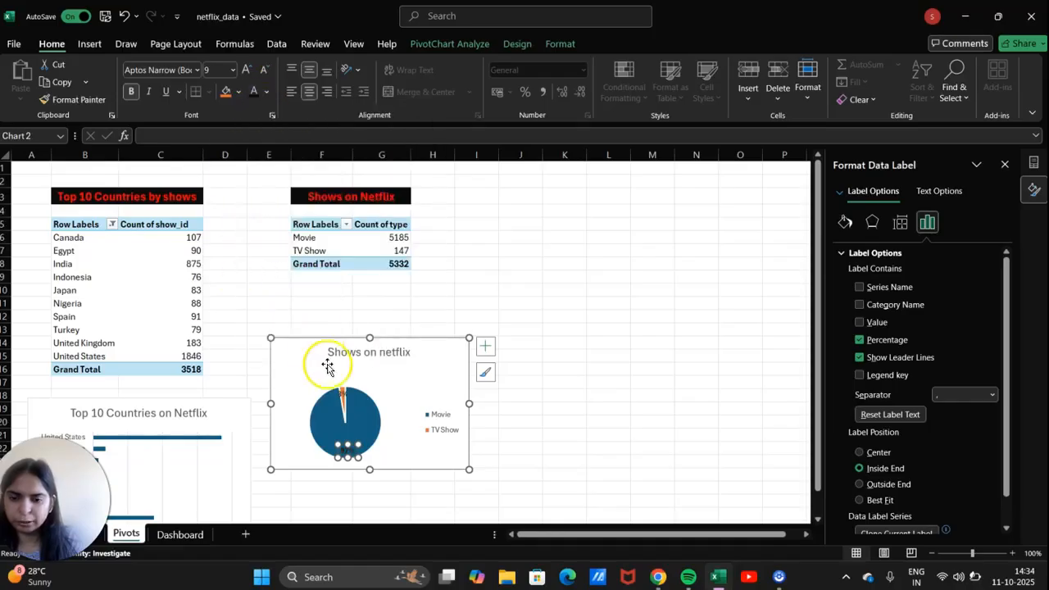
left_click(343, 392)
left_click(253, 92)
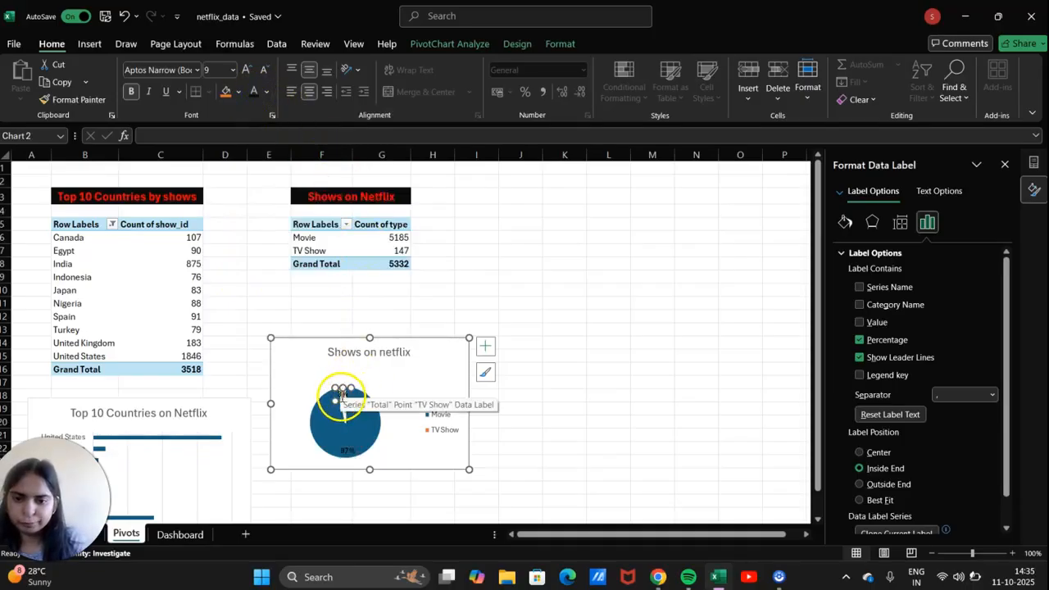
left_click(438, 311)
Select and copy the Shows on Netflix pivot table range F5:G8.
scroll(438, 311, "right", 1)
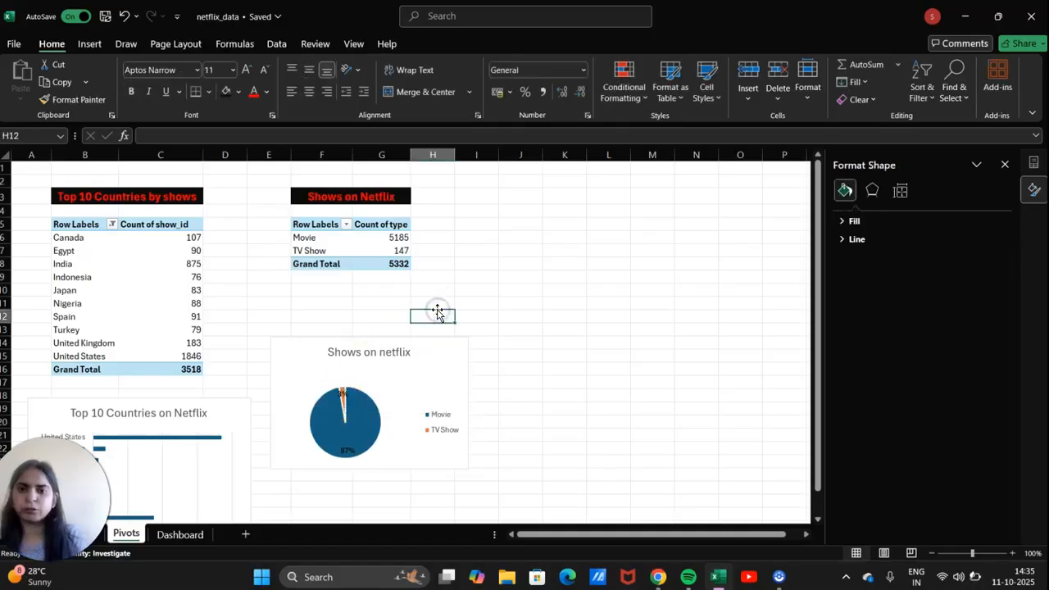
left_click(273, 222)
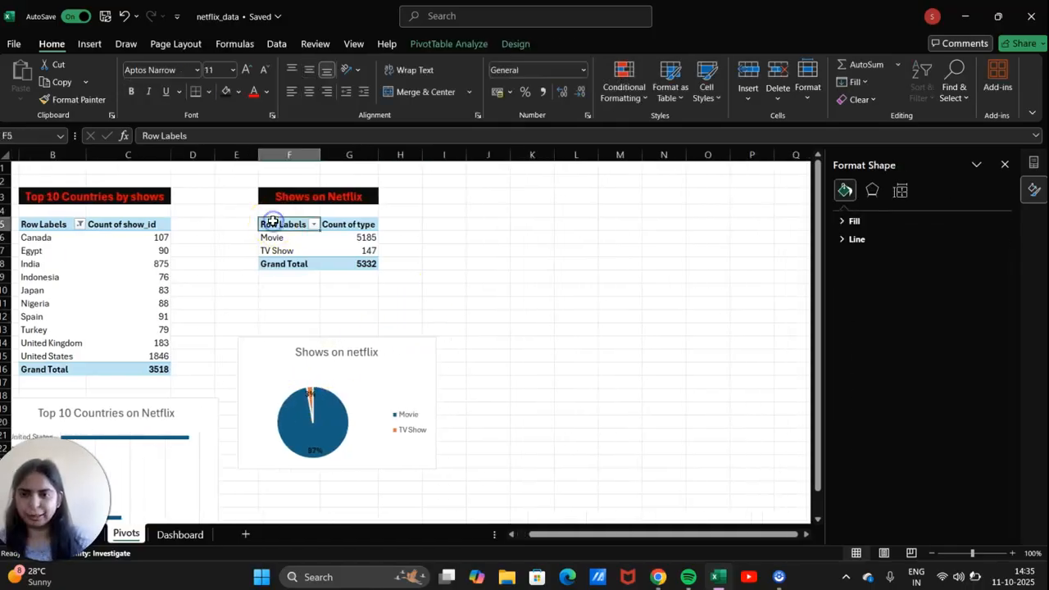
key("ctrl+a")
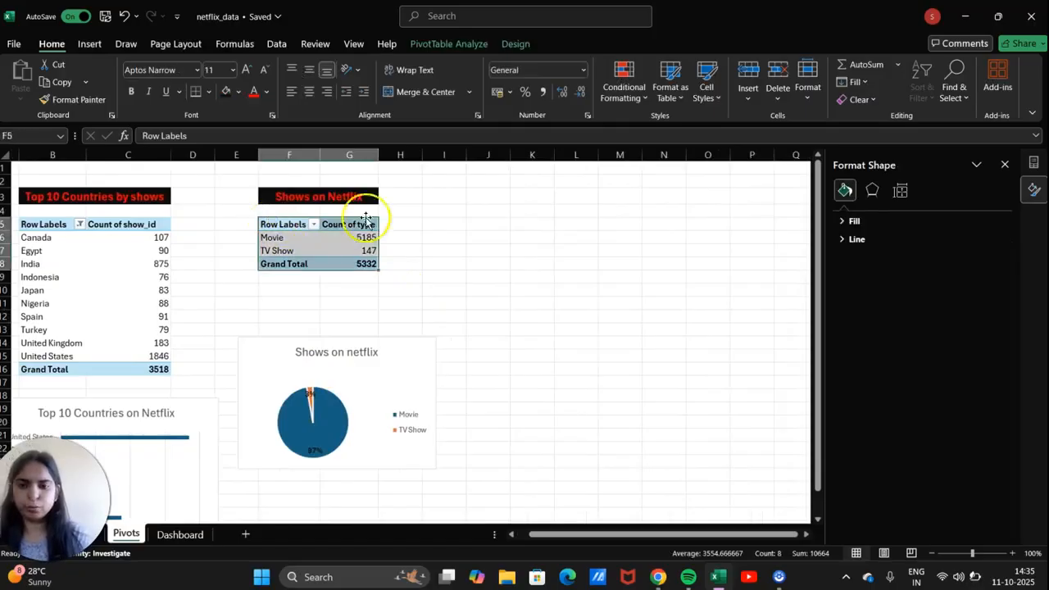
left_click(519, 225)
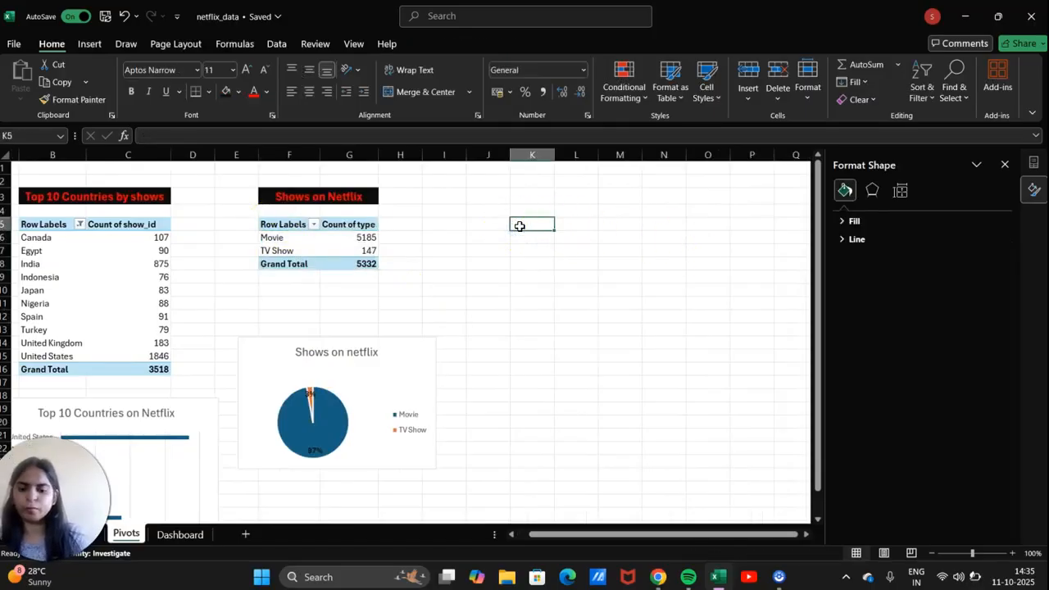
left_click(351, 226)
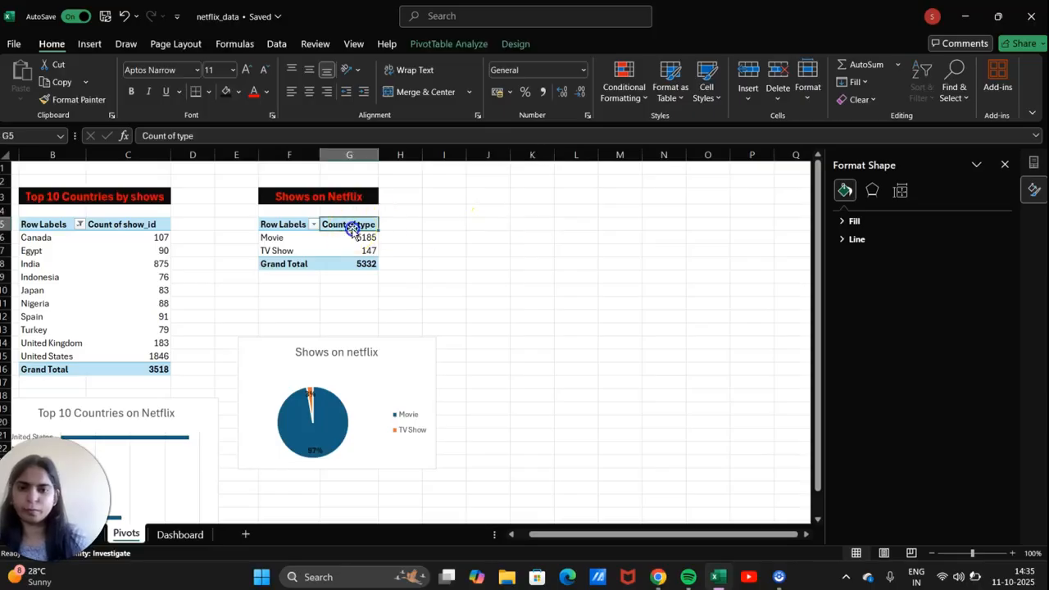
left_click(273, 224)
key("ctrl+shift+Down")
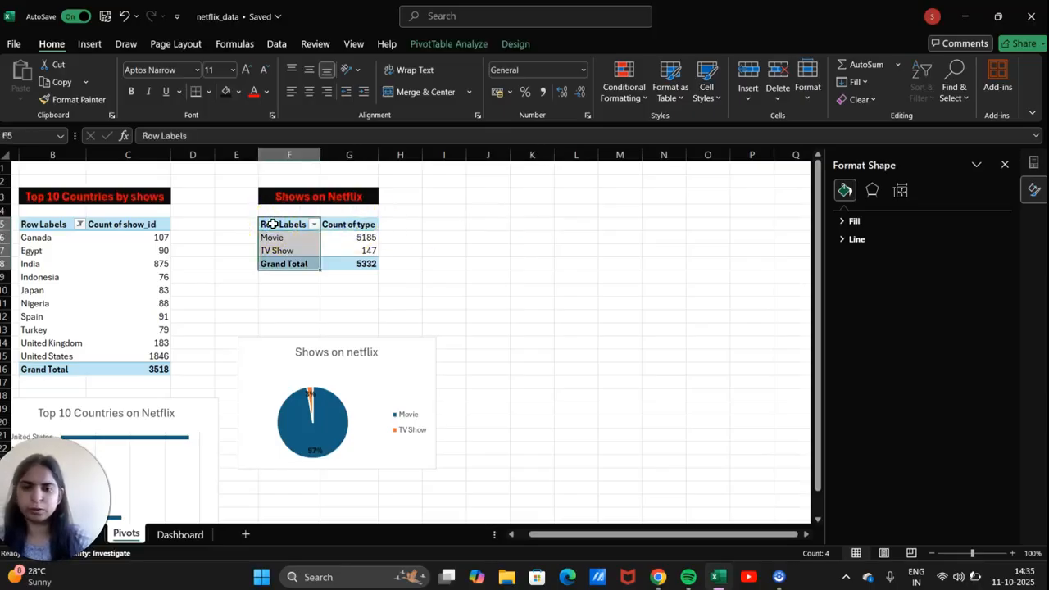
key("ctrl+shift+Right")
key("ctrl+c")
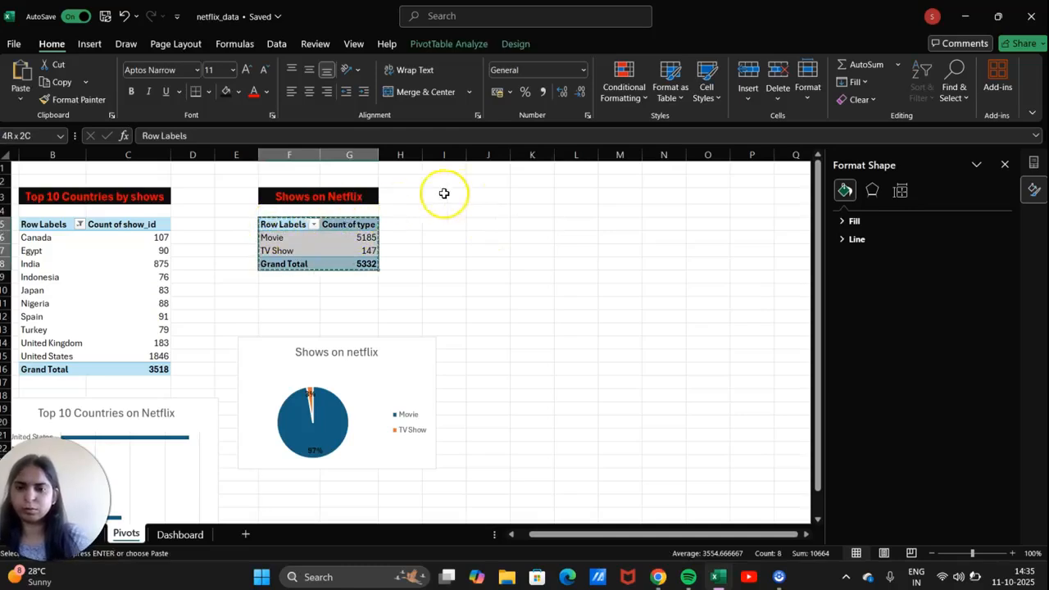
Paste the pivot copy at K4, undoing the detail sheet opened from the 147 count.
left_click(526, 213)
key("ctrl+v")
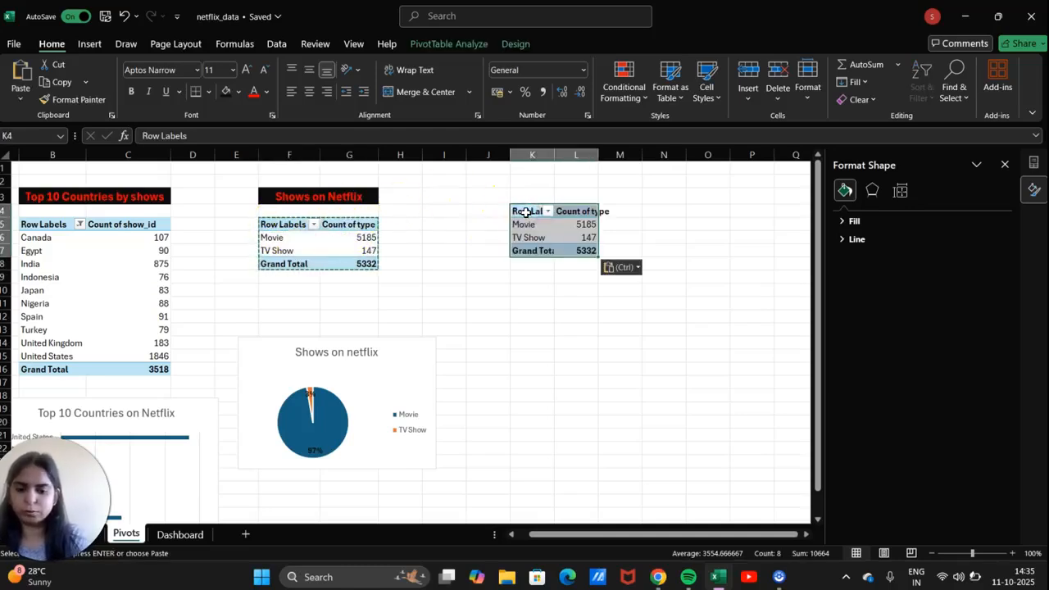
double_click(584, 237)
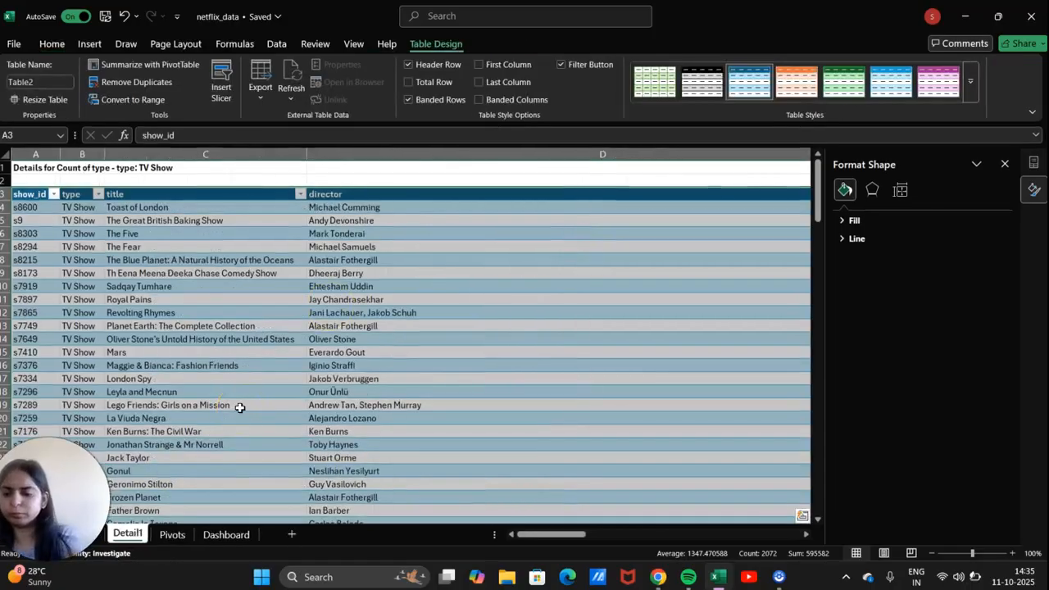
key("ctrl+z")
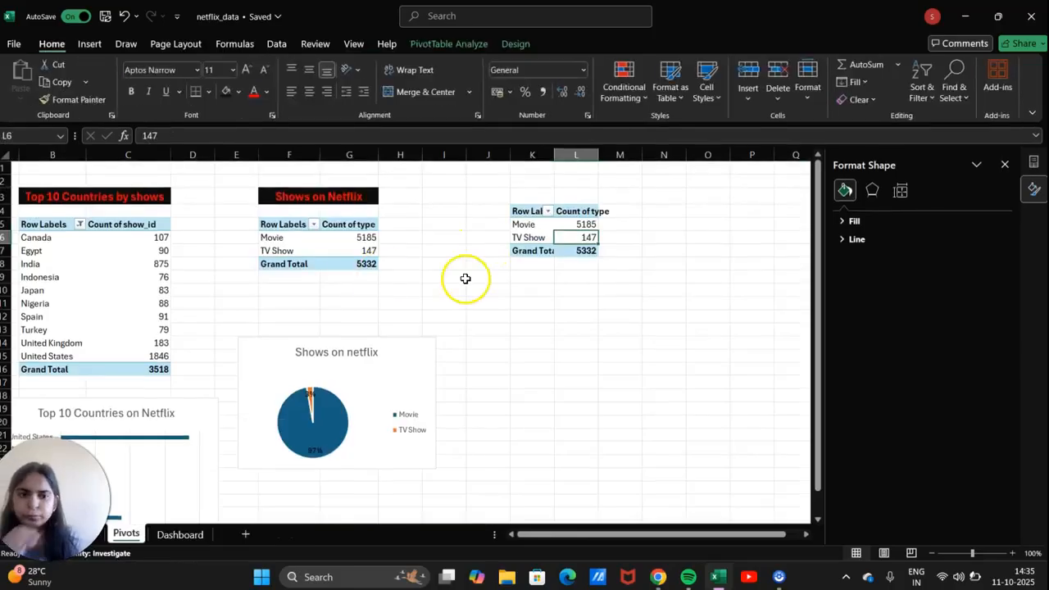
Remove type from the copied pivot's rows and Count of type from its values.
left_click(1005, 164)
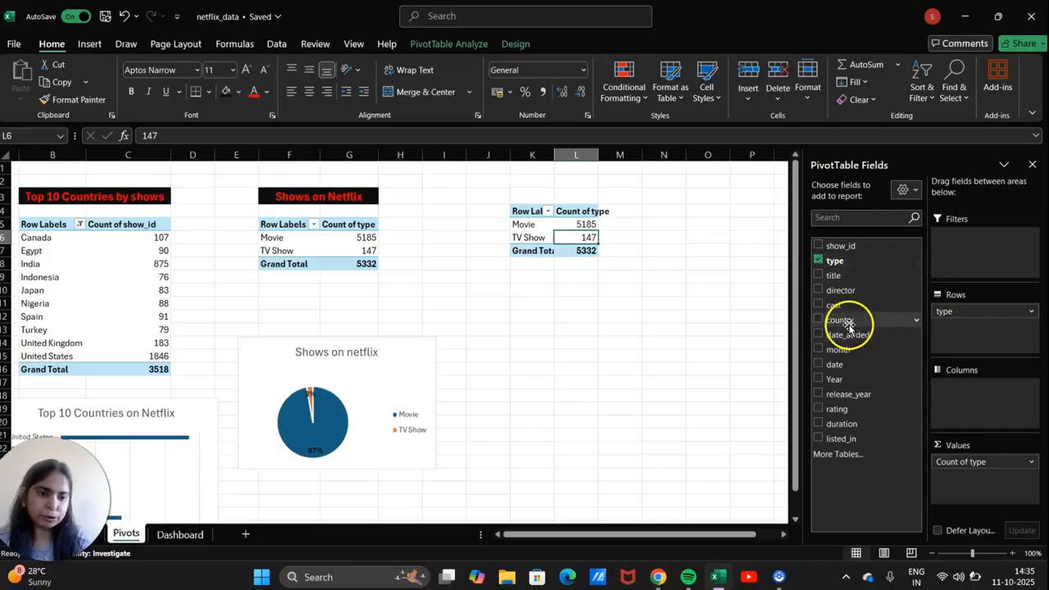
left_click_drag(973, 316, 857, 300)
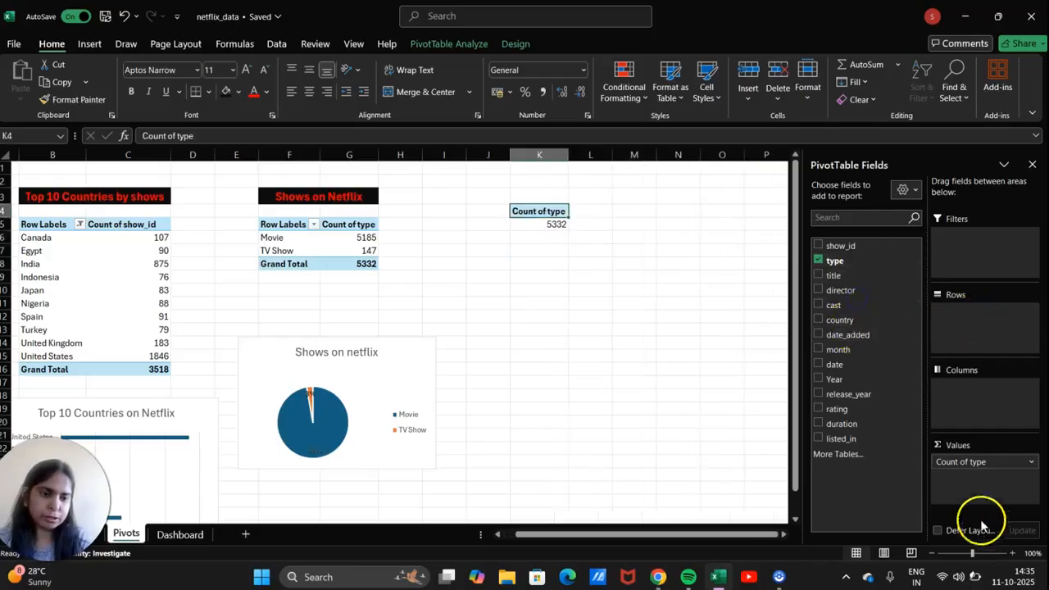
left_click_drag(979, 462, 969, 338)
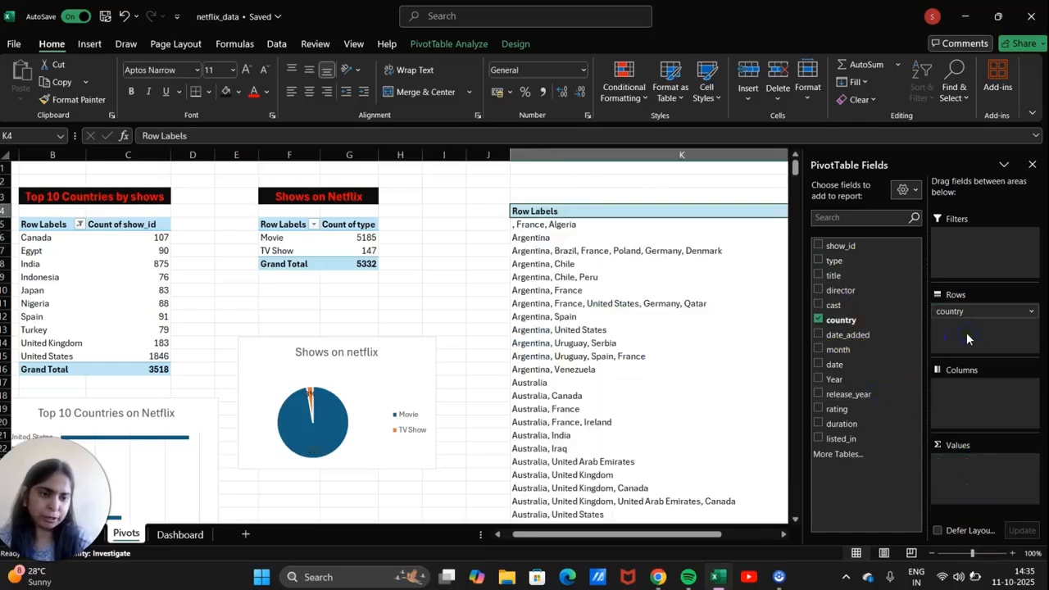
scroll(691, 305, "right", 4)
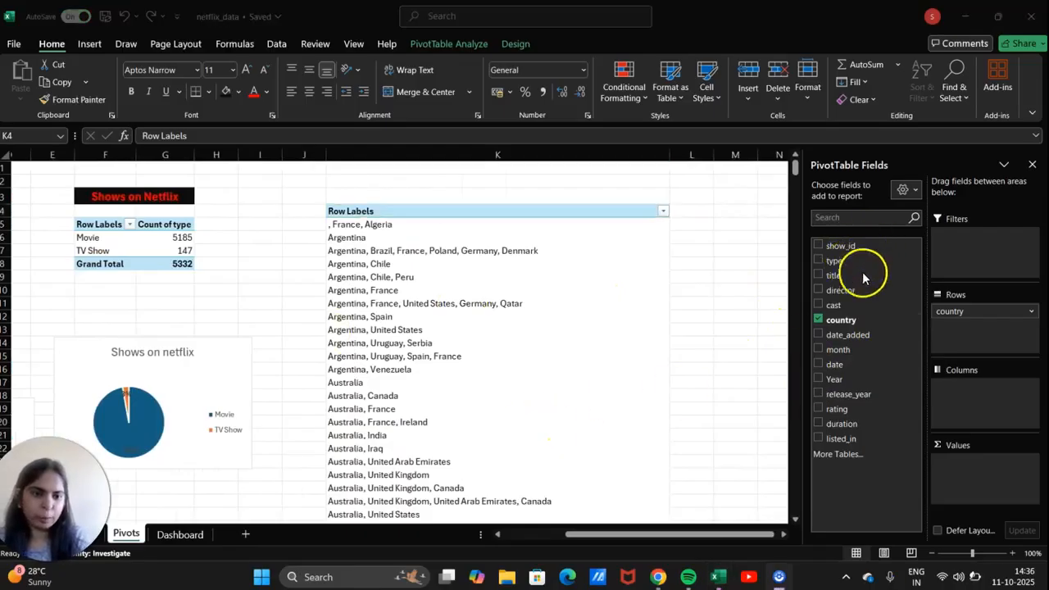
Put country in Rows and type in Columns, with Count of type in Values.
left_click_drag(836, 259, 946, 431)
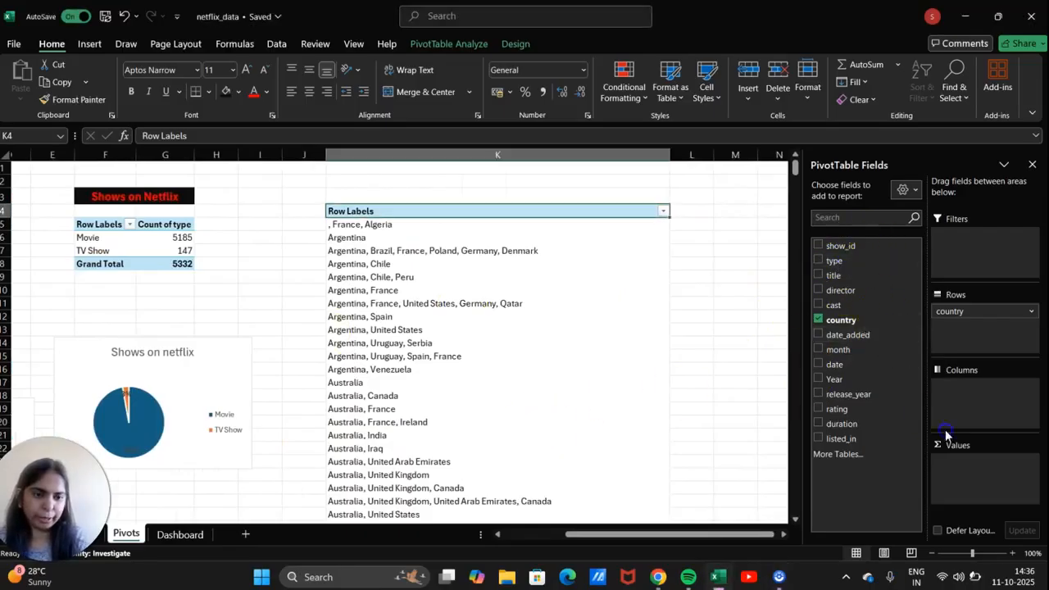
left_click(906, 316)
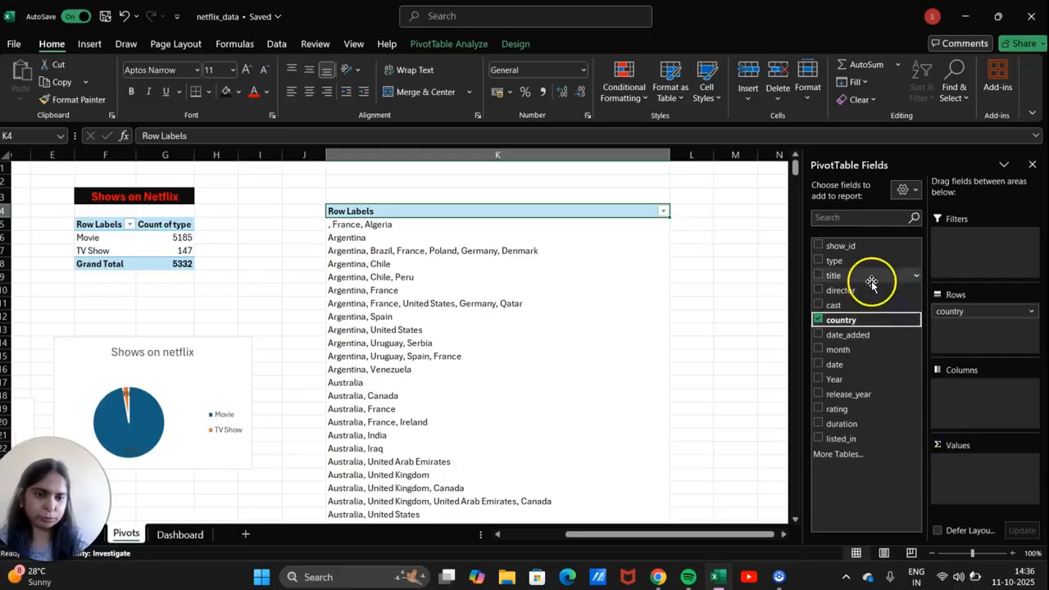
left_click_drag(855, 266, 990, 465)
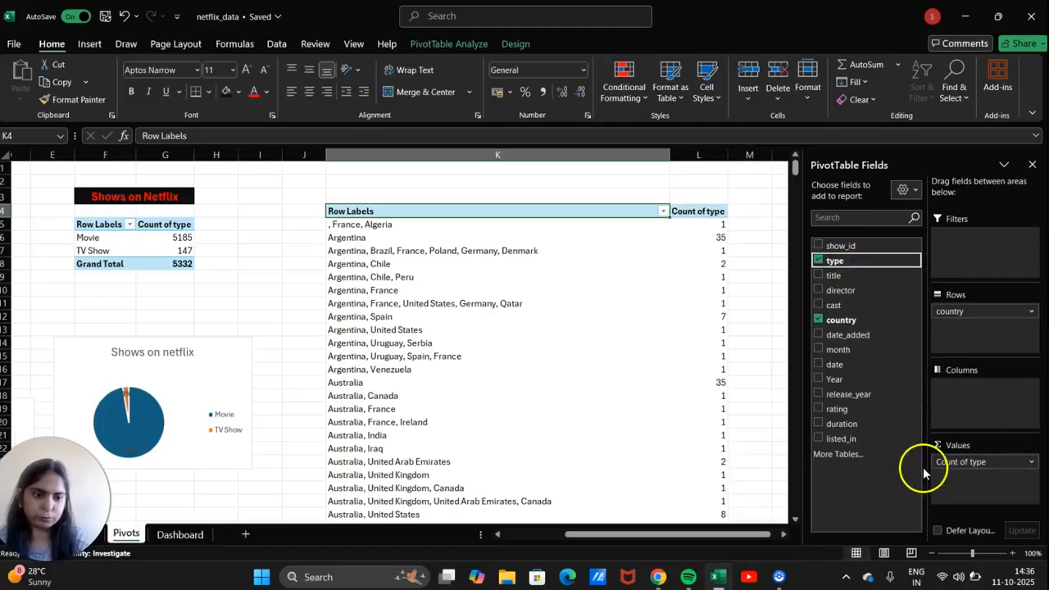
left_click_drag(865, 265, 883, 304)
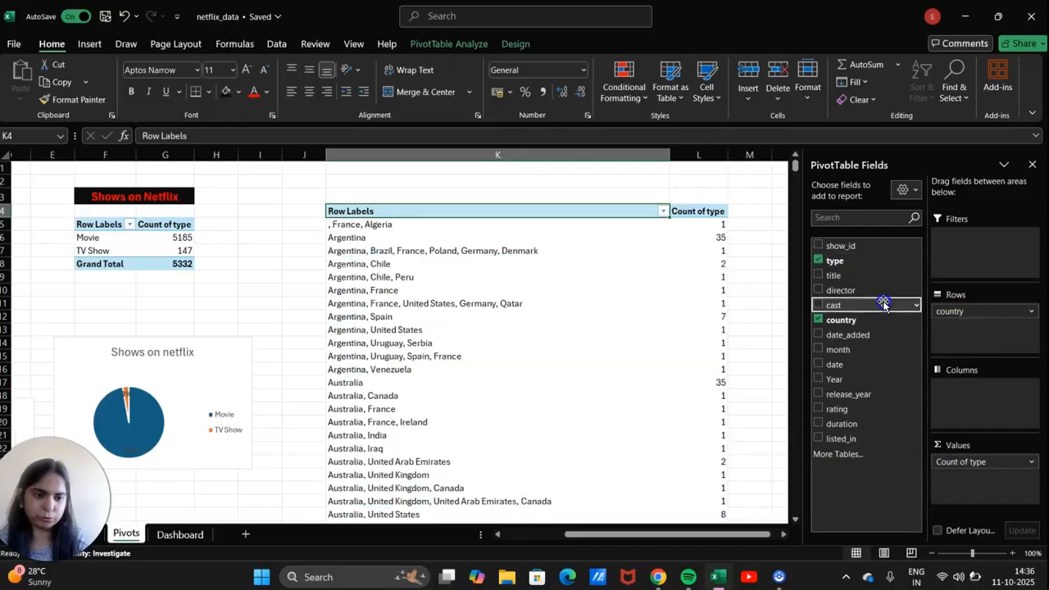
left_click_drag(972, 465, 984, 387)
scroll(656, 389, "right", 1)
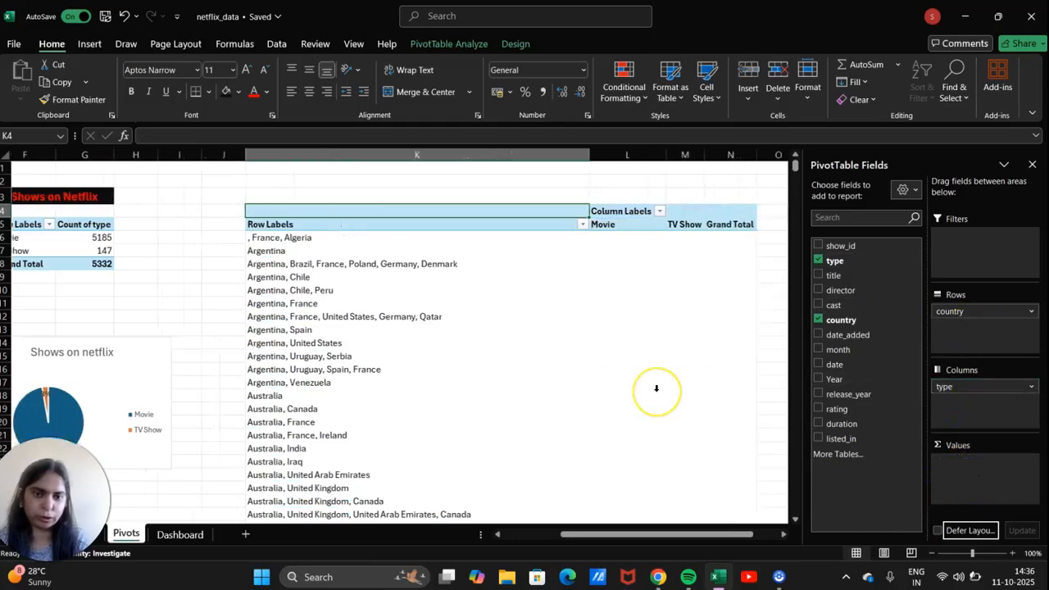
scroll(655, 388, "right", 1)
left_click(564, 356)
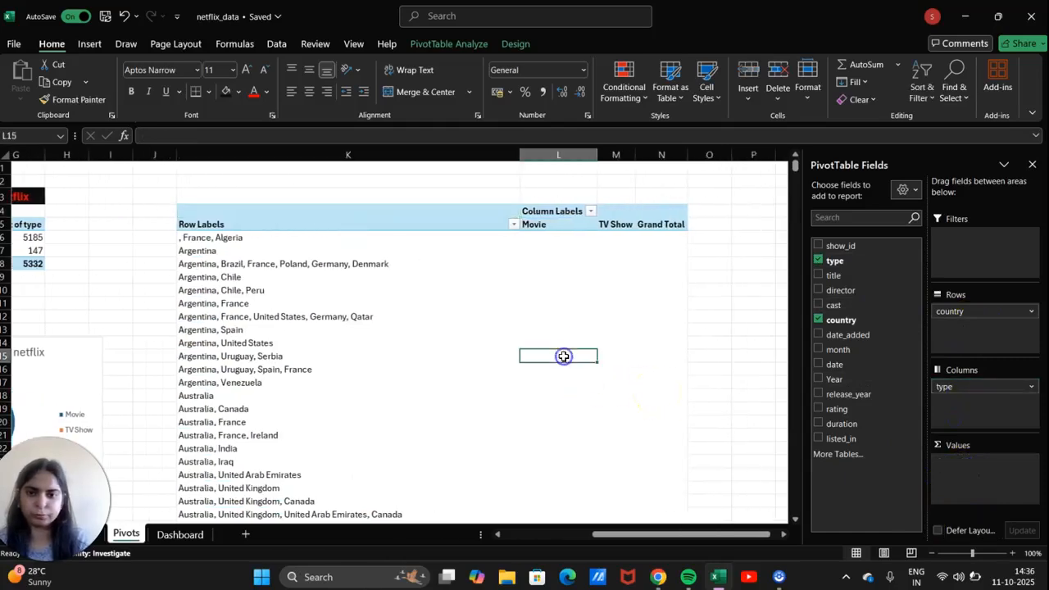
left_click(606, 314)
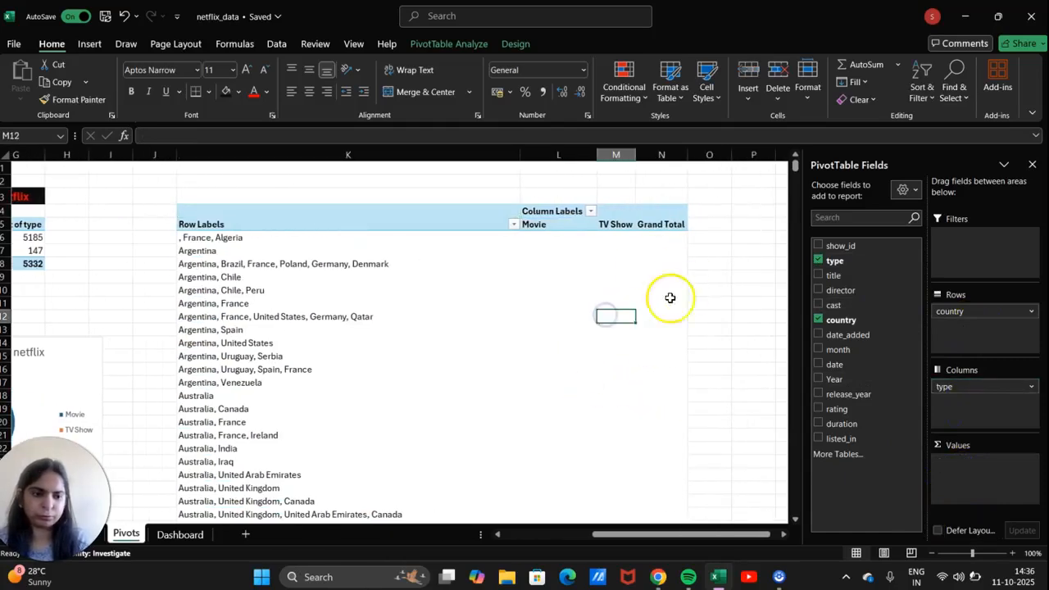
left_click_drag(850, 261, 961, 465)
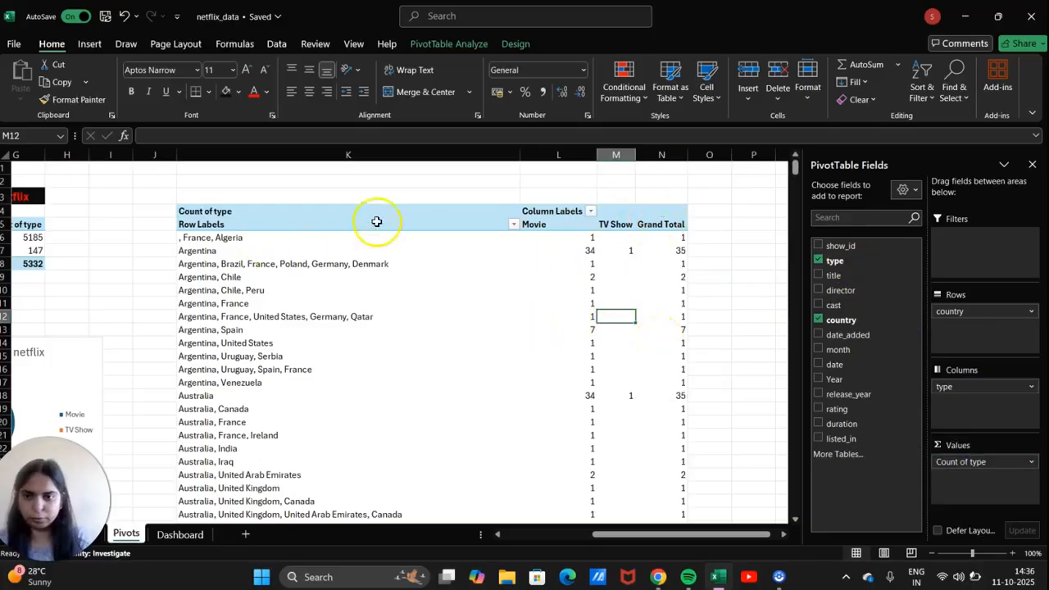
Apply a Value Filter keeping the Top 10 country items by Count of type.
left_click(514, 226)
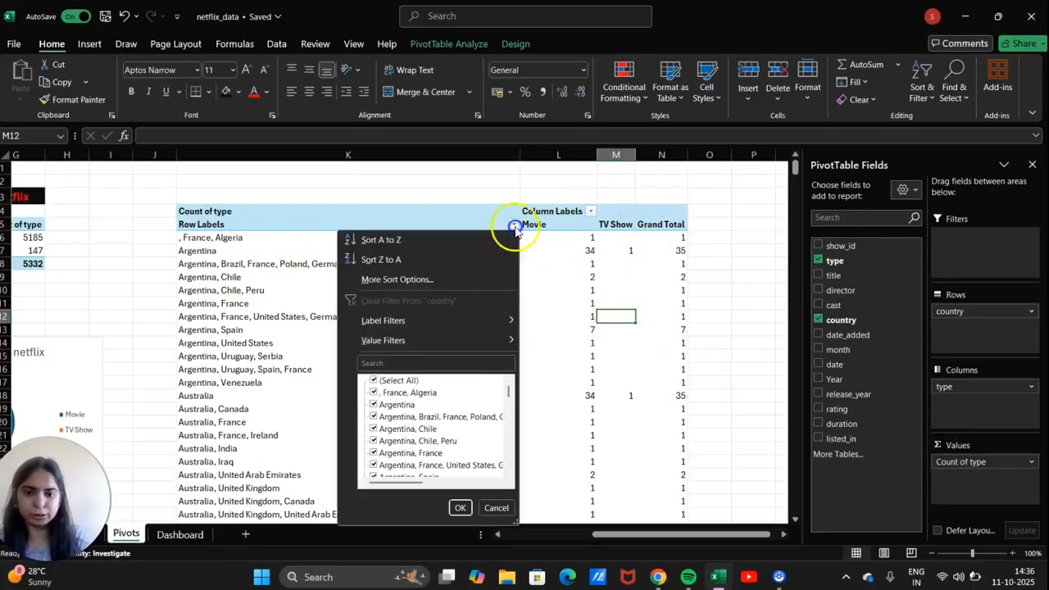
left_click(403, 340)
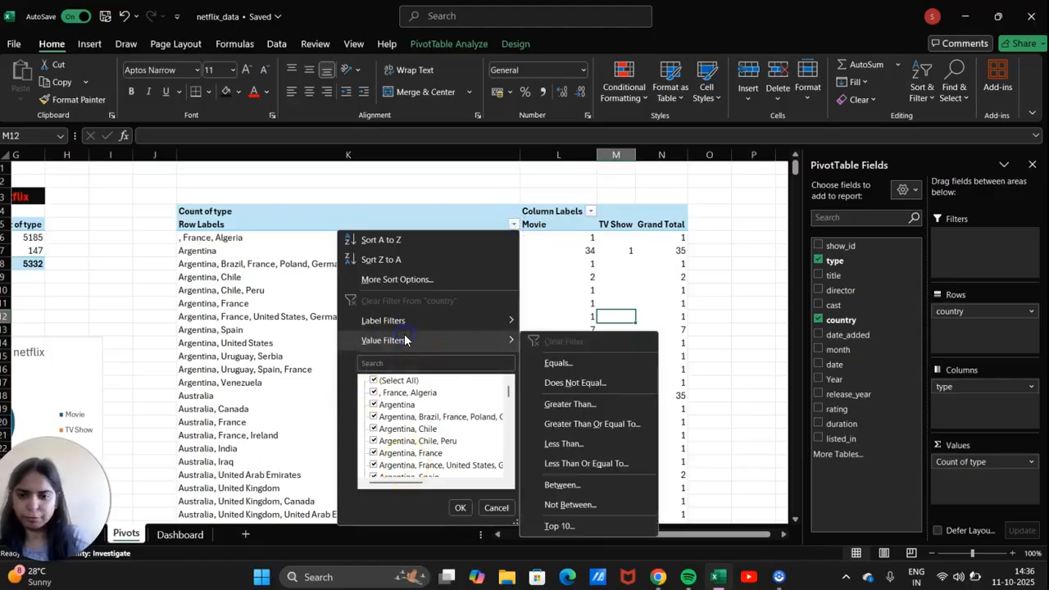
left_click(588, 525)
left_click(368, 285)
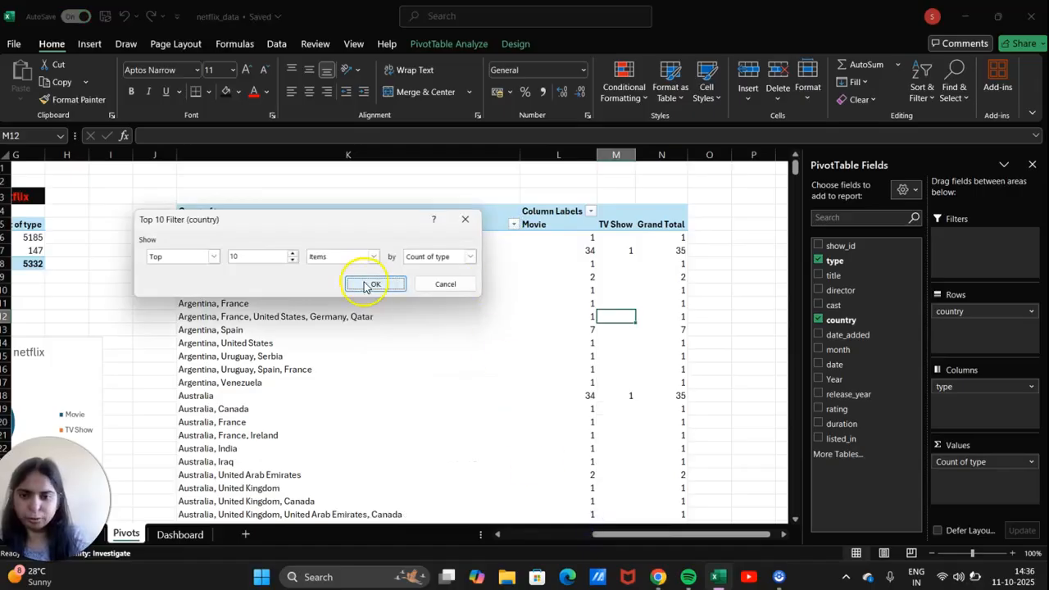
scroll(351, 273, "left", 2)
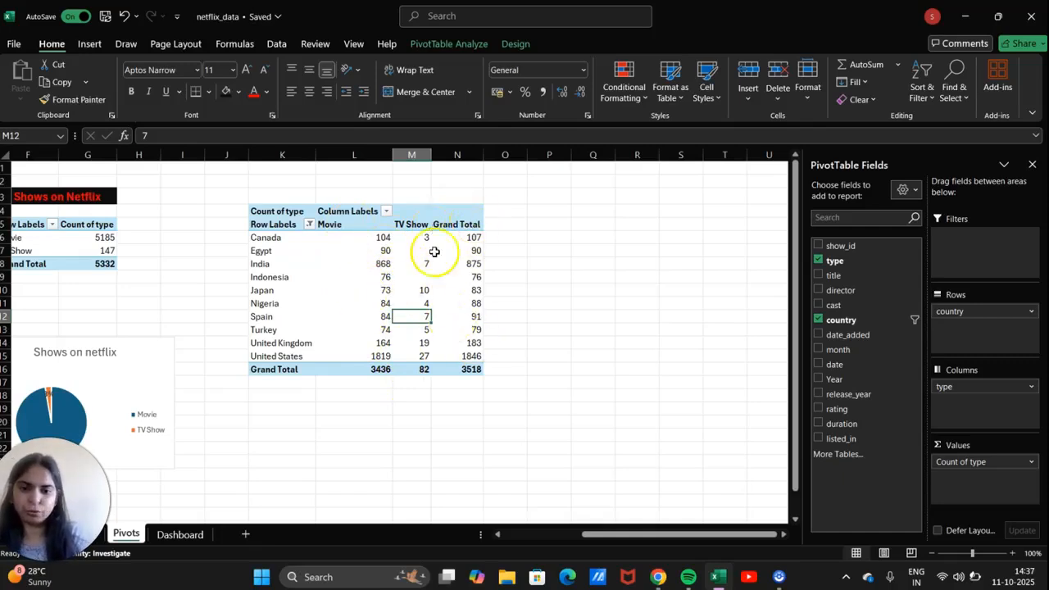
Insert a Stacked Column pivot chart of the top 10 countries' Movie and TV Show counts.
left_click(279, 237)
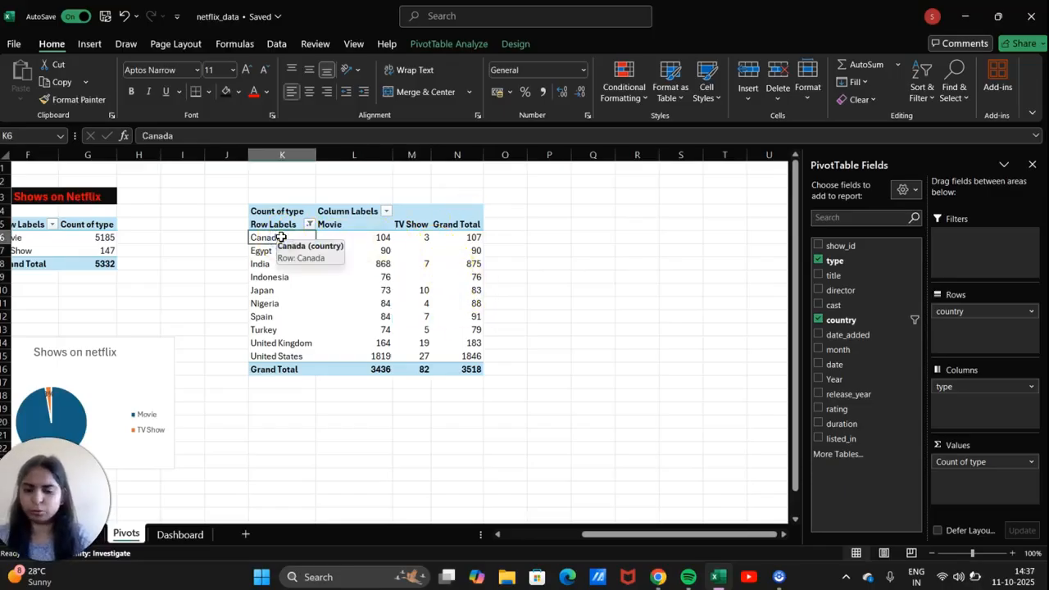
key("shift+Right")
key("shift+Right")
key("shift+Down")
key("shift+Down")
key("shift+Down")
key("shift+Down")
key("shift+Down")
key("shift+Down")
key("shift+Down")
key("shift+Down")
key("shift+Down")
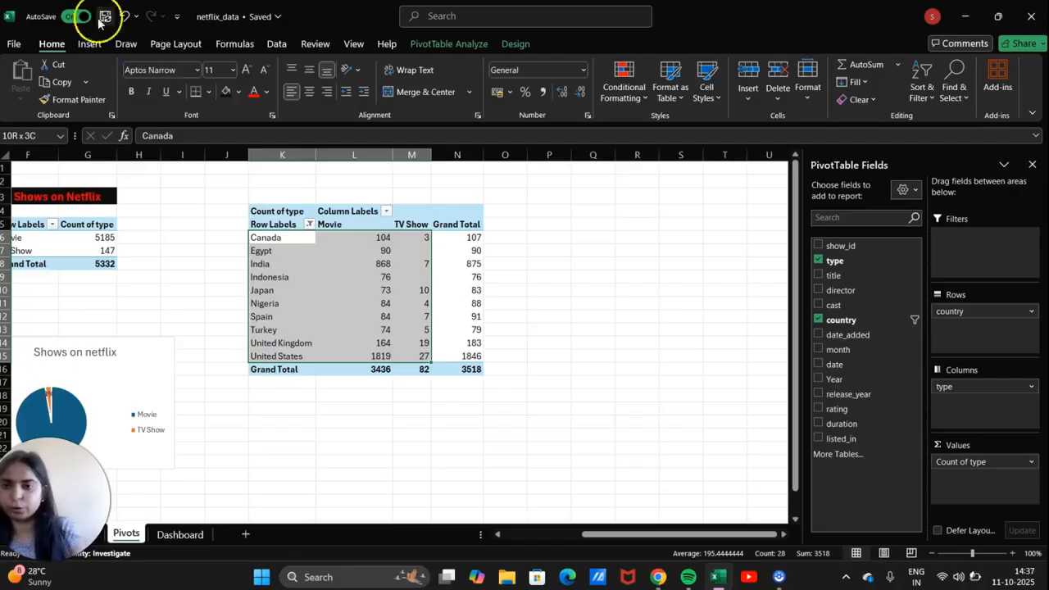
left_click(90, 43)
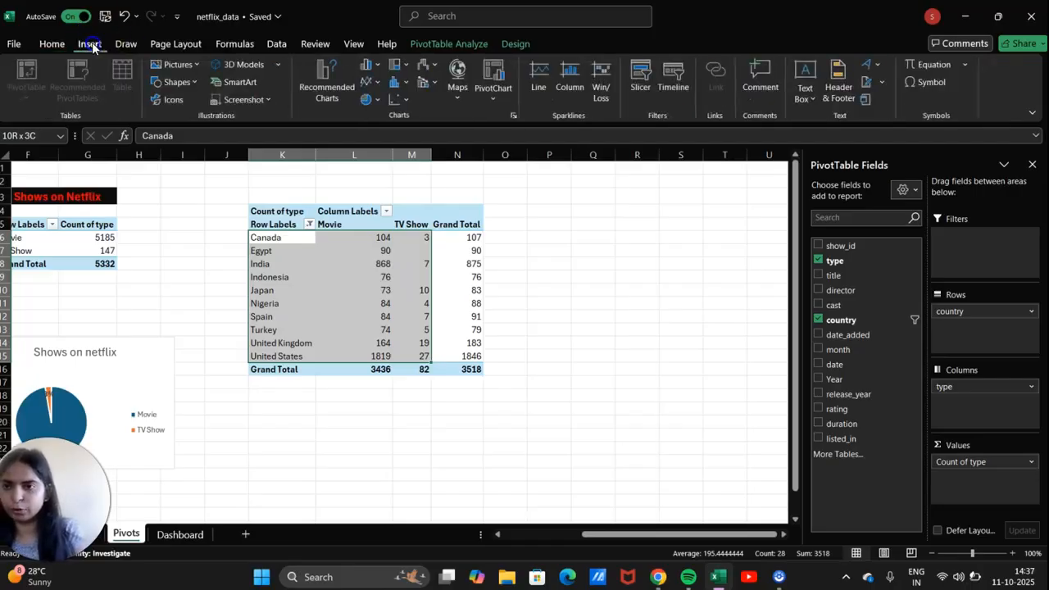
left_click(514, 116)
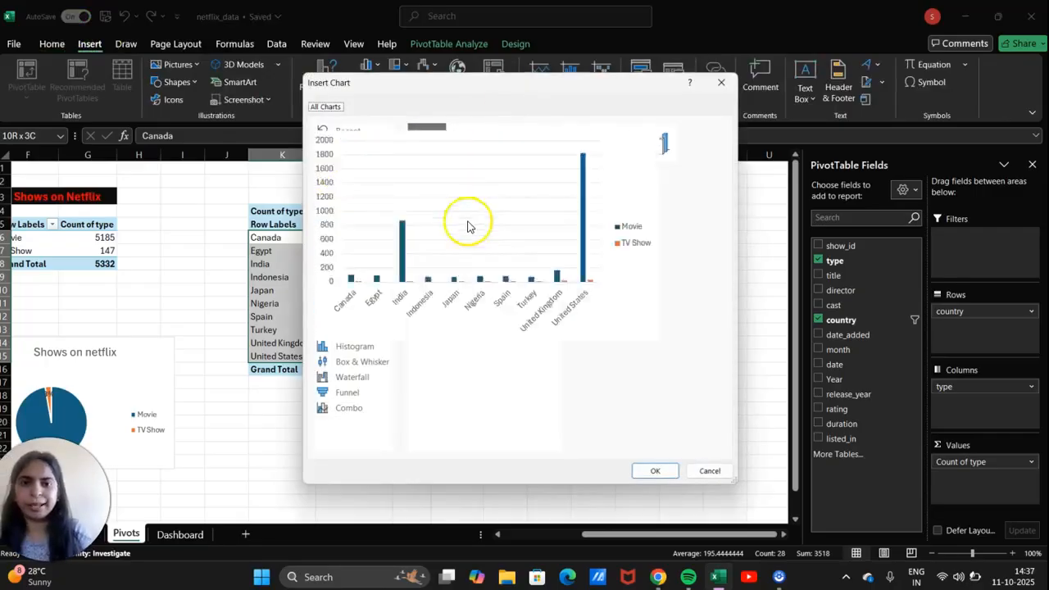
mouse_move(447, 212)
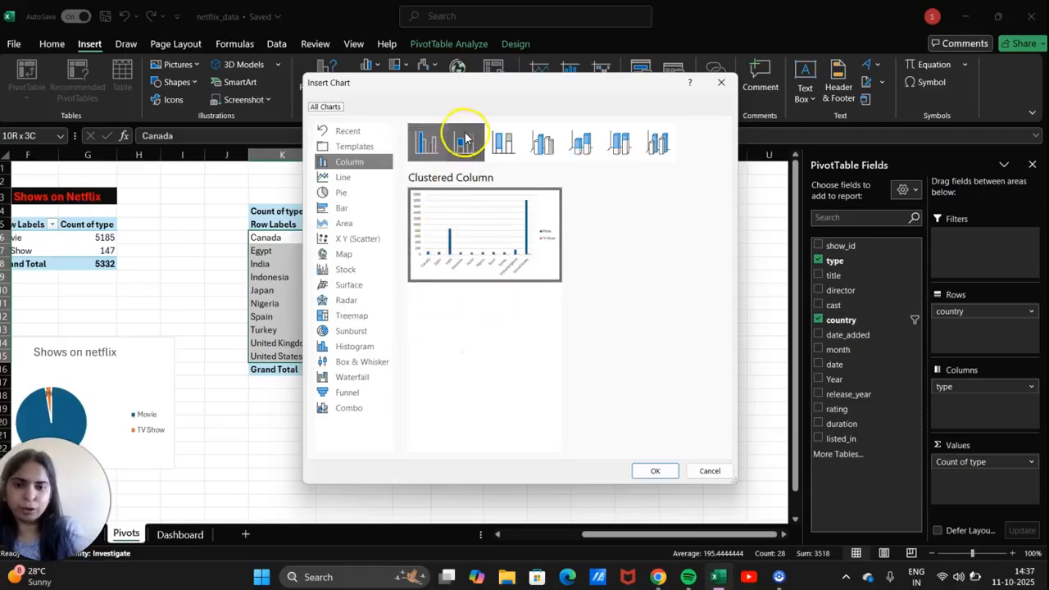
left_click(464, 141)
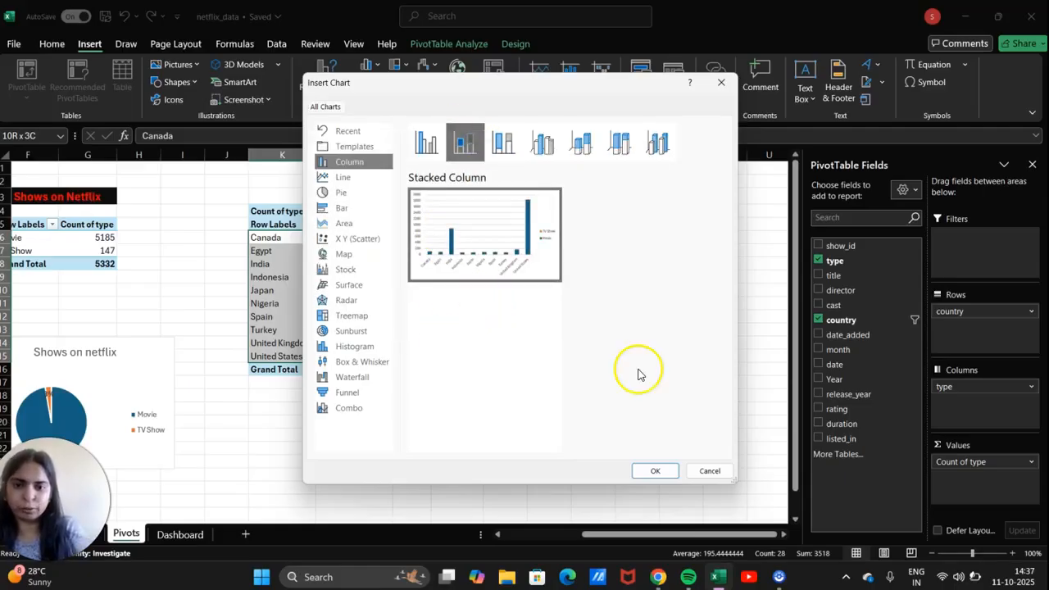
left_click(655, 471)
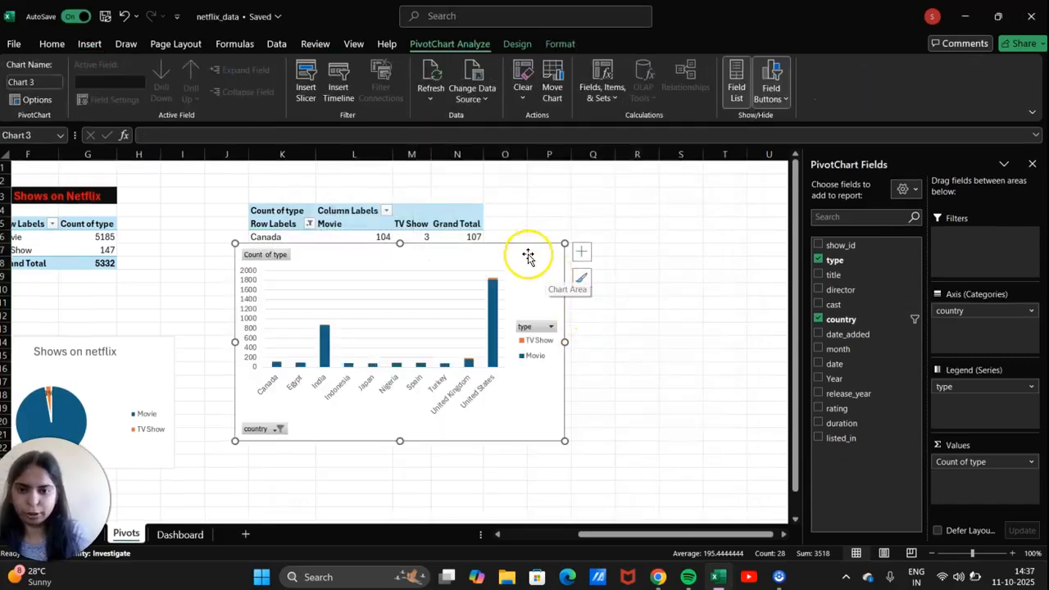
Move the stacked chart below the pivot table and hide all its field buttons.
left_click_drag(527, 260, 526, 404)
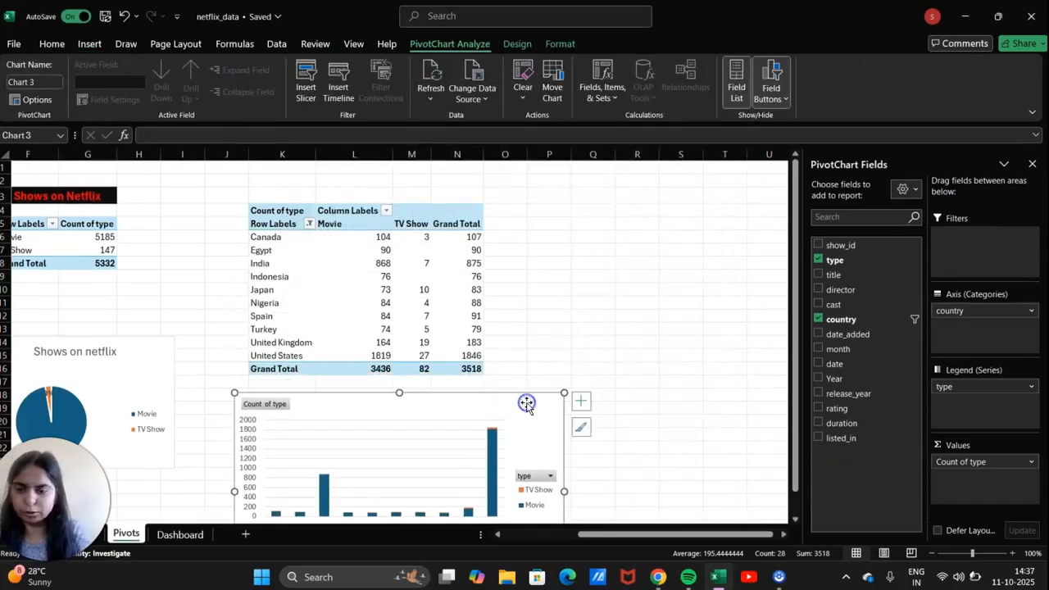
scroll(527, 404, "down", 2)
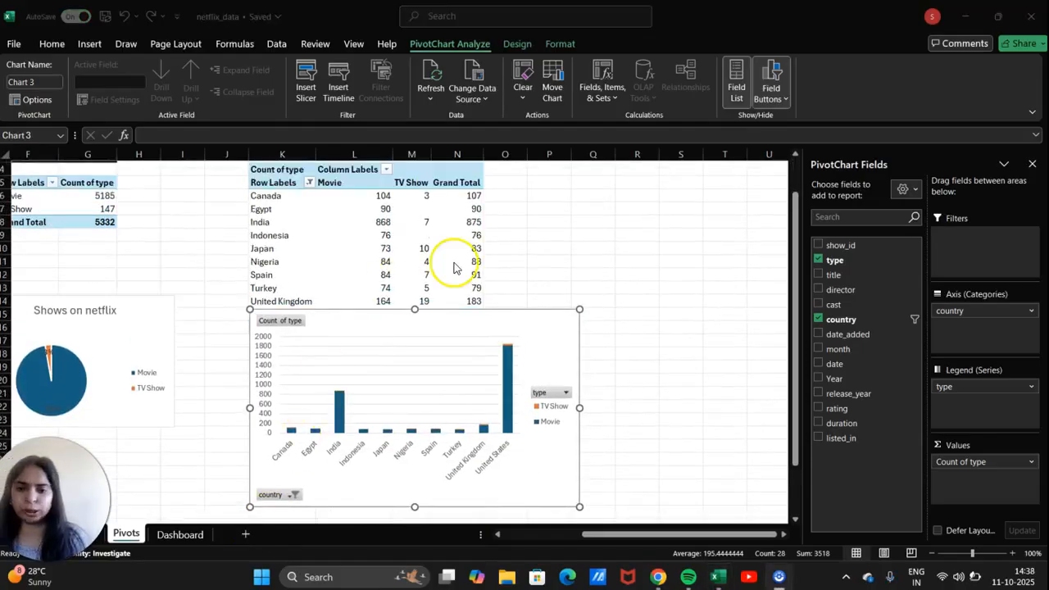
left_click(786, 99)
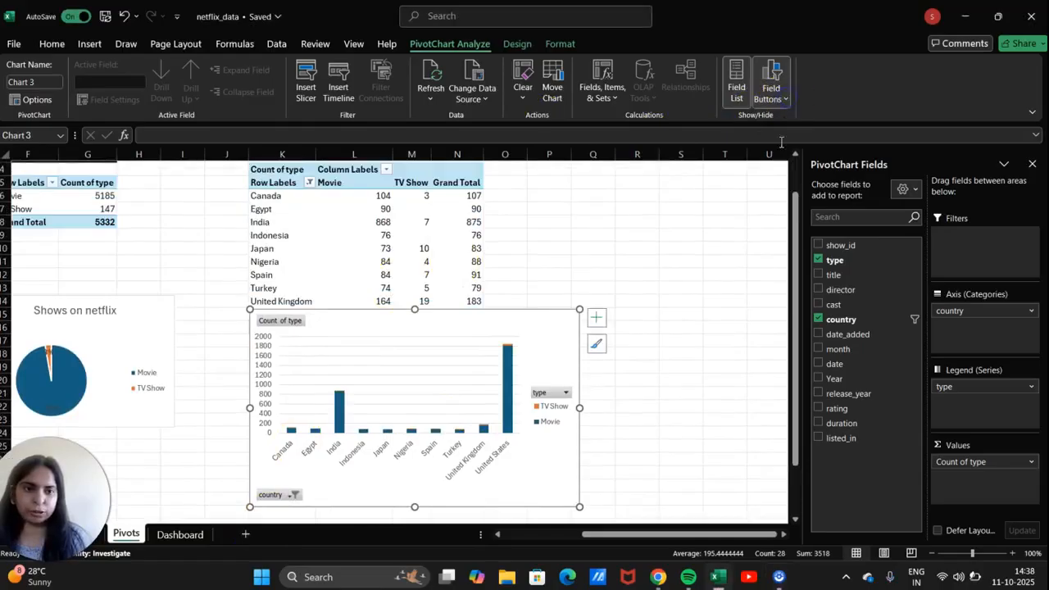
left_click(773, 93)
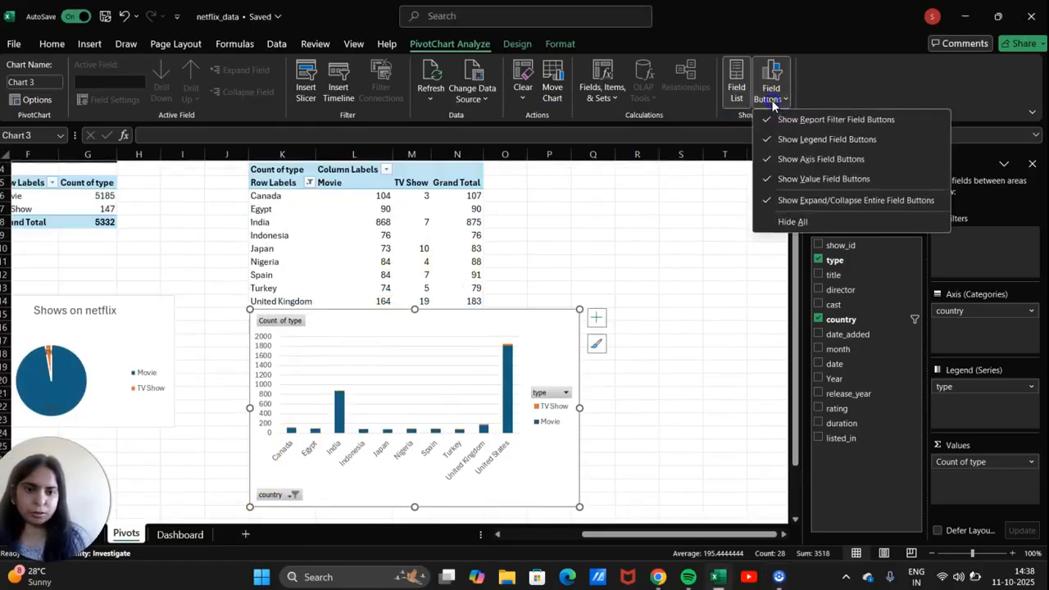
left_click(789, 223)
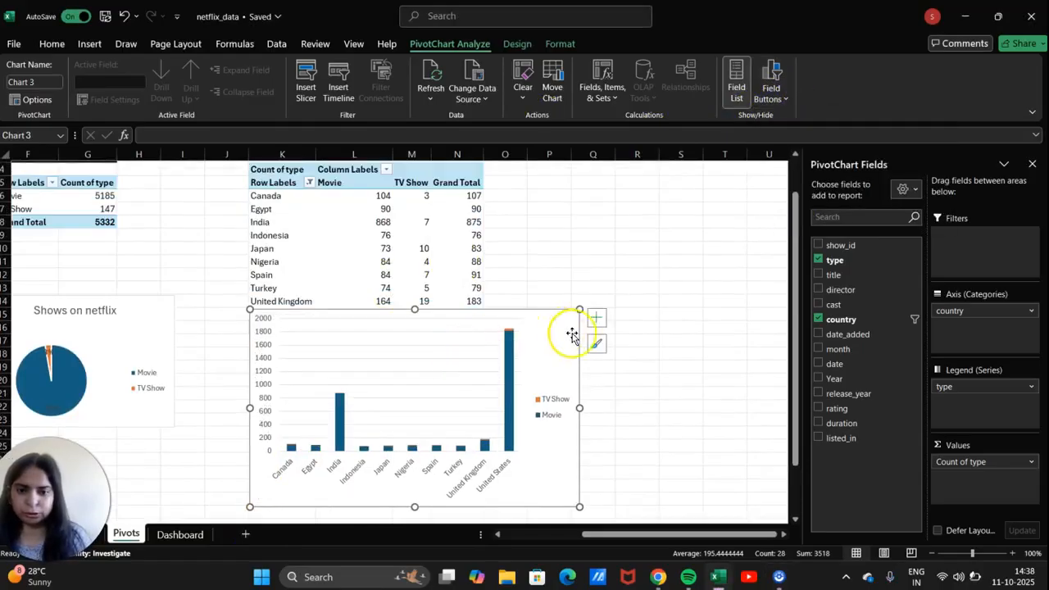
Add a chart title reading 'Top 10 Countries'.
left_click(596, 318)
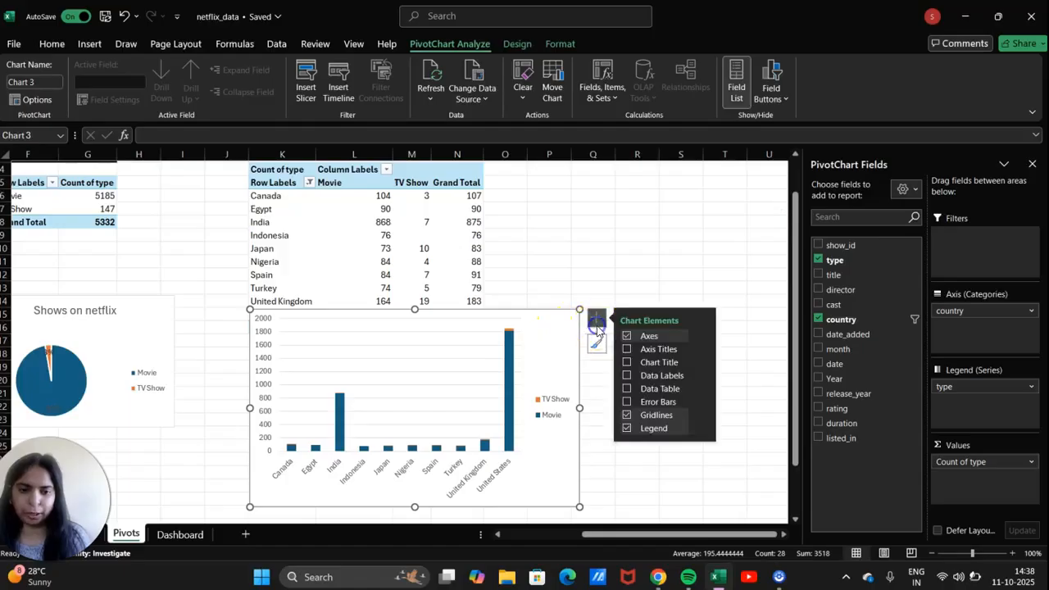
left_click(641, 363)
left_click(420, 323)
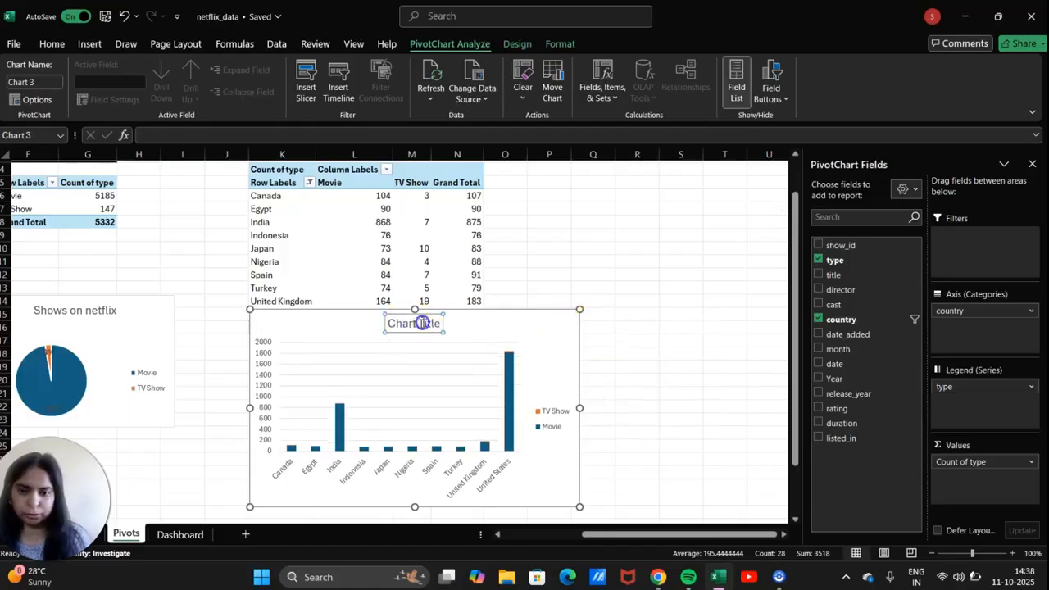
triple_click(433, 325)
key("BackSpace")
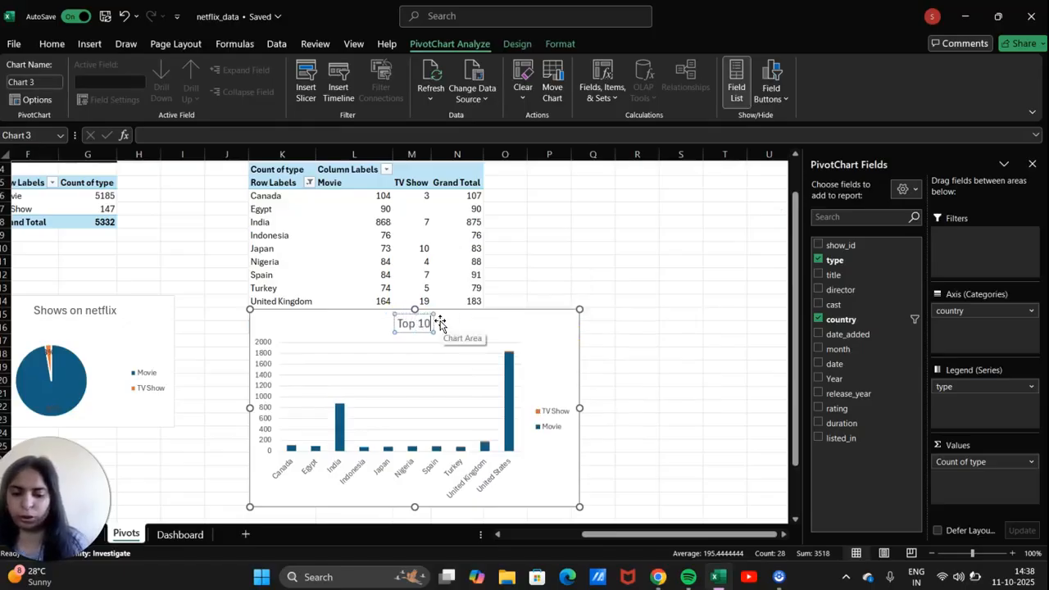
type("Top 10 Countries")
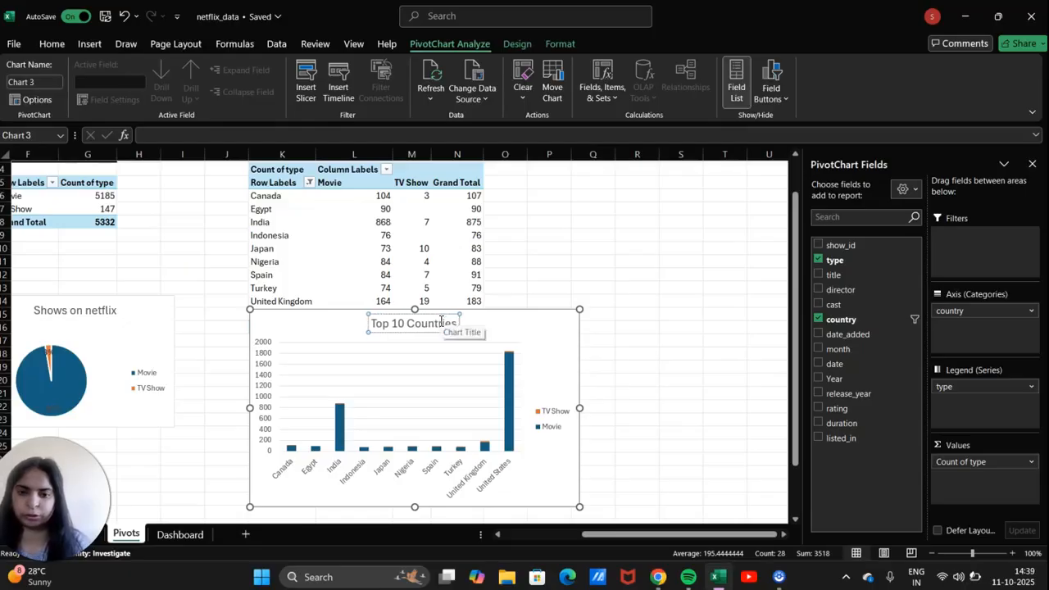
left_click(608, 281)
Resize the Top 10 Countries chart to be narrower.
left_click(549, 325)
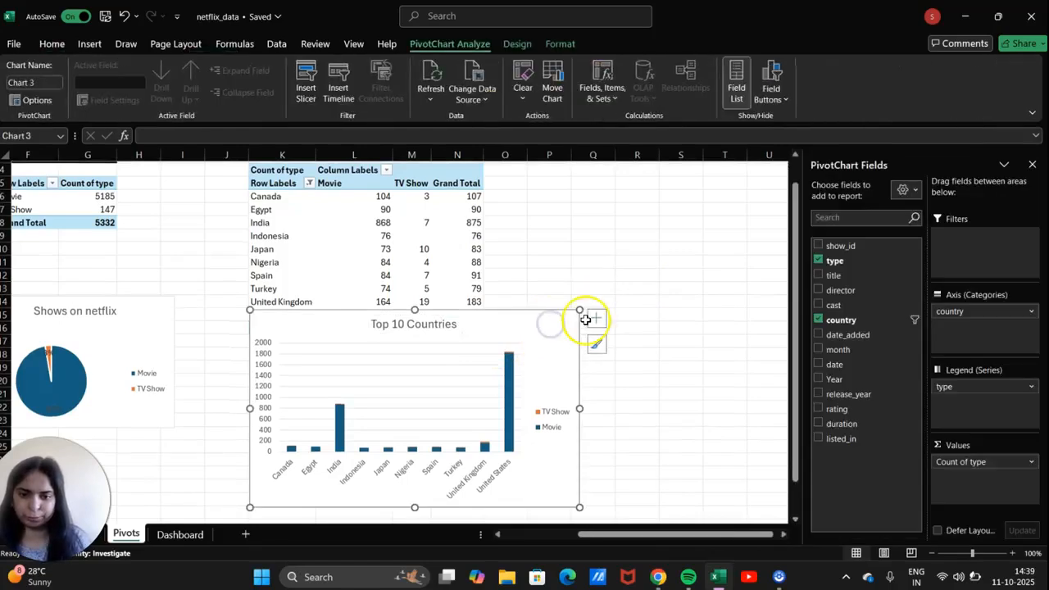
left_click_drag(580, 309, 448, 397)
scroll(448, 397, "up", 1)
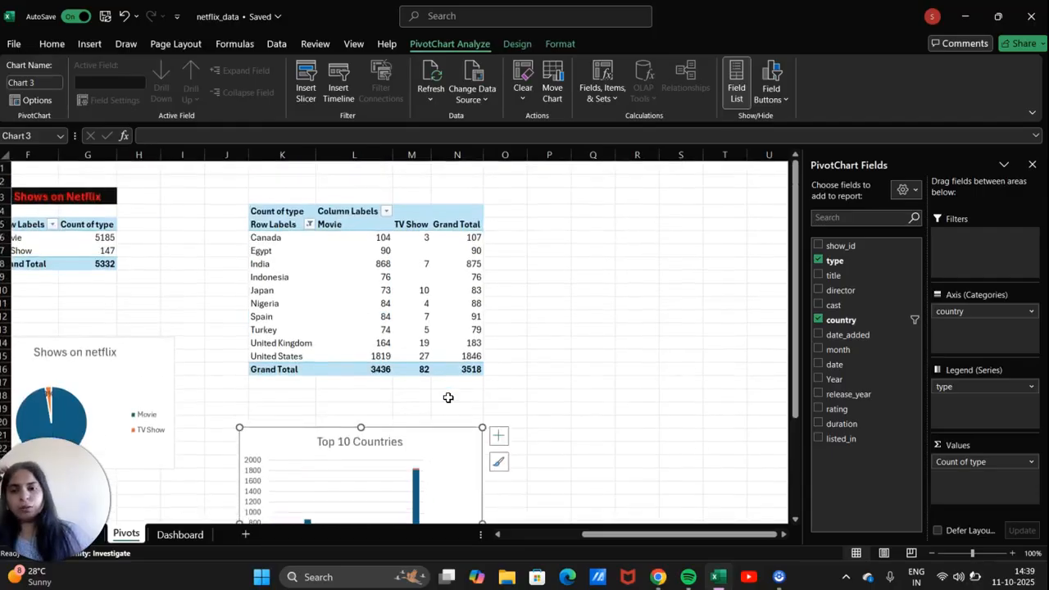
scroll(303, 190, "left", 3)
scroll(304, 190, "right", 3)
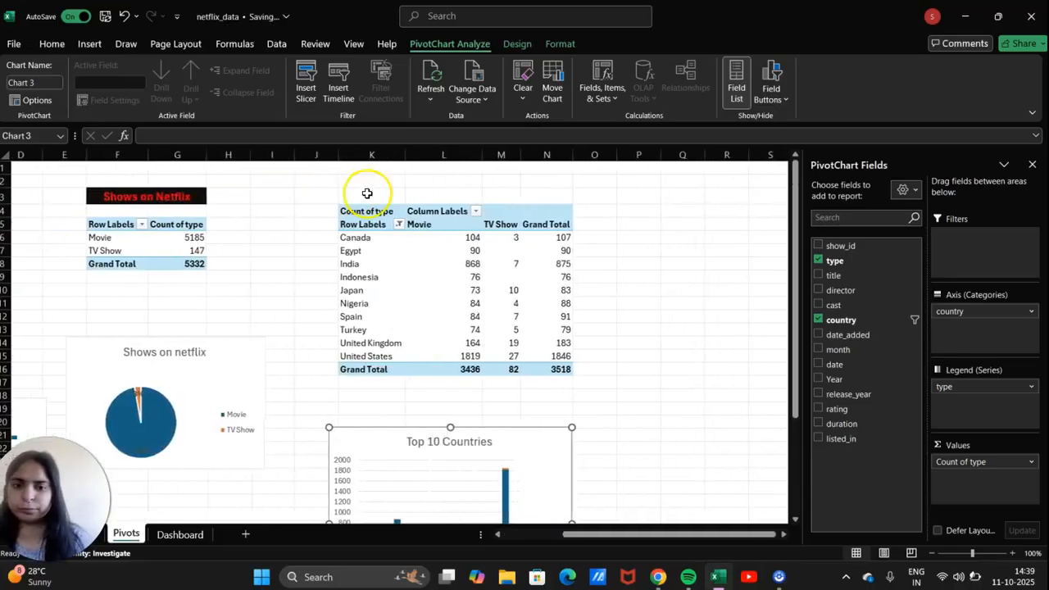
Enter the heading 'Top 10 Countries by Types' in cell K2.
left_click(378, 190)
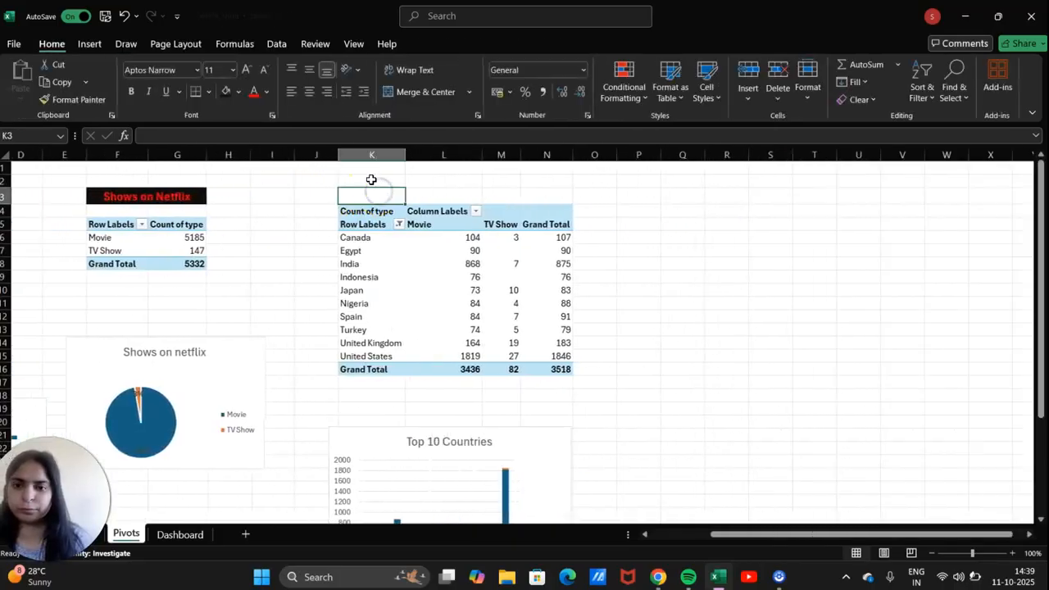
left_click(371, 179)
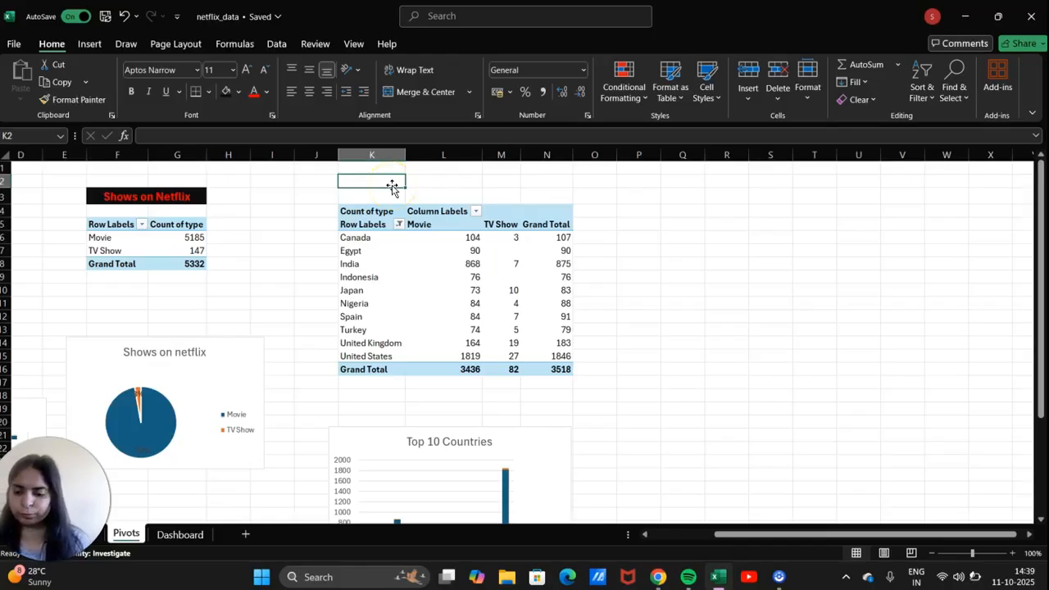
type("Top 10 Countries by")
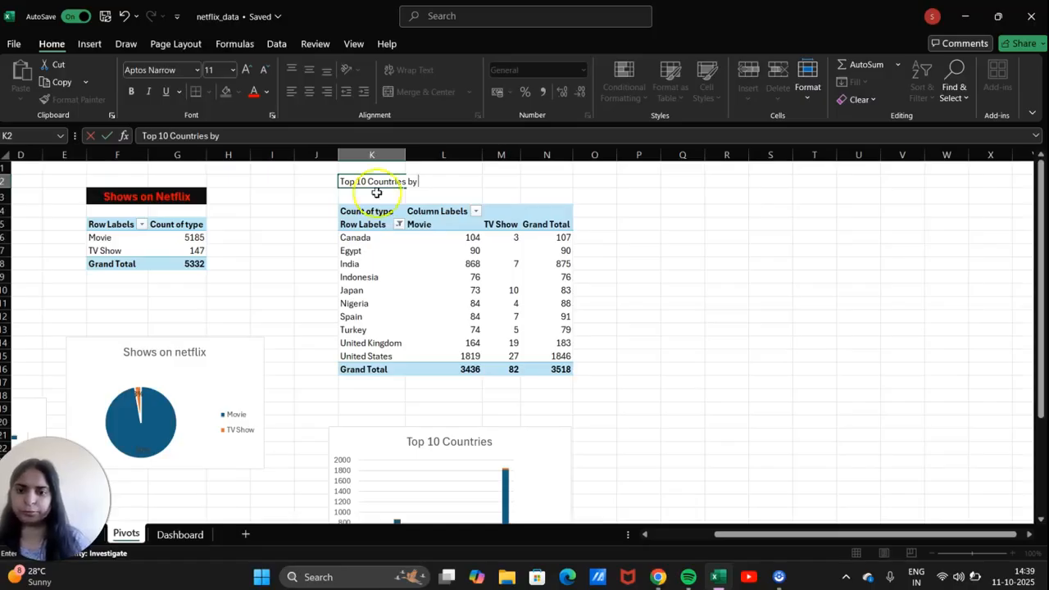
scroll(279, 266, "left", 5)
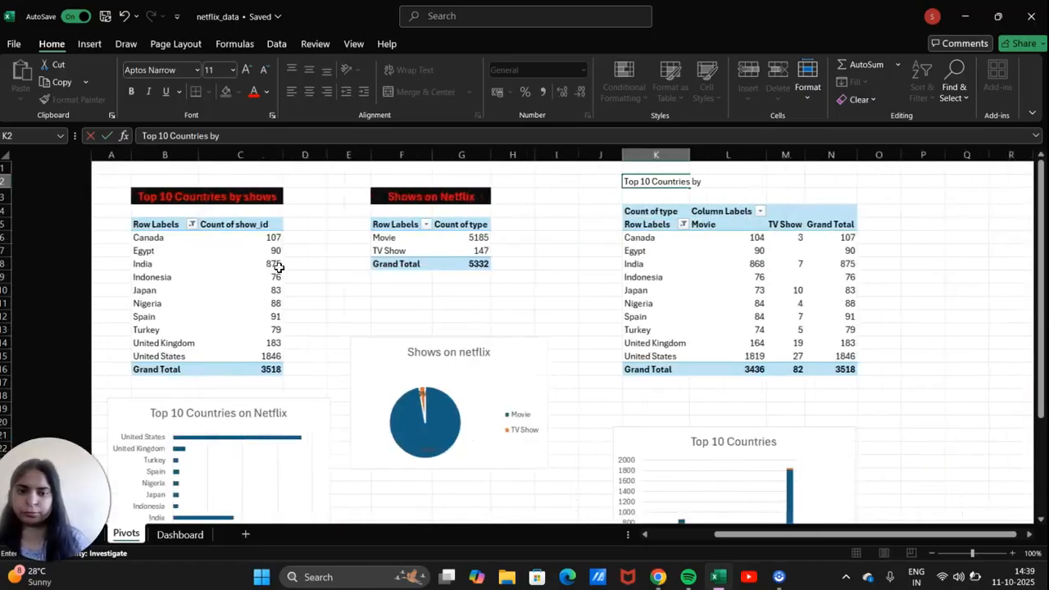
scroll(278, 267, "right", 5)
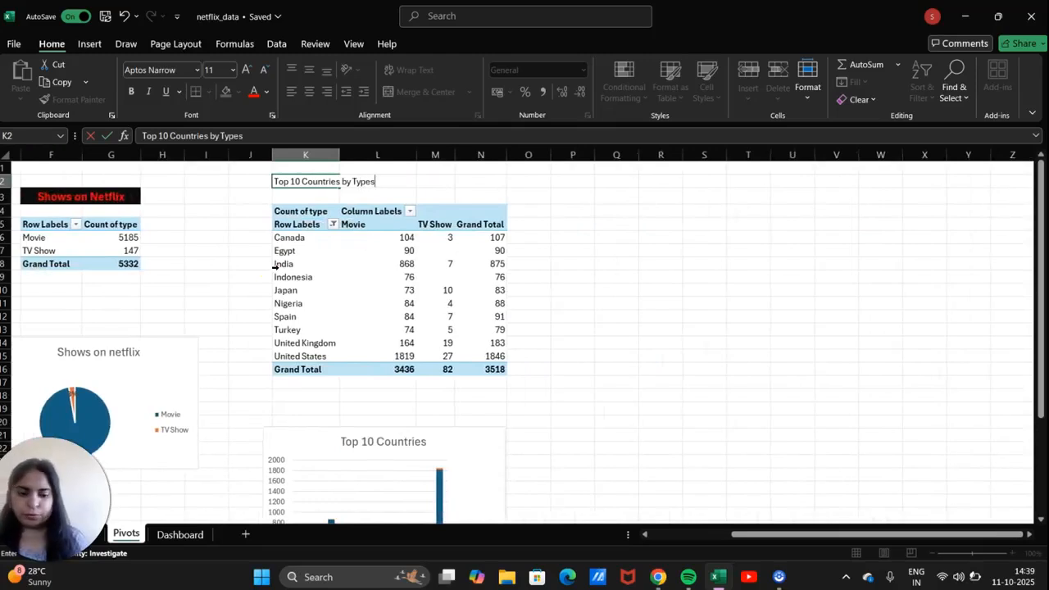
Copy the Shows on Netflix title's red-on-black formatting from F3 onto the K2 heading.
left_click_drag(138, 190, 137, 193)
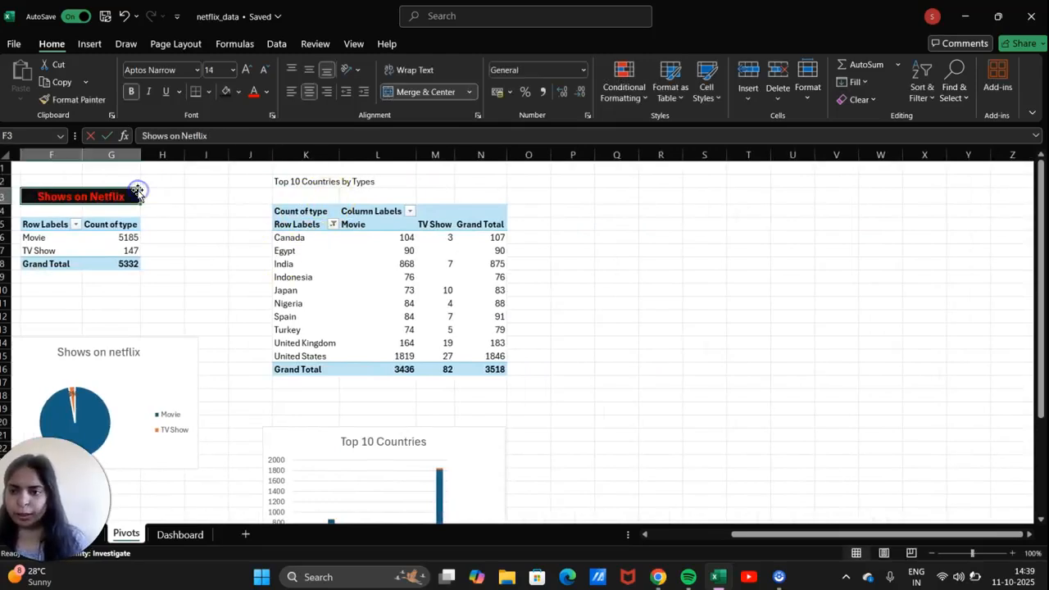
left_click(73, 99)
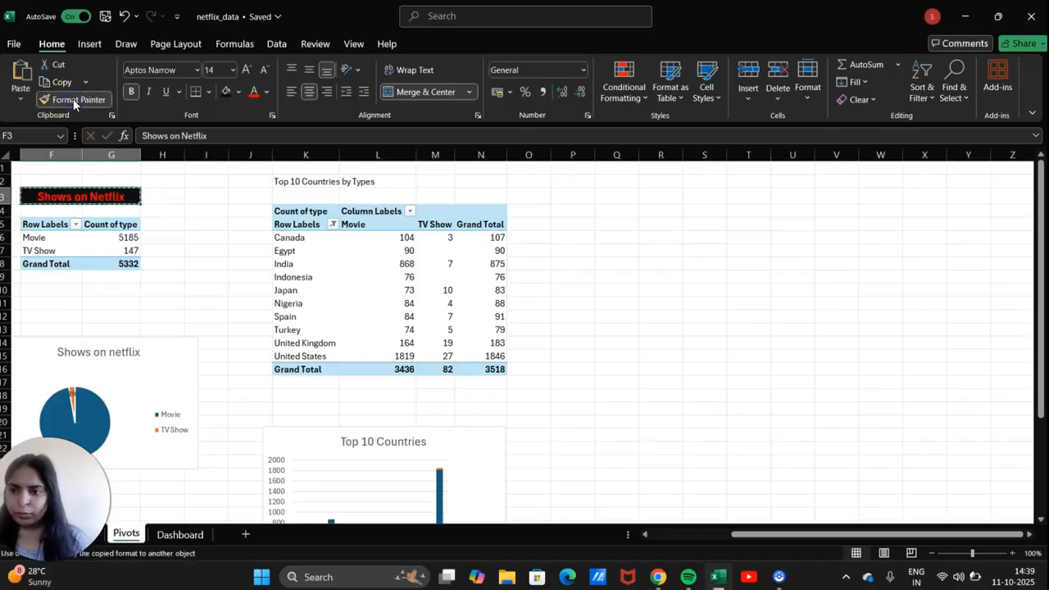
left_click(323, 179)
left_click(487, 178)
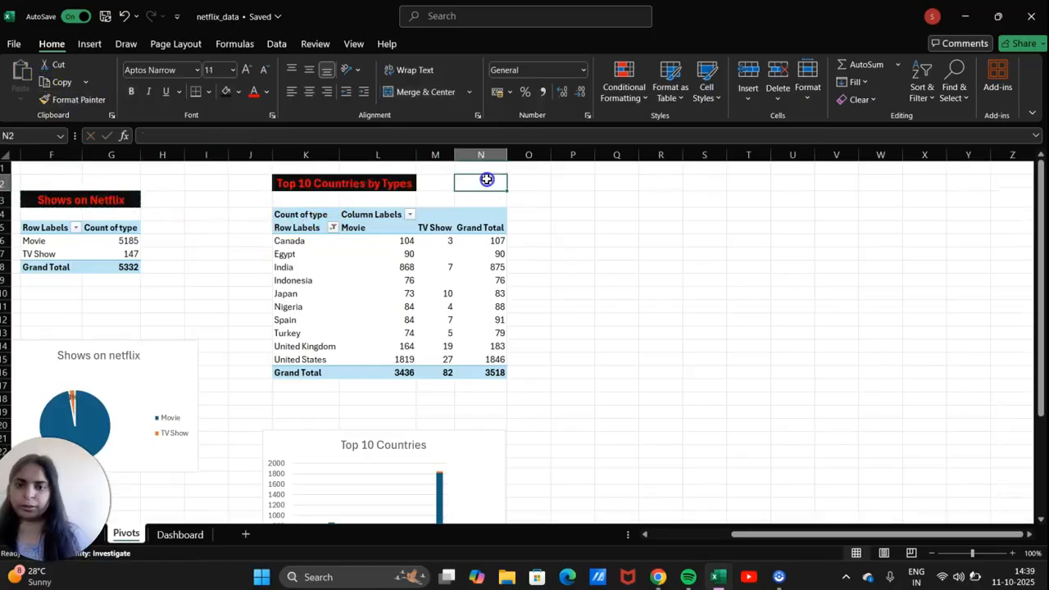
scroll(295, 298, "left", 10)
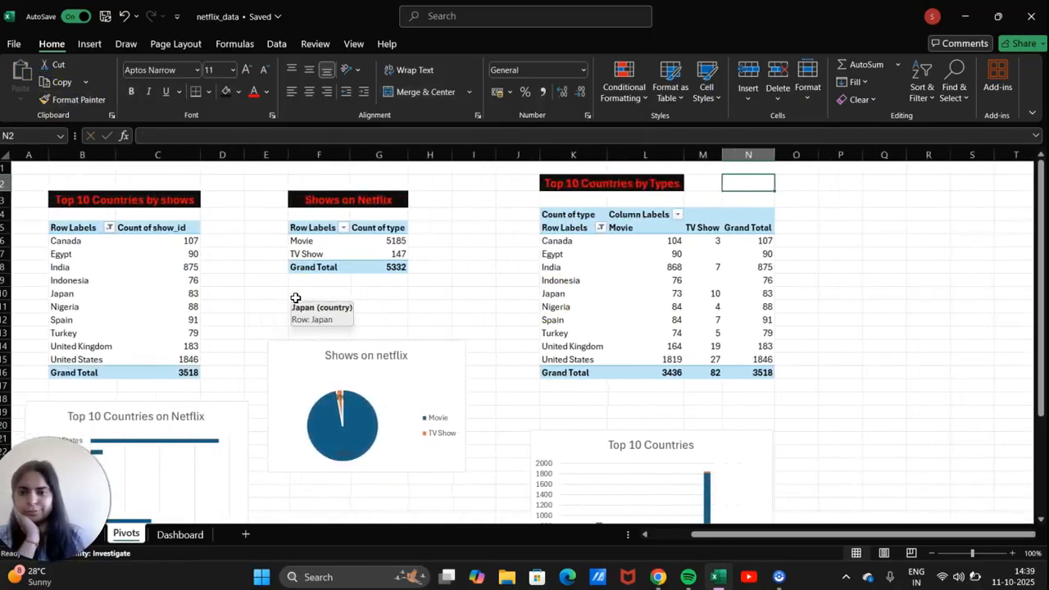
scroll(295, 298, "right", 5)
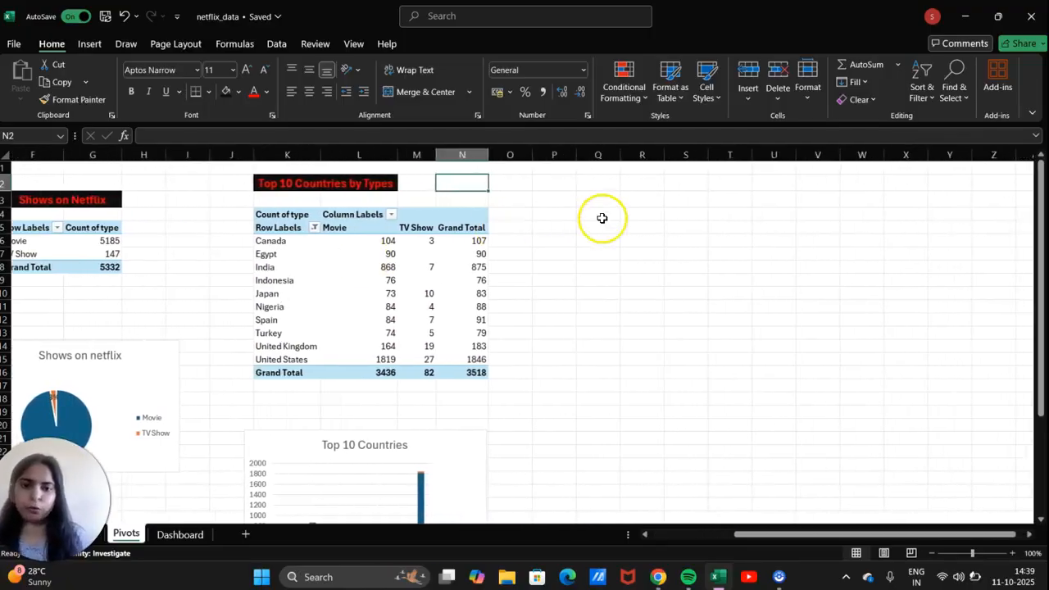
left_click(605, 217)
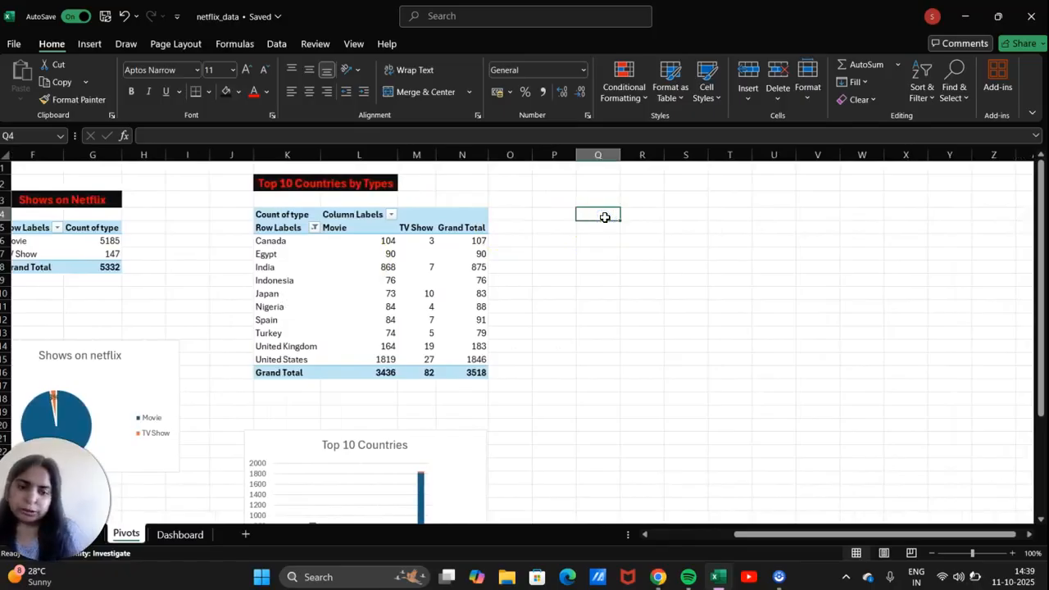
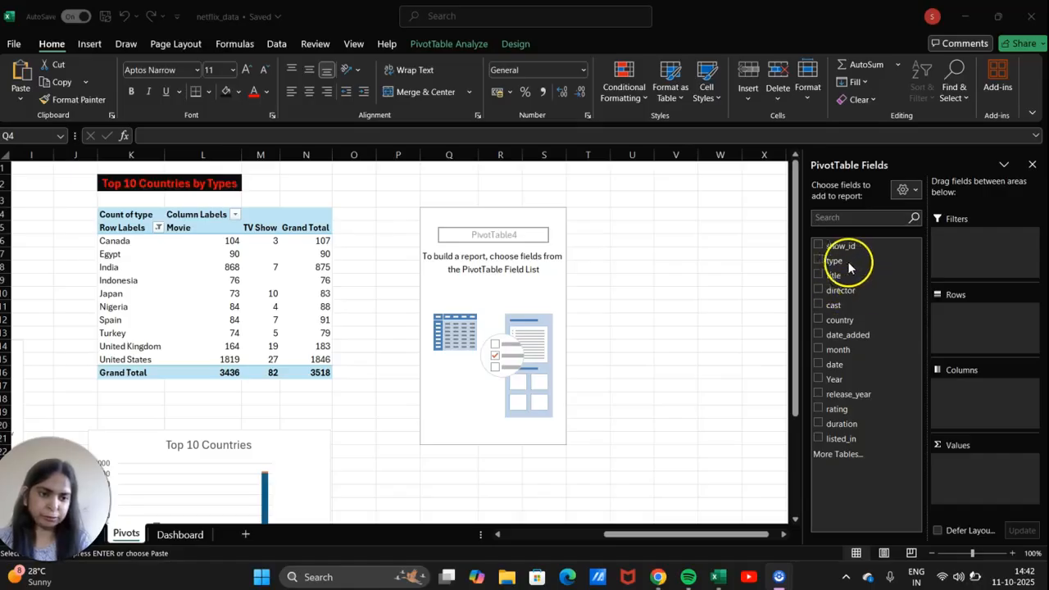
Lay out the pivot with type in Columns, rating in Rows, and count of rating in Values.
mouse_move(851, 394)
left_mouse_down()
mouse_move(897, 394)
mouse_move(985, 336)
left_mouse_up()
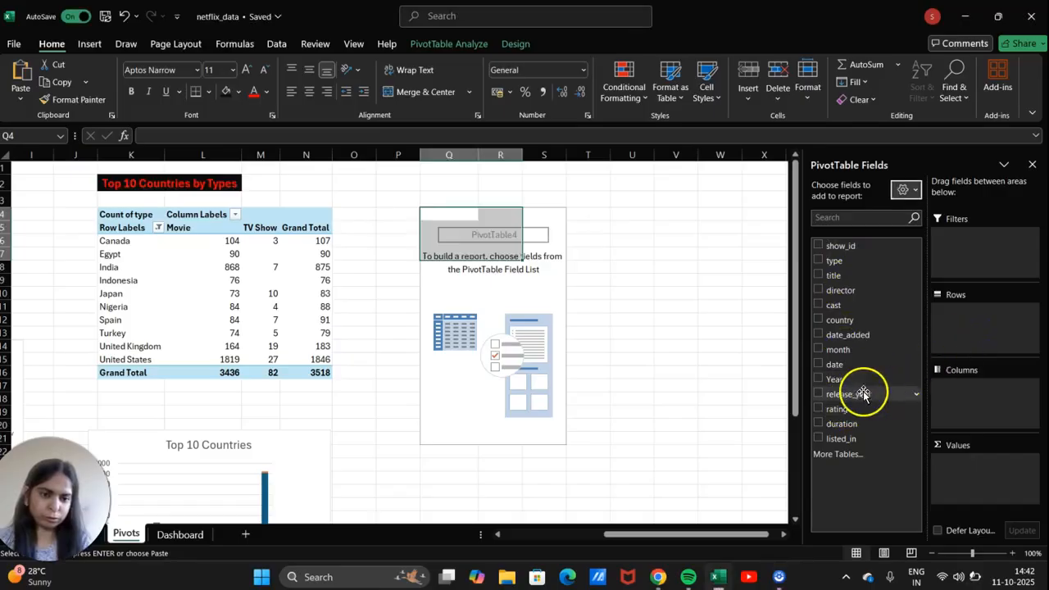
left_click_drag(844, 410, 974, 406)
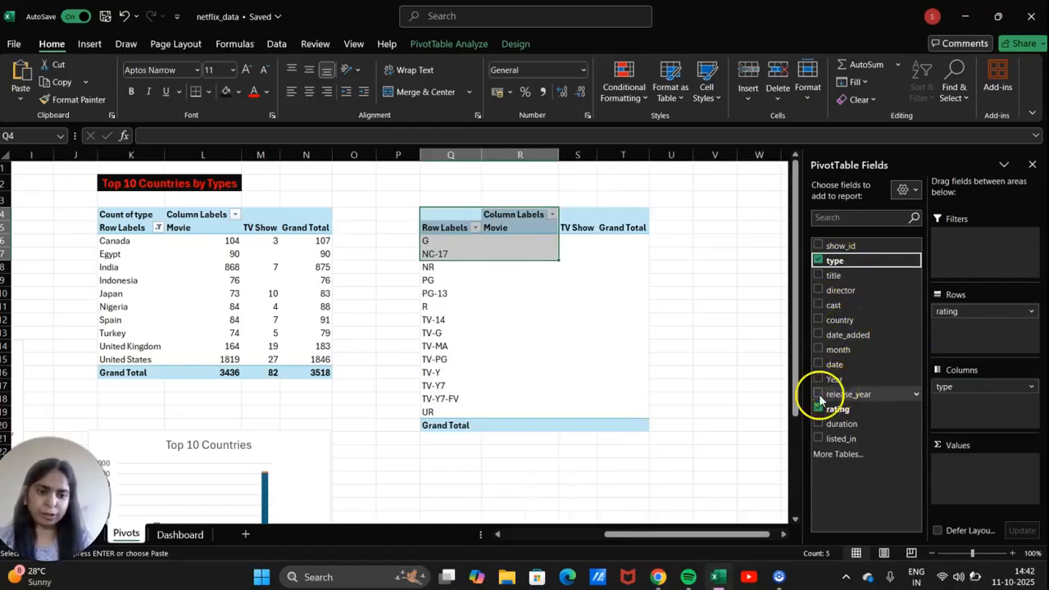
left_click_drag(818, 409, 960, 480)
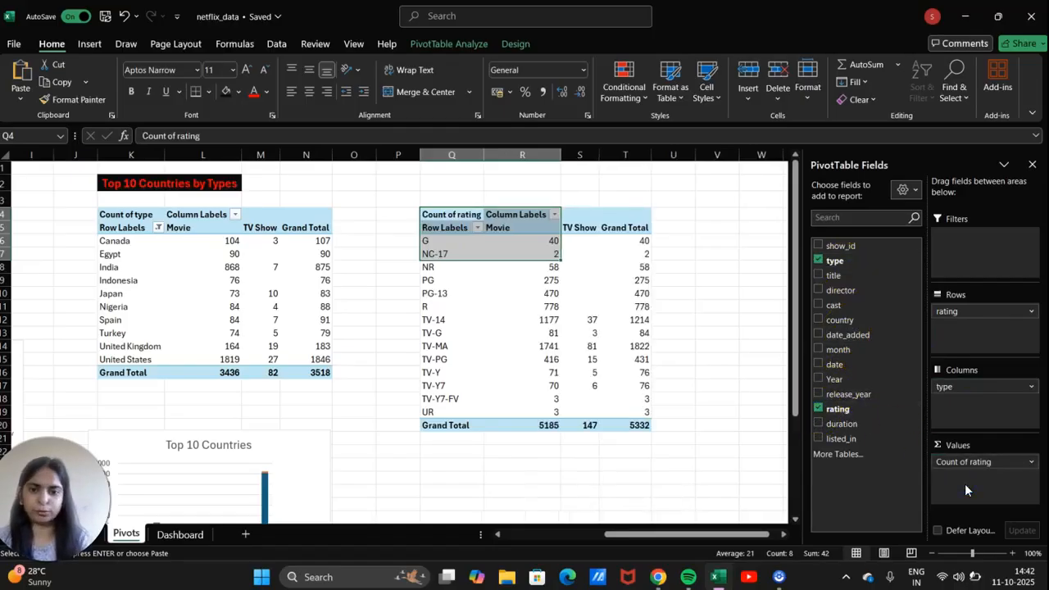
left_click(467, 397)
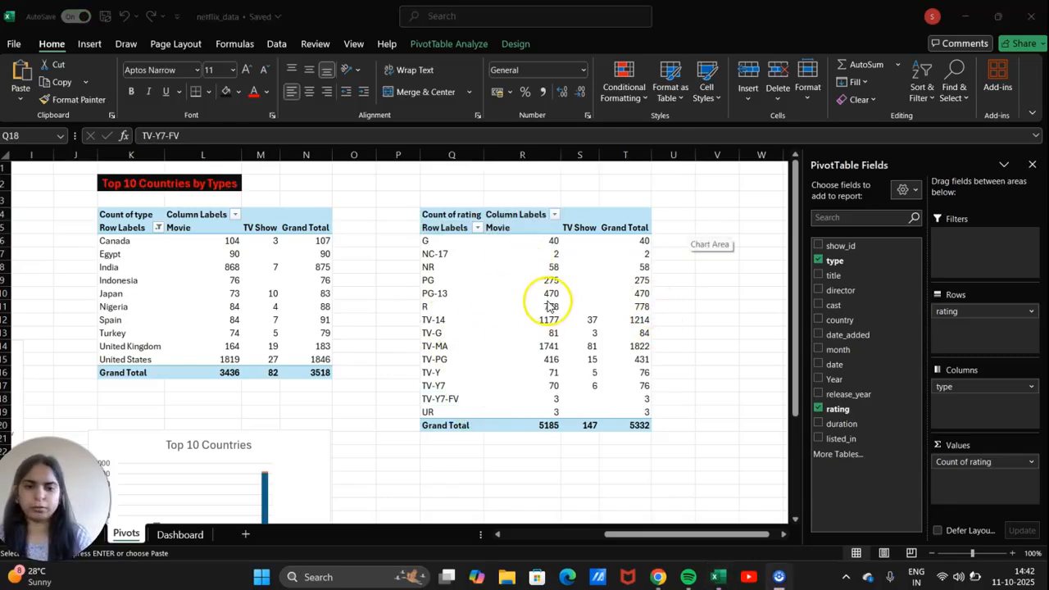
Type 'Rating' in Q2 and copy K2's red-on-black title format onto it.
left_click(465, 186)
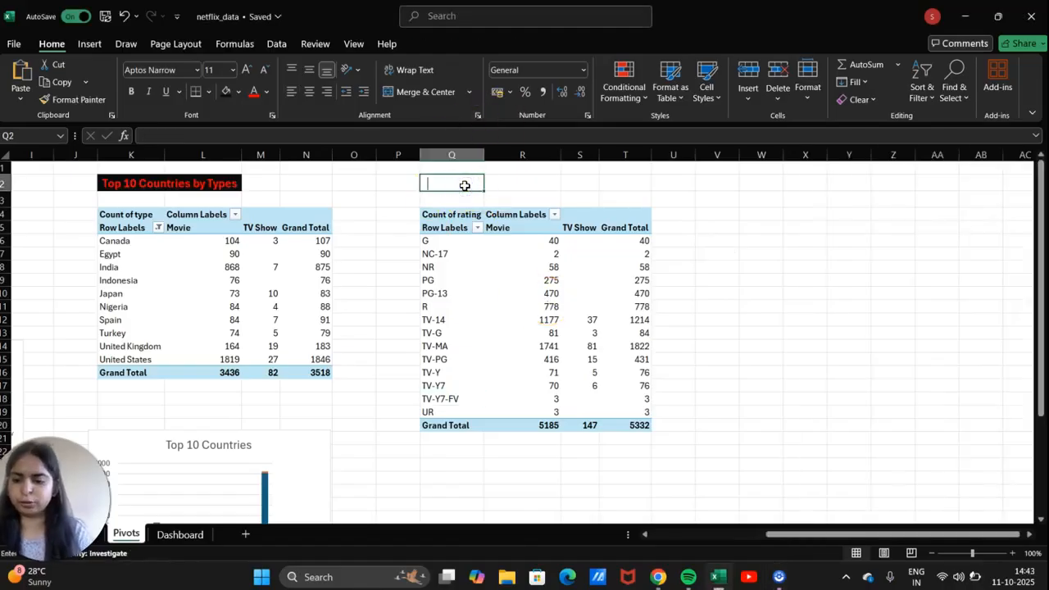
type("Ra")
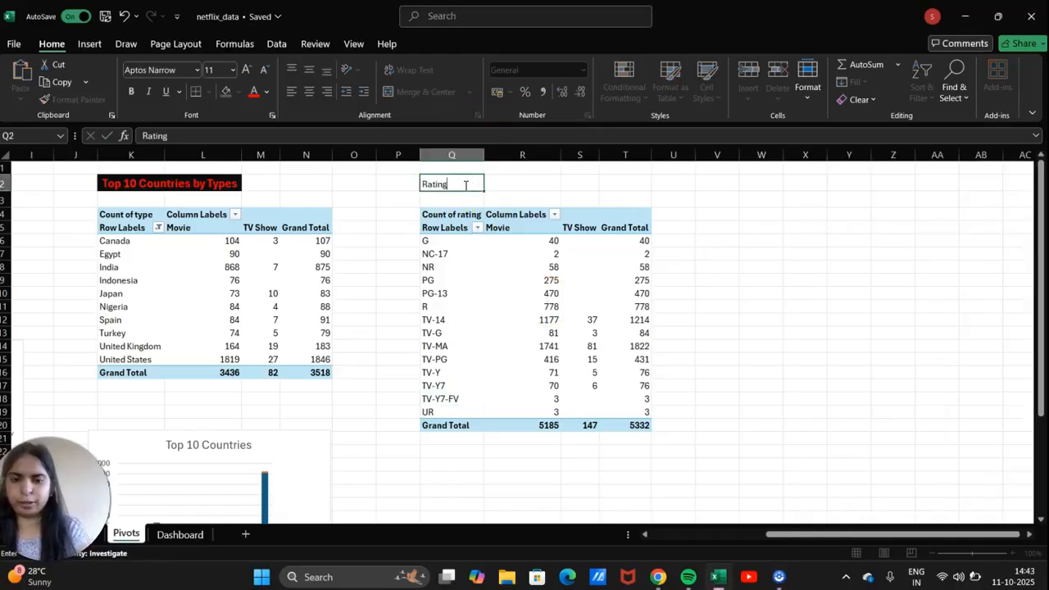
type("ting")
left_click(218, 183)
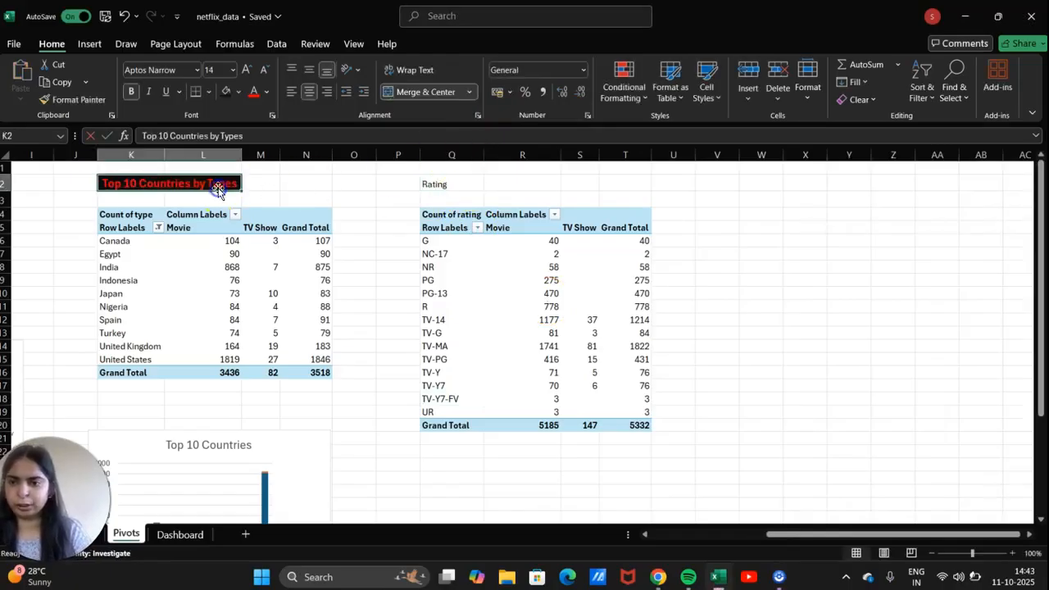
left_click(58, 100)
left_click(462, 182)
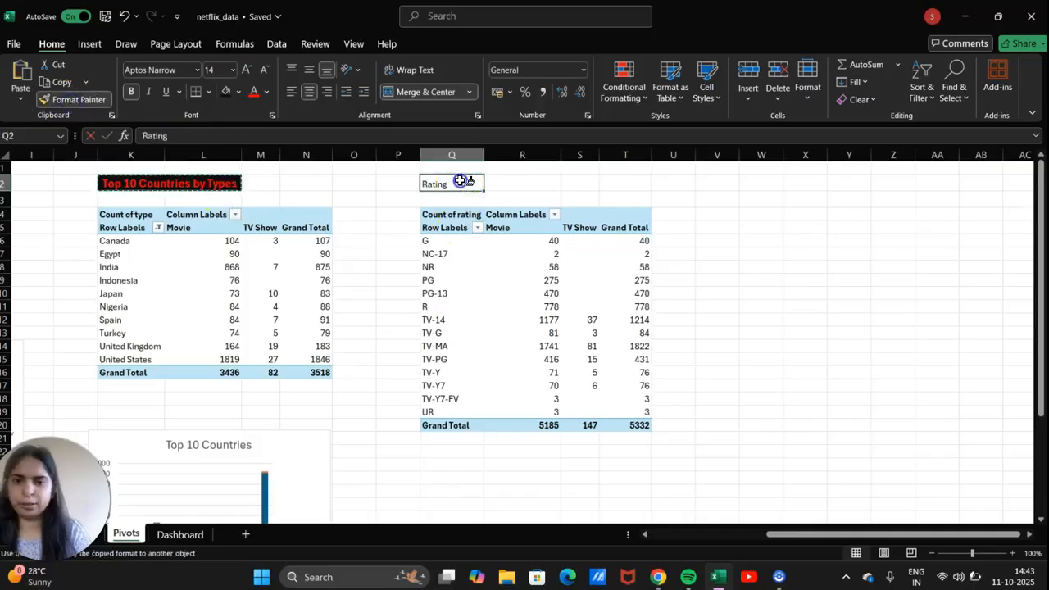
left_click(605, 201)
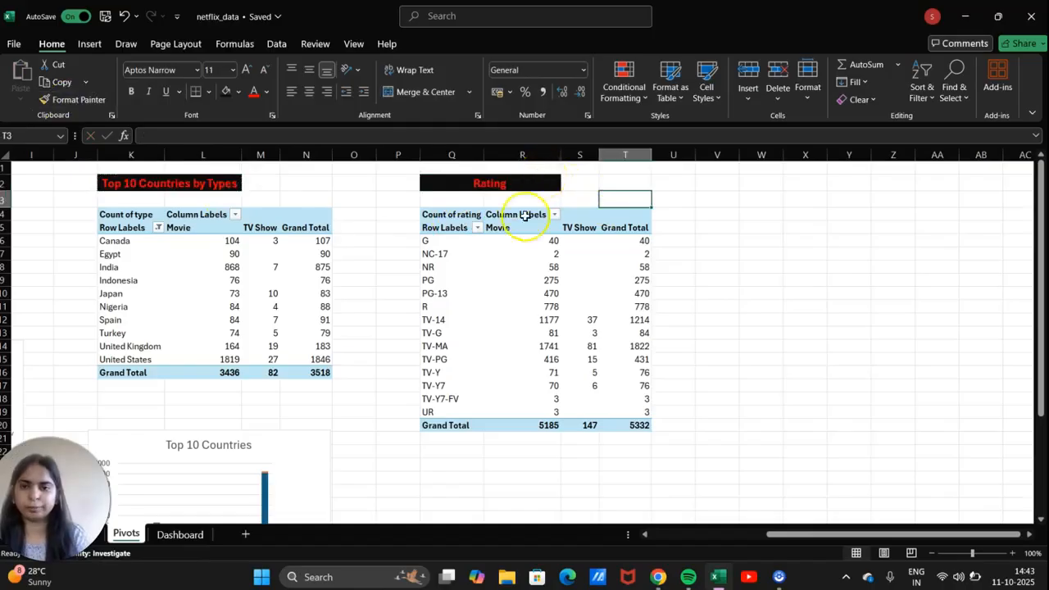
Select the rating pivot's labels and Movie/TV Show counts, Q6:S19.
left_click(519, 267)
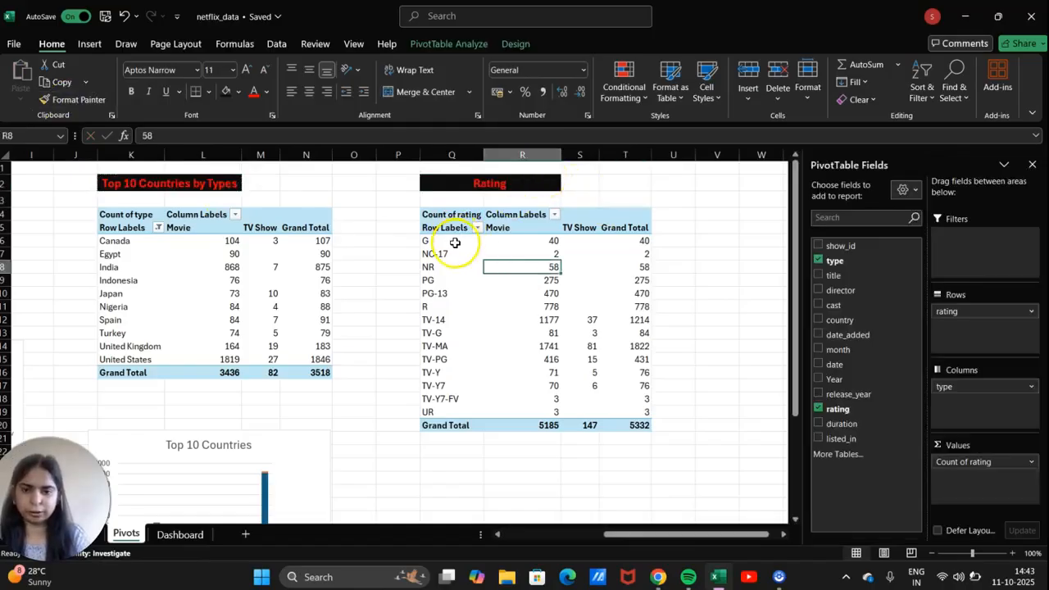
left_click(455, 242)
key("shift+Right")
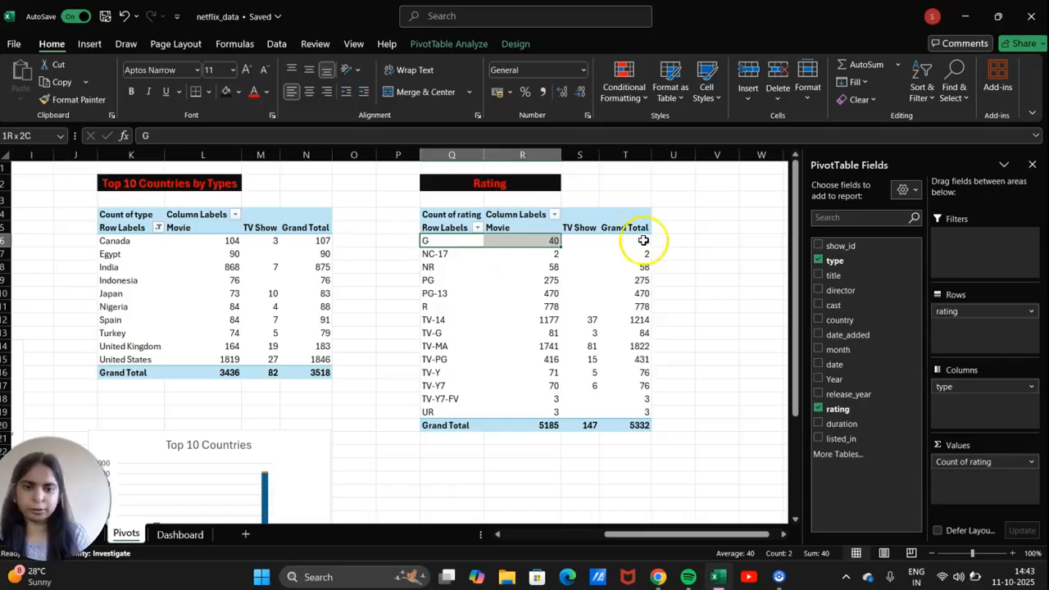
left_click(587, 246)
key("shift+Left")
key("shift+Left")
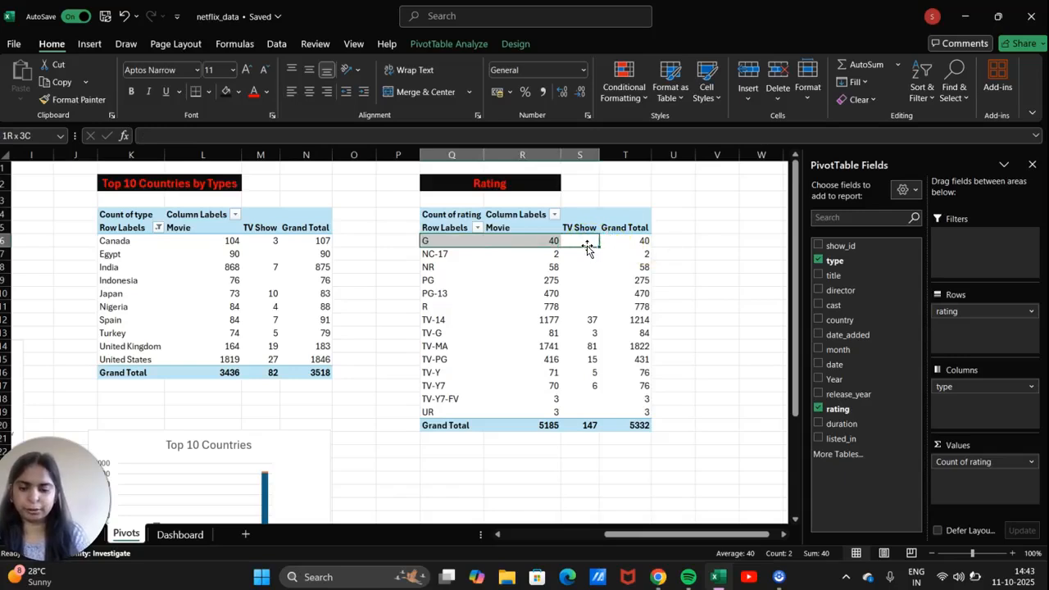
key("shift+Down")
key("shift+Down")
key("shift+Down")
key("shift+Down")
key("shift+Down")
key("shift+Down")
key("shift+Down")
key("shift+Down")
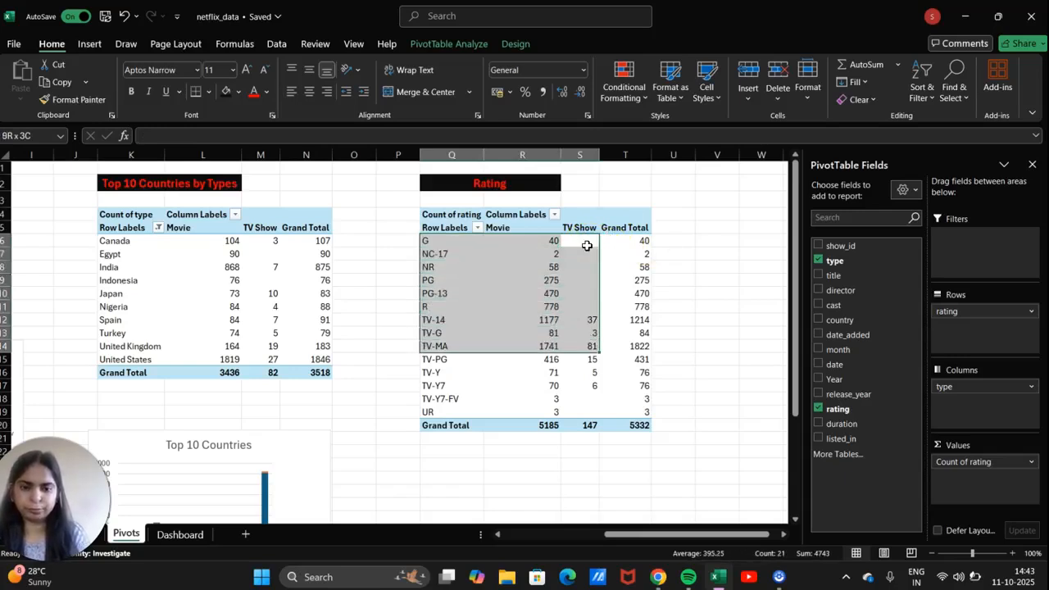
key("shift+Down")
key("shift+Down")
key("shift+Down")
key("shift+Down")
key("shift+Down")
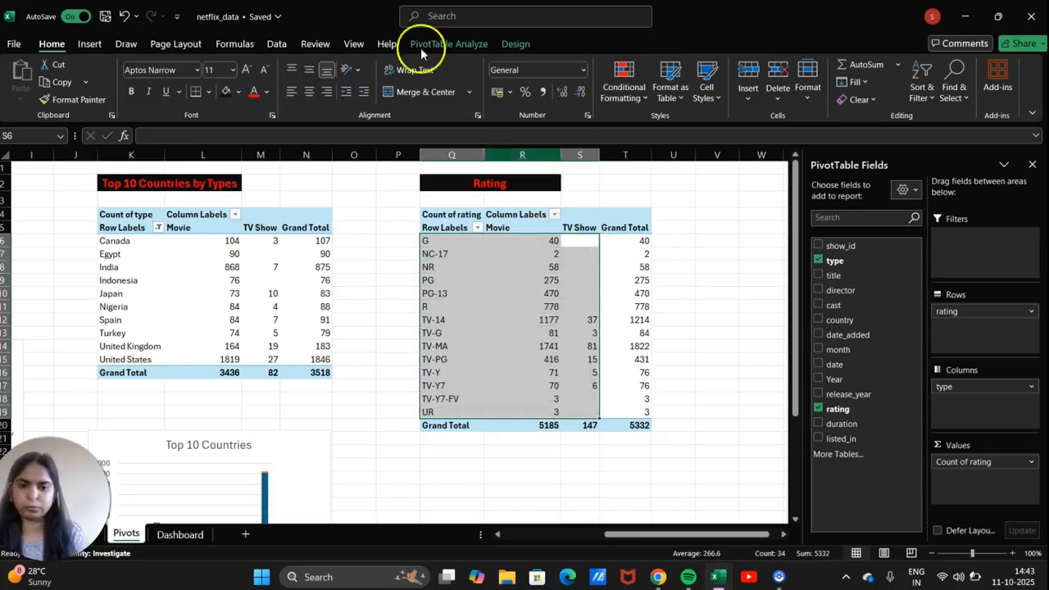
Insert a Stacked Bar chart from the rating pivot and move it off the table.
left_click(90, 45)
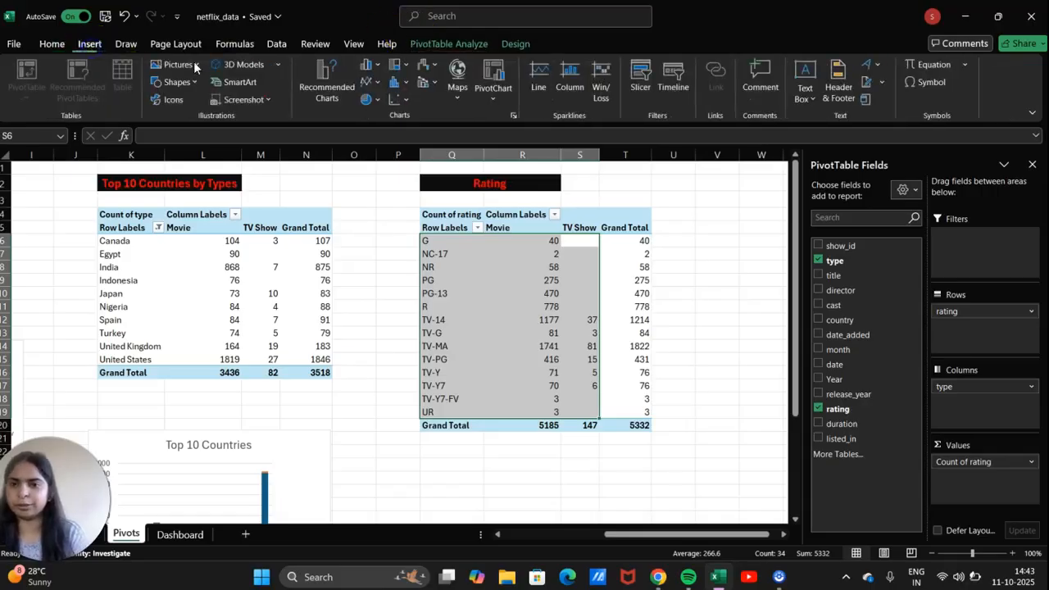
left_click(514, 116)
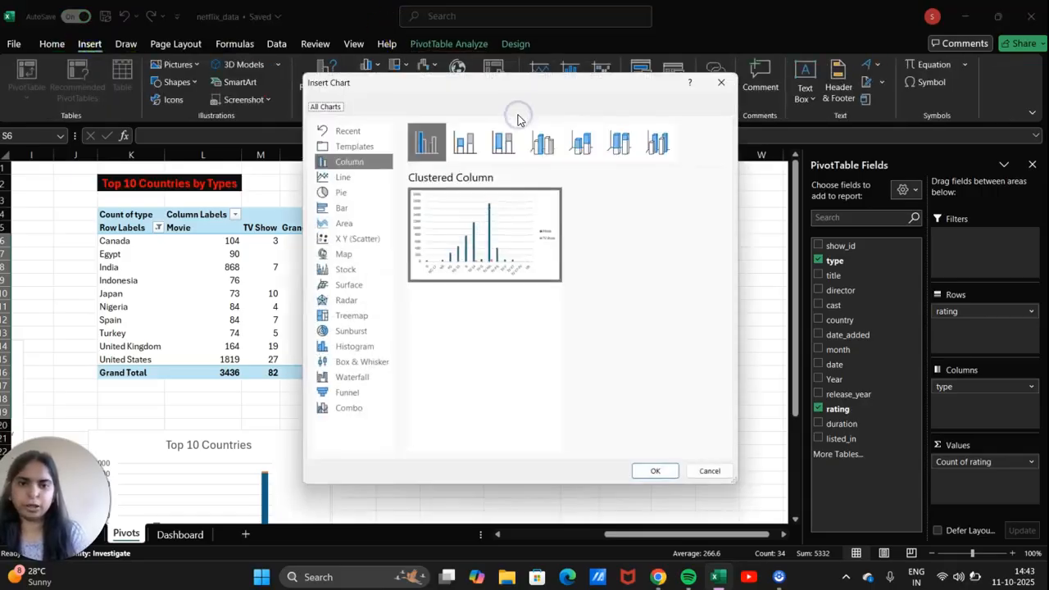
left_click(339, 210)
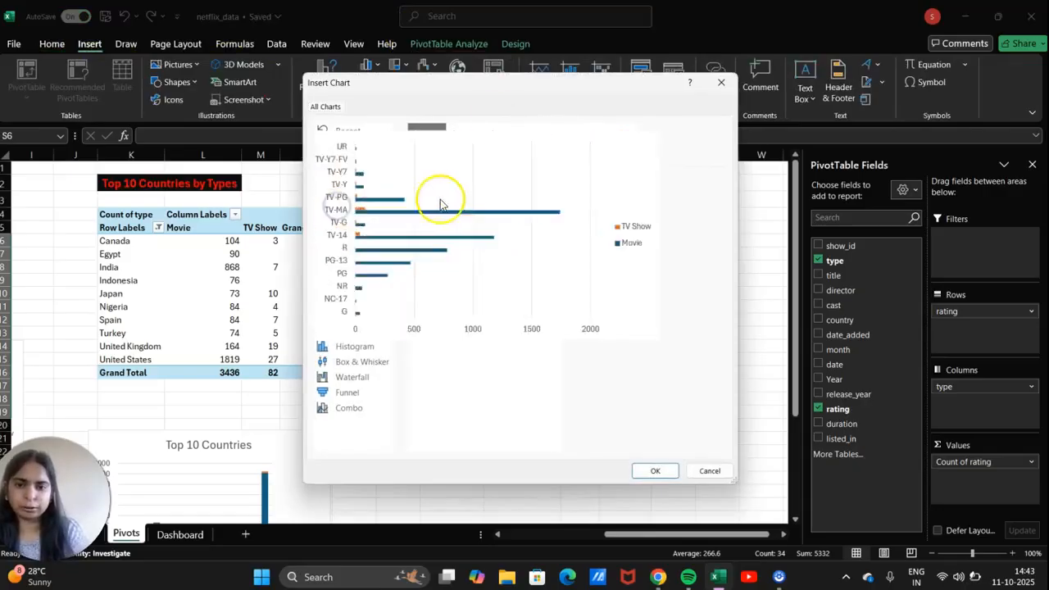
left_click(465, 158)
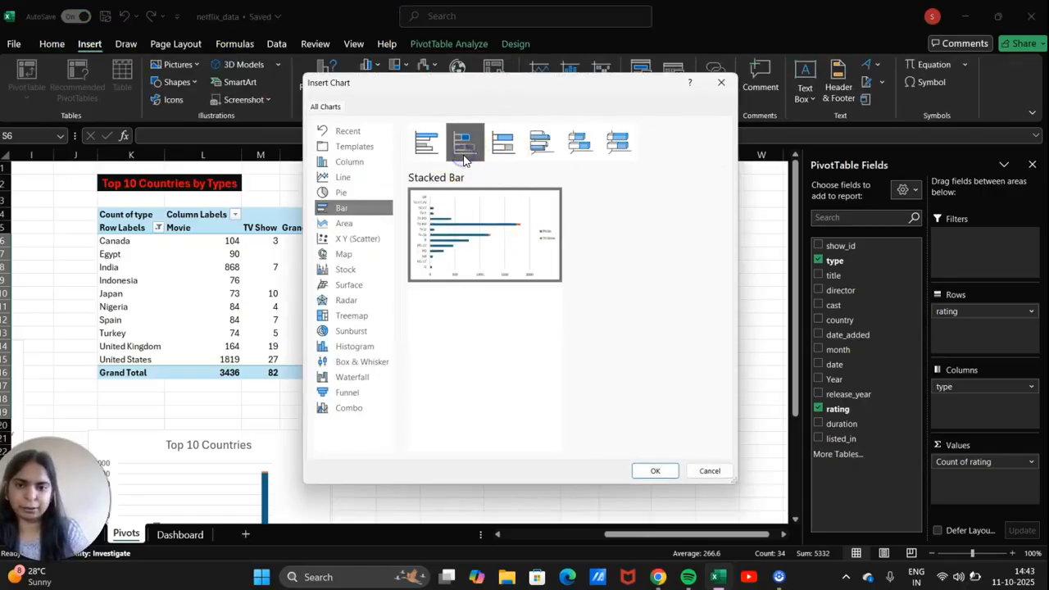
left_click(655, 472)
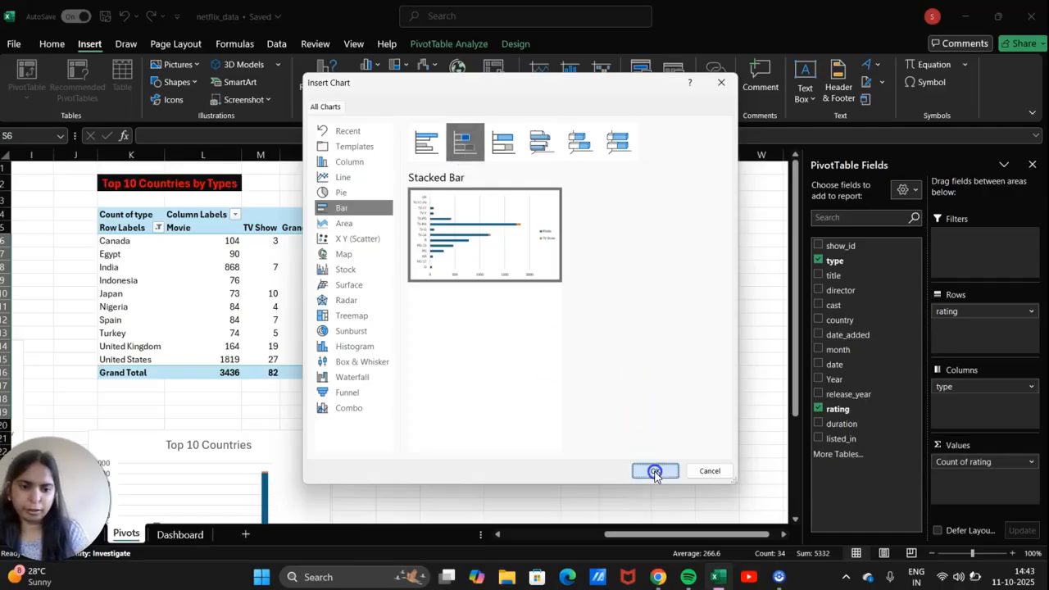
left_click_drag(510, 288, 583, 381)
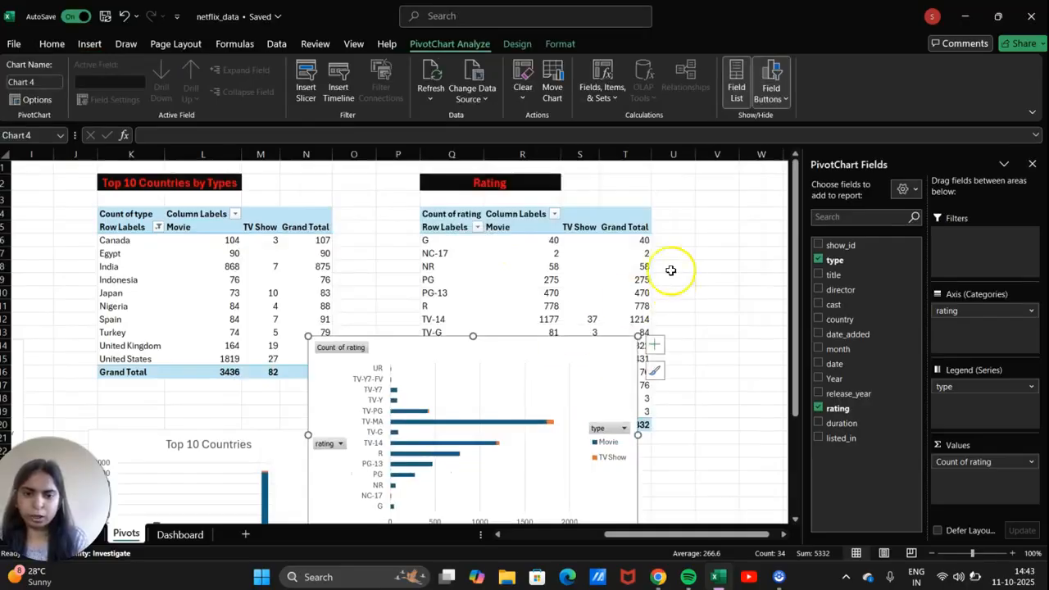
Hide all field buttons on the rating chart and move it below the pivot.
scroll(677, 238, "down", 4)
left_click(776, 100)
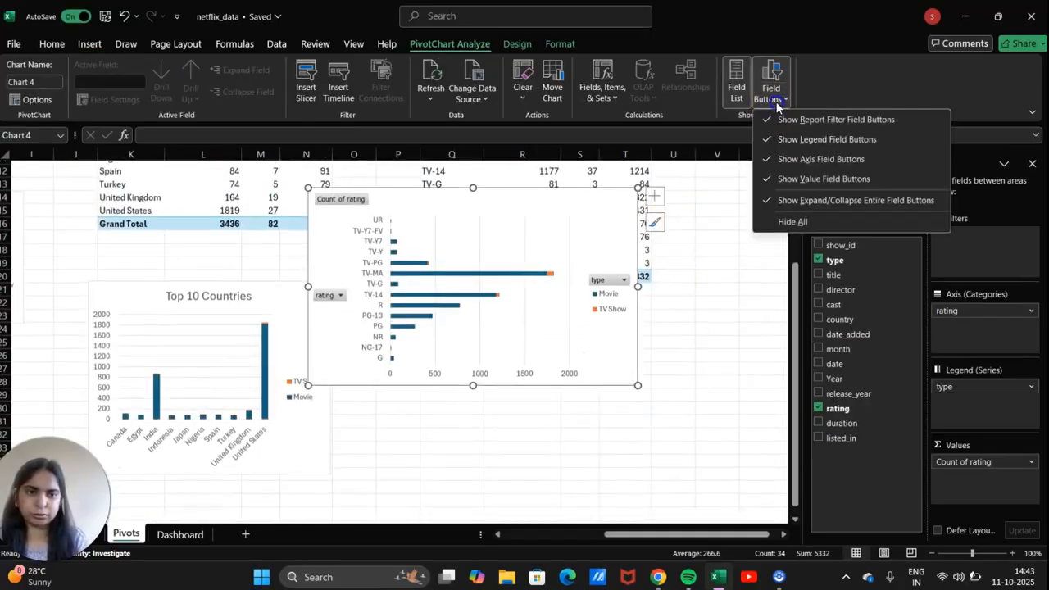
left_click(787, 221)
left_click_drag(613, 212, 647, 325)
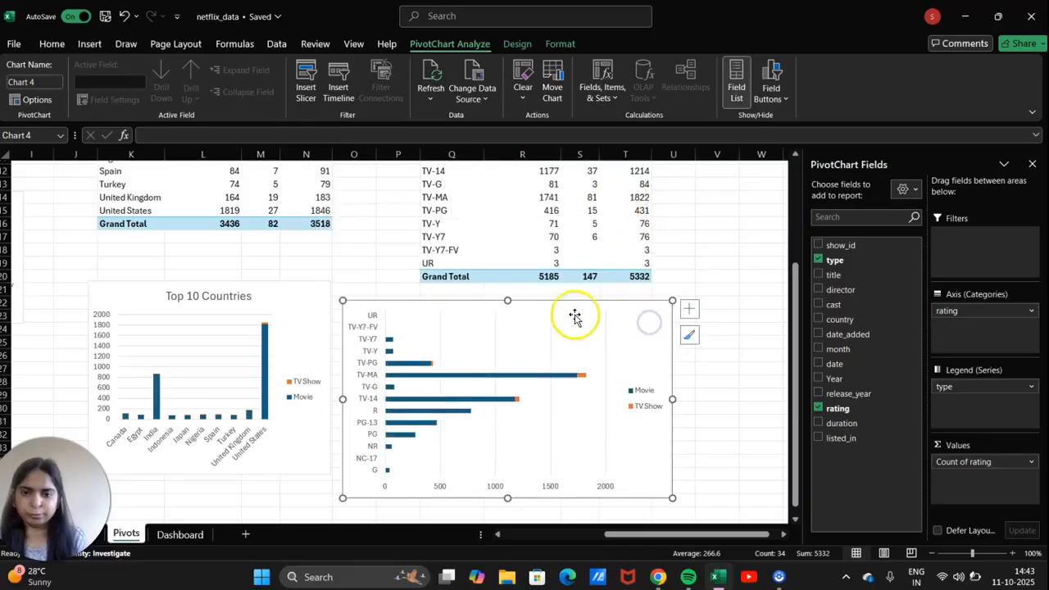
Add the chart title 'Rating' and shrink the chart into place.
left_click(688, 309)
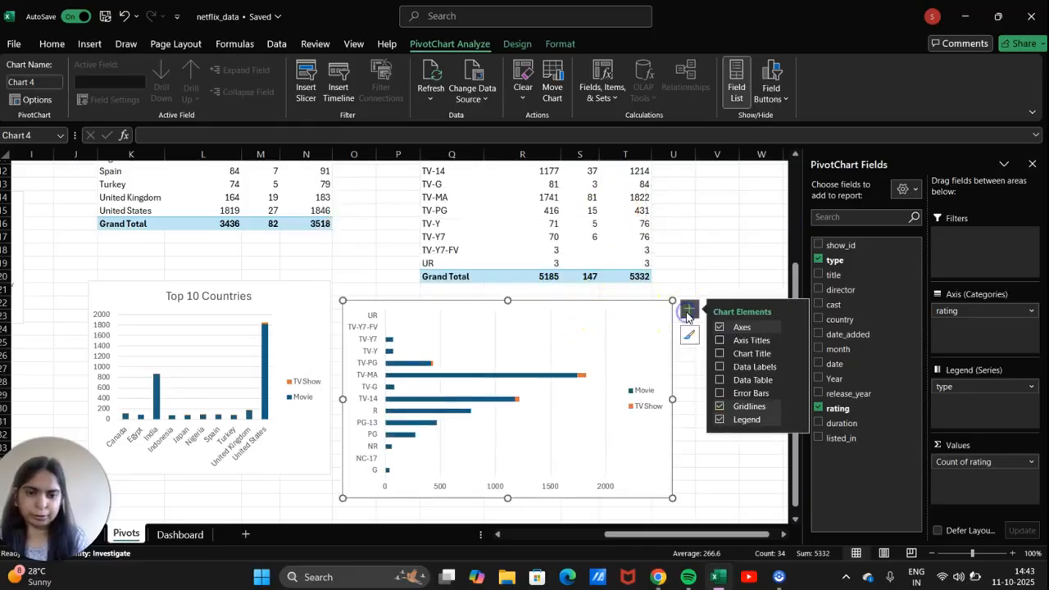
left_click(732, 353)
left_click(526, 314)
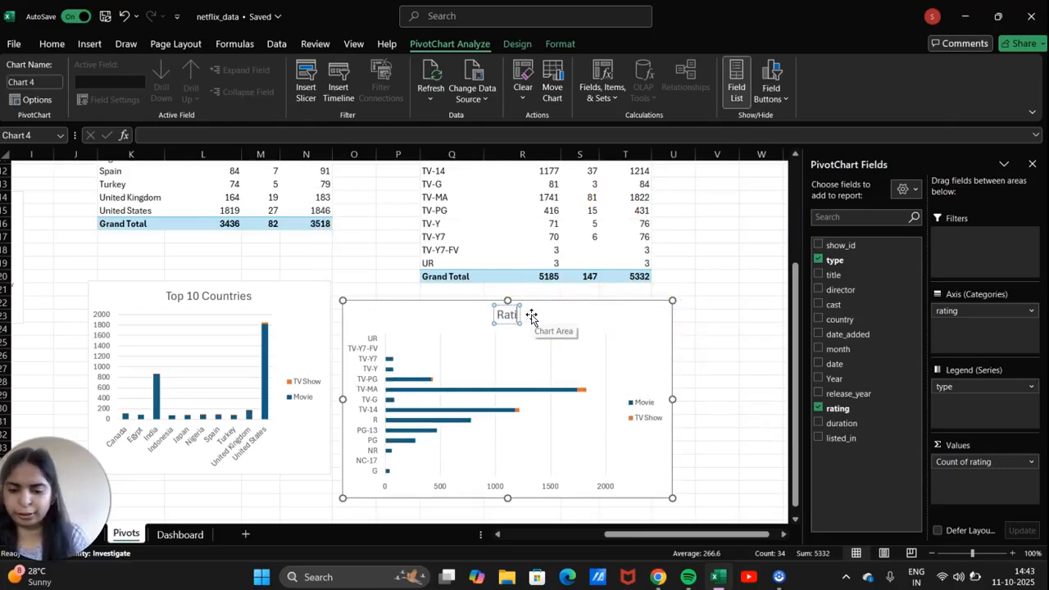
left_click(680, 302)
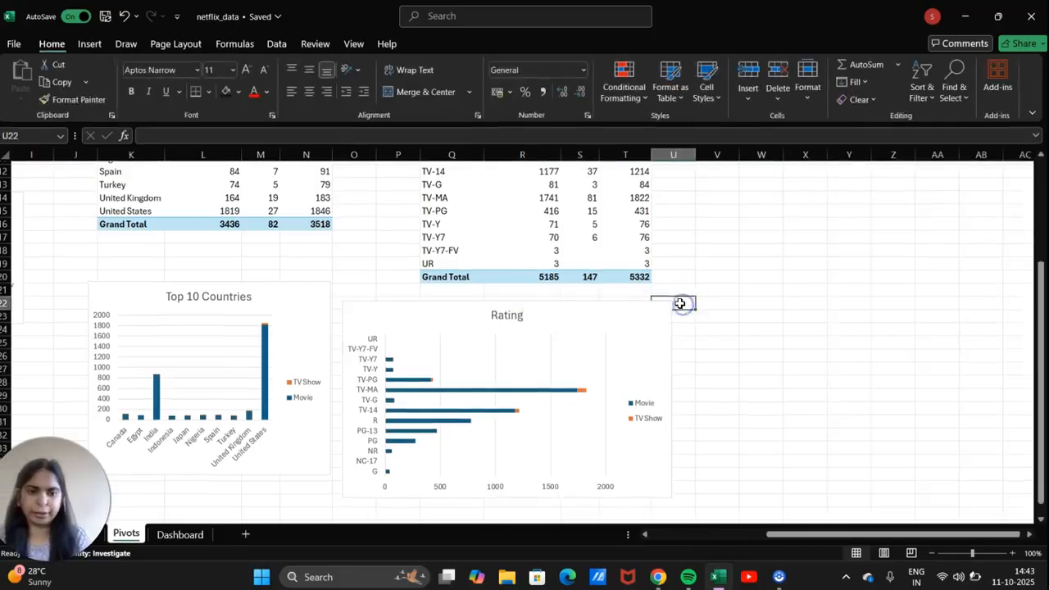
left_click(650, 326)
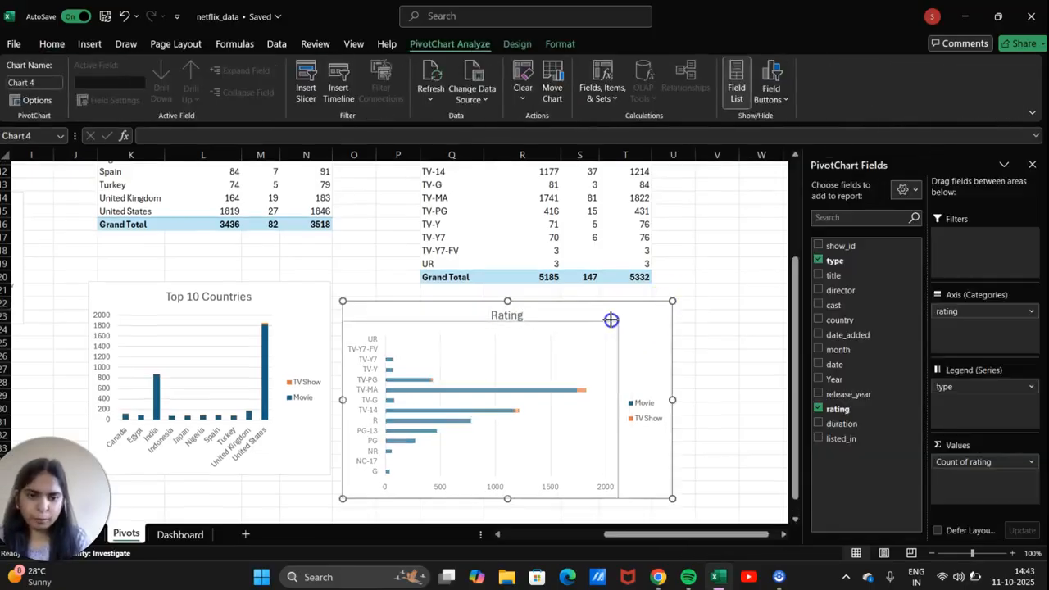
mouse_move(609, 311)
left_mouse_down()
mouse_move(621, 300)
mouse_move(623, 316)
left_mouse_up()
scroll(623, 316, "down", 1)
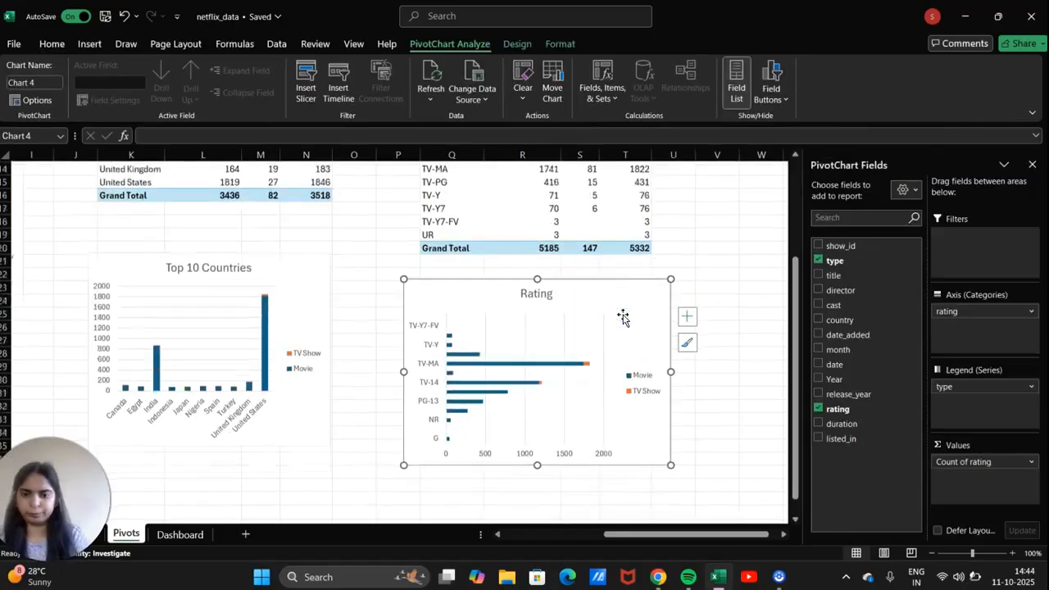
scroll(623, 316, "up", 4)
scroll(623, 316, "right", 2)
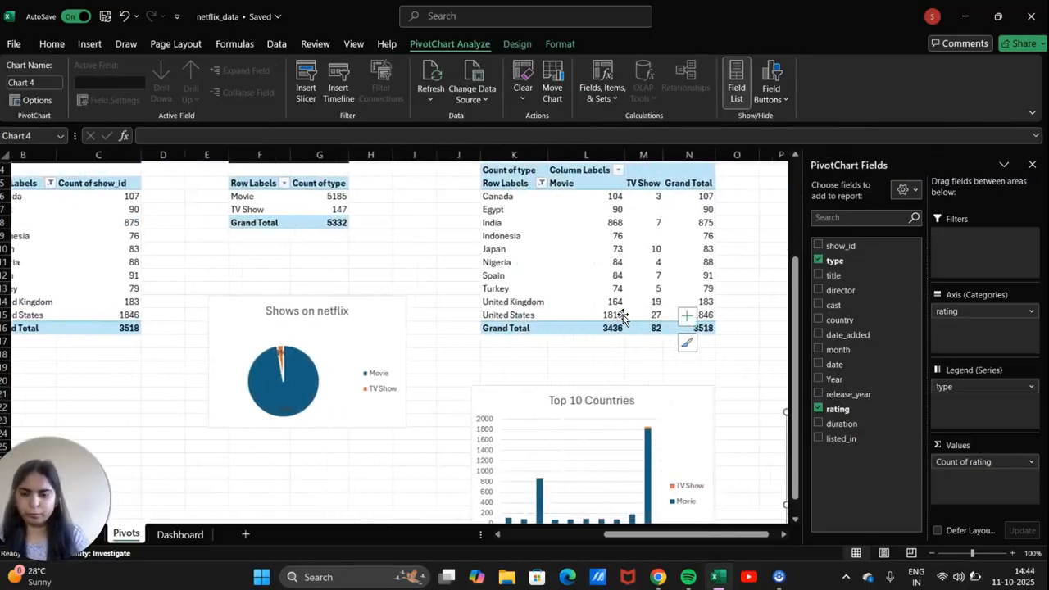
scroll(623, 317, "left", 6)
scroll(623, 314, "right", 6)
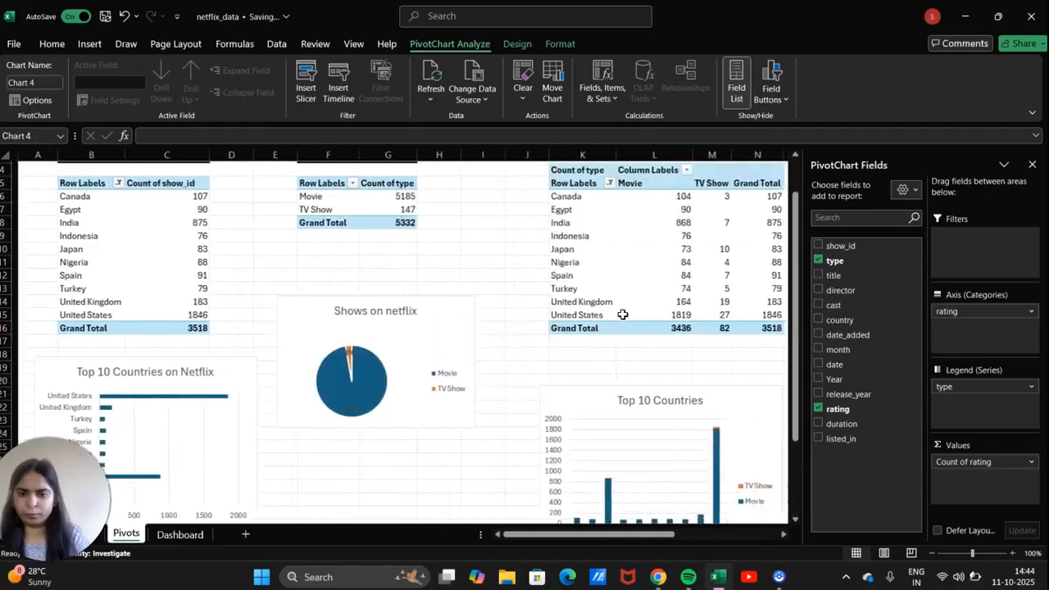
scroll(623, 315, "right", 1)
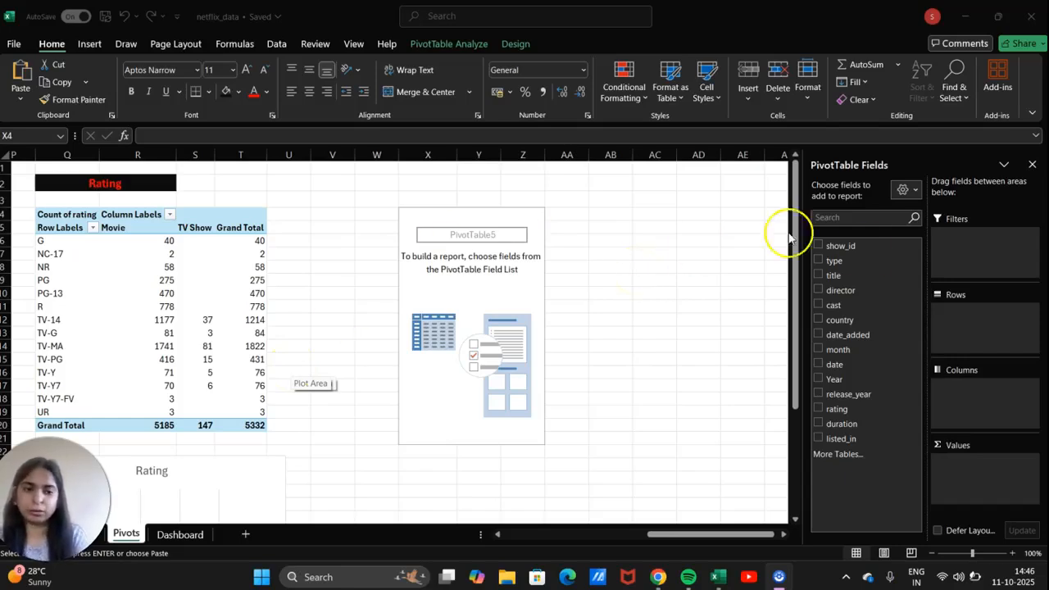
Put release_year in Rows, type in Columns, and count of type in Values.
left_click_drag(840, 395, 978, 394)
left_click_drag(866, 397, 974, 408)
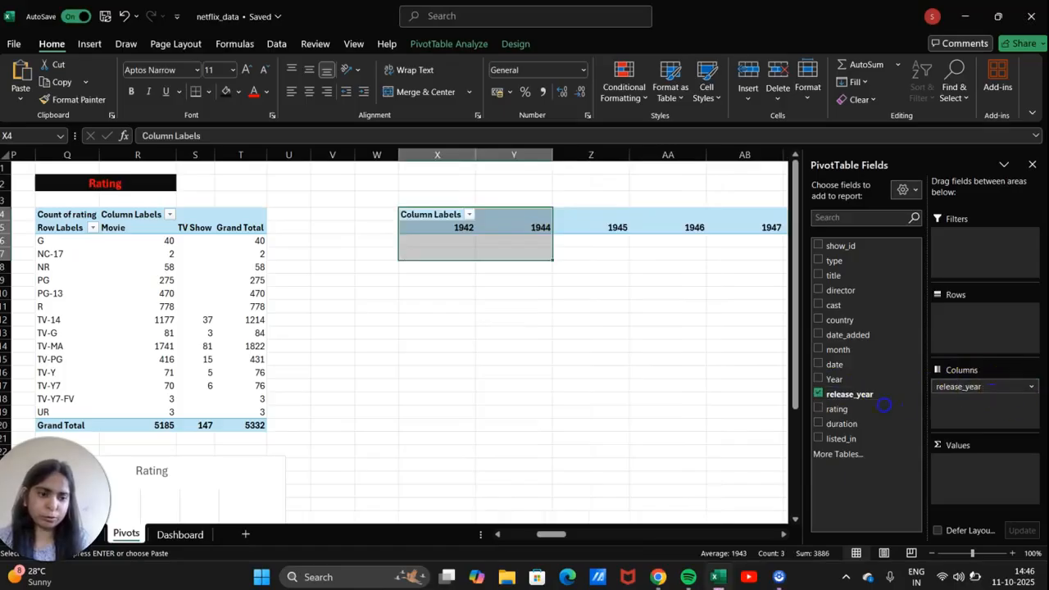
left_click_drag(992, 386, 884, 407)
left_click_drag(849, 276, 968, 396)
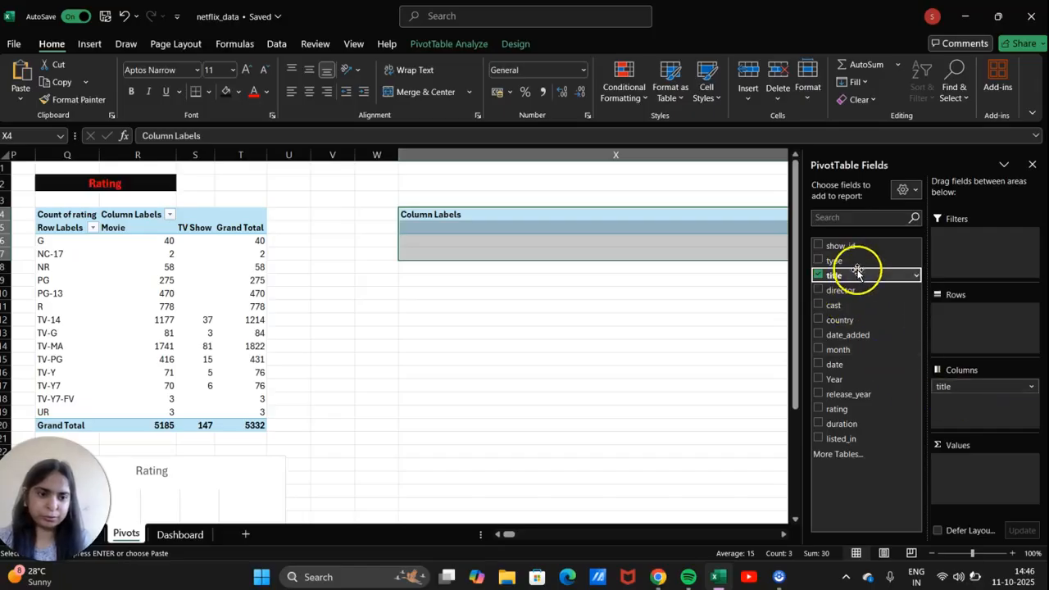
mouse_move(946, 391)
left_mouse_down()
mouse_move(883, 335)
mouse_move(857, 281)
mouse_move(955, 380)
left_mouse_up()
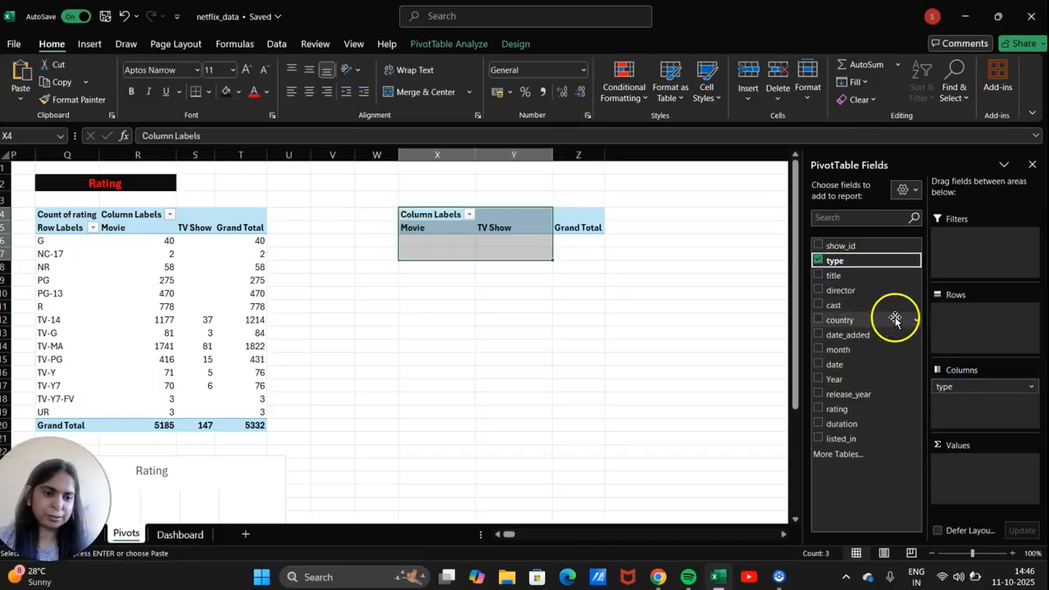
left_click_drag(858, 397, 976, 319)
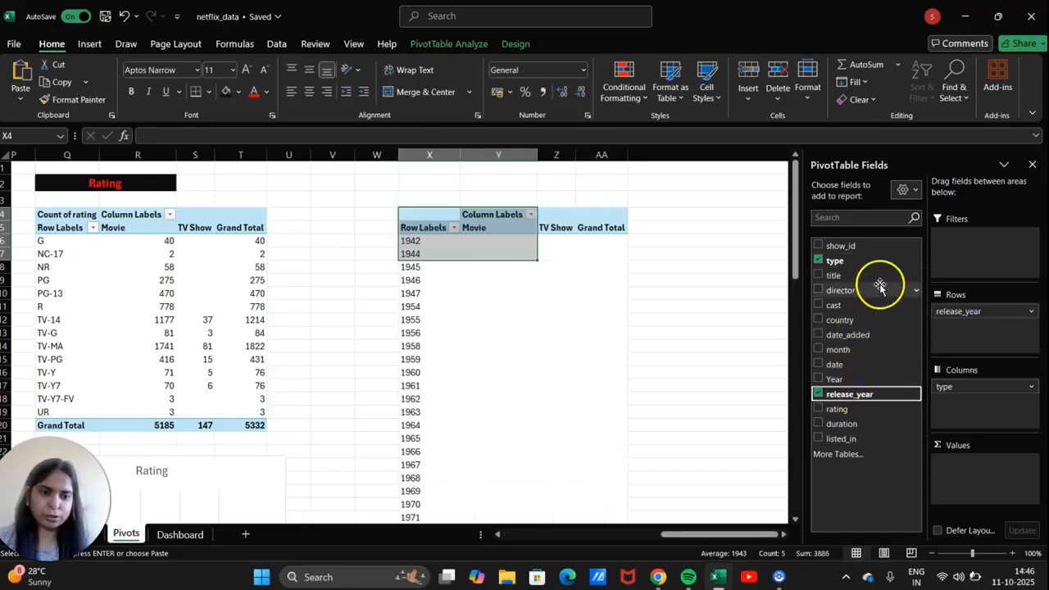
left_click_drag(836, 260, 974, 471)
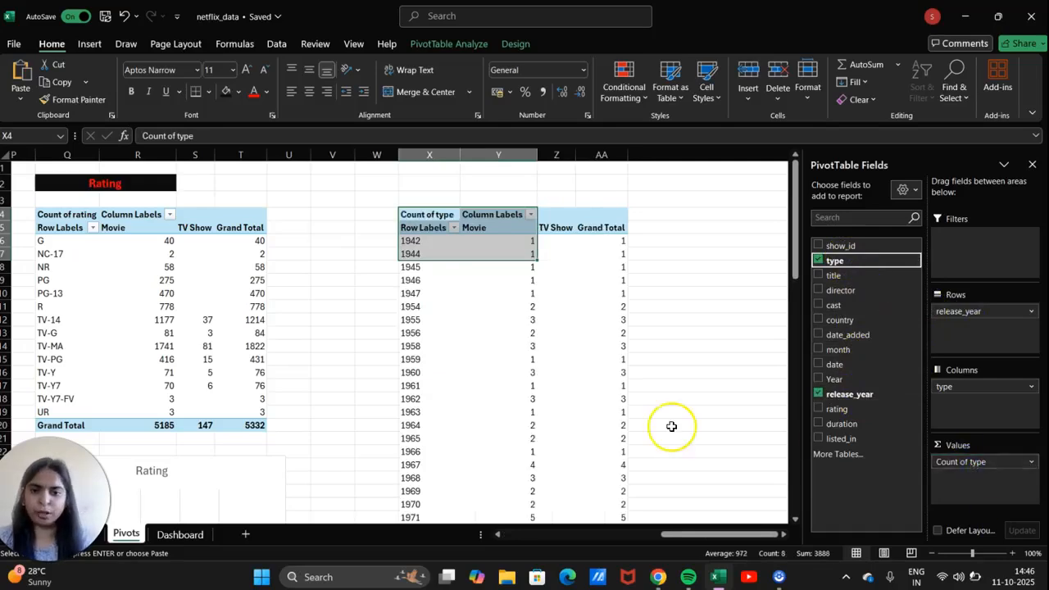
scroll(669, 426, "down", 6)
scroll(671, 426, "up", 5)
scroll(671, 426, "up", 2)
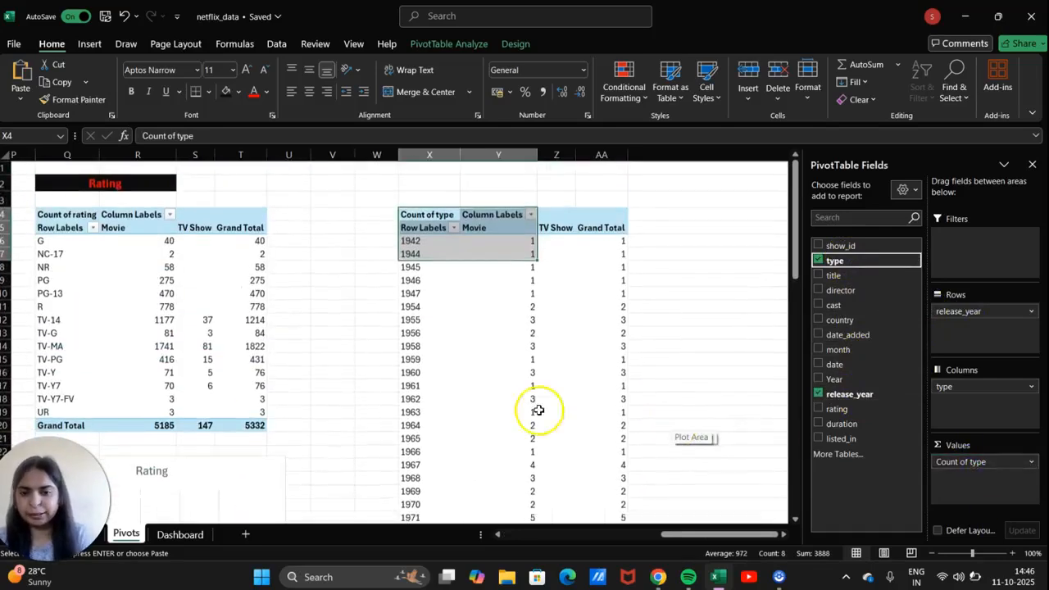
left_click_drag(442, 270, 421, 240)
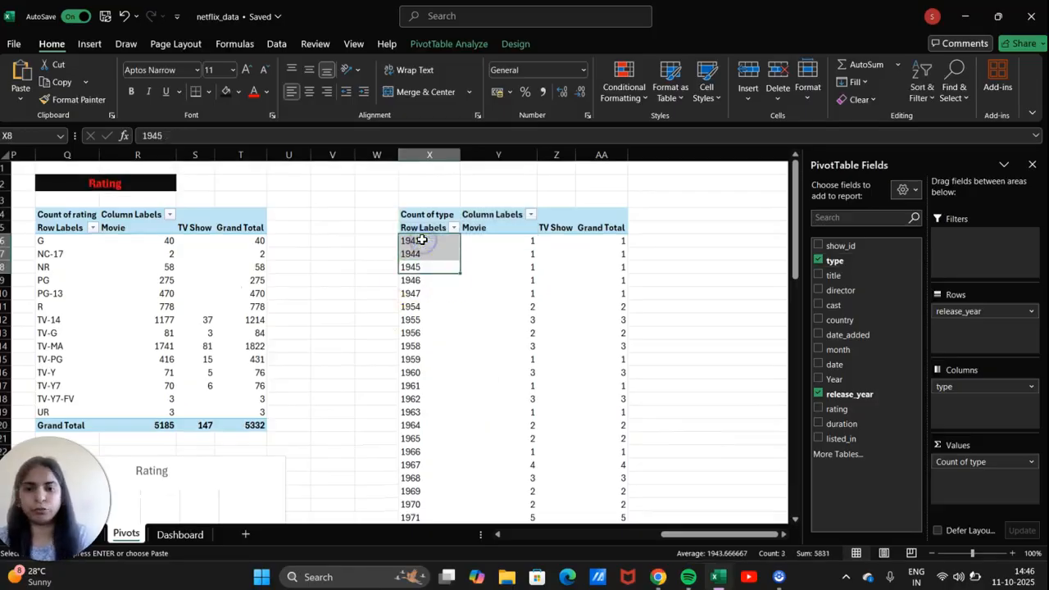
Open the year label filter and uncheck early years such as 1942–1954.
left_click(422, 240)
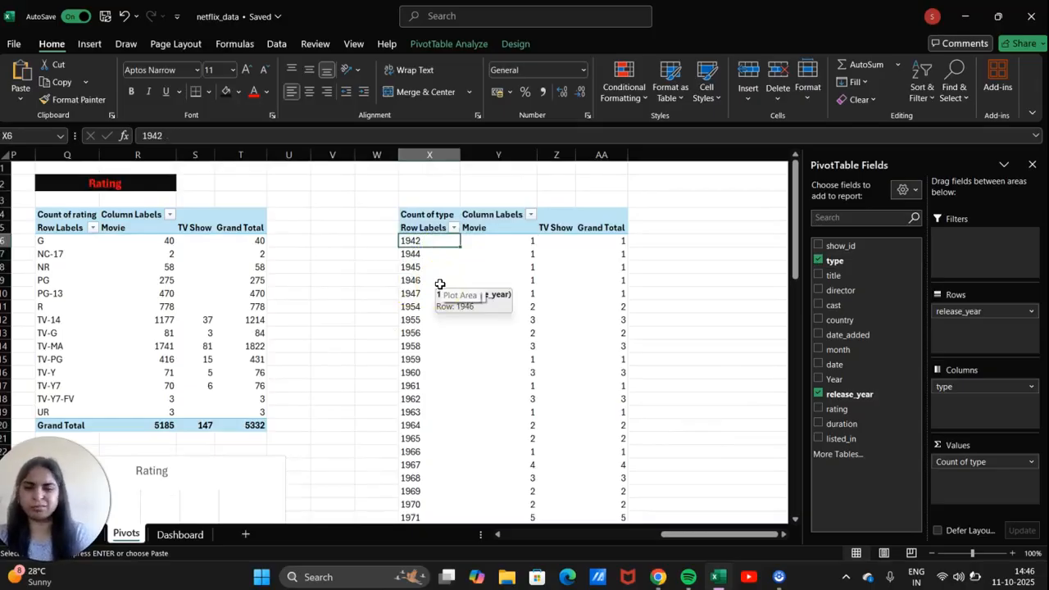
left_click(454, 228)
left_click(313, 396)
left_click(314, 409)
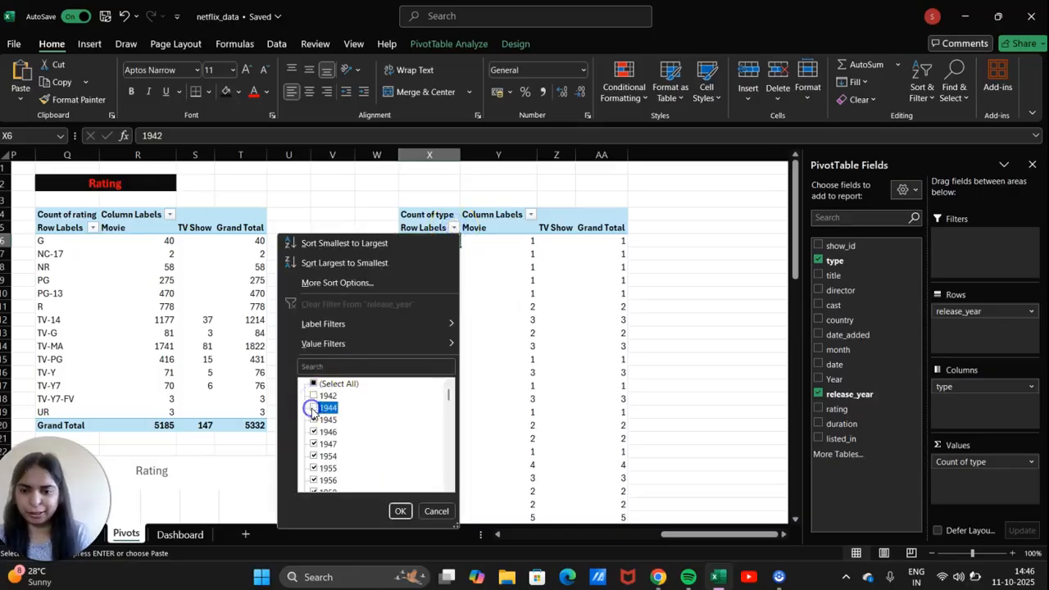
left_click(313, 419)
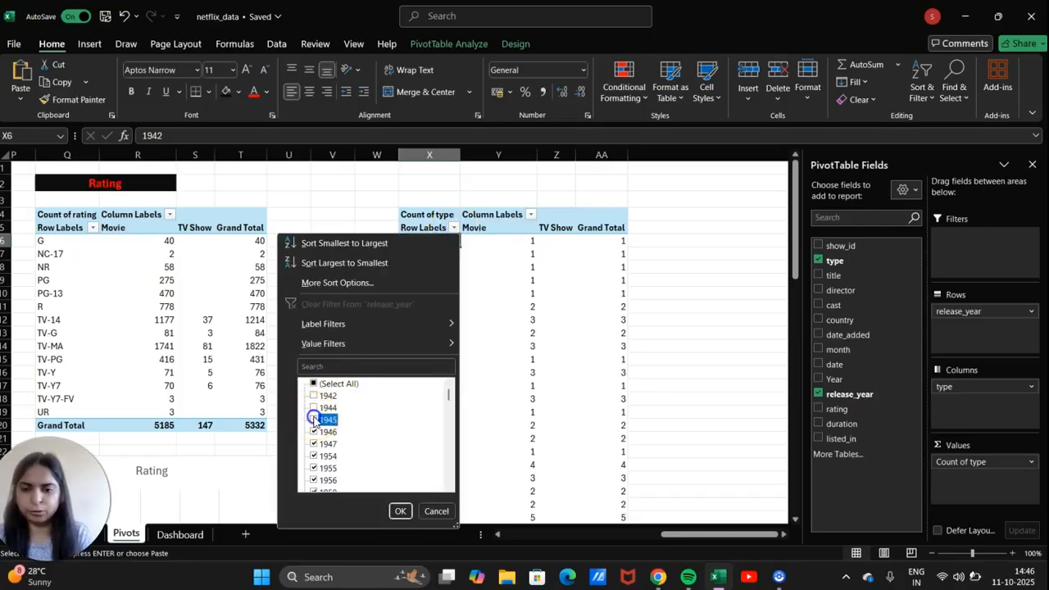
left_click(313, 432)
scroll(316, 410, "down", 1)
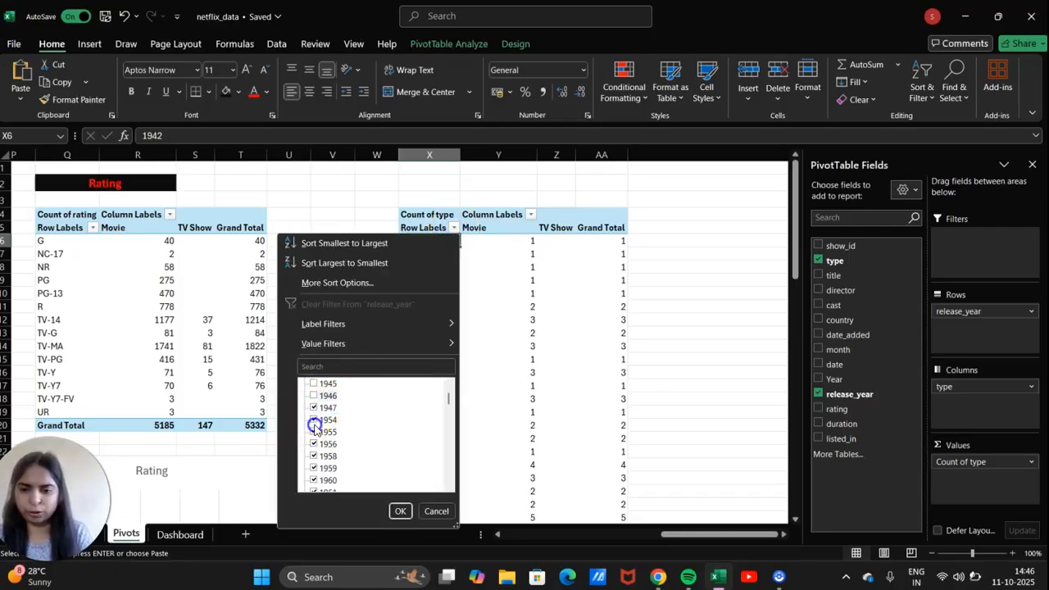
left_click(313, 421)
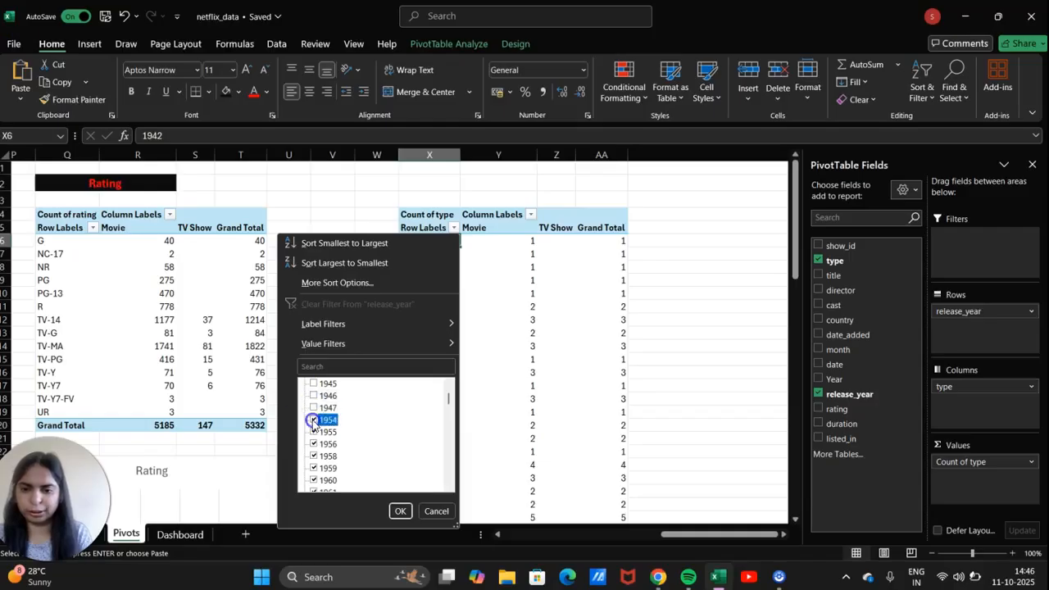
scroll(313, 440, "down", 1)
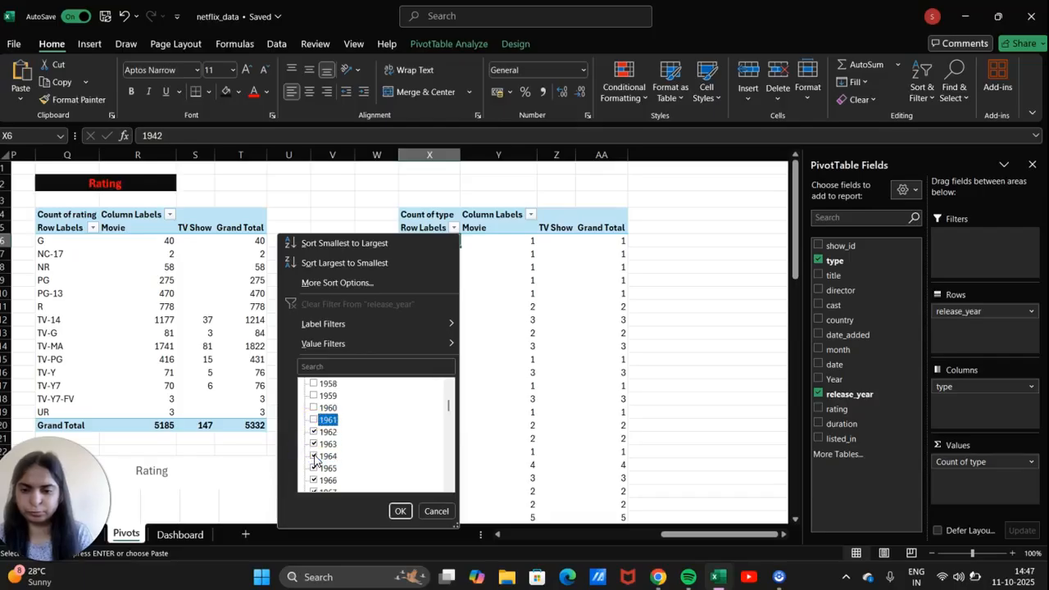
left_click(312, 468)
scroll(318, 458, "up", 5)
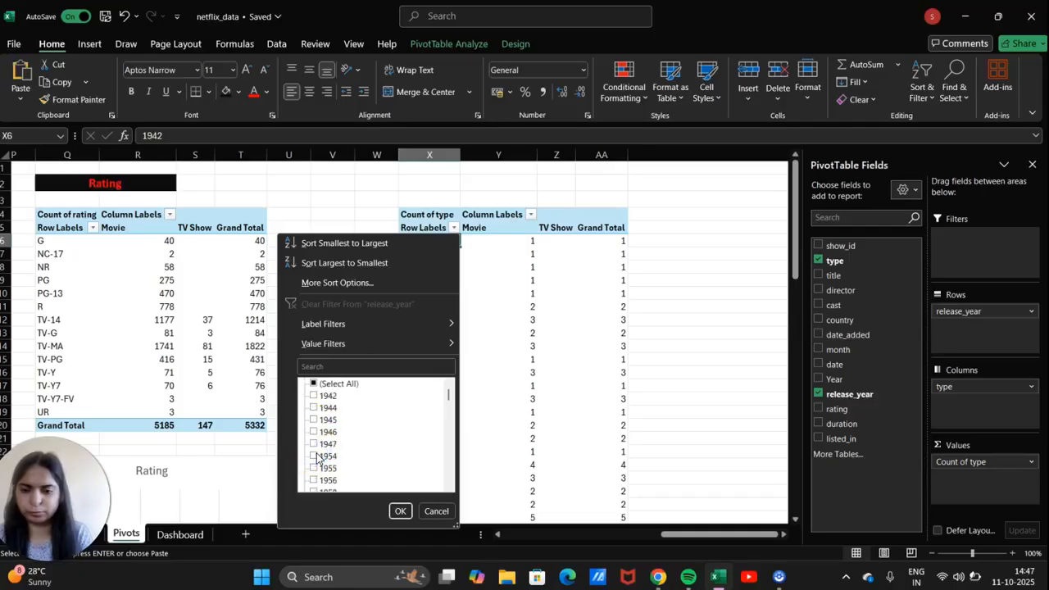
Clear all years in the filter, then tick 2021, 2020, 2018, 2017 and 2016.
left_click(312, 385)
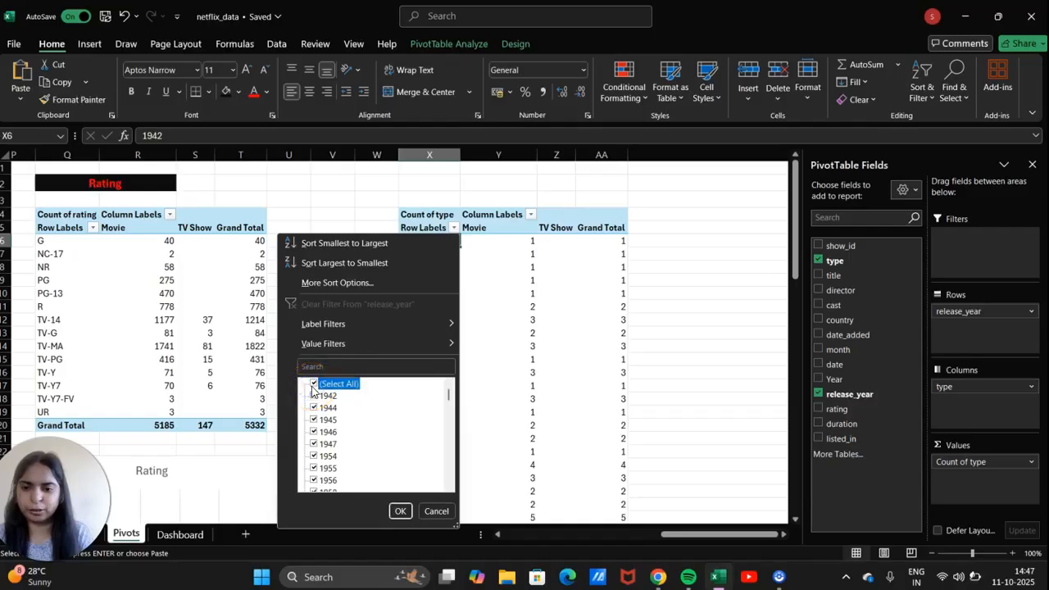
left_click(312, 386)
scroll(347, 440, "down", 8)
scroll(347, 441, "down", 8)
left_click(279, 506)
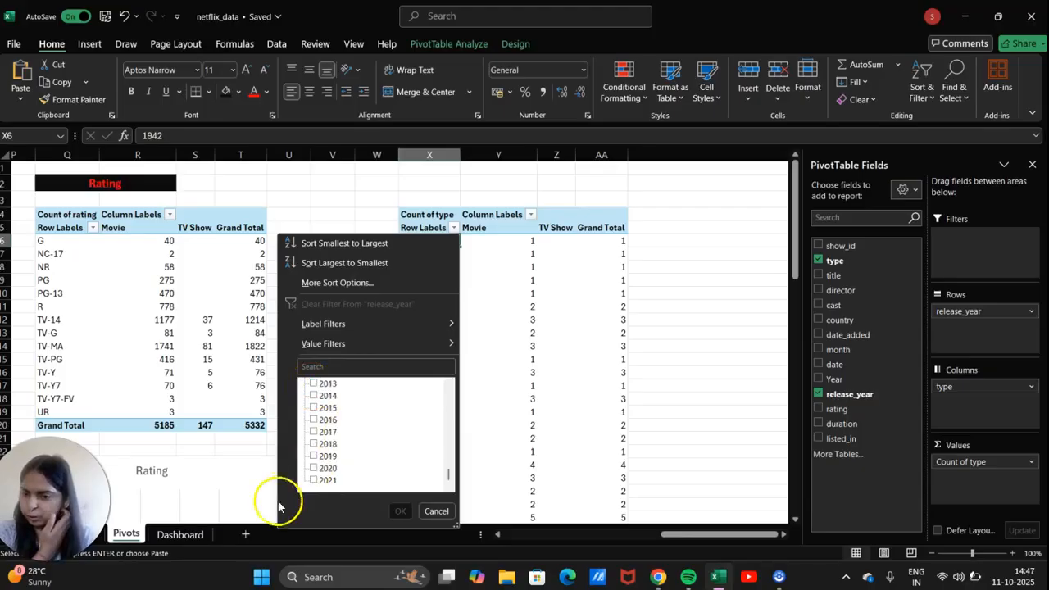
left_click(314, 481)
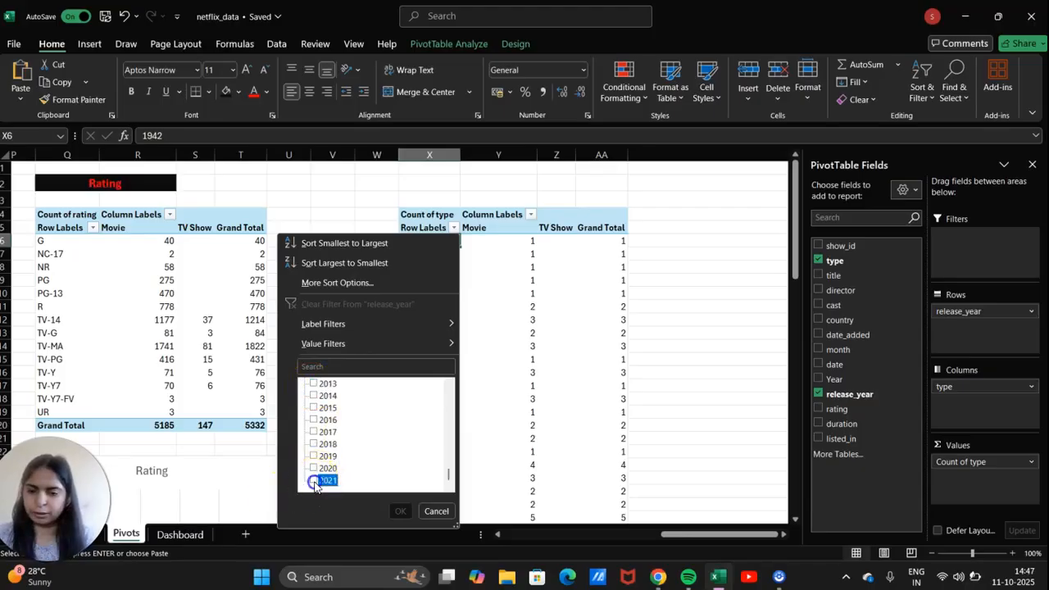
left_click(314, 467)
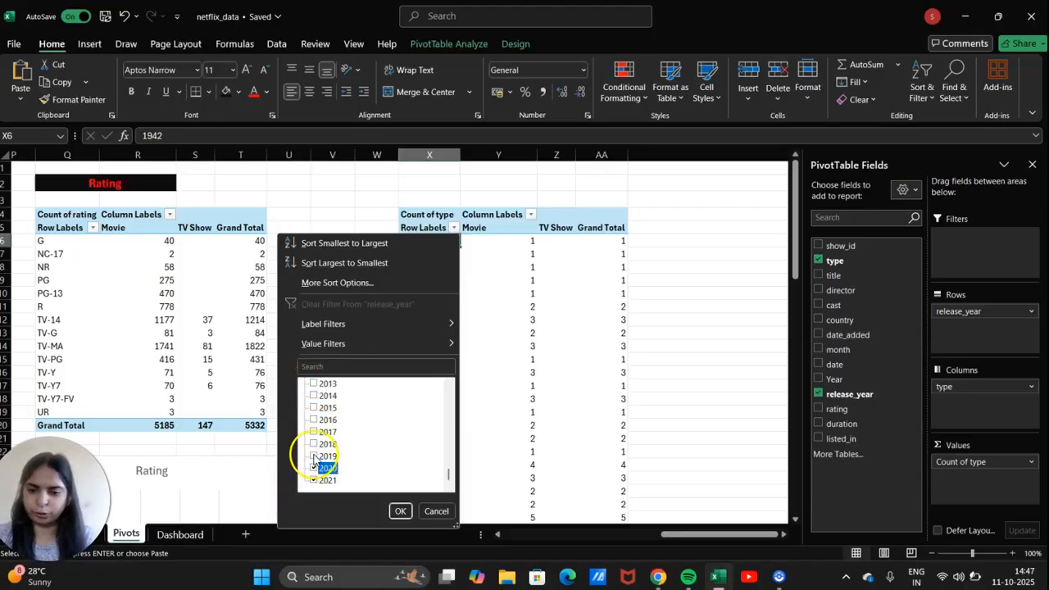
left_click(313, 443)
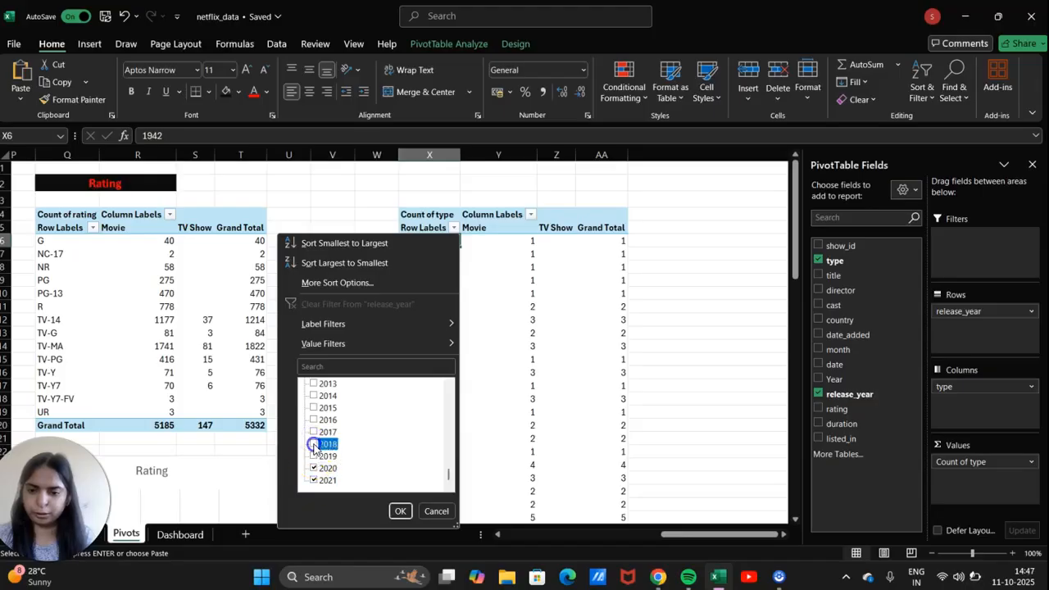
left_click(312, 421)
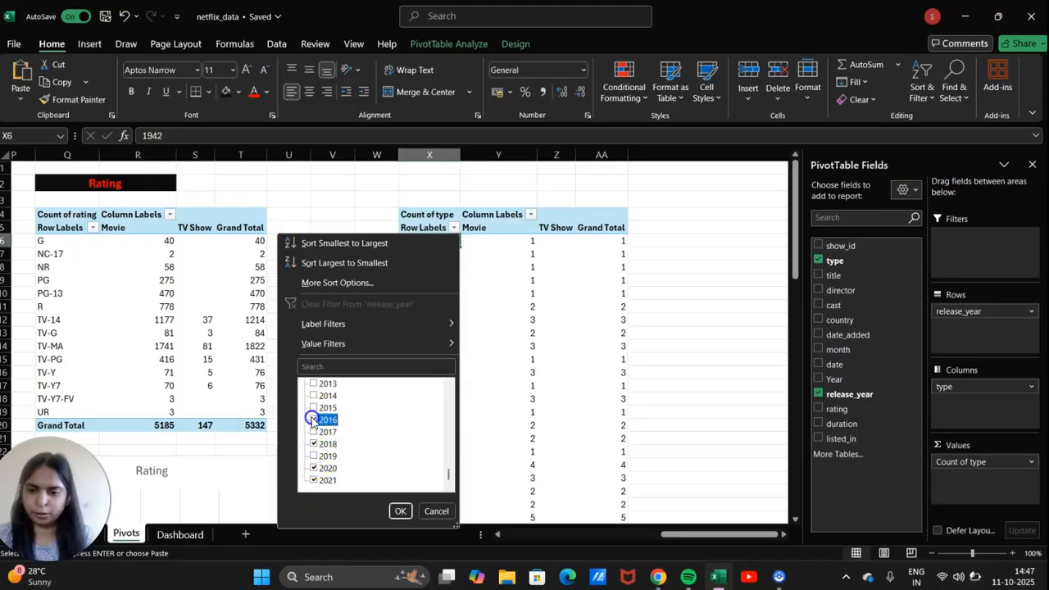
left_click(313, 432)
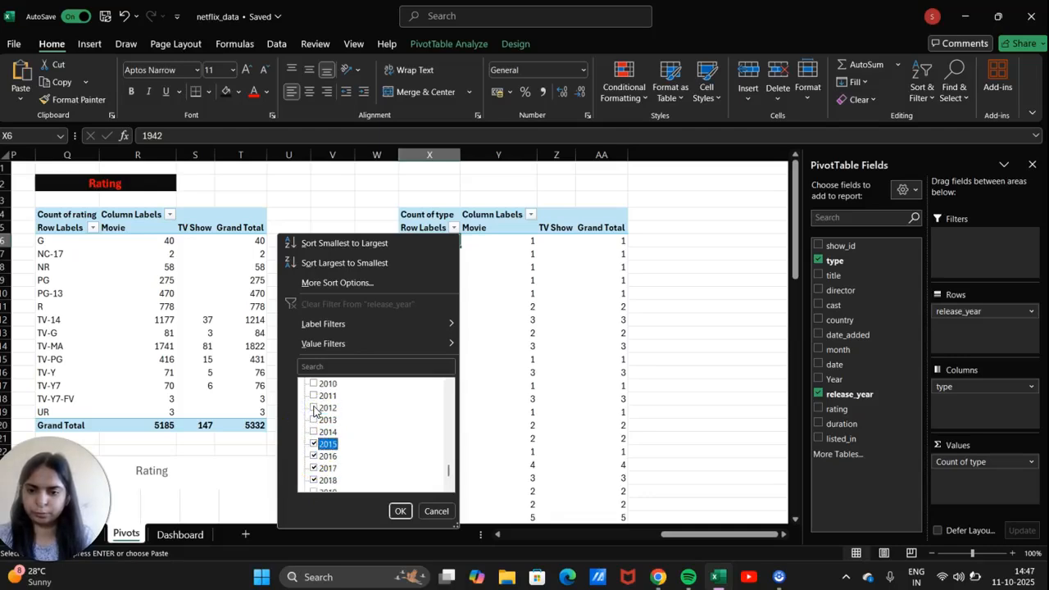
Also tick 2008 through 2014 and apply the year filter.
left_click(313, 432)
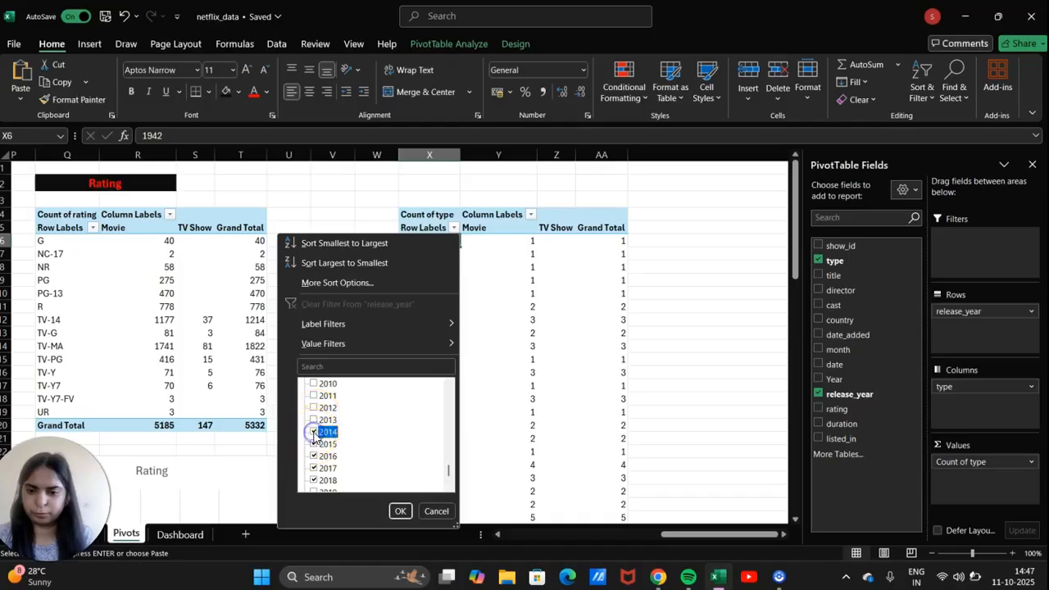
left_click(313, 419)
left_click(313, 407)
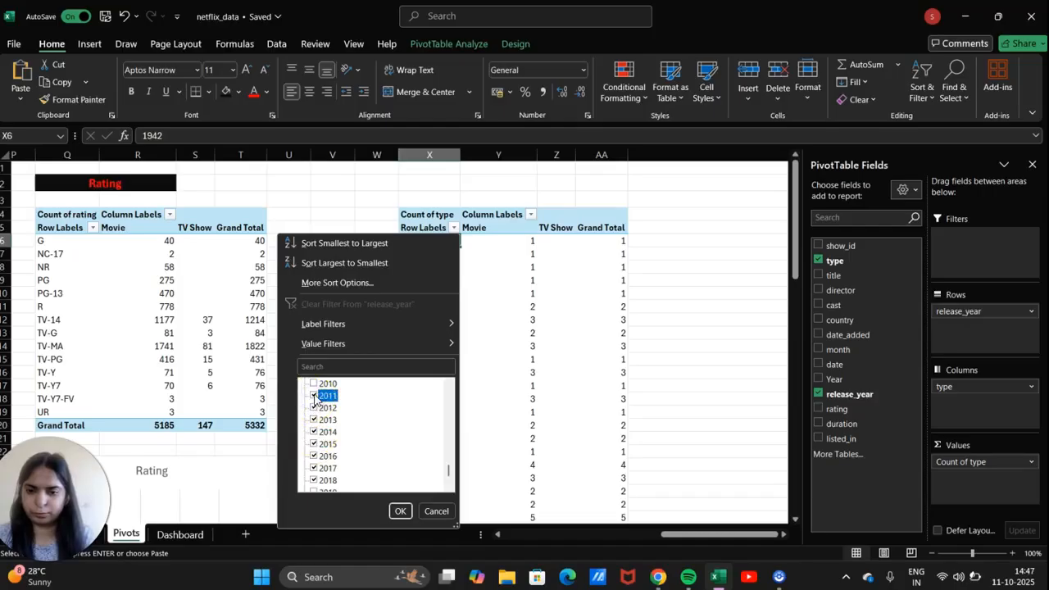
scroll(315, 398, "up", 1)
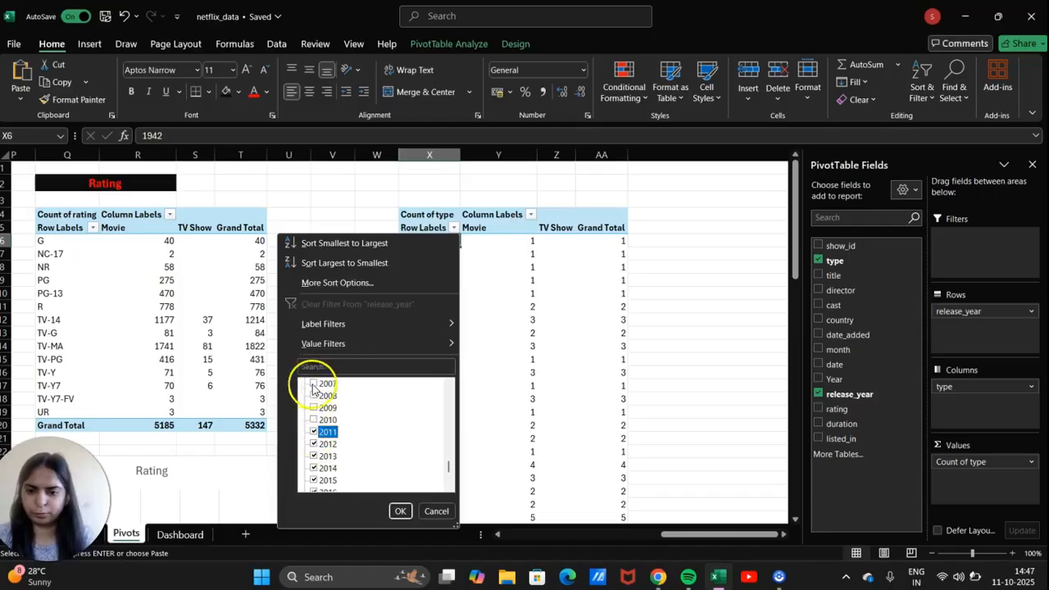
left_click(314, 396)
left_click(313, 407)
left_click(313, 420)
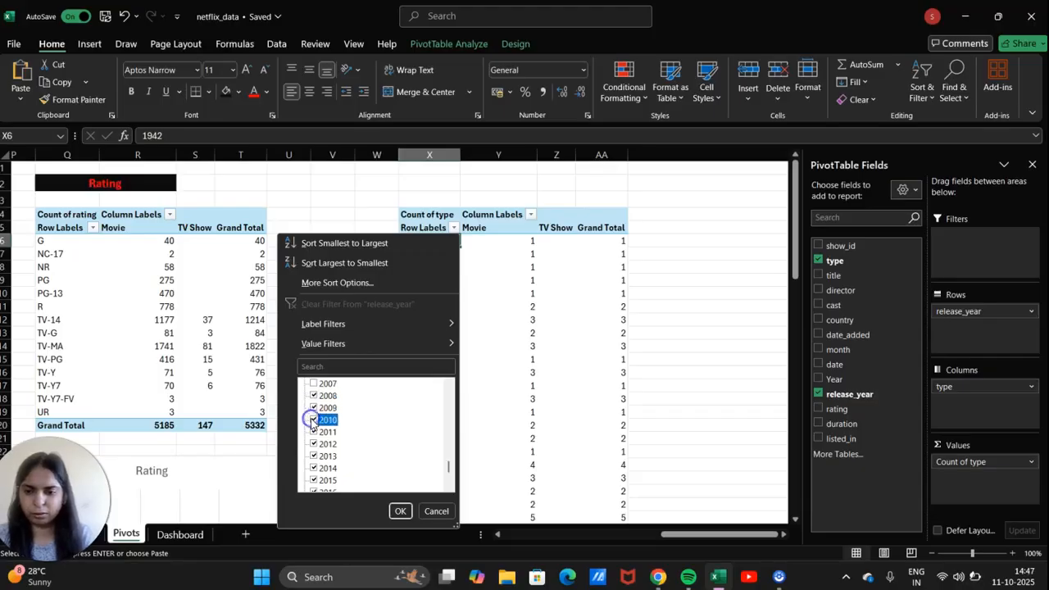
left_click(399, 512)
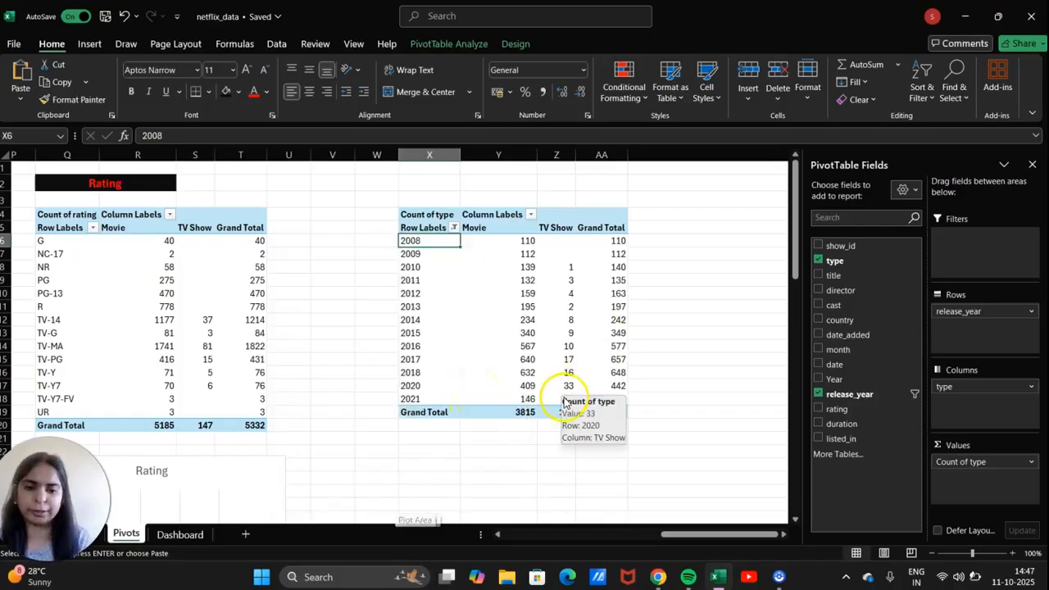
Select the 2008–2021 year counts and choose Area in the Insert PivotChart dialog.
left_click(558, 399)
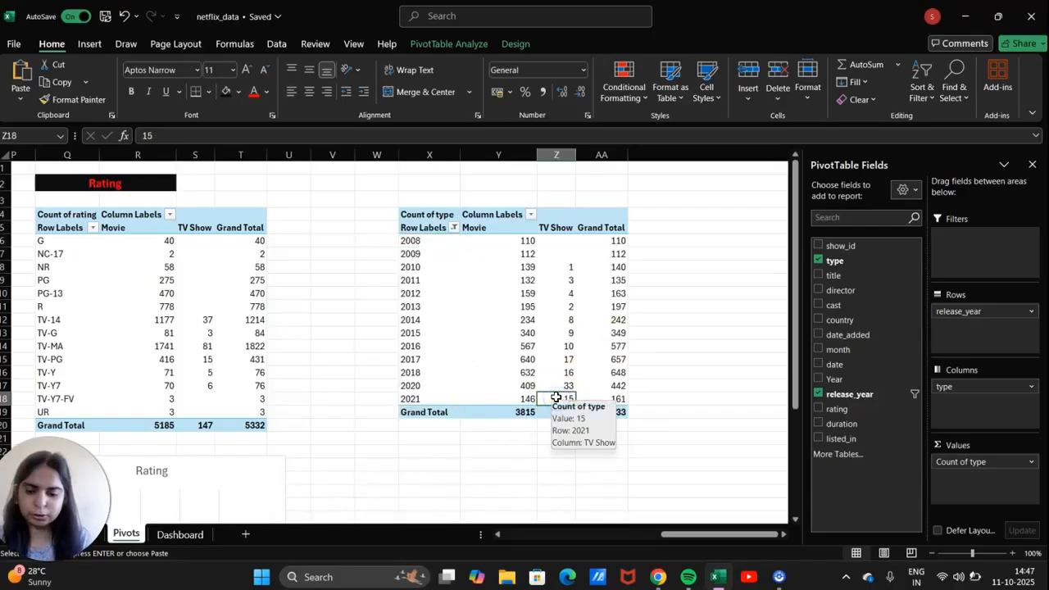
key("shift+Up")
key("shift+Up")
key("shift+Up")
key("shift+Up")
key("shift+Up")
key("shift+Up")
key("shift+Up")
key("shift+Up")
key("shift+Up")
key("shift+Up")
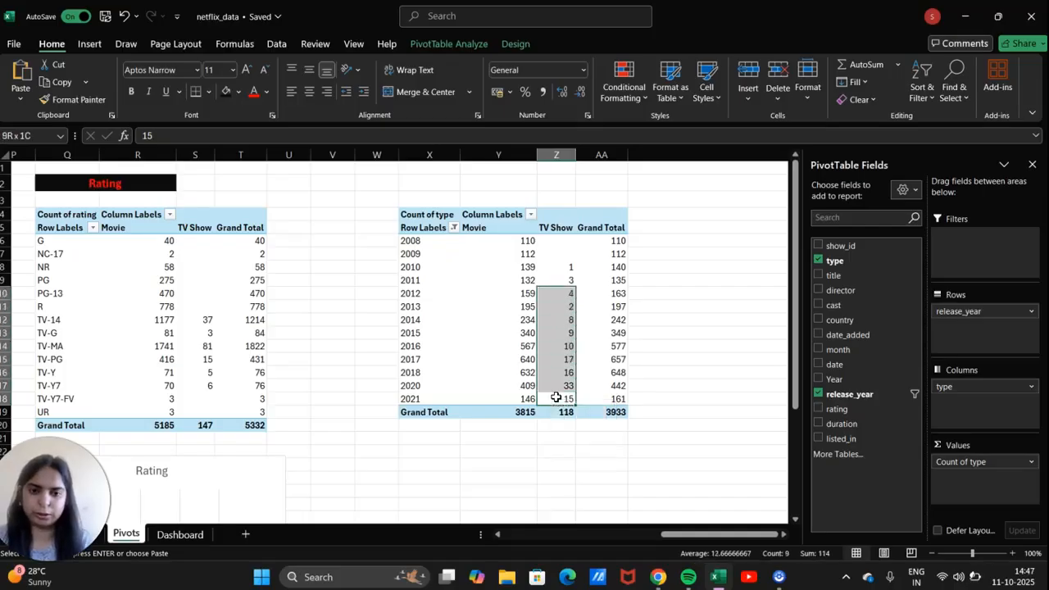
key("shift+Up")
key("shift+Up")
key("shift+Left")
key("shift+Left")
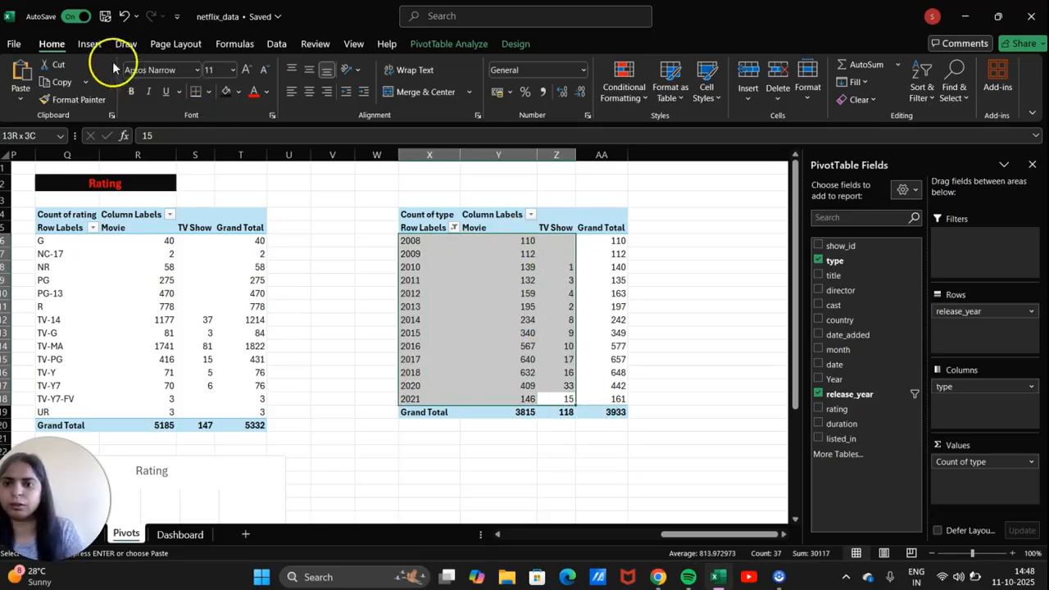
left_click(92, 43)
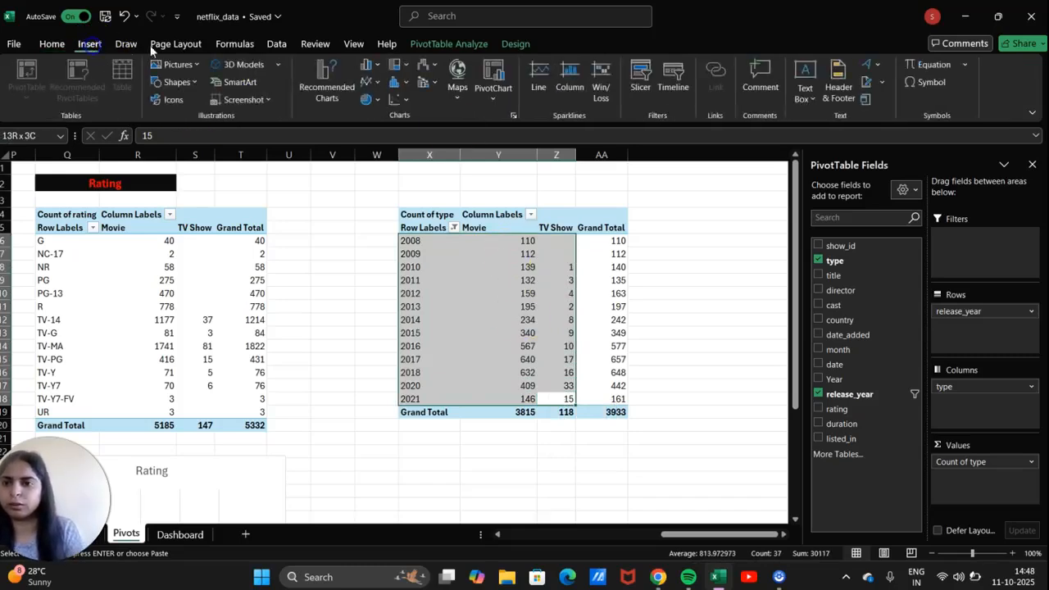
left_click(500, 100)
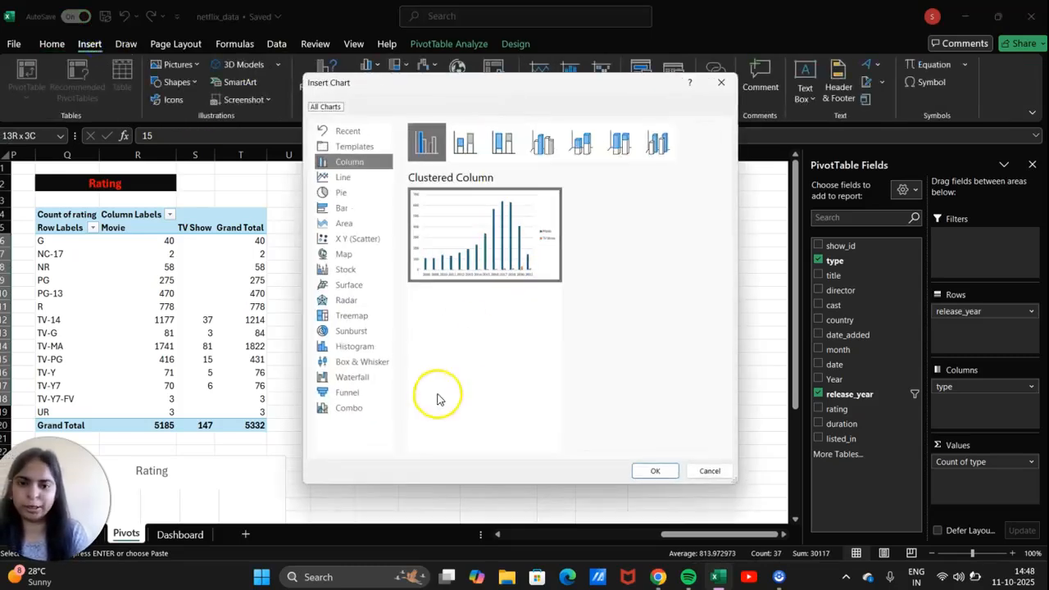
left_click(359, 226)
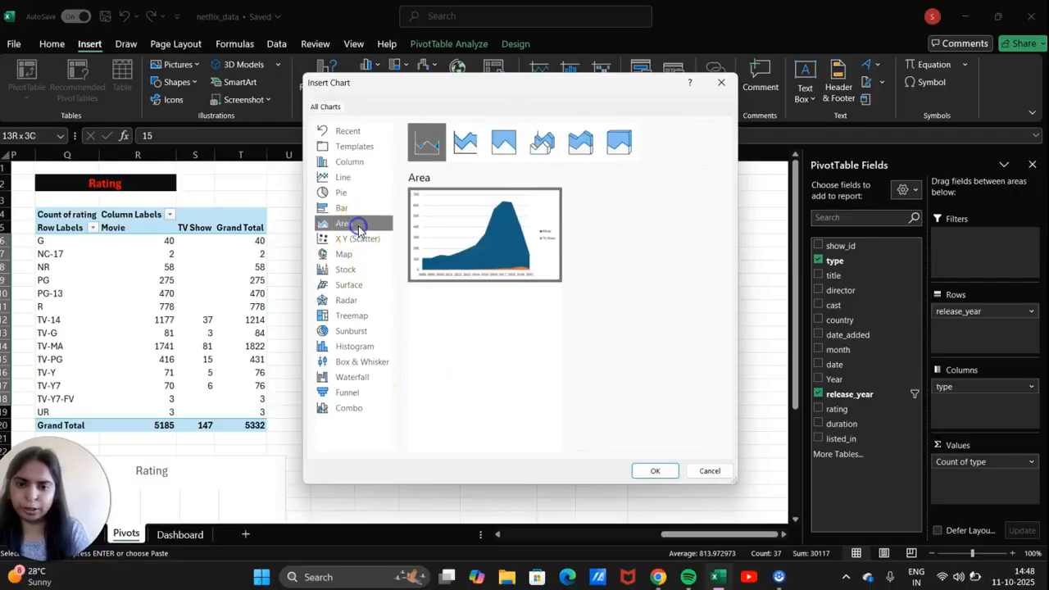
mouse_move(499, 236)
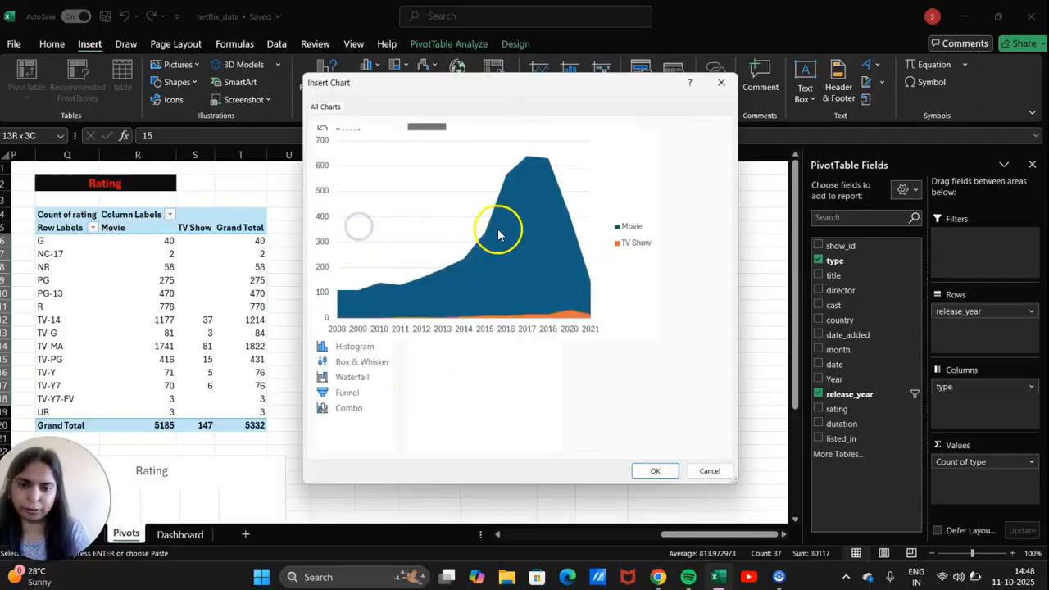
Insert the Area PivotChart, move it below the year pivot, and hide all field buttons.
left_click(656, 471)
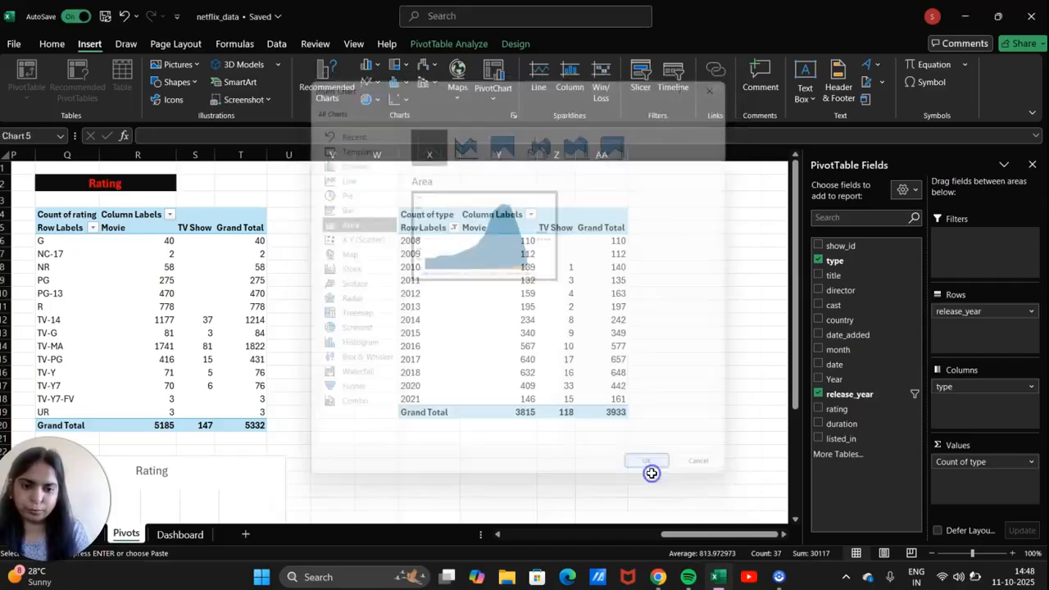
scroll(652, 473, "down", 1)
scroll(652, 473, "down", 1)
scroll(652, 474, "up", 1)
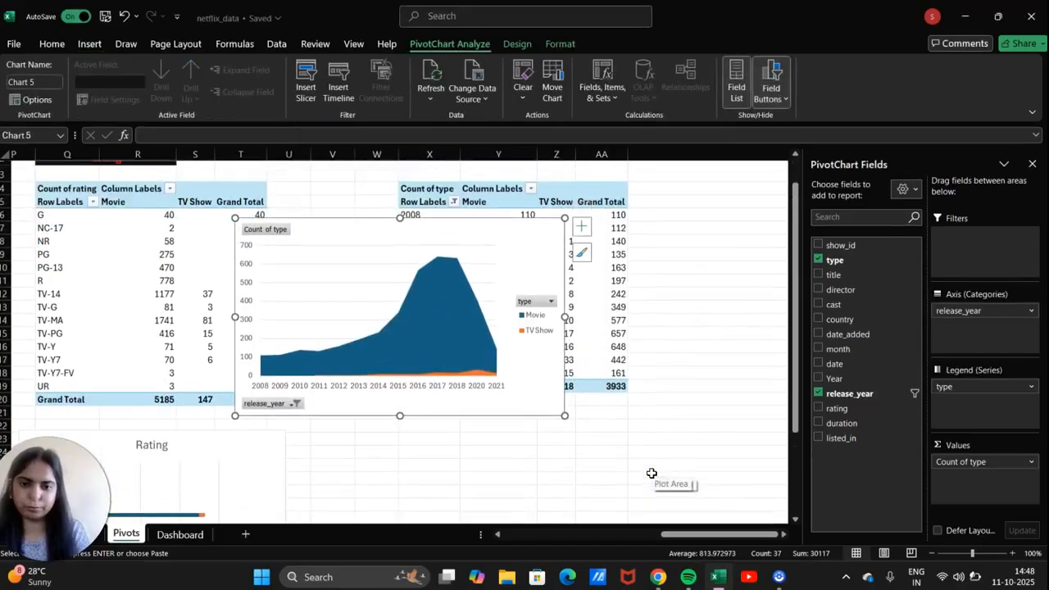
left_click_drag(550, 265, 628, 459)
scroll(628, 462, "down", 2)
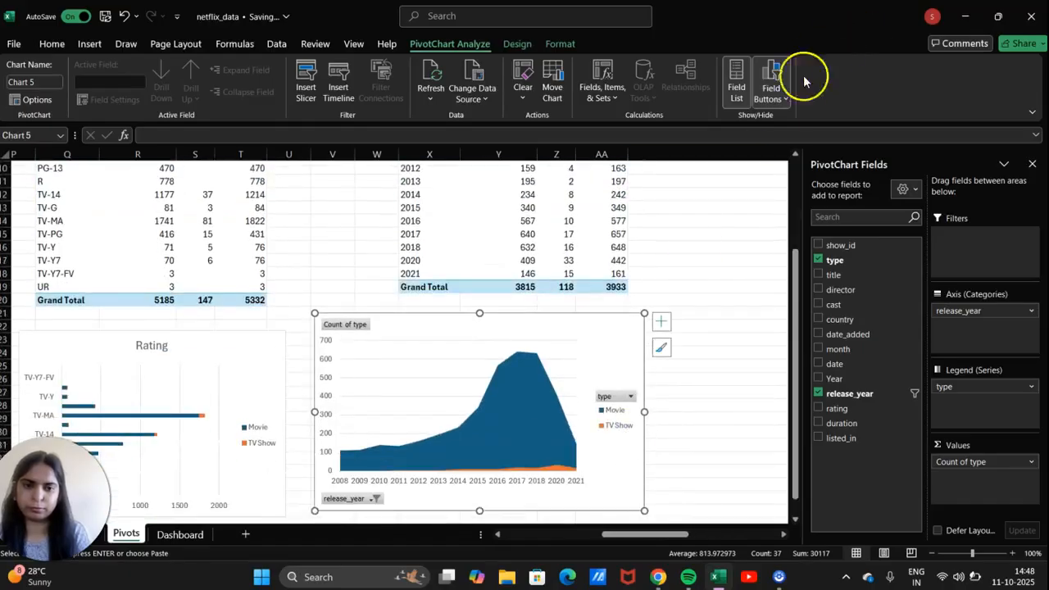
left_click(771, 94)
left_click(820, 223)
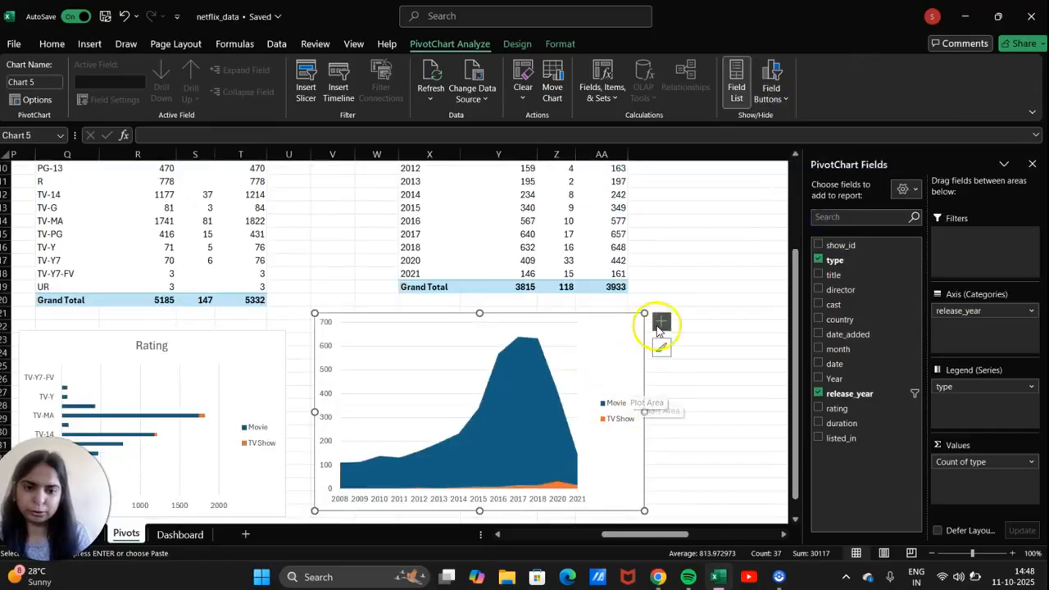
Add the chart title 'Release Year' and resize the chart.
left_click(660, 322)
left_click(704, 368)
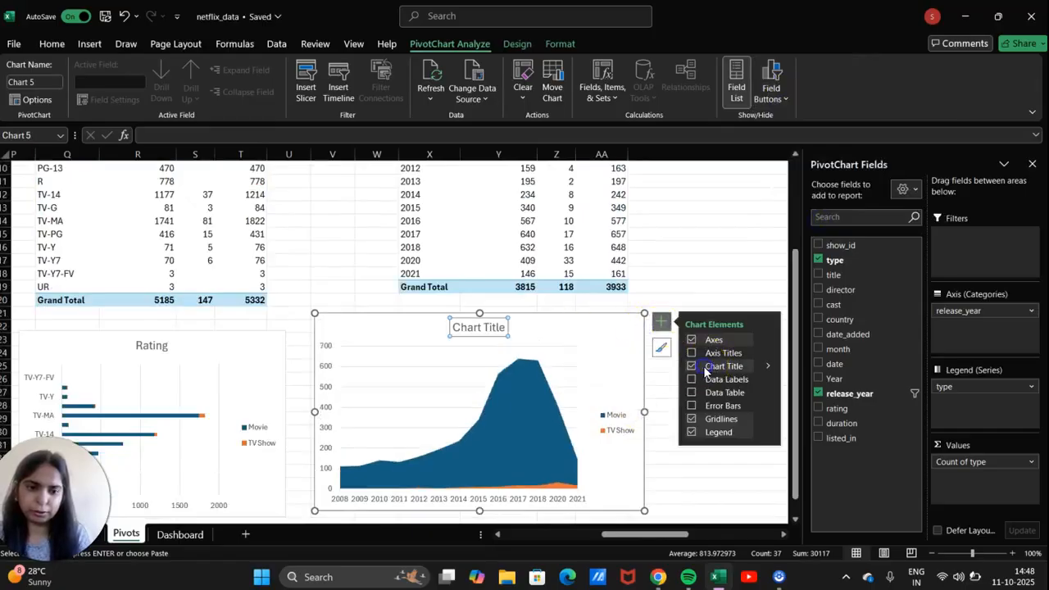
left_click(501, 328)
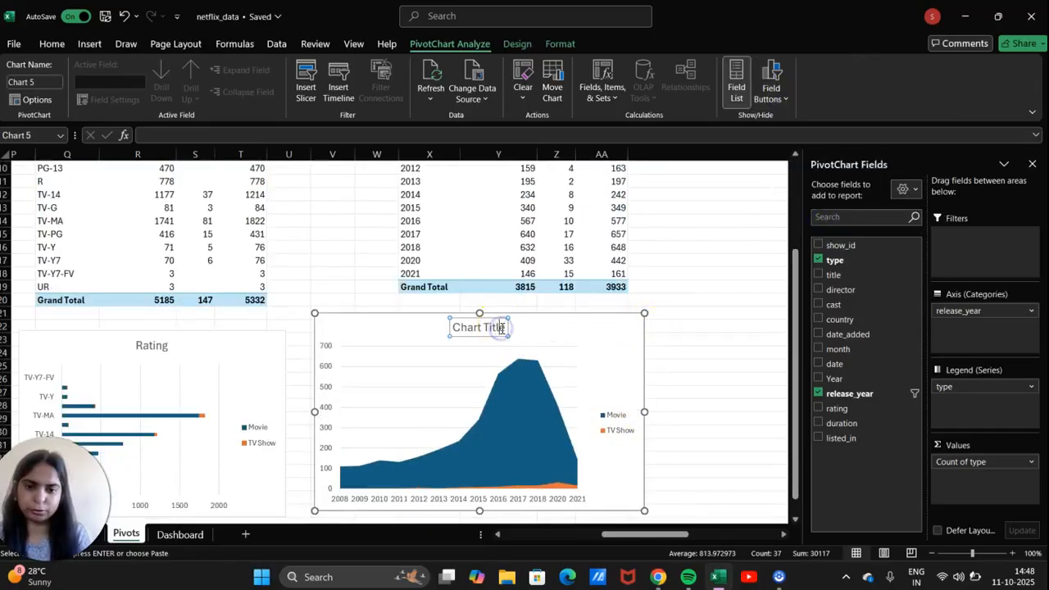
left_click(502, 328)
key("ctrl+a")
key("BackSpace")
type("Release Year")
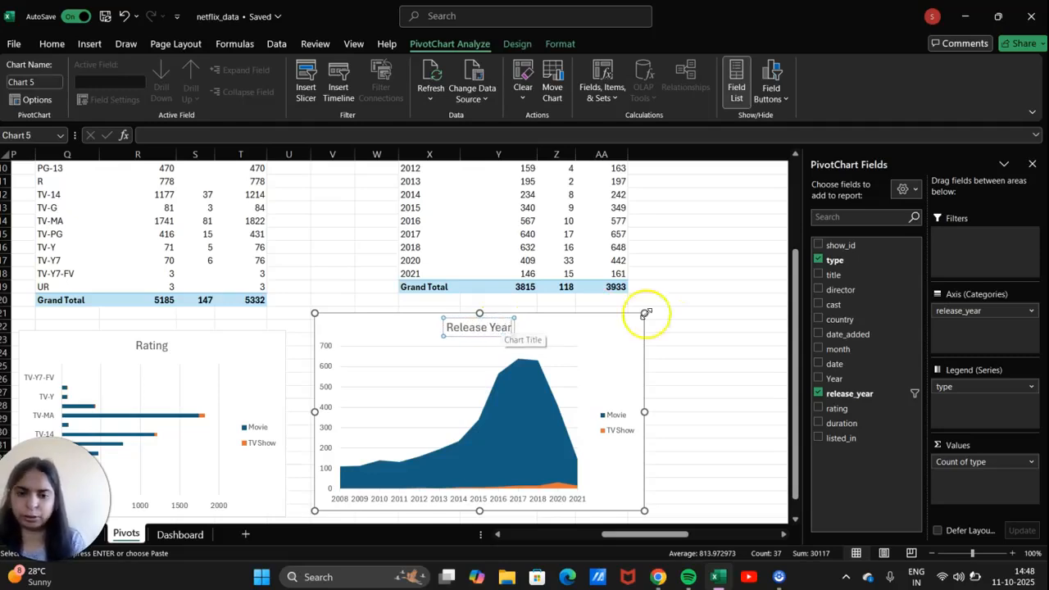
left_click(717, 336)
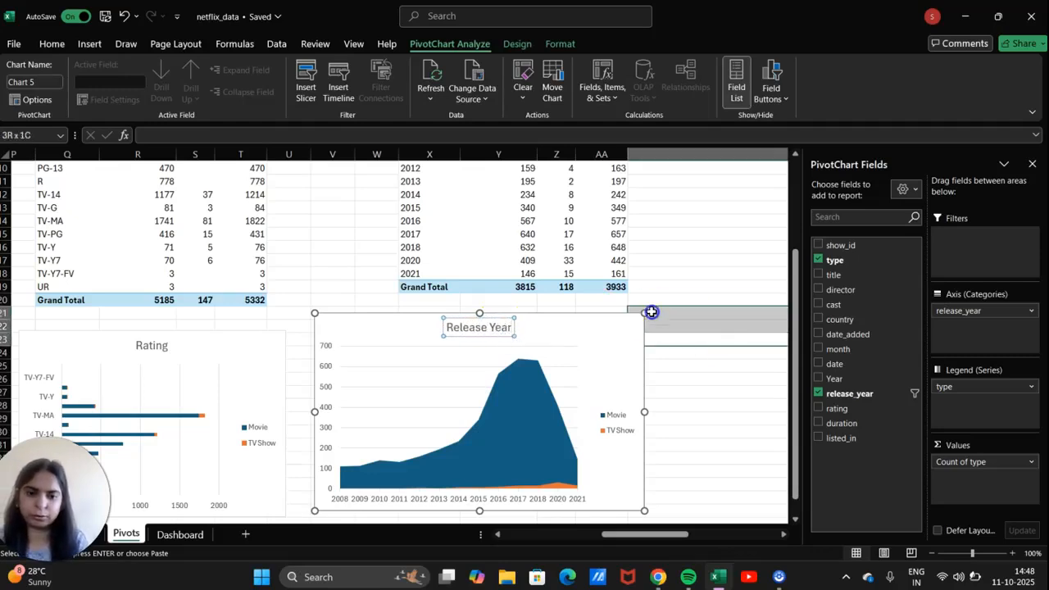
left_click(622, 325)
left_click_drag(622, 325, 567, 413)
scroll(568, 412, "up", 3)
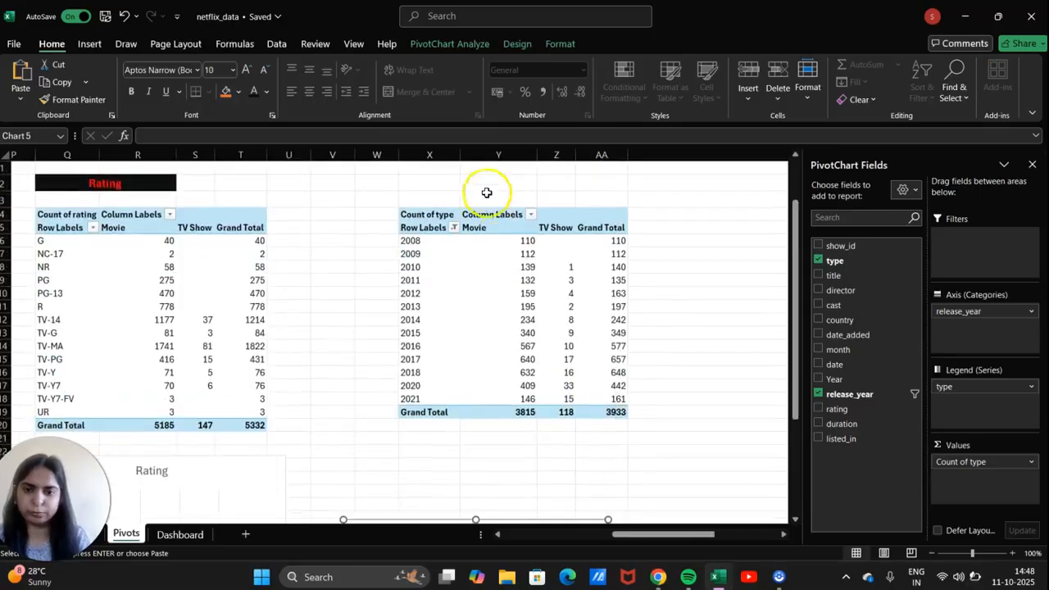
Enter 'Release Year' in Y2 and copy the Rating heading's black-and-red format onto it.
left_click(479, 184)
type("Release Year")
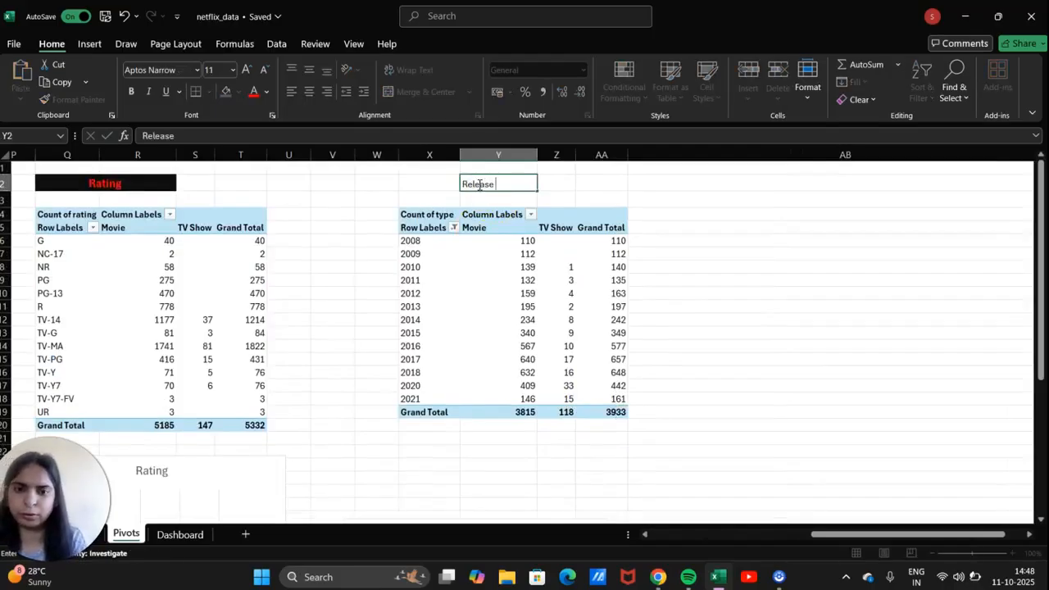
left_click(123, 182)
left_click(75, 100)
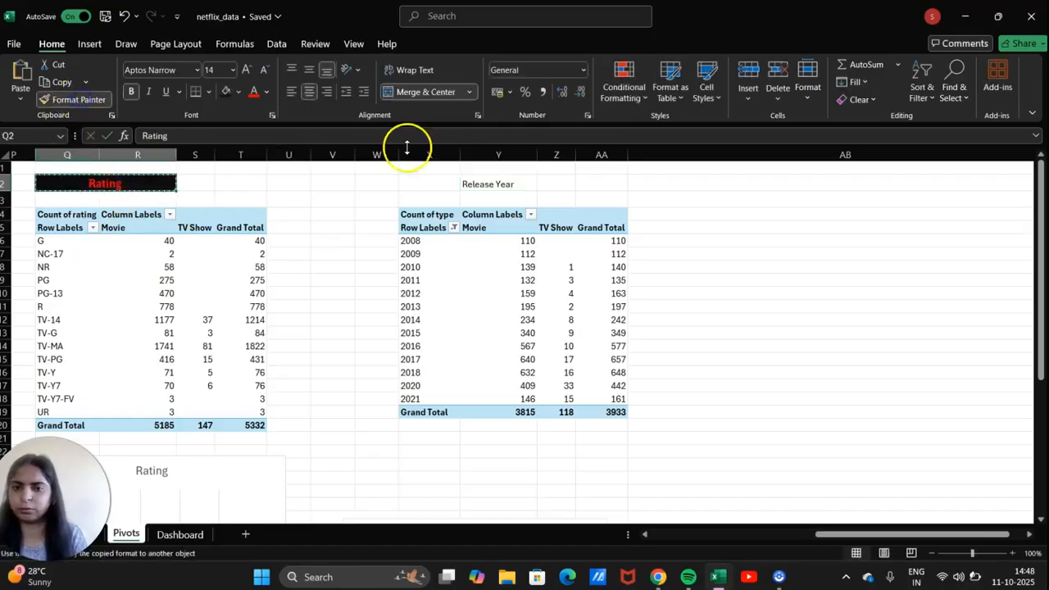
left_click(474, 182)
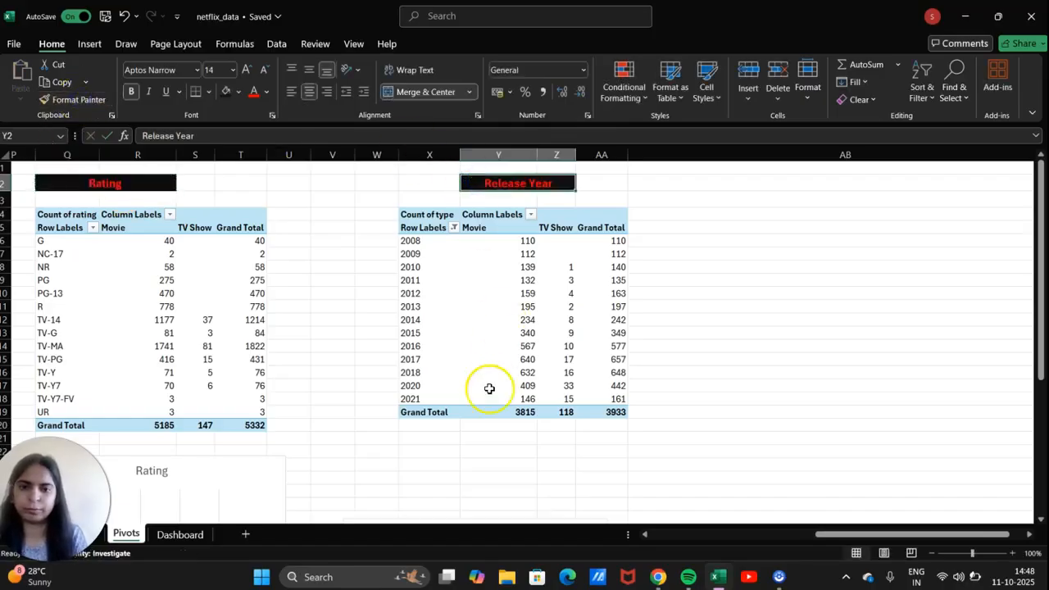
left_click(387, 415)
Undo an accidental plot area change and reposition the Release Year chart.
scroll(388, 418, "down", 5)
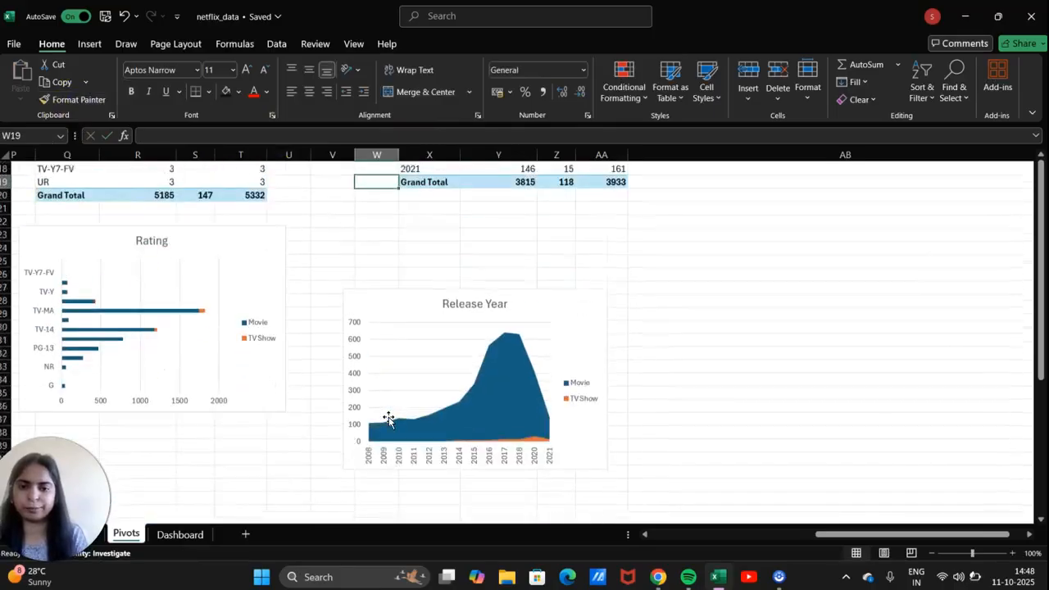
left_click(543, 351)
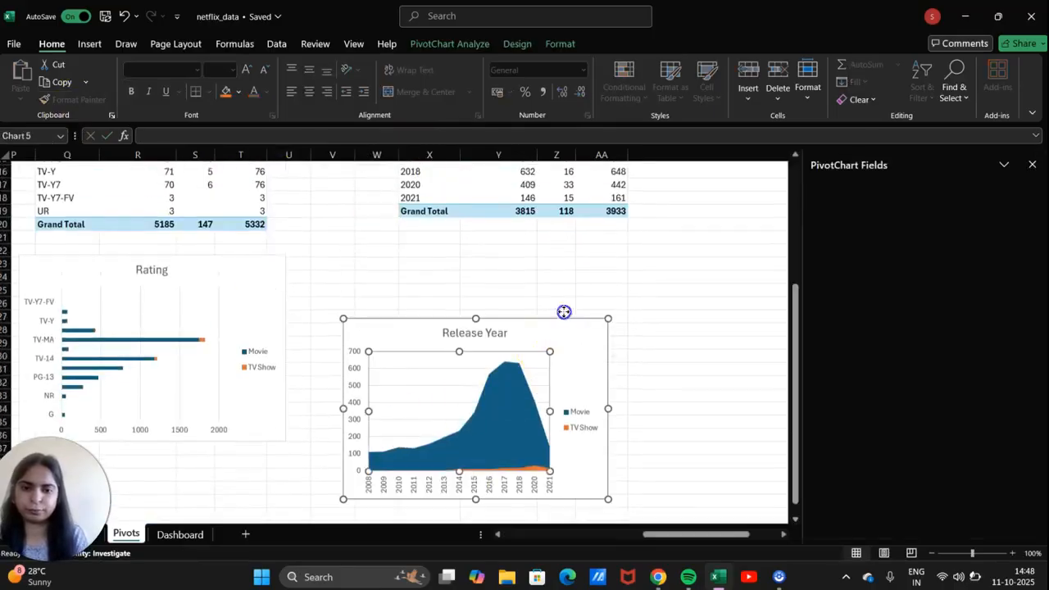
left_click(578, 341)
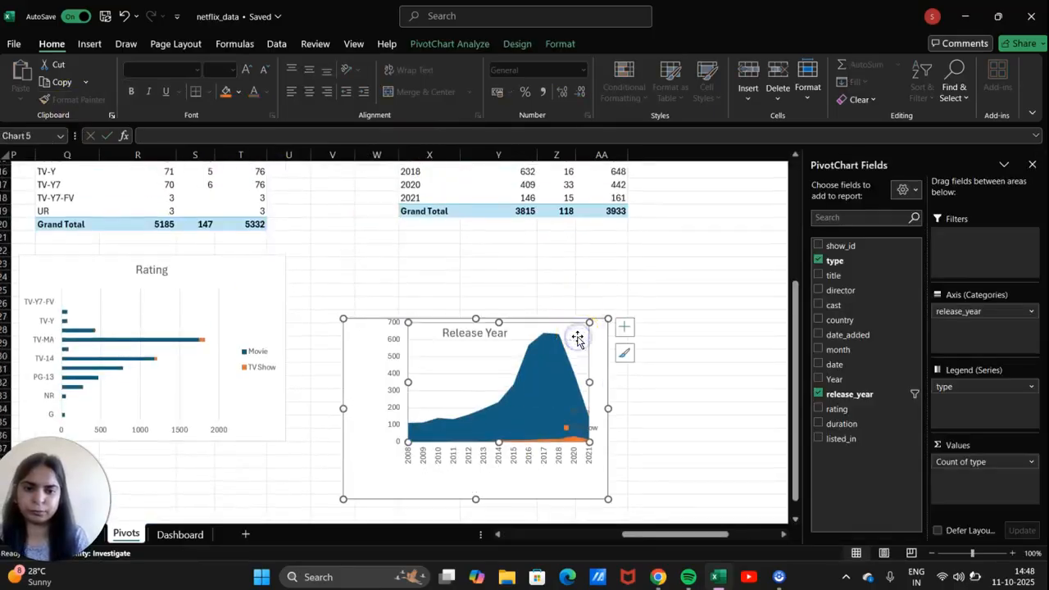
key("ctrl+z")
left_click_drag(582, 339, 609, 274)
scroll(608, 277, "up", 3)
scroll(607, 276, "up", 3)
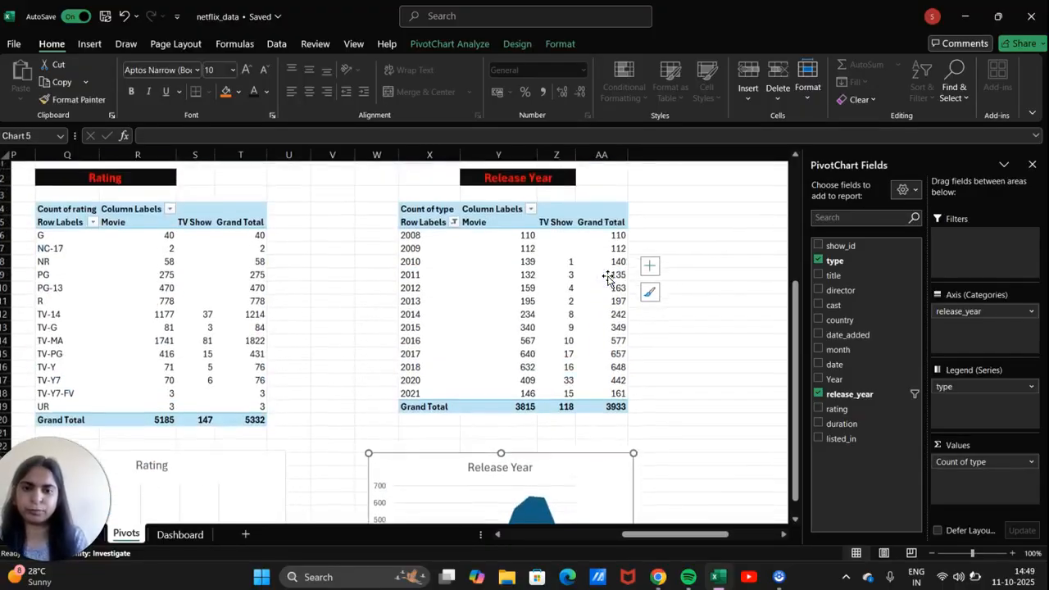
scroll(607, 276, "right", 5)
scroll(608, 276, "right", 1)
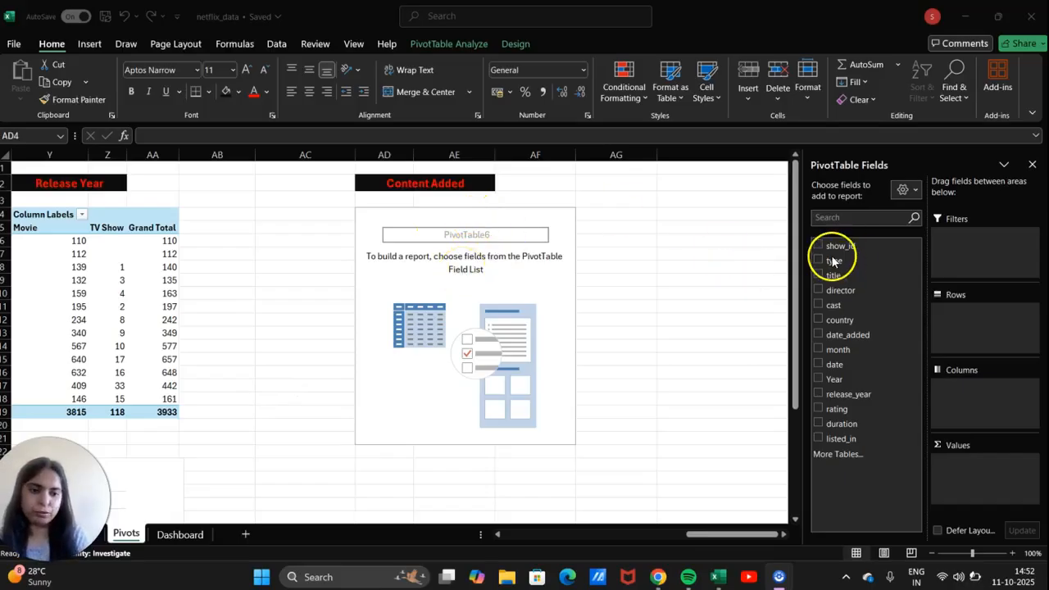
Lay out the Content Added pivot with Year in Rows, type in Columns, and count of type in Values.
left_click_drag(833, 260, 907, 295)
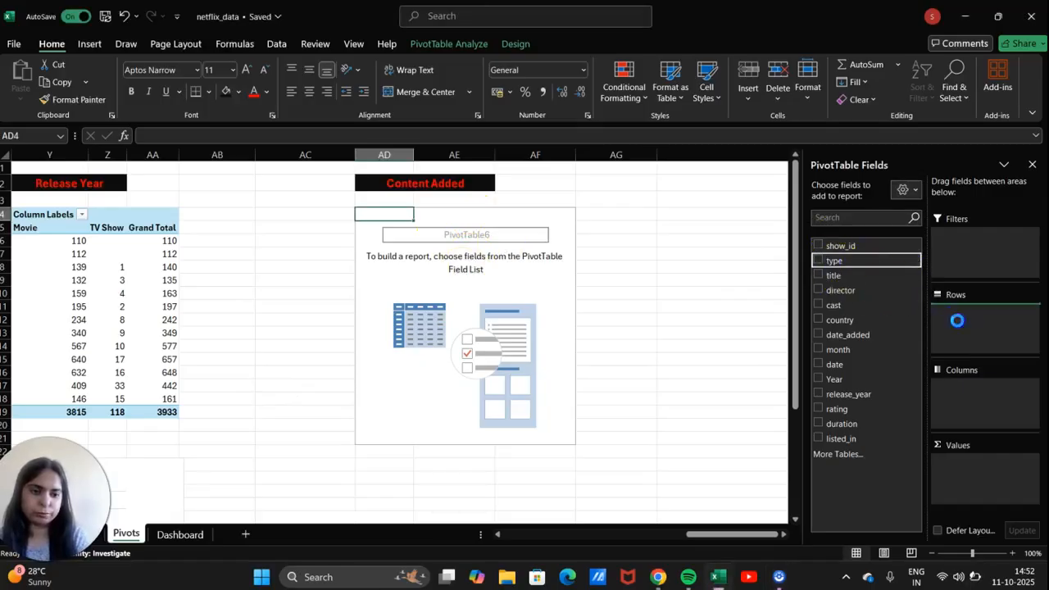
left_click_drag(838, 268, 979, 464)
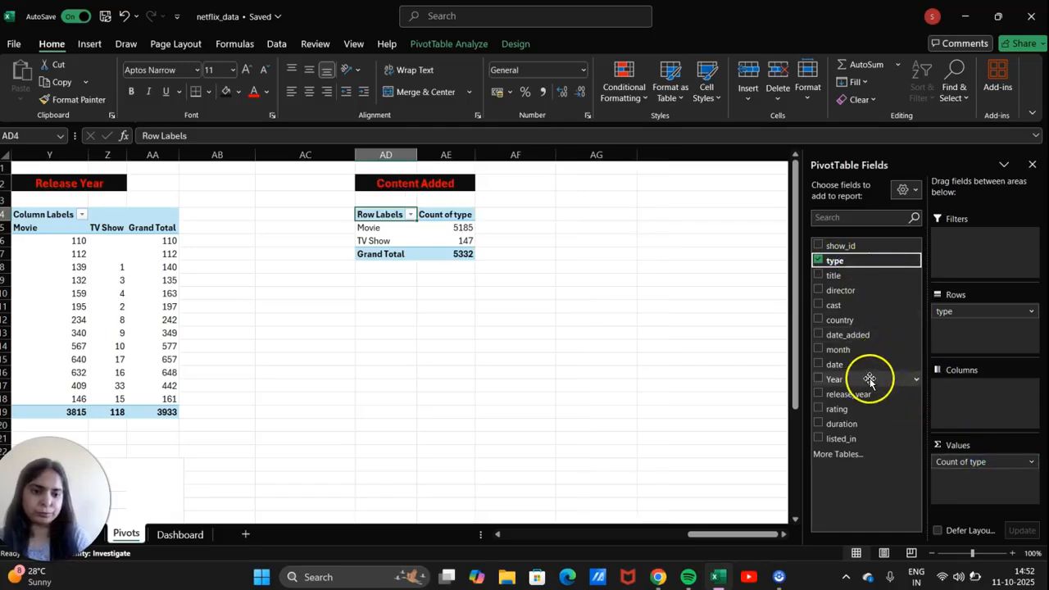
left_click_drag(836, 380, 966, 398)
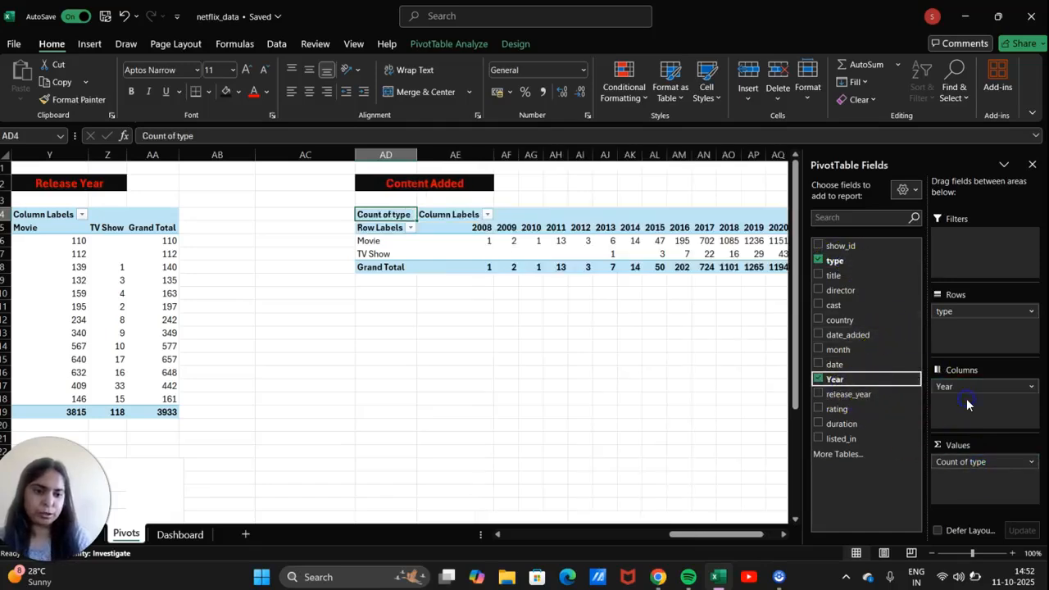
left_click_drag(968, 313, 992, 391)
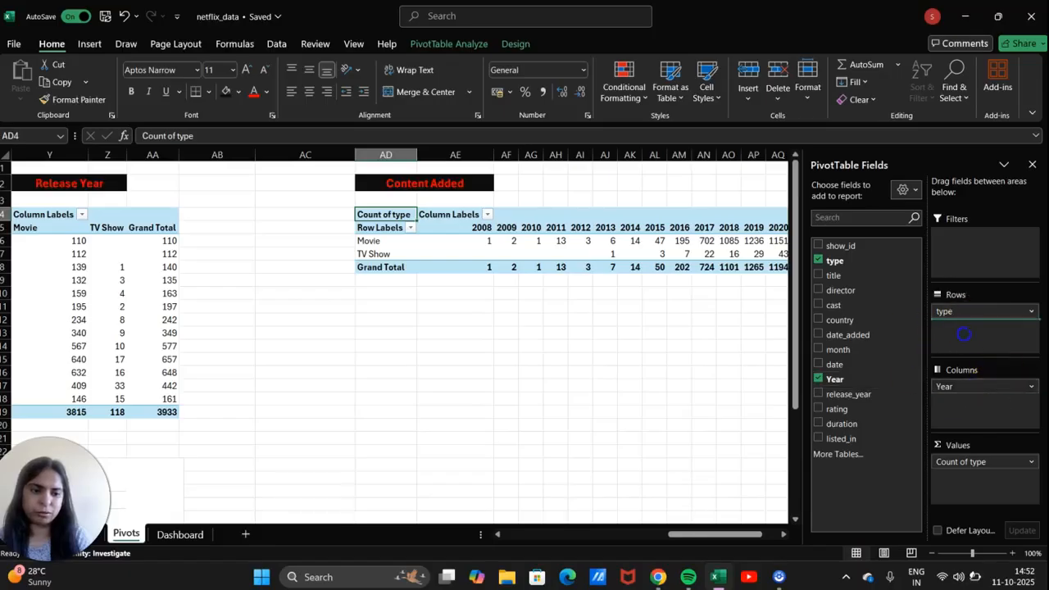
left_click_drag(983, 310, 982, 408)
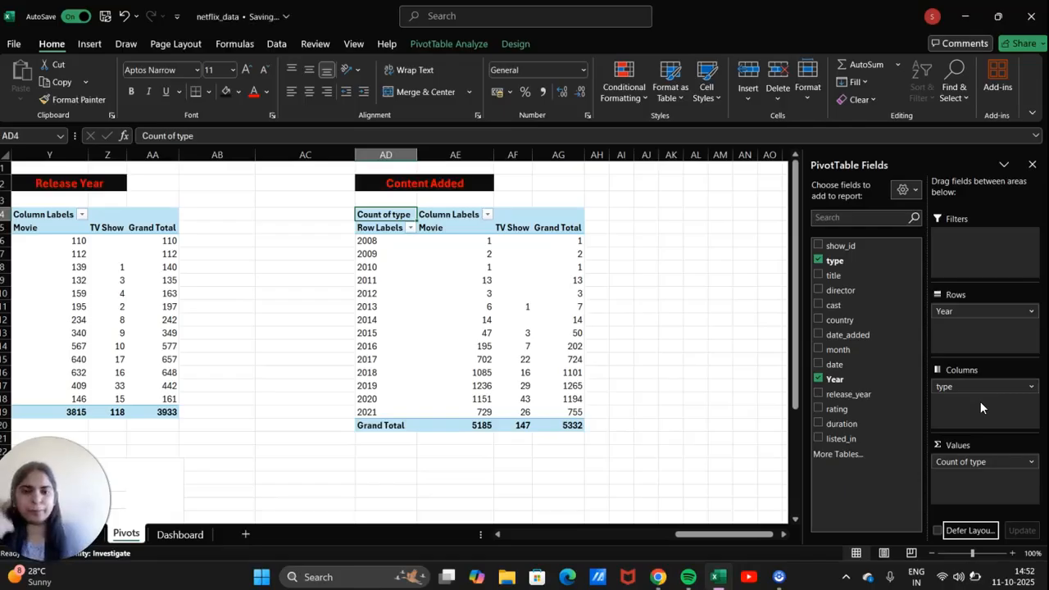
Select the 2008–2021 yearly Movie and TV Show counts, AD6:AF19.
left_click(525, 411)
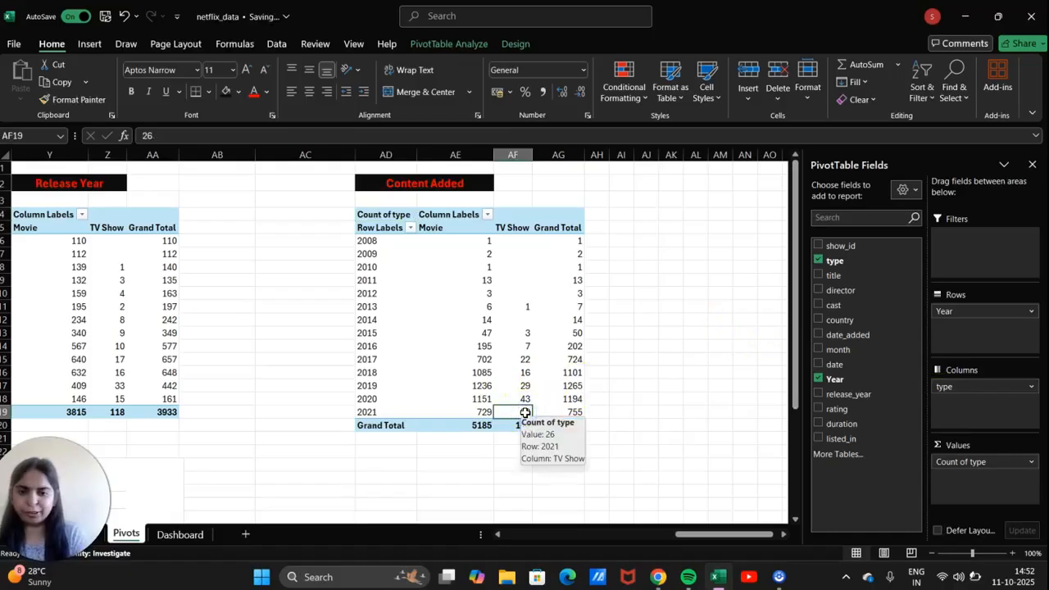
key("shift+Up")
key("shift+Up")
key("shift+Up")
key("shift+Up")
key("shift+Up")
key("shift+Up")
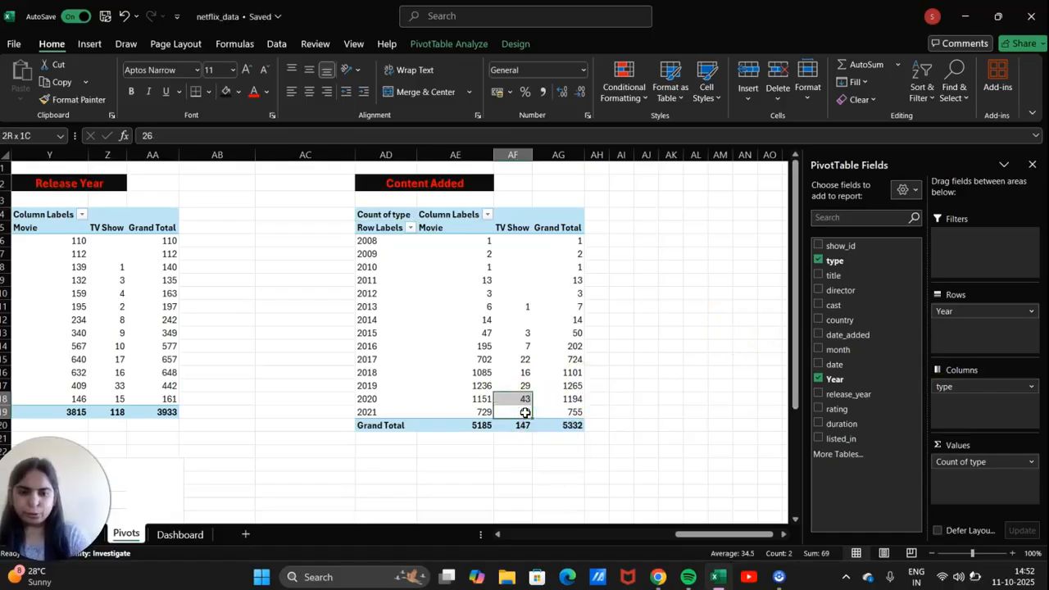
key("shift+Up")
key("shift+Up")
key("shift+Up")
key("shift+Up")
key("shift+Up")
key("shift+Up")
key("shift+Up")
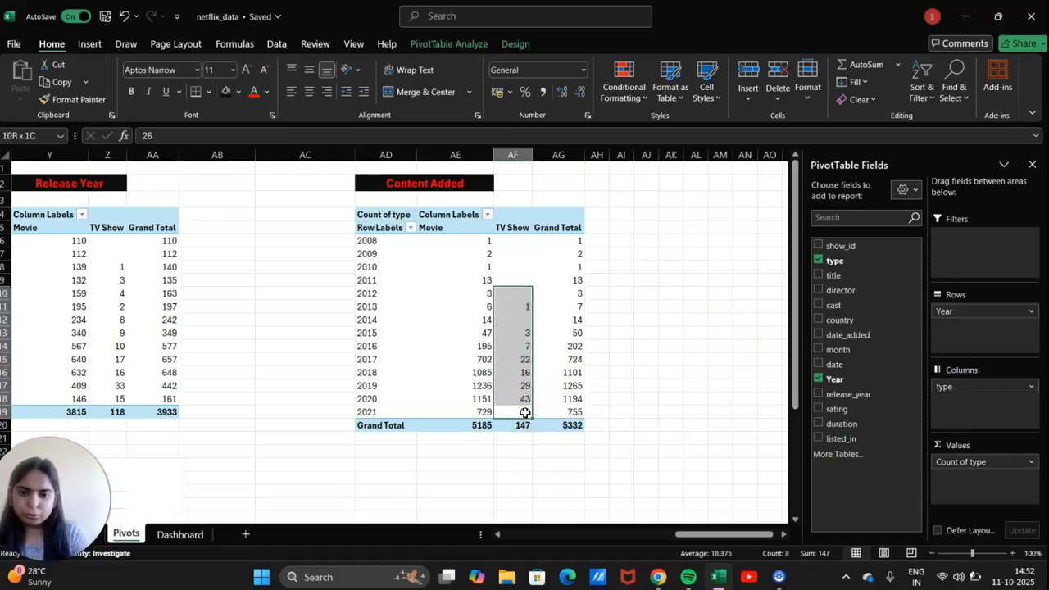
key("shift+Left")
key("shift+Left")
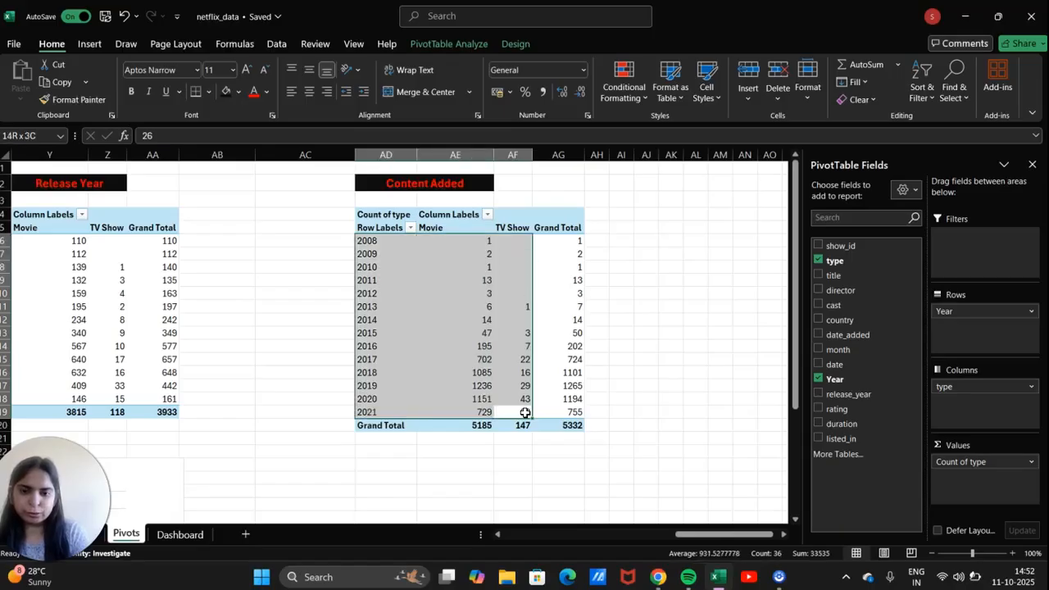
left_click(82, 45)
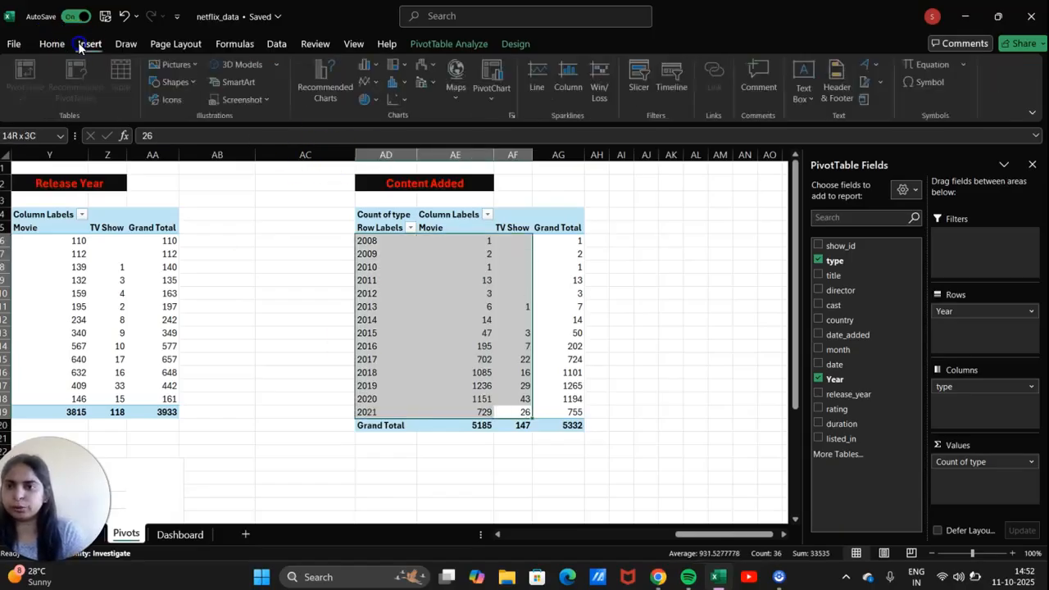
Insert a stacked bar PivotChart of yearly Movie and TV Show additions.
left_click(509, 117)
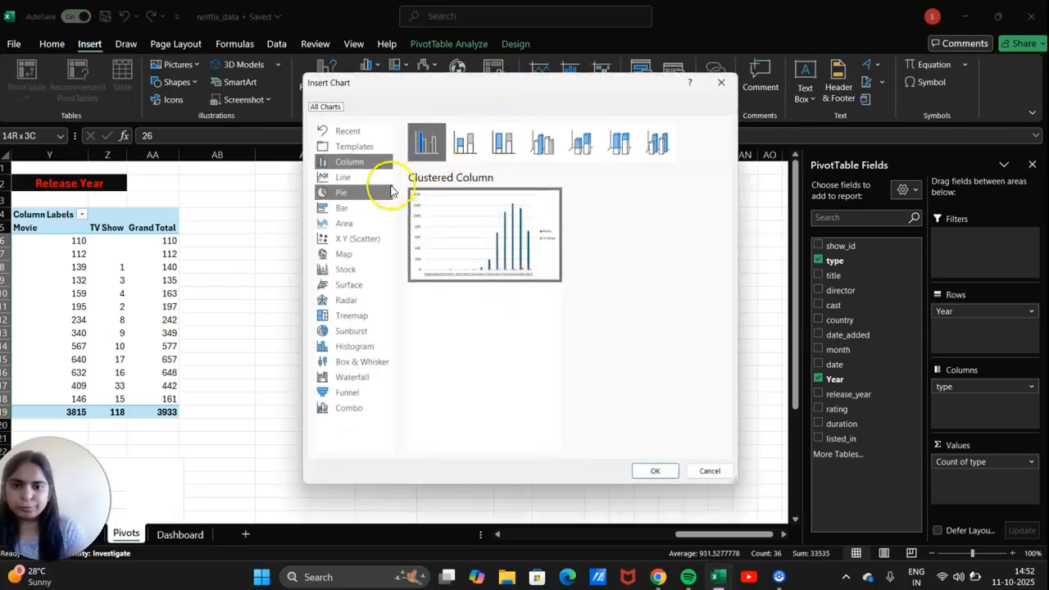
left_click(364, 192)
left_click(361, 208)
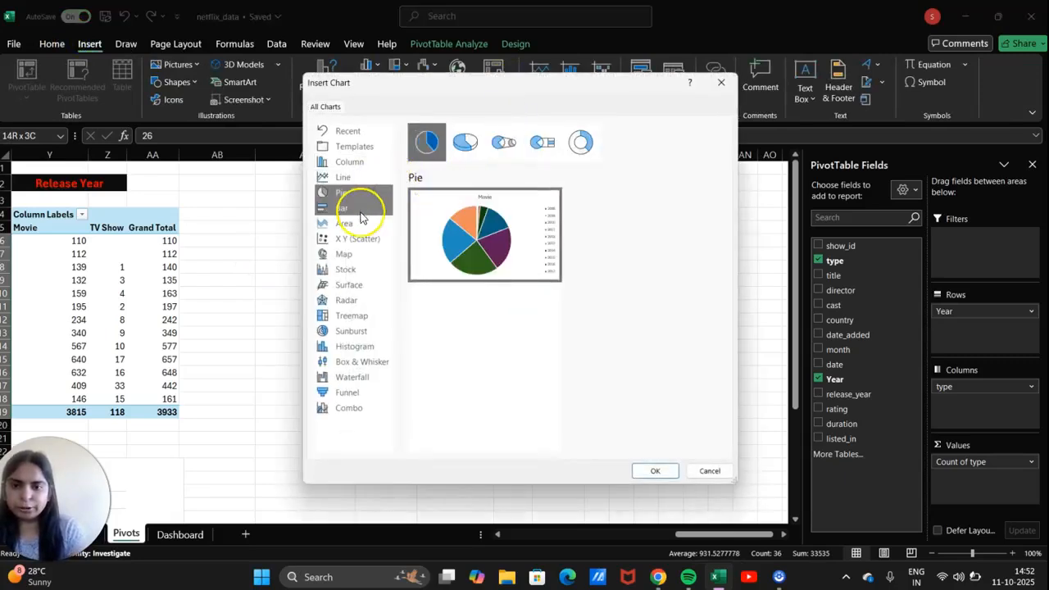
left_click(467, 150)
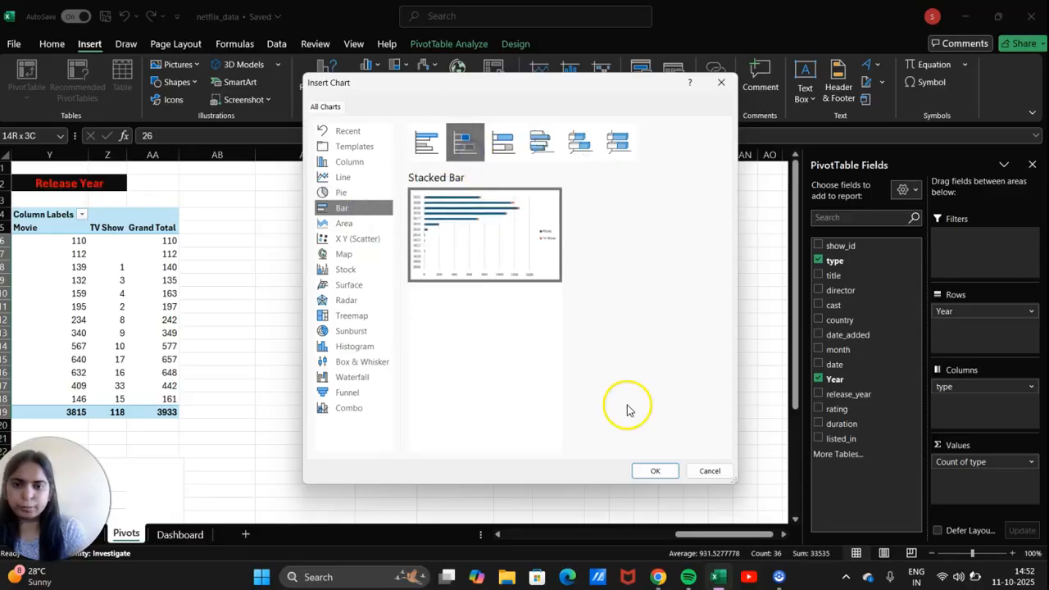
left_click(660, 469)
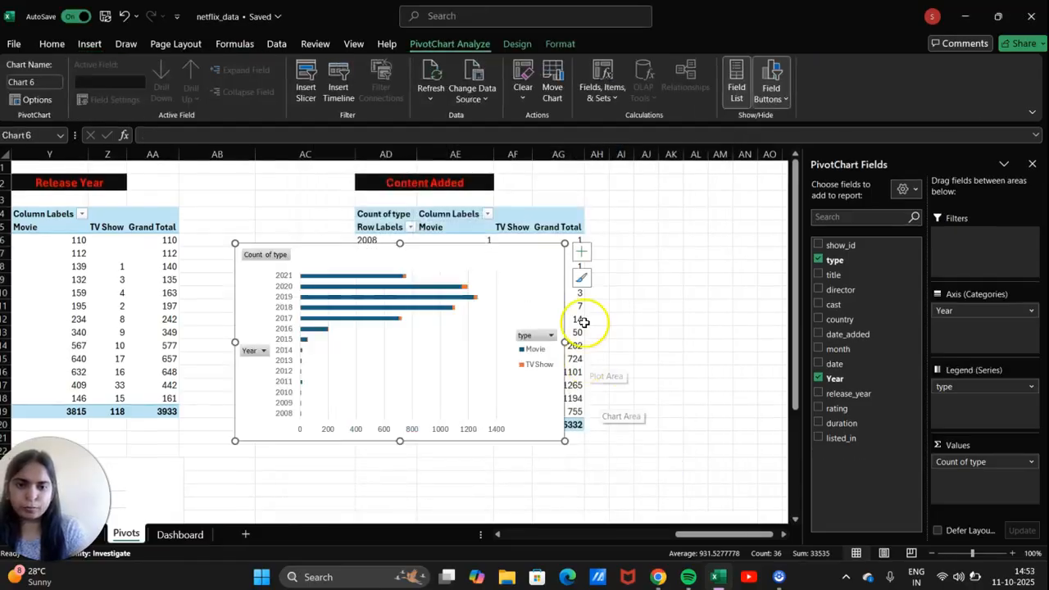
Hide all field buttons on the new chart and make it narrower.
scroll(584, 323, "down", 2)
left_click(774, 92)
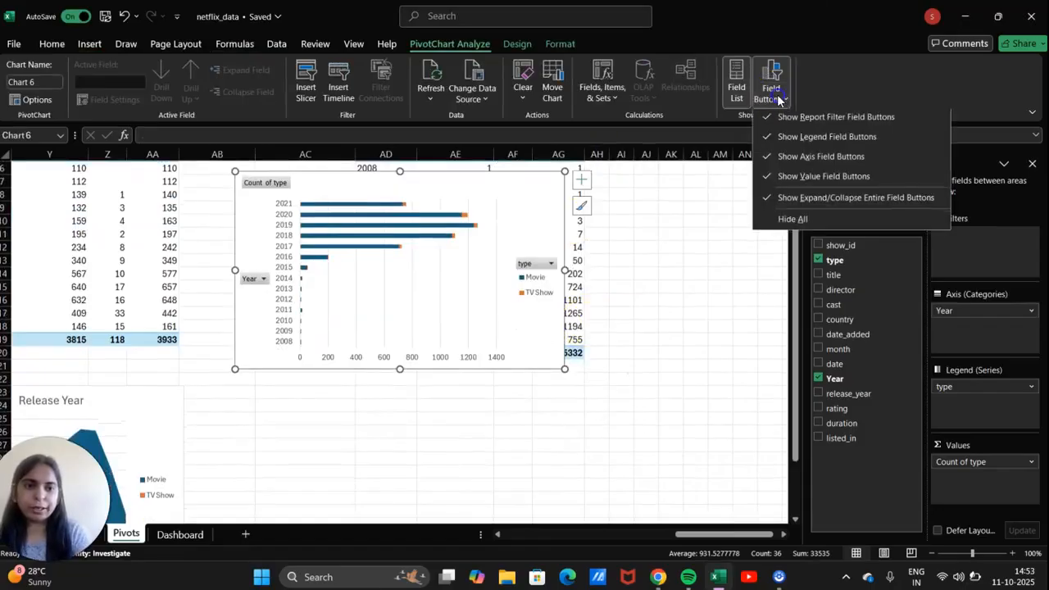
left_click(790, 217)
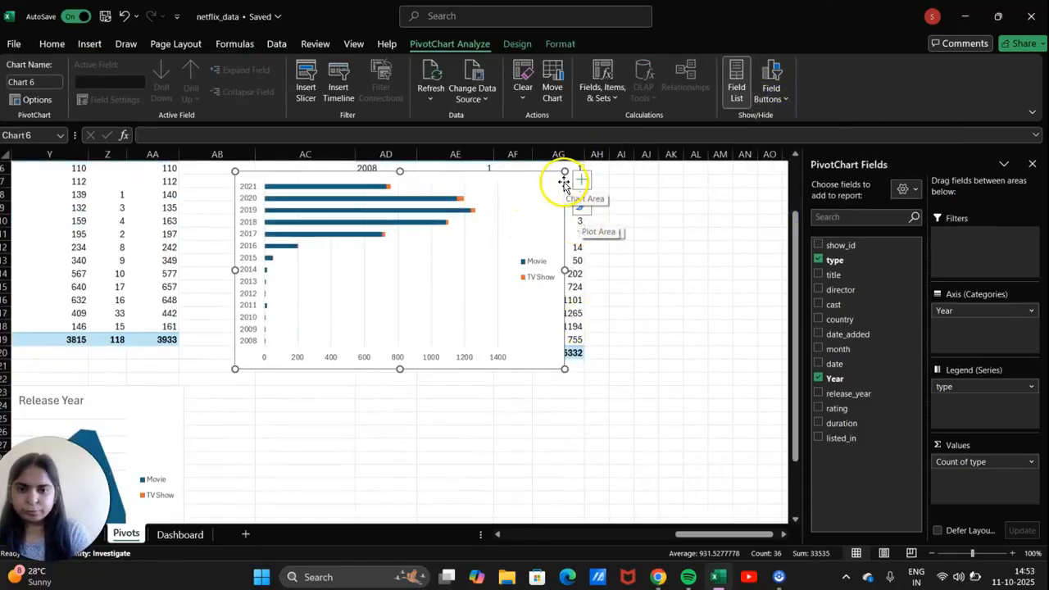
left_click_drag(563, 171, 500, 172)
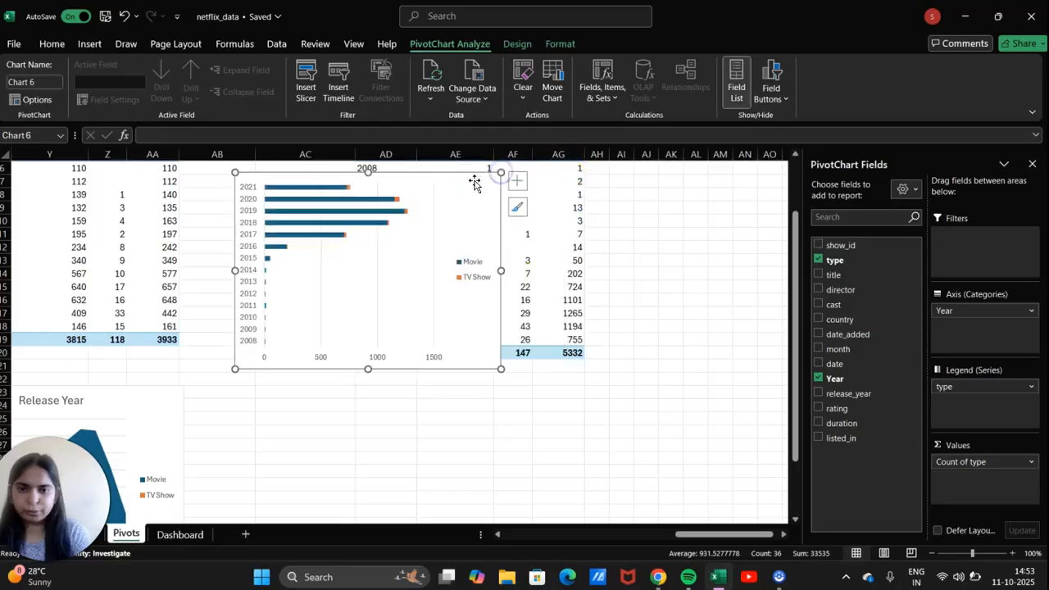
Title the chart 'Content Added' and move it below the Content Added pivot table.
left_click(518, 181)
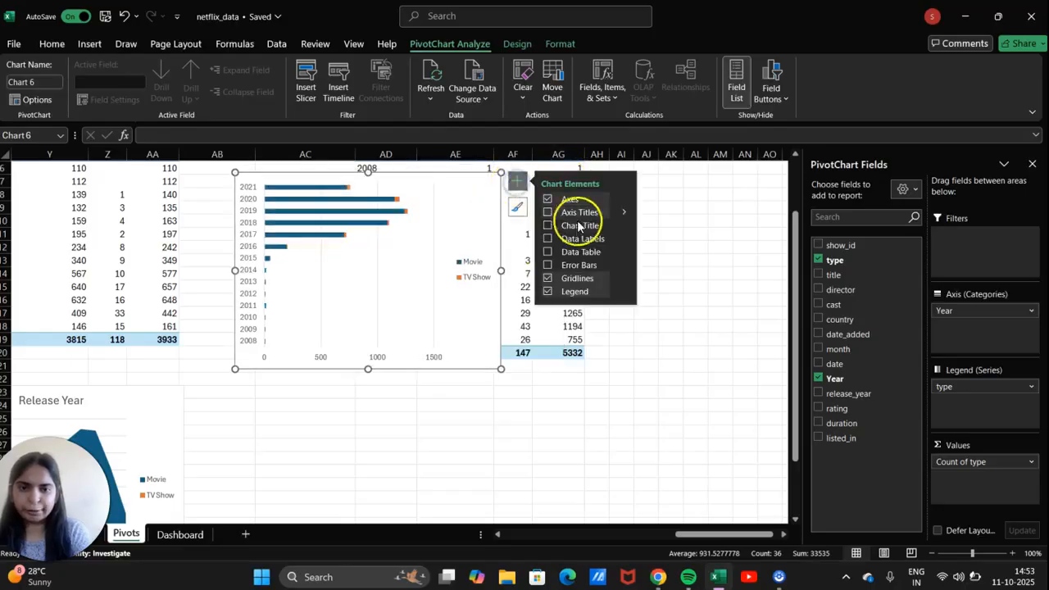
left_click(548, 225)
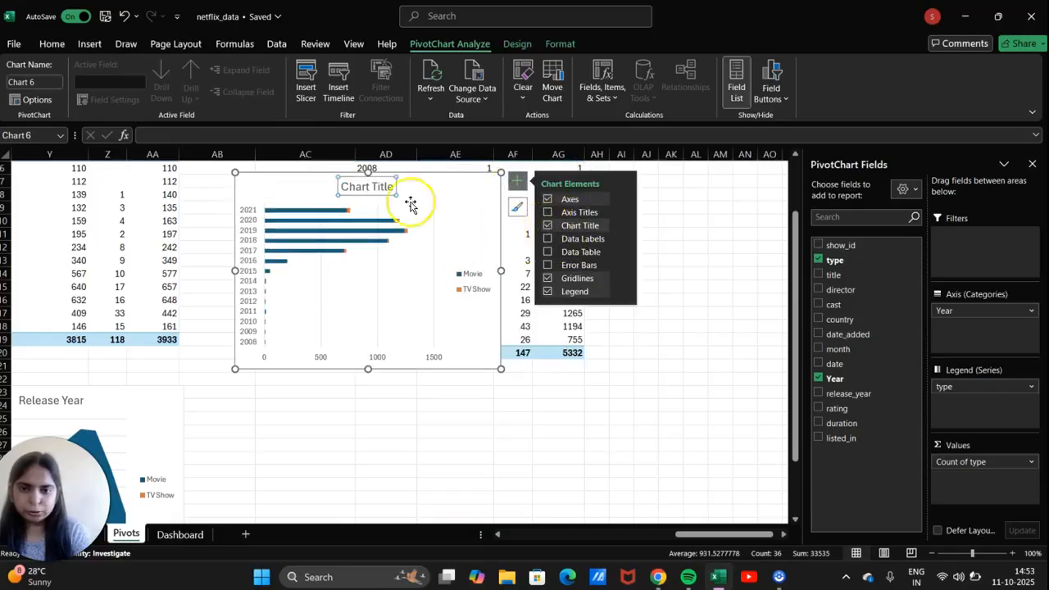
left_click(387, 187)
key("BackSpace")
key("BackSpace")
key("BackSpace")
key("BackSpace")
key("BackSpace")
key("BackSpace")
key("BackSpace")
key("BackSpace")
key("BackSpace")
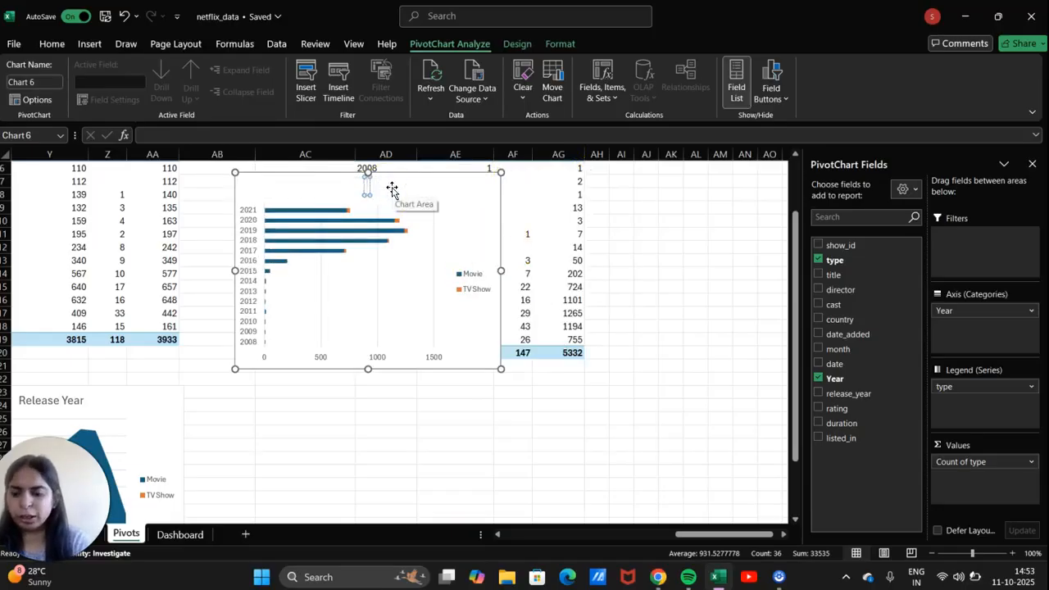
type("Content D")
type("dded")
left_click(770, 314)
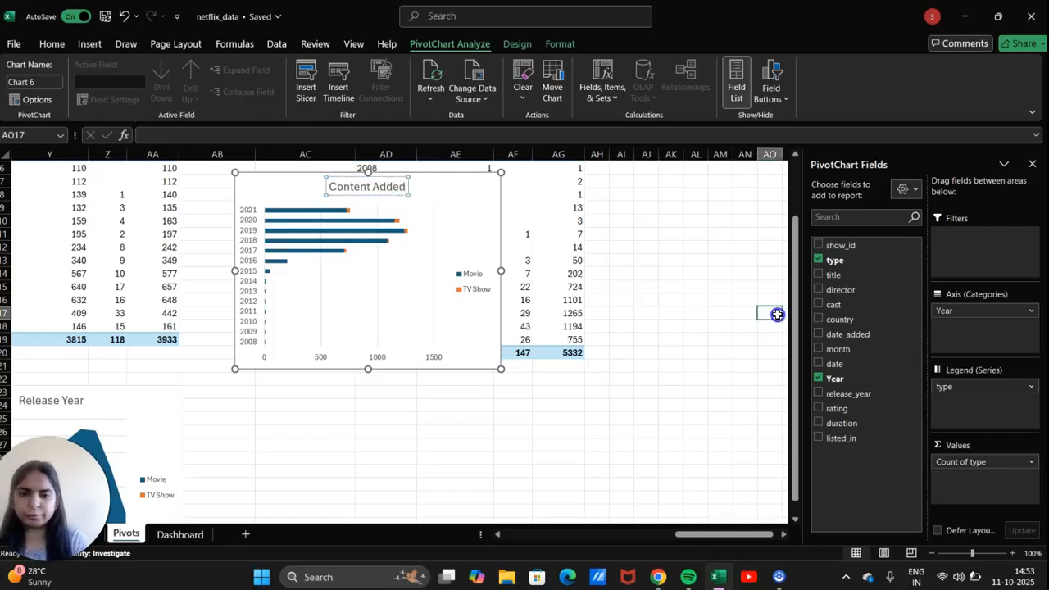
left_click(465, 209)
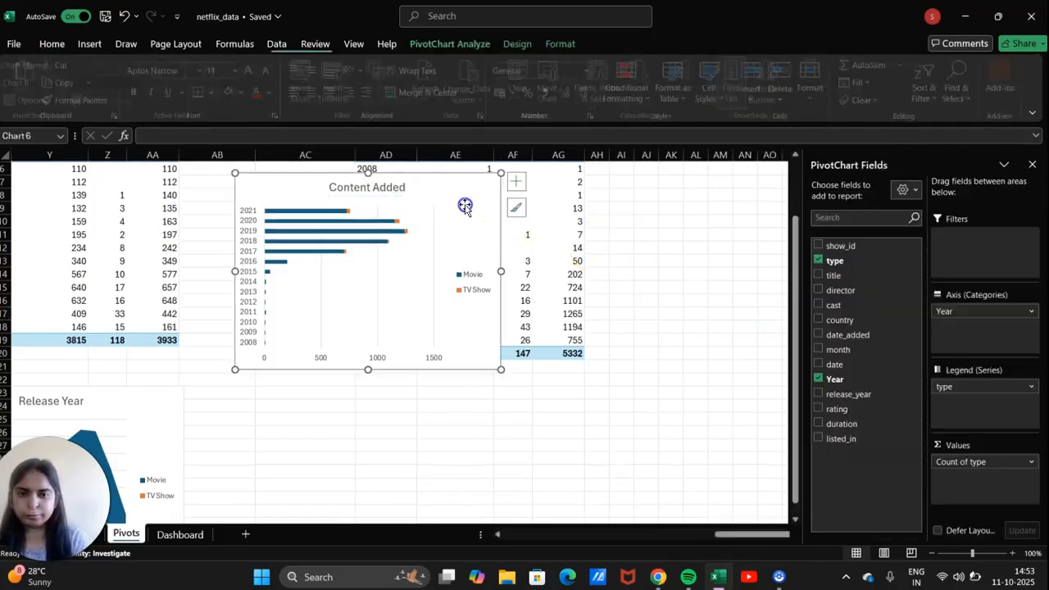
left_click_drag(465, 205, 561, 430)
Scroll the Pivots sheet right past the Content Added pivot to the spot for PivotTable7.
scroll(417, 375, "up", 2)
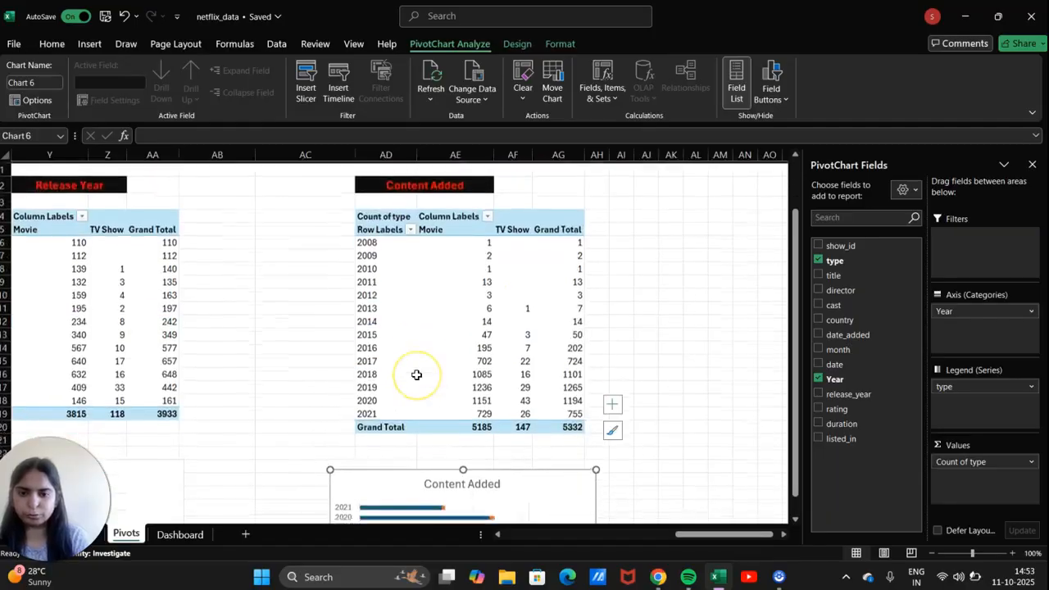
scroll(417, 375, "left", 3)
scroll(416, 375, "left", 5)
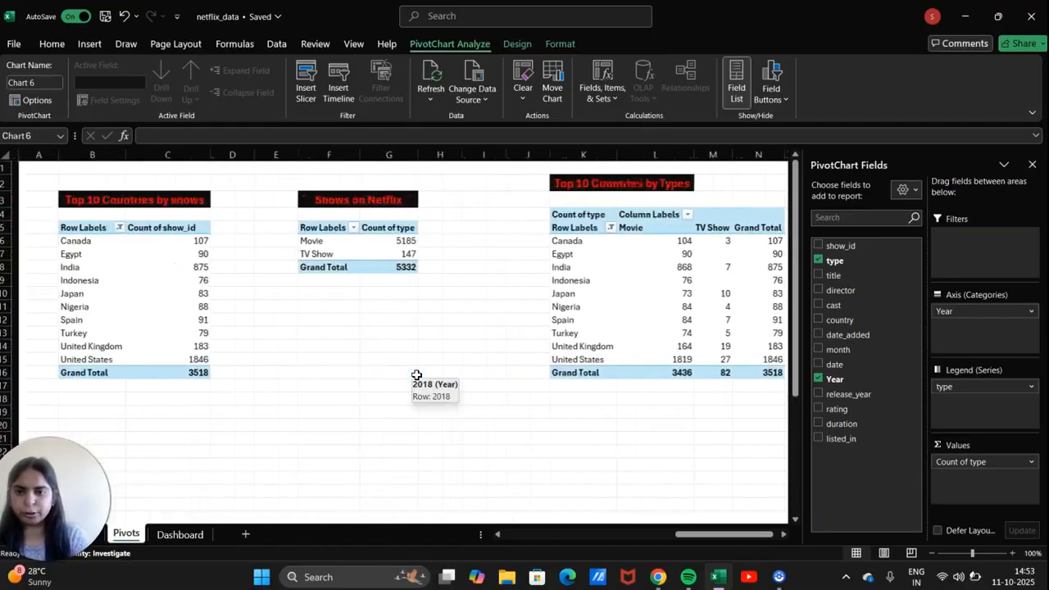
scroll(416, 378, "right", 10)
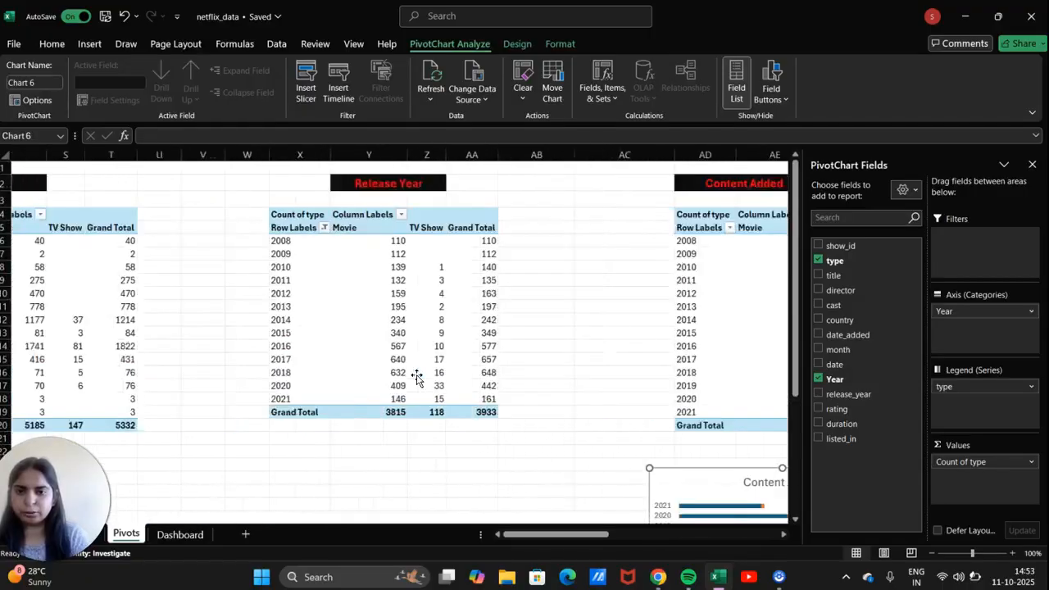
scroll(417, 377, "right", 2)
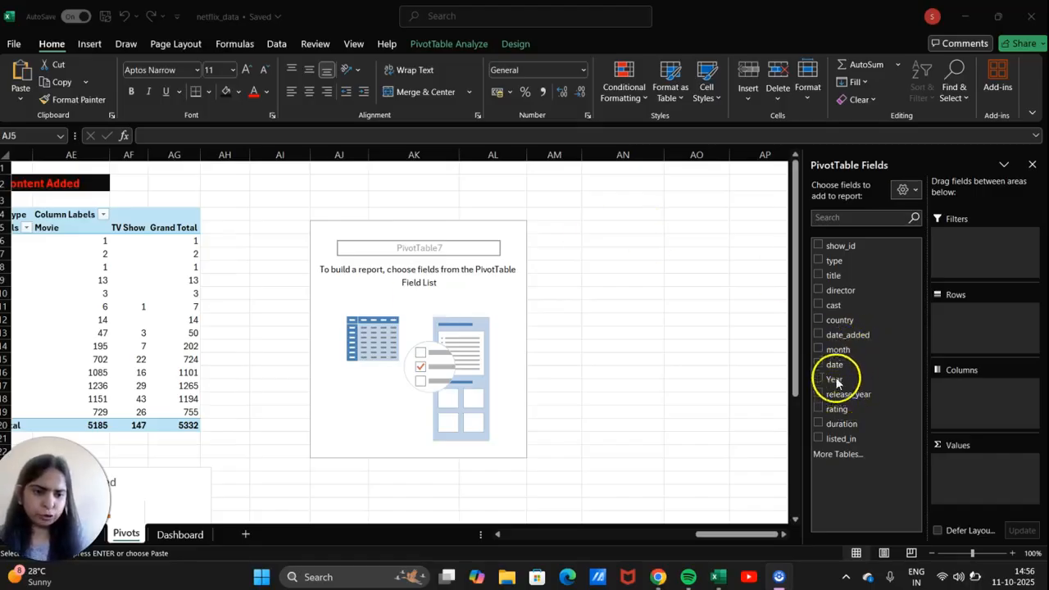
Lay country across the columns and release_year down the rows, counting type in the values.
left_click_drag(838, 322, 986, 326)
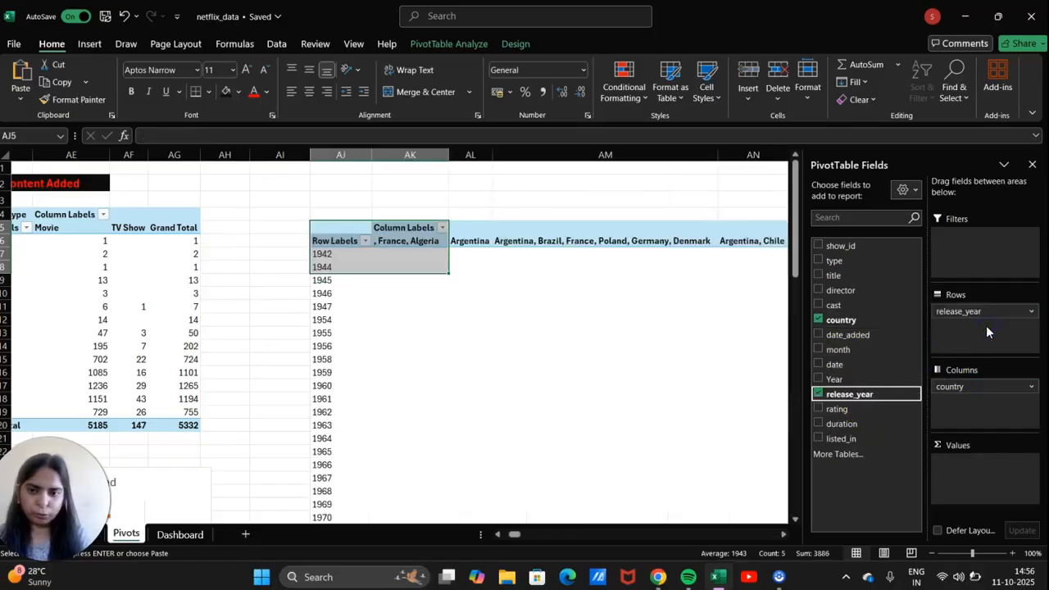
left_click(849, 259)
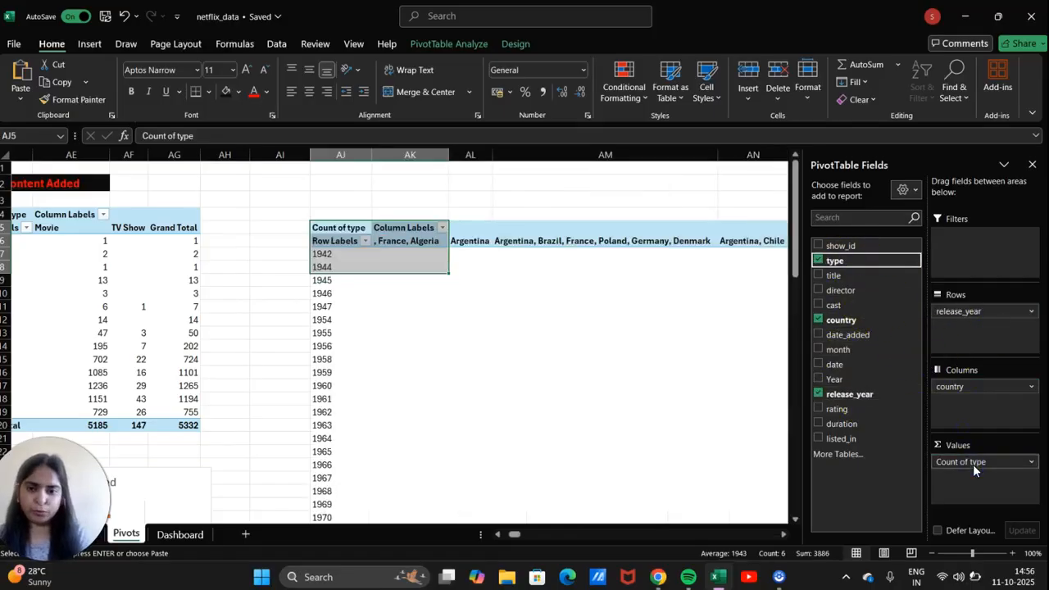
left_click_drag(955, 464, 828, 377)
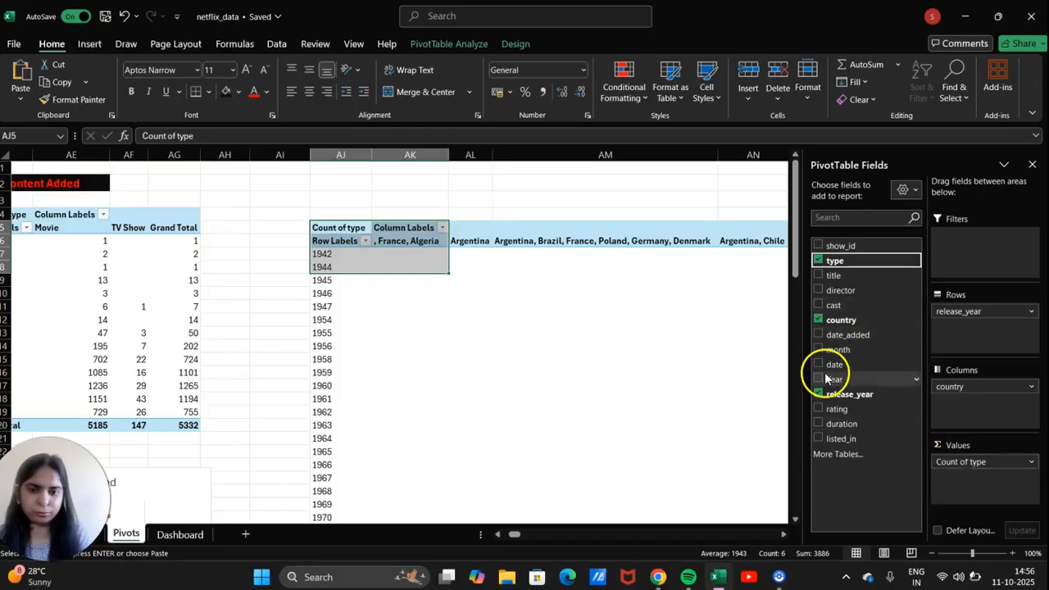
left_click(526, 325)
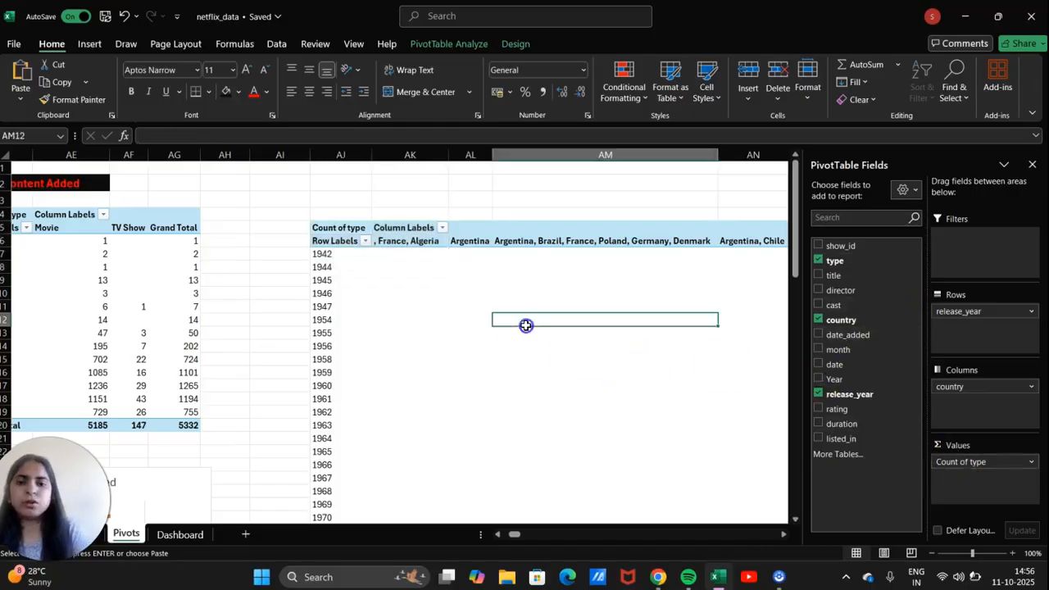
scroll(526, 328, "right", 6)
scroll(526, 328, "left", 5)
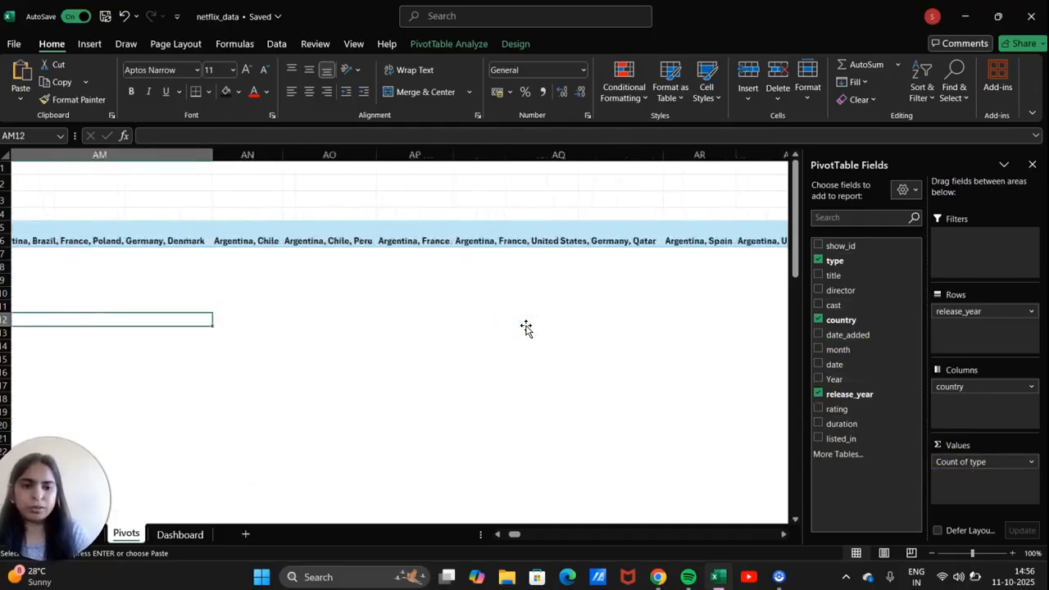
scroll(527, 328, "left", 1)
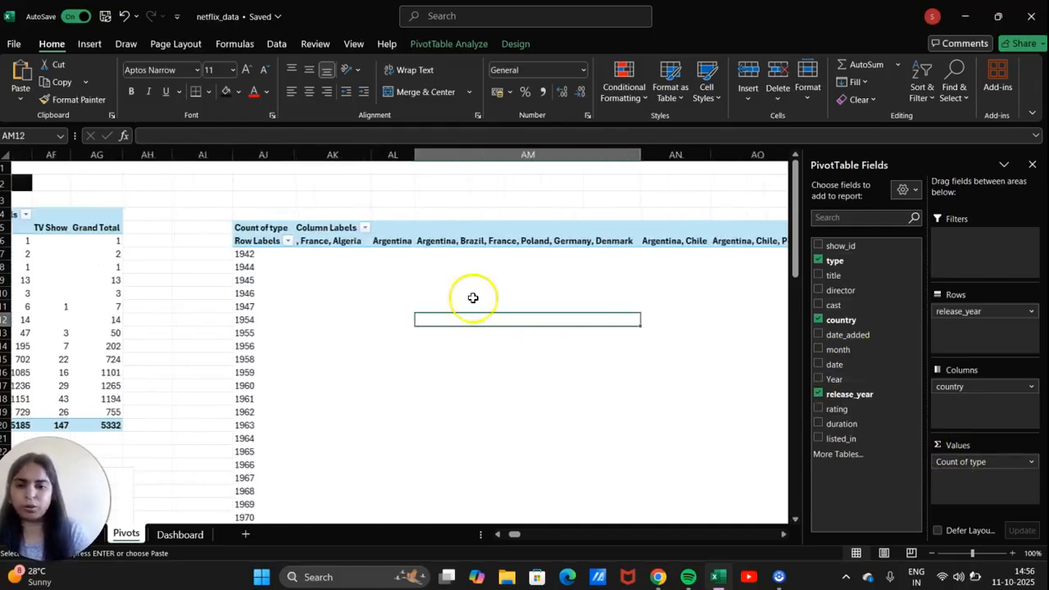
left_click(369, 228)
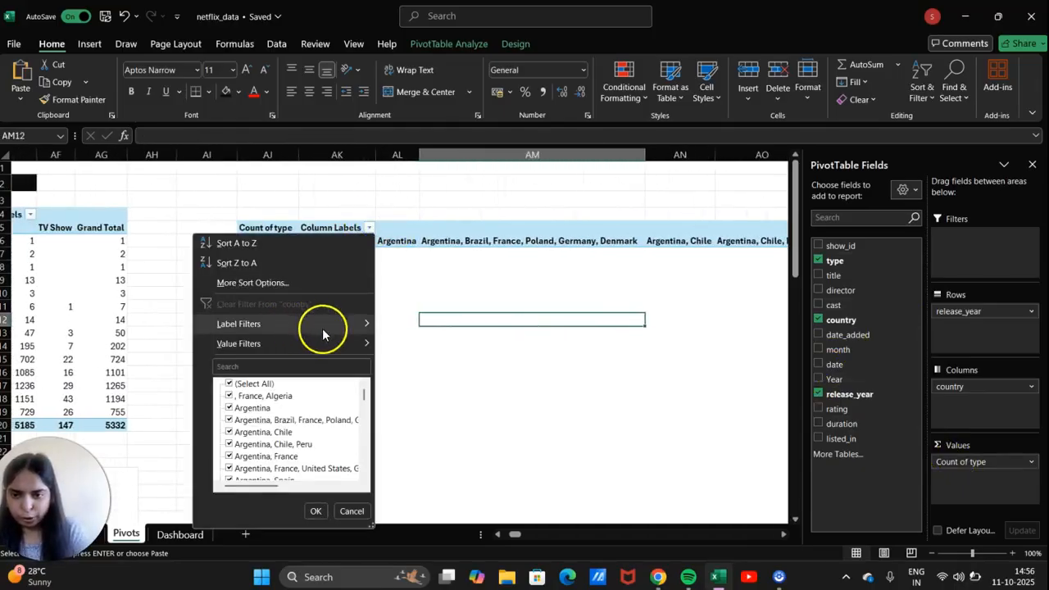
Uncheck all countries in the Column Labels filter and clear the country search box.
left_click(229, 385)
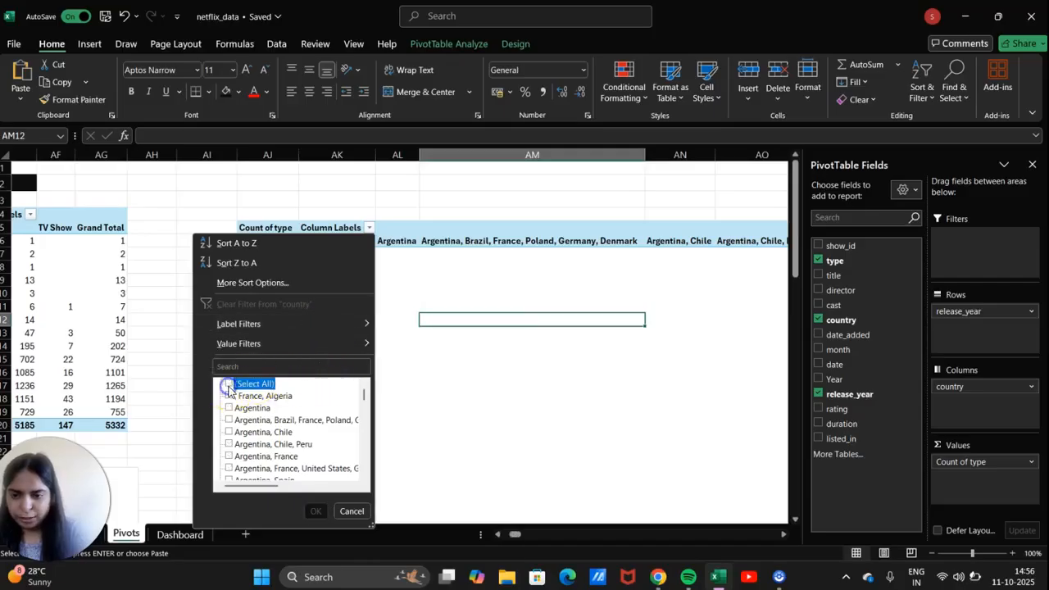
scroll(261, 444, "down", 8)
scroll(261, 444, "down", 6)
scroll(261, 443, "down", 5)
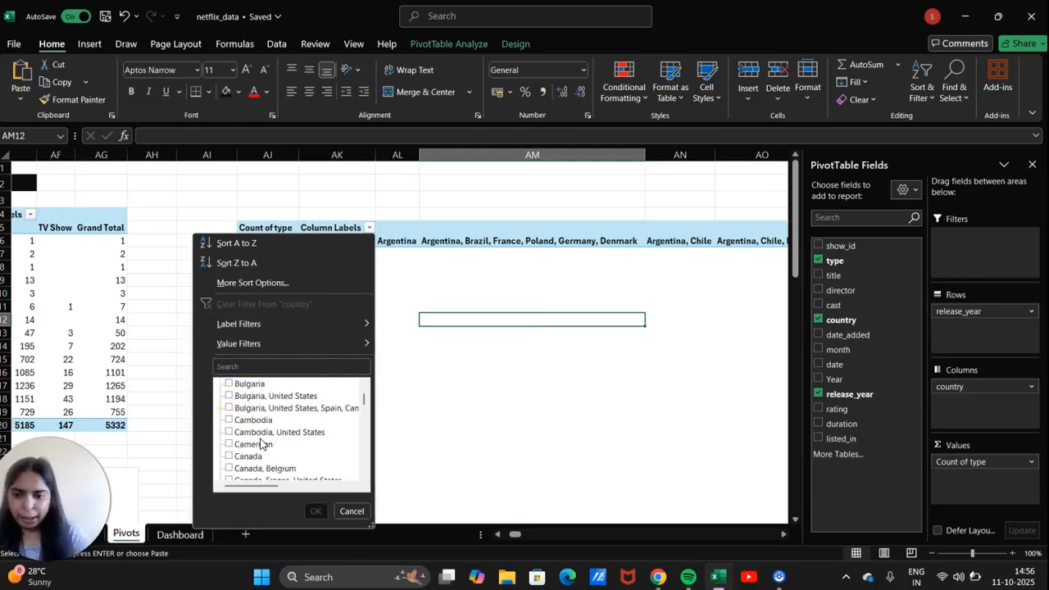
scroll(261, 444, "down", 8)
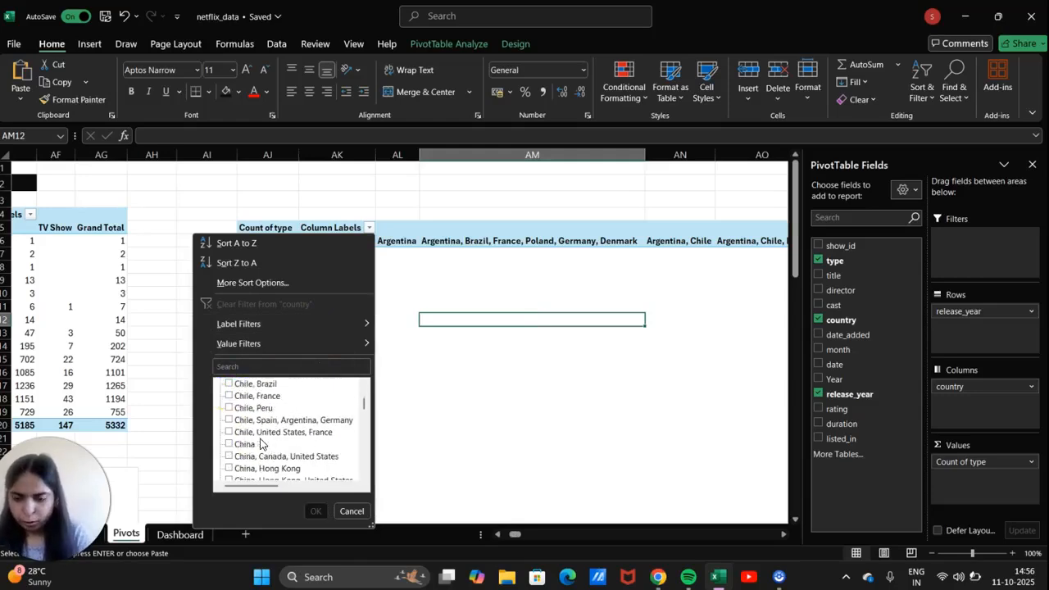
left_click(276, 365)
left_click(274, 369)
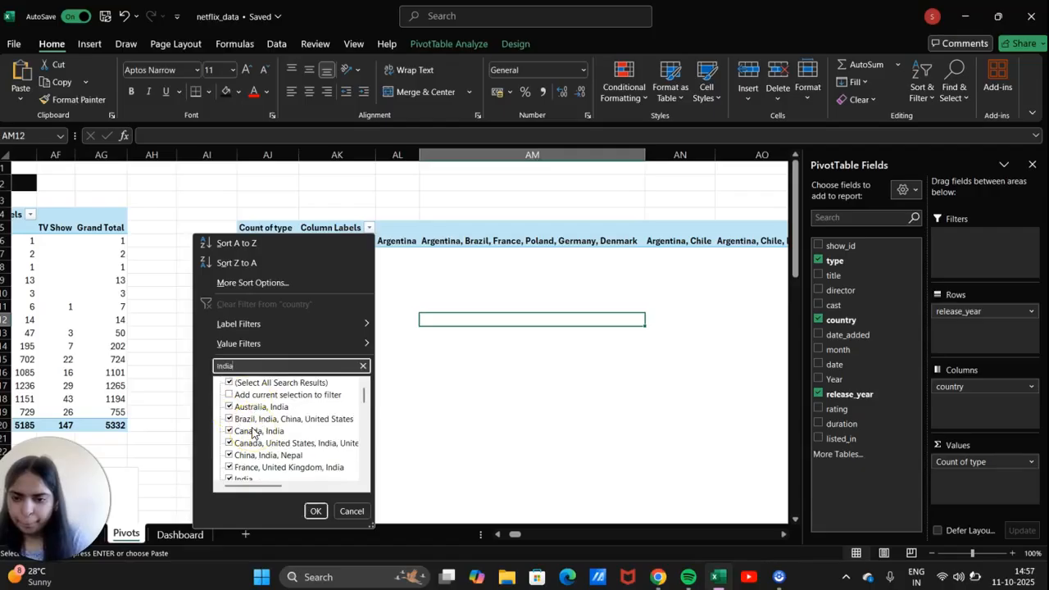
key("BackSpace")
key("BackSpace")
key("BackSpace")
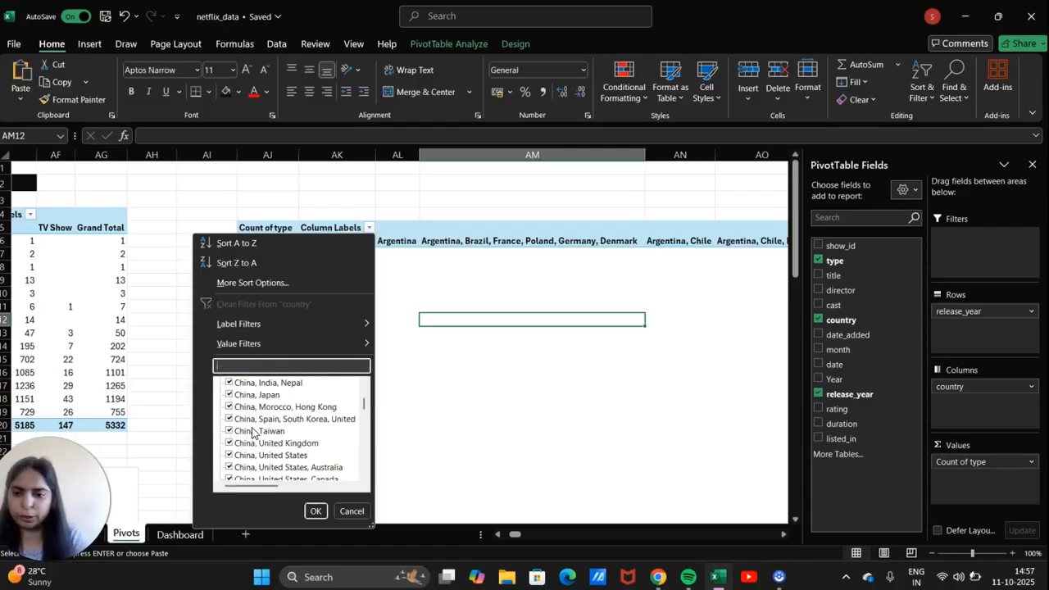
Keep only India and United States in the country filter and apply it.
scroll(295, 420, "up", 10)
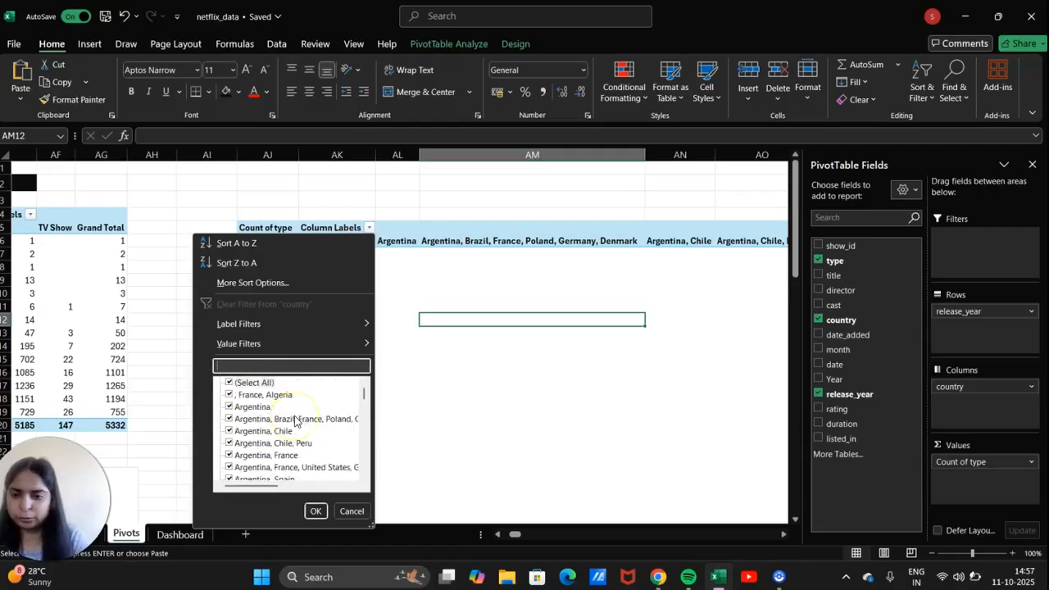
left_click(229, 384)
scroll(264, 451, "down", 15)
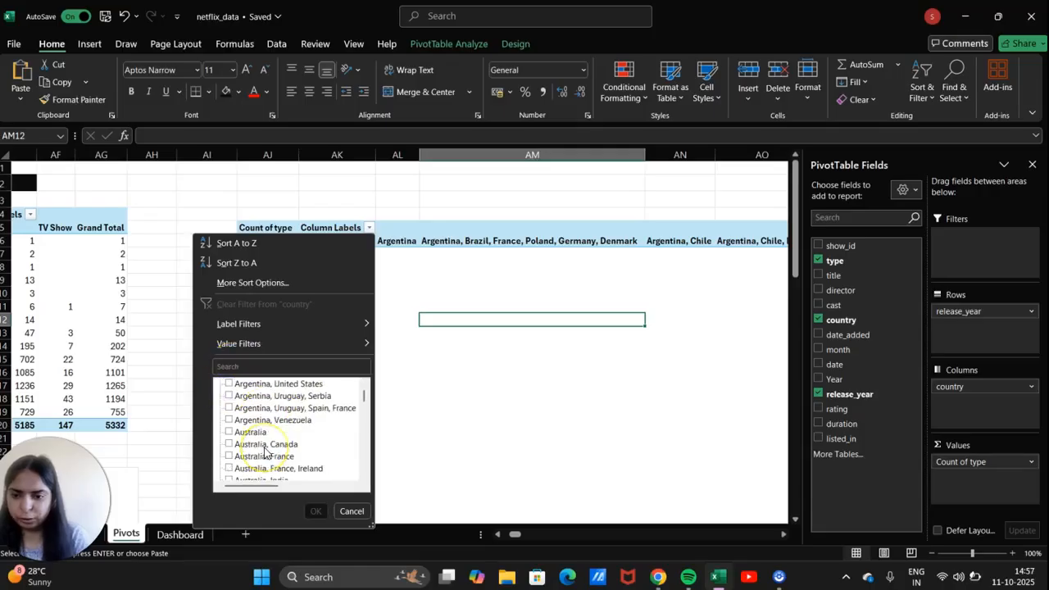
scroll(264, 451, "down", 20)
scroll(264, 450, "down", 10)
scroll(264, 451, "down", 15)
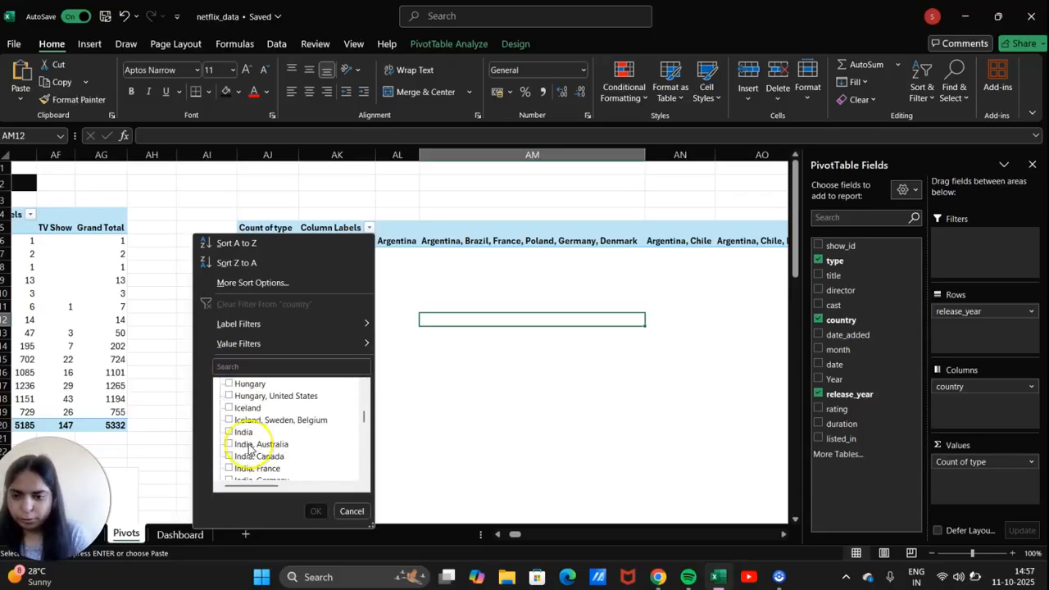
left_click(244, 432)
scroll(264, 449, "down", 2)
scroll(265, 449, "down", 20)
scroll(264, 449, "down", 20)
scroll(264, 449, "down", 20)
scroll(265, 449, "down", 5)
scroll(265, 449, "down", 20)
scroll(265, 449, "down", 20)
scroll(265, 449, "up", 1)
left_click(227, 408)
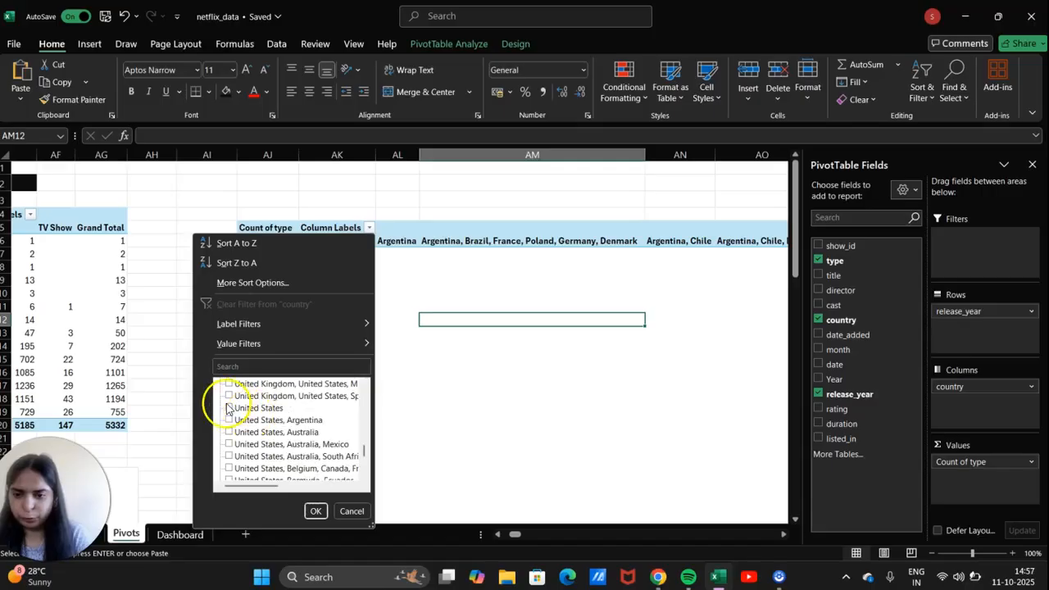
left_click(315, 511)
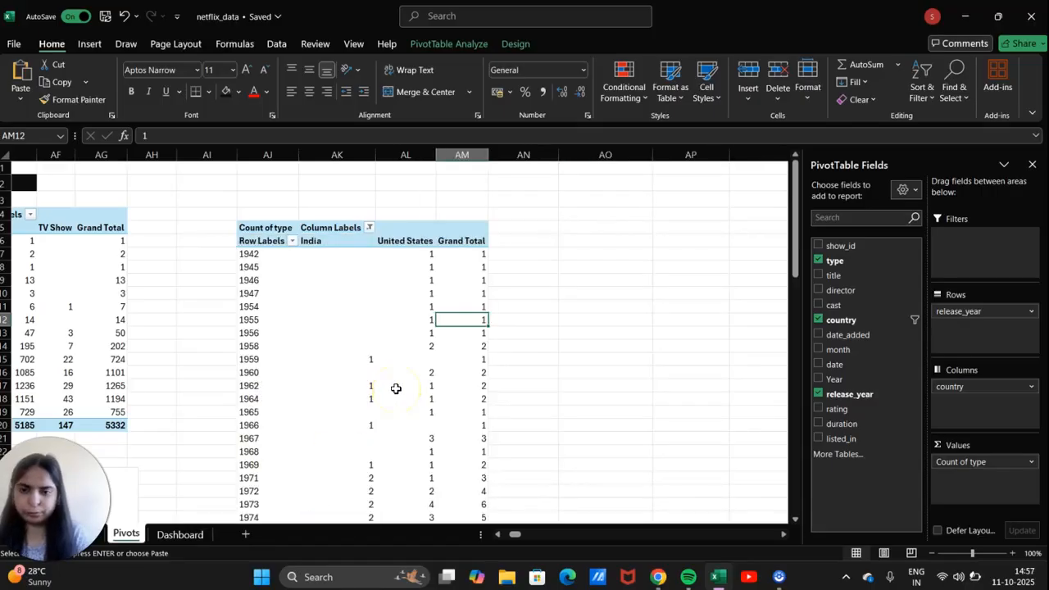
In the release year Row Labels filter, uncheck every year to begin selecting 2008–2021.
mouse_move(396, 388)
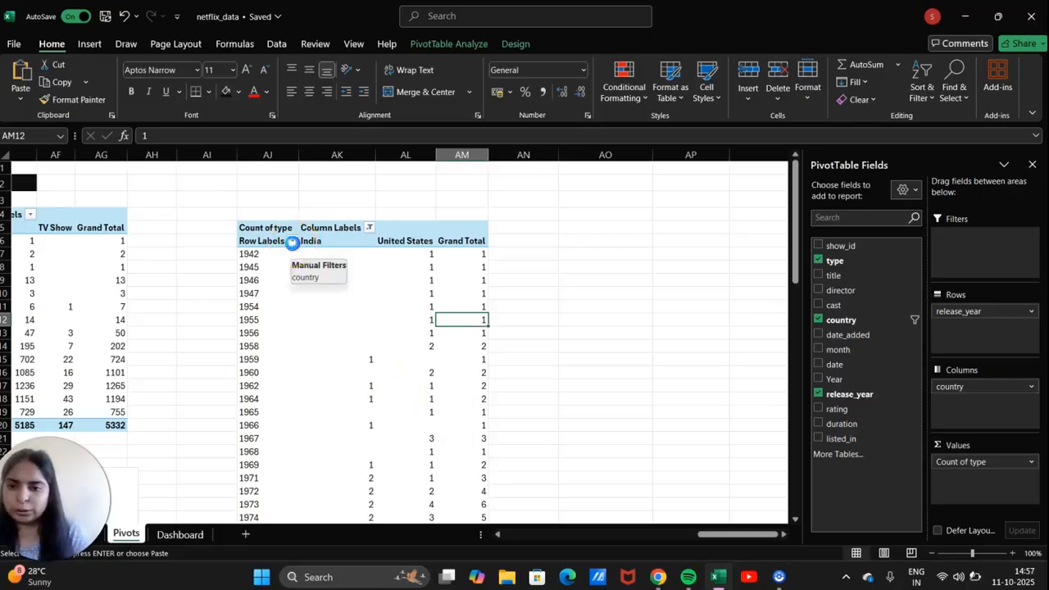
left_click(292, 241)
left_click(152, 397)
scroll(181, 417, "down", 5)
scroll(181, 416, "down", 10)
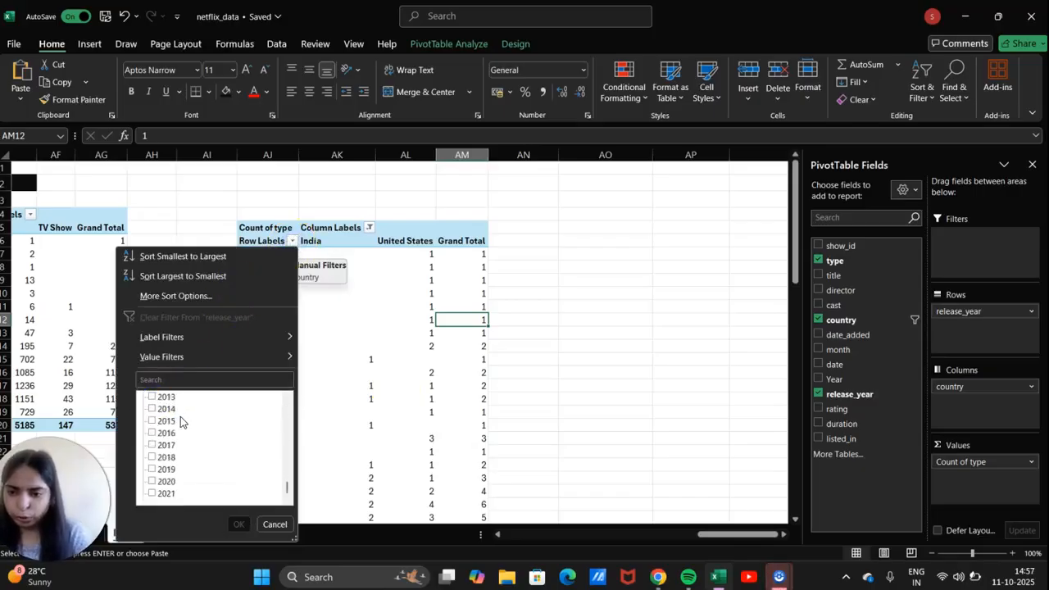
scroll(133, 421, "up", 7)
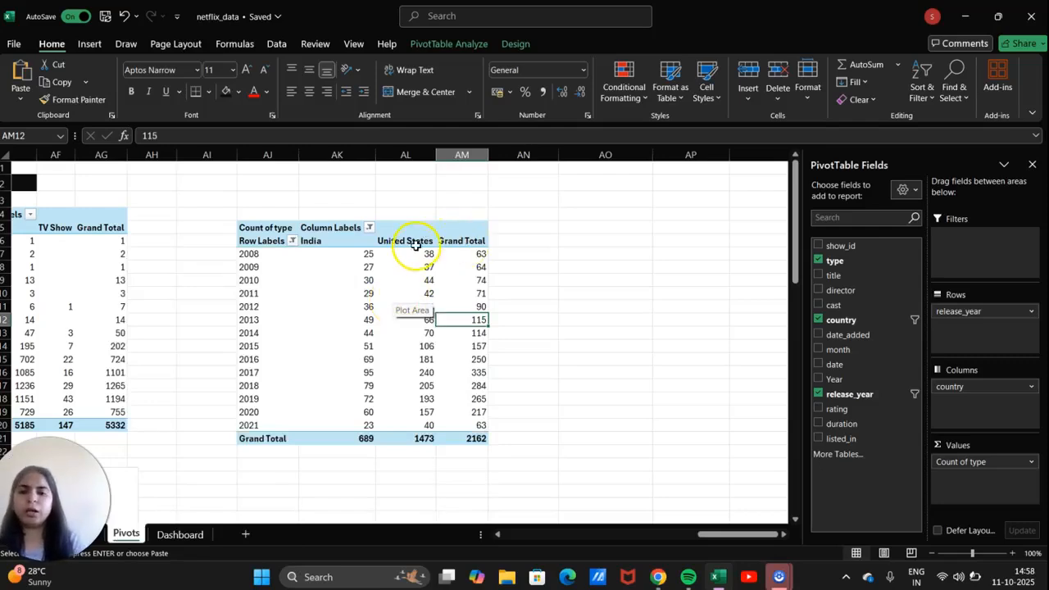
Select the India and United States count values in the pivot.
left_click(412, 424)
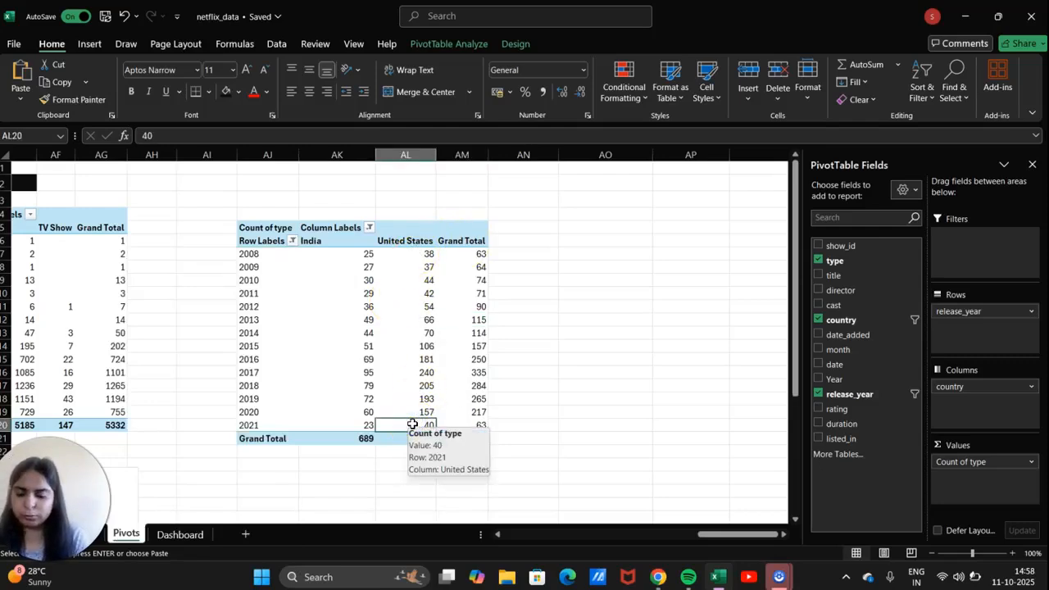
key("shift+Up")
key("shift+Up")
key("shift+Up")
key("shift+Up")
key("shift+Up")
key("shift+Up")
key("shift+Up")
key("shift+Up")
key("shift+Up")
key("shift+Up")
key("shift+Up")
key("shift+Up")
key("shift+Up")
key("shift+Up")
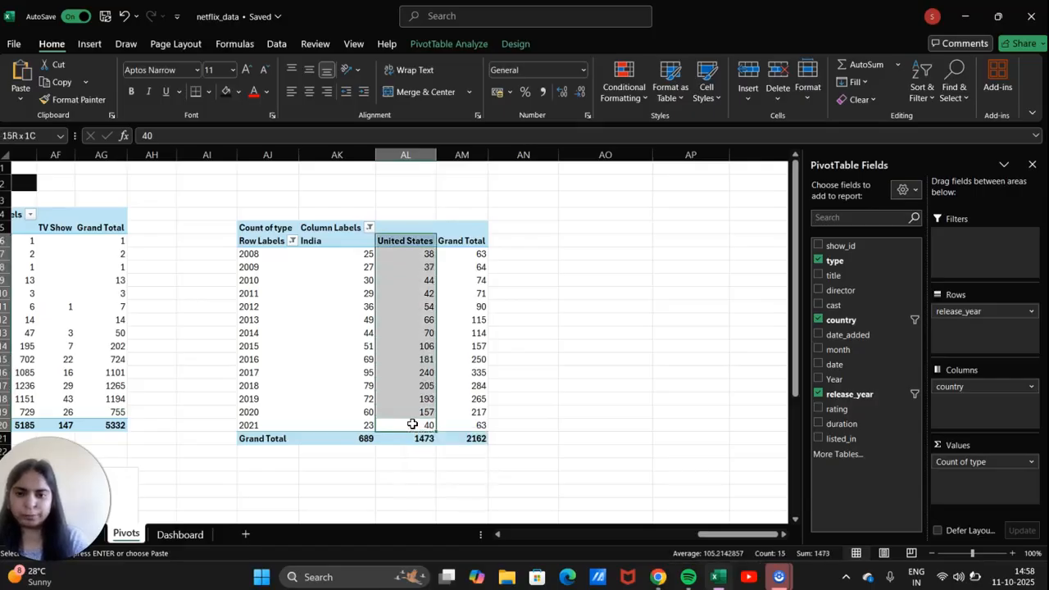
key("shift+Down")
key("shift+Left")
key("shift+Left")
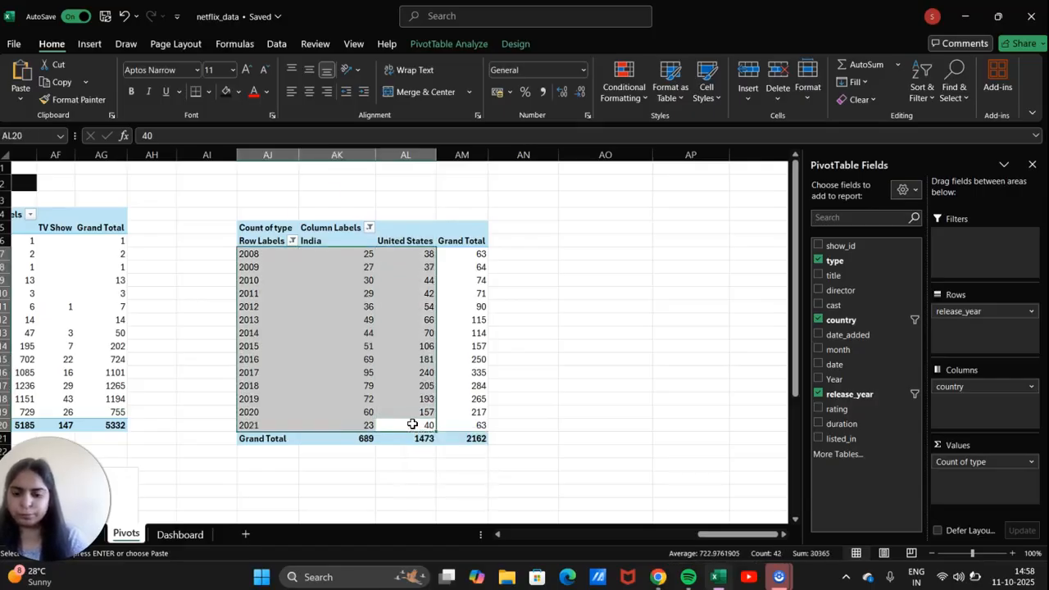
Insert a stacked bar PivotChart from the India and United States counts.
left_click(90, 44)
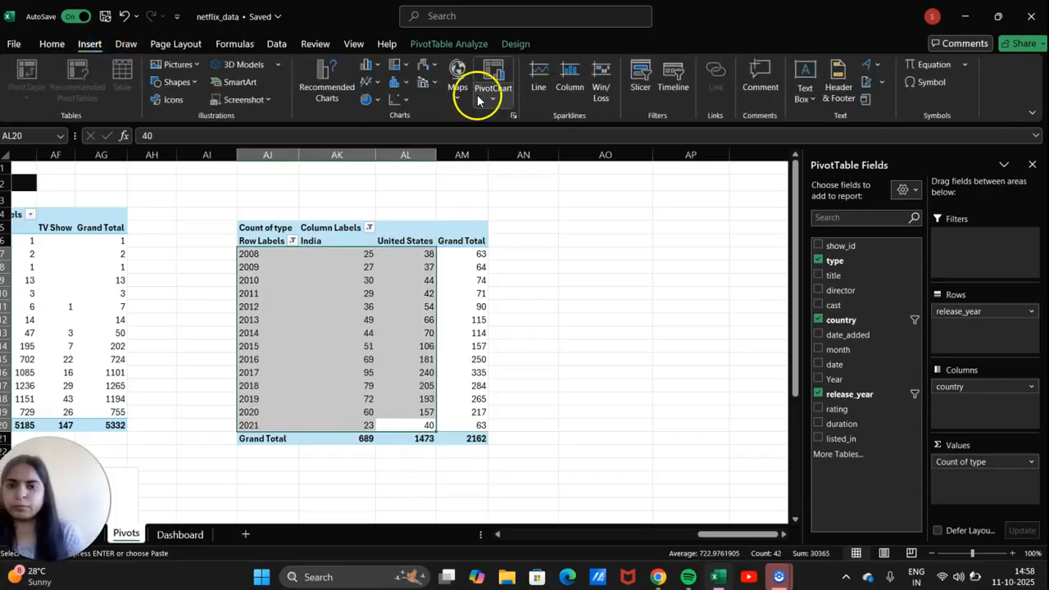
left_click(517, 114)
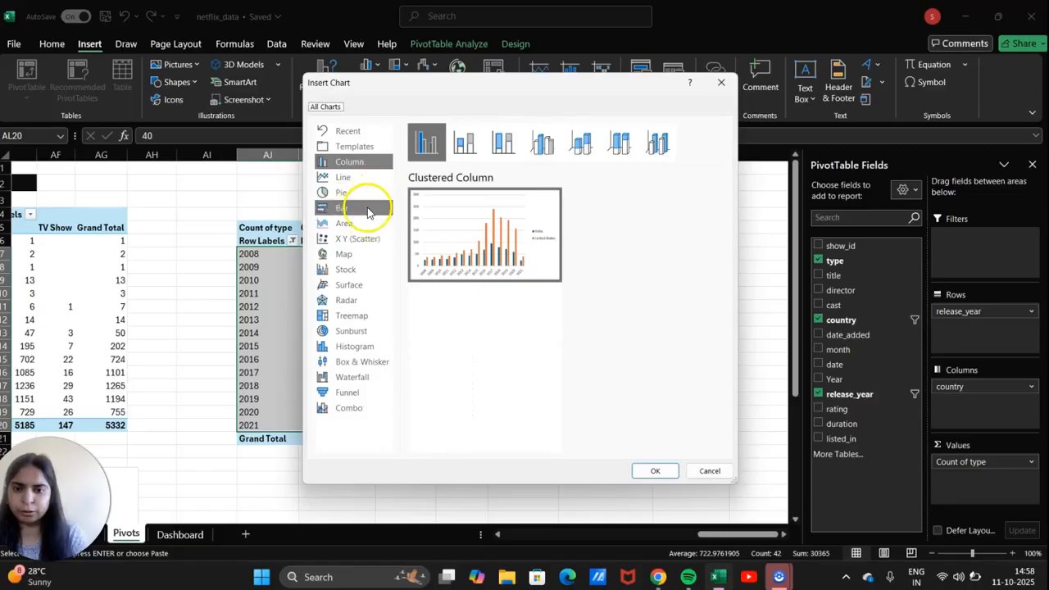
left_click(365, 209)
left_click(464, 145)
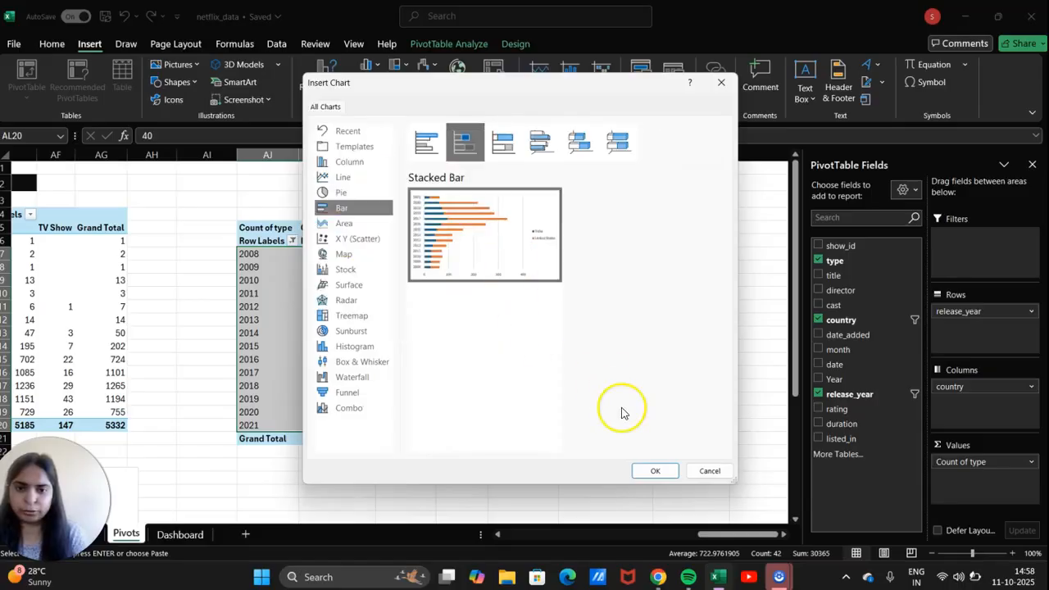
left_click(655, 471)
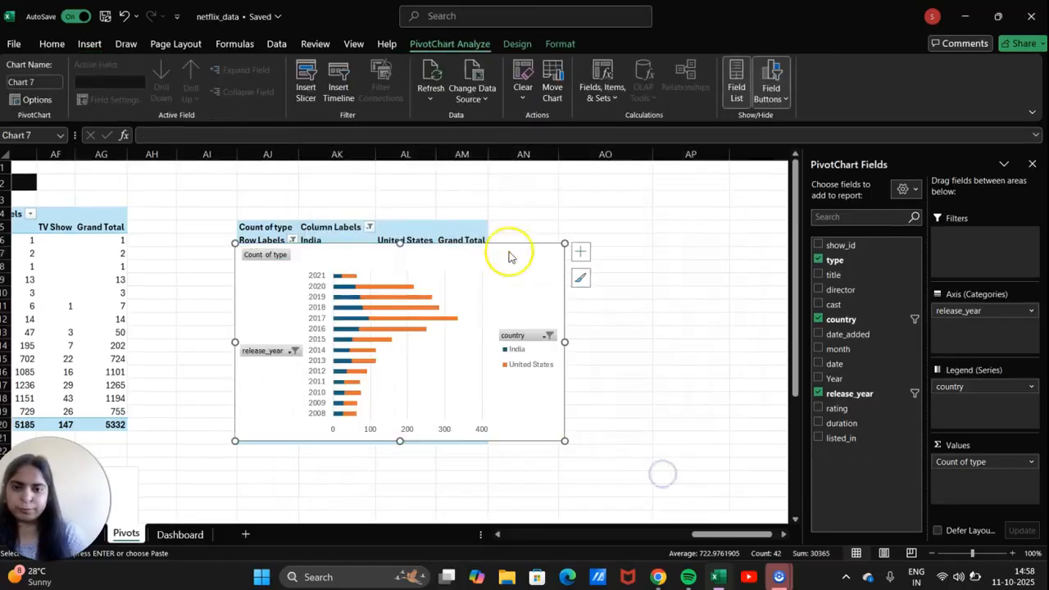
left_click(775, 92)
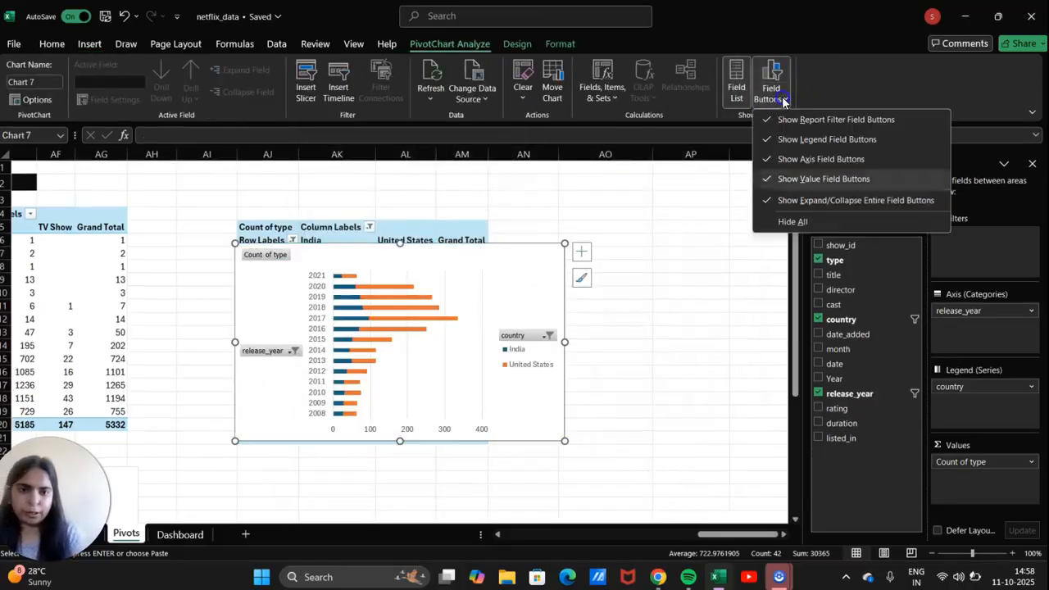
Hide all field buttons on the bar chart and give it the title 'India vs USA'.
left_click(842, 223)
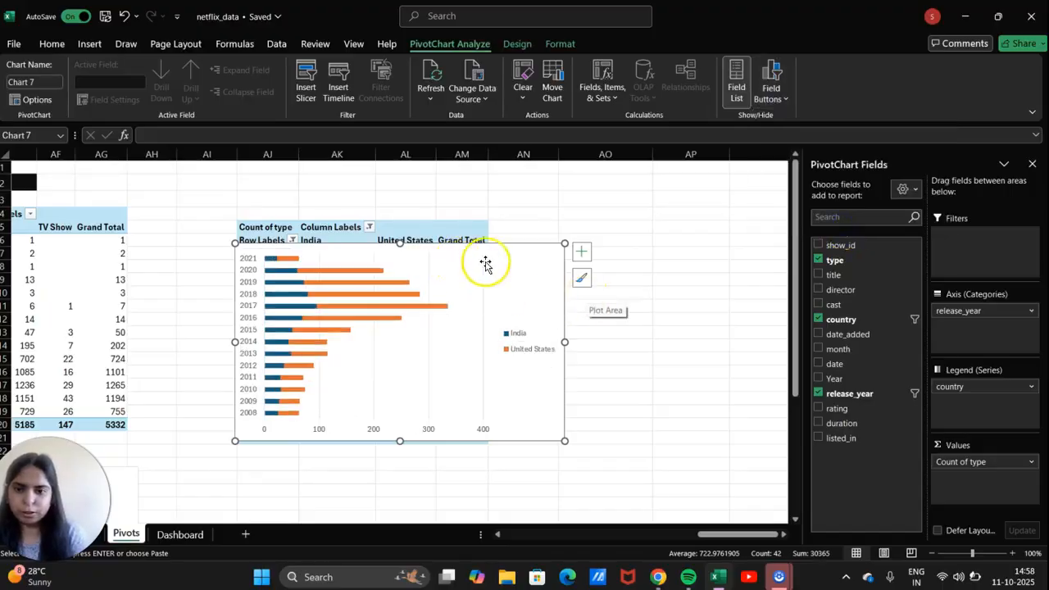
left_click(581, 251)
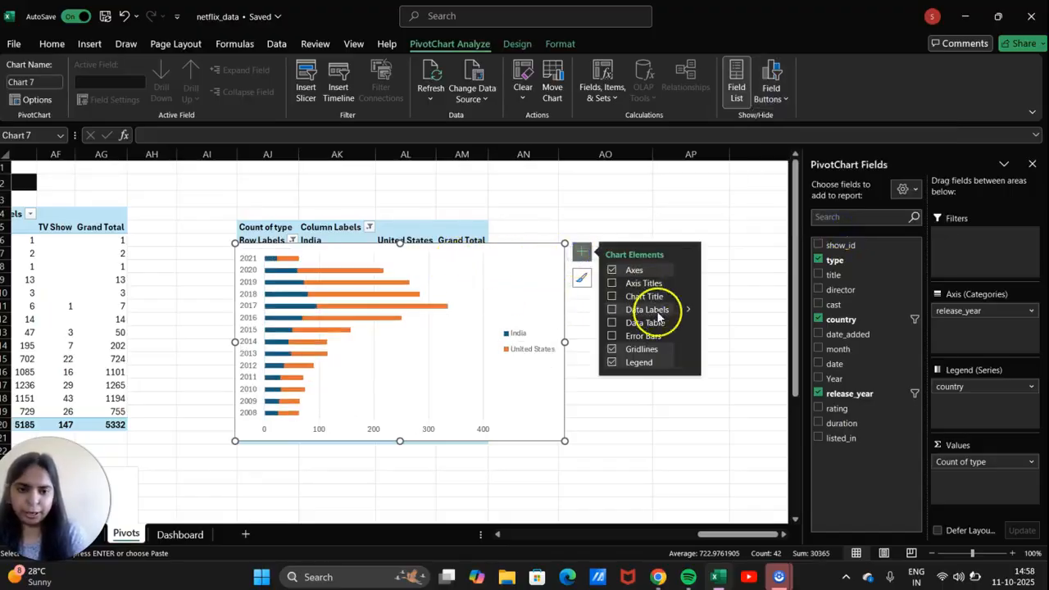
left_click(648, 296)
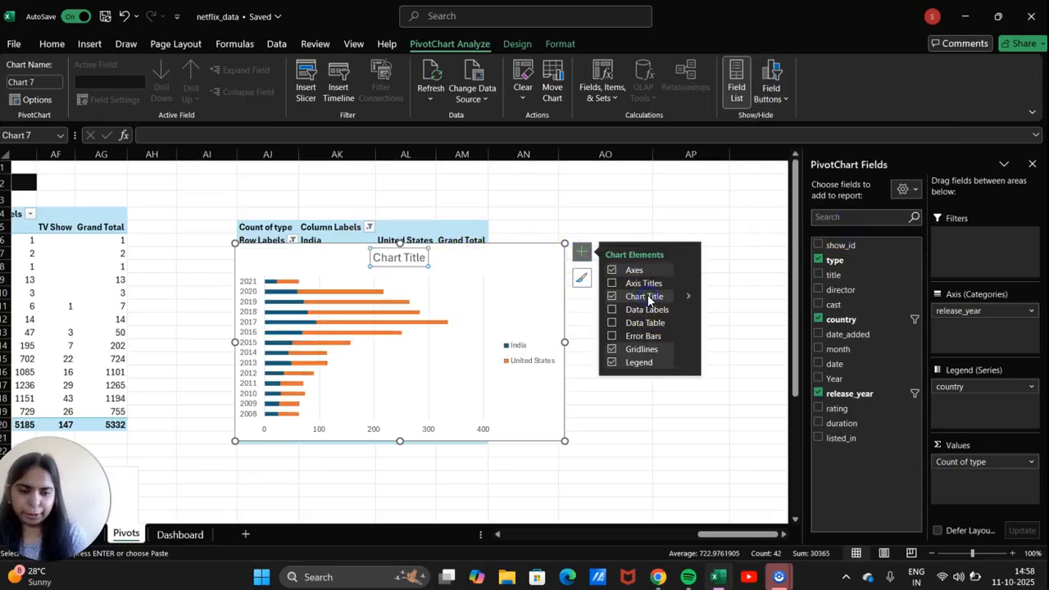
left_click(425, 257)
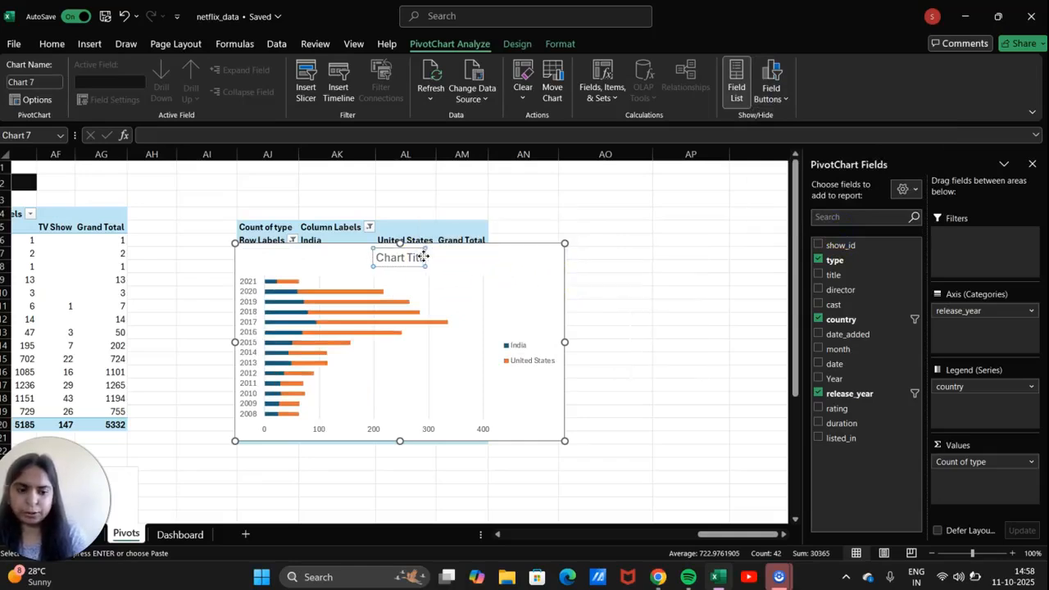
key("BackSpace")
key("BackSpace")
key("BackSpace")
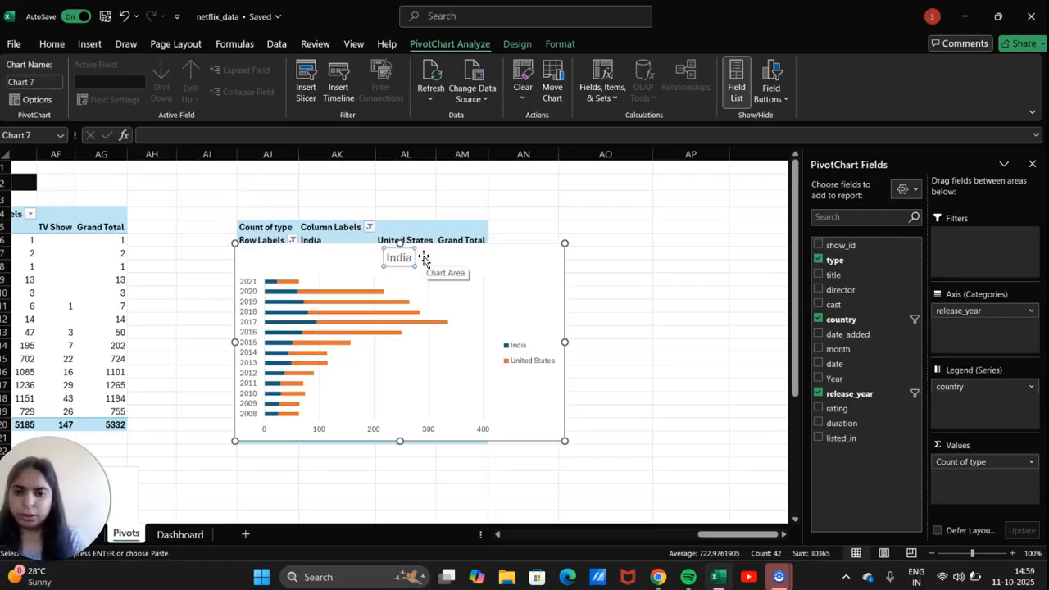
type("India vs USA")
left_click(574, 257)
left_click(534, 261)
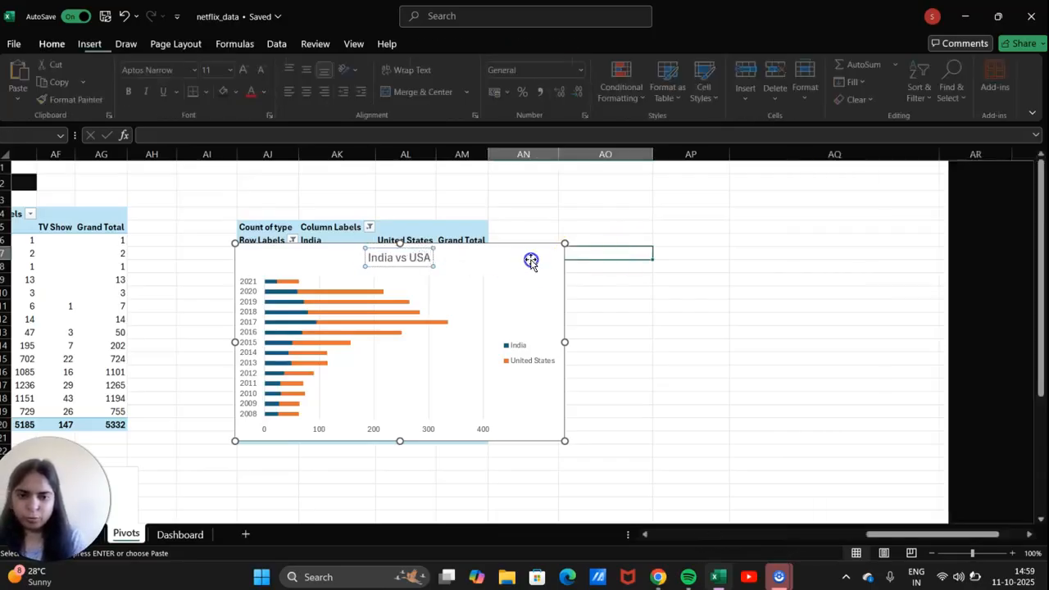
Narrow the India vs USA chart, nudge it lower, and scroll back through the pivots.
left_click_drag(565, 244, 465, 465)
scroll(465, 464, "down", 1)
left_click_drag(467, 412, 471, 457)
scroll(470, 457, "left", 3)
scroll(470, 456, "left", 6)
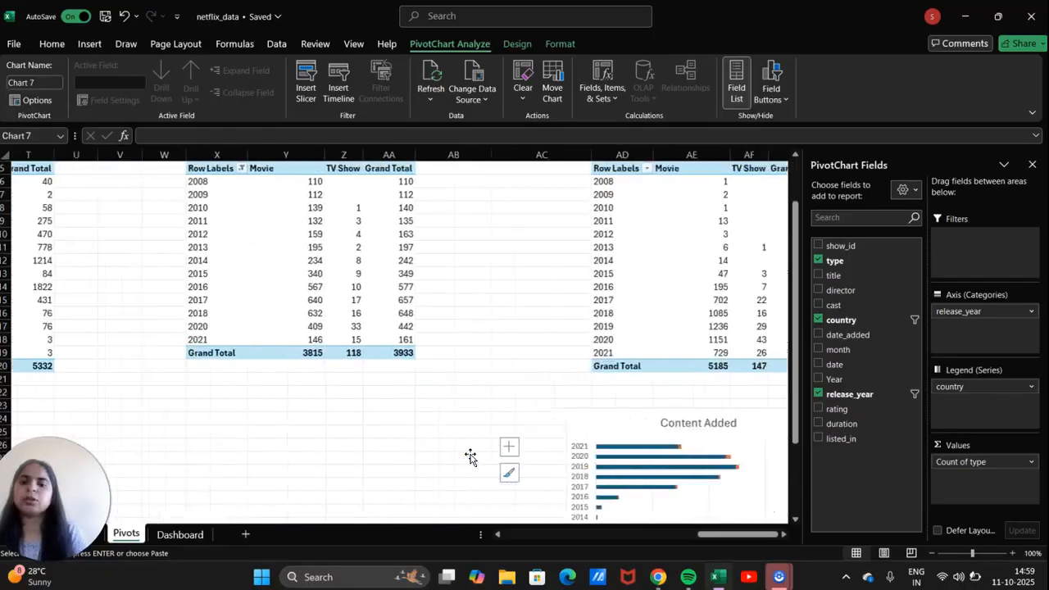
scroll(470, 456, "left", 8)
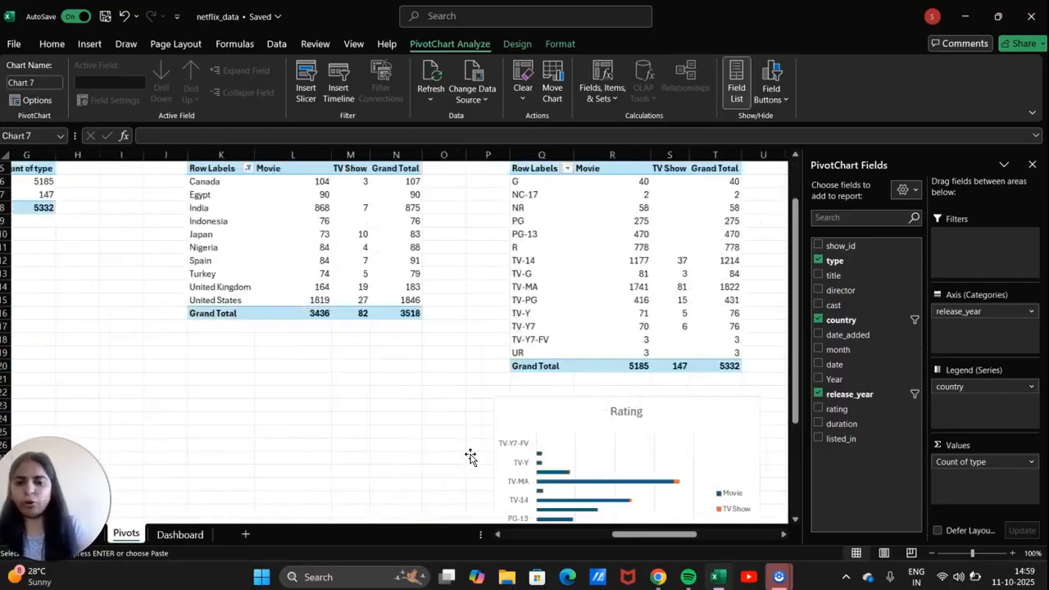
scroll(471, 457, "left", 1)
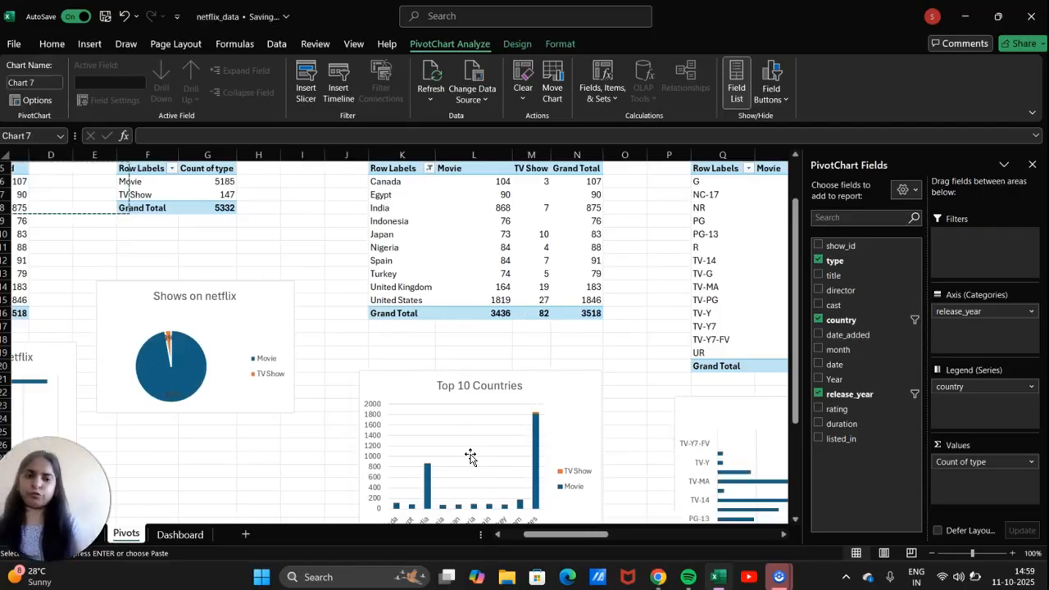
scroll(279, 498, "right", 4)
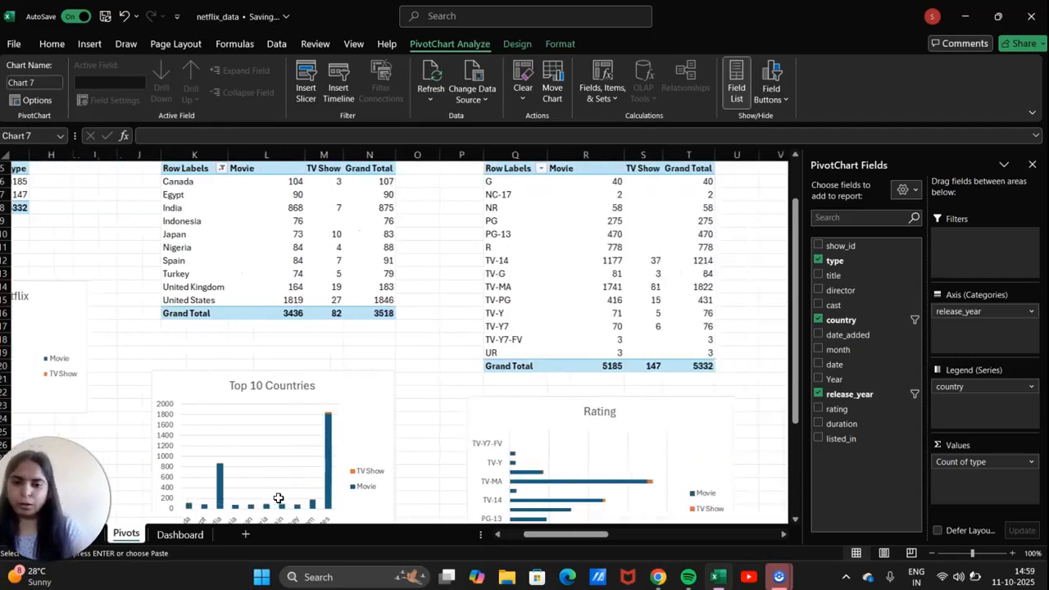
scroll(275, 500, "left", 7)
scroll(275, 501, "right", 1)
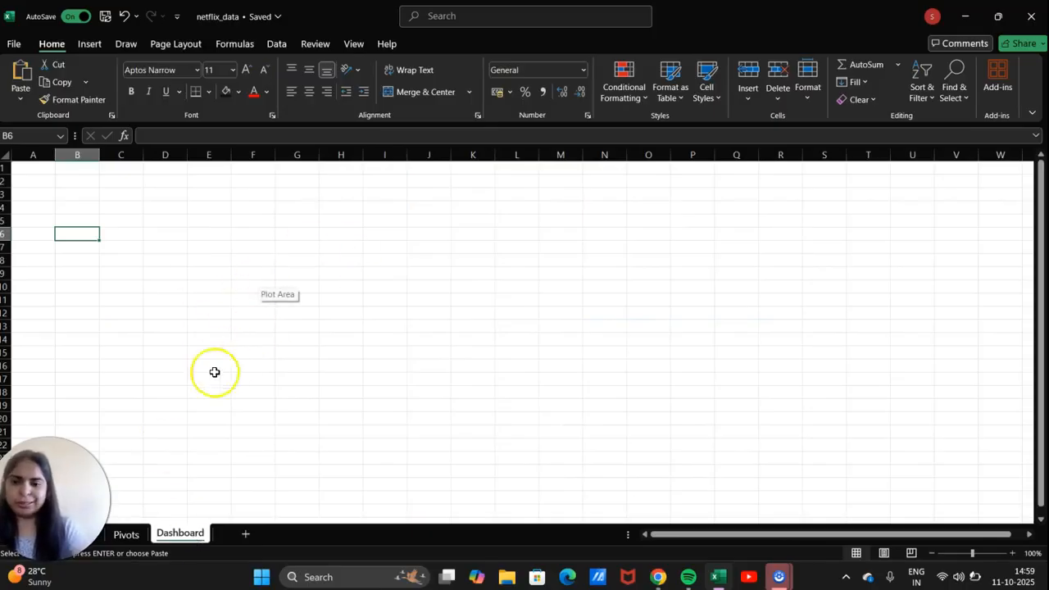
Turn off gridlines on the Dashboard sheet and fill cell B6 black.
left_click(353, 45)
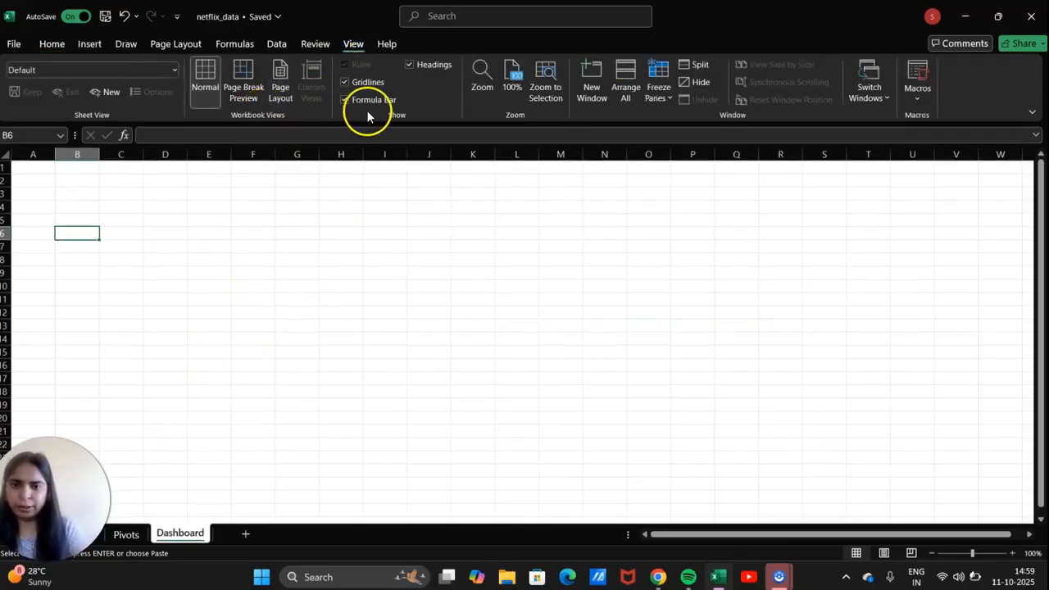
left_click(345, 83)
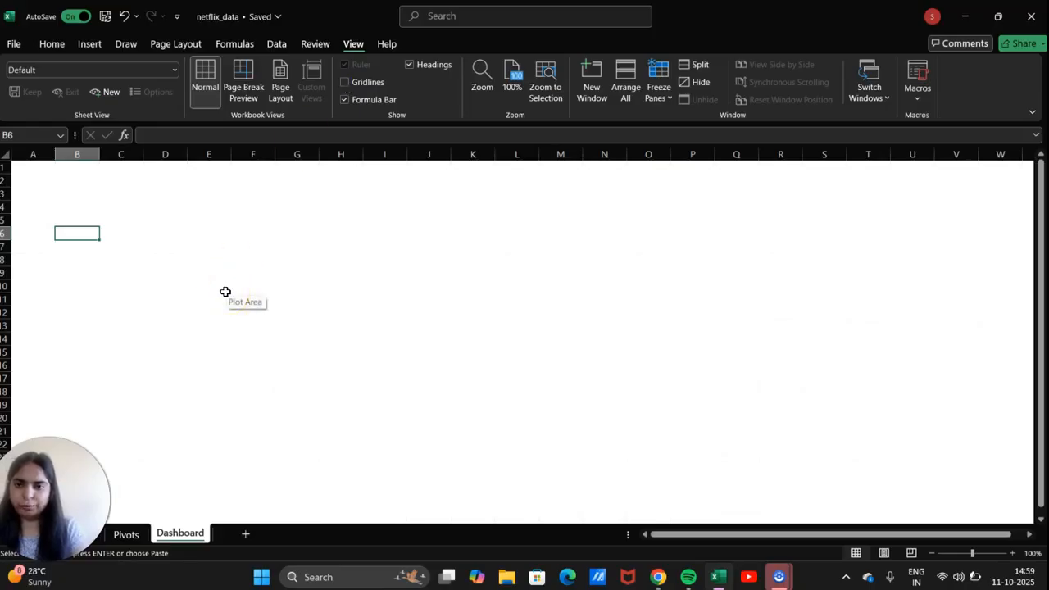
left_click(66, 47)
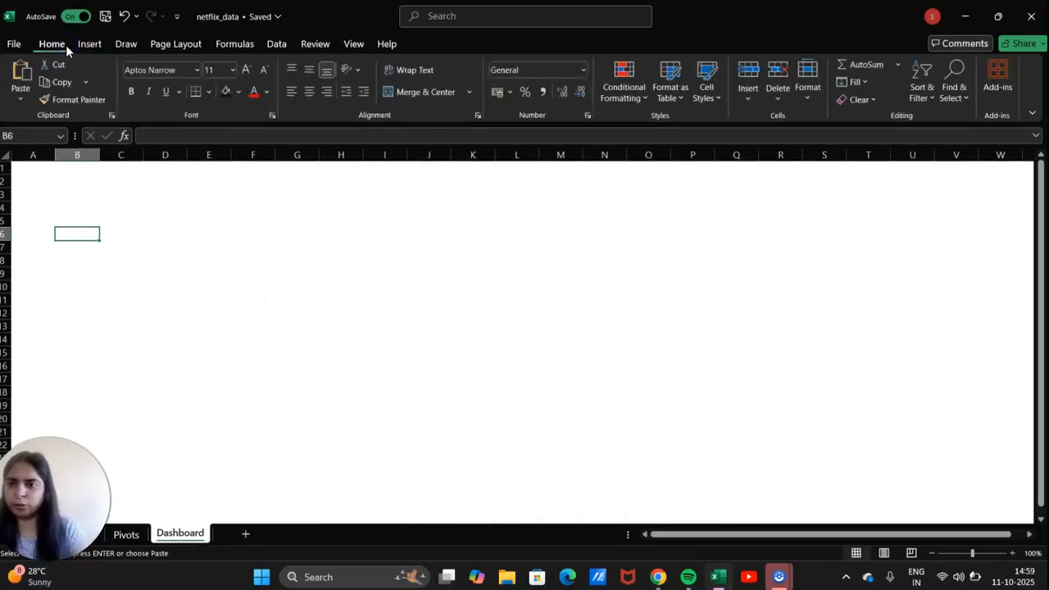
left_click(231, 97)
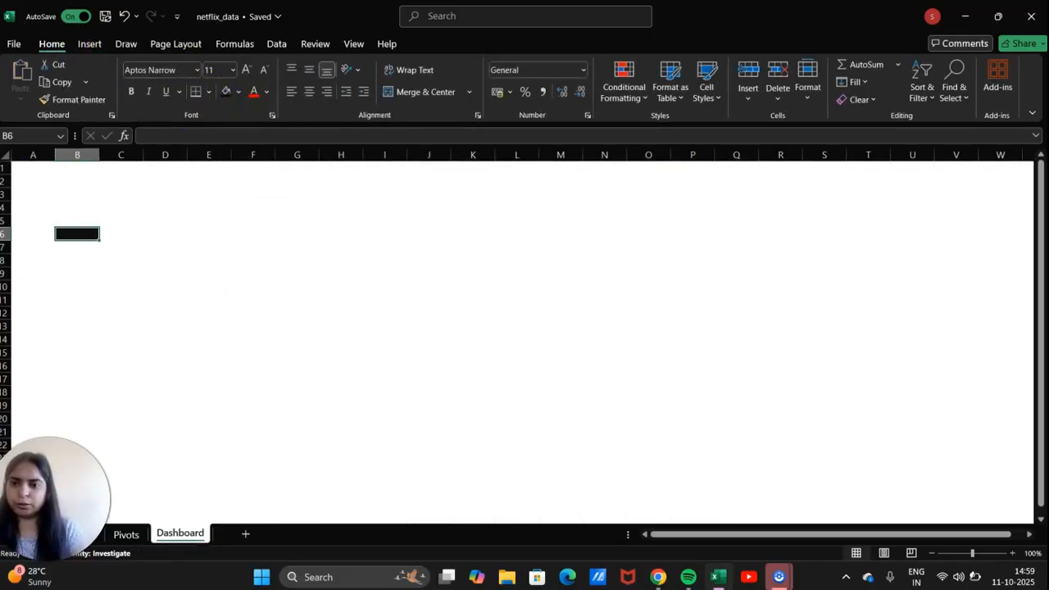
Select the entire Dashboard sheet and give it a dark grey fill.
left_click(5, 167)
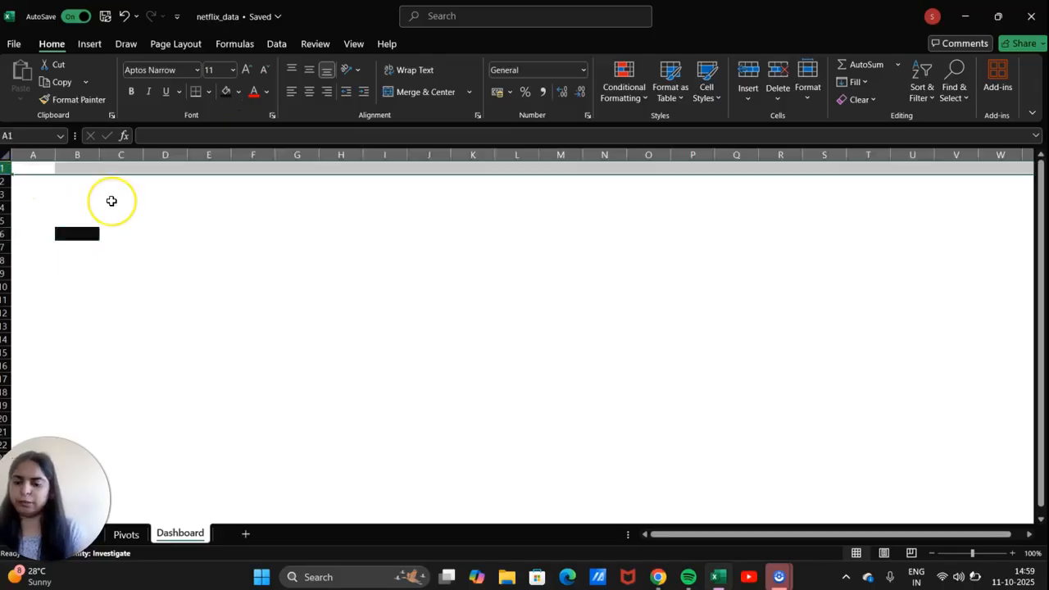
key("ctrl+a")
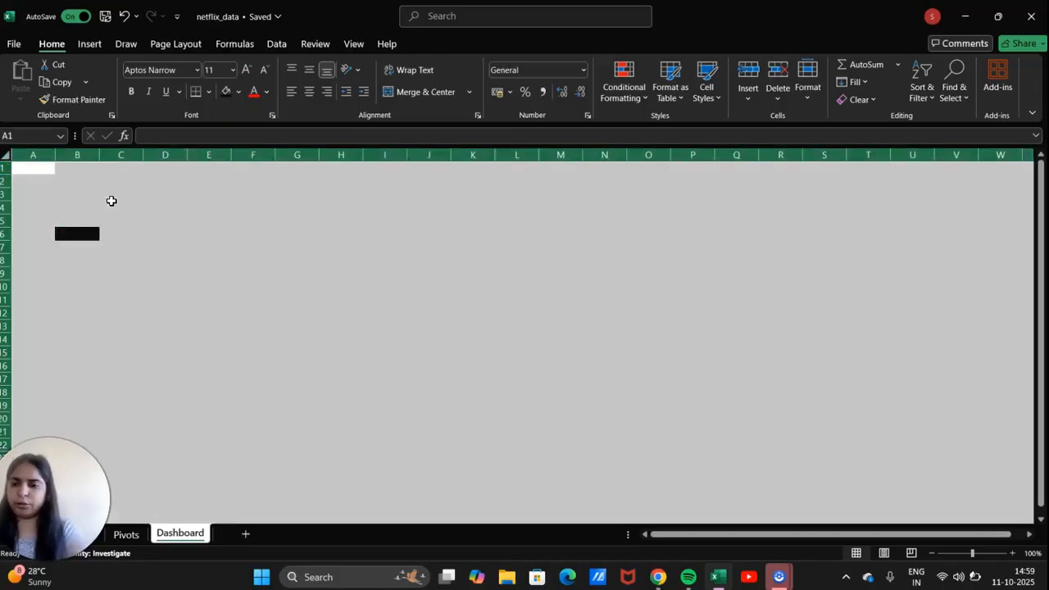
left_click(228, 95)
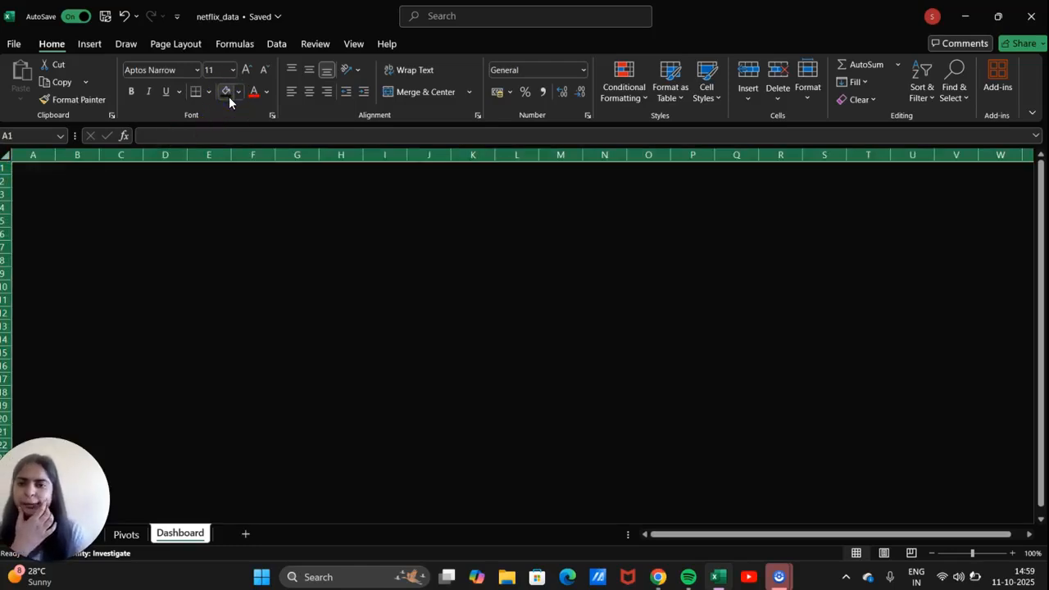
left_click(238, 95)
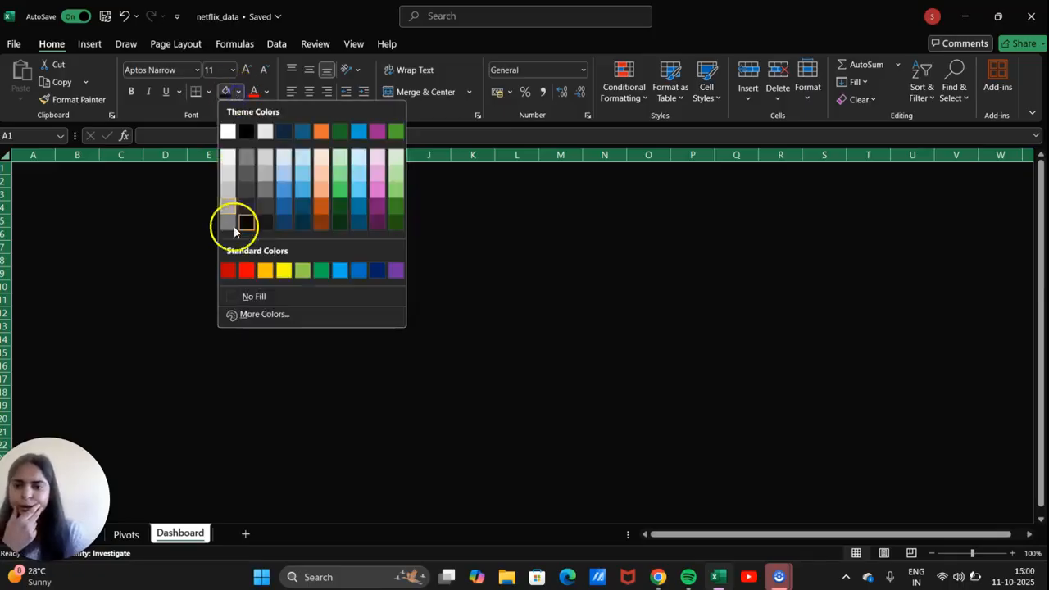
left_click(246, 205)
left_click(266, 95)
left_click(238, 95)
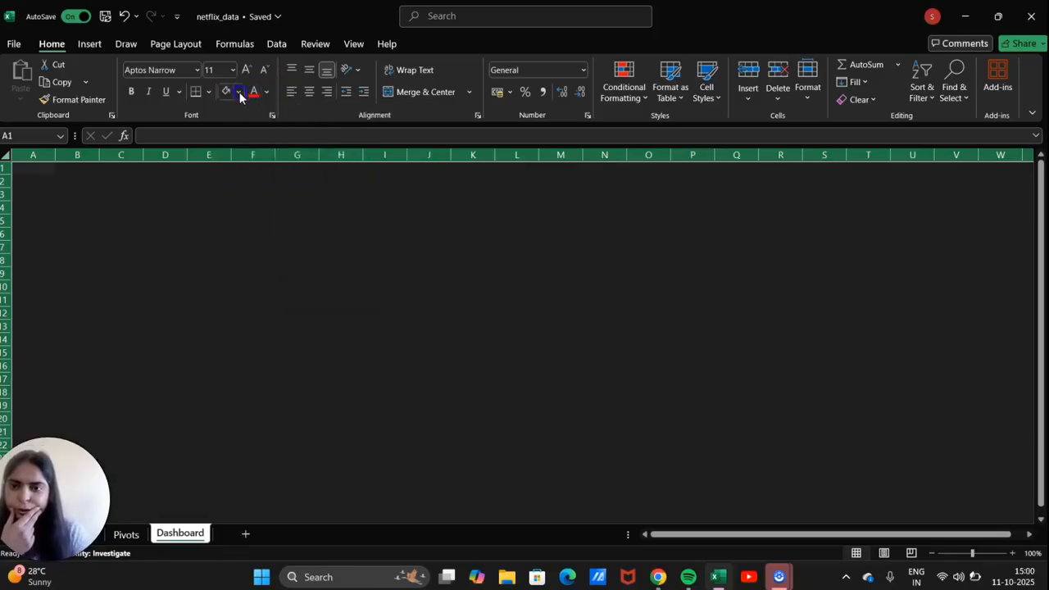
left_click(251, 201)
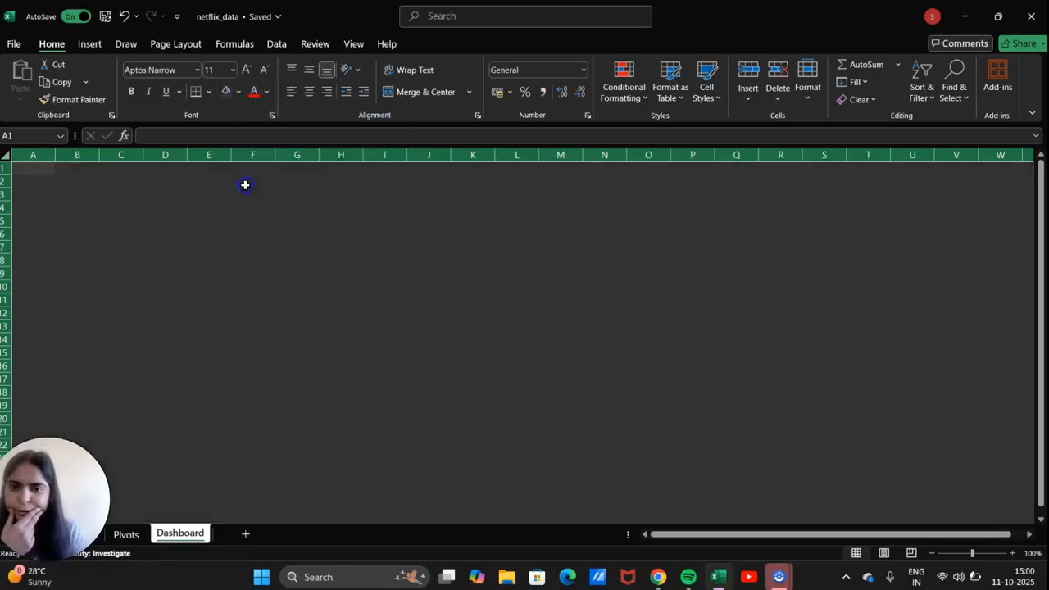
Insert a rounded rectangle spanning from the sheet's top-left corner to about column Q.
left_click(87, 44)
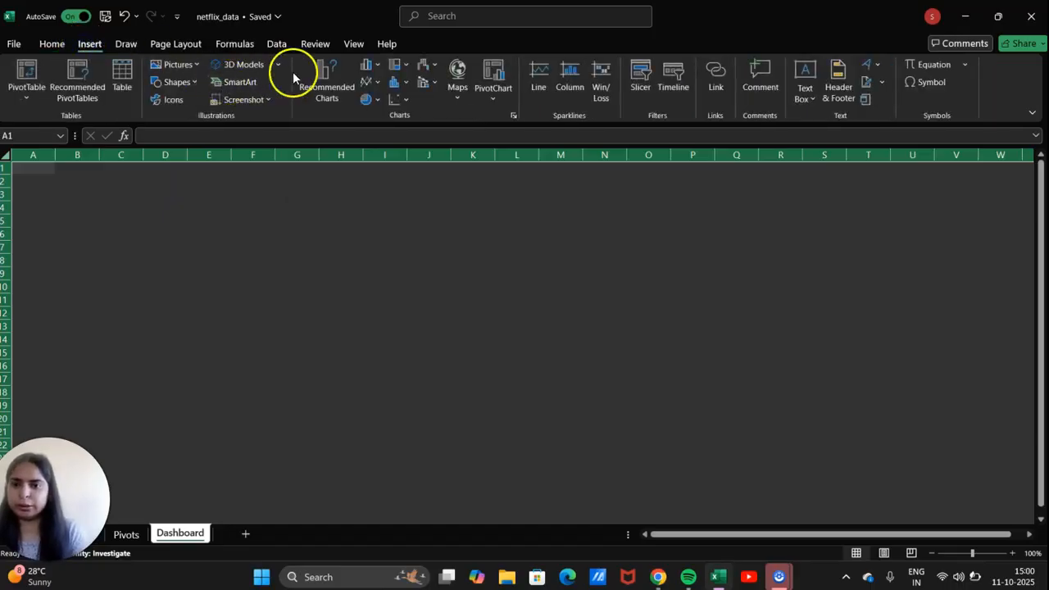
left_click(176, 82)
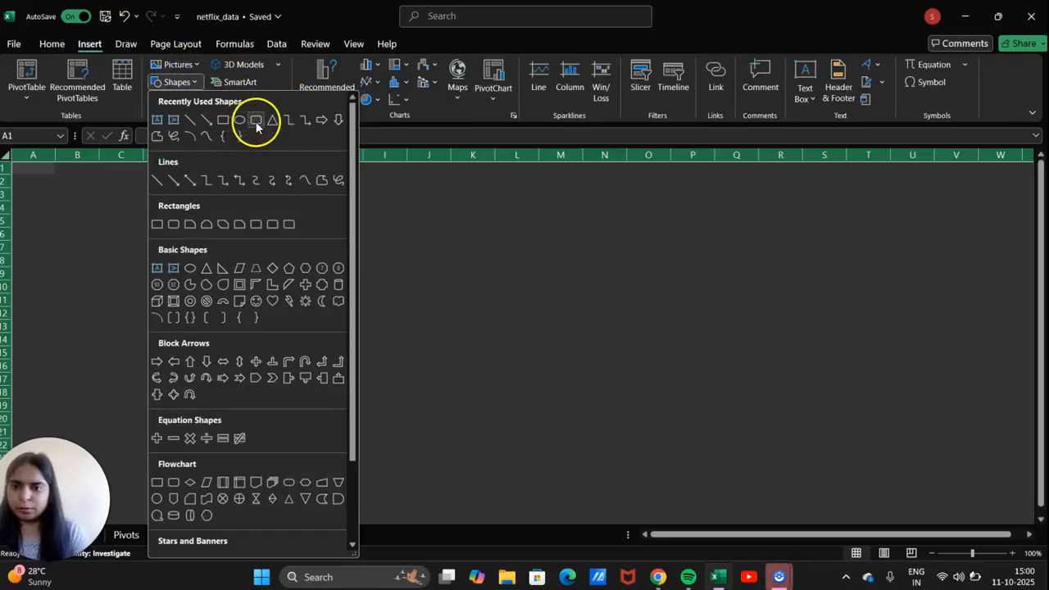
left_click(256, 124)
left_click(102, 192)
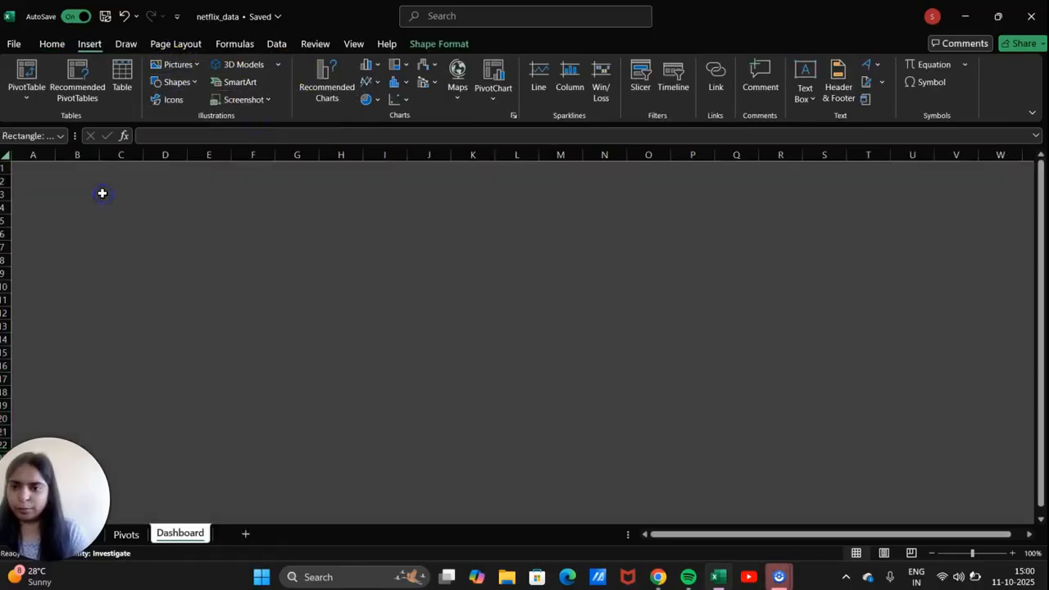
left_click_drag(102, 193, 19, 170)
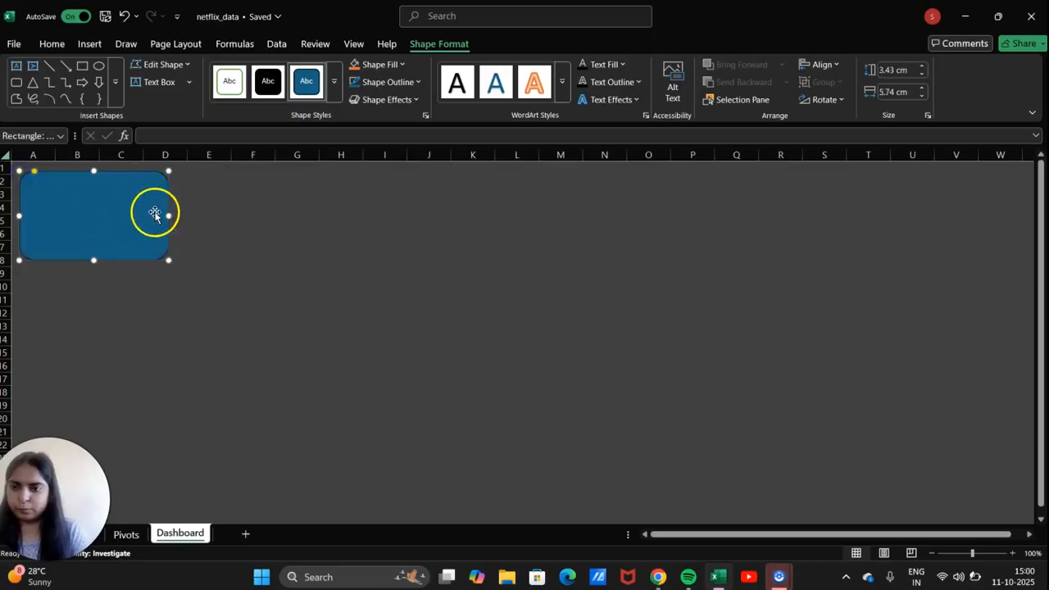
left_click_drag(170, 216, 814, 243)
left_click_drag(417, 261, 421, 522)
Reduce the rectangle's corner rounding and stretch it to 19.3 cm tall.
left_click(426, 450)
left_click_drag(87, 170, 41, 167)
scroll(216, 258, "down", 8)
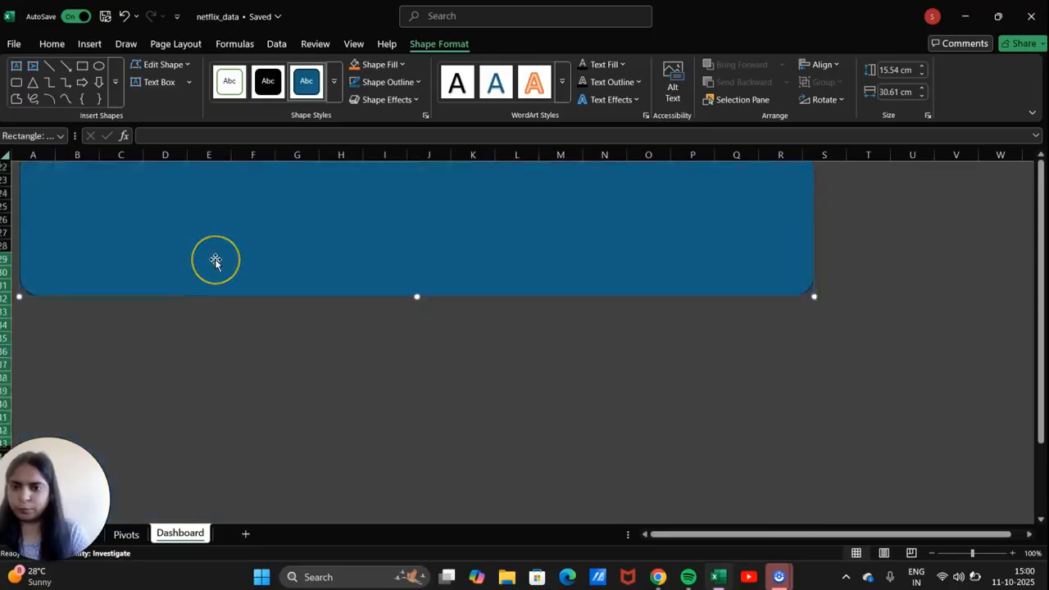
left_click_drag(417, 251, 415, 349)
scroll(415, 351, "up", 8)
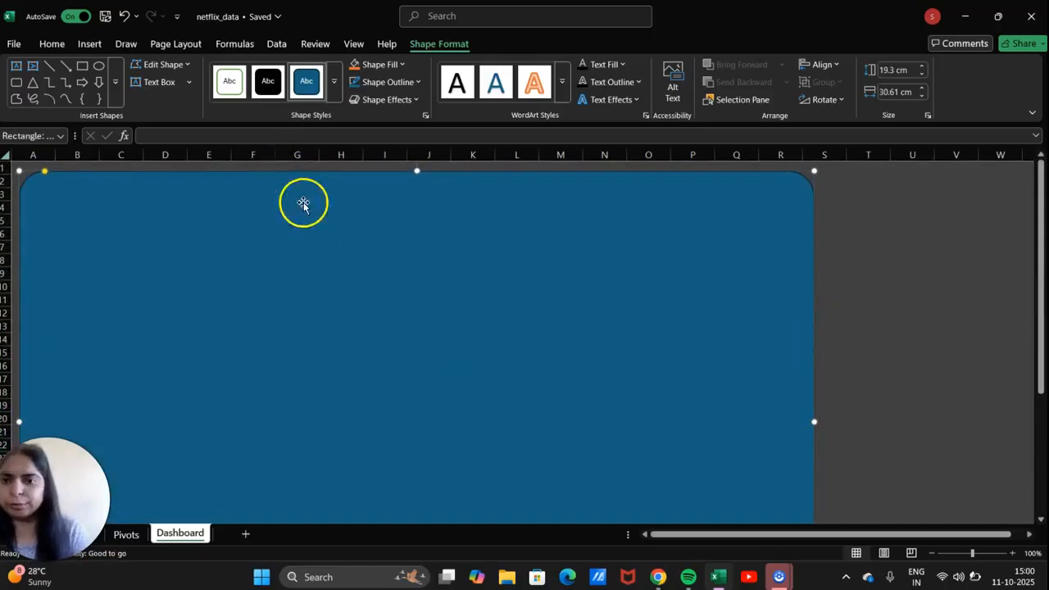
Make the rounded background rectangle black and fill every cell of the sheet dark grey.
left_click(268, 85)
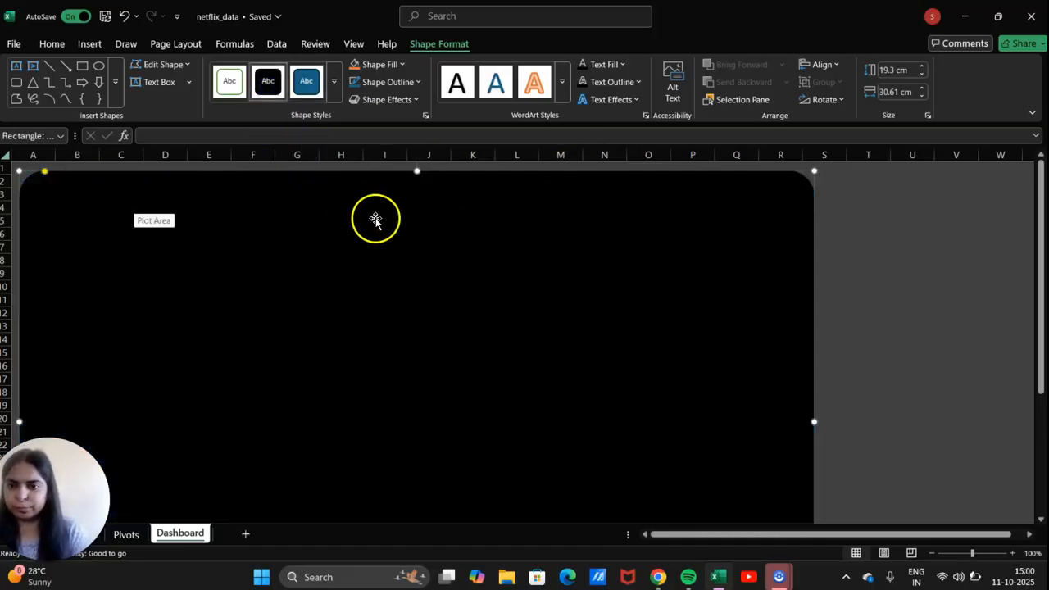
left_click(854, 249)
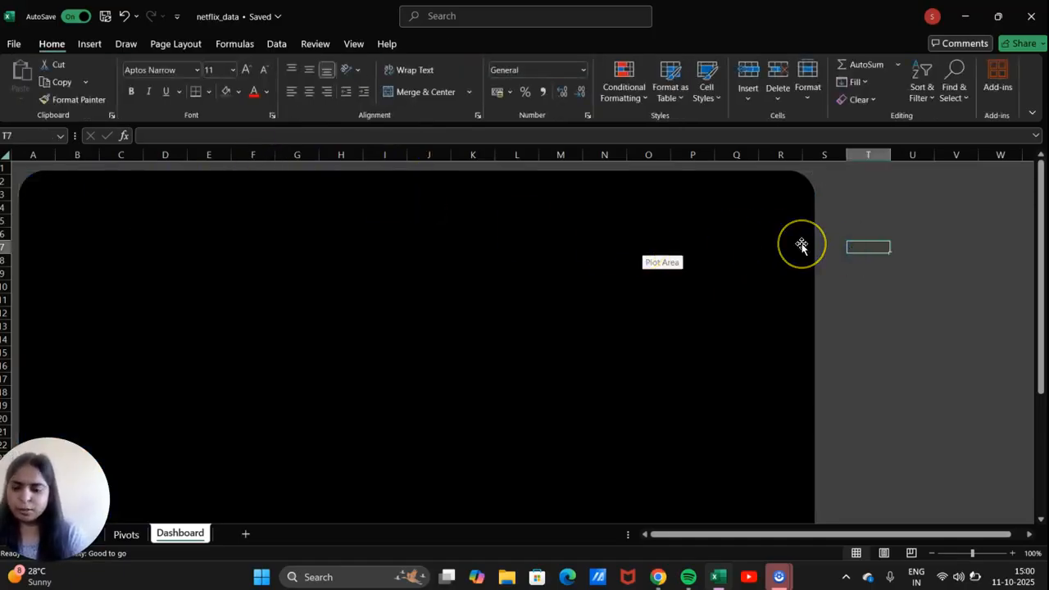
key("ctrl+a")
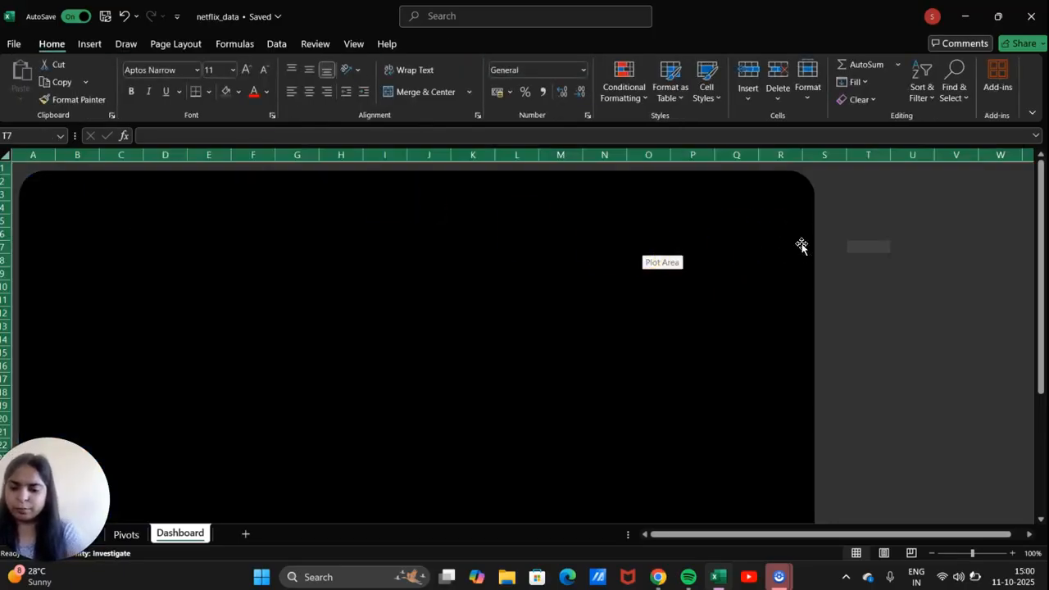
left_click(237, 93)
left_click(245, 206)
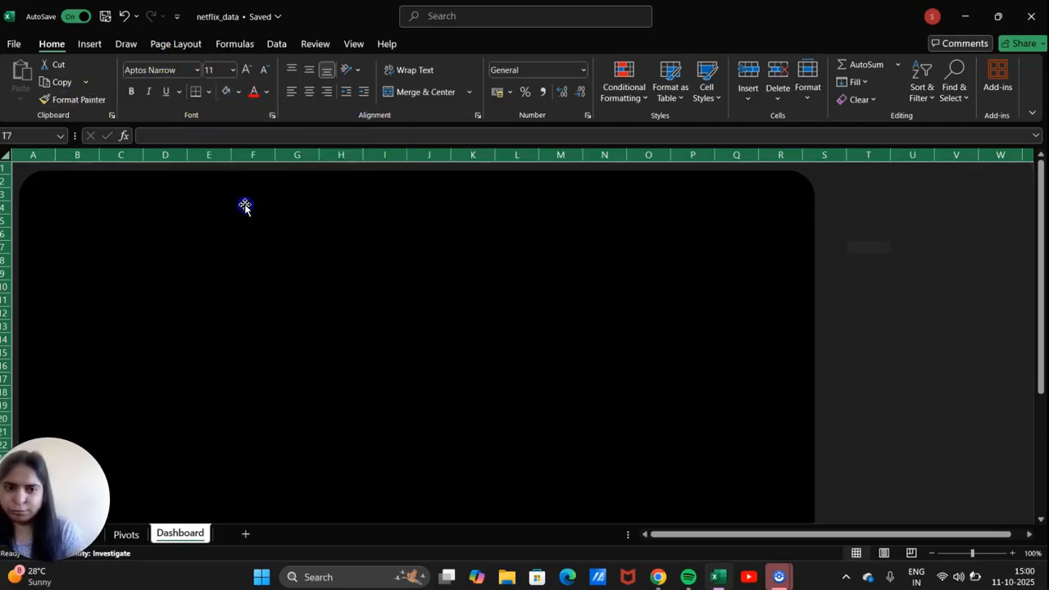
scroll(877, 262, "down", 4)
scroll(877, 263, "up", 4)
left_click(866, 257)
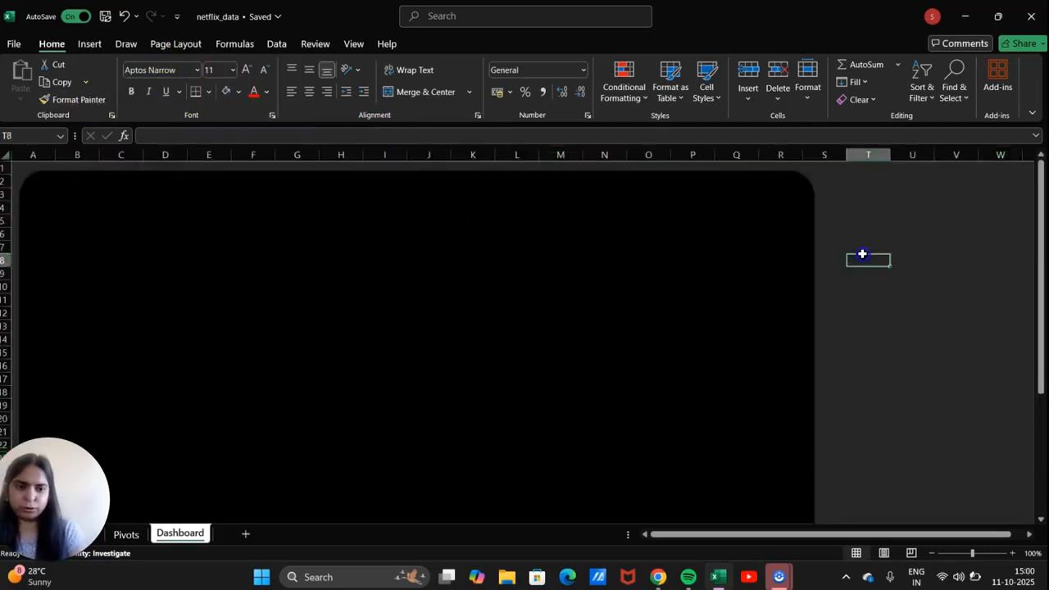
left_click(856, 239)
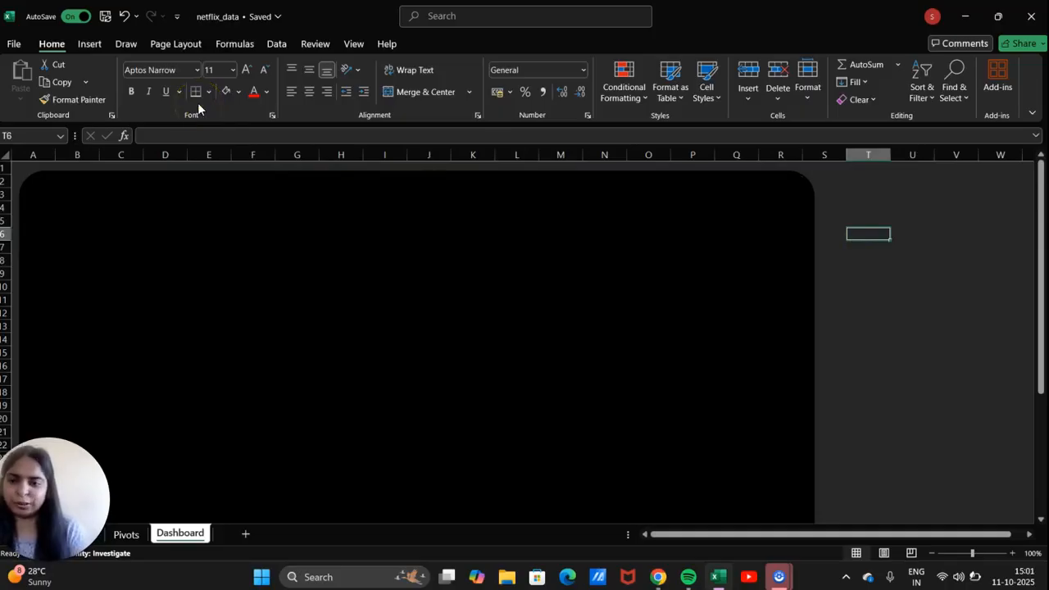
scroll(197, 187, "down", 3)
scroll(197, 188, "up", 3)
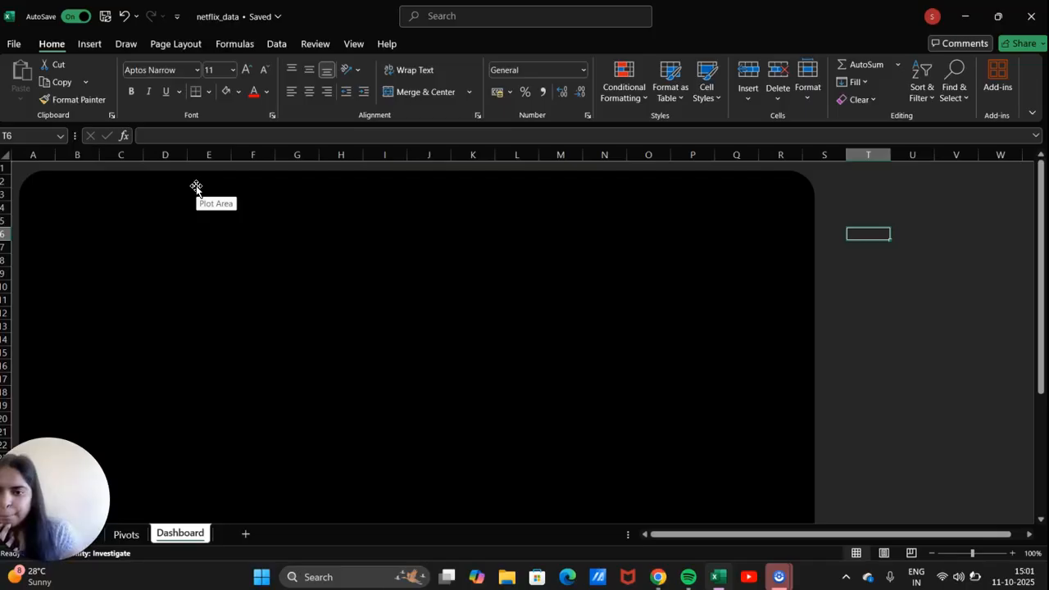
Give the rounded background rectangle grey text and a dark charcoal grey fill.
left_click(294, 243)
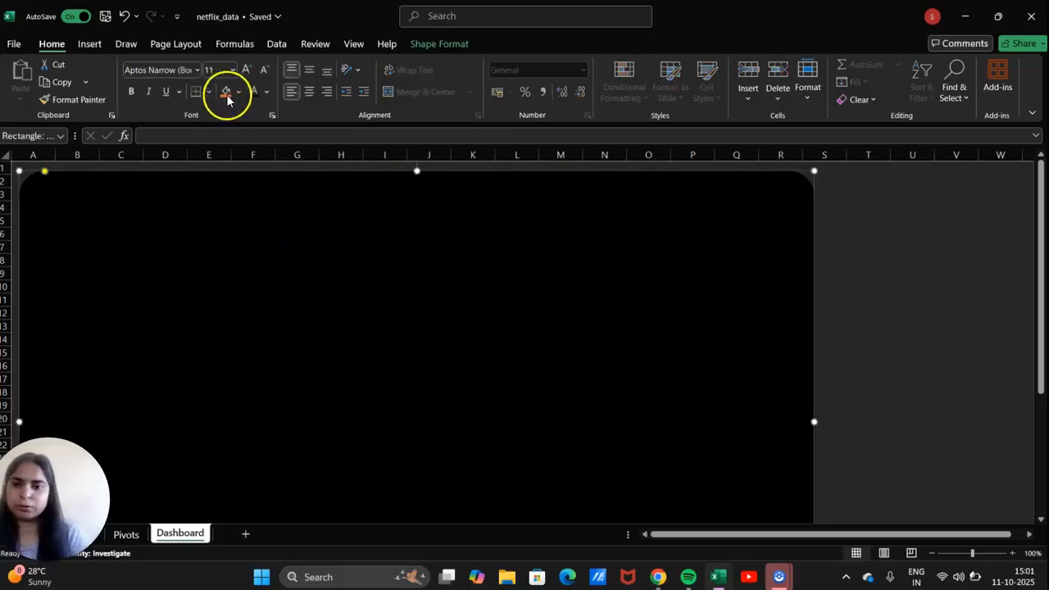
left_click(265, 92)
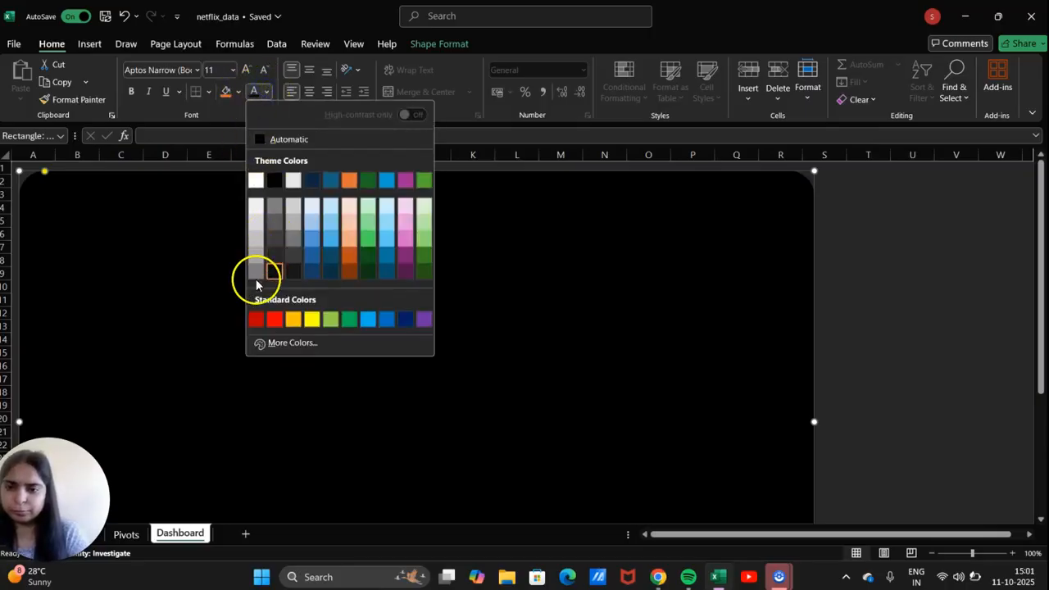
left_click(257, 273)
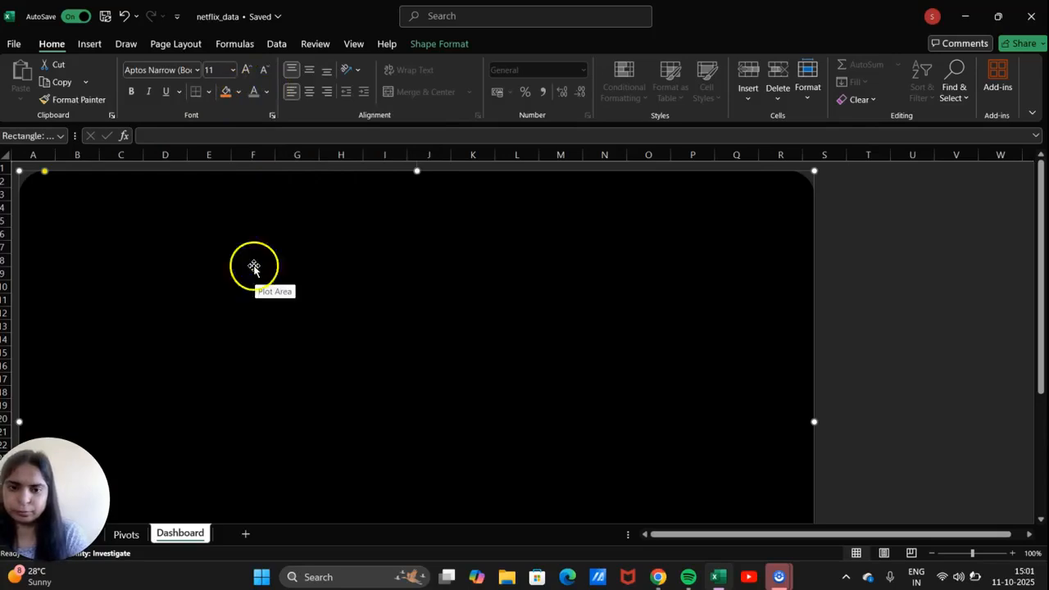
left_click(239, 95)
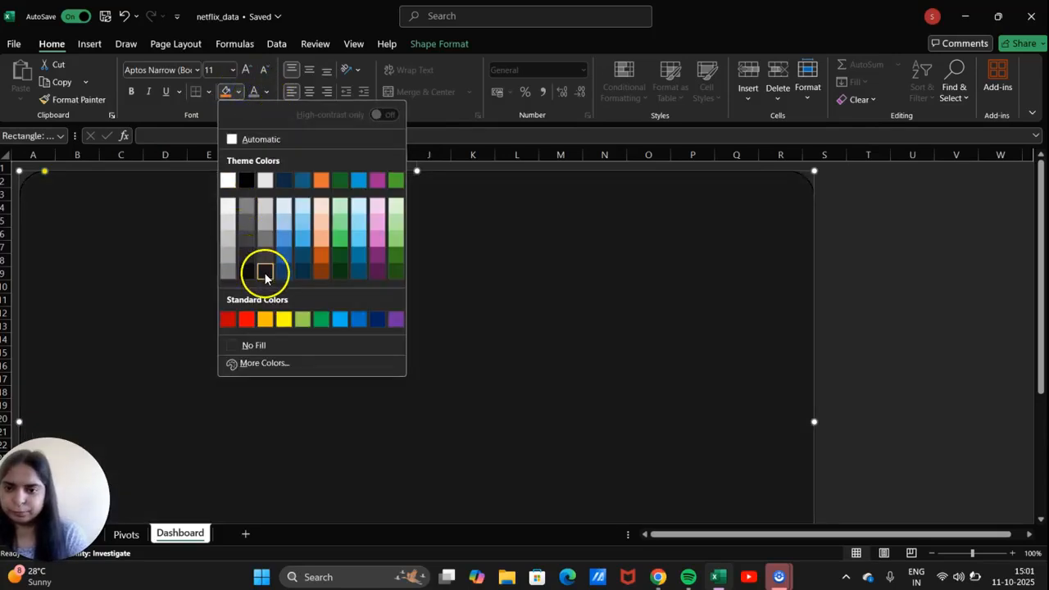
left_click(265, 272)
Check the recoloured rectangle down the sheet, then bring up the Insert Shapes gallery.
left_click(869, 259)
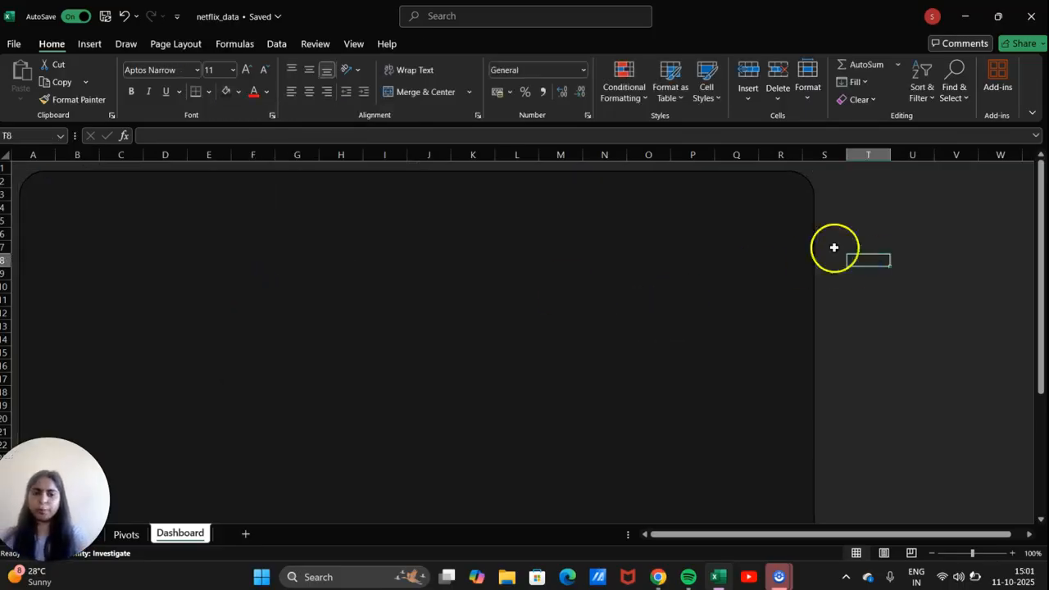
left_click(738, 235)
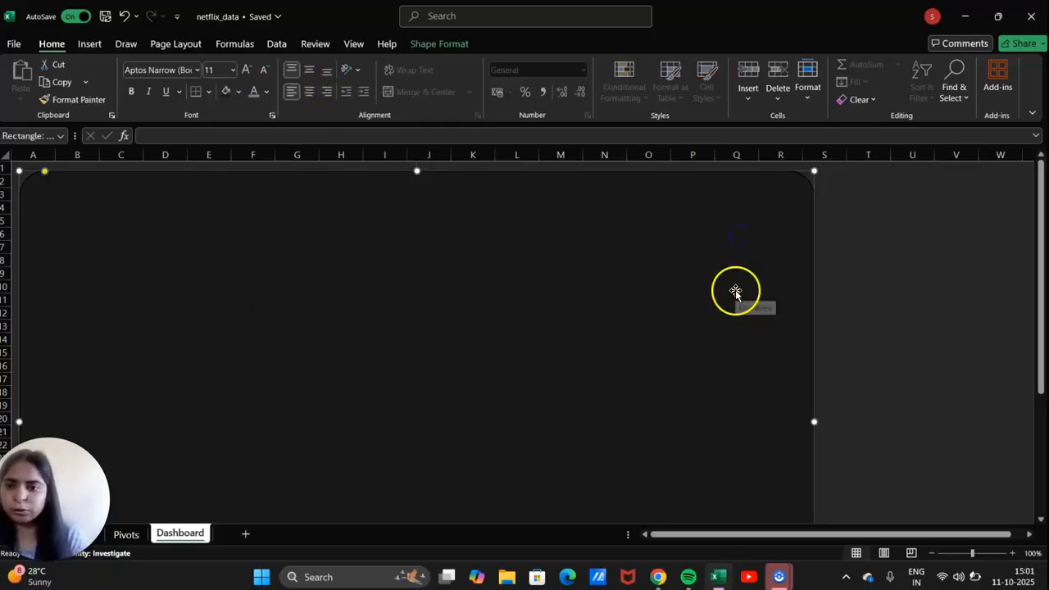
left_click(857, 286)
scroll(691, 322, "down", 4)
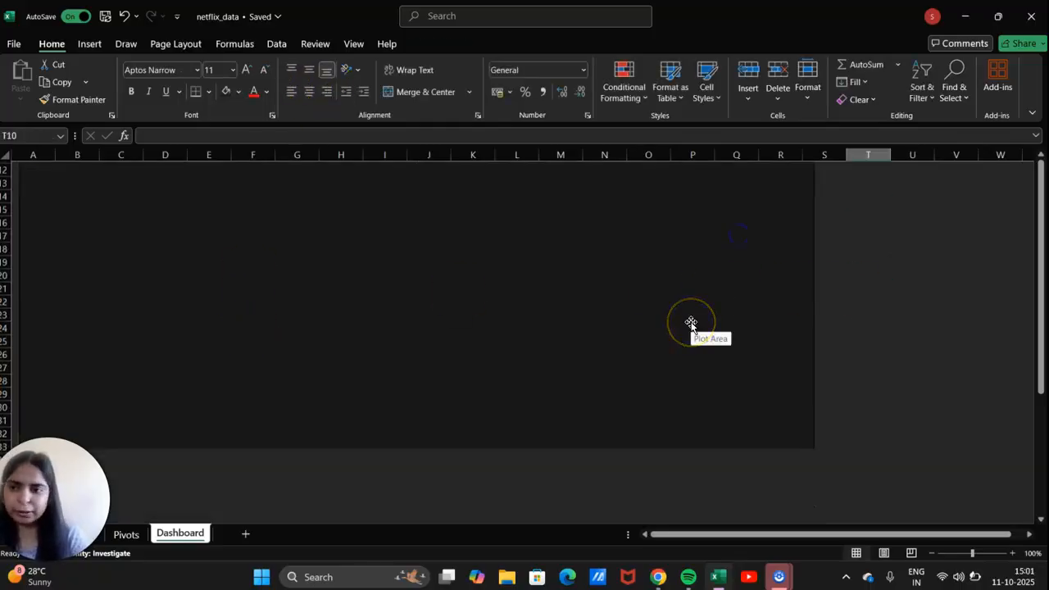
scroll(691, 323, "down", 2)
left_click(691, 323)
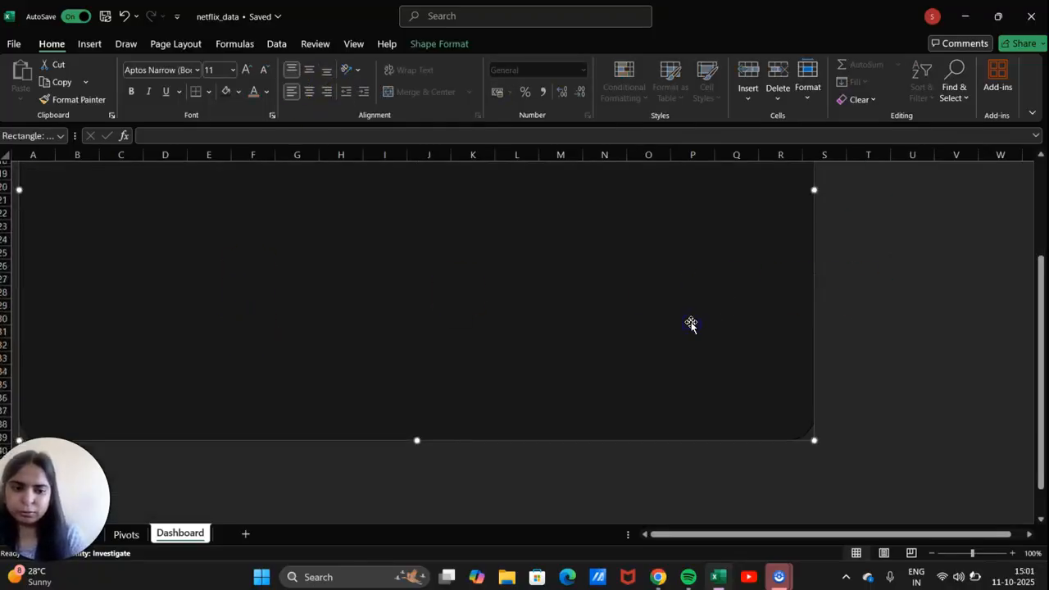
left_click(912, 360)
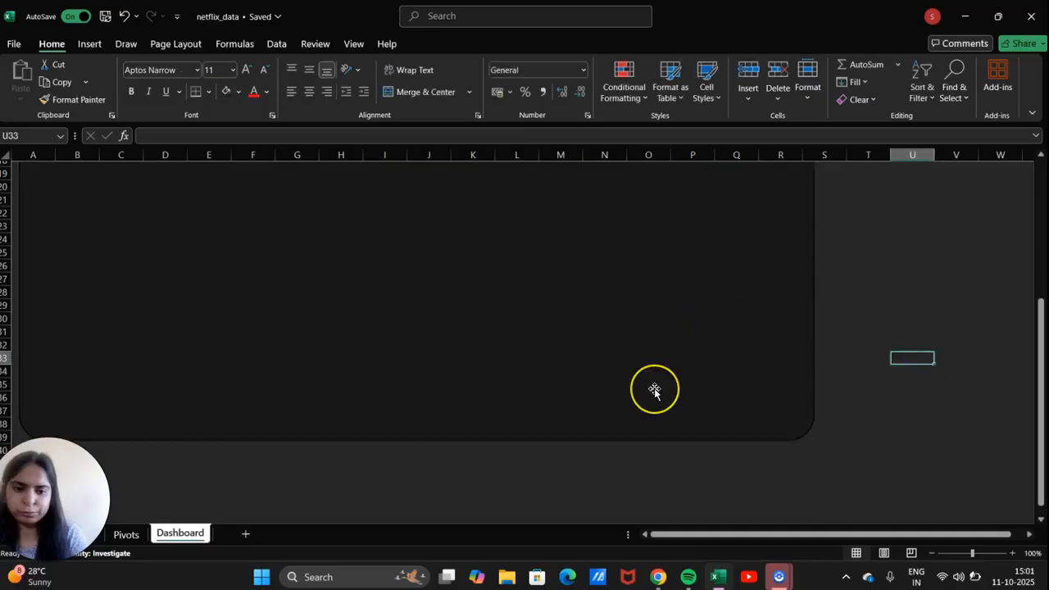
scroll(654, 390, "up", 6)
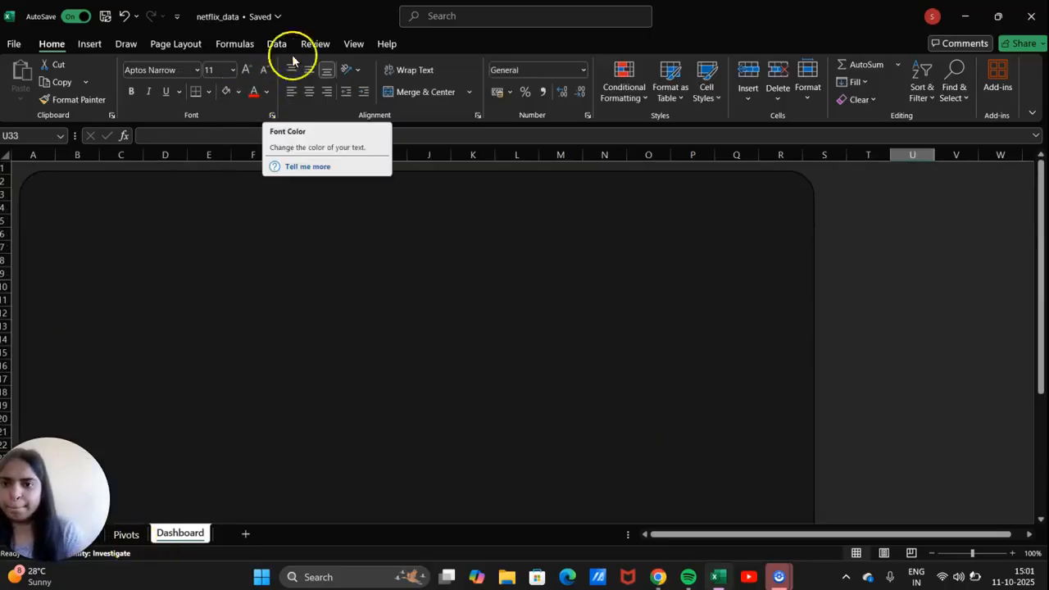
left_click(90, 46)
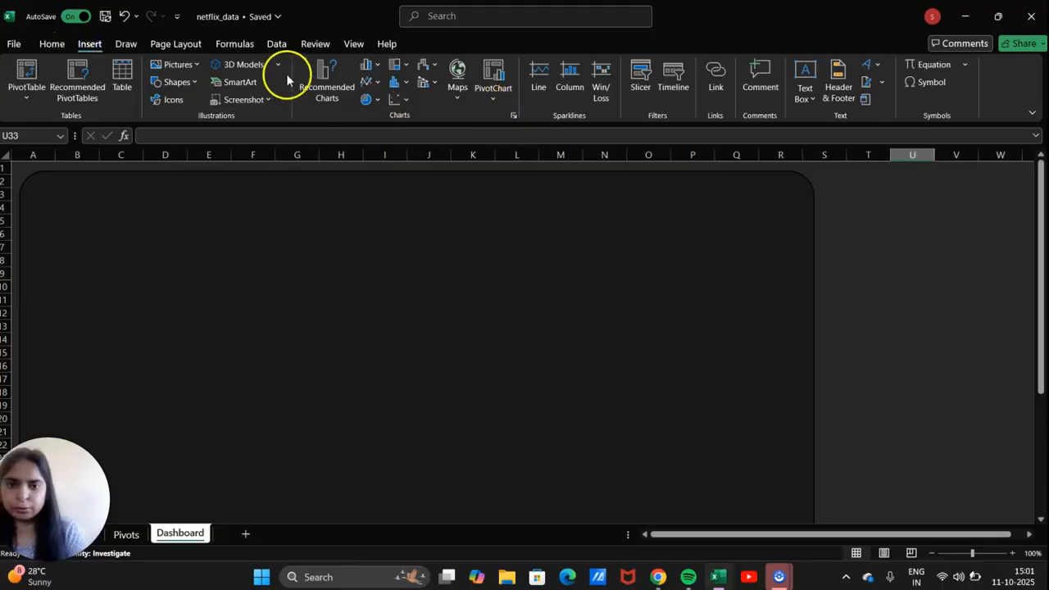
left_click(191, 81)
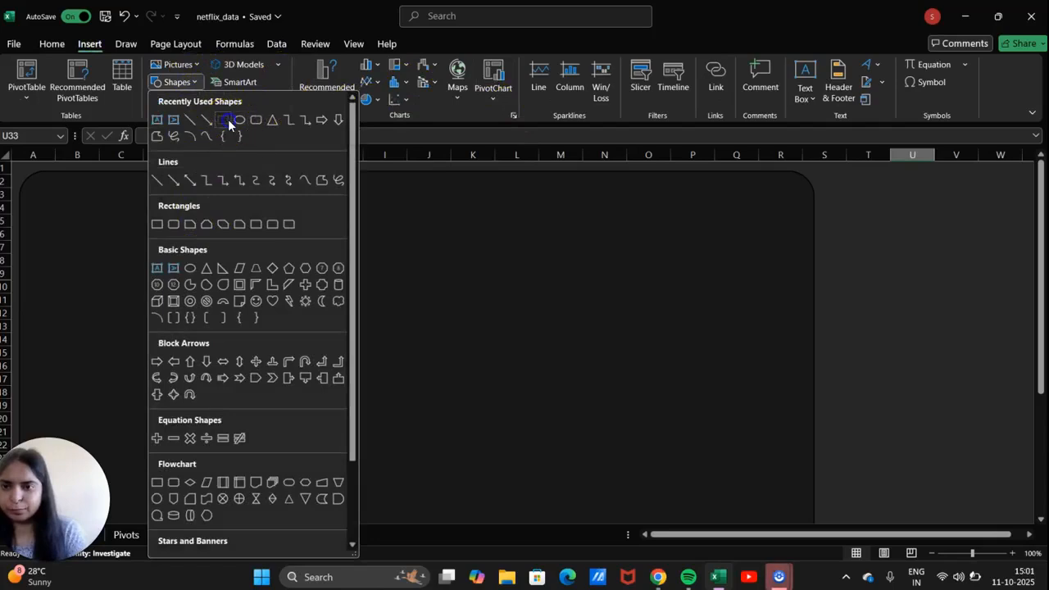
Place a new rectangle near the background's left edge and apply the black shape style.
left_click(237, 120)
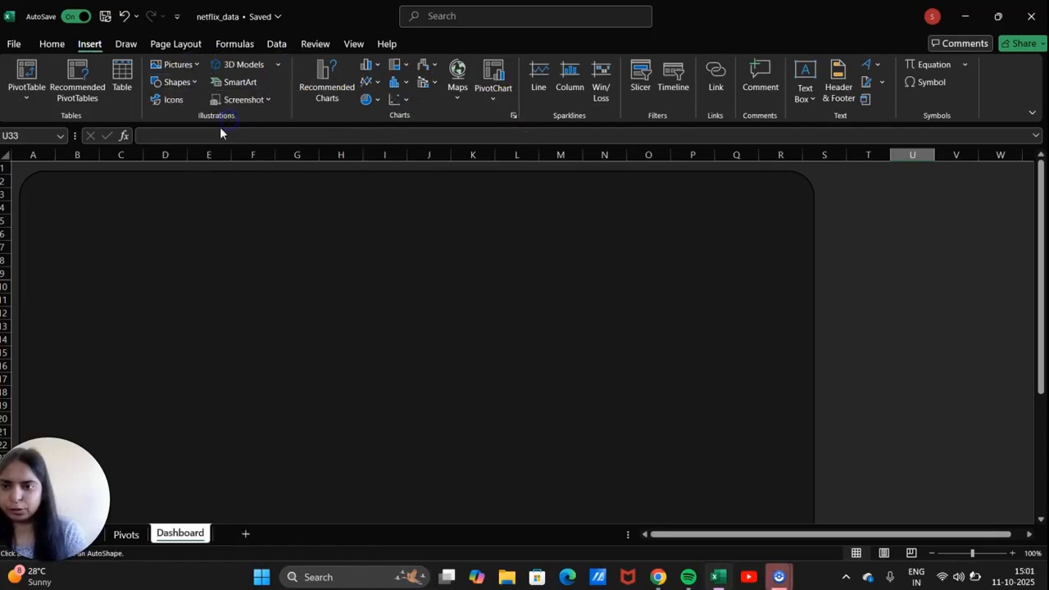
left_click(52, 251)
left_click_drag(75, 278, 239, 300)
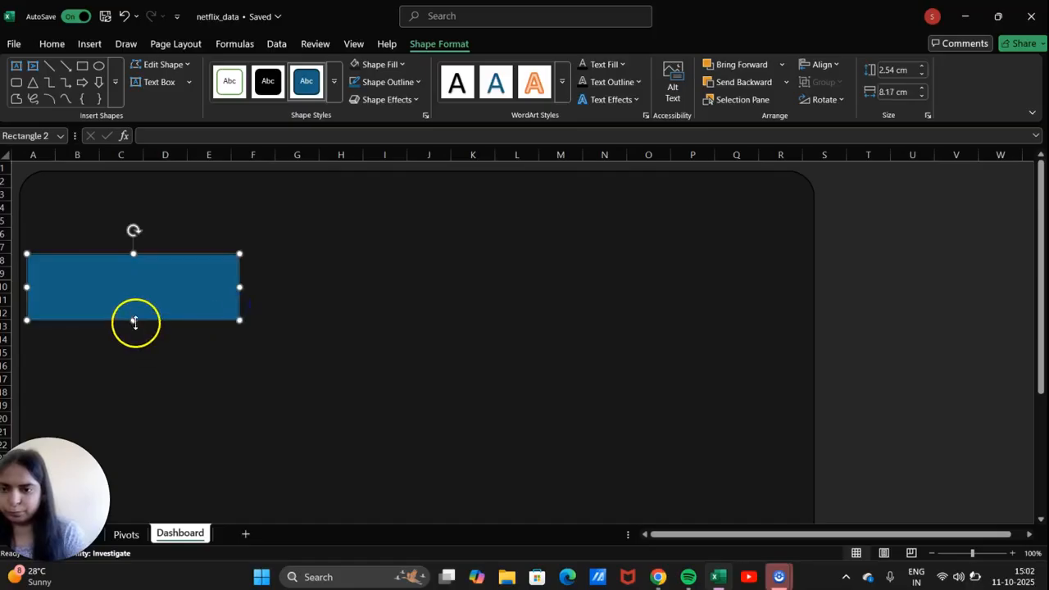
left_click_drag(135, 322, 129, 419)
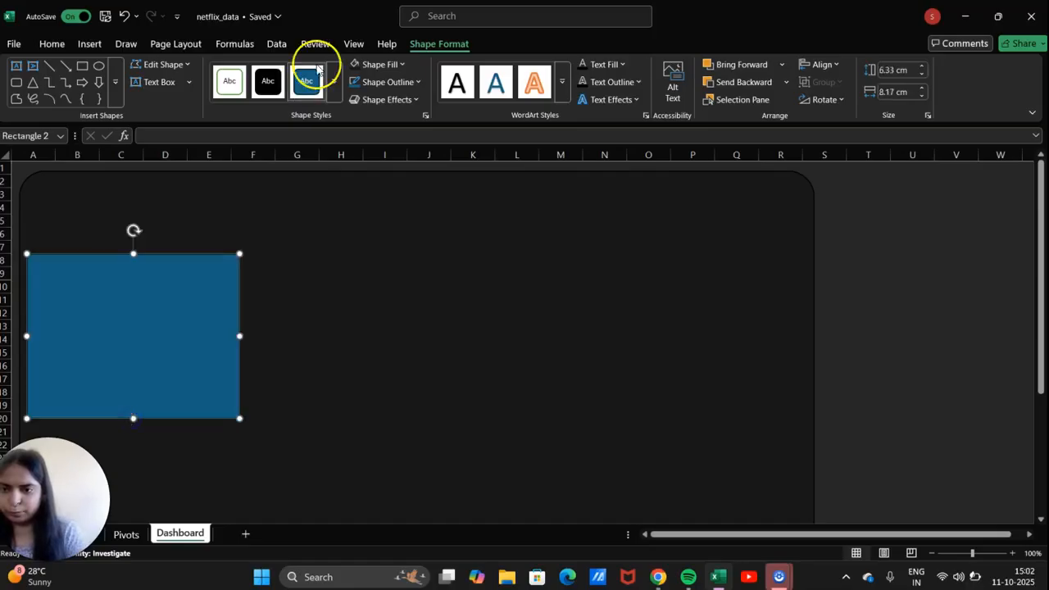
left_click(278, 83)
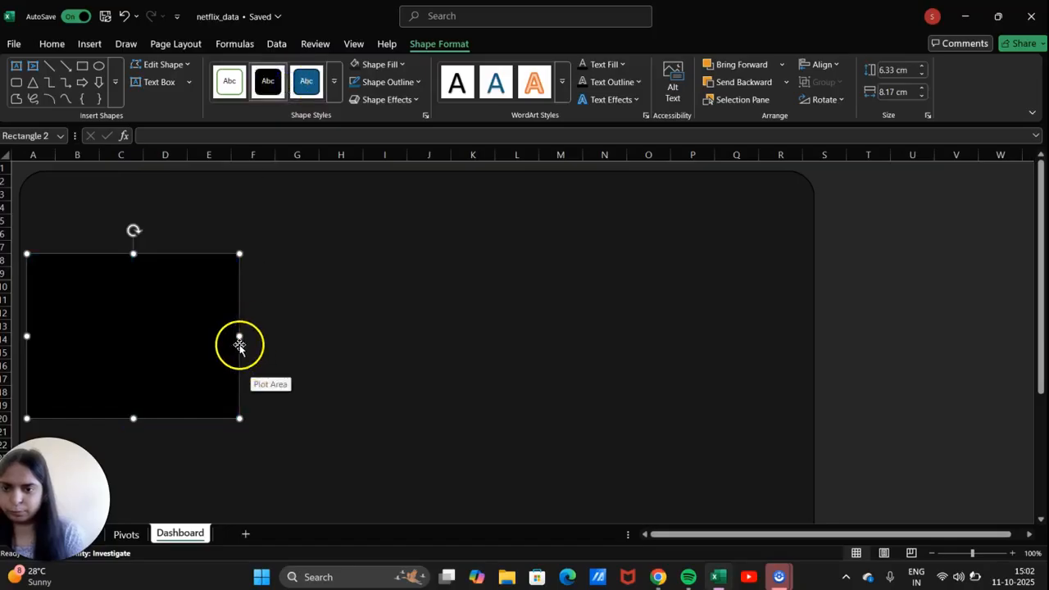
Resize the black panel to 7.18 cm high by 10.63 cm wide.
left_click_drag(239, 336, 275, 344)
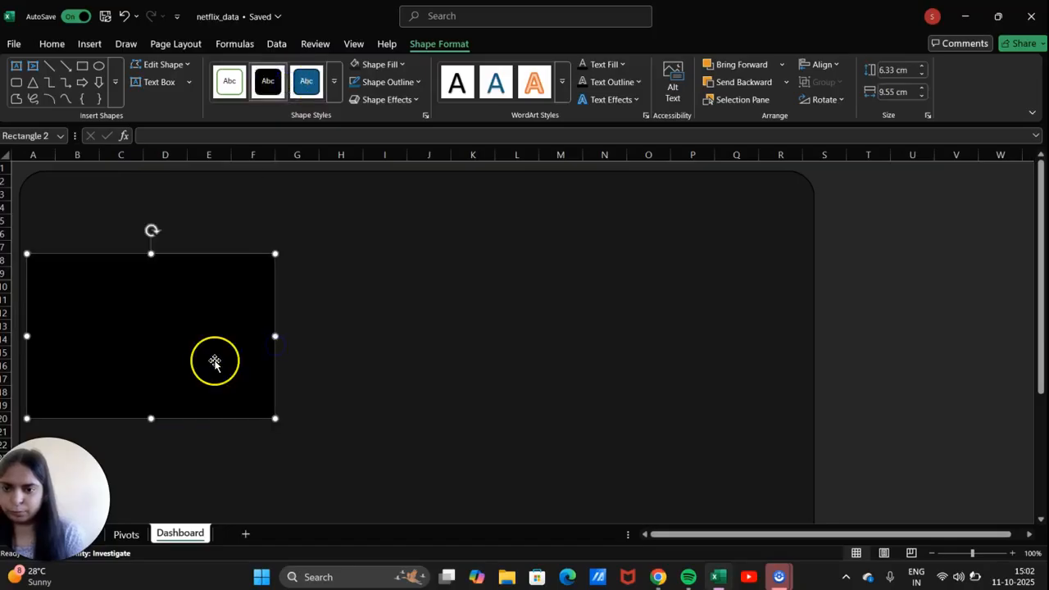
scroll(213, 359, "down", 6)
scroll(214, 362, "up", 5)
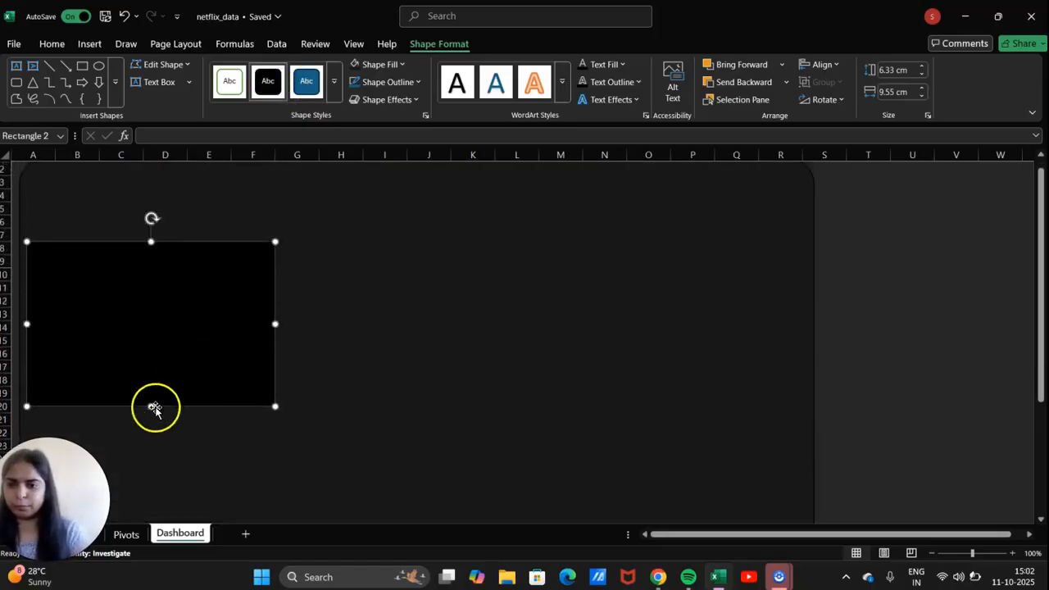
left_click_drag(151, 406, 147, 429)
left_click_drag(274, 335, 304, 342)
scroll(304, 342, "up", 1)
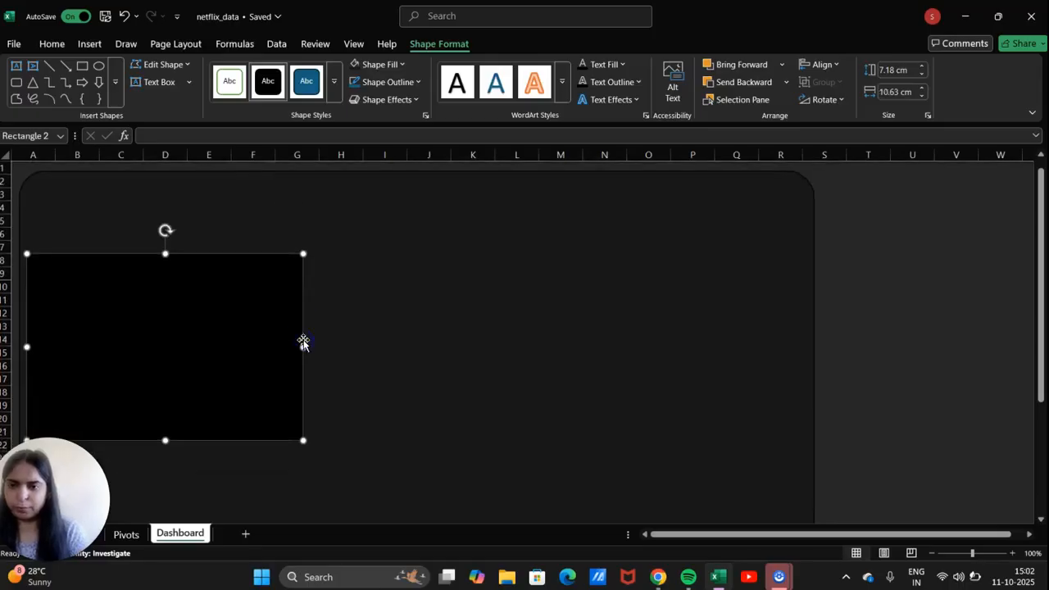
left_click(260, 330)
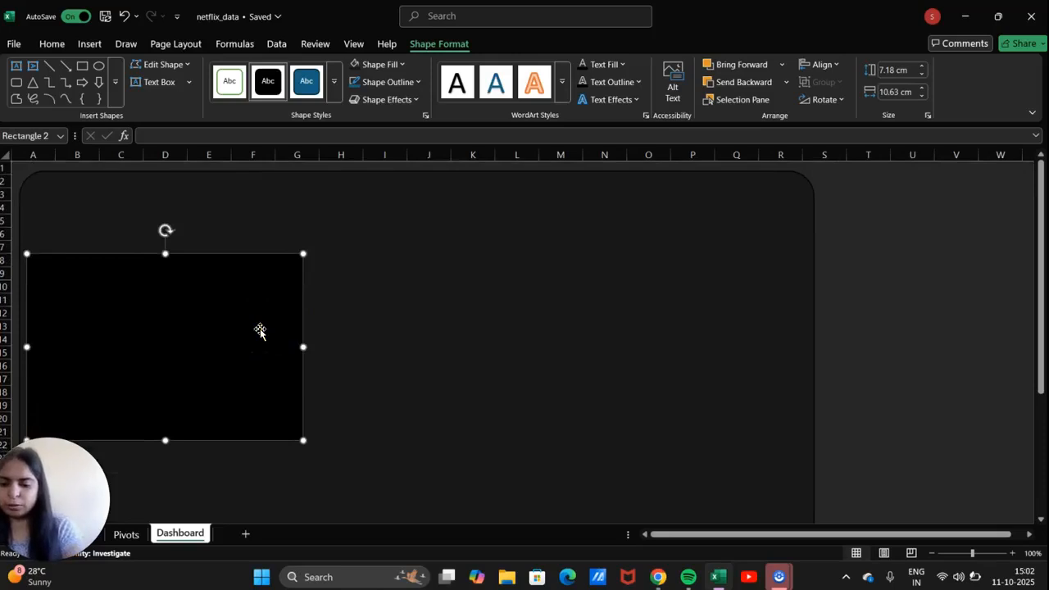
Duplicate the black panel with Ctrl+D, move the copy below the first, and select the rounded background.
key("ctrl+d")
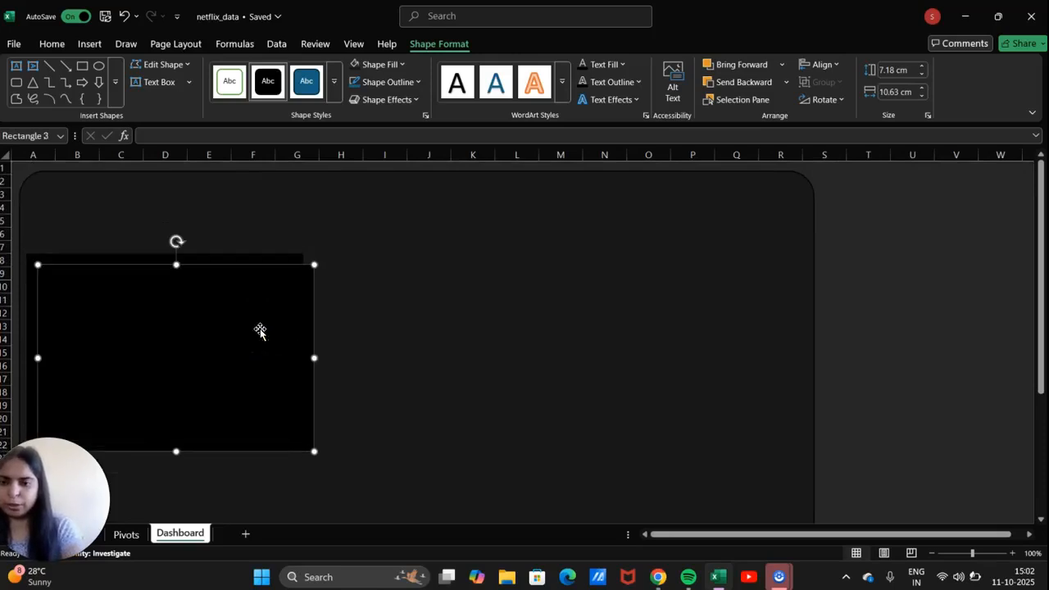
left_click(303, 280)
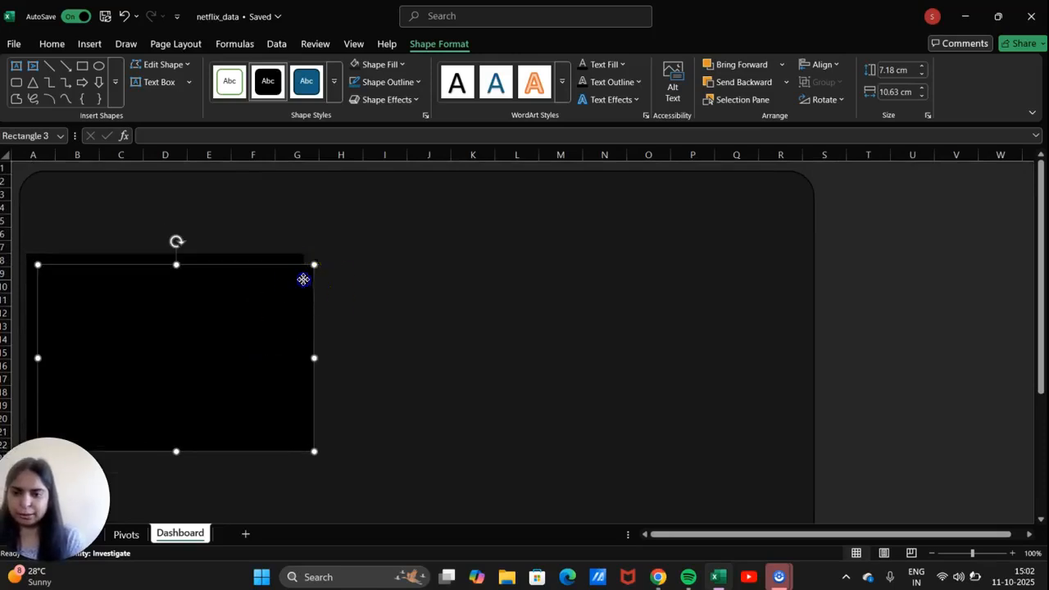
left_click_drag(303, 279, 290, 412)
scroll(290, 415, "down", 3)
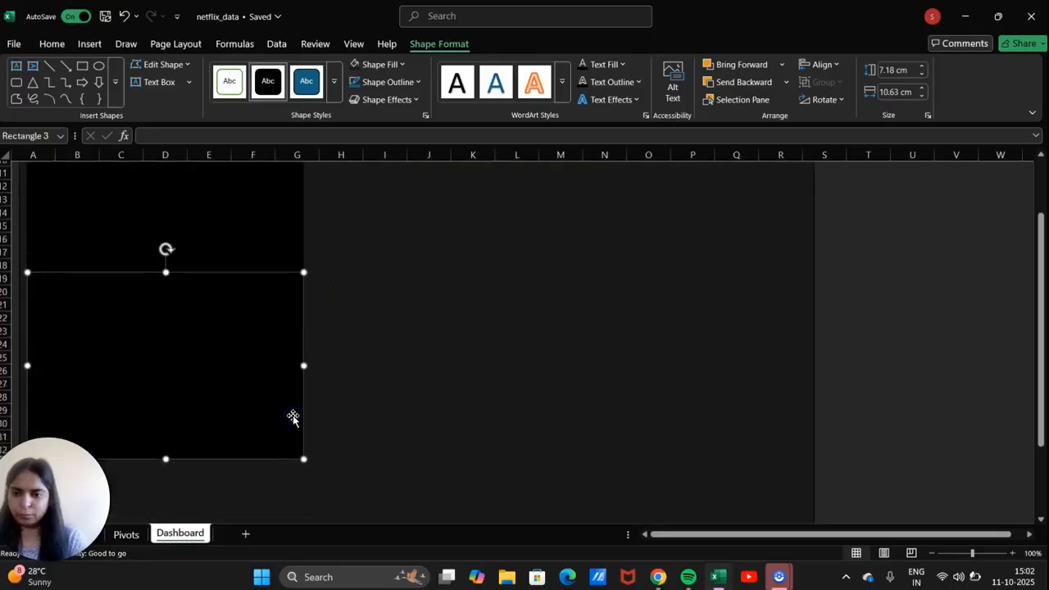
left_click(265, 343)
left_click_drag(265, 342, 265, 399)
scroll(264, 398, "down", 4)
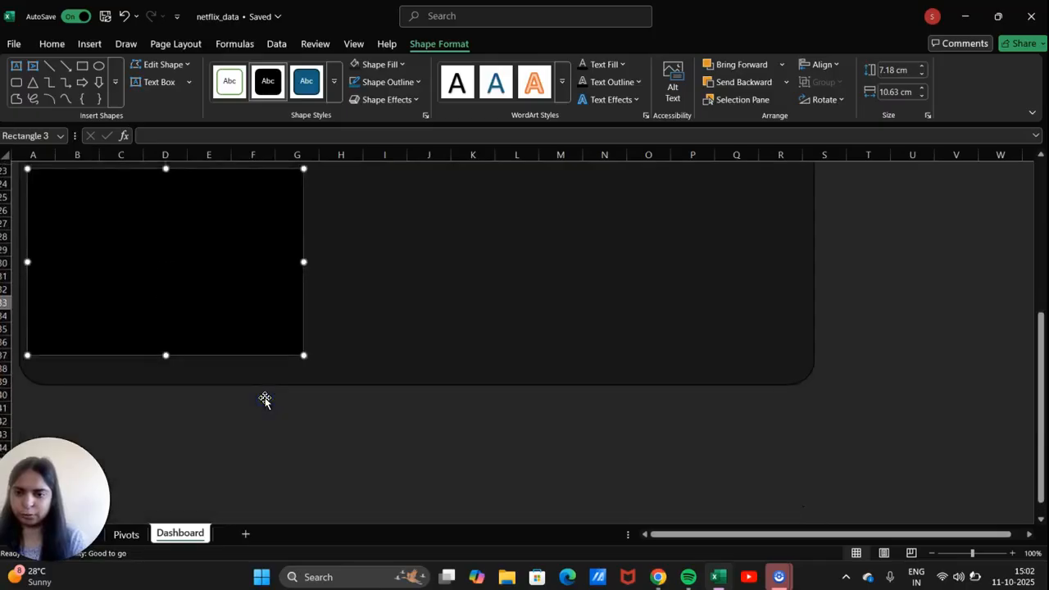
scroll(264, 399, "up", 5)
scroll(264, 399, "up", 2)
left_click(578, 361)
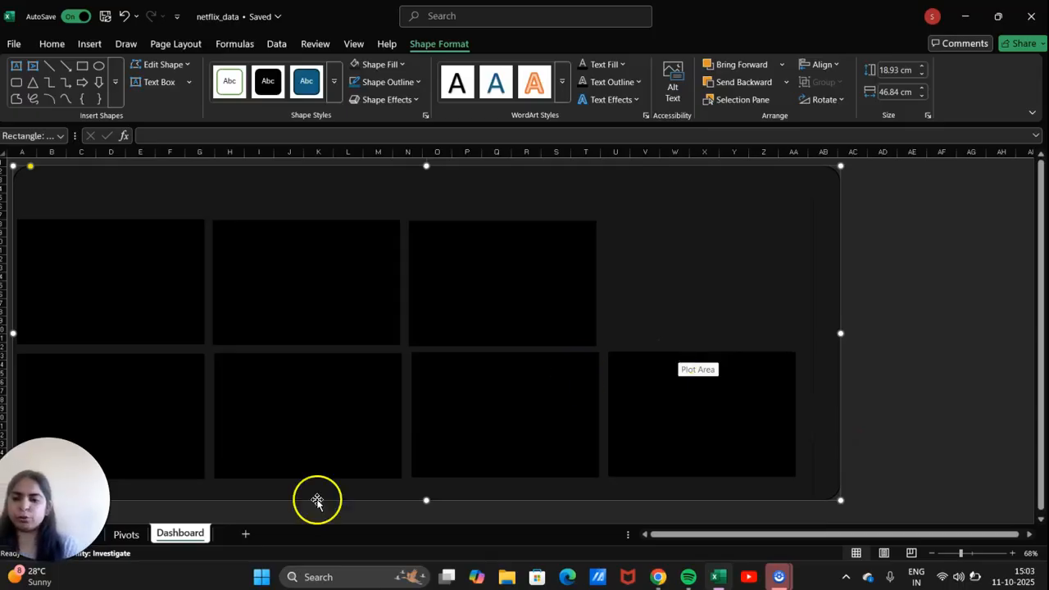
Scroll through the Pivots sheet's pivot tables and charts, then return to the Dashboard sheet.
left_click(123, 534)
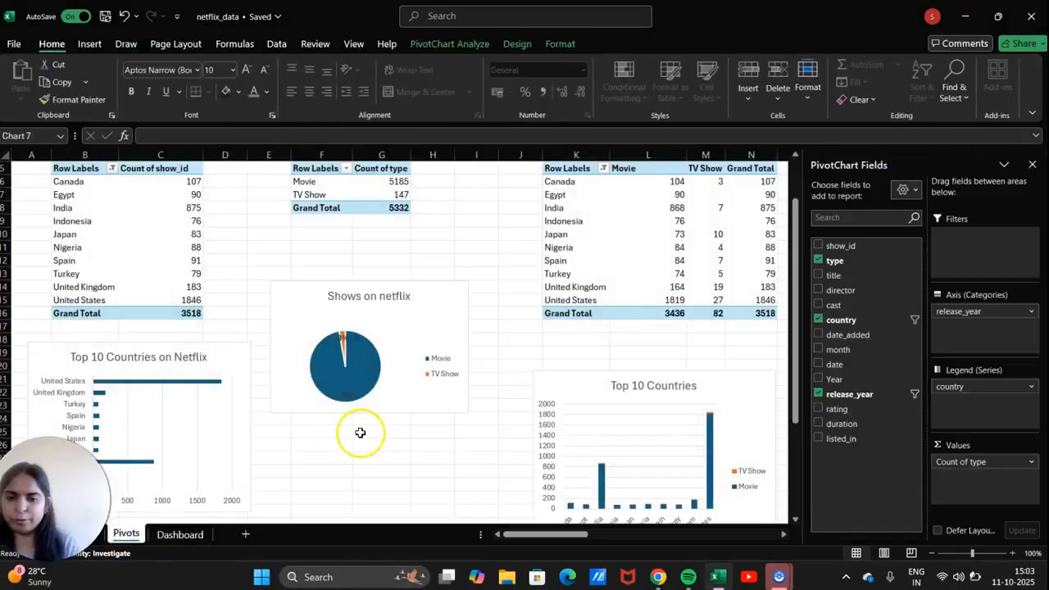
scroll(360, 433, "right", 3)
scroll(359, 433, "right", 3)
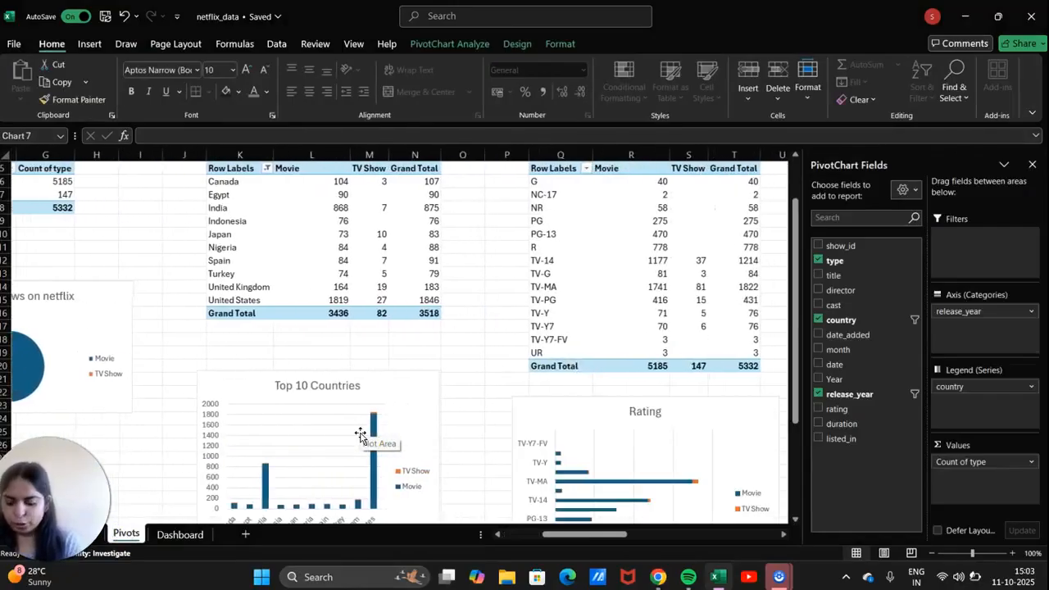
scroll(361, 435, "right", 1)
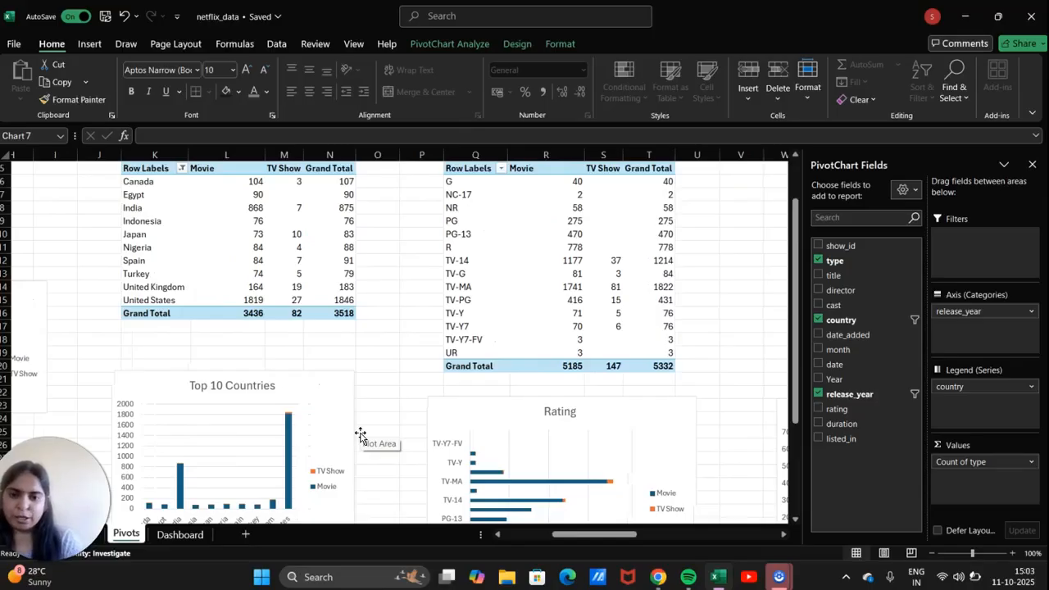
scroll(328, 433, "left", 5)
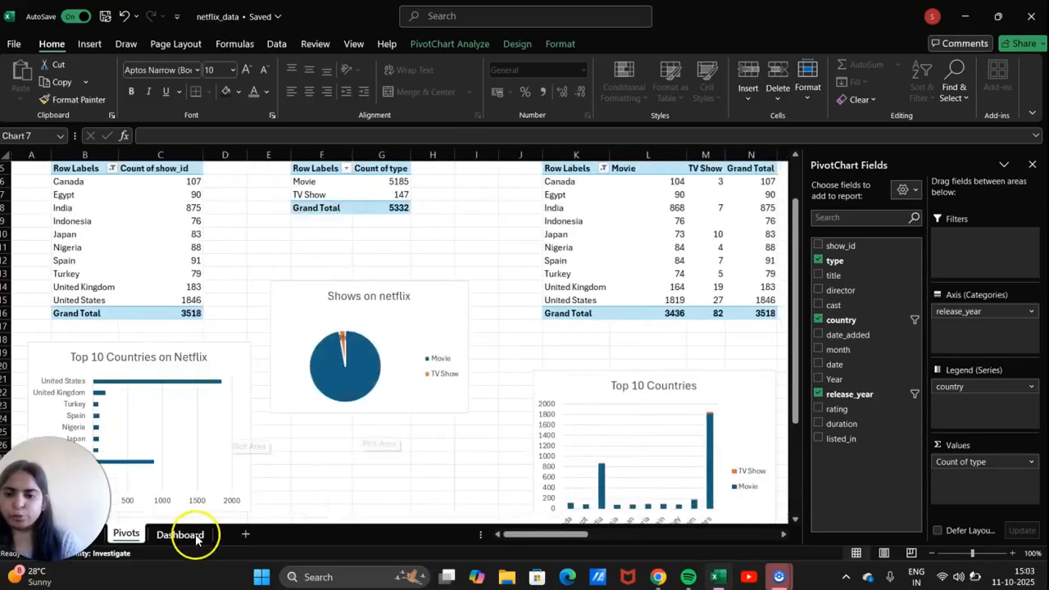
left_click(193, 537)
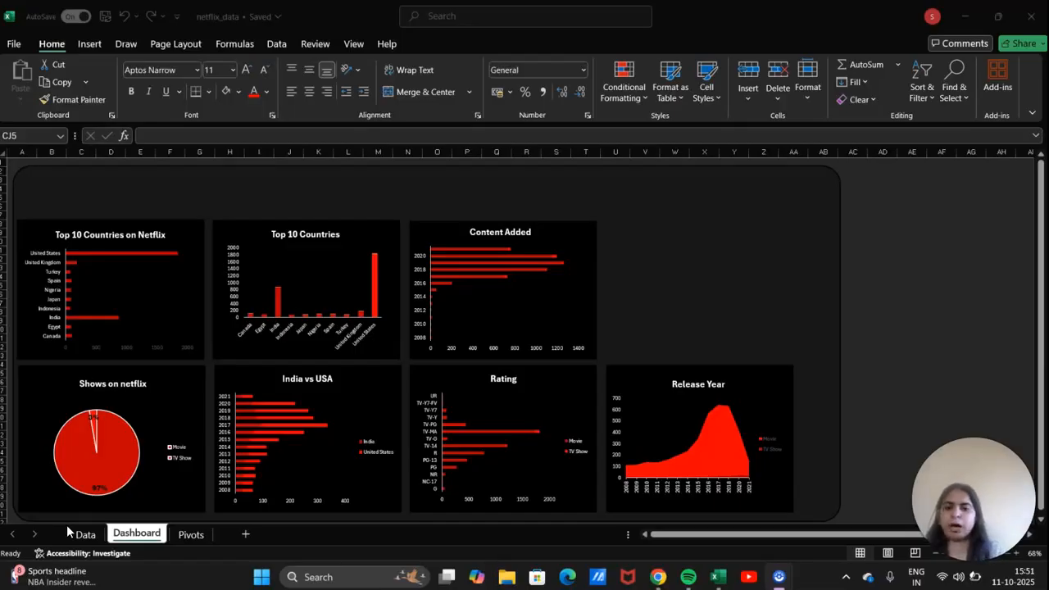
Review the seven finished Dashboard charts, then switch to the Pivots sheet with the India vs USA chart.
left_click(224, 203)
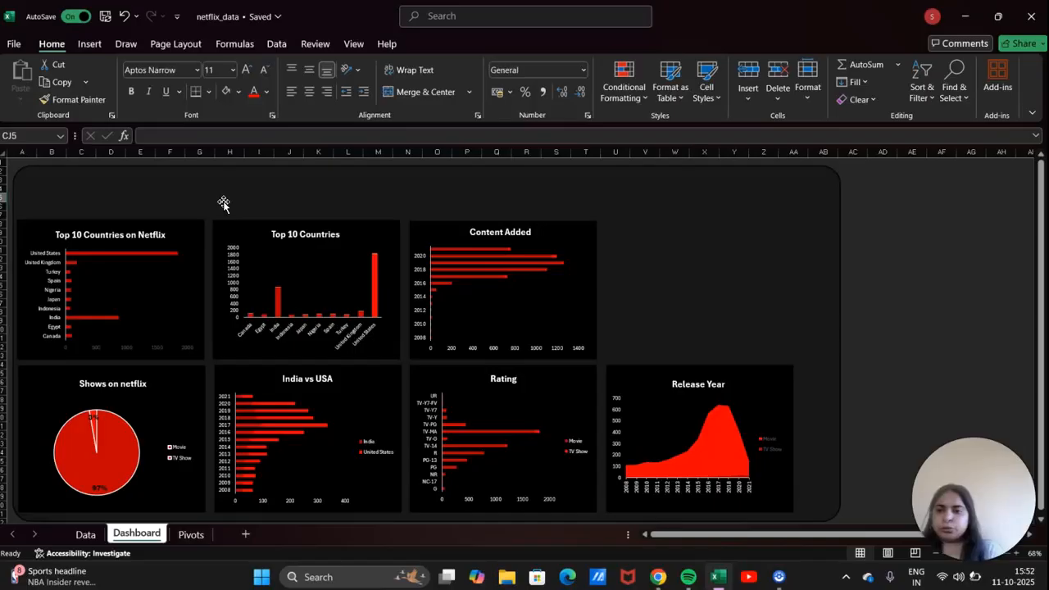
left_click(353, 353)
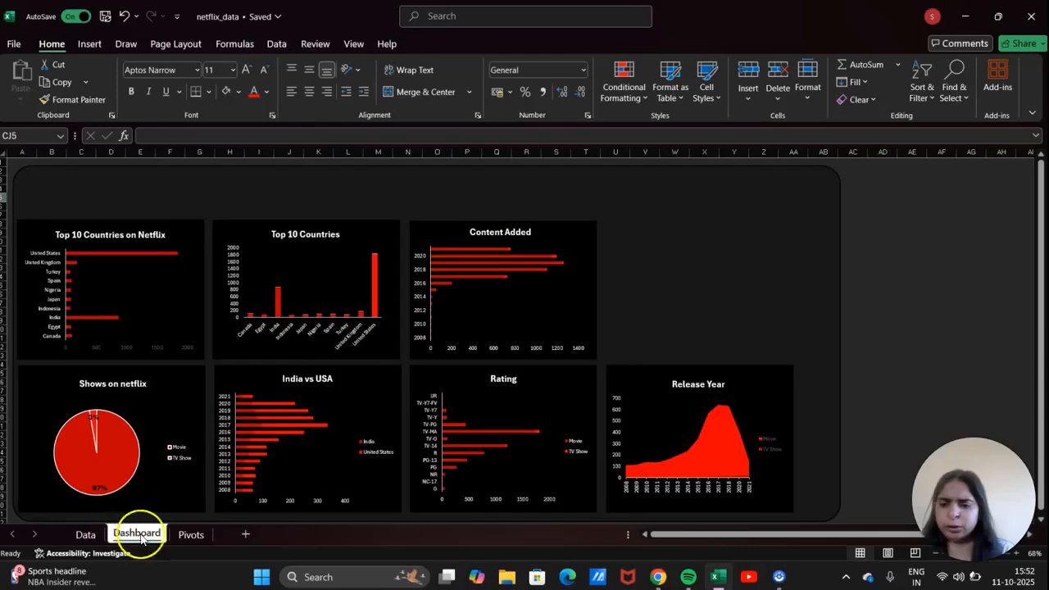
left_click(190, 535)
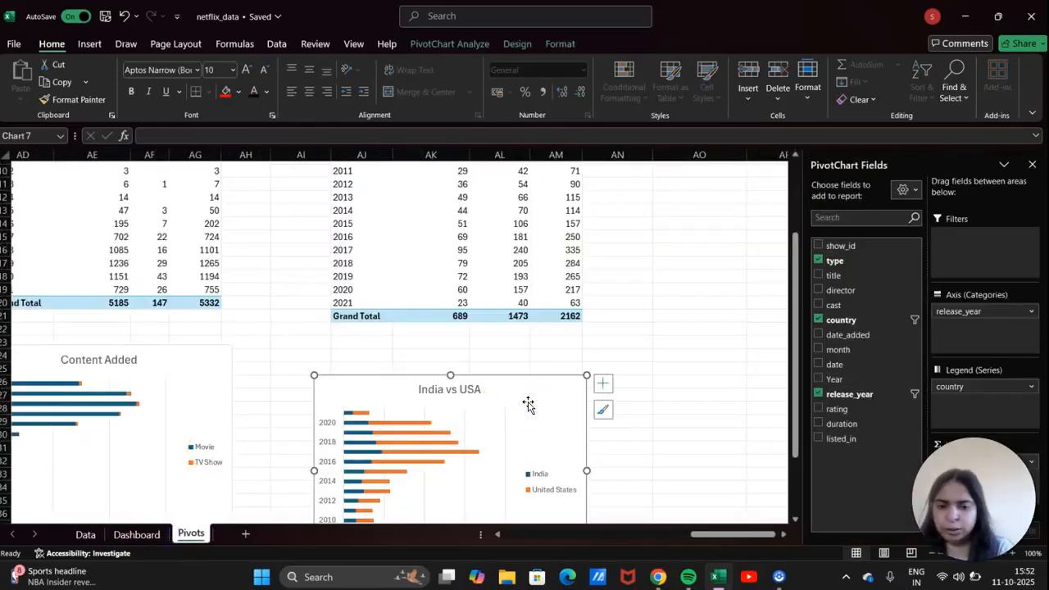
Paste the India vs USA chart onto the Dashboard sheet and move it left into place.
left_click(138, 534)
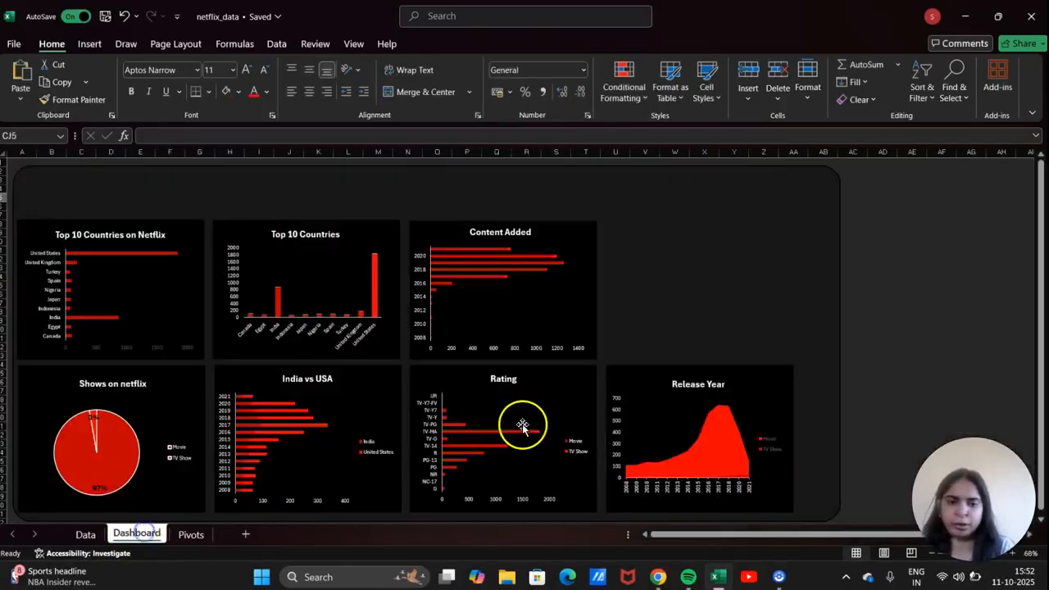
scroll(574, 402, "right", 5)
left_click(737, 327)
left_click(737, 326)
key("ctrl+v")
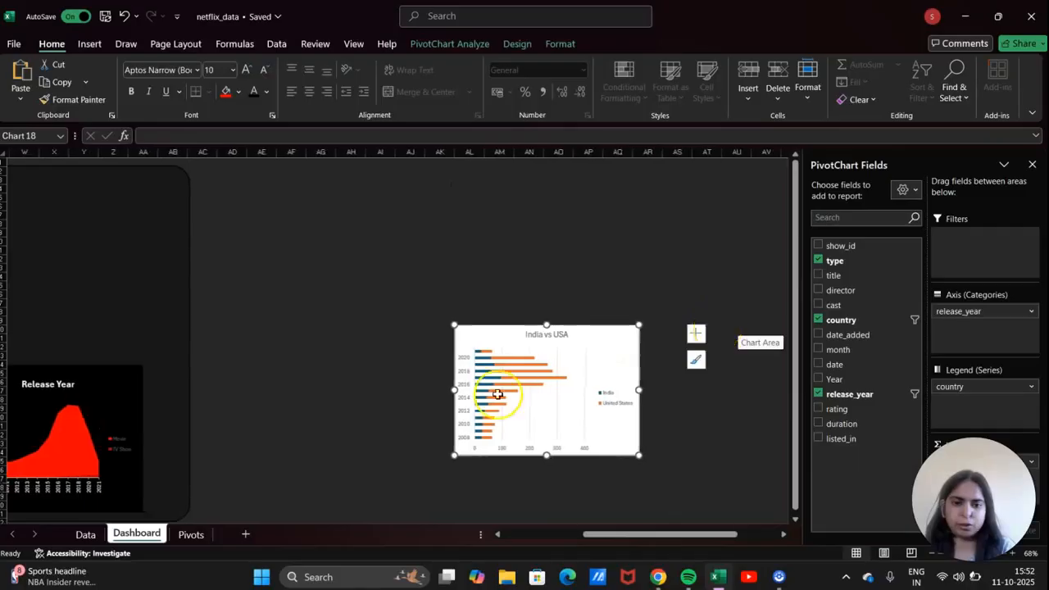
left_click_drag(603, 358, 454, 286)
scroll(454, 286, "left", 3)
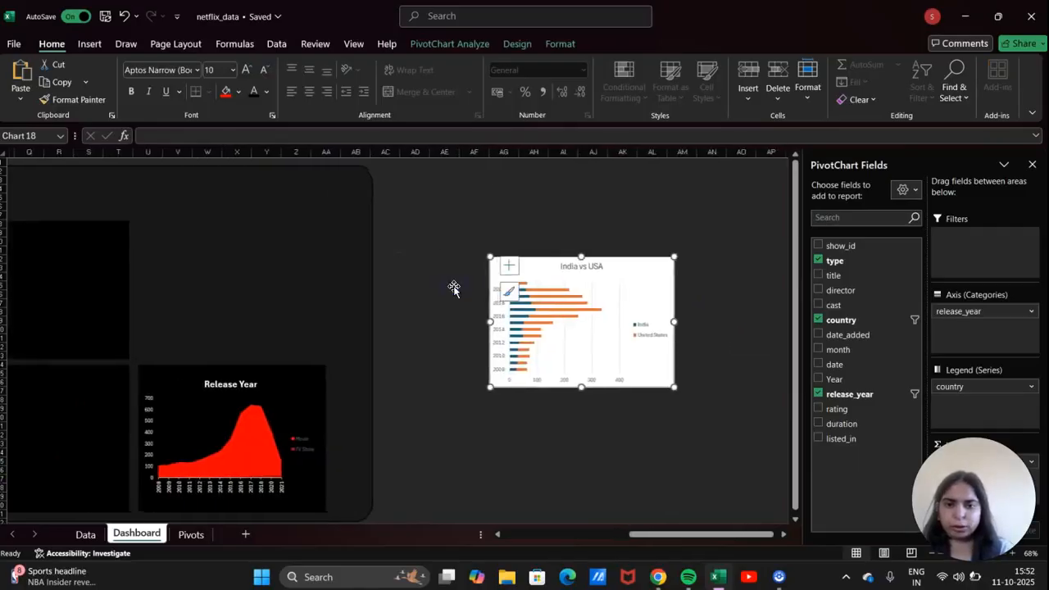
left_click_drag(583, 278, 495, 263)
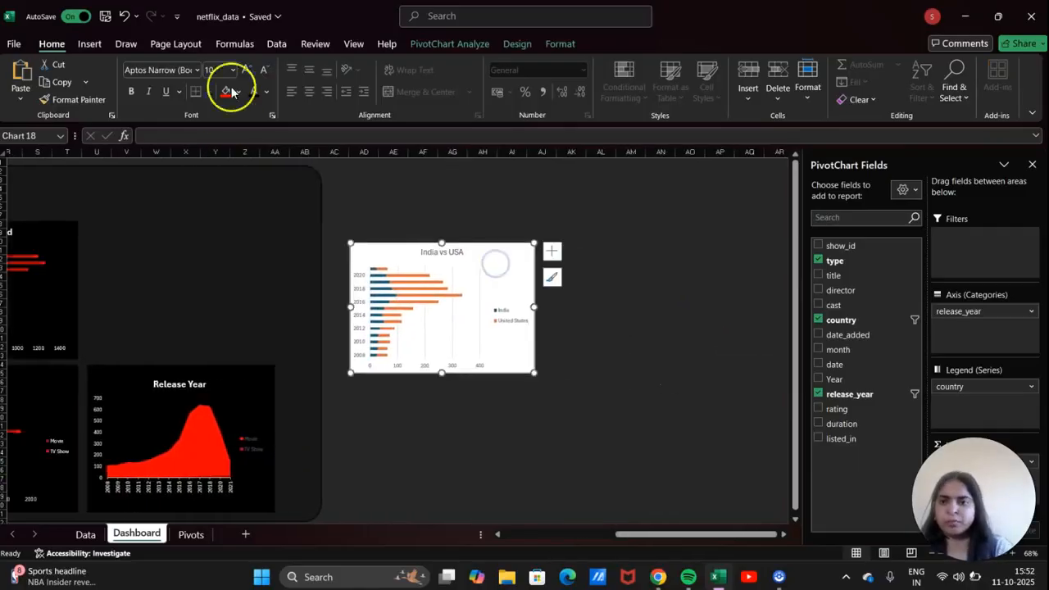
Set the chart's Shape Fill to No Fill and Shape Outline to No Outline.
left_click(566, 43)
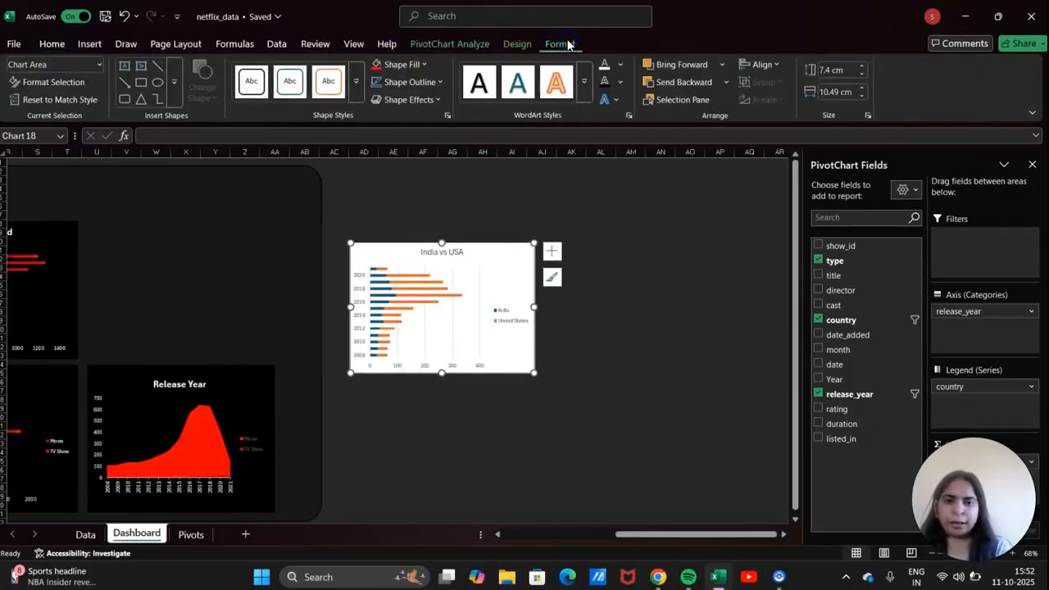
left_click(423, 64)
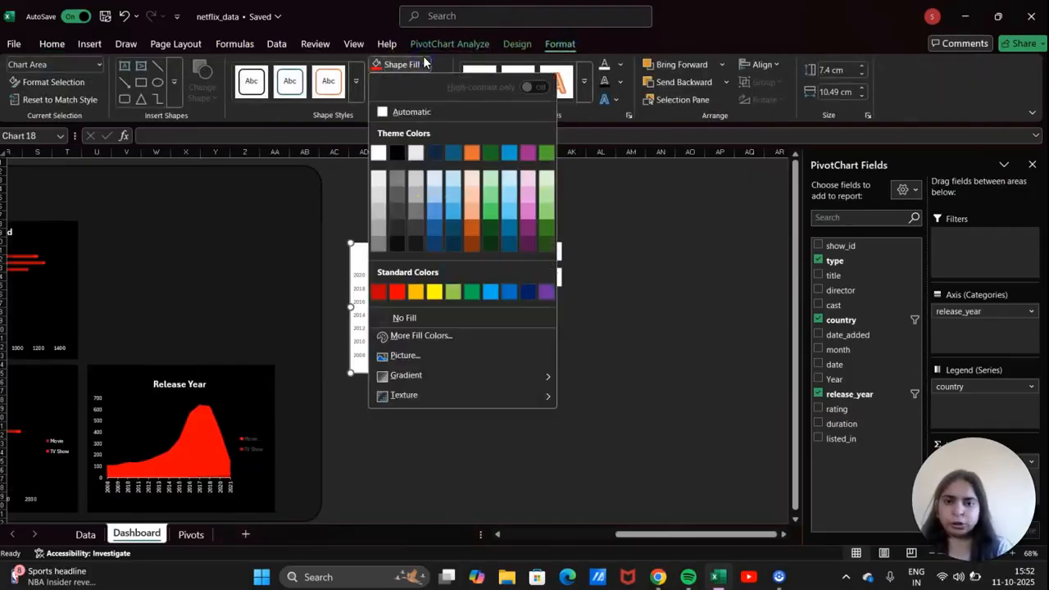
left_click(420, 318)
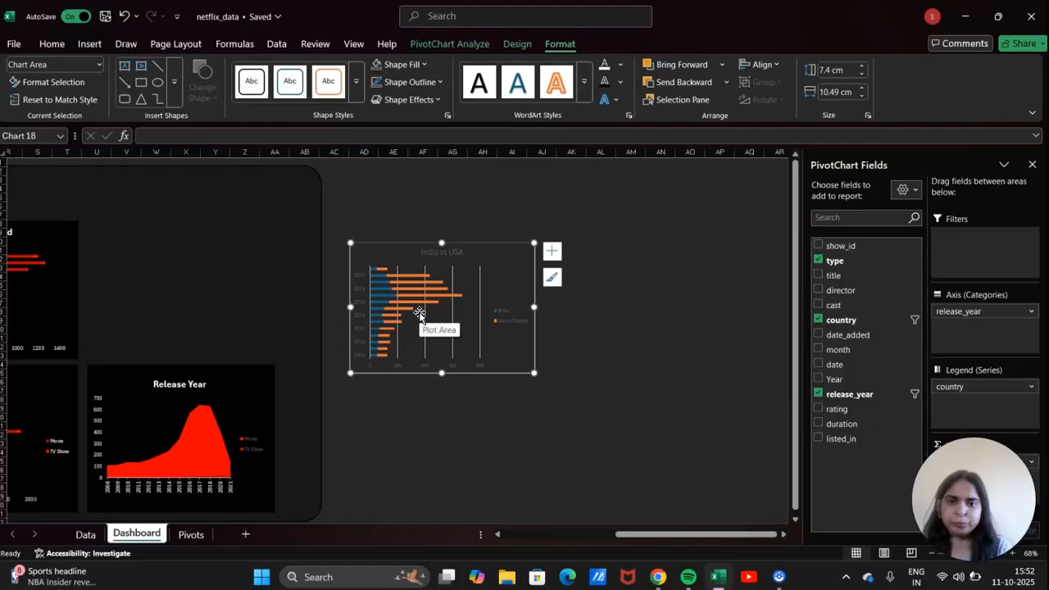
left_click(433, 82)
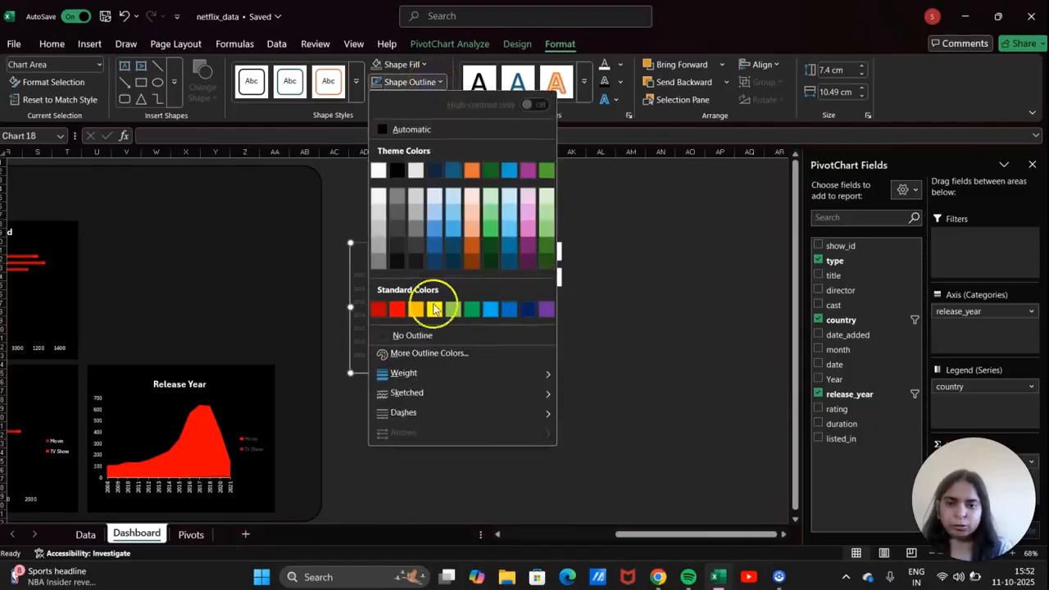
left_click(435, 337)
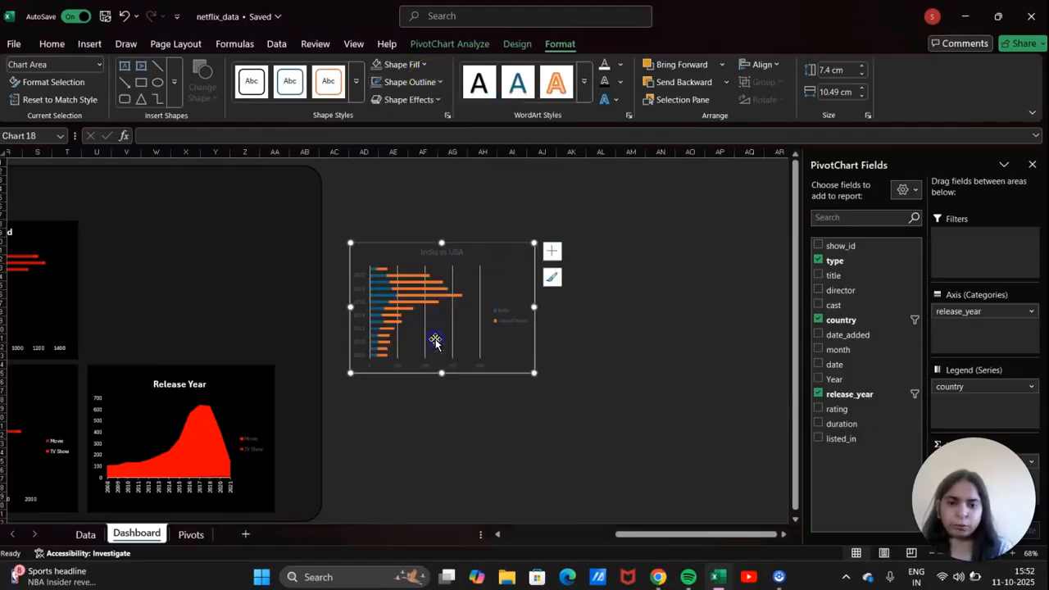
Delete the chart's vertical gridlines and fill the chart area black.
left_click(480, 292)
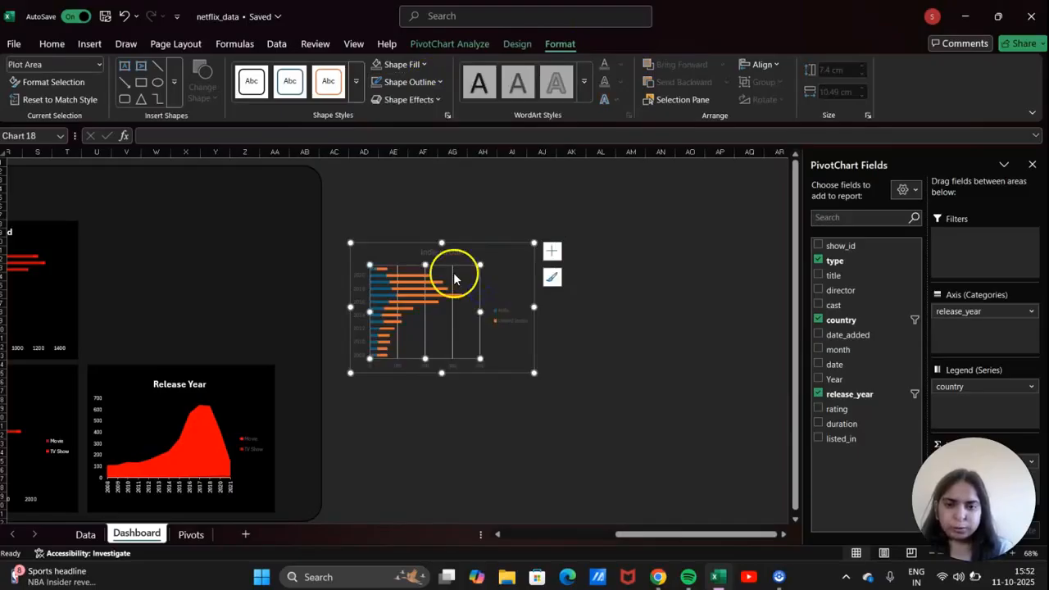
left_click(453, 278)
key("Delete")
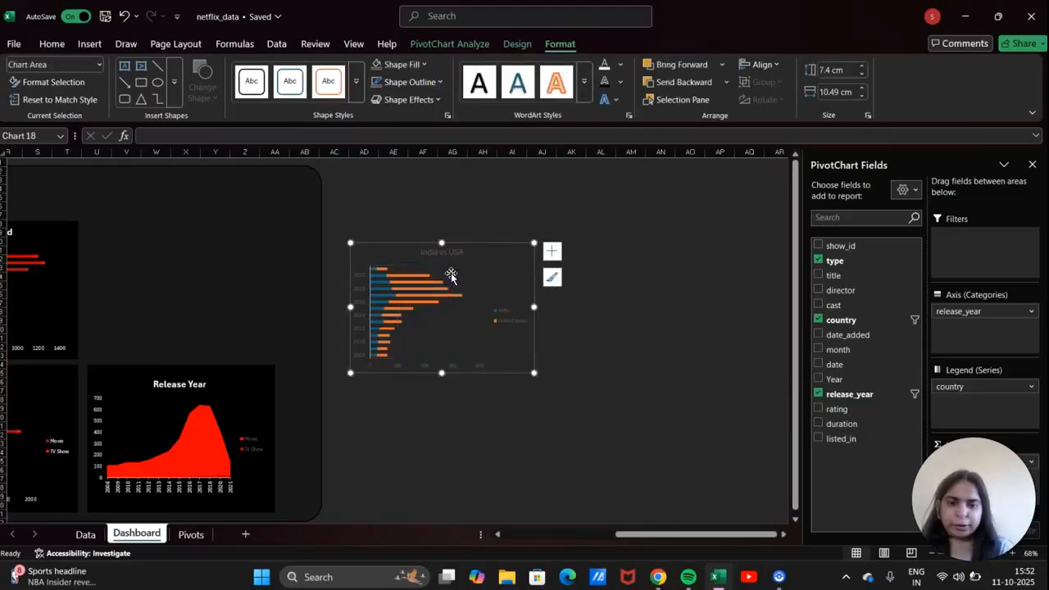
left_click(358, 299)
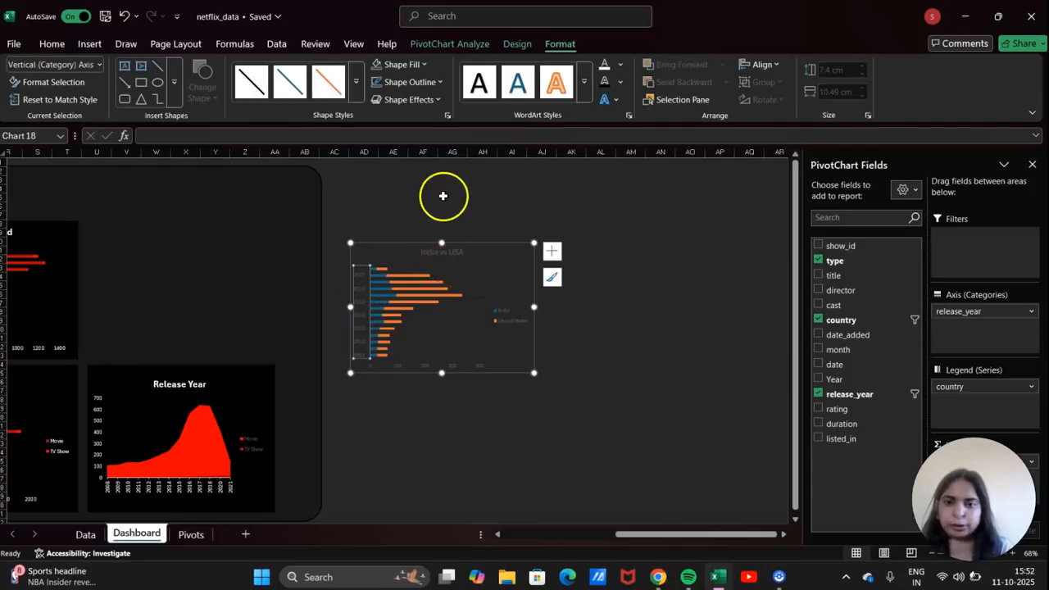
left_click(512, 276)
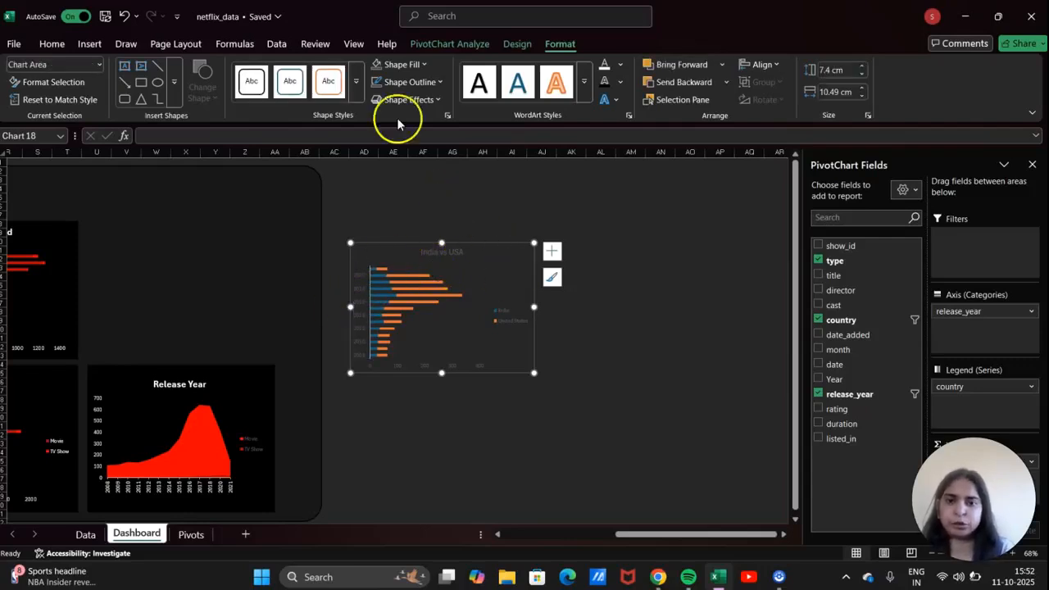
left_click(412, 66)
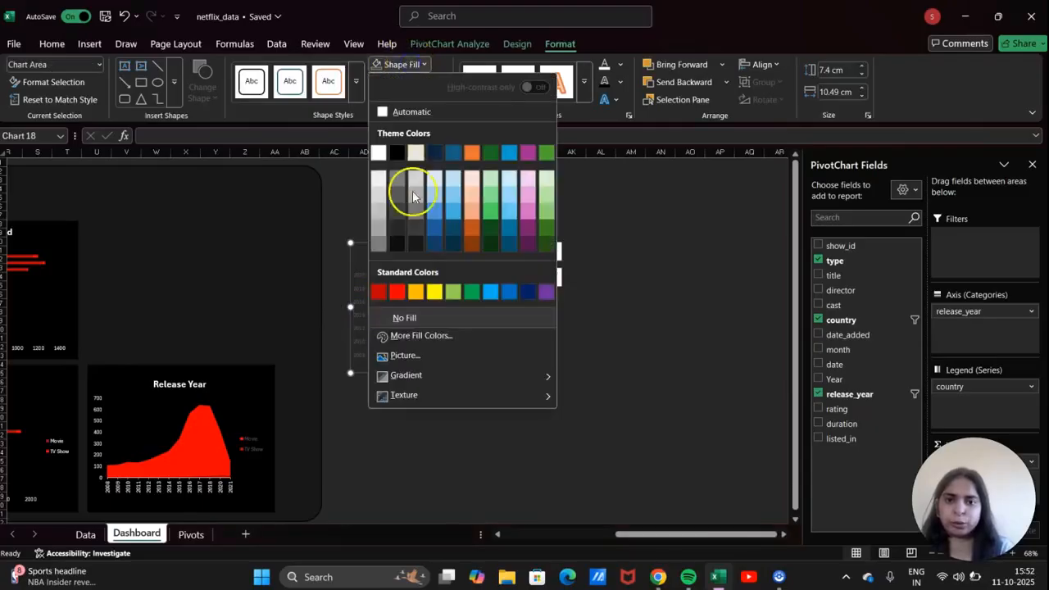
left_click(394, 153)
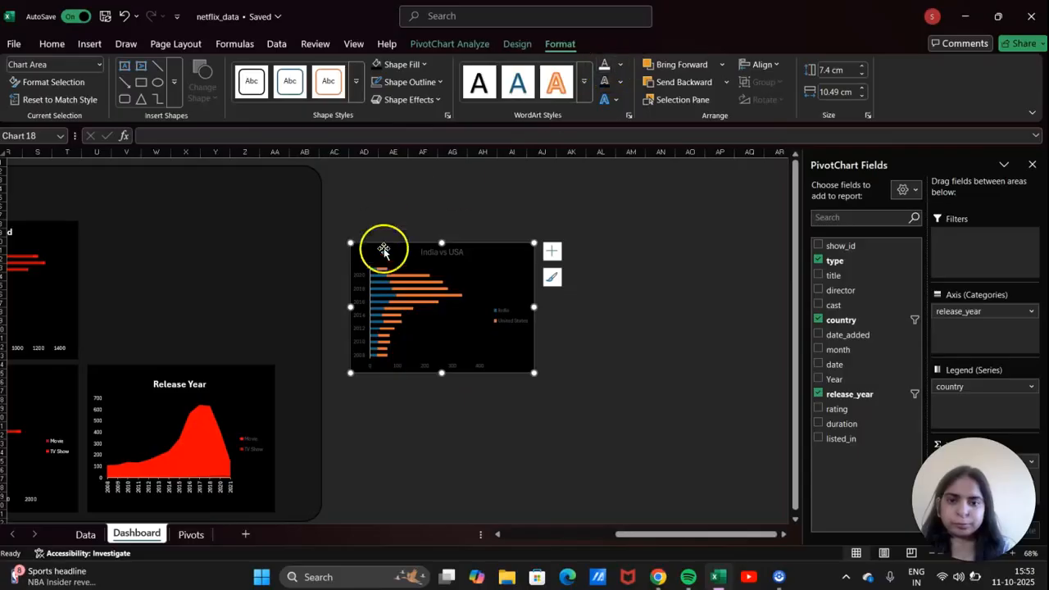
Make the year axis, value axis and legend text white.
left_click(361, 289)
left_click(605, 65)
left_click(482, 369)
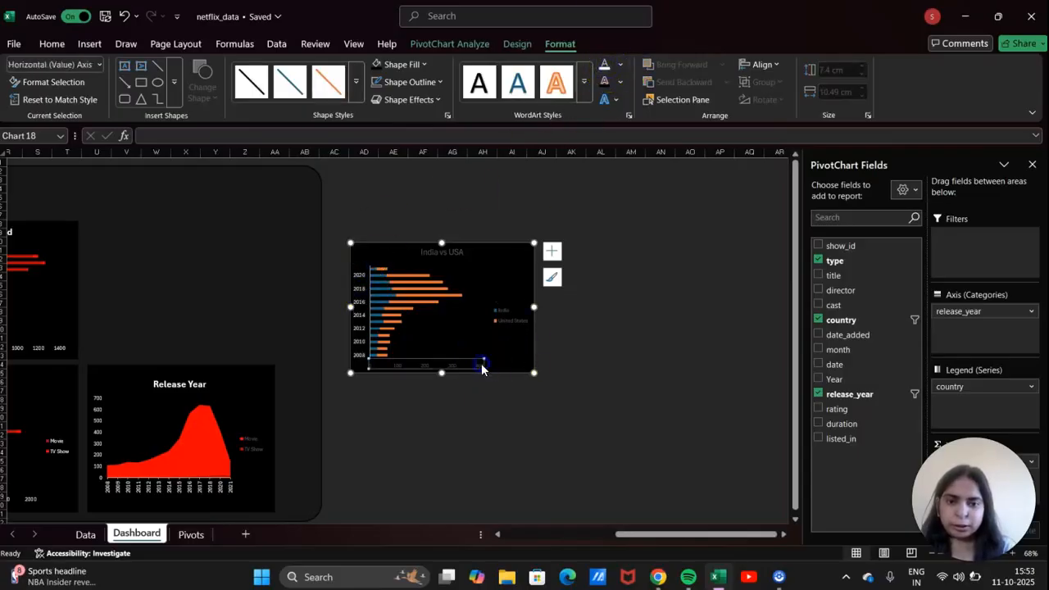
left_click(604, 64)
left_click(508, 319)
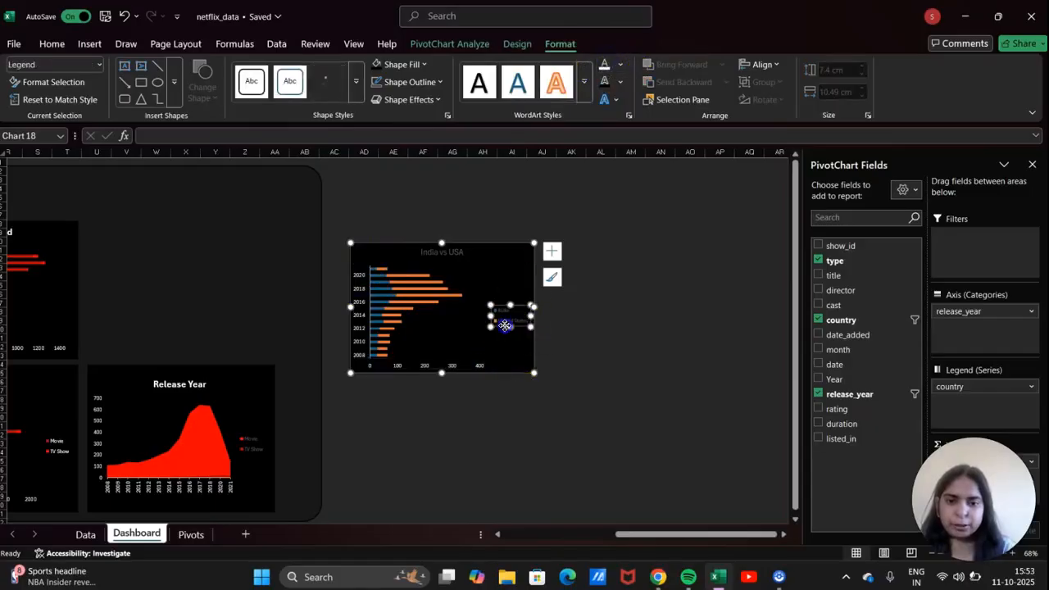
left_click(604, 65)
Fill the India bars red and the United States bars dark red.
left_click(432, 301)
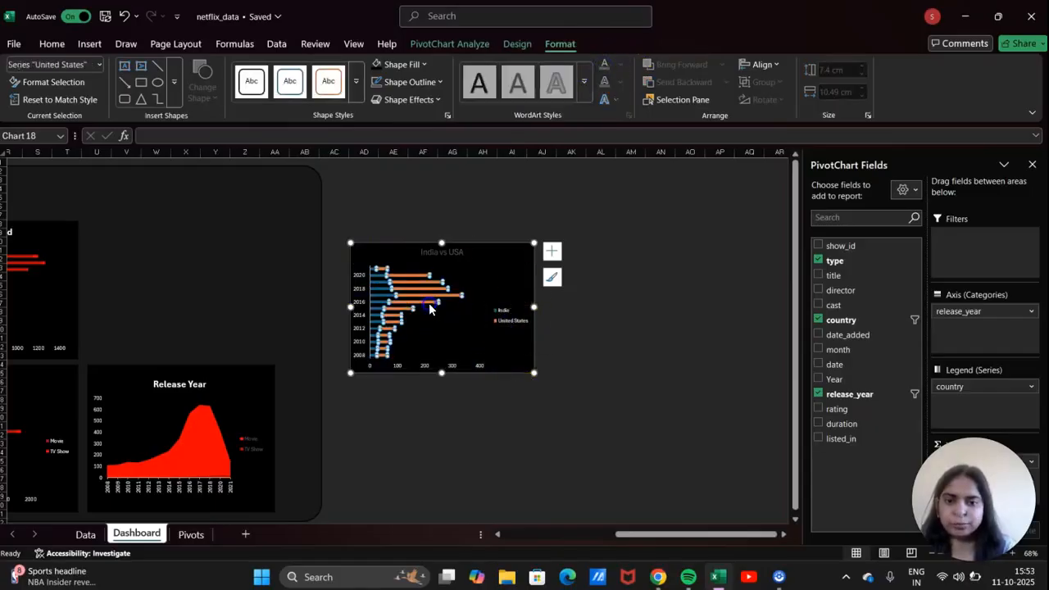
left_click(387, 295)
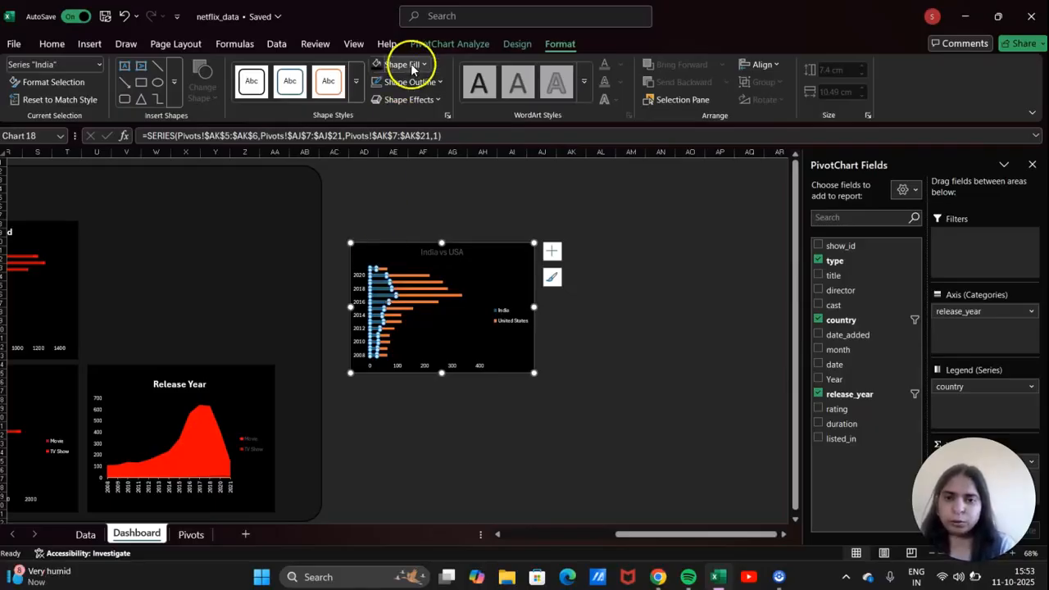
left_click(402, 64)
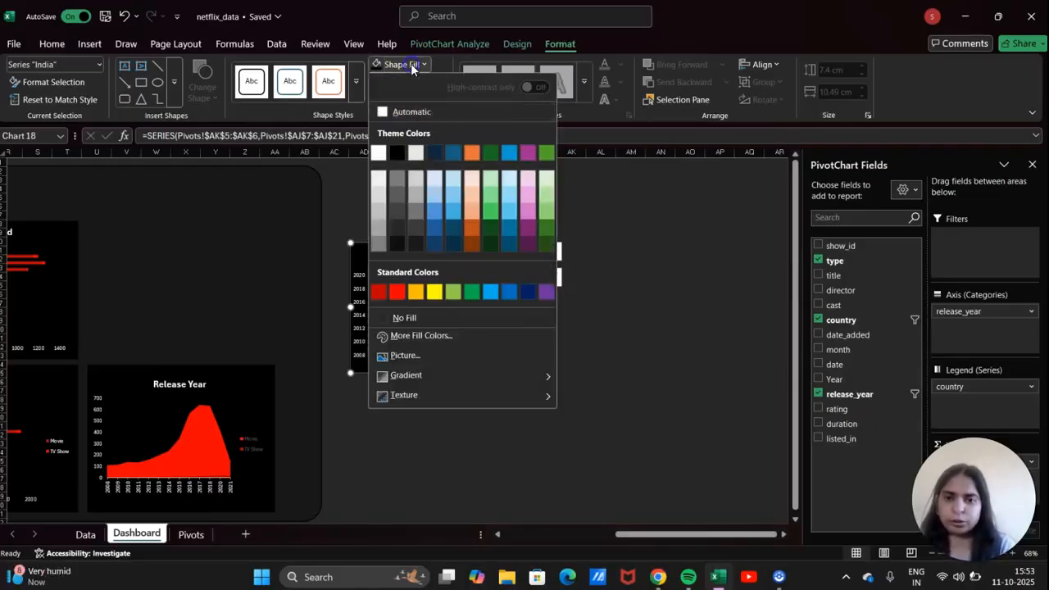
left_click(395, 300)
left_click(410, 307)
left_click(414, 297)
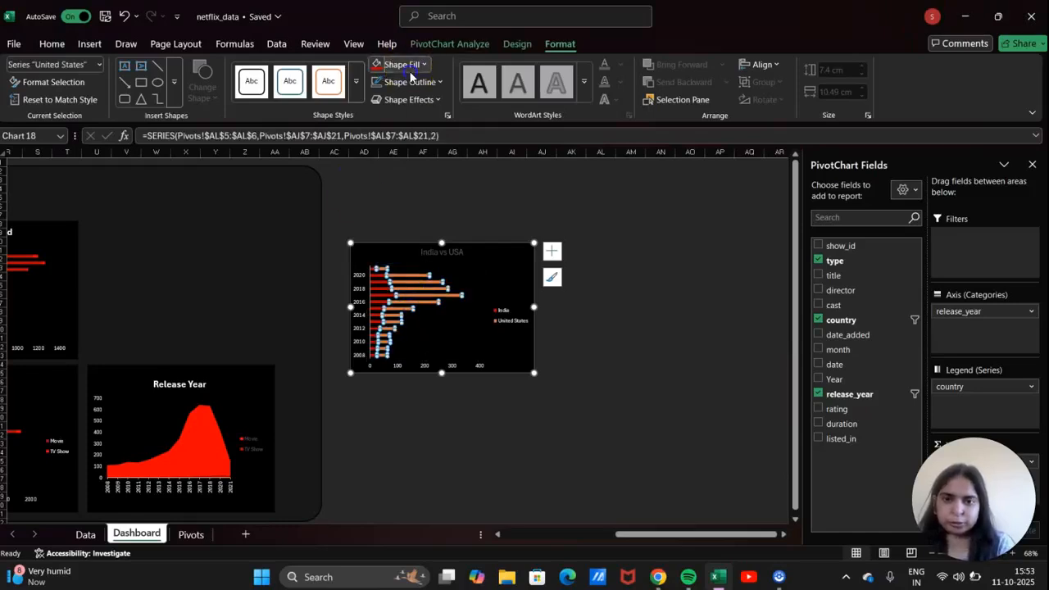
left_click(403, 65)
left_click(397, 293)
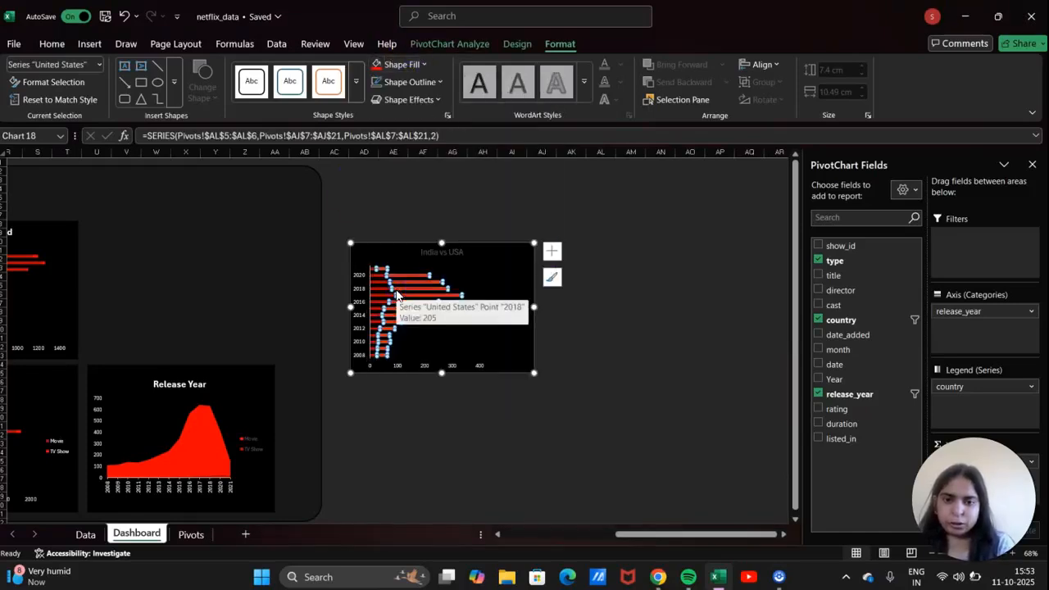
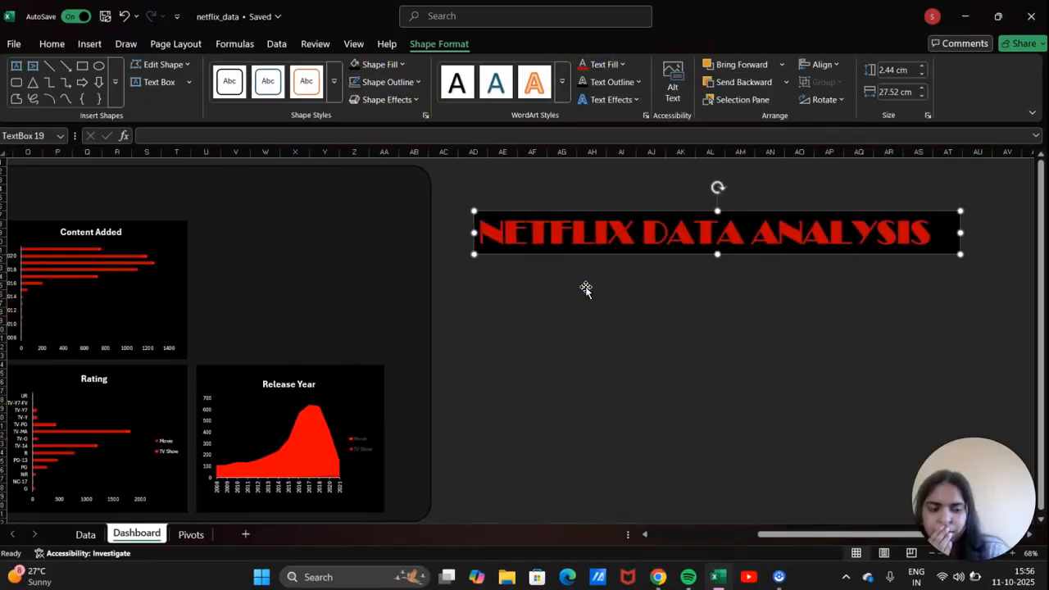
Move the NETFLIX DATA ANALYSIS title box to the dashboard's top-left and shrink its font.
left_click_drag(652, 206, 673, 285)
left_click(673, 278)
left_click(675, 228)
left_click_drag(668, 228, 697, 216)
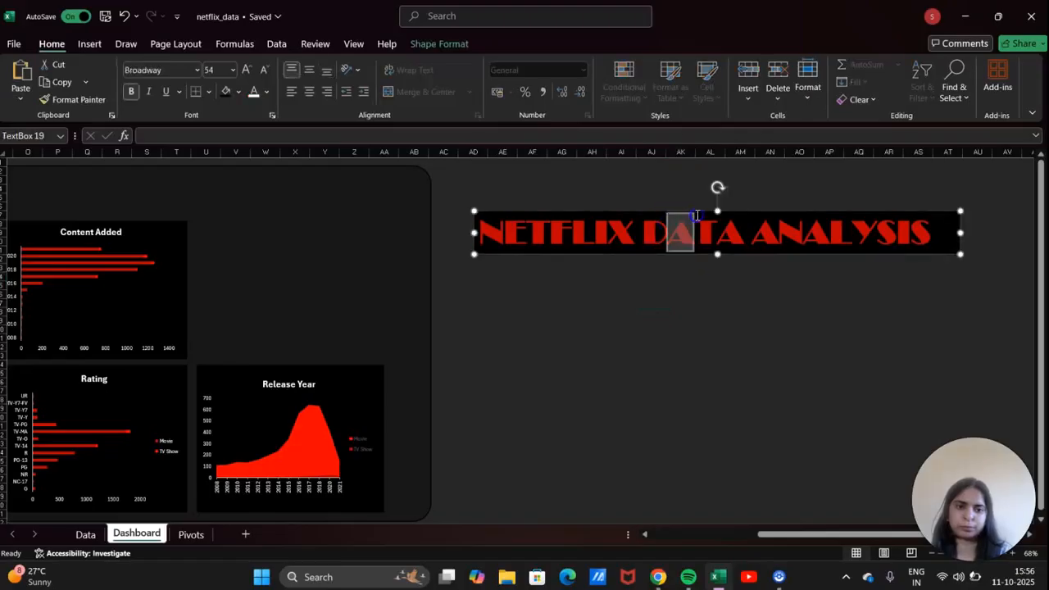
left_click(703, 215)
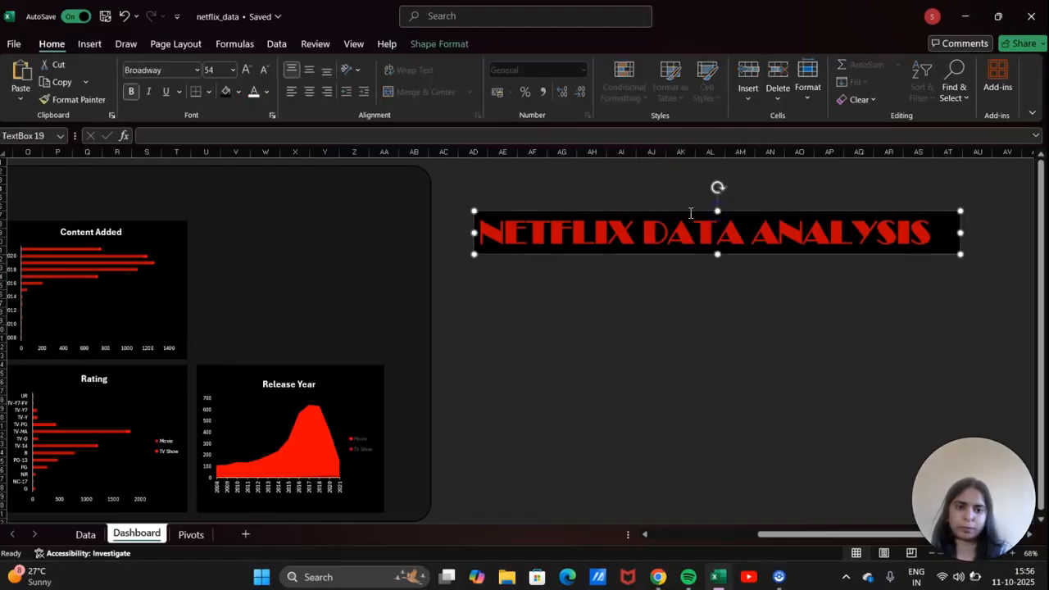
left_click_drag(733, 210, 628, 138)
left_click_drag(524, 178, 40, 173)
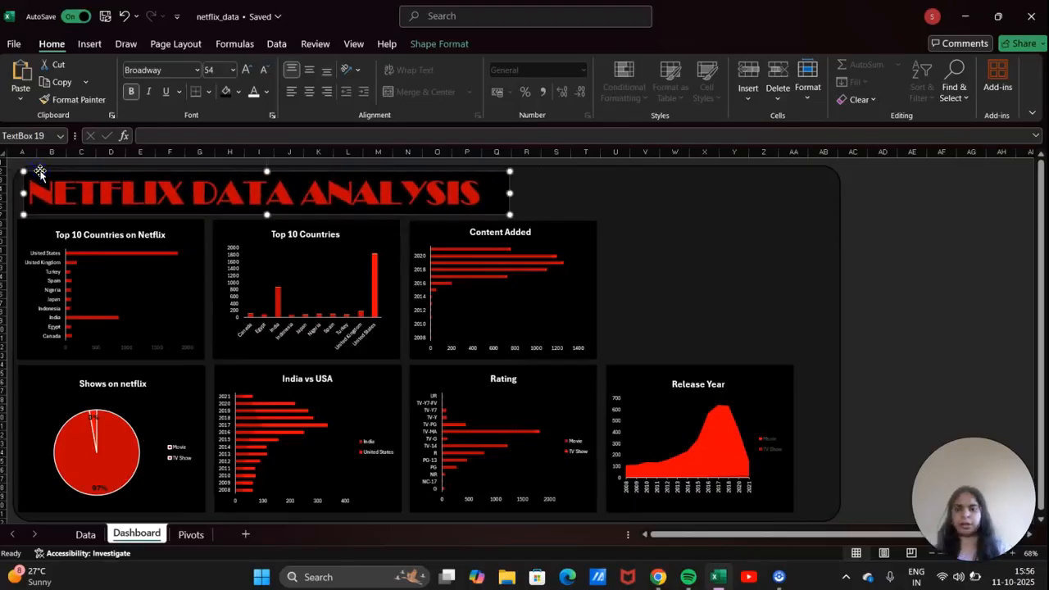
left_click(263, 71)
left_click(263, 71)
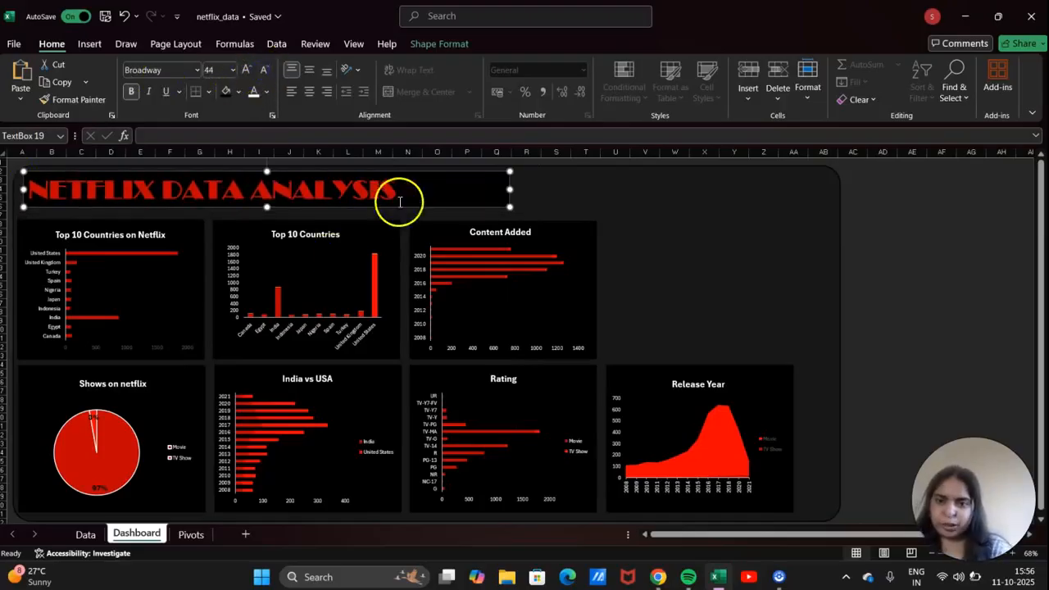
left_click_drag(401, 172, 403, 175)
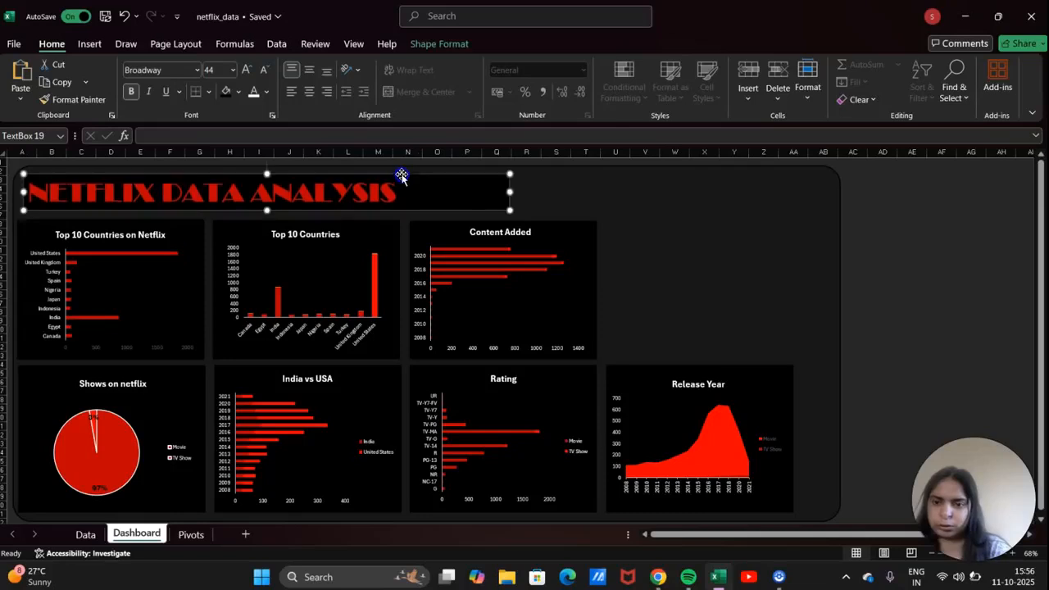
mouse_move(510, 186)
left_mouse_down()
mouse_move(464, 183)
mouse_move(503, 186)
left_mouse_up()
Set the title to 48 pt and resize its box so the text stays on one line.
double_click(486, 186)
left_click(448, 177)
mouse_move(538, 201)
left_mouse_down()
mouse_move(488, 176)
mouse_move(503, 192)
mouse_move(537, 195)
left_mouse_up()
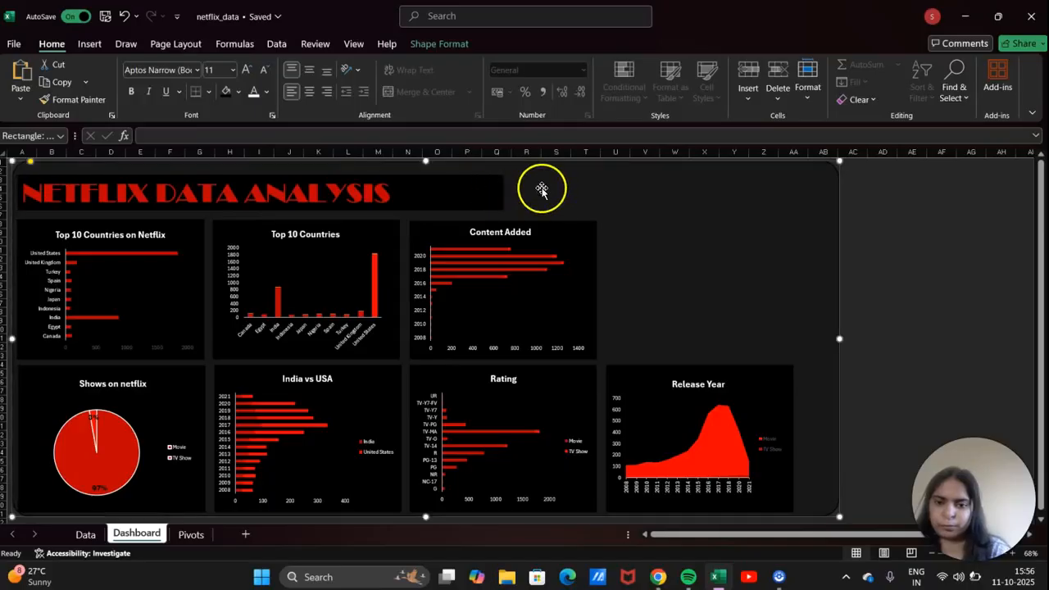
left_click(494, 193)
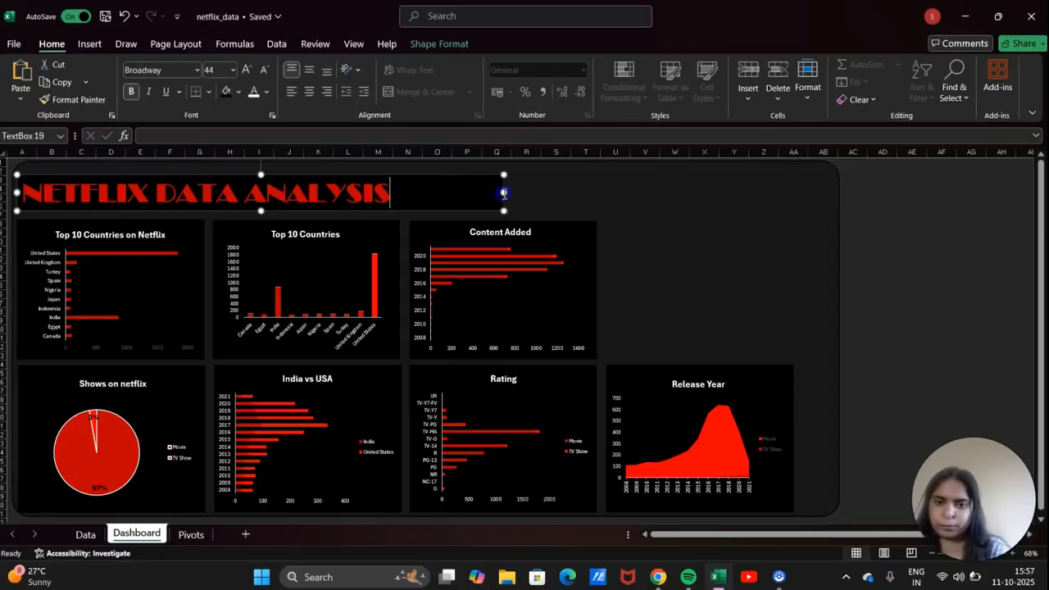
left_click_drag(504, 193, 423, 189)
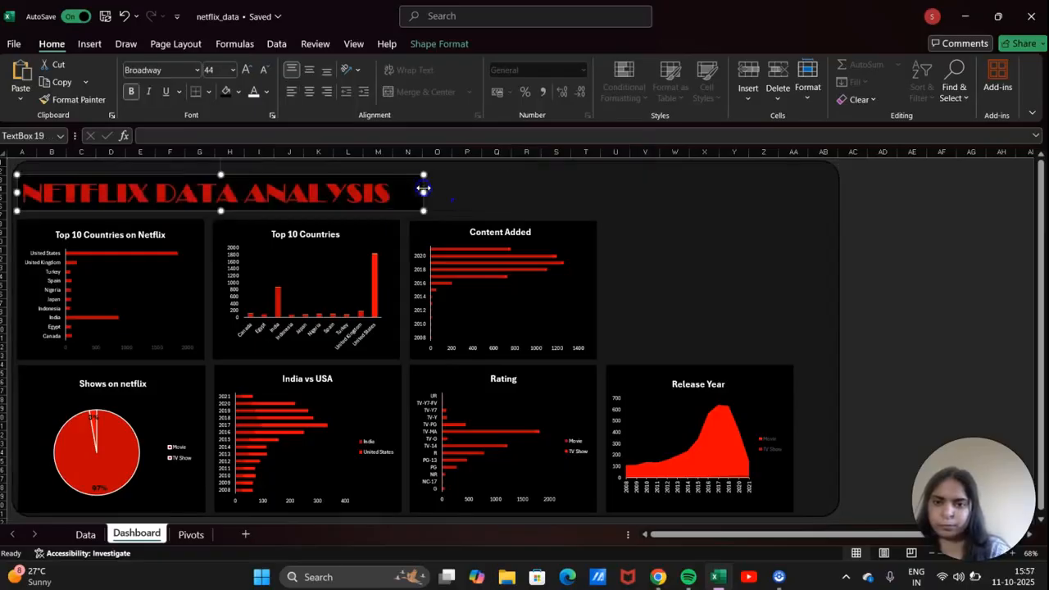
left_click(248, 71)
left_click_drag(419, 212, 496, 205)
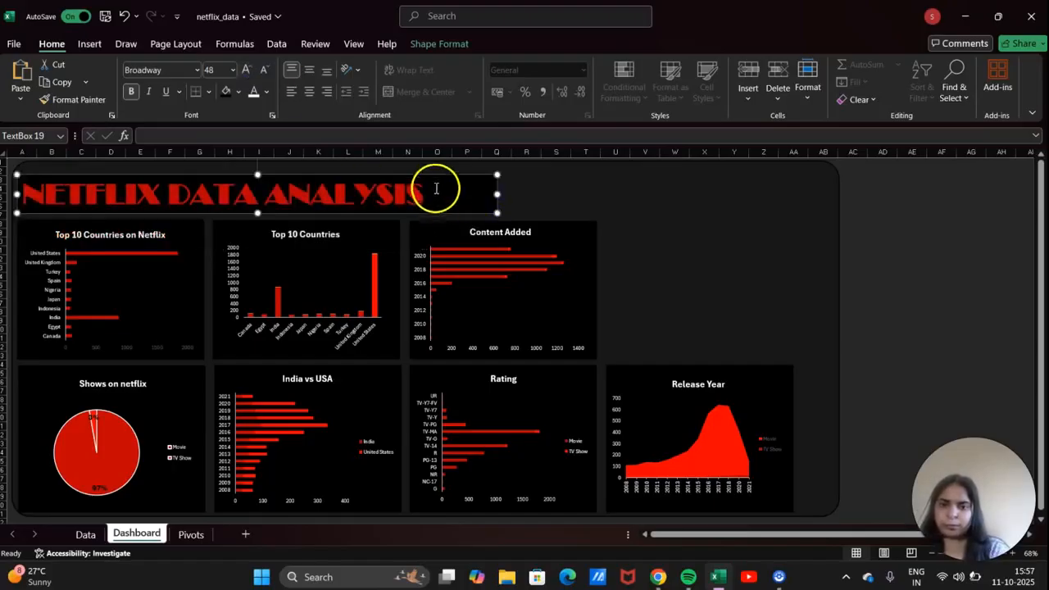
mouse_move(429, 171)
left_mouse_down()
mouse_move(424, 153)
mouse_move(428, 172)
left_mouse_up()
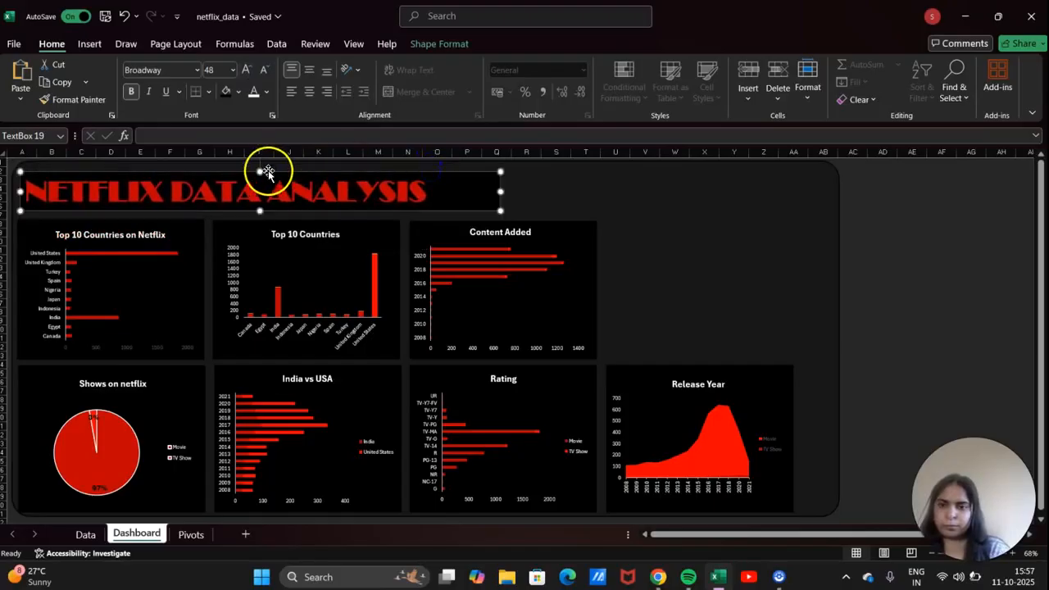
left_click_drag(260, 171, 260, 166)
left_click(634, 236)
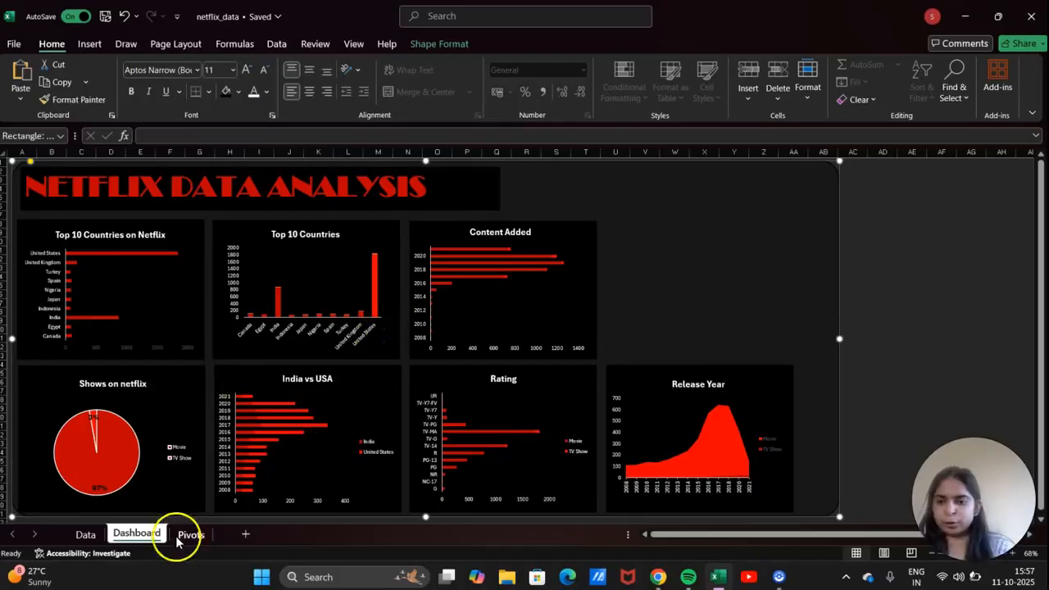
Go to the Pivots sheet and select the Movie cell of the Shows on Netflix pivot.
left_click(207, 536)
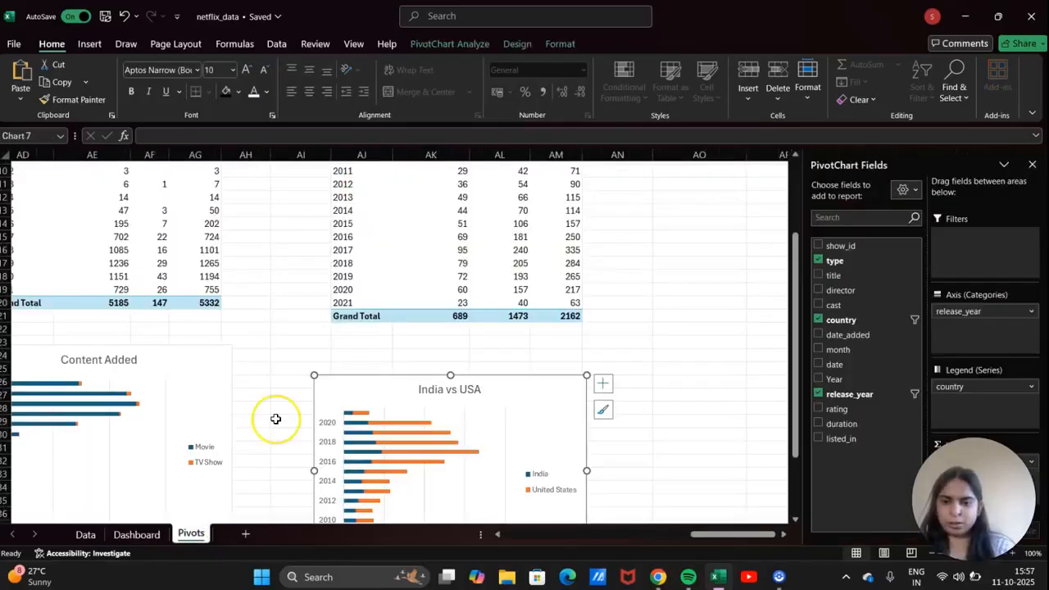
scroll(274, 417, "up", 3)
scroll(274, 417, "left", 10)
scroll(211, 262, "left", 2)
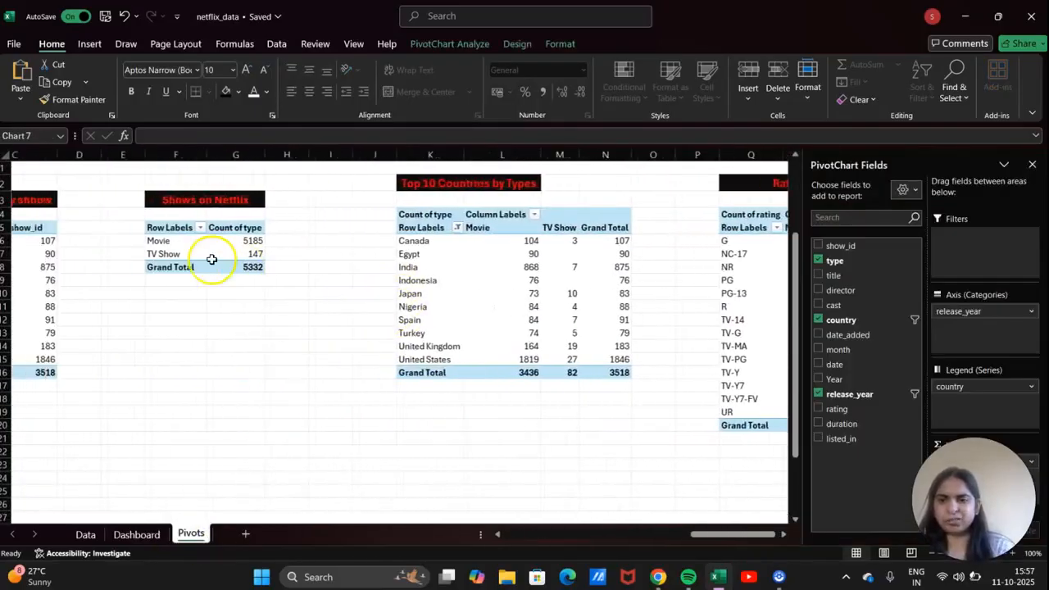
left_click(197, 243)
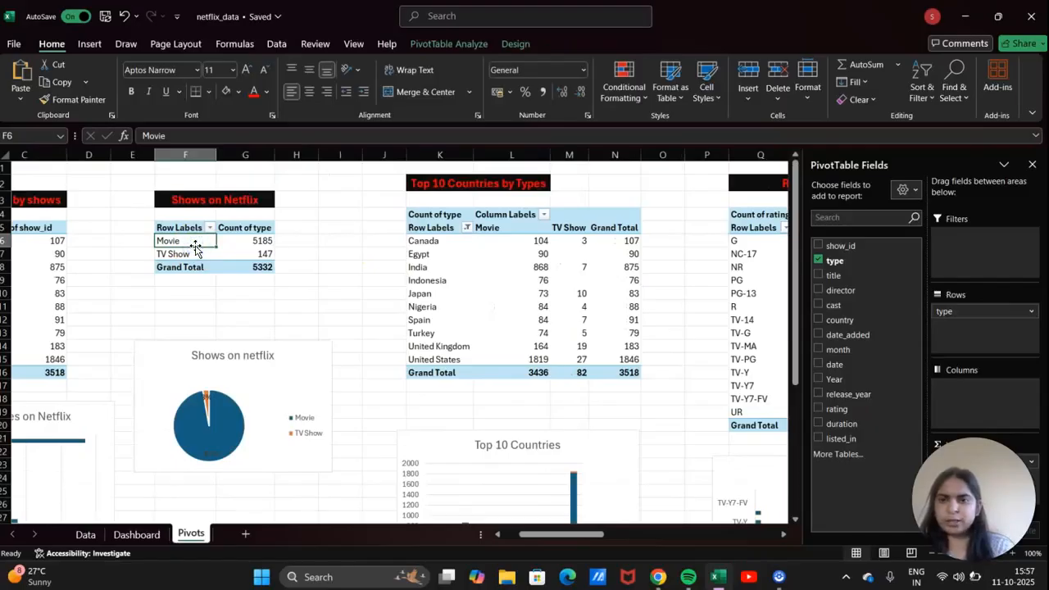
Insert slicers for type, title, country, cast, Year, rating and the other fields, then undo them.
left_click(91, 47)
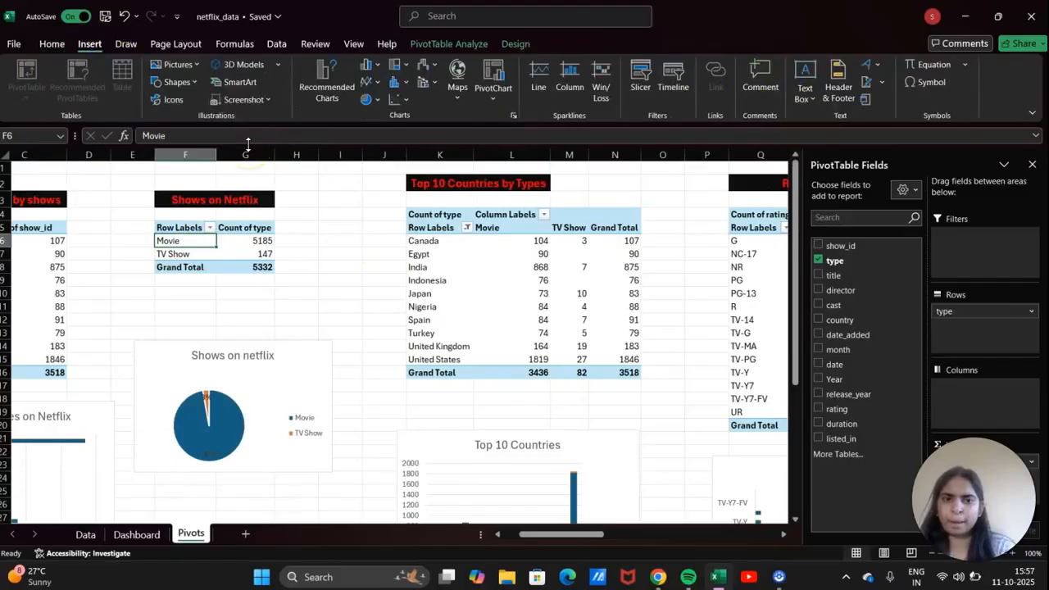
left_click(631, 95)
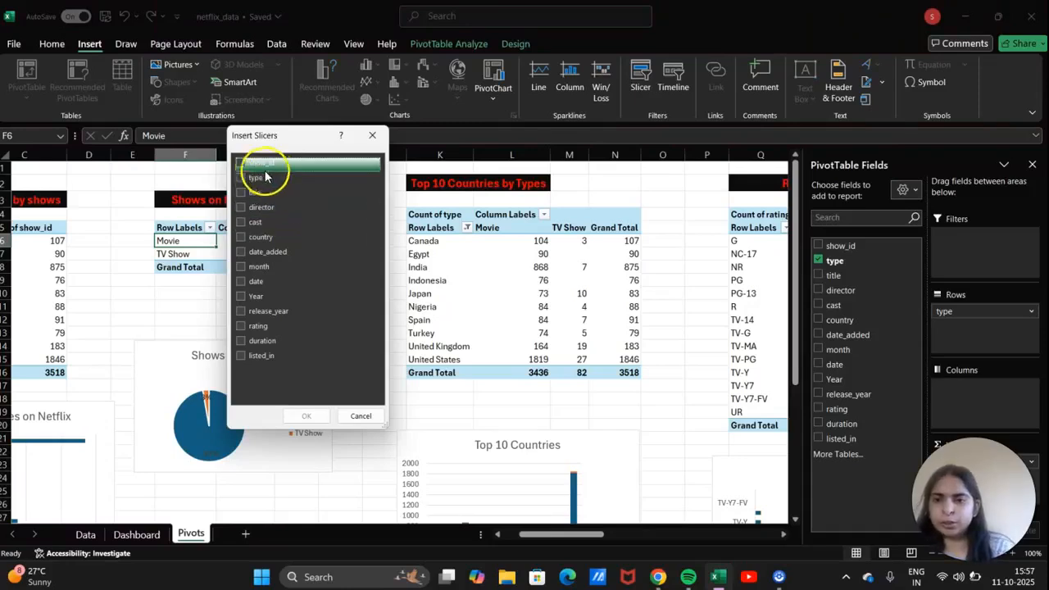
left_click(239, 178)
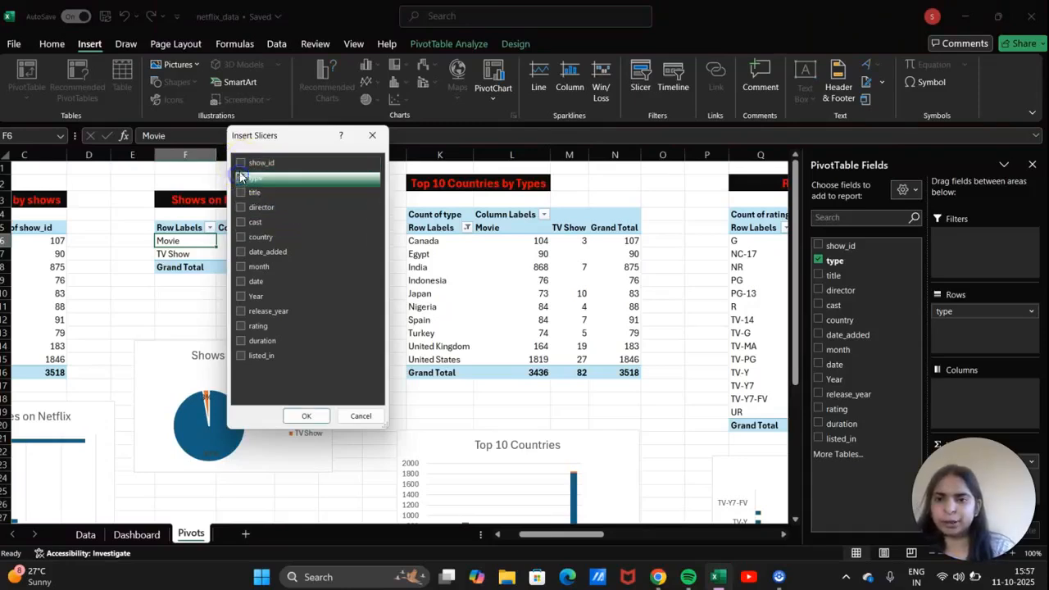
left_click(240, 192)
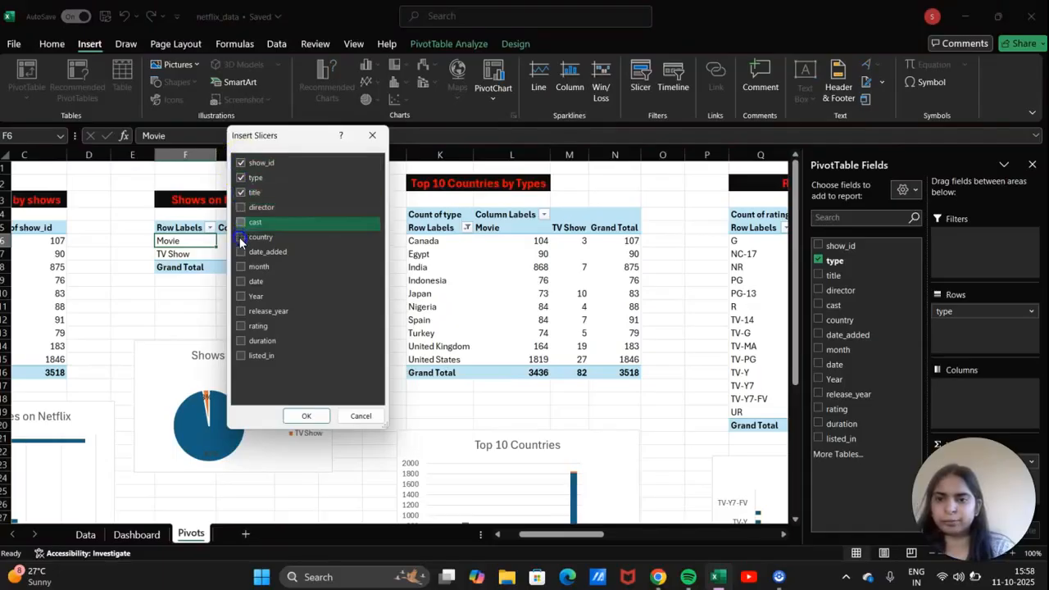
left_click(240, 237)
left_click(240, 208)
left_click(240, 222)
left_click(241, 251)
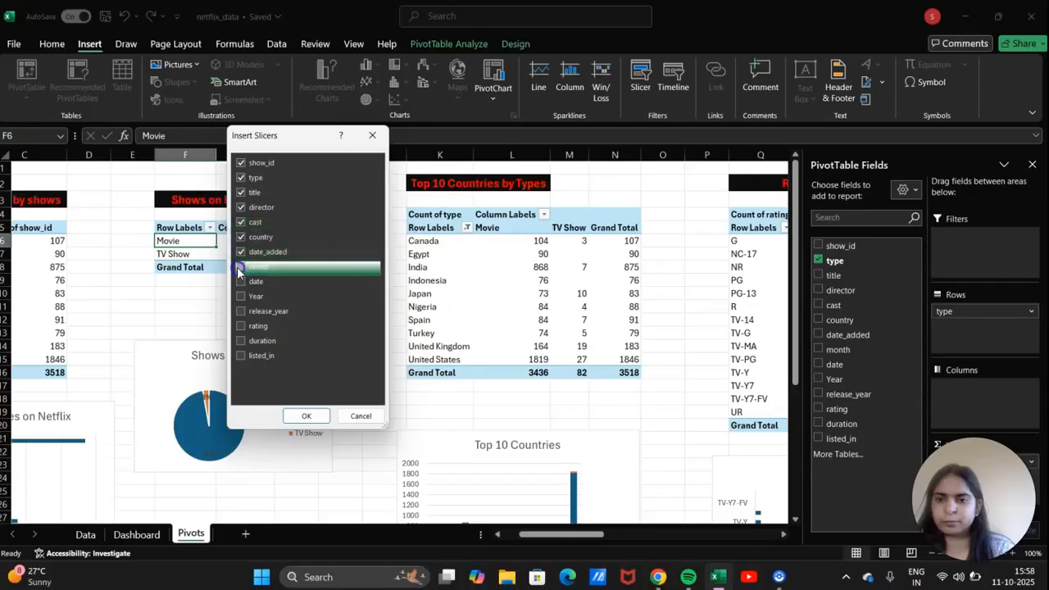
left_click(240, 282)
left_click(240, 296)
left_click(241, 310)
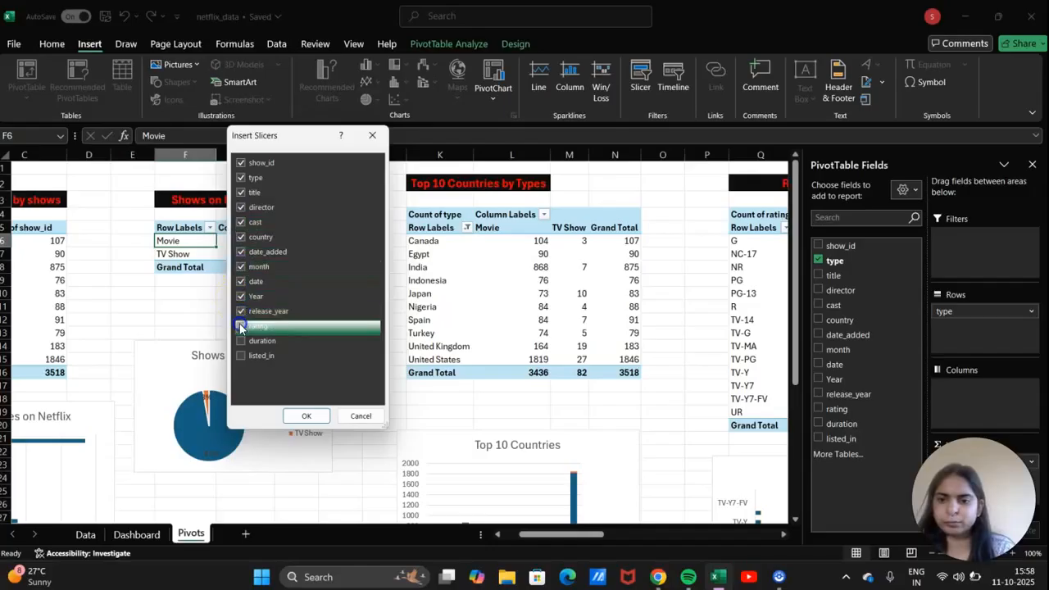
left_click(240, 325)
left_click(240, 340)
left_click(240, 355)
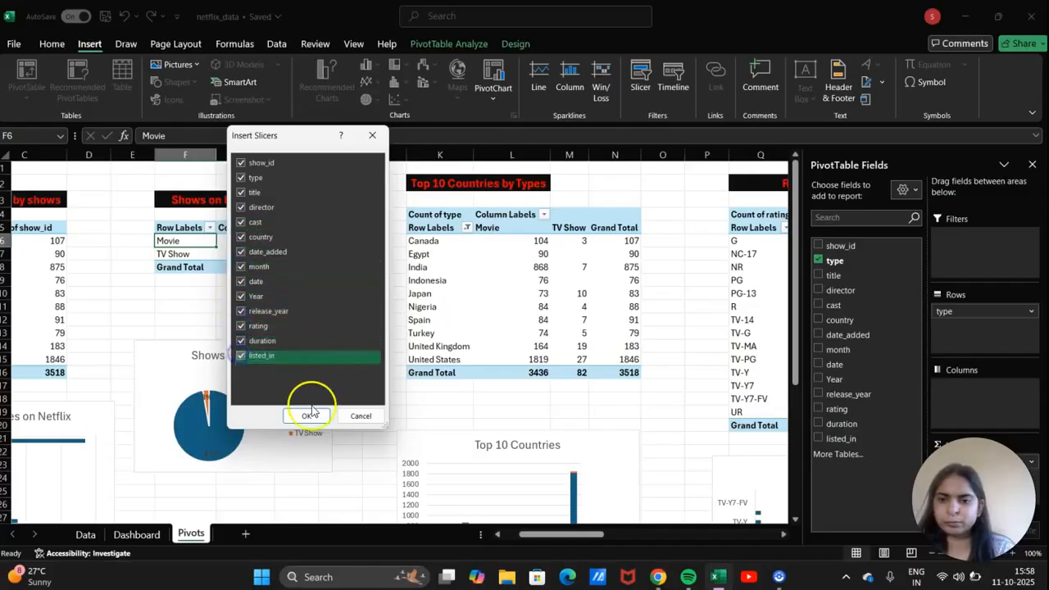
left_click(307, 415)
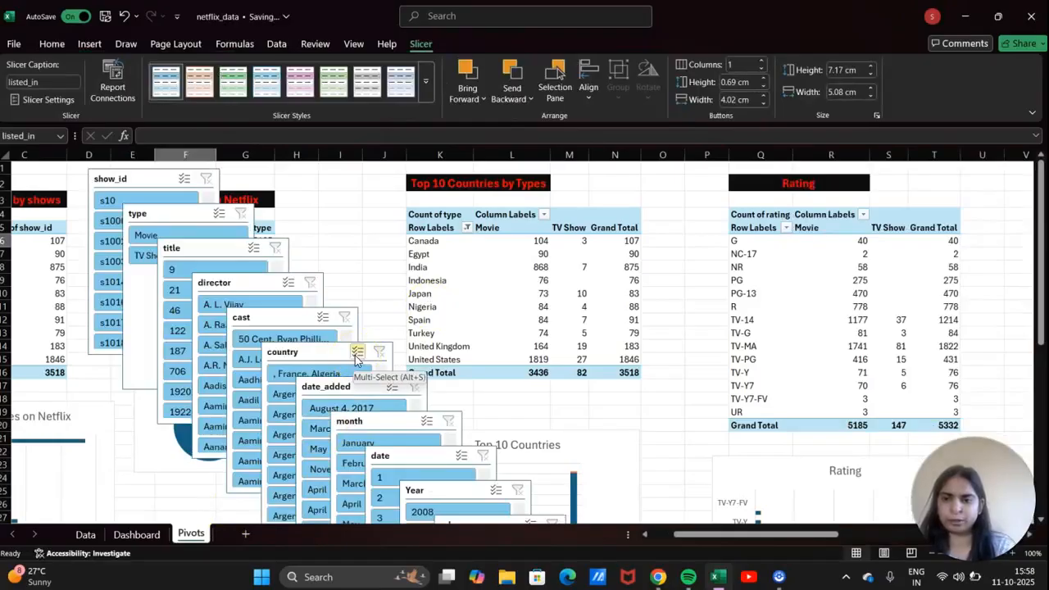
key("ctrl+z")
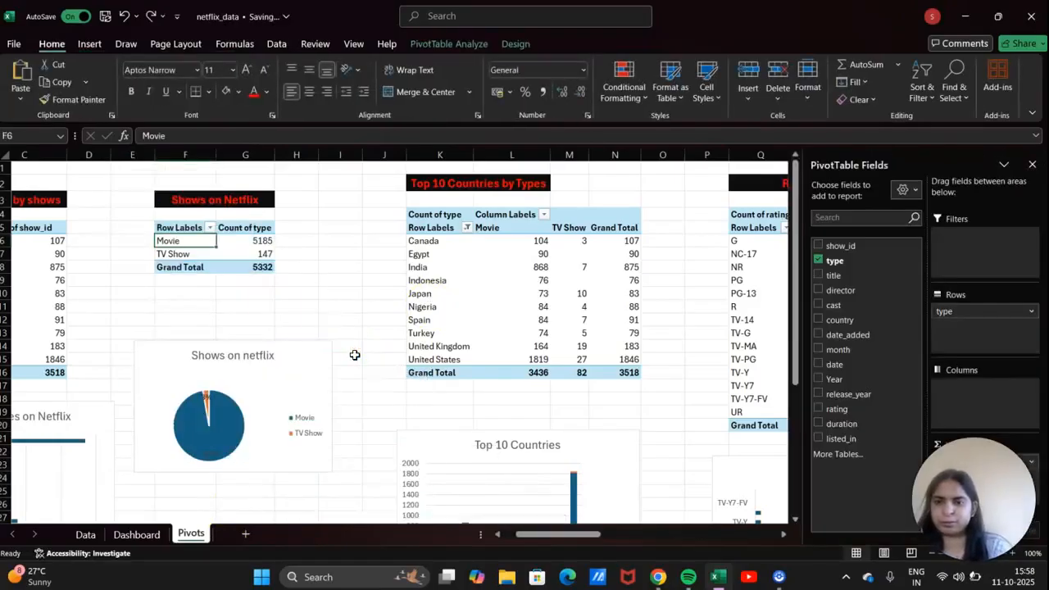
Insert a show_id slicer for the TV Show pivot, then remove it.
left_click(224, 250)
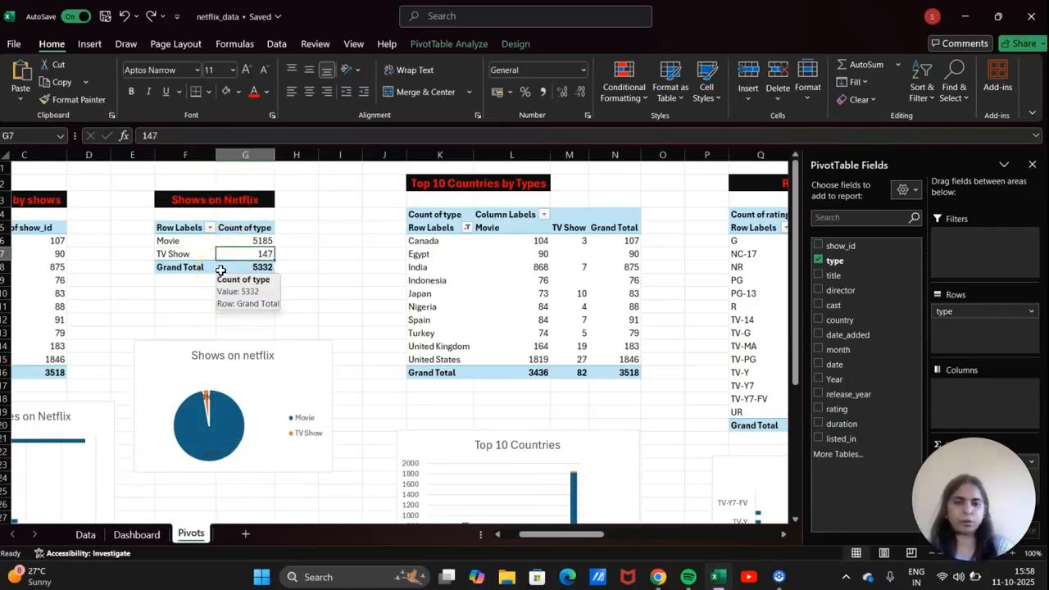
left_click(198, 254)
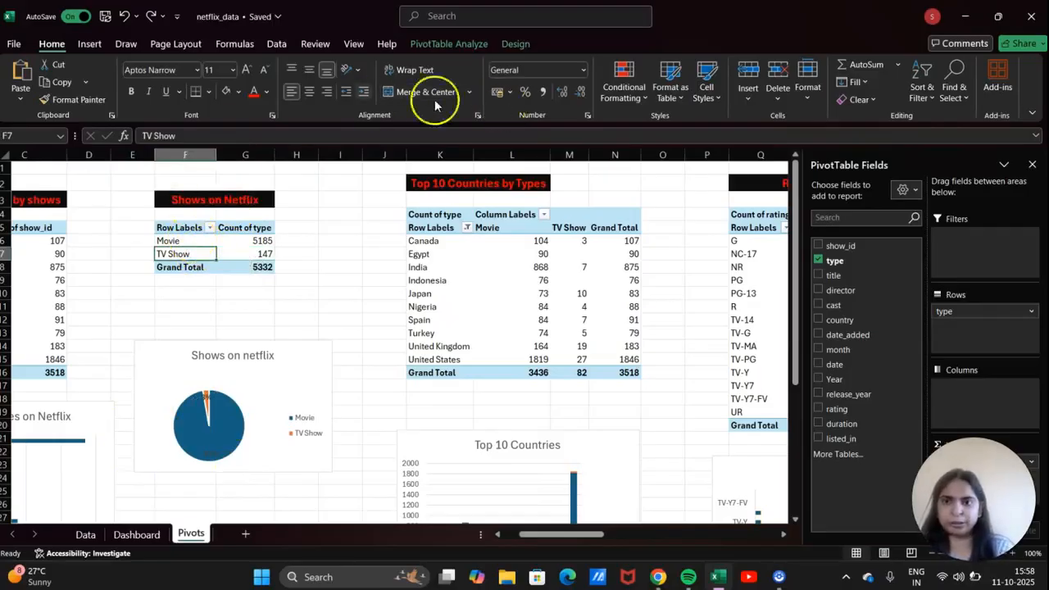
left_click(89, 45)
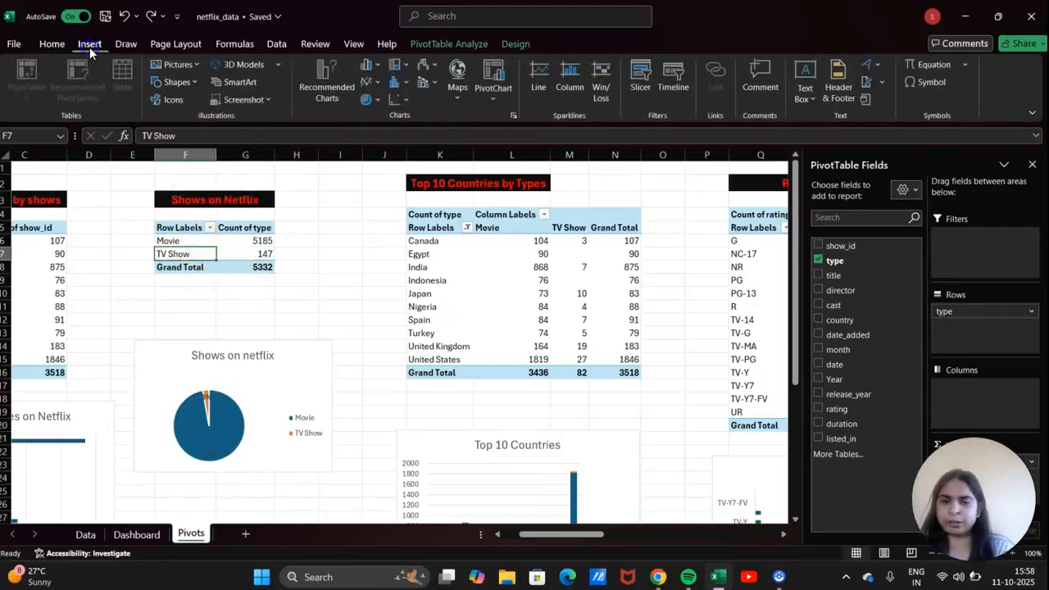
left_click(643, 87)
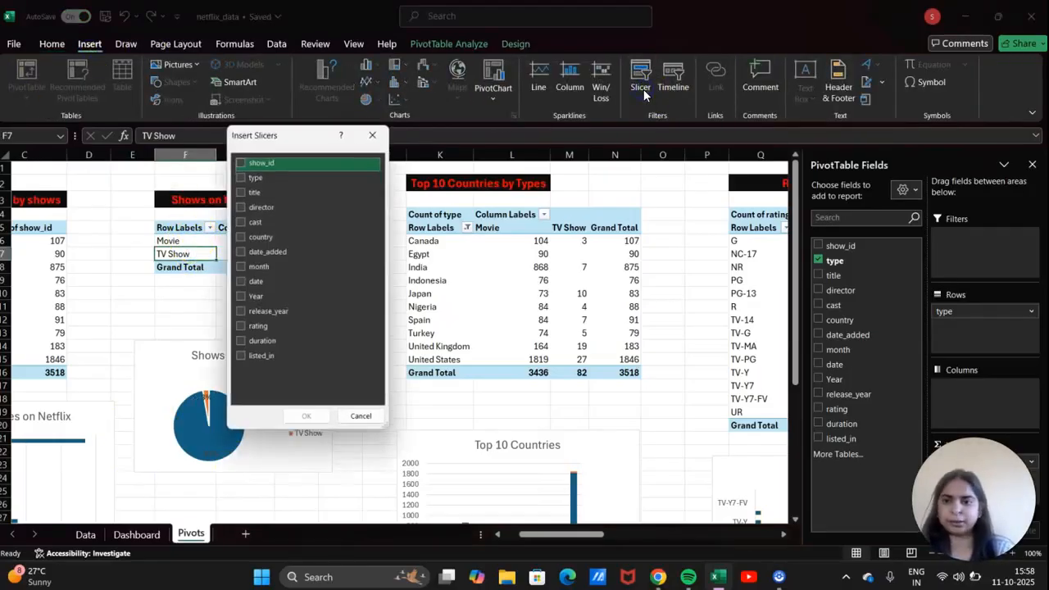
left_click(241, 163)
left_click(315, 416)
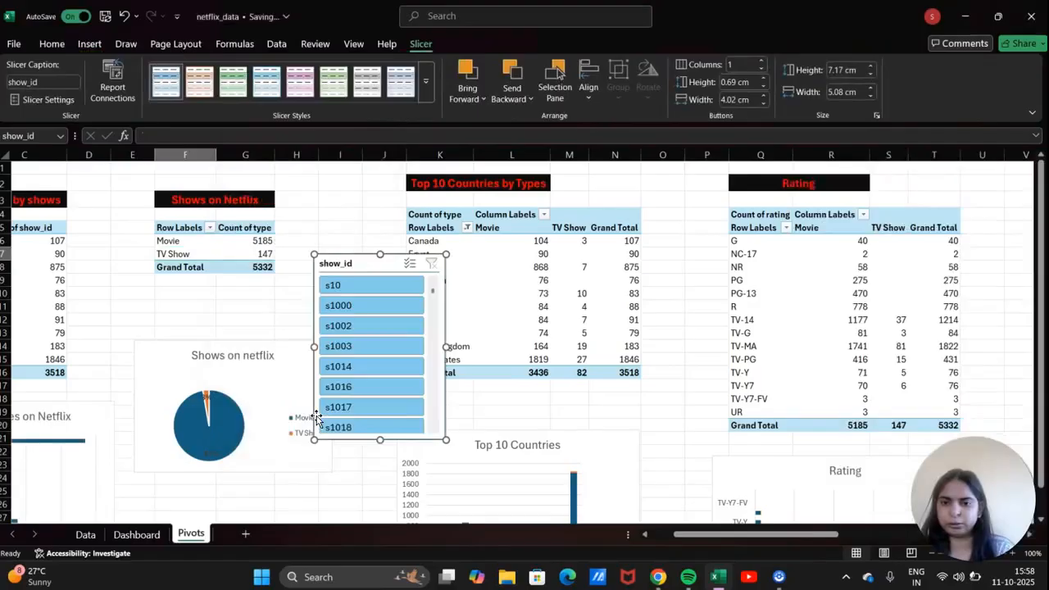
key("ctrl+x")
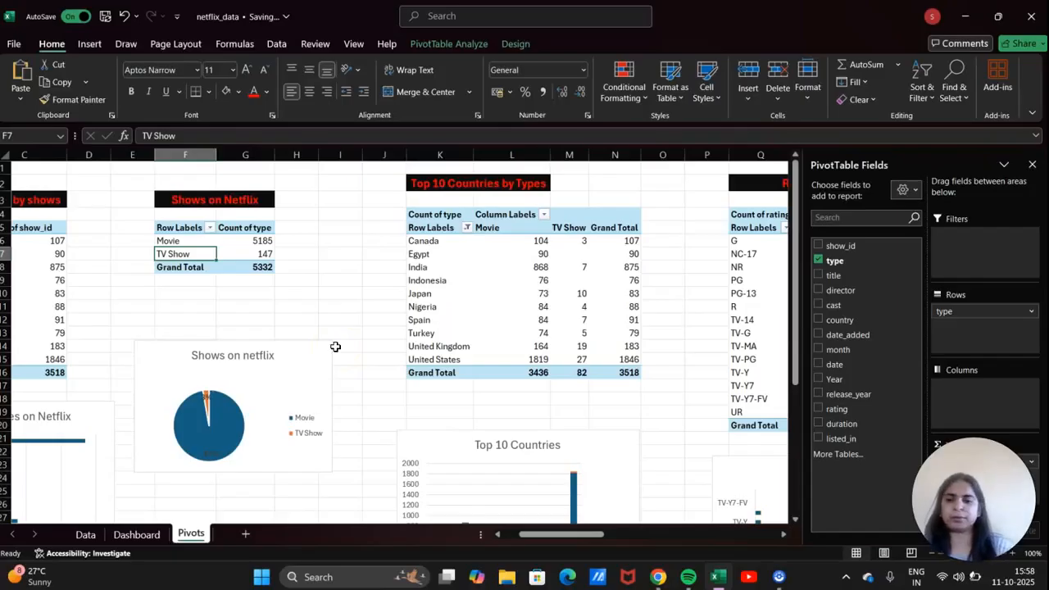
Insert slicers for the Year and month fields.
left_click(82, 45)
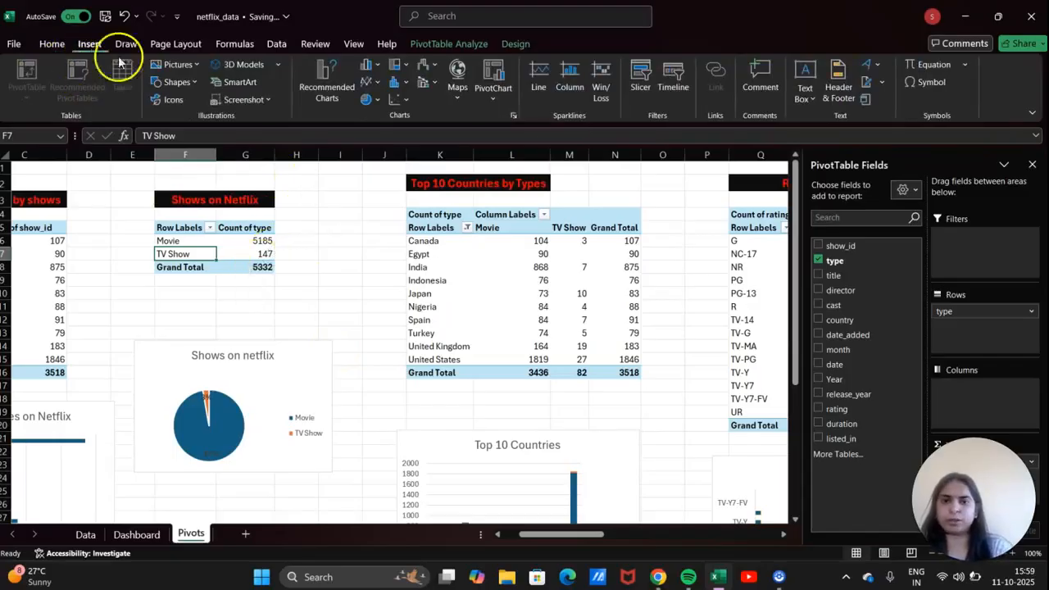
left_click(648, 95)
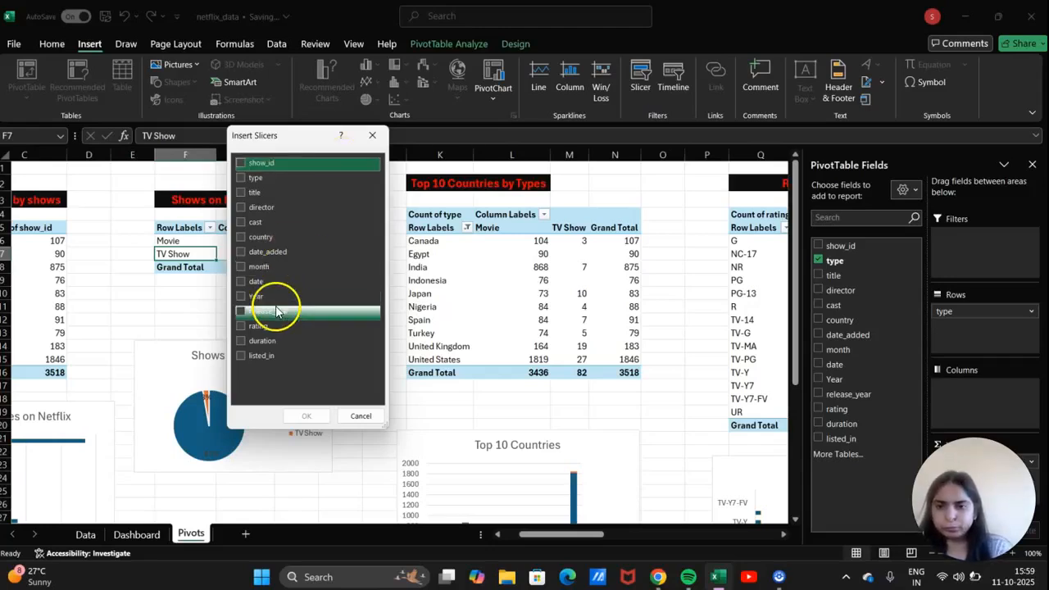
left_click(238, 297)
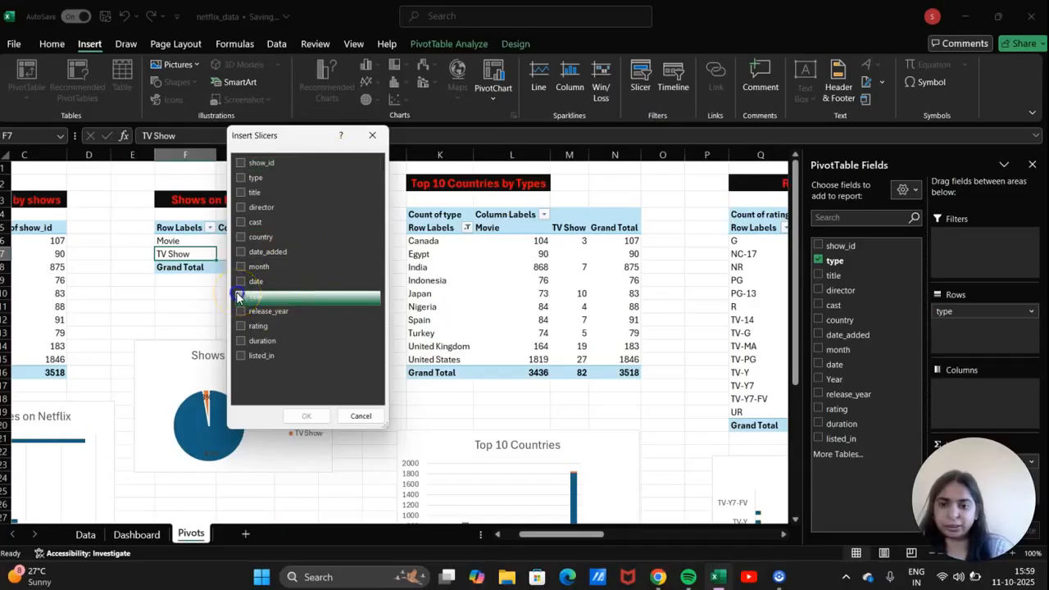
left_click(240, 270)
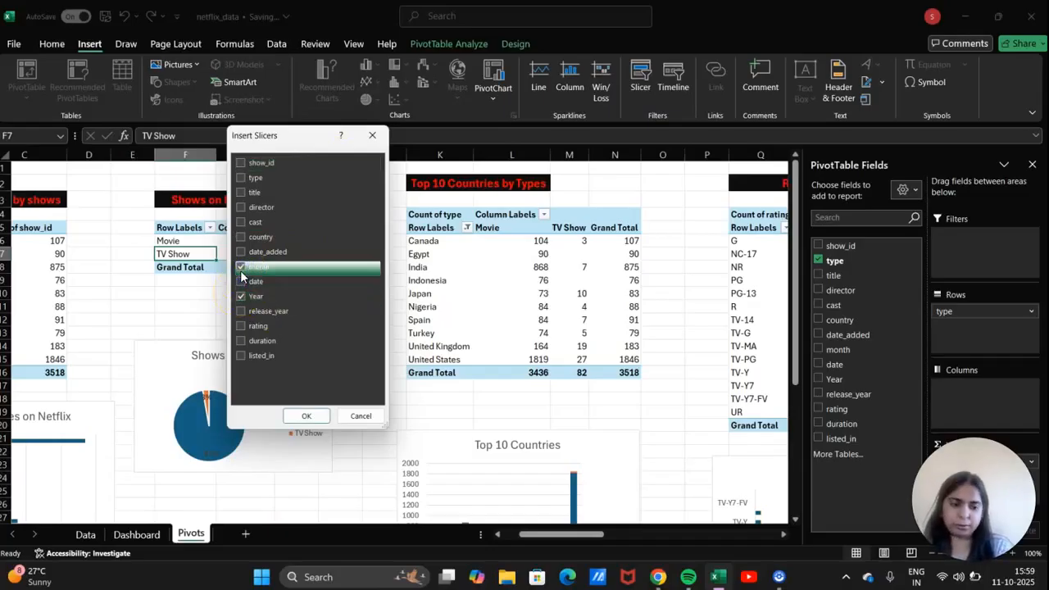
left_click(306, 416)
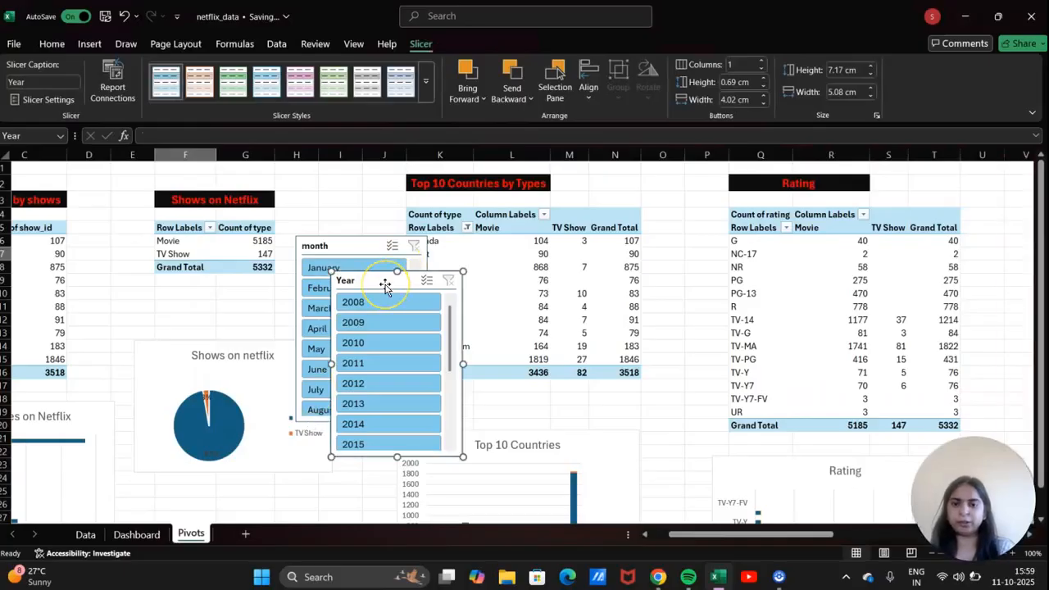
Take both the month and Year slicers off the Pivots sheet and go to the Dashboard sheet.
left_click(375, 243)
left_click(380, 280, "ctrl")
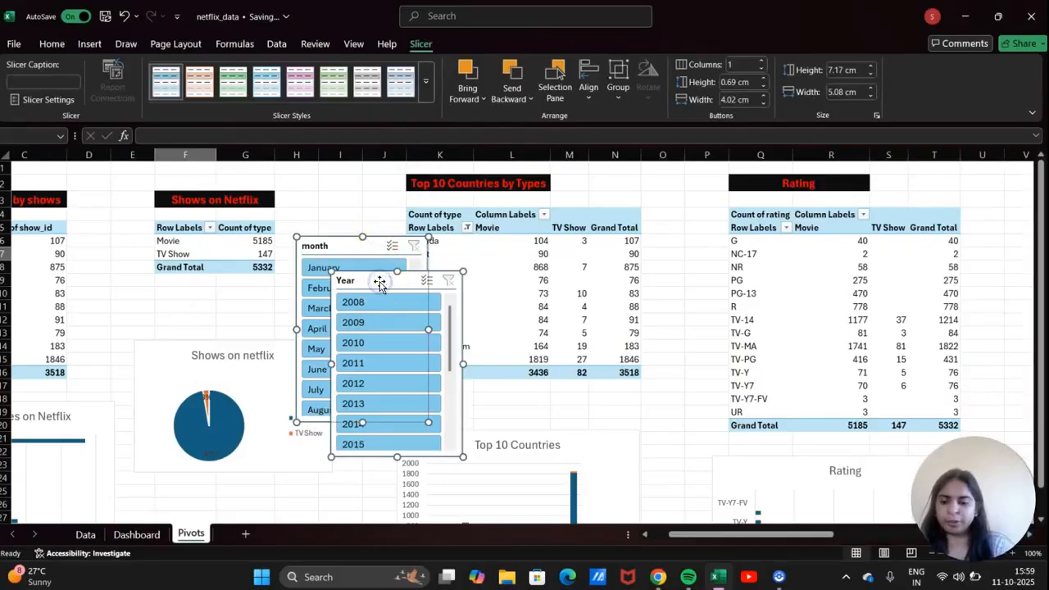
key("Delete")
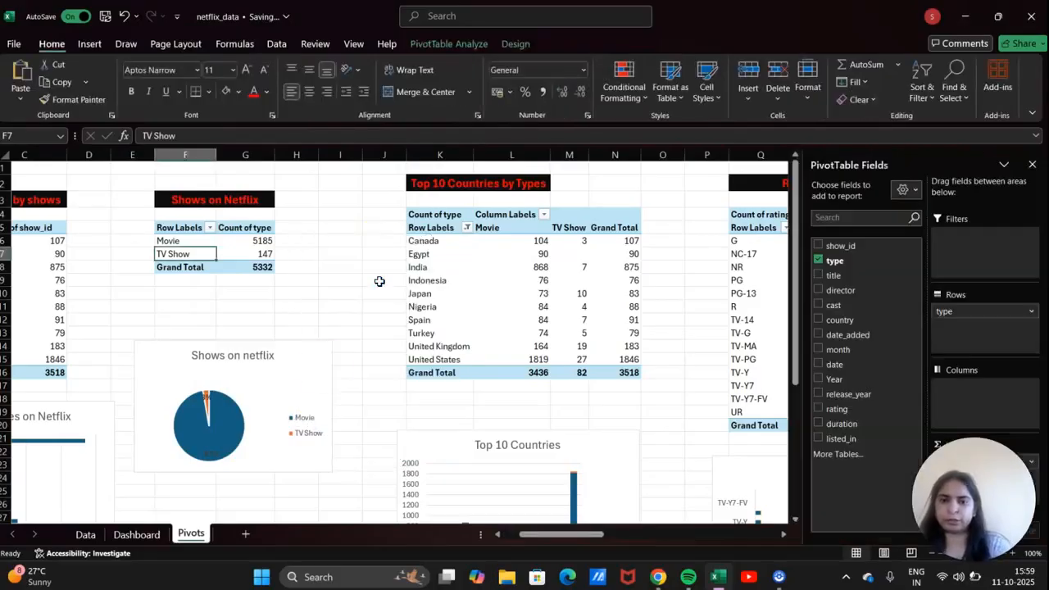
left_click(135, 534)
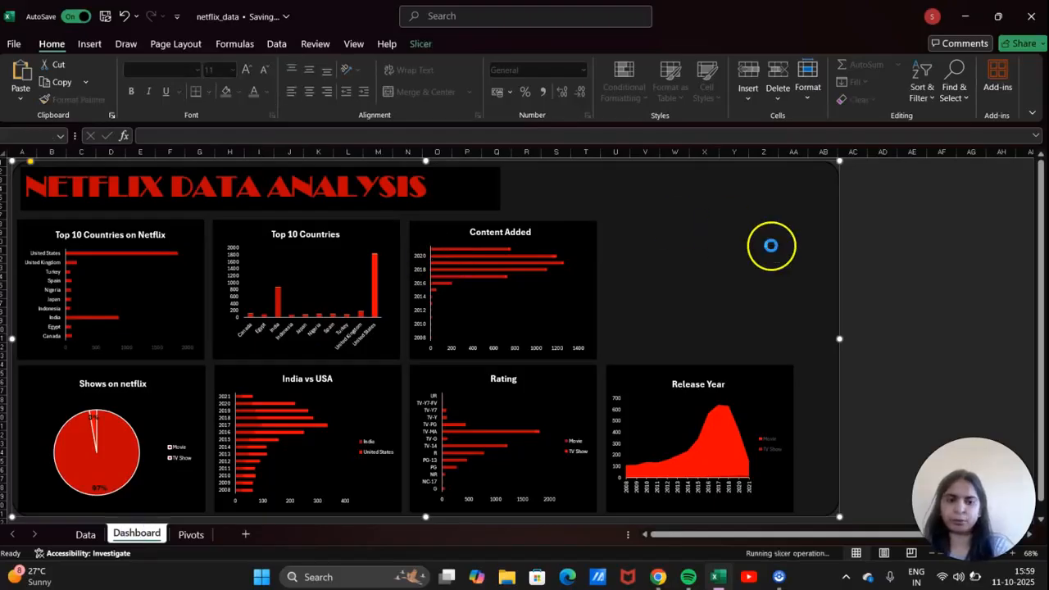
Place the month slicer right of the charts with the Year slicer aligned beneath it.
left_click_drag(45, 170, 883, 197)
left_click(959, 193)
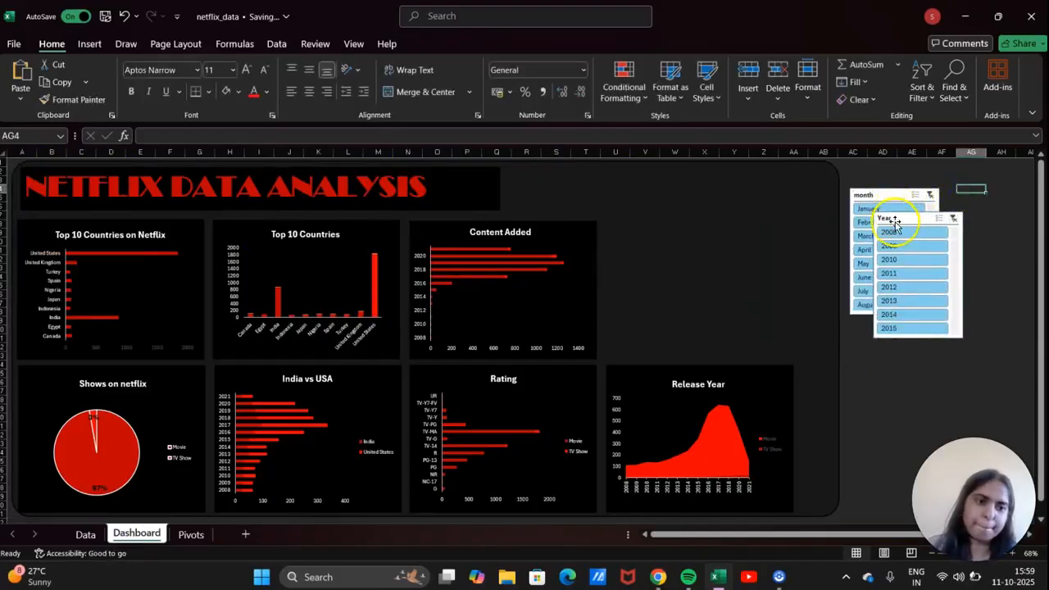
left_click_drag(895, 223, 880, 344)
left_click_drag(898, 195, 907, 195)
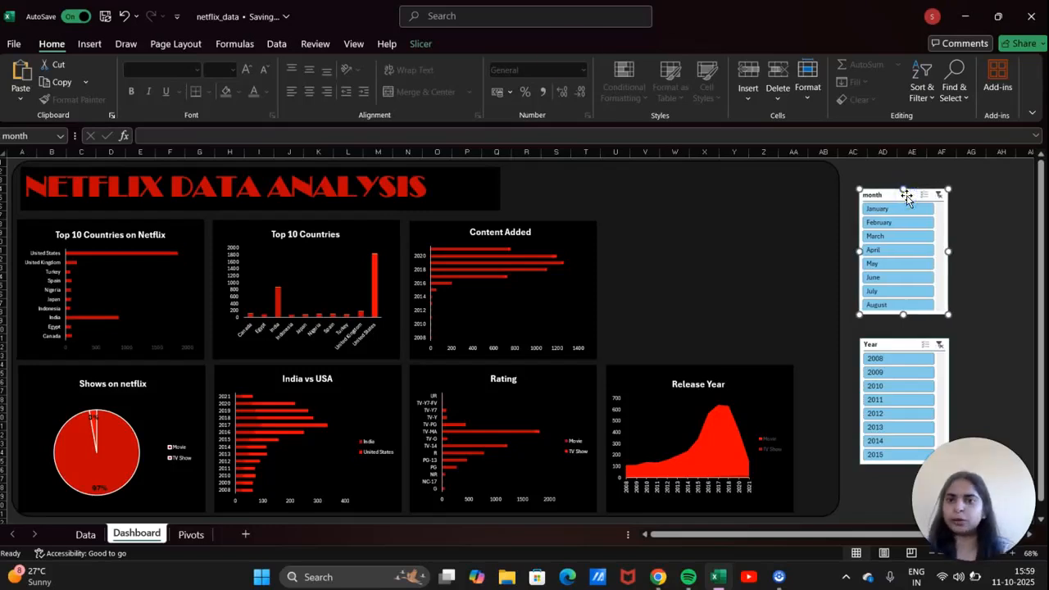
Connect the month slicer to PivotTable3, 4, 5, 6 and 7 through Report Connections.
left_click(428, 47)
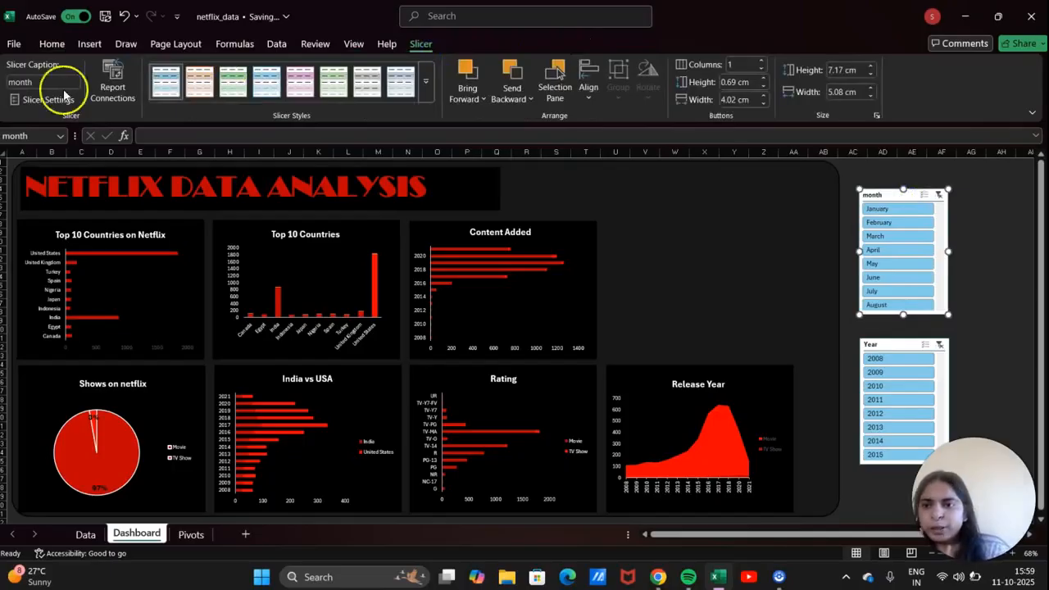
left_click(121, 102)
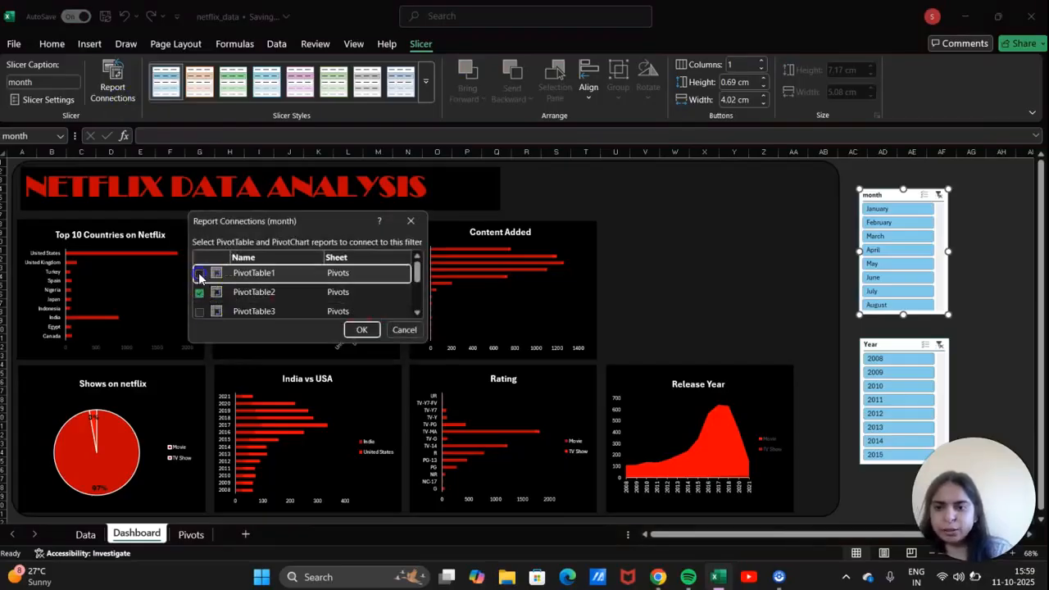
scroll(205, 285, "down", 1)
left_click(201, 281)
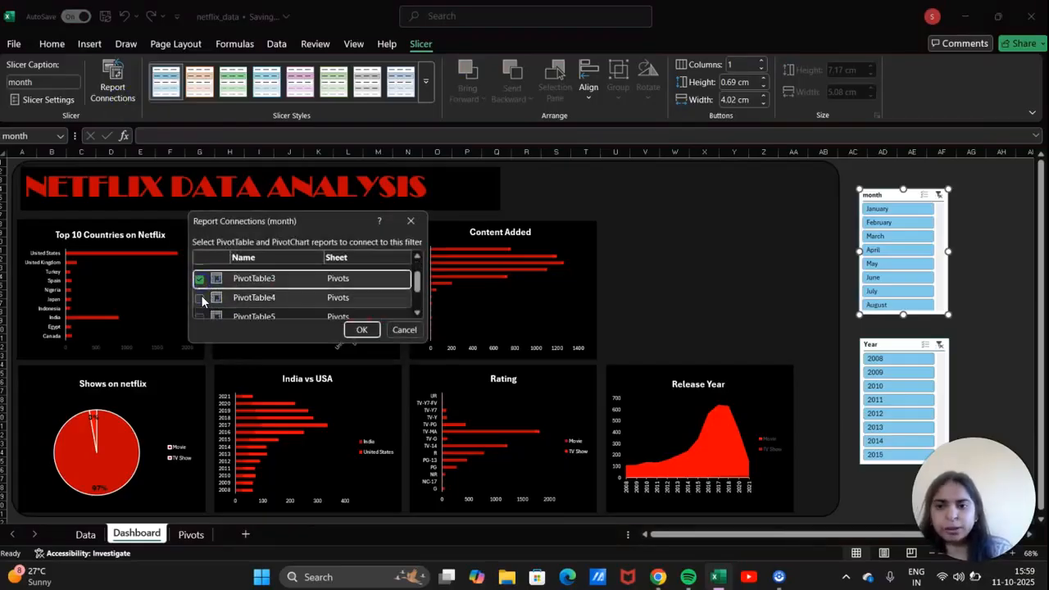
left_click(202, 298)
scroll(202, 297, "down", 1)
left_click(200, 272)
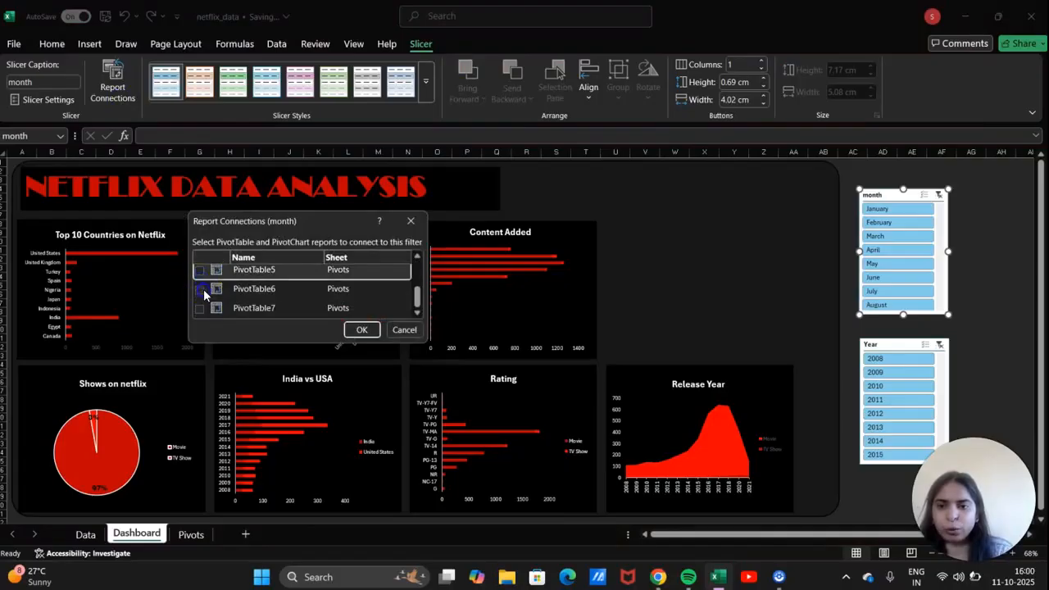
scroll(204, 296, "up", 1)
left_click(200, 304)
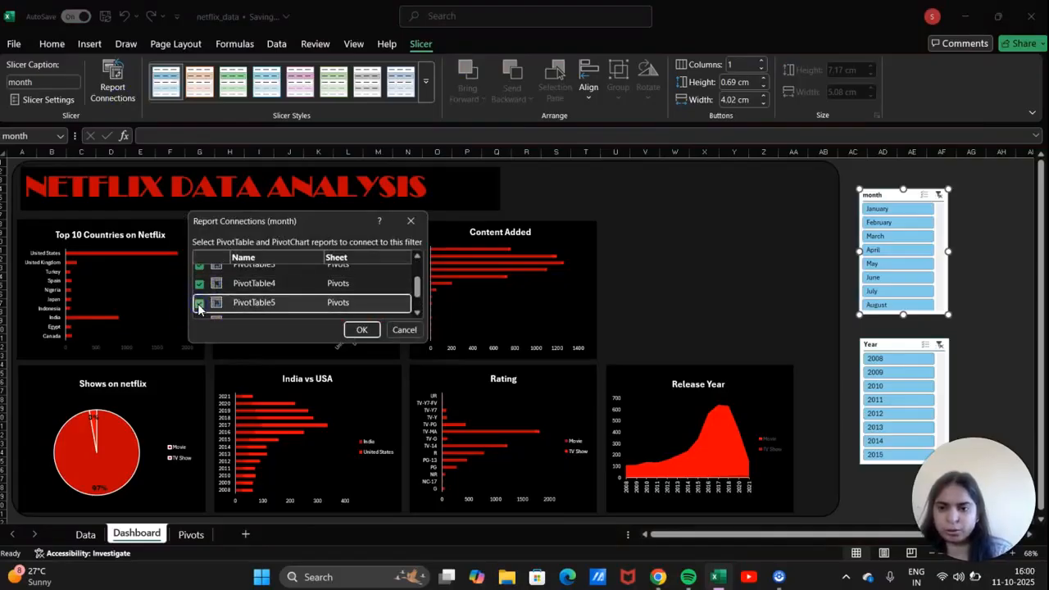
scroll(198, 307, "down", 1)
left_click(200, 289)
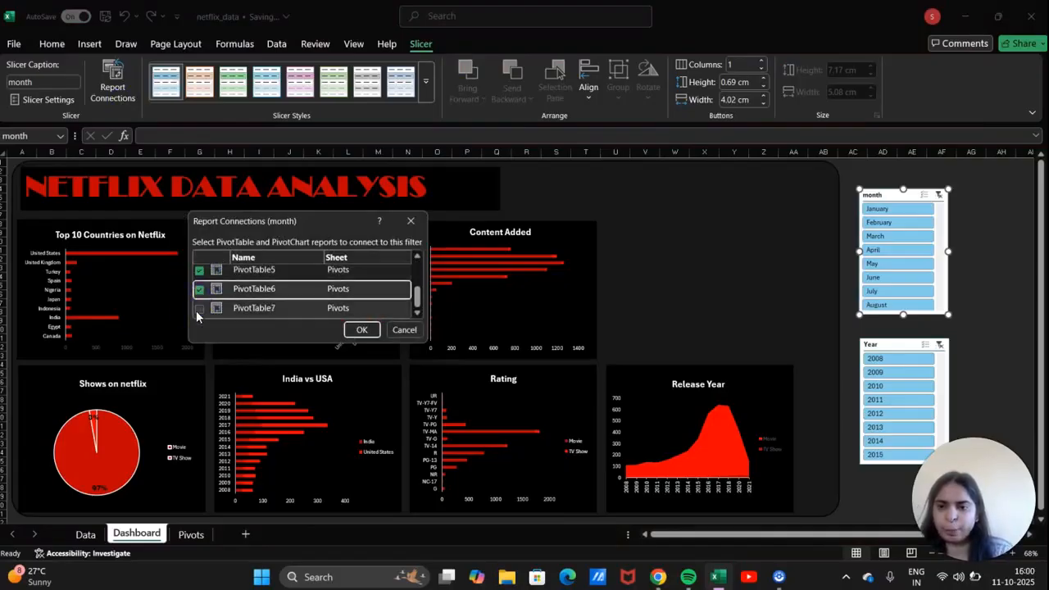
left_click(198, 310)
left_click(359, 329)
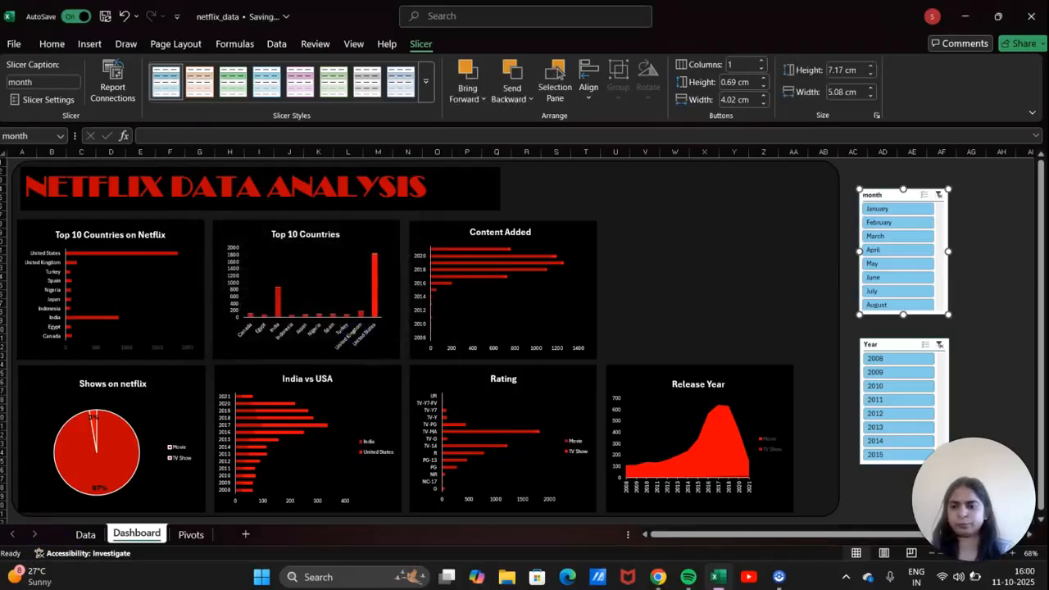
left_click(273, 386)
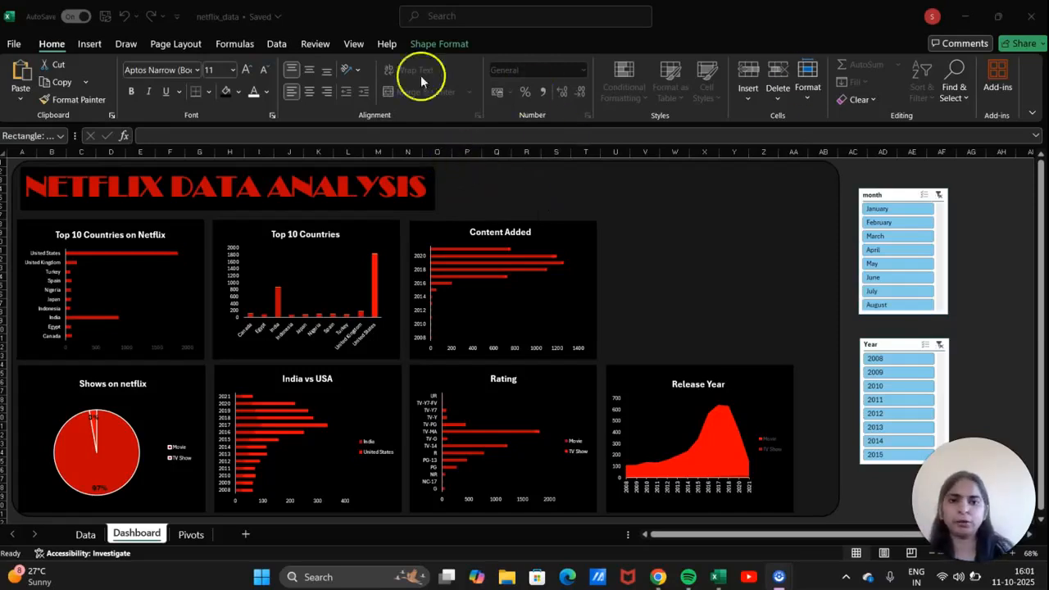
Draw a rounded rectangle beside the NETFLIX DATA ANALYSIS title and duplicate it with Ctrl+D.
left_click(87, 46)
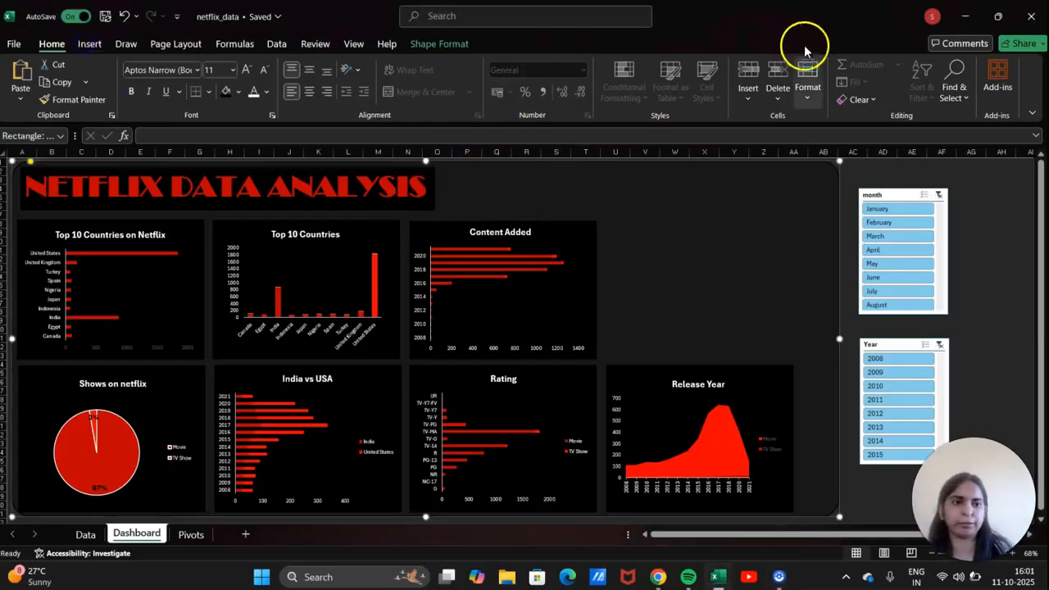
left_click(90, 44)
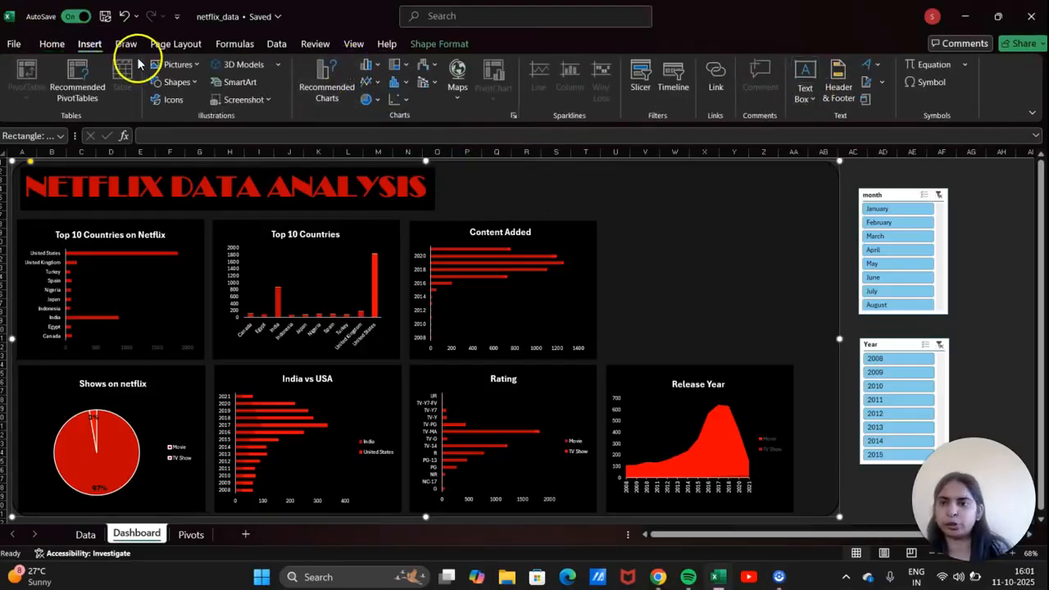
left_click(177, 82)
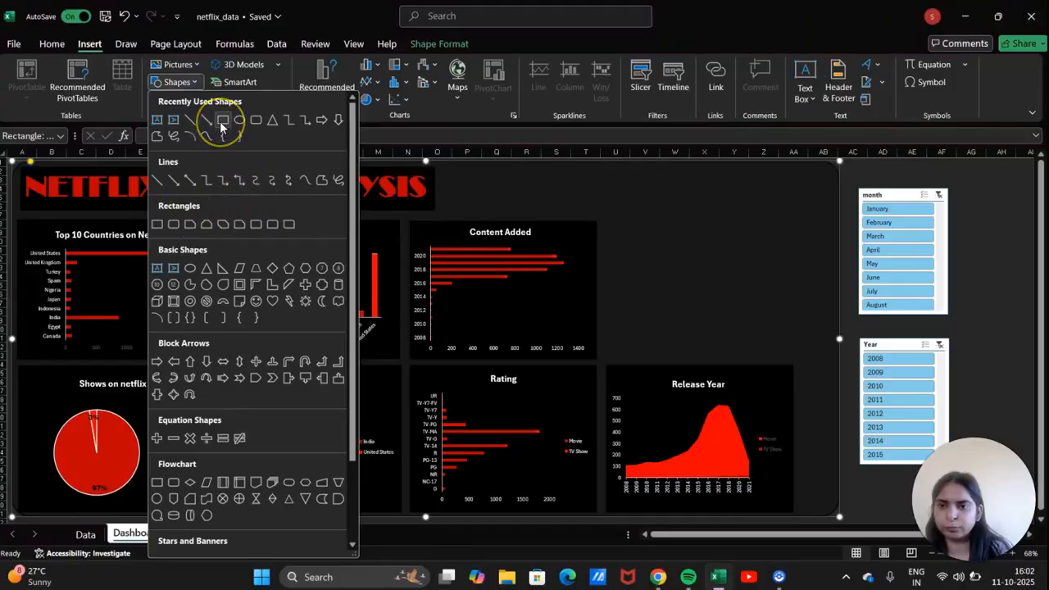
left_click(257, 122)
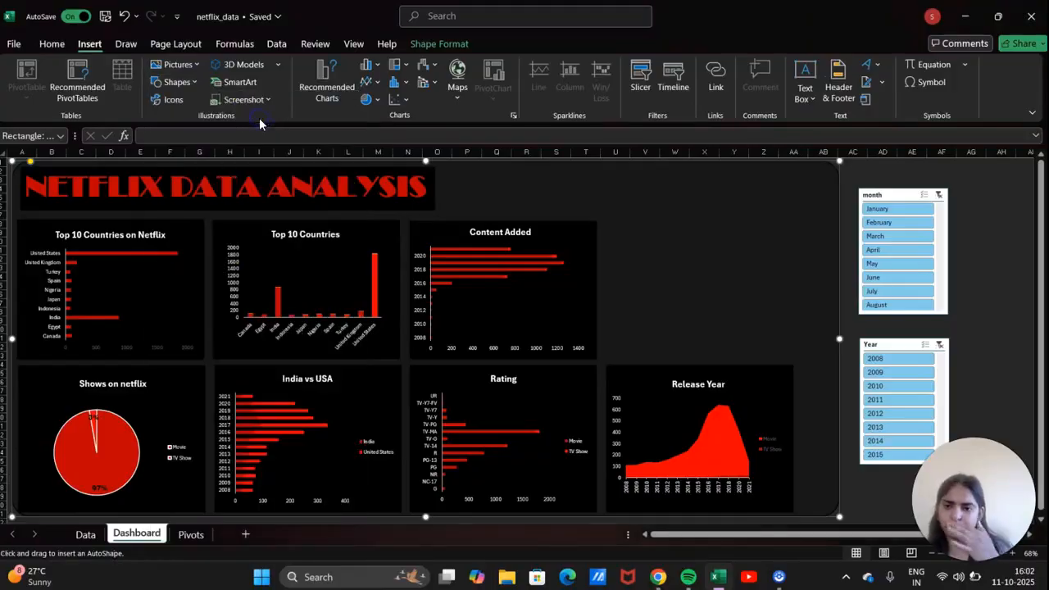
left_click(475, 177)
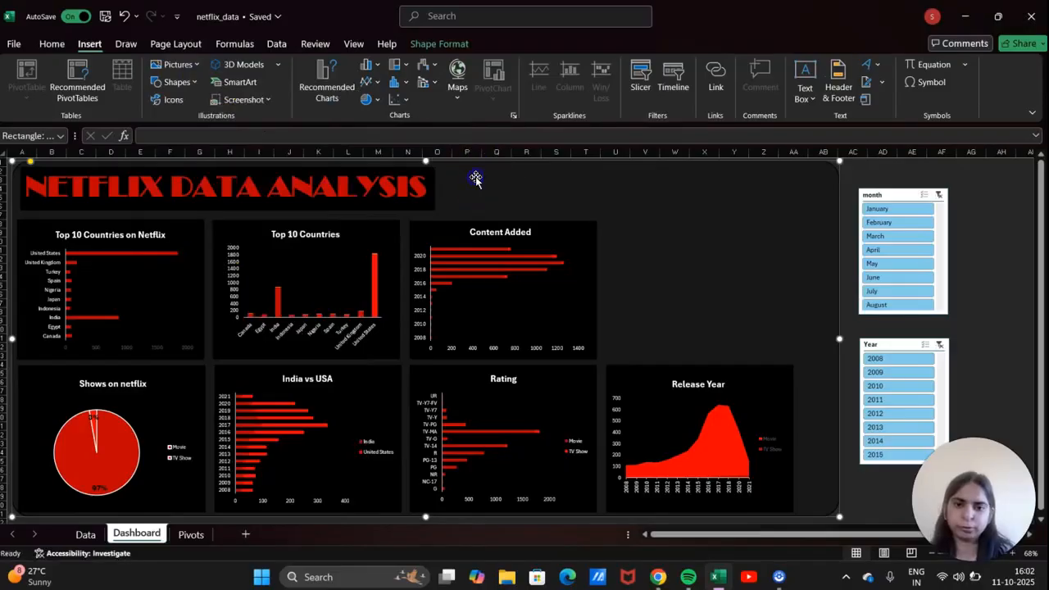
left_click_drag(500, 195, 575, 181)
key("ctrl+d")
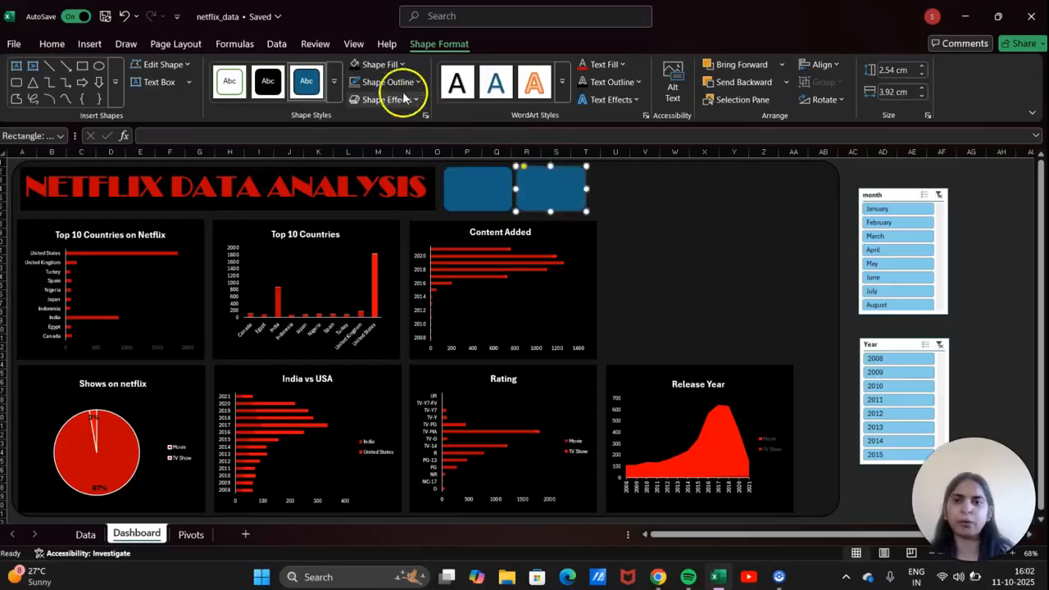
Fill both rounded rectangles black.
left_click(355, 66)
left_click(475, 174)
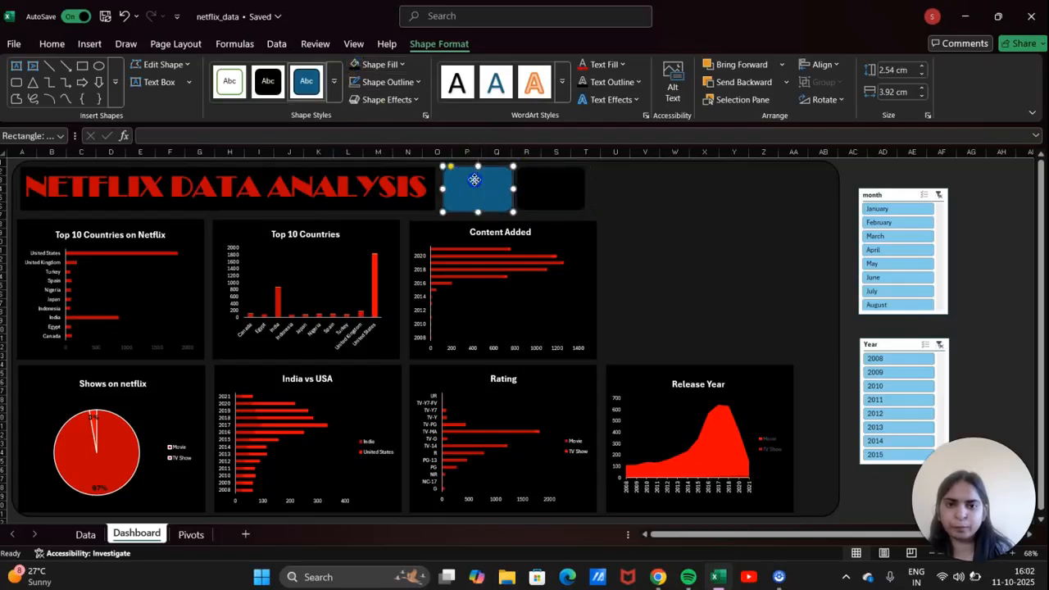
left_click(355, 65)
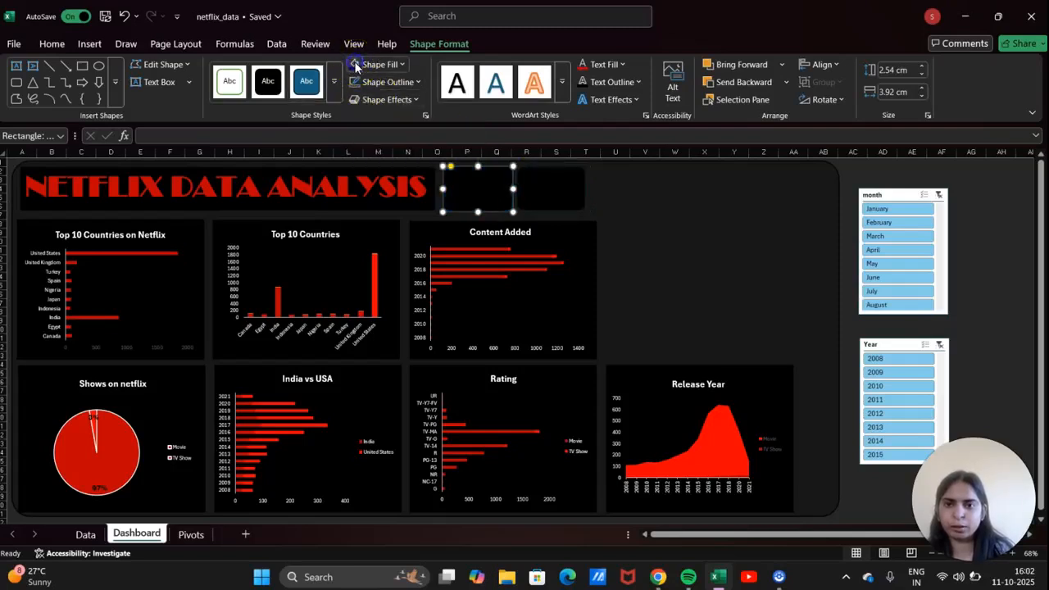
Give the NETFLIX DATA ANALYSIS title box a dark red outline.
left_click(427, 182)
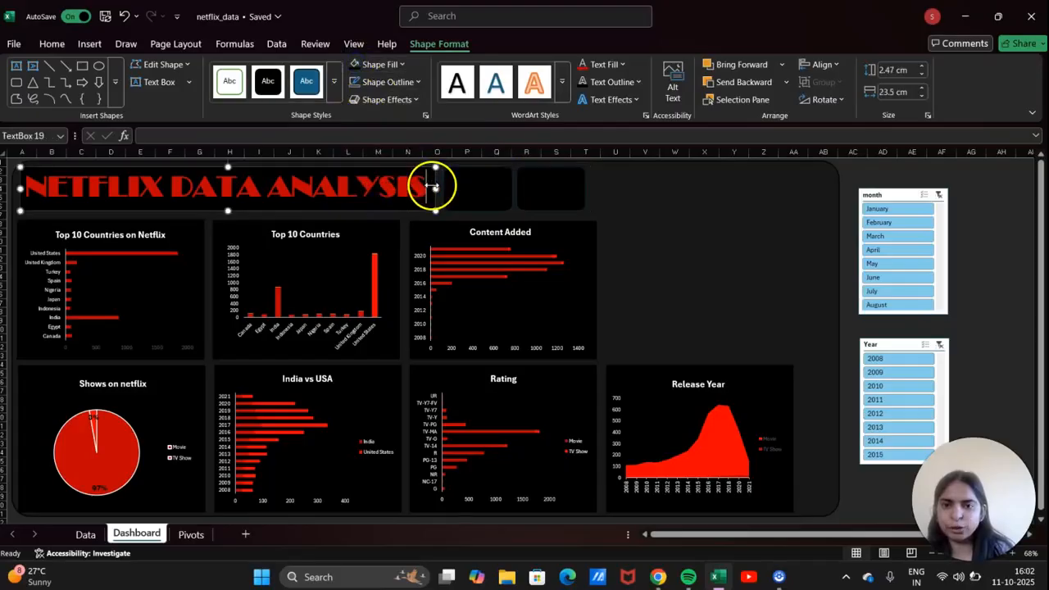
left_click(414, 81)
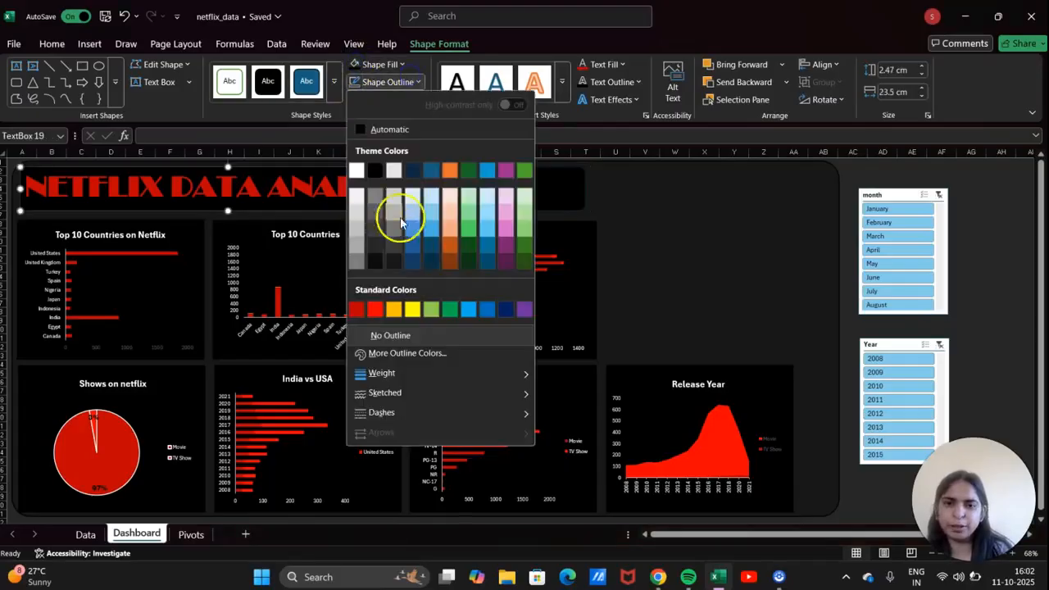
left_click(359, 309)
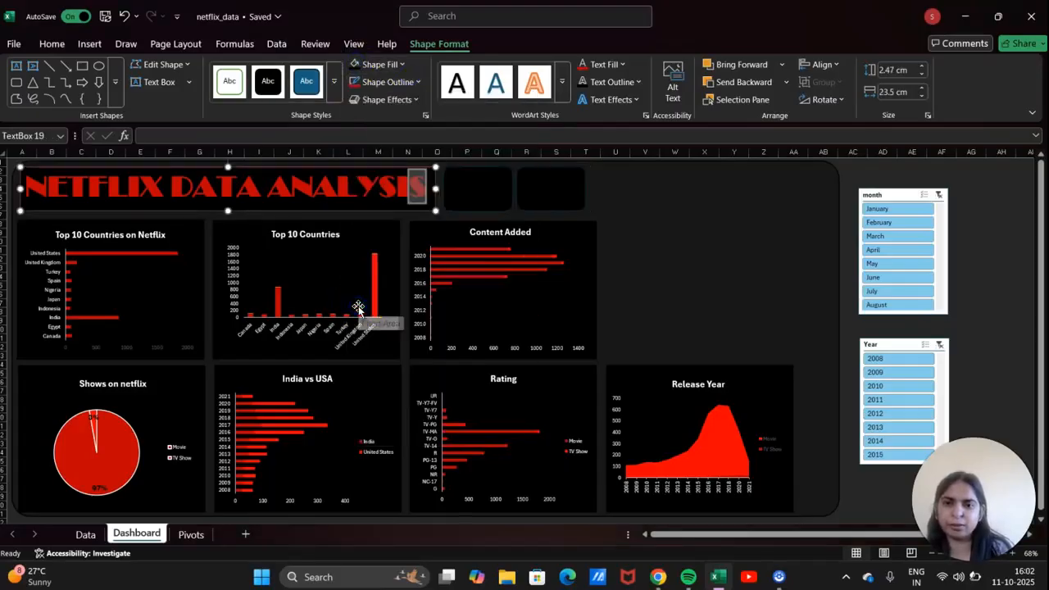
left_click(635, 242)
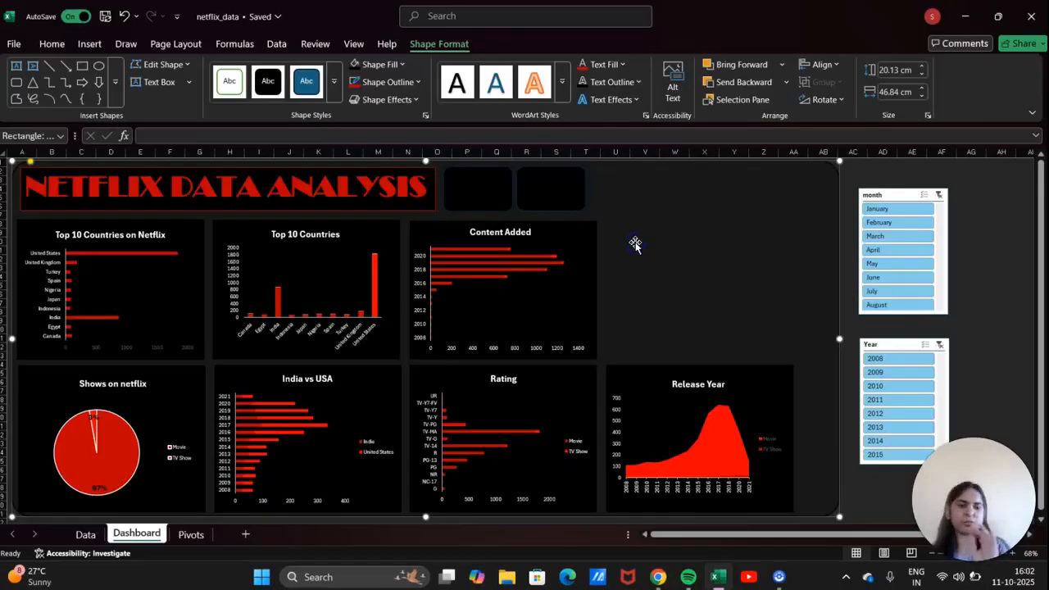
Outline both small KPI rectangles in dark red.
left_click(492, 182)
left_click(414, 82)
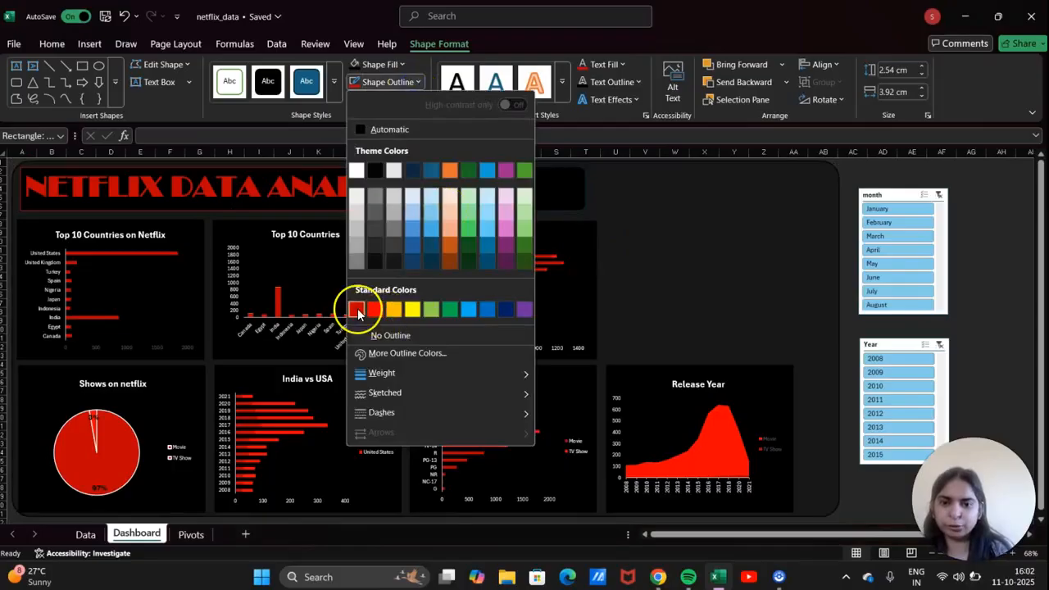
left_click(357, 309)
left_click(555, 184)
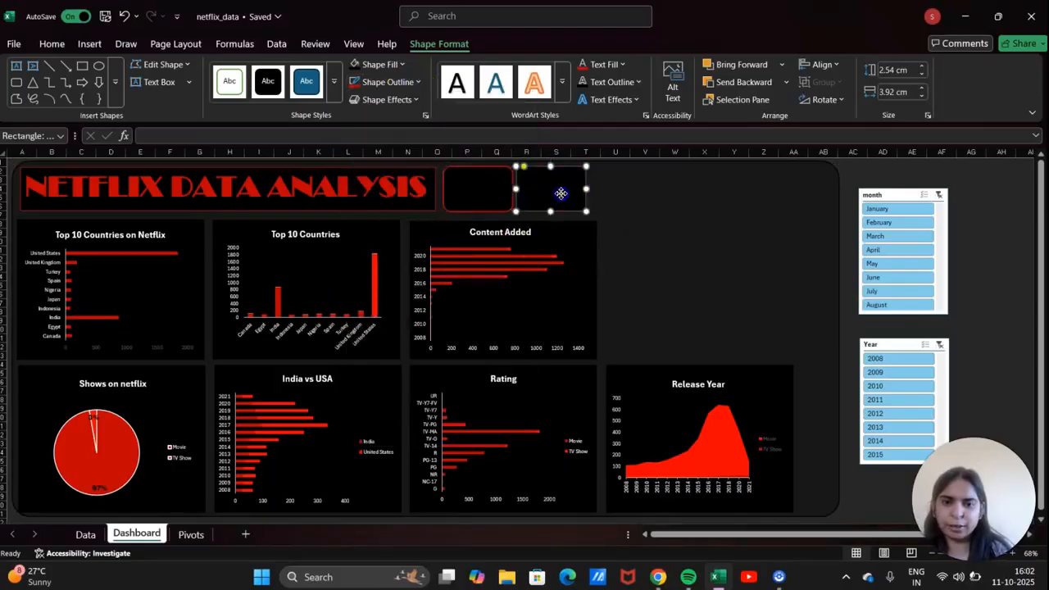
left_click(407, 73)
left_click(408, 71)
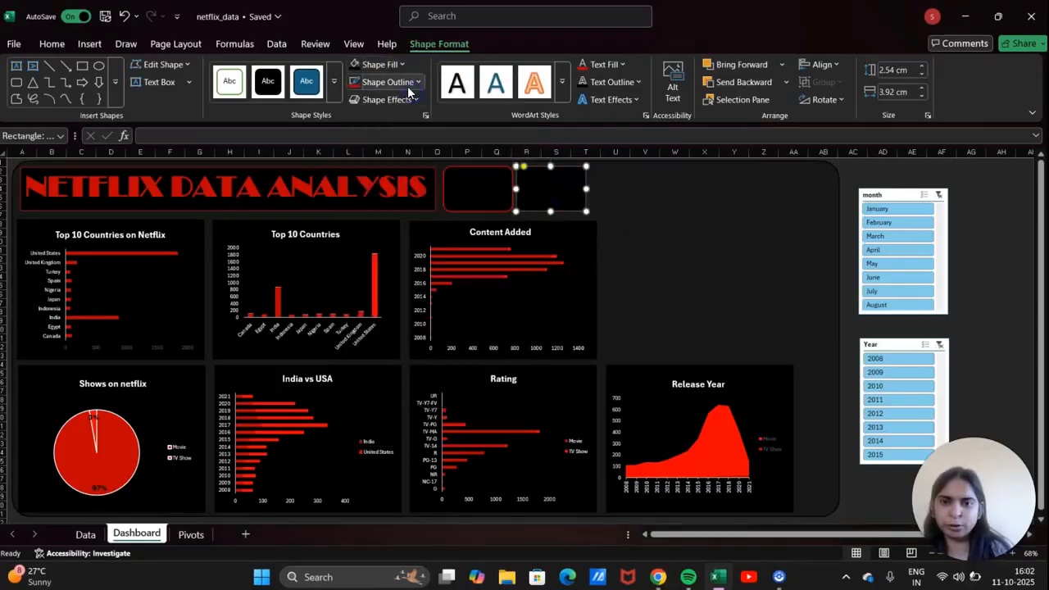
left_click(408, 82)
left_click(357, 308)
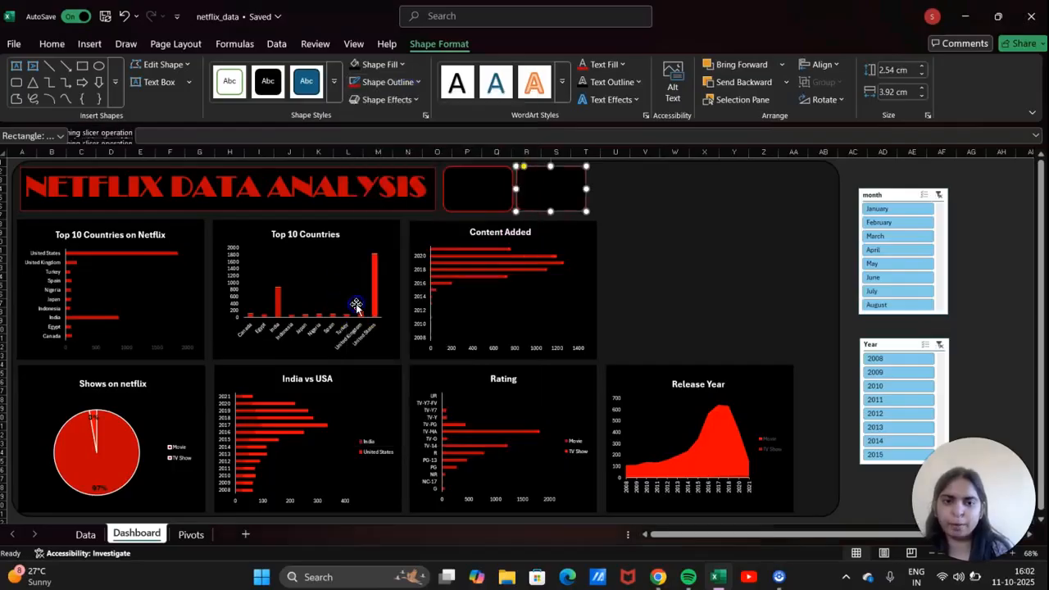
left_click(720, 216)
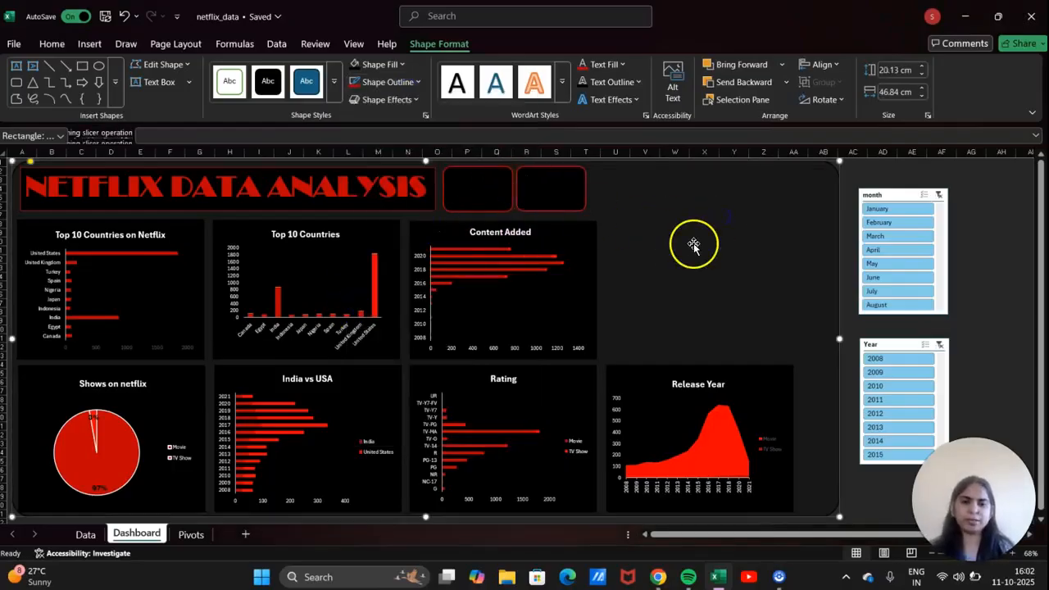
Pick a horizontal text box, then select and nudge the Movies KPI box, undoing the move.
left_click(90, 44)
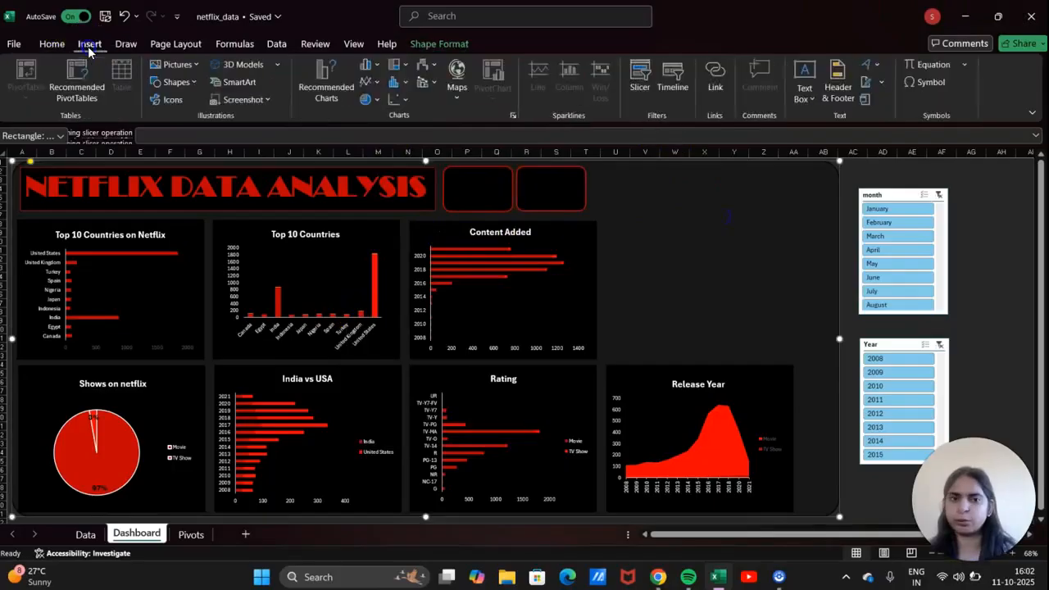
left_click(805, 92)
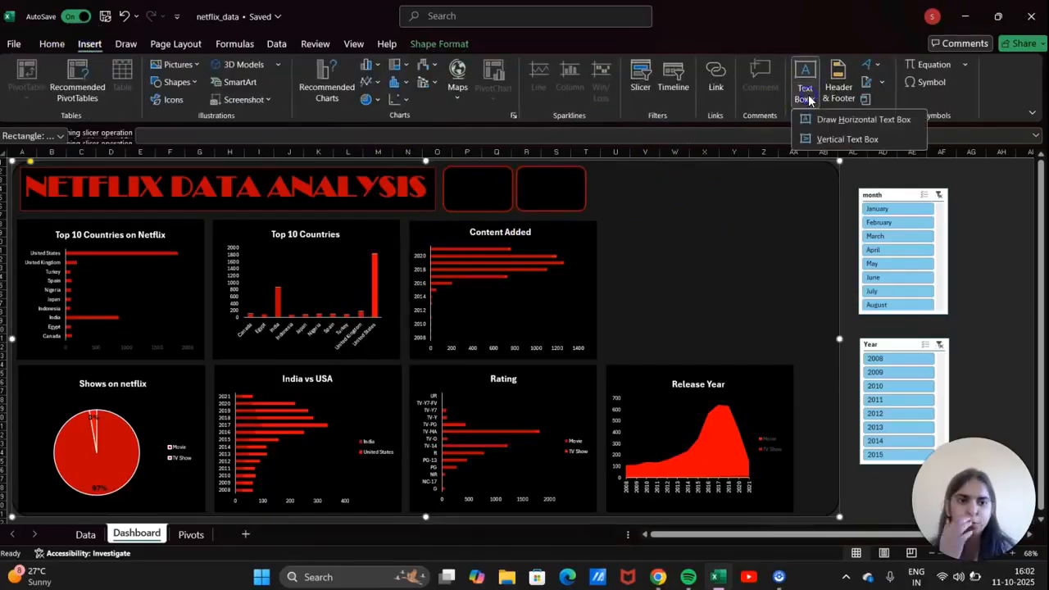
left_click(825, 135)
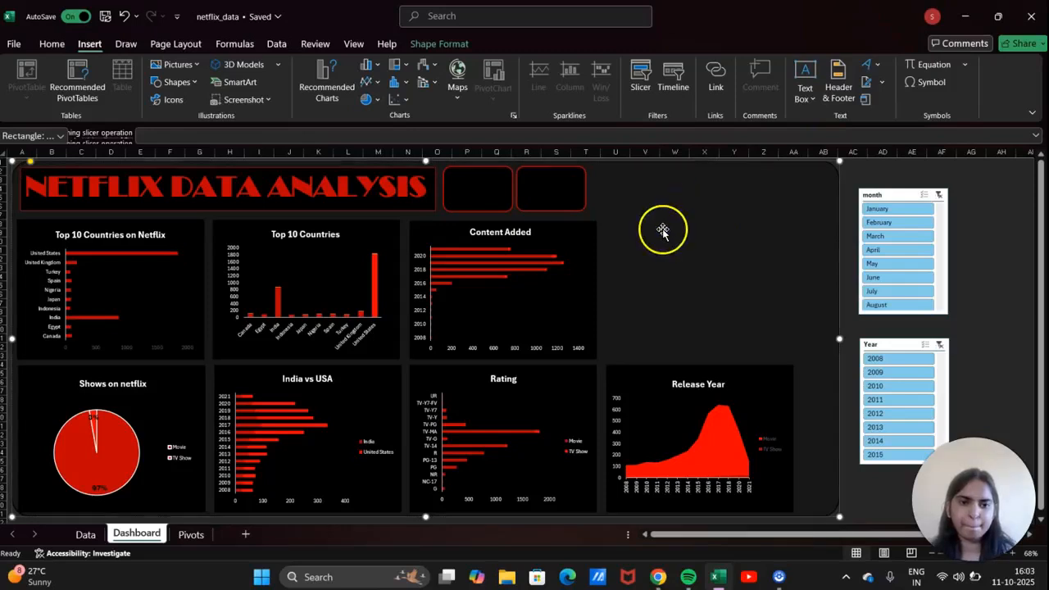
left_click(801, 95)
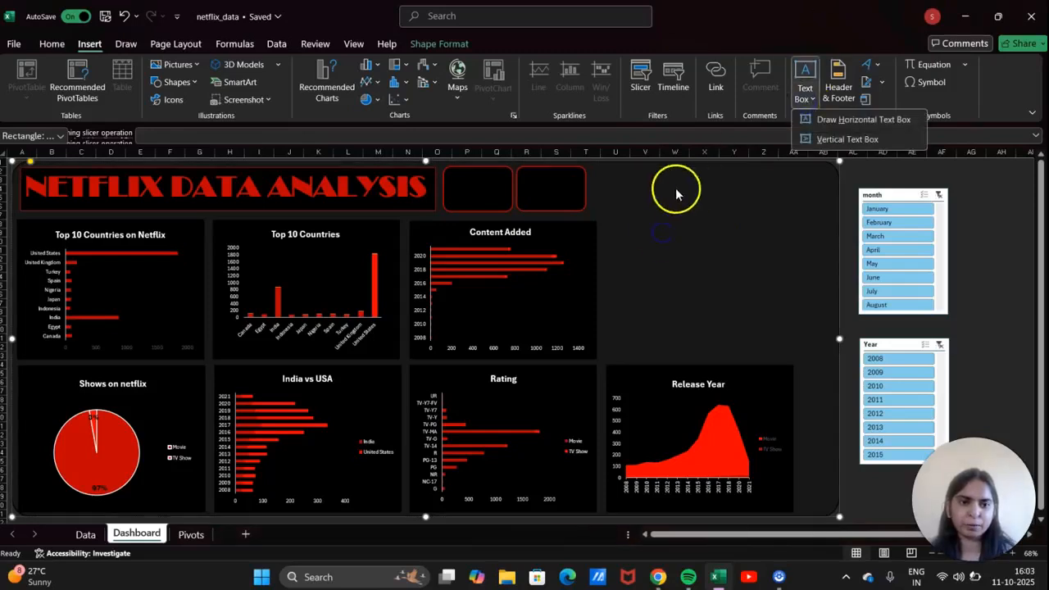
left_click(857, 120)
left_click(476, 194)
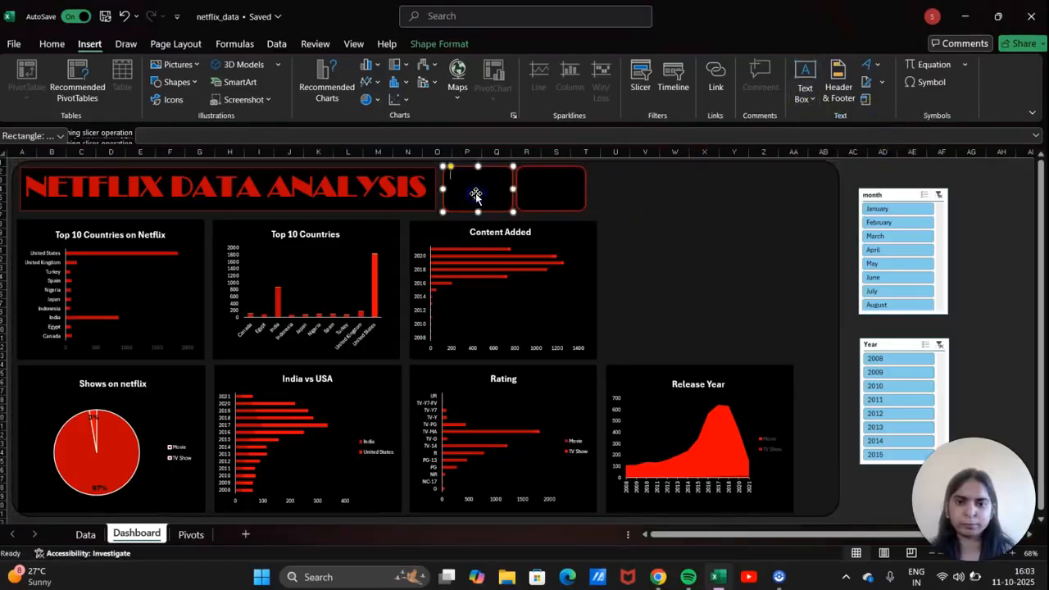
left_click(535, 194)
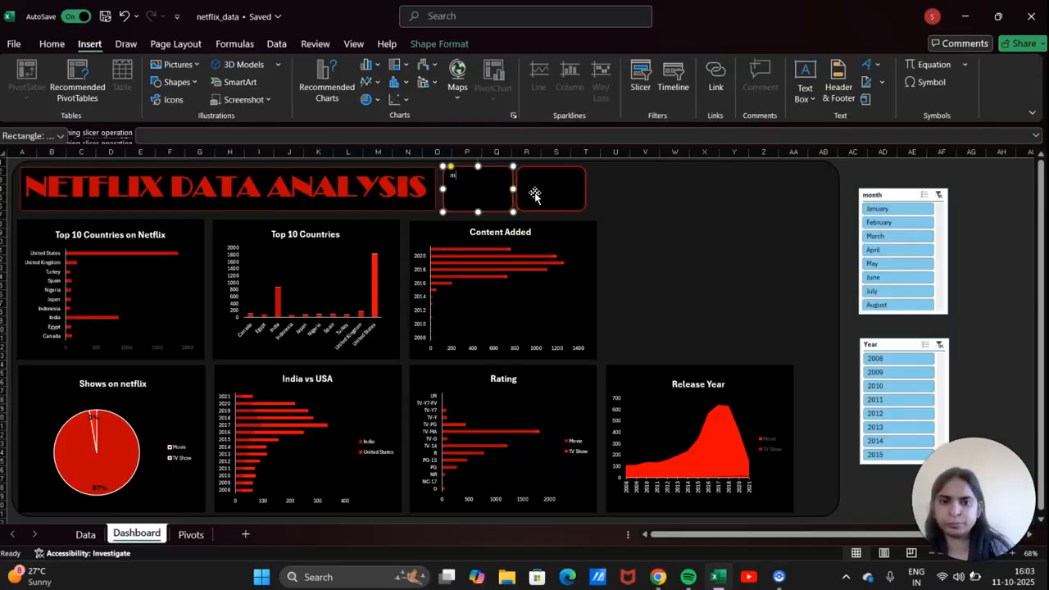
left_click(480, 180)
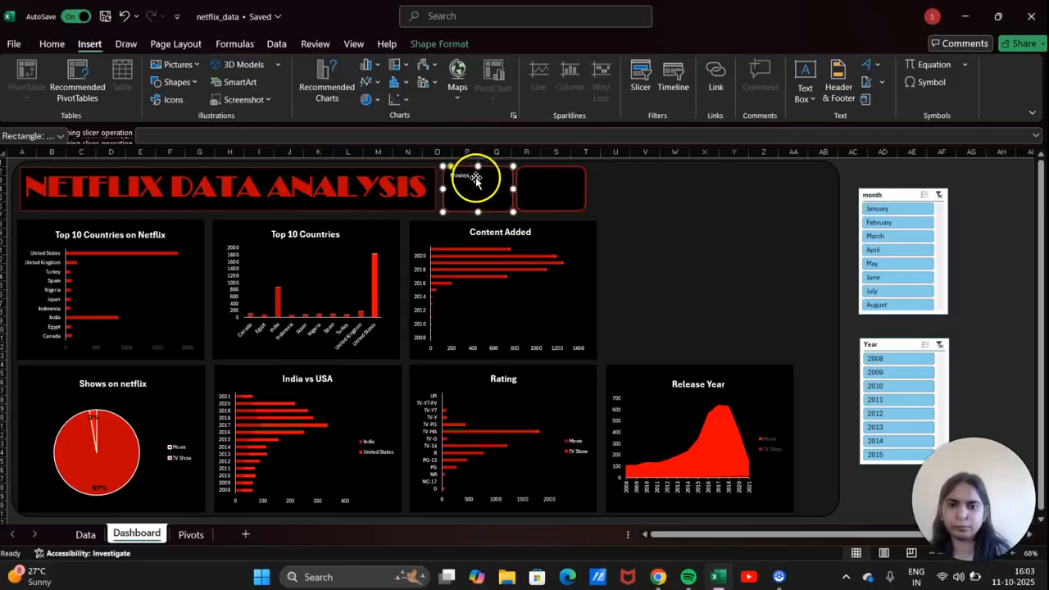
left_click(479, 168)
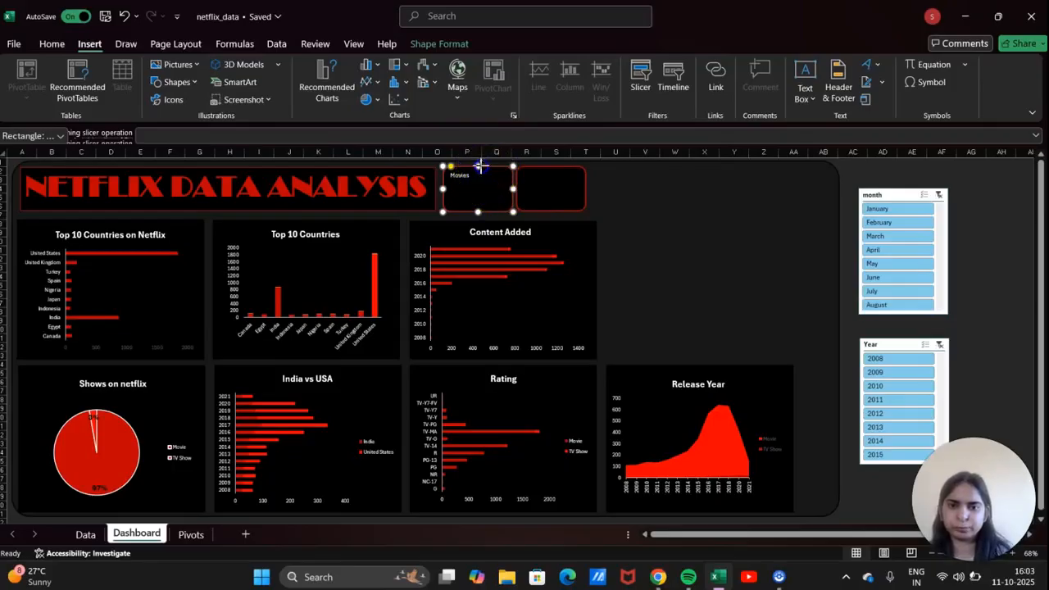
left_click(479, 166)
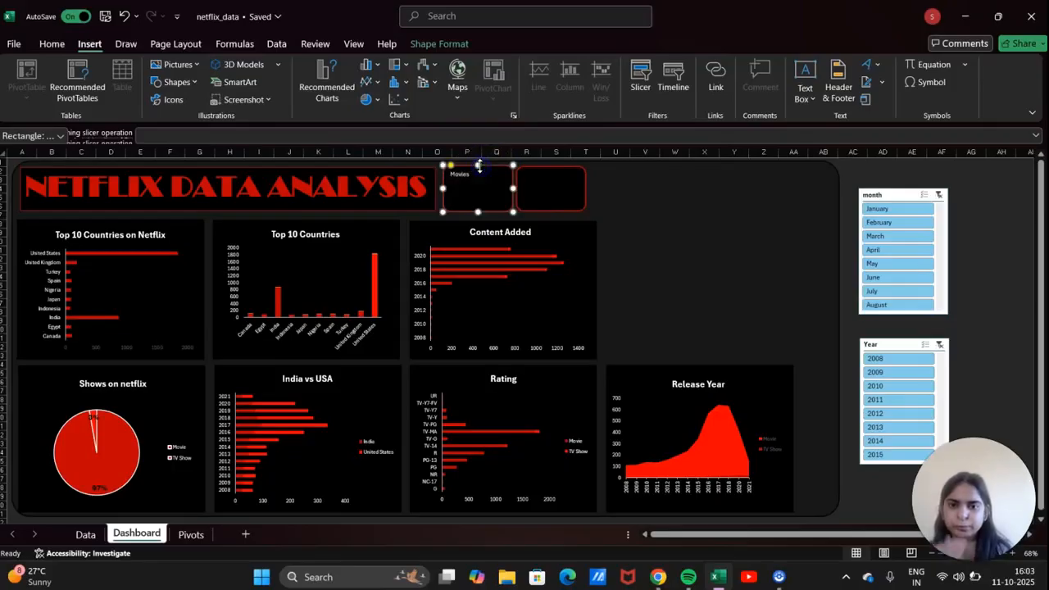
left_click(476, 179)
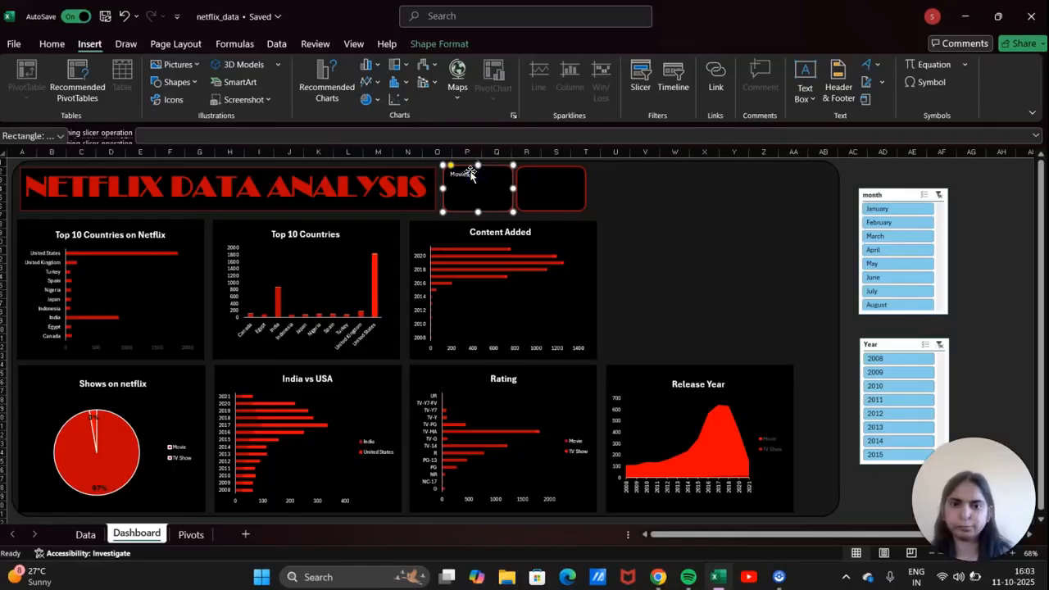
left_click_drag(470, 172, 482, 179)
key("ctrl+z")
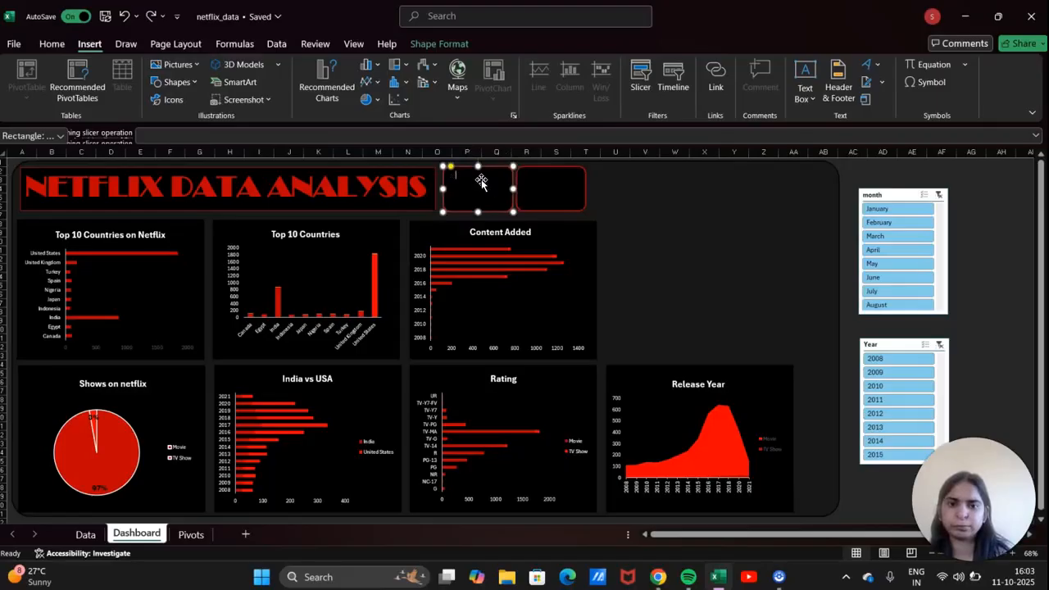
key("ctrl+z")
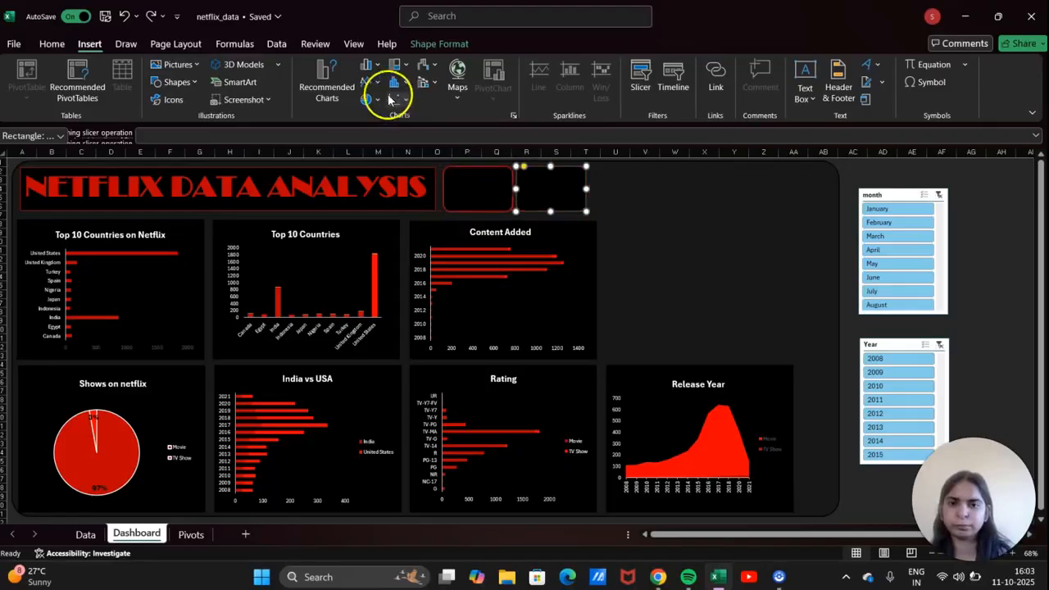
Give the second KPI box a red outline.
left_click(53, 44)
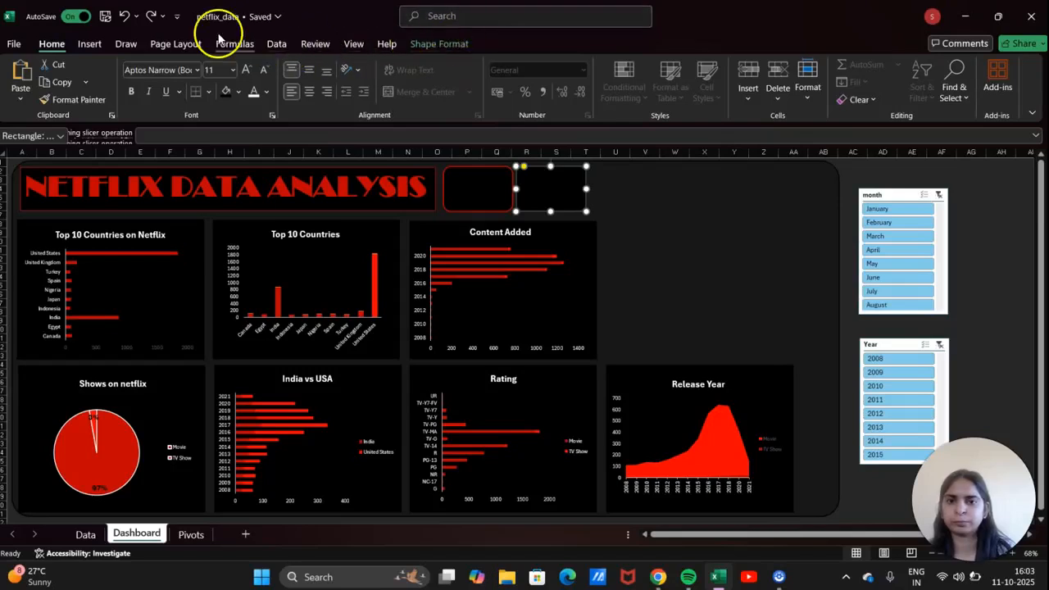
left_click(440, 45)
left_click(360, 82)
left_click(359, 84)
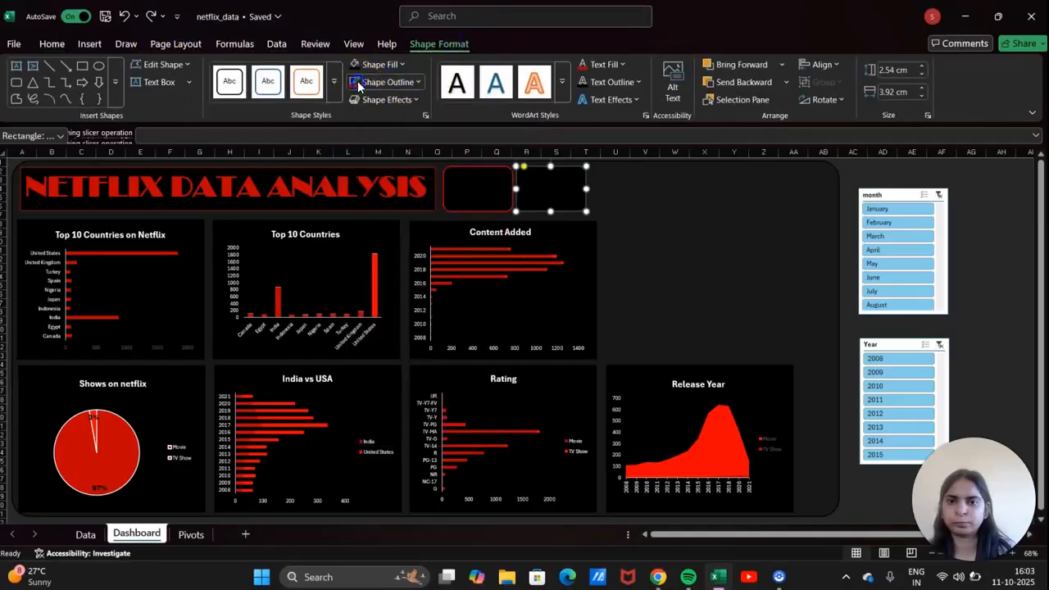
left_click(744, 243)
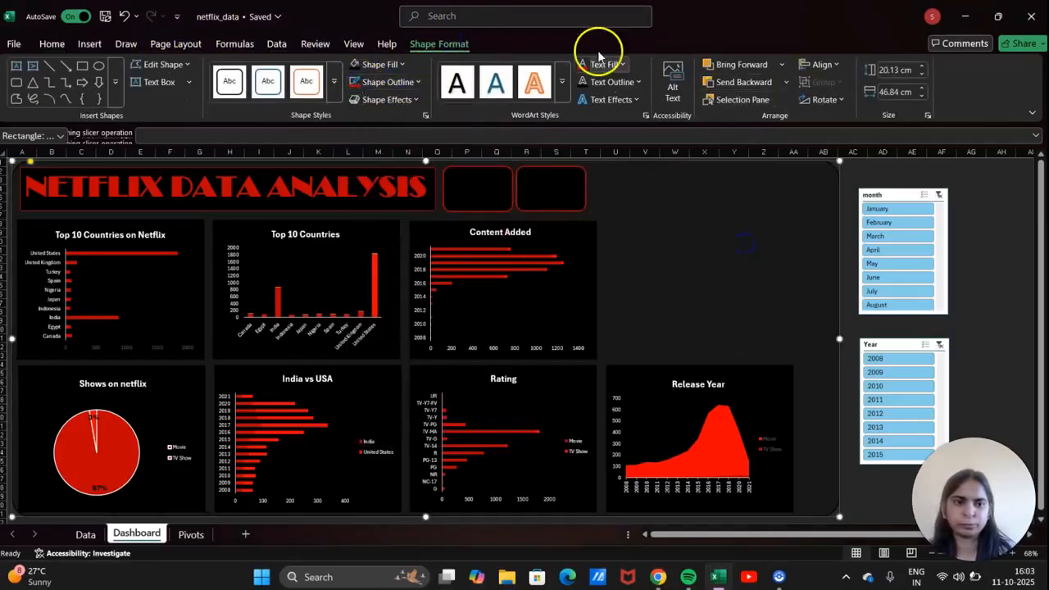
Draw a vertical text box to the right of the dashboard.
left_click(63, 45)
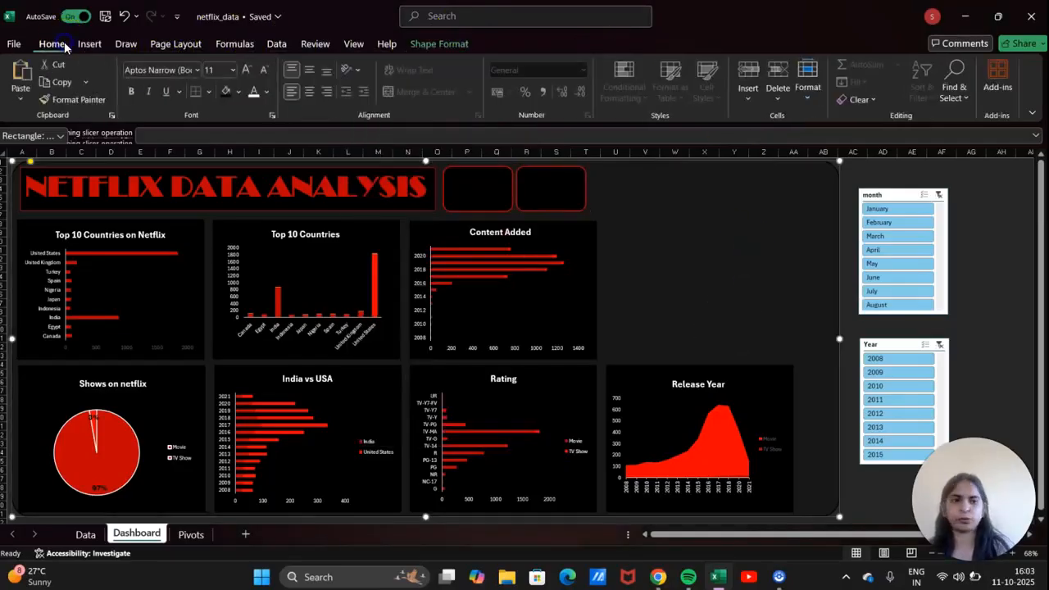
left_click(94, 44)
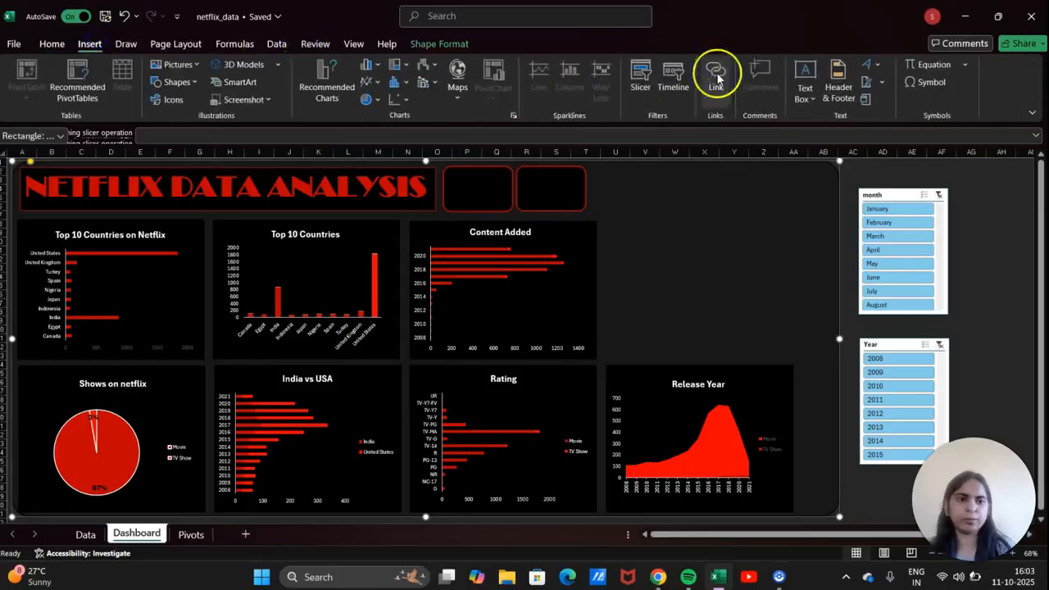
left_click(803, 92)
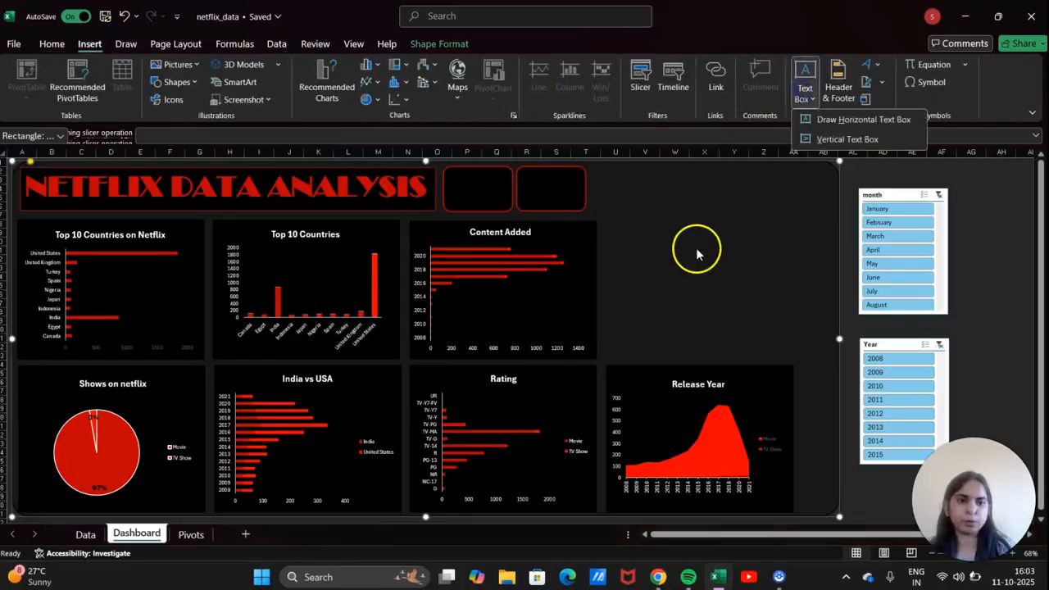
left_click(865, 119)
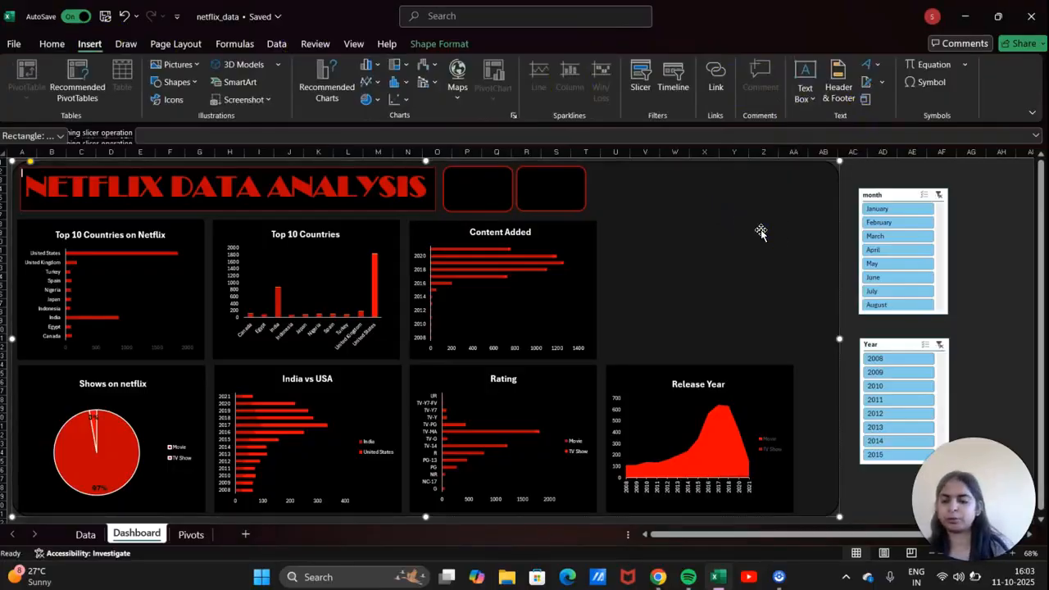
key("Escape")
left_click(803, 92)
left_click(907, 129)
left_click(815, 99)
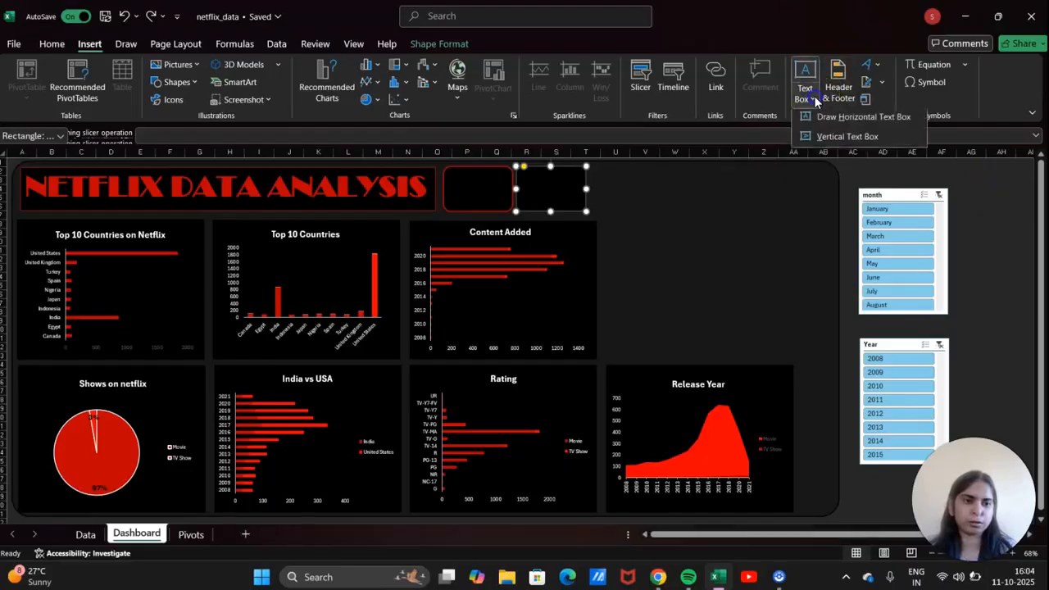
left_click(847, 136)
left_click(1003, 207)
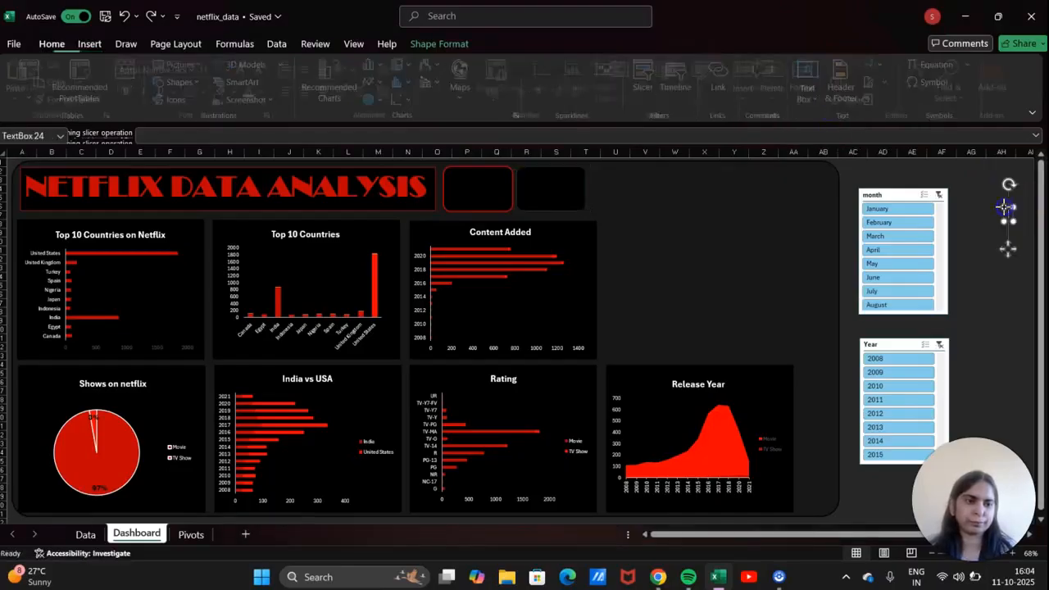
Type 'Movies' in the text box, then duplicate it and place the copy below for the second label.
type("Movi")
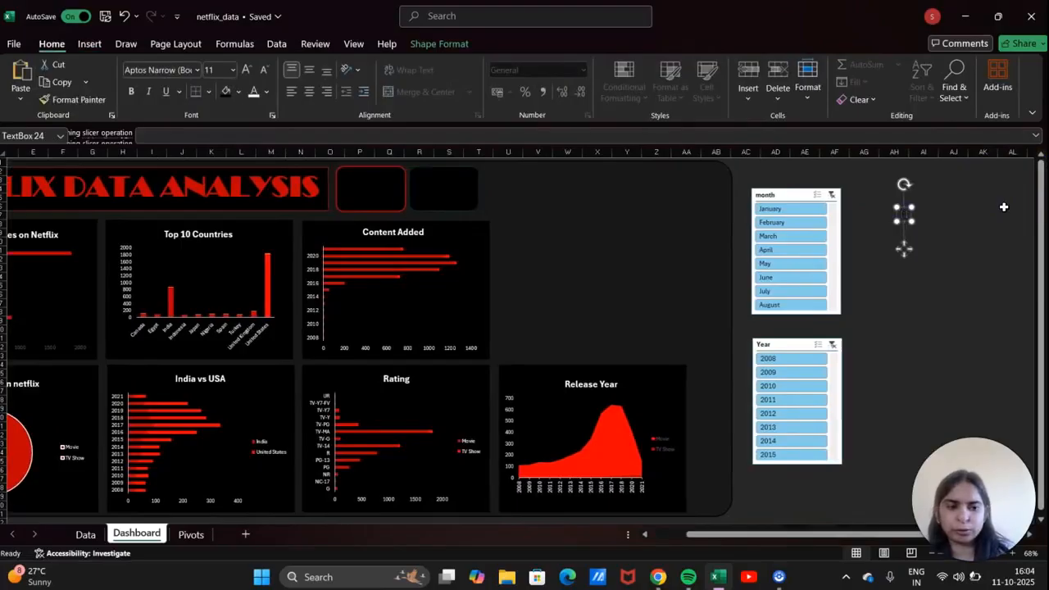
type("es")
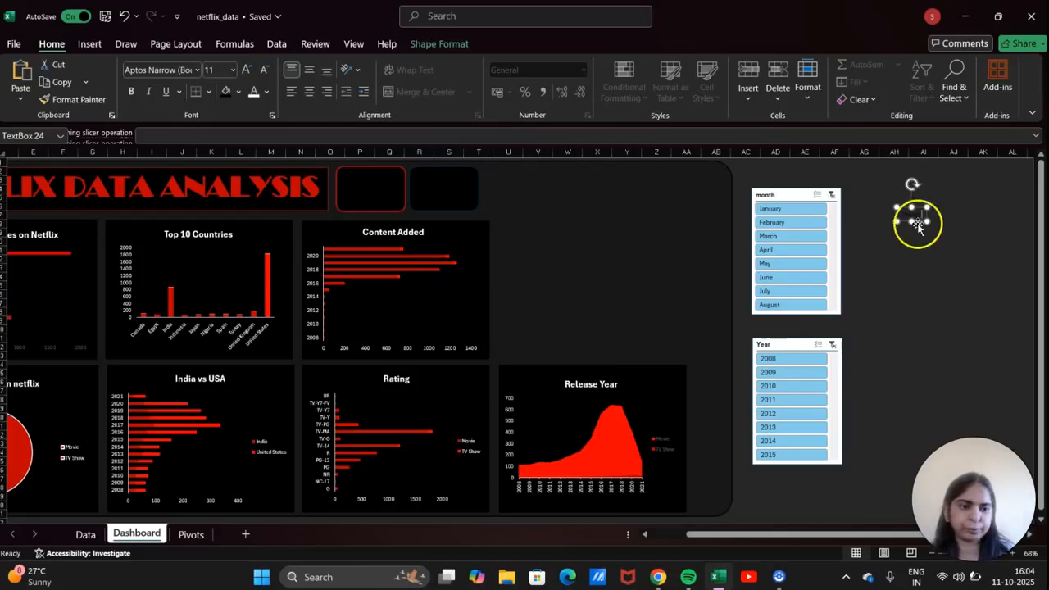
key("ctrl+d")
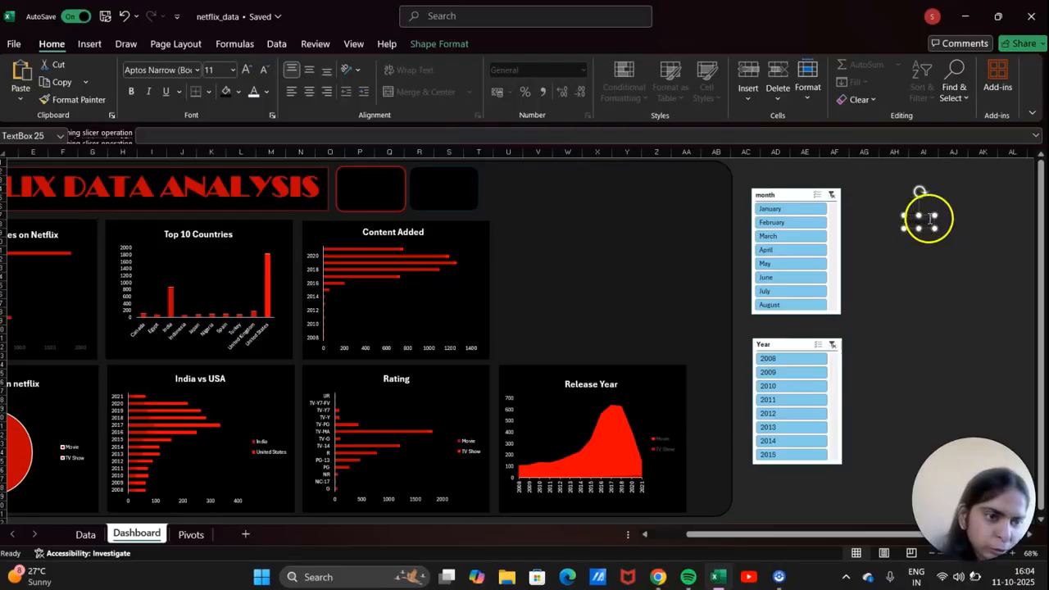
key("BackSpace")
key("BackSpace")
key("BackSpace")
key("BackSpace")
key("BackSpace")
key("BackSpace")
type("nth")
left_click(928, 217)
mouse_move(925, 215)
left_mouse_down()
mouse_move(925, 229)
mouse_move(935, 214)
left_mouse_up()
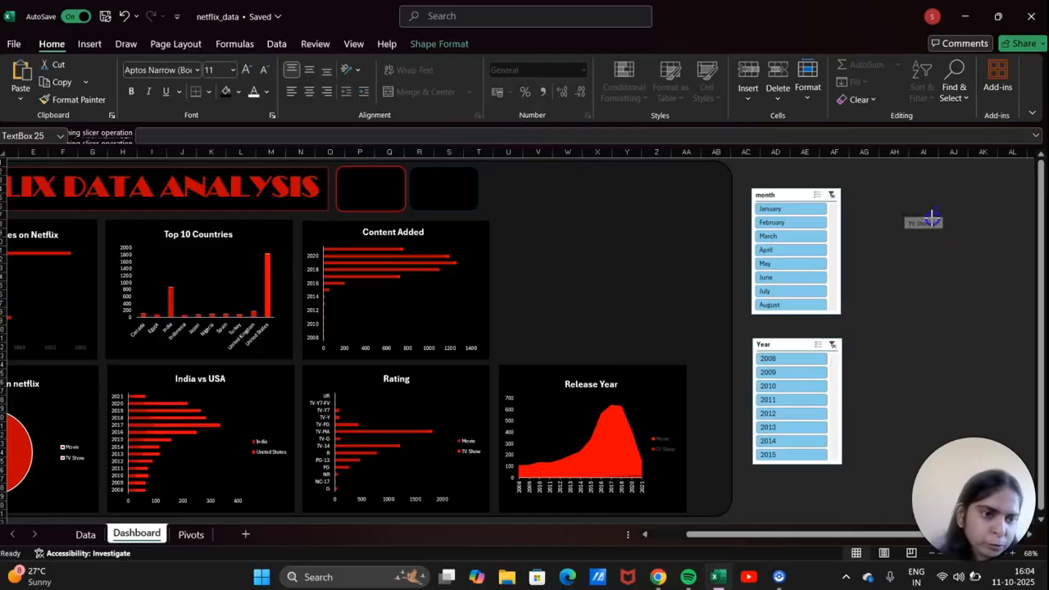
left_click(928, 219)
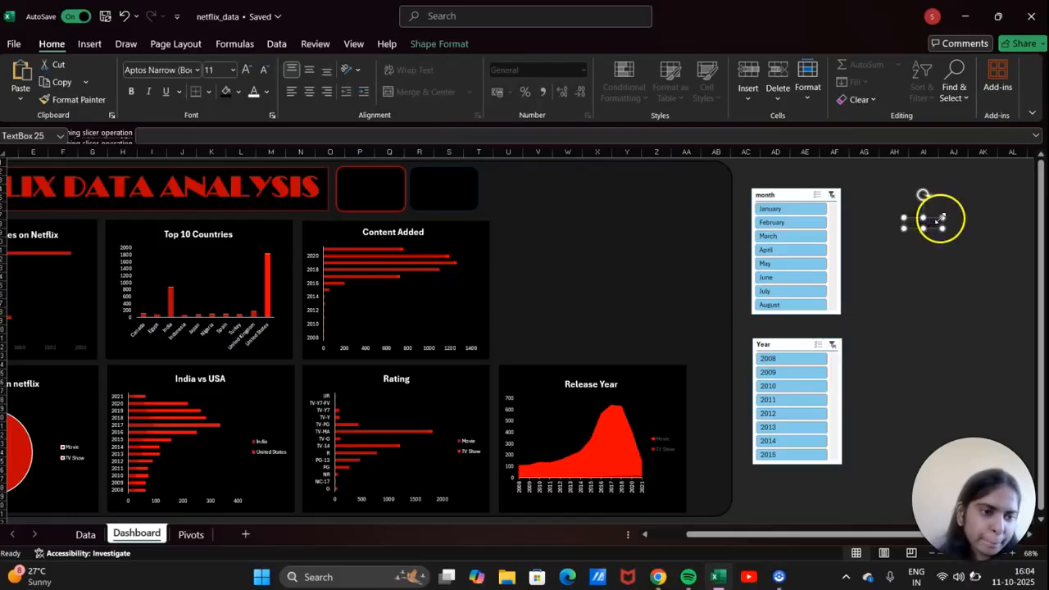
left_click_drag(933, 219, 937, 243)
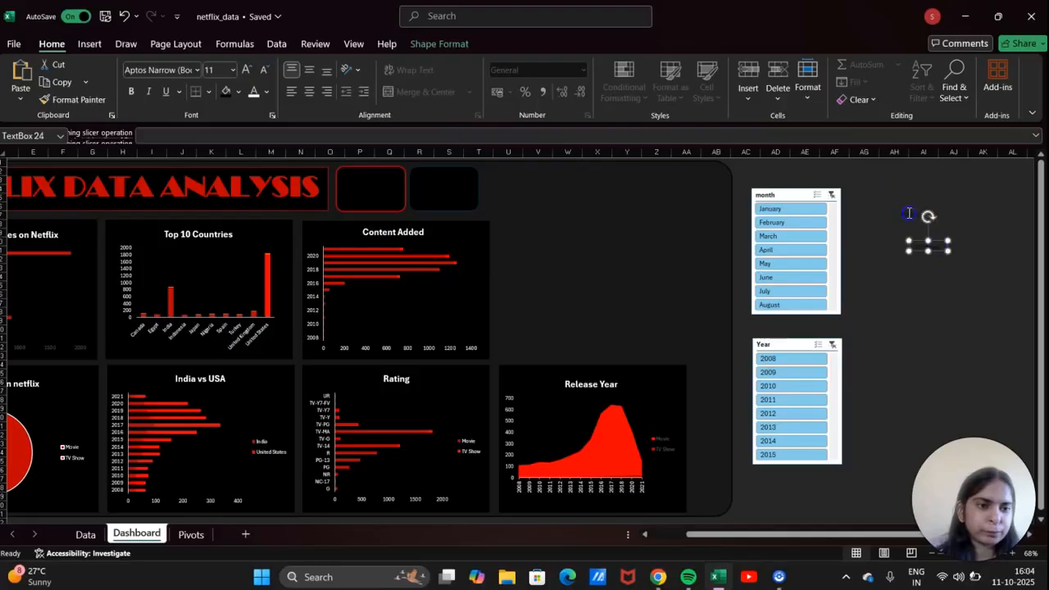
Make the Movies label bold at size 16 and move it into the first KPI card.
double_click(909, 213)
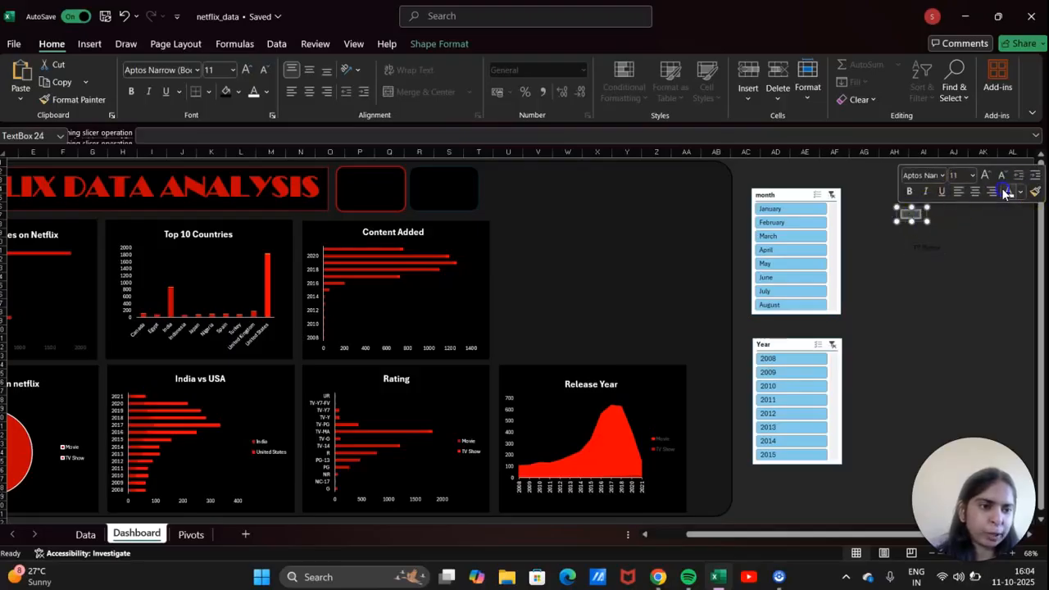
left_click(974, 175)
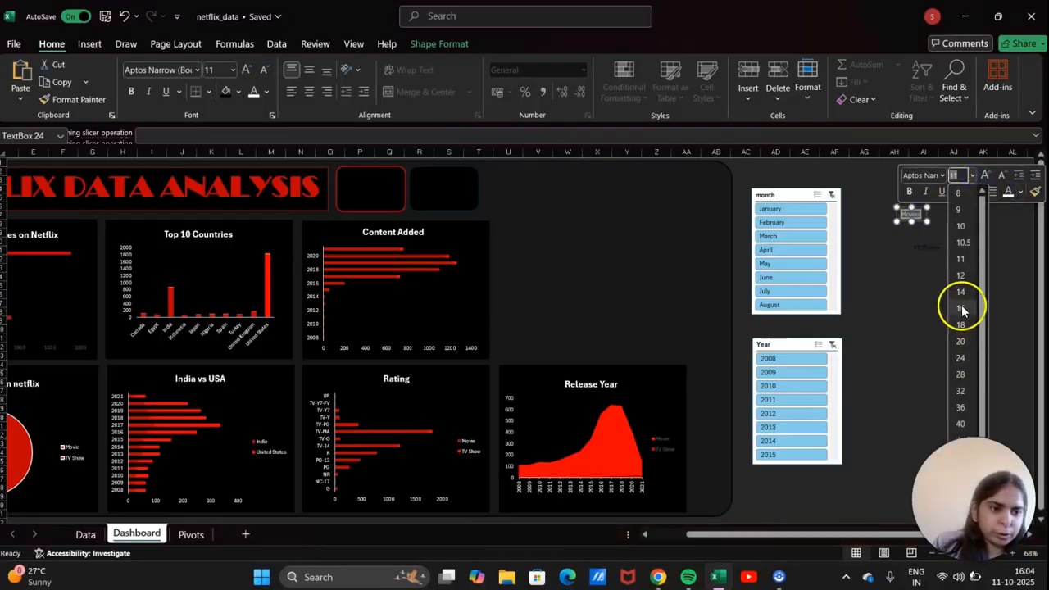
left_click(960, 306)
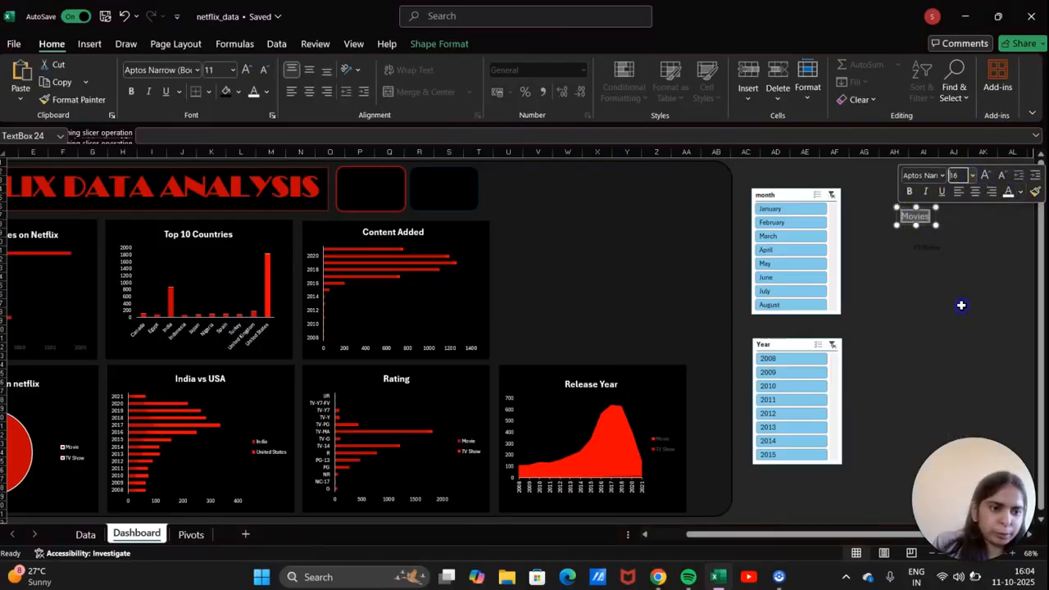
left_click(911, 192)
left_click_drag(928, 207, 865, 213)
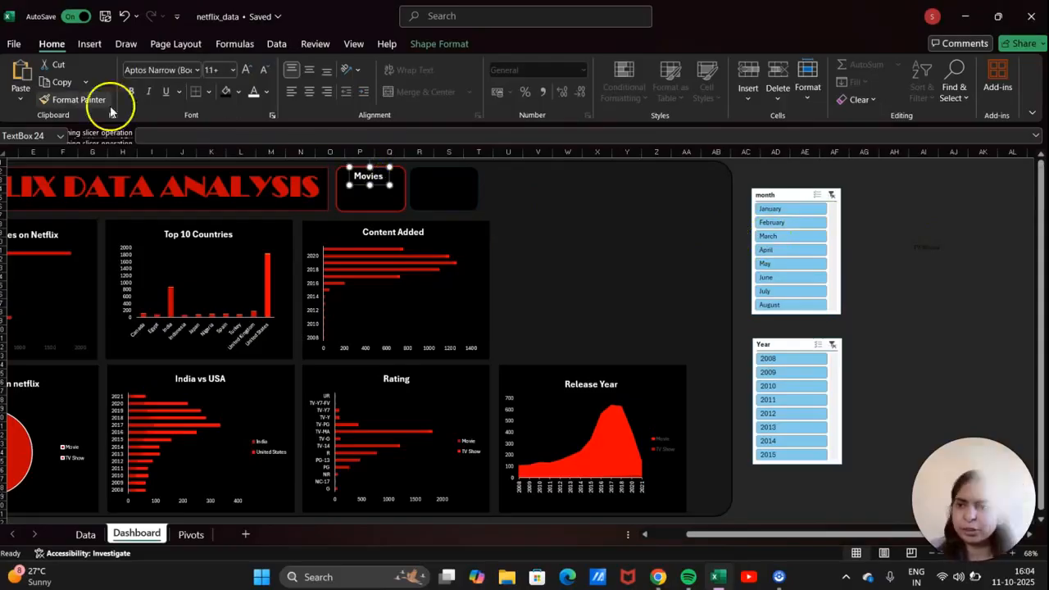
Copy the Movies label formatting onto the TV Showa label and move it into the empty card.
left_click(72, 99)
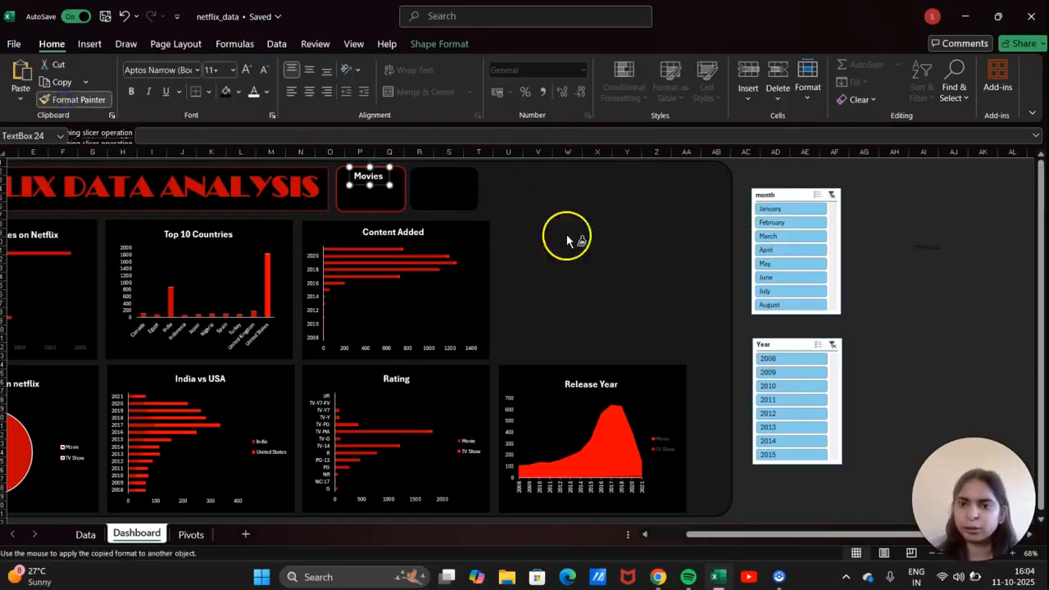
left_click(924, 242)
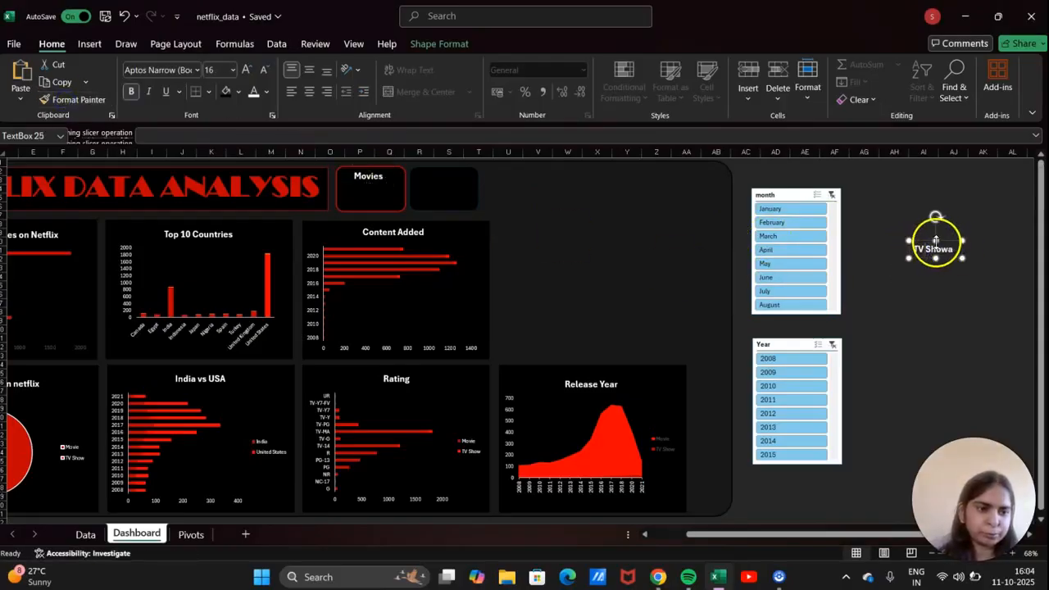
left_click_drag(932, 242, 439, 170)
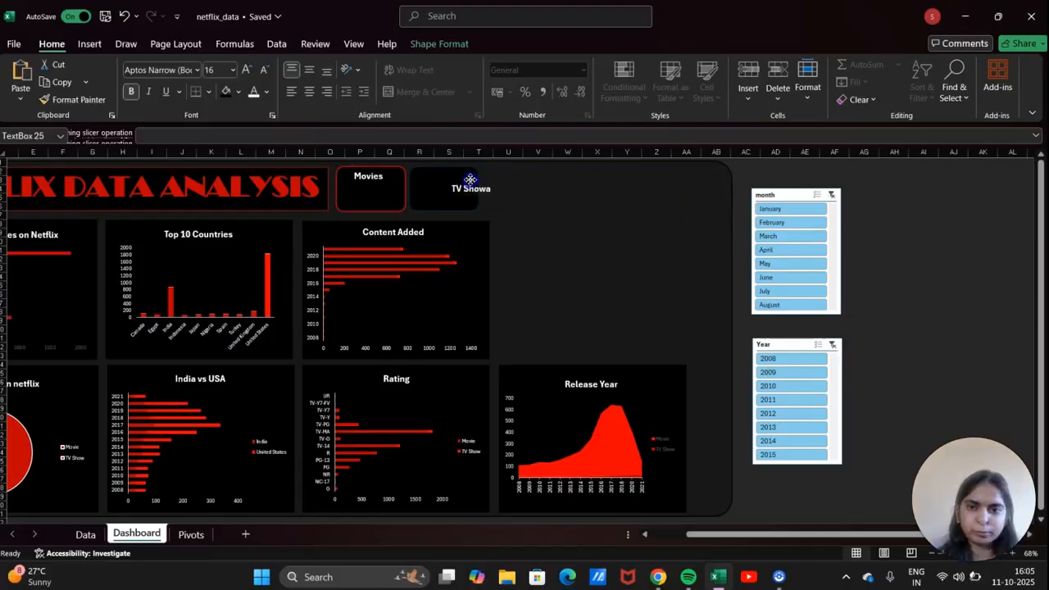
left_click(451, 199)
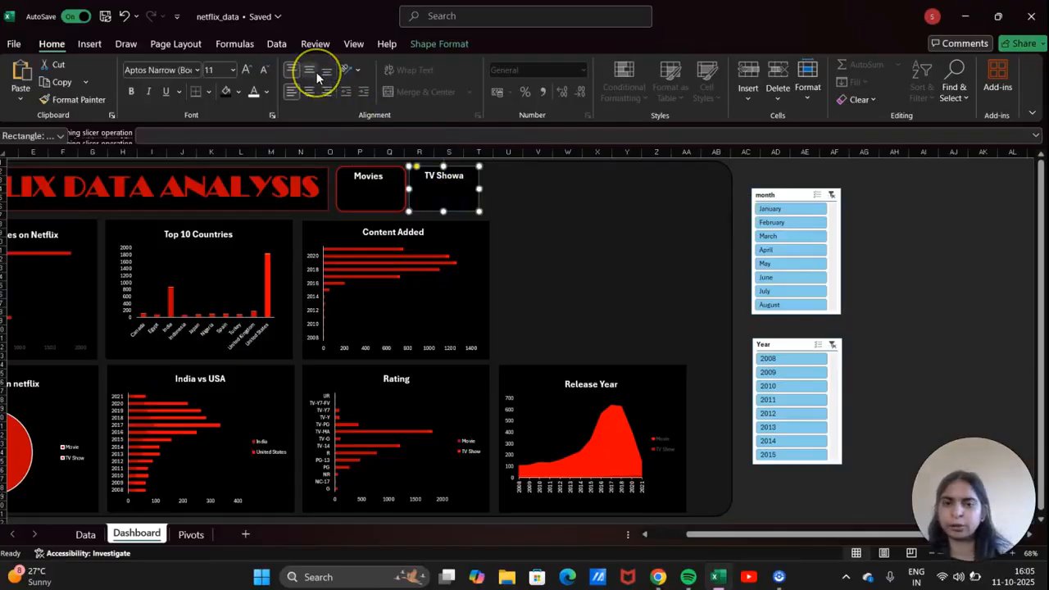
Outline the TV Showa card in dark red from Standard Colors.
left_click(426, 44)
left_click(392, 82)
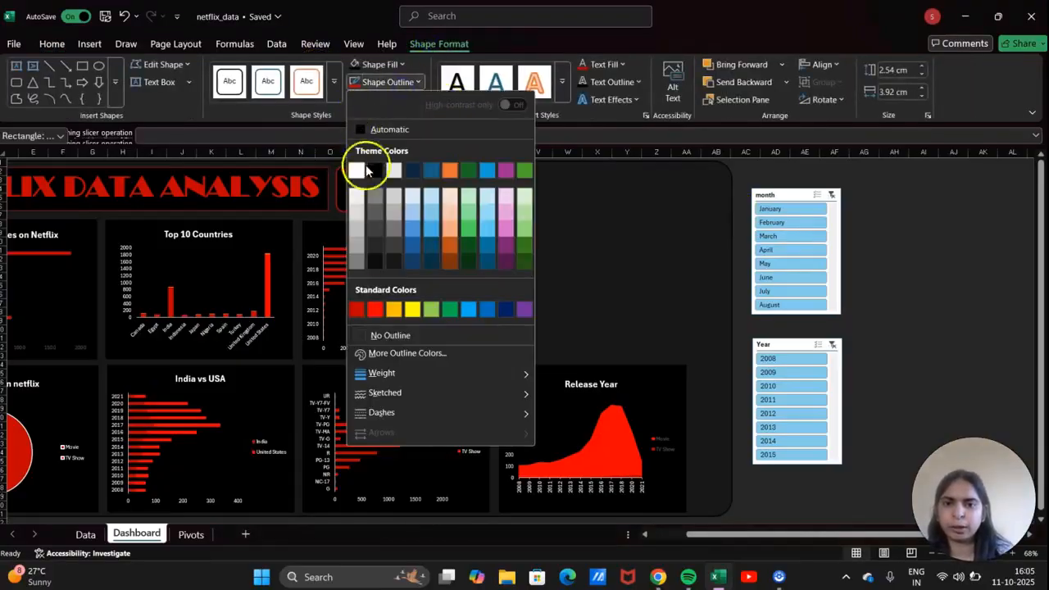
left_click(356, 308)
left_click(532, 275)
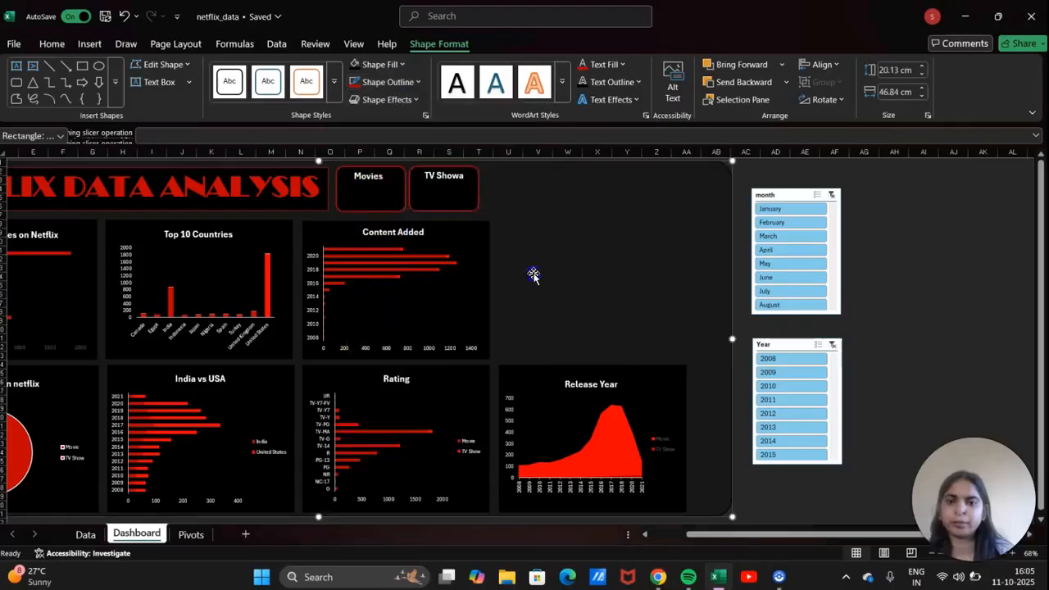
scroll(533, 275, "left", 3)
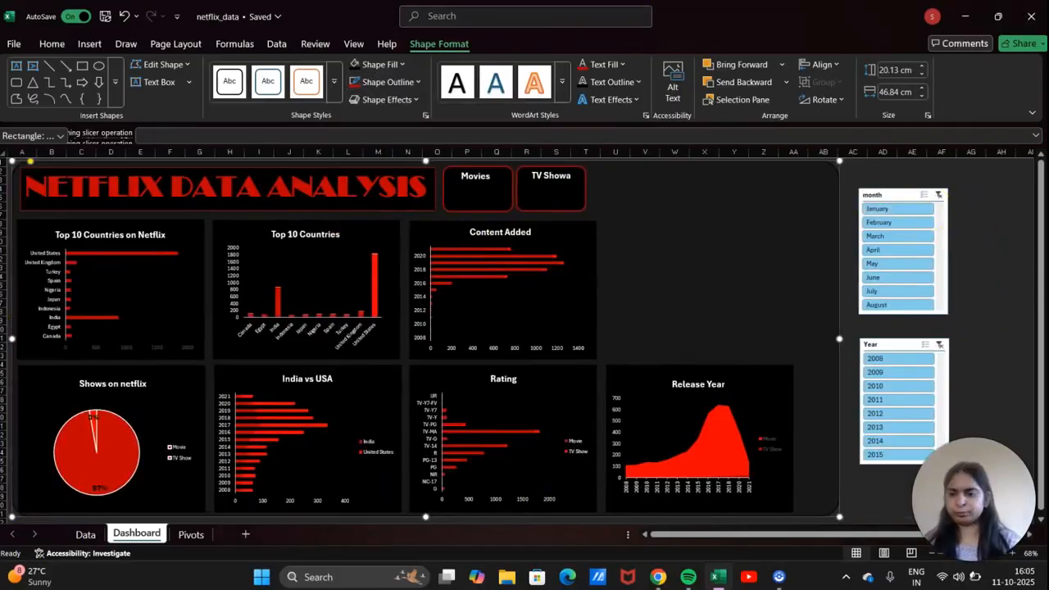
left_click(88, 519)
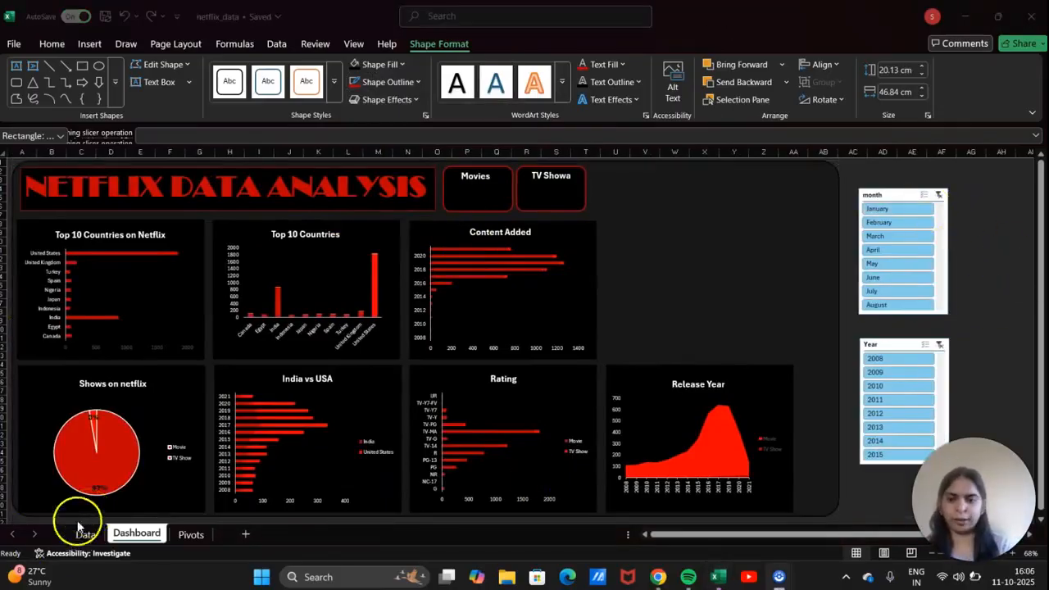
left_click(183, 538)
Select the whole Shows on Netflix pivot table on Pivots, then return to the Dashboard sheet.
left_click(203, 535)
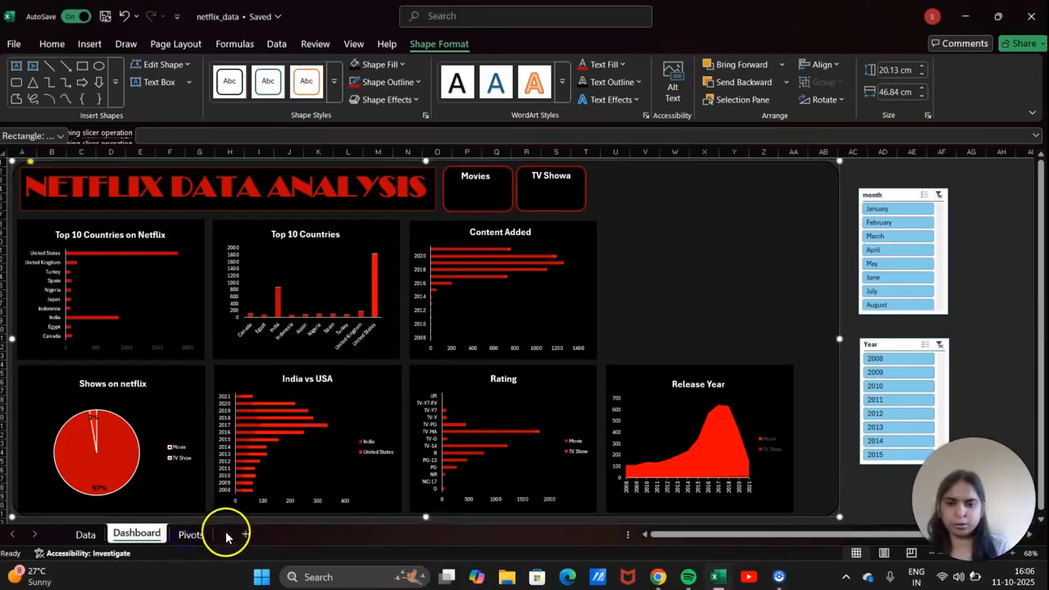
scroll(300, 328, "left", 3)
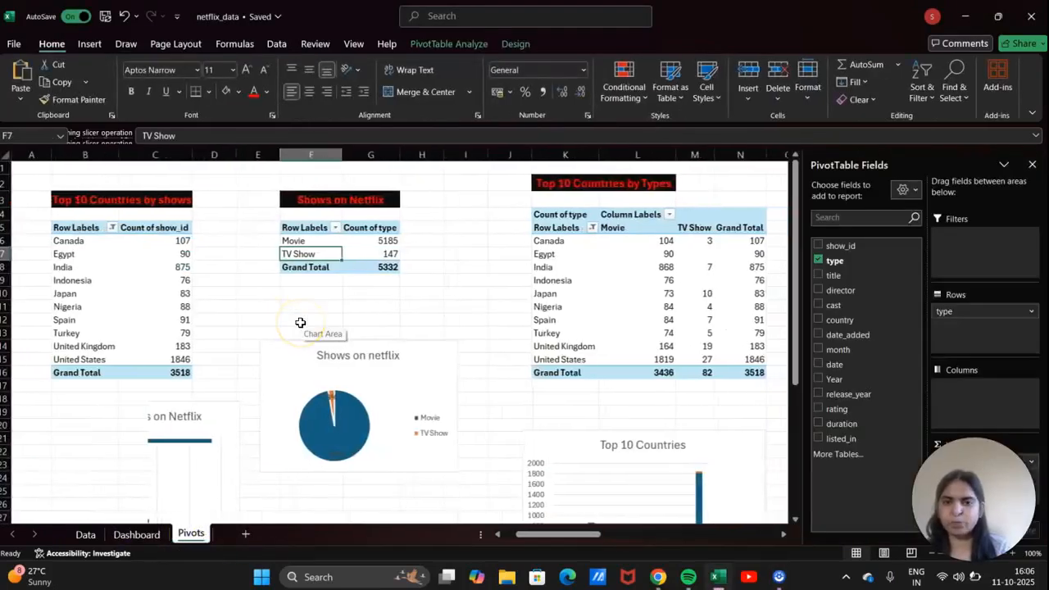
left_click(302, 229)
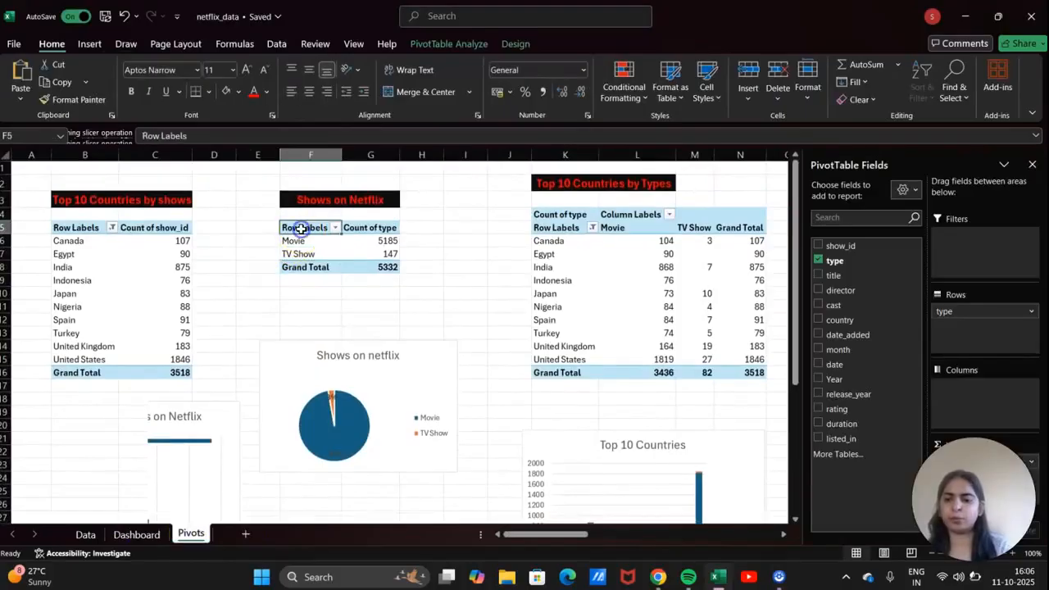
key("ctrl+a")
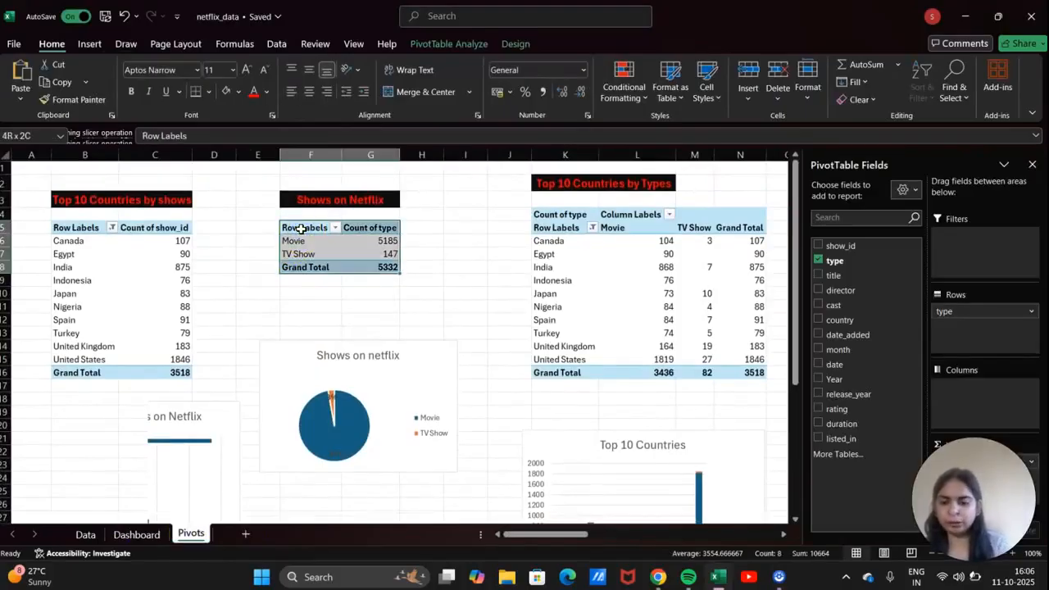
left_click(85, 438)
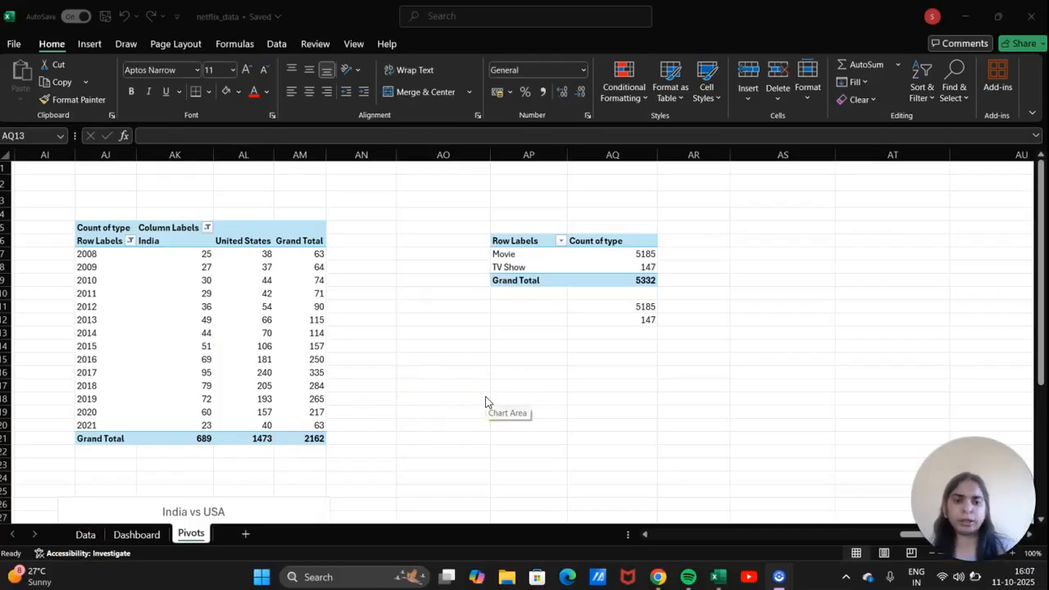
left_click(142, 538)
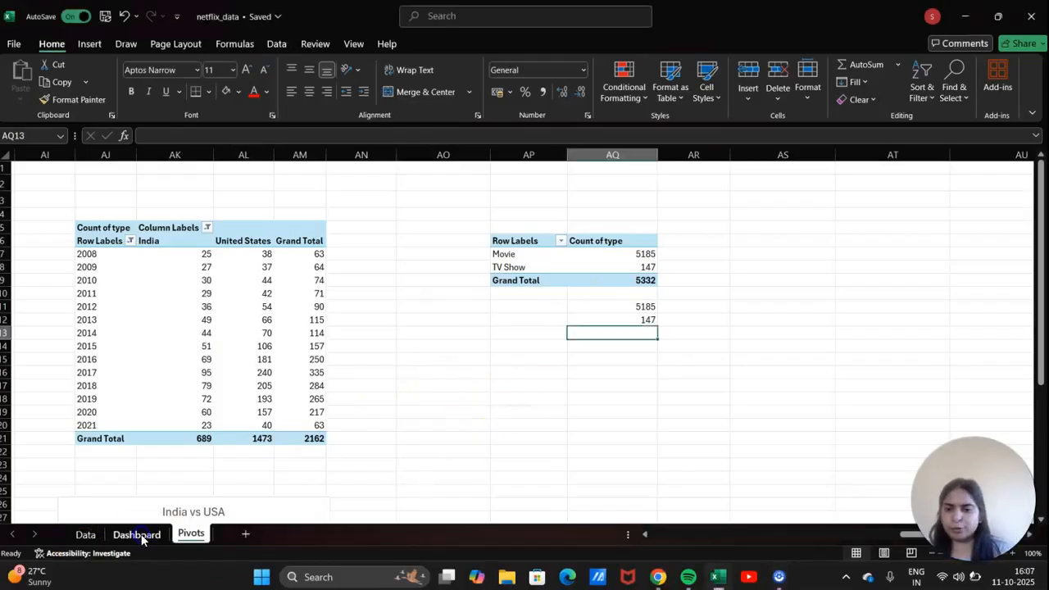
left_click(142, 537)
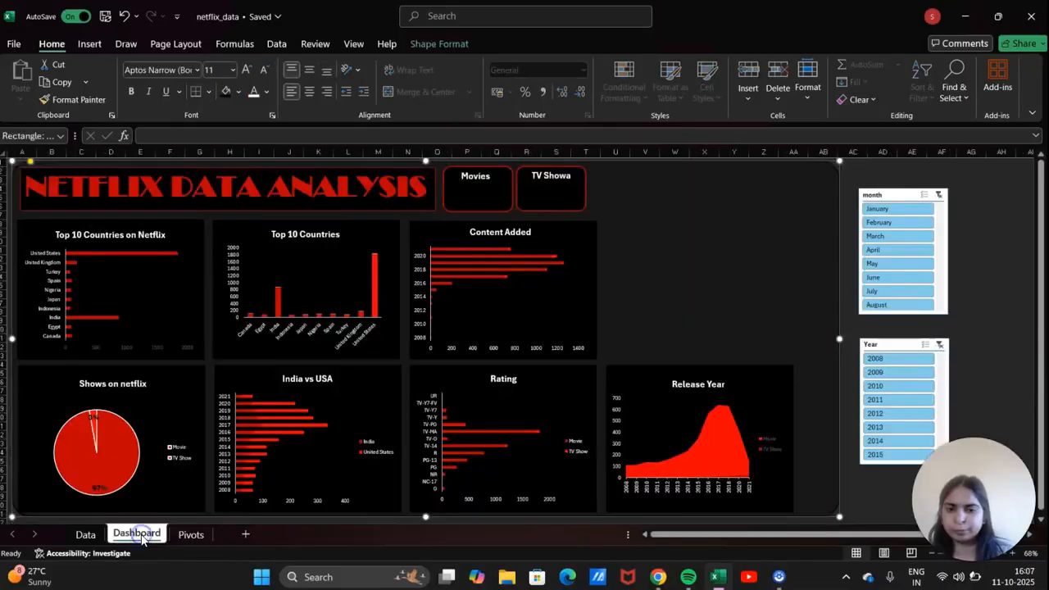
left_click(89, 43)
Insert a text box linked to =Pivots!AQ11 so it shows 5185 on the Dashboard.
left_click(812, 99)
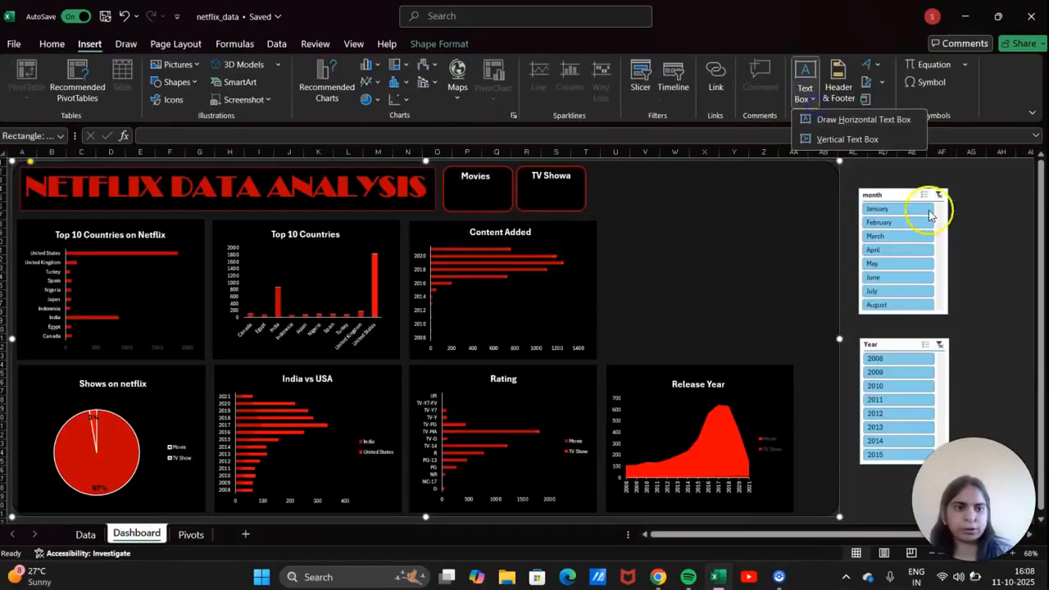
left_click(875, 123)
left_click_drag(965, 191, 984, 222)
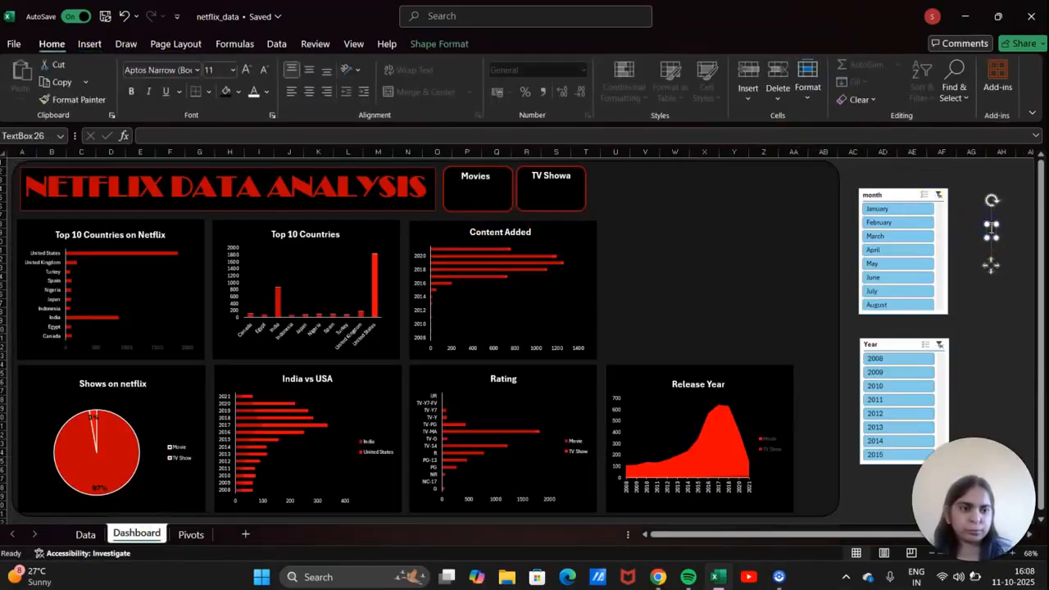
left_click(434, 137)
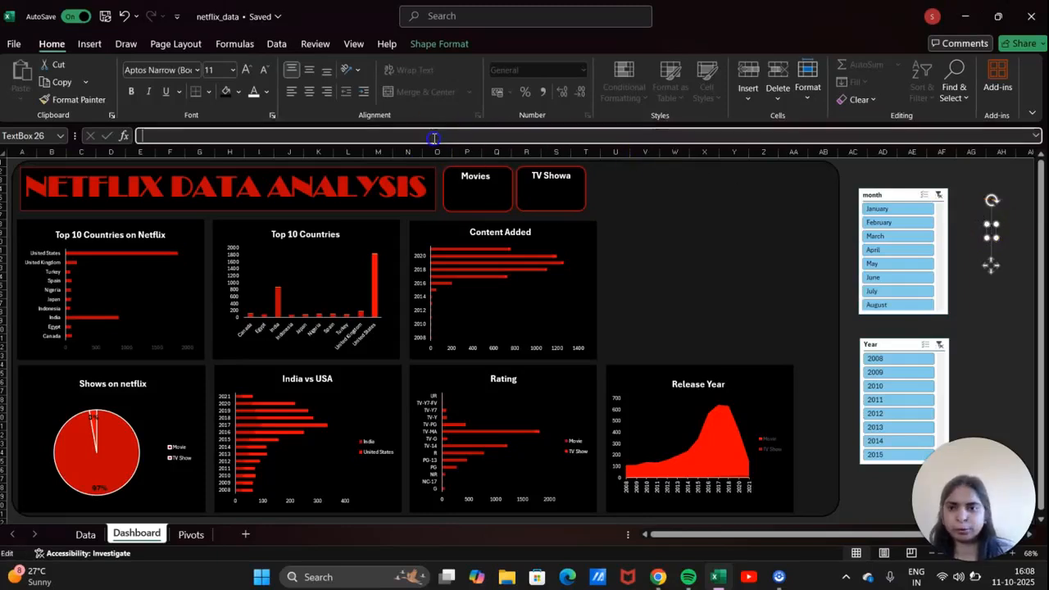
type("=")
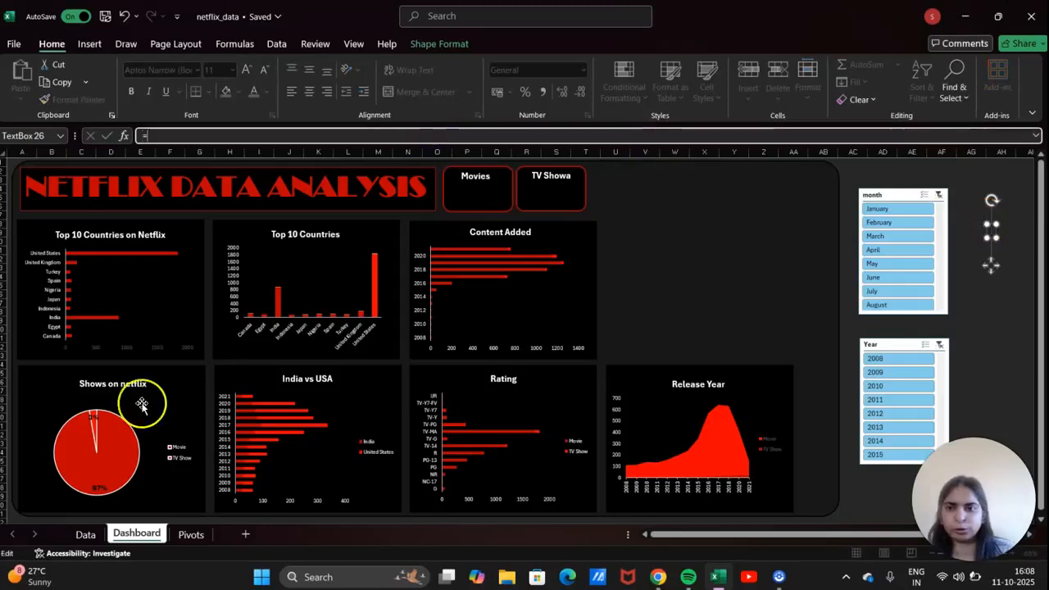
left_click(191, 534)
left_click(687, 306)
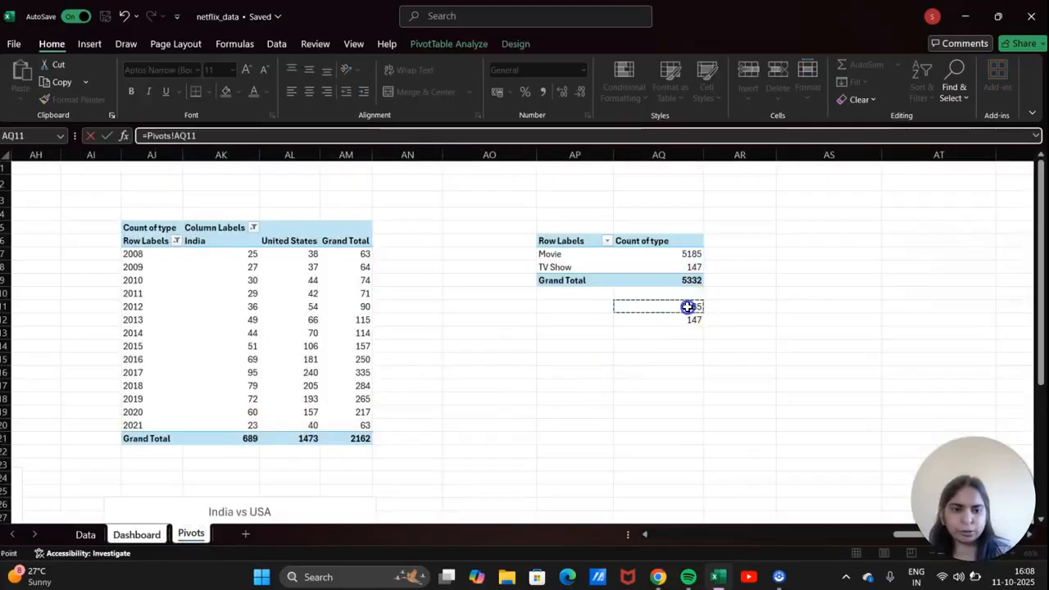
key("Return")
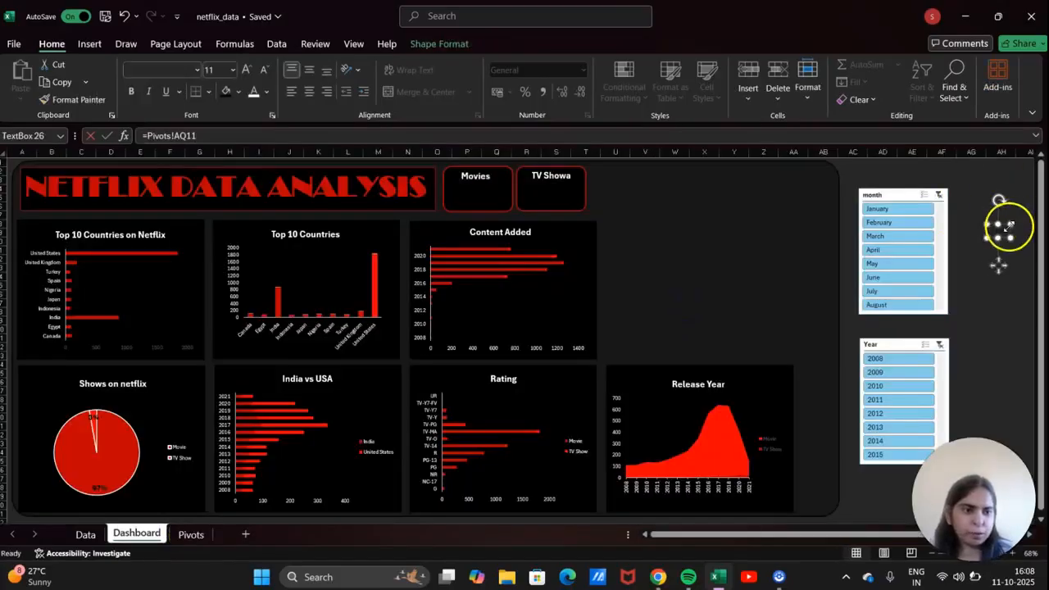
left_click_drag(1004, 223, 684, 214)
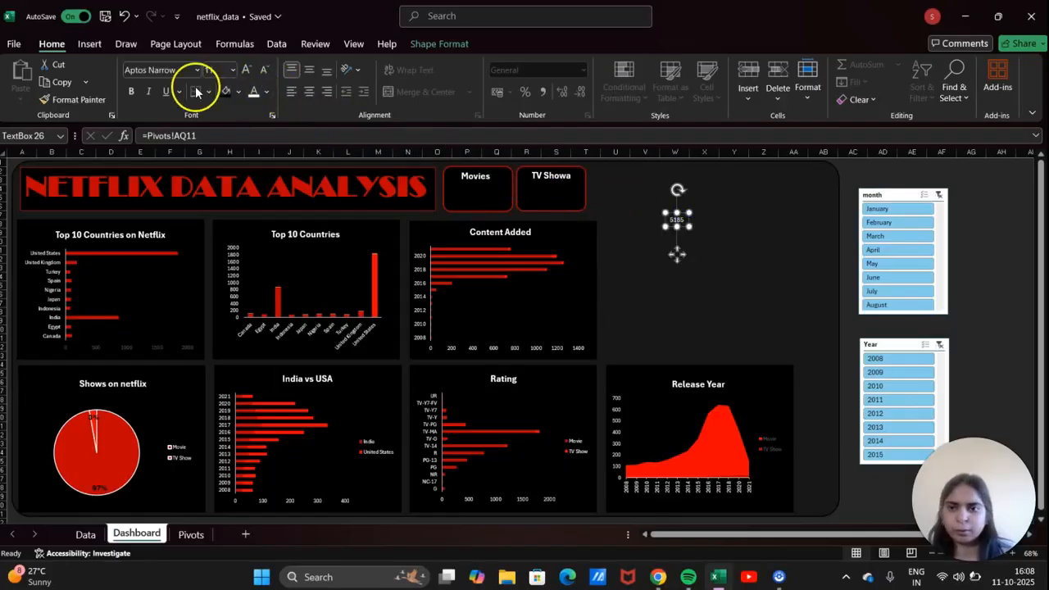
Make the 5185 value red at 24 pt and position it under the Movies label.
left_click(219, 74)
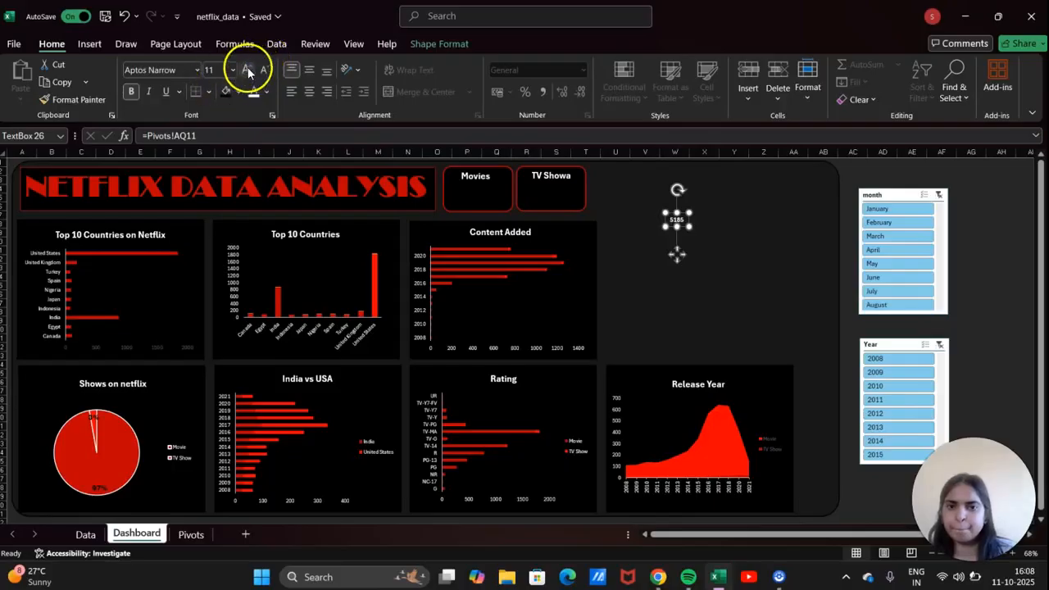
left_click(249, 72)
left_click(249, 72)
left_click(248, 72)
left_click(249, 72)
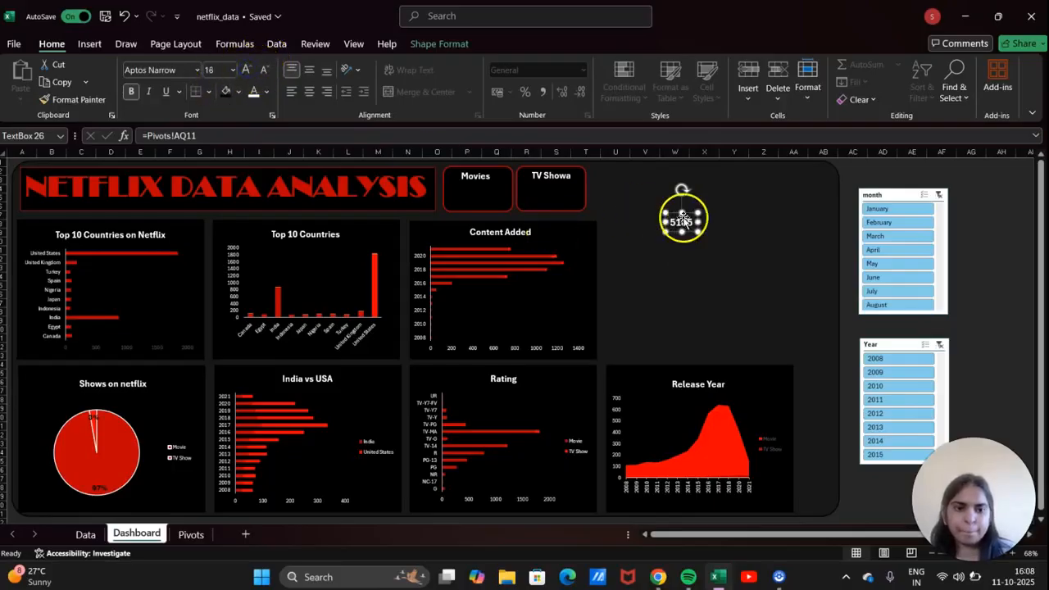
left_click_drag(683, 219, 466, 188)
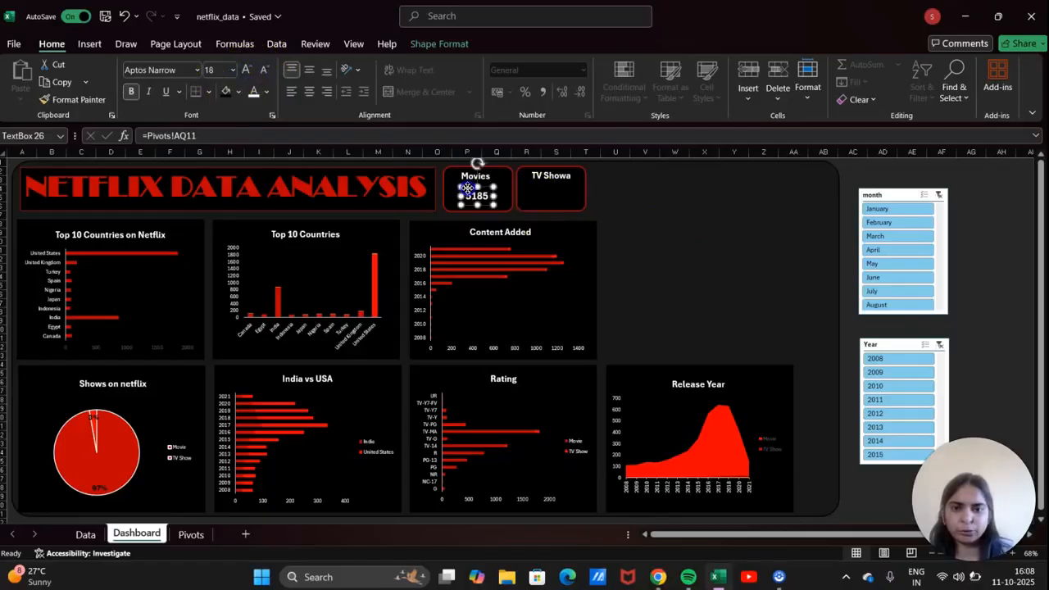
left_click(266, 92)
left_click(256, 316)
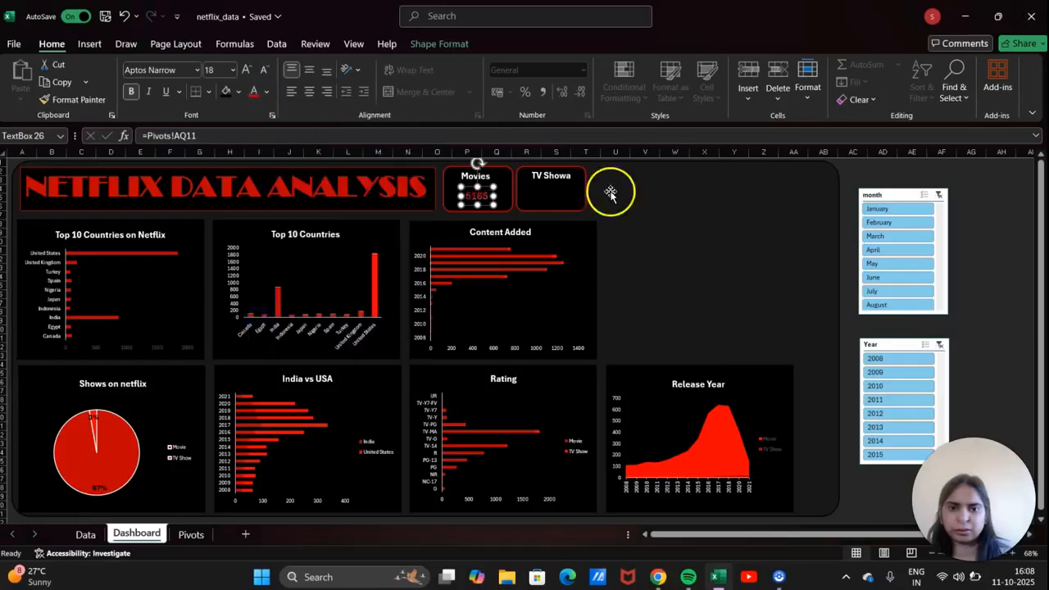
left_click(247, 70)
left_click(248, 70)
left_click(247, 70)
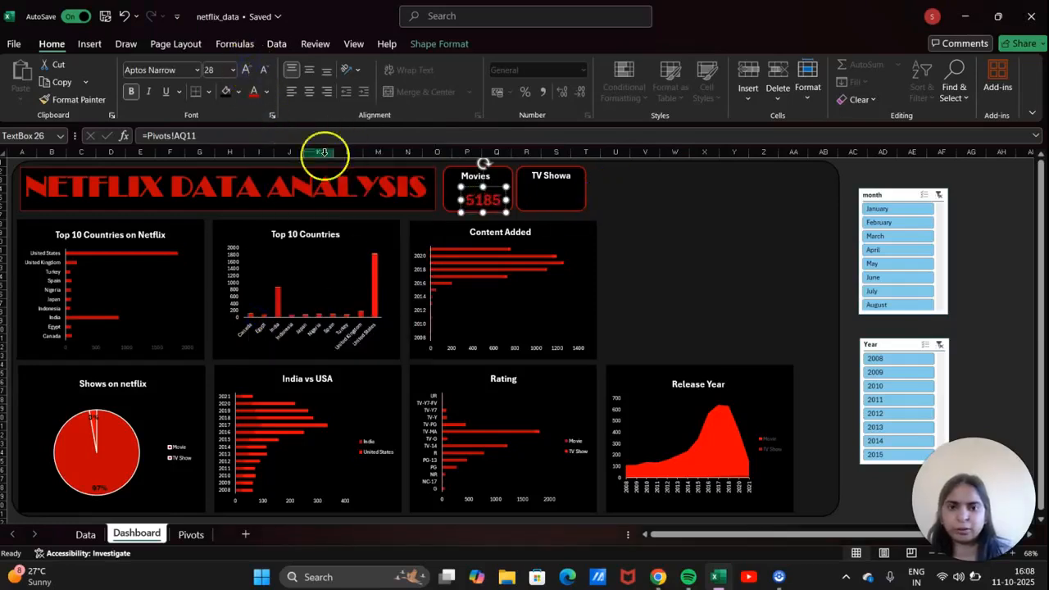
left_click(247, 69)
left_click(247, 70)
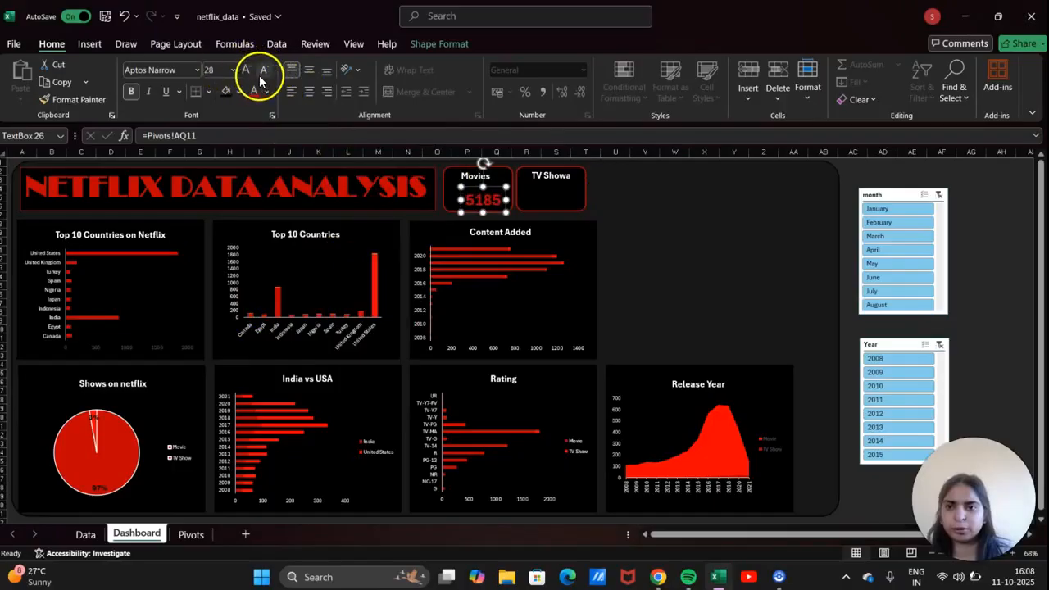
left_click(263, 70)
left_click(263, 70)
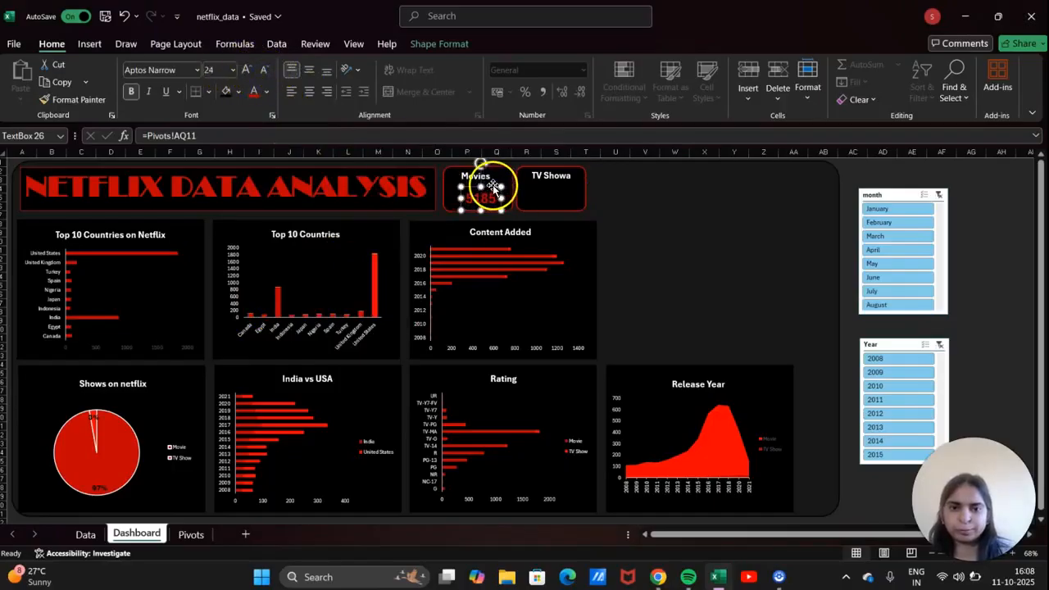
left_click_drag(494, 186, 487, 181)
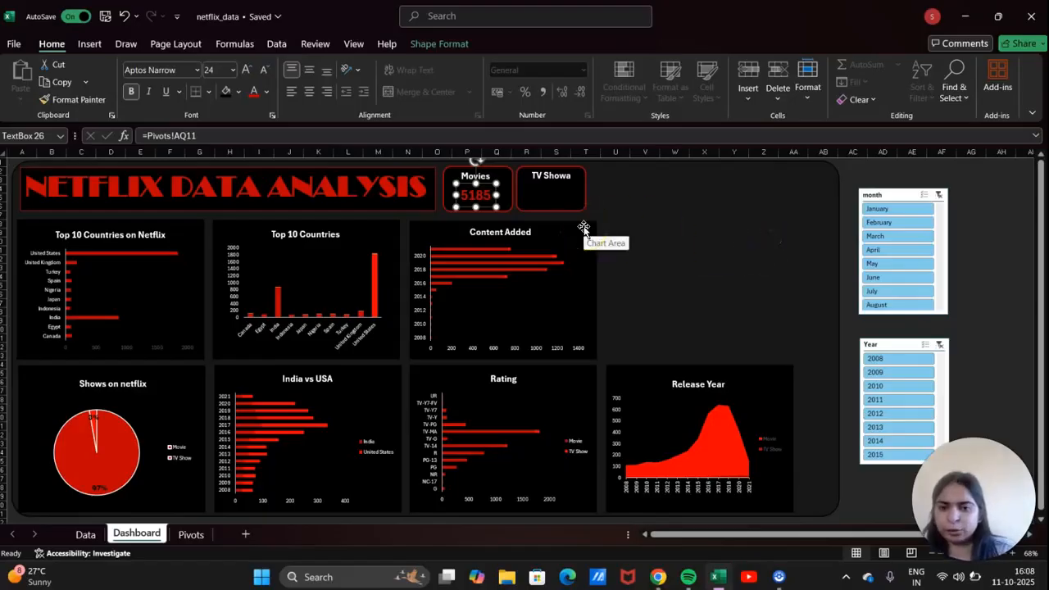
key("ctrl+d")
Move the duplicated value box into the TV Showa card and link it to =Pivots!AQ12 (147).
left_click_drag(495, 199, 555, 180)
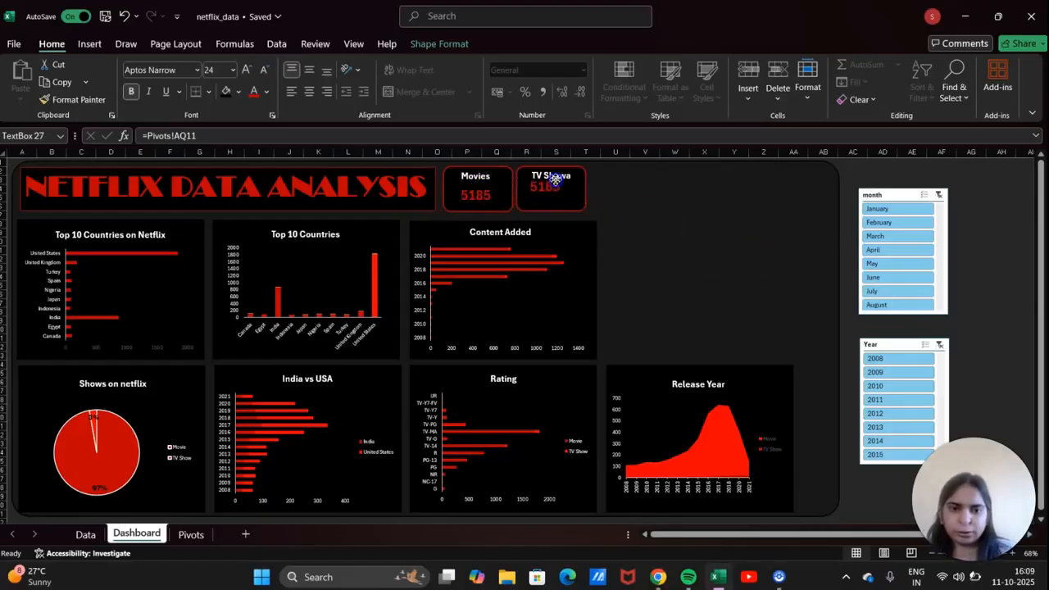
left_click(218, 132)
key("BackSpace")
key("BackSpace")
key("BackSpace")
key("BackSpace")
key("BackSpace")
key("BackSpace")
key("BackSpace")
key("BackSpace")
key("BackSpace")
key("BackSpace")
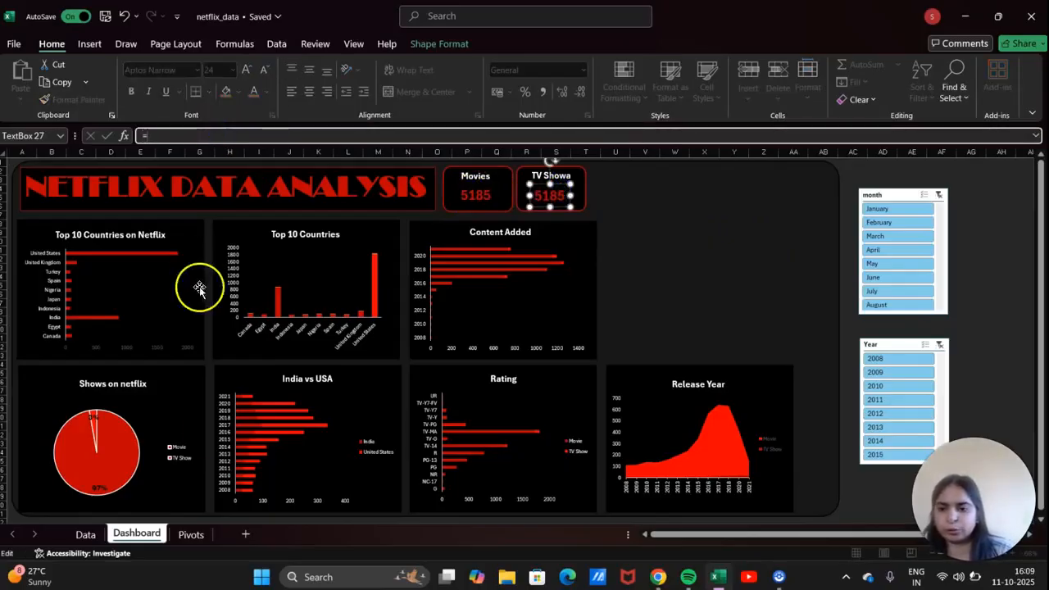
left_click(195, 535)
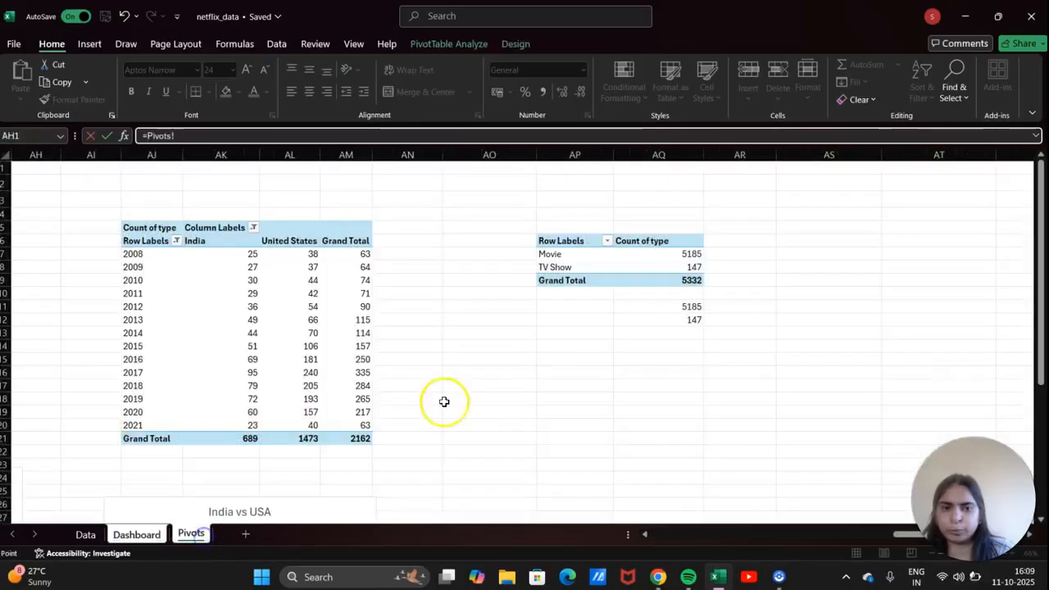
left_click(665, 321)
key("Return")
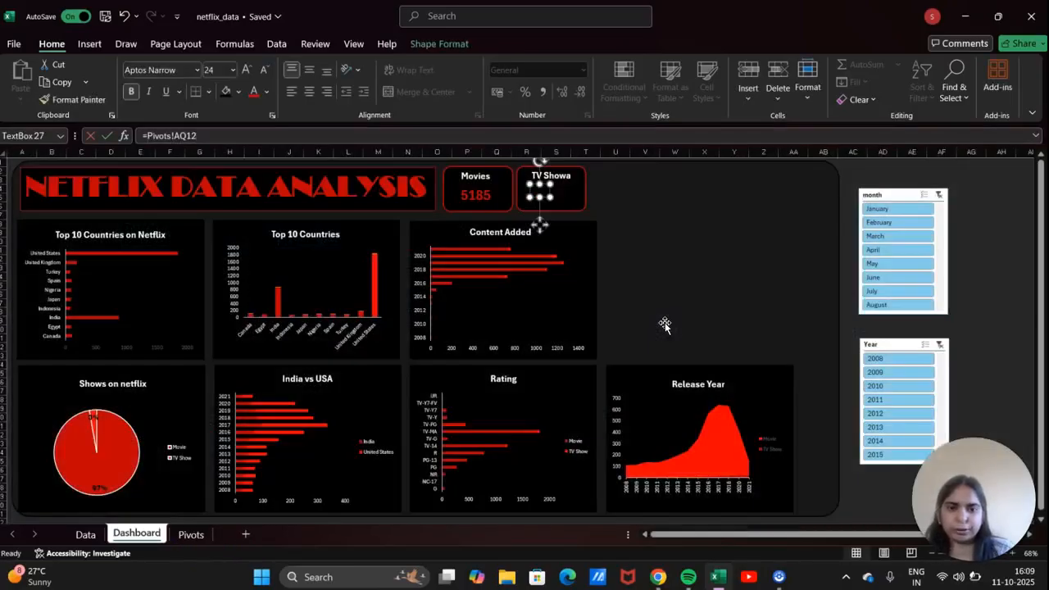
Copy the Movies 5185 formatting onto the 147 value and position it inside its card.
left_click(474, 194)
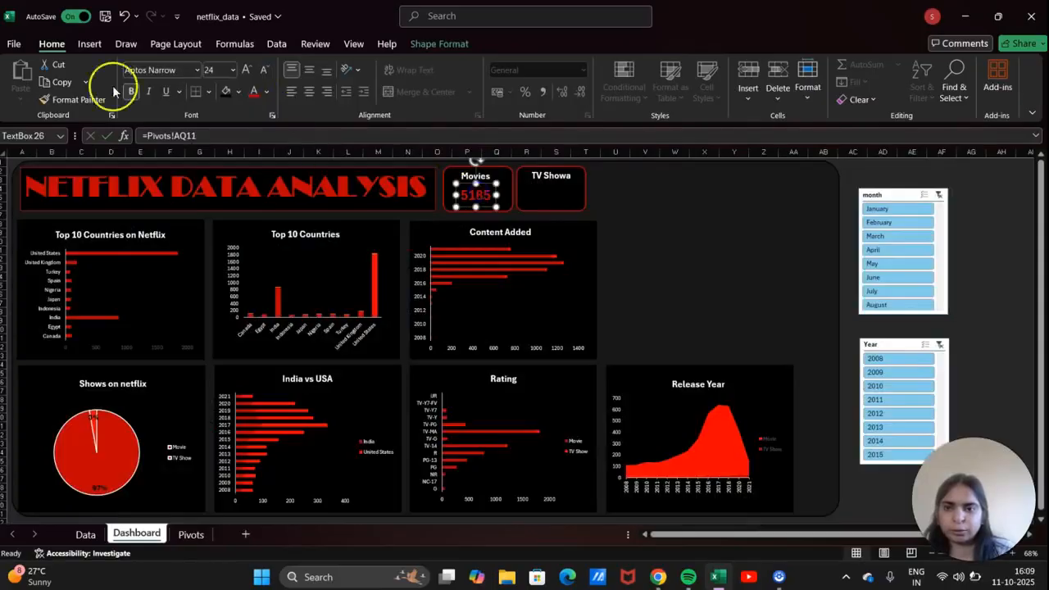
left_click(78, 100)
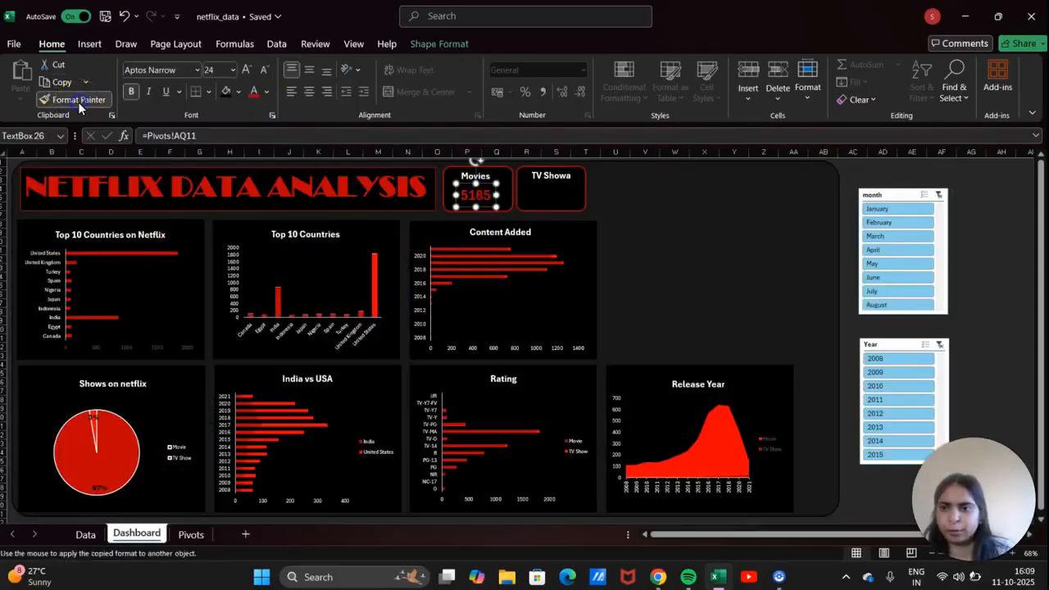
left_click(545, 189)
left_click_drag(555, 188, 564, 185)
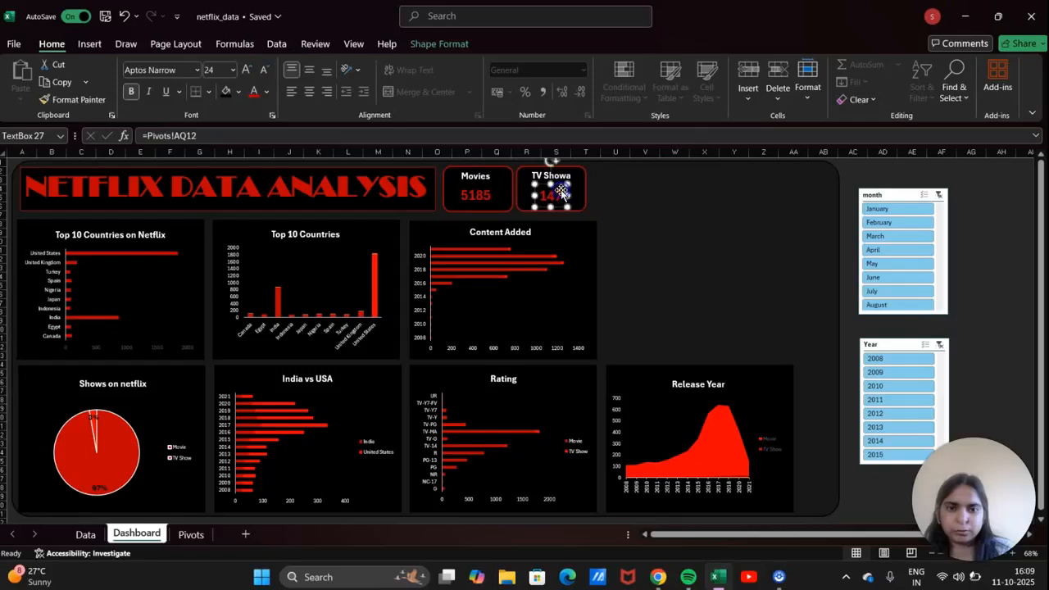
left_click(736, 253)
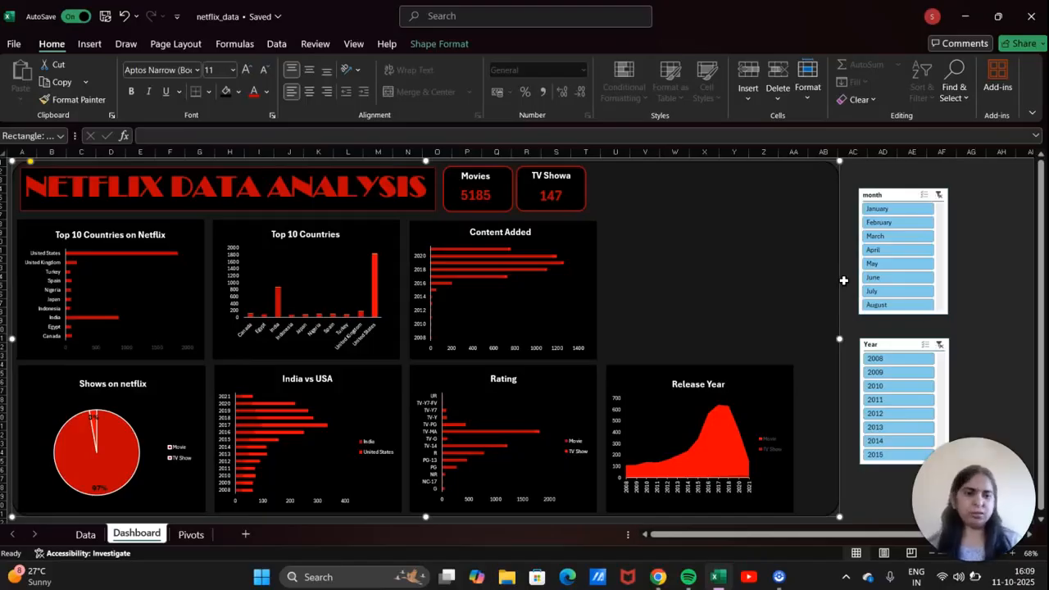
Place the month slicer beside the TV Shows card with 6 columns, wide and short, caption removed.
left_click_drag(900, 193, 645, 168)
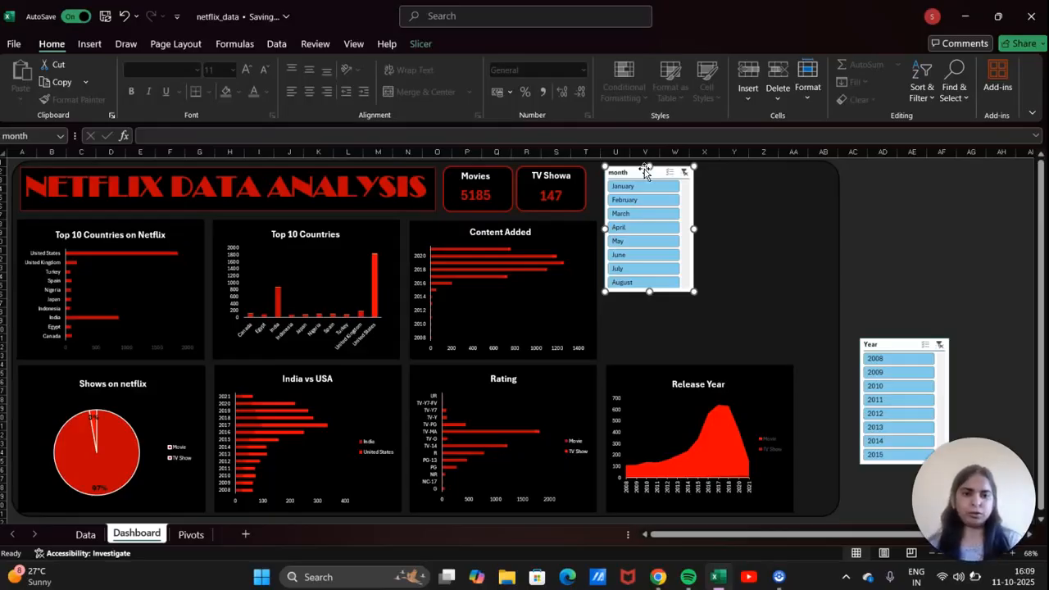
left_click(421, 44)
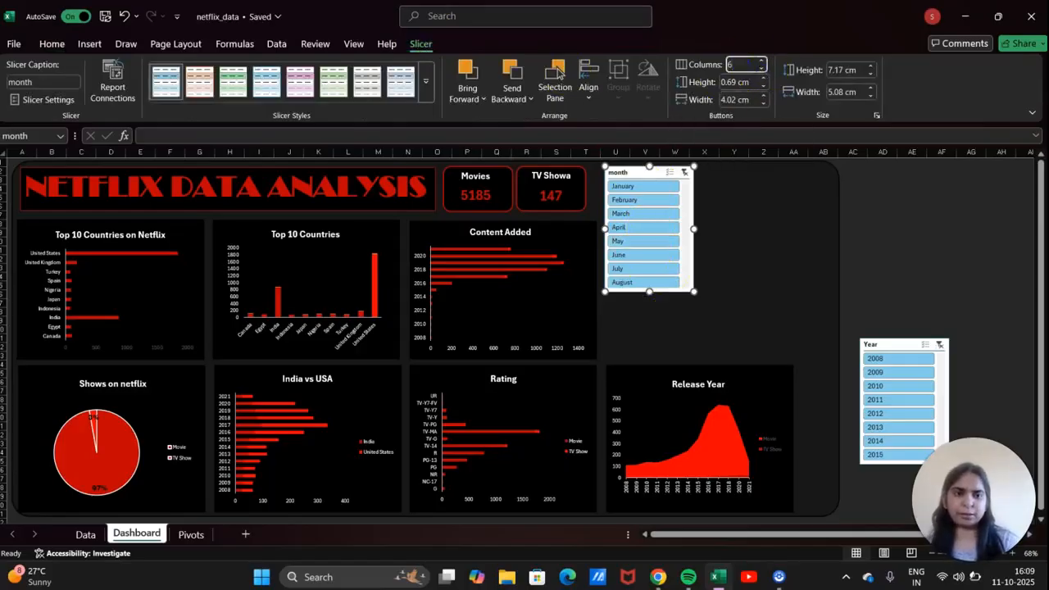
type("6")
key("Return")
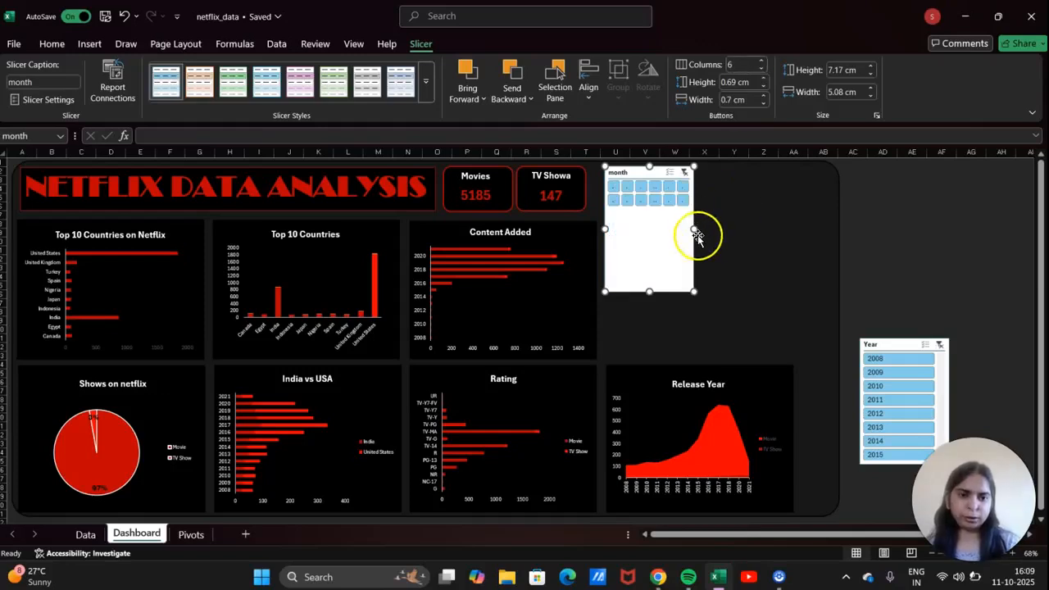
left_click_drag(694, 230, 822, 231)
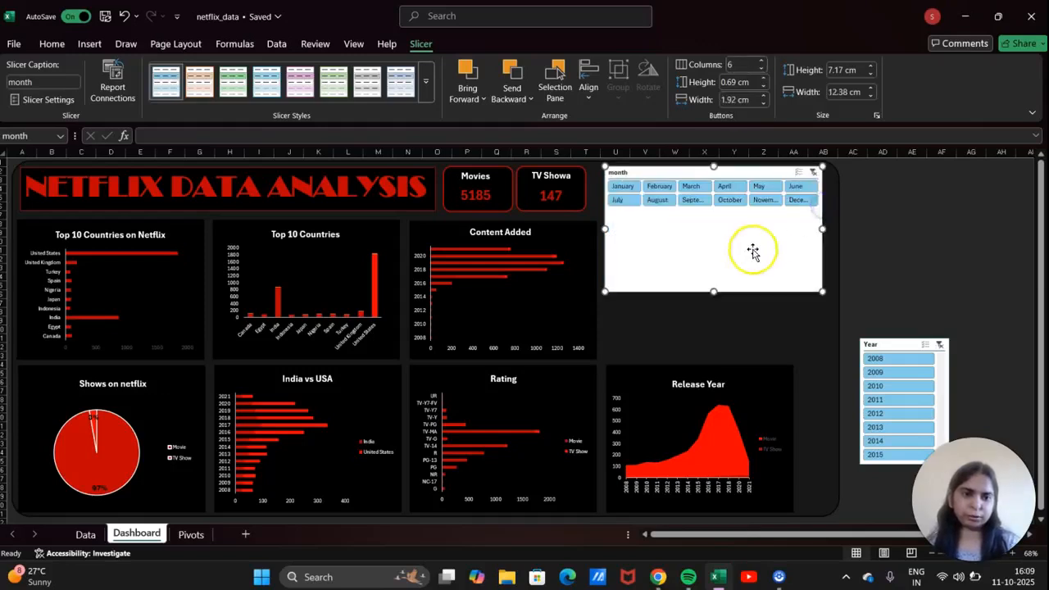
left_click_drag(718, 291, 706, 218)
left_click_drag(605, 191, 594, 191)
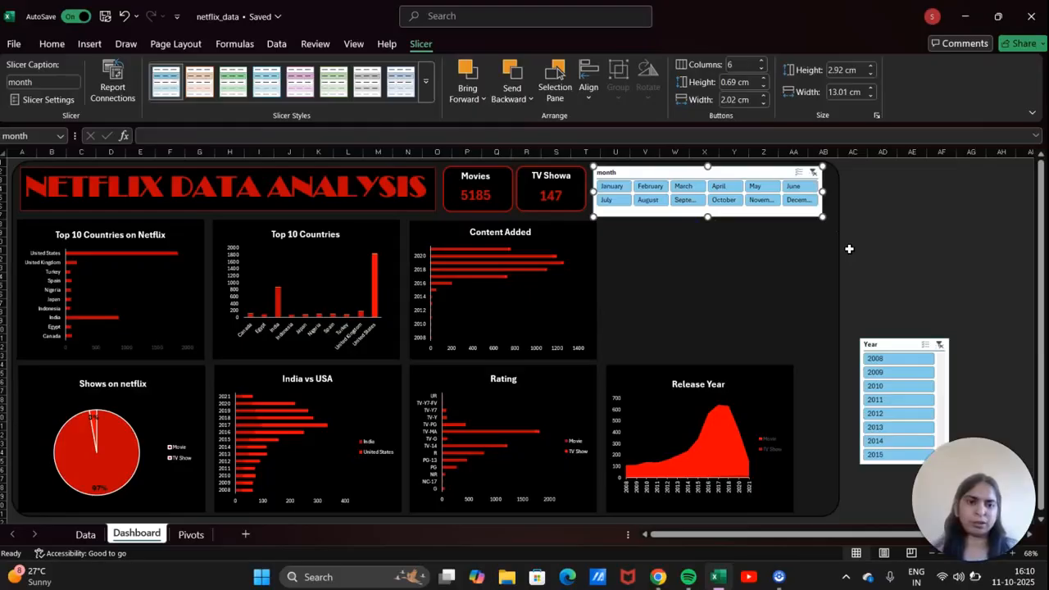
double_click(45, 82)
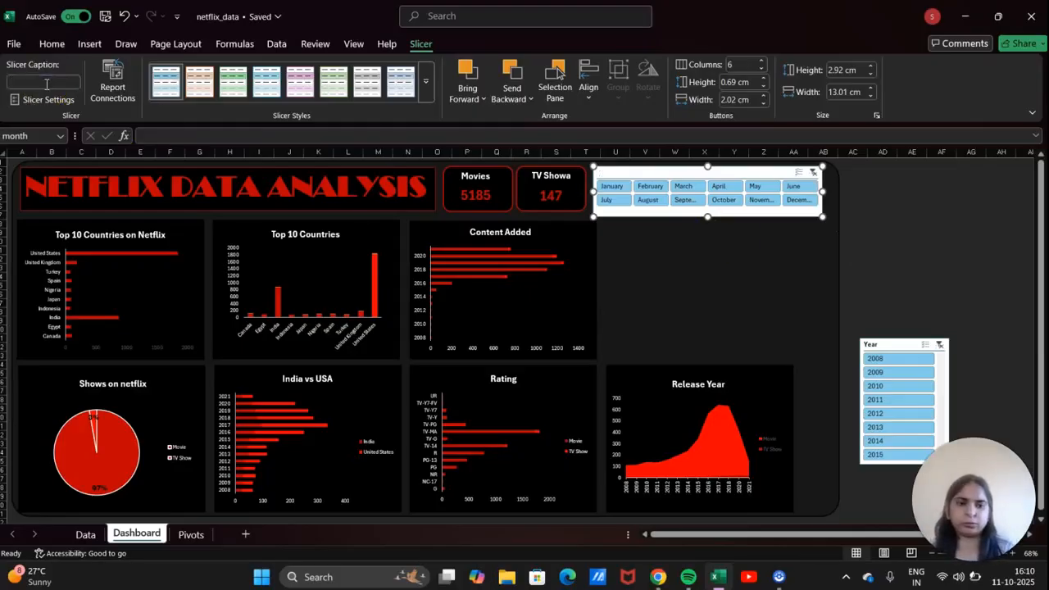
left_click(670, 237)
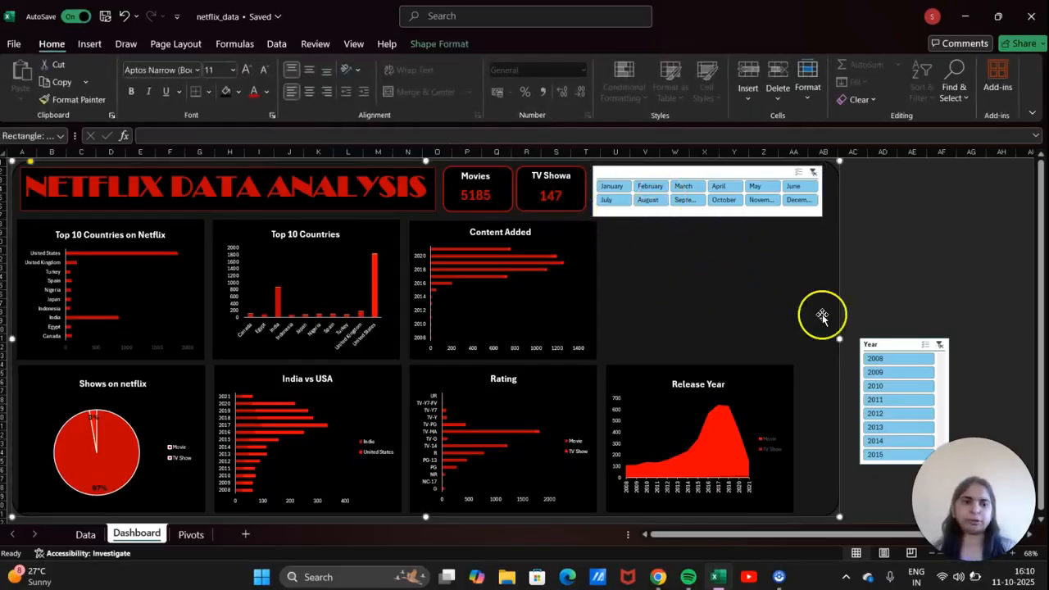
Move the Year slicer beside the Content Added chart and undo its accidental deletion.
left_click_drag(905, 348, 669, 236)
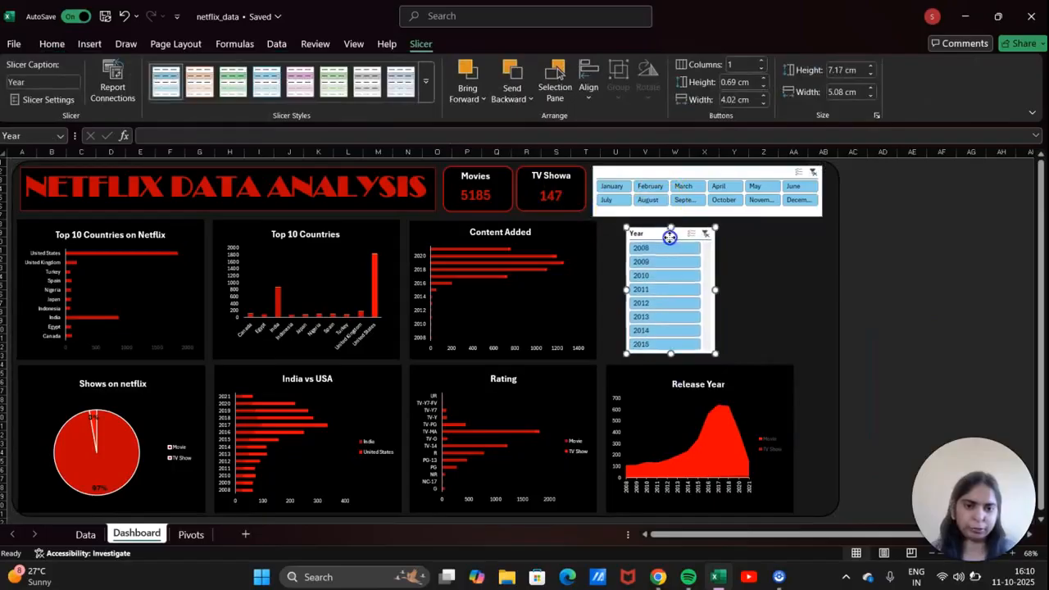
left_click(745, 64)
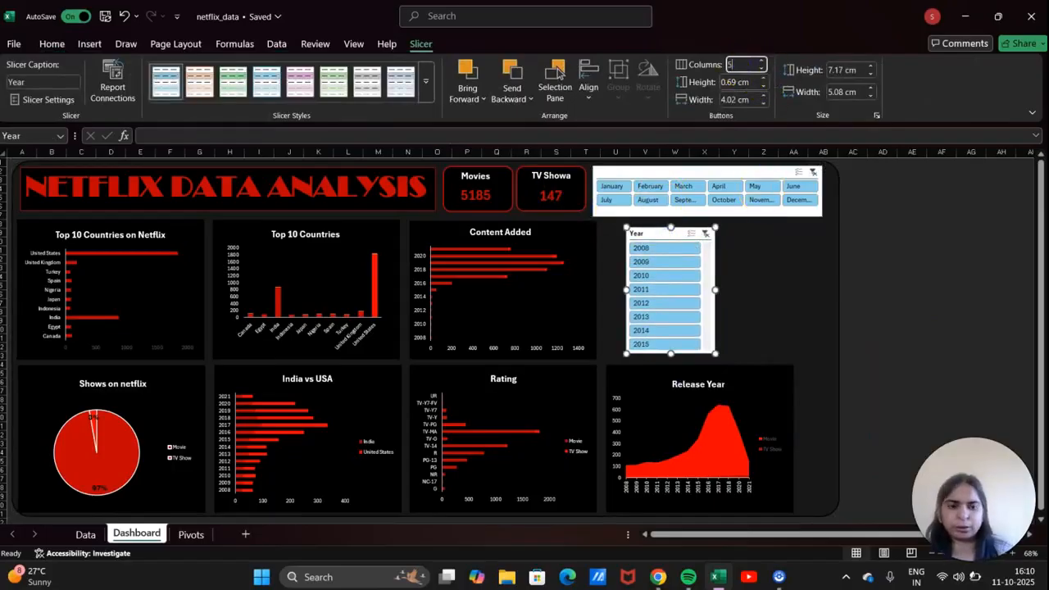
type("5")
key("Return")
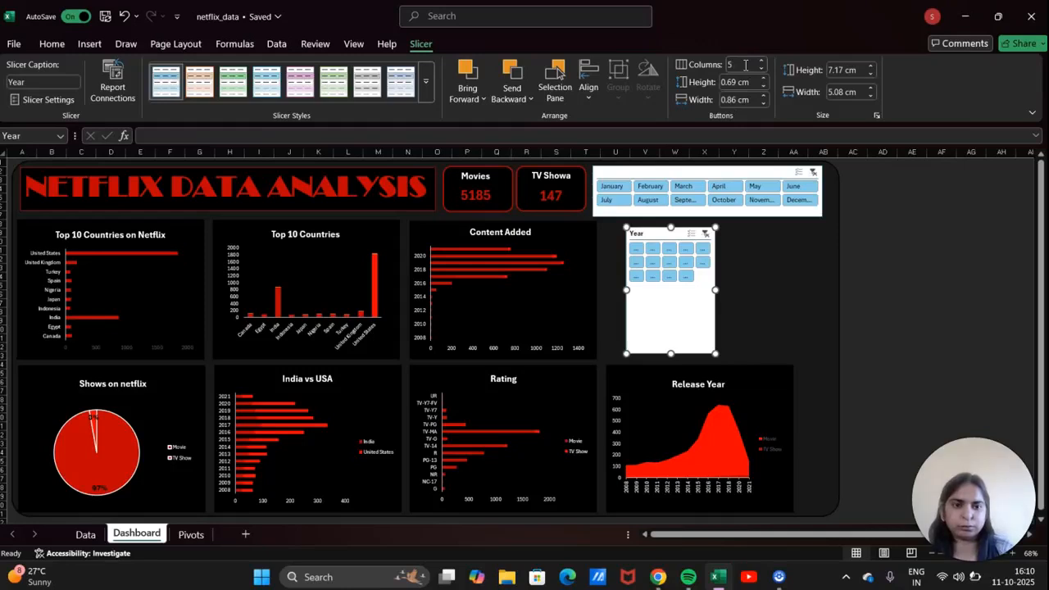
key("BackSpace")
type("2")
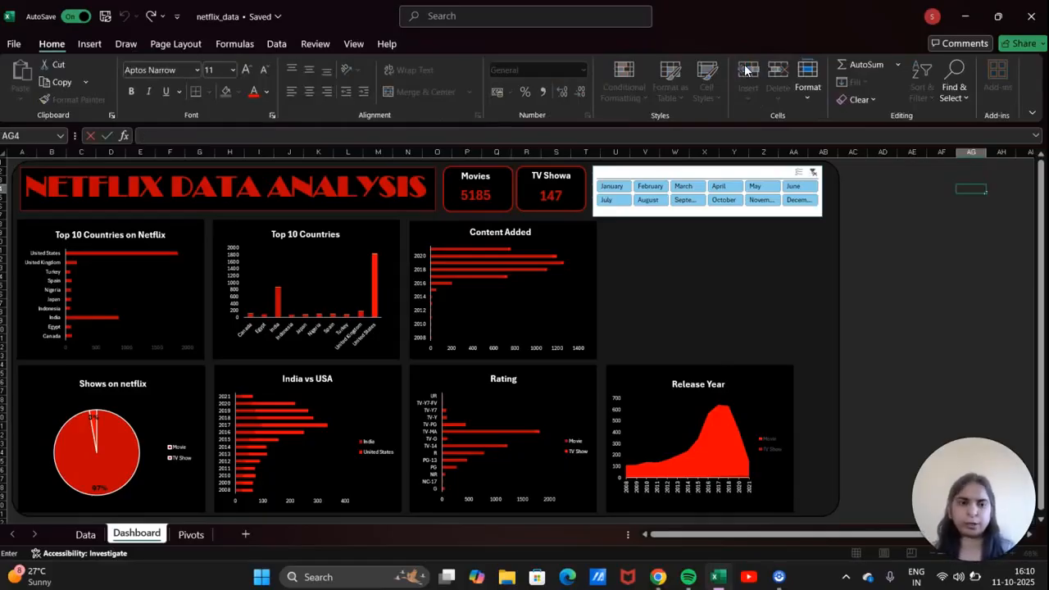
left_click(942, 303)
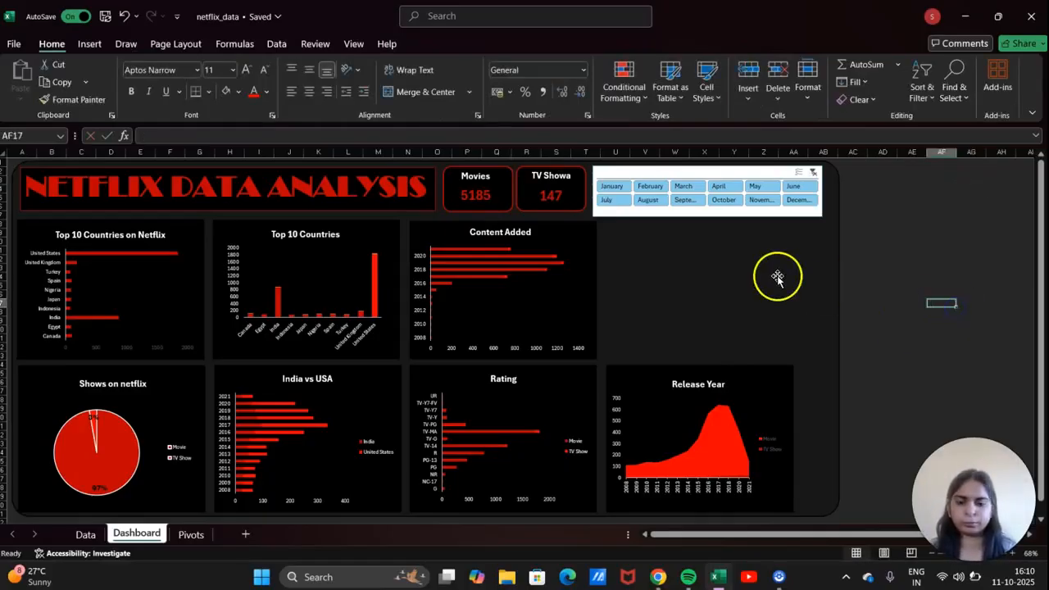
key("ctrl+z")
key("ctrl+z")
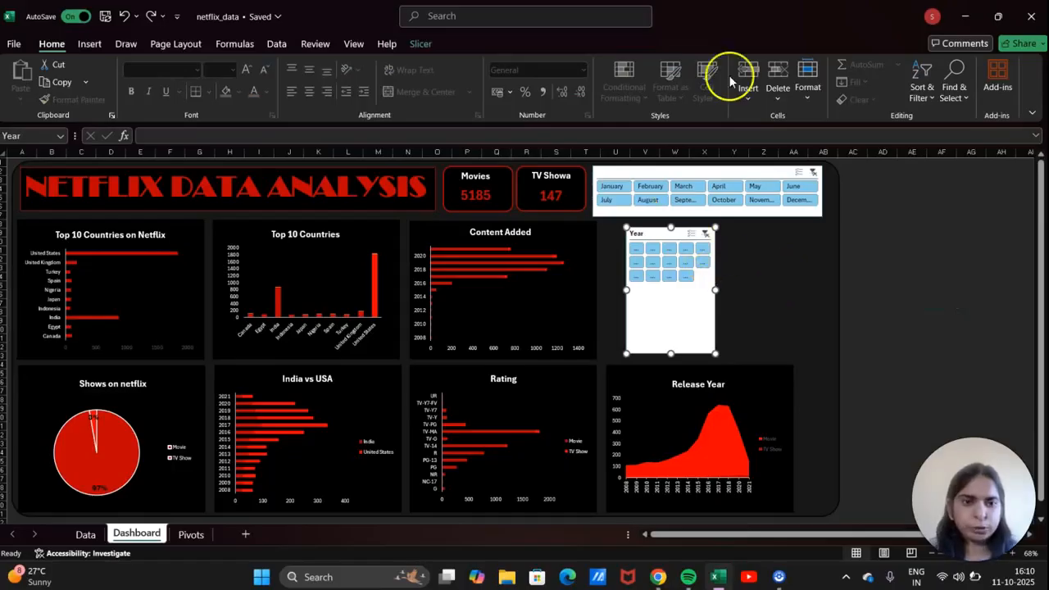
Lay the Year slicer out in 2 columns and widen it on both sides.
left_click(420, 44)
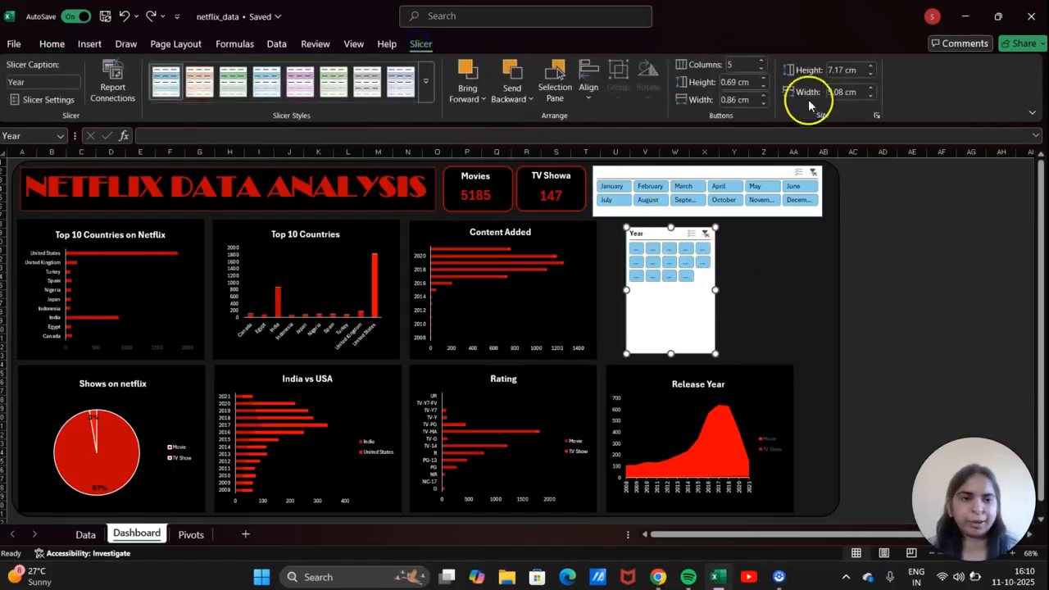
left_click(737, 67)
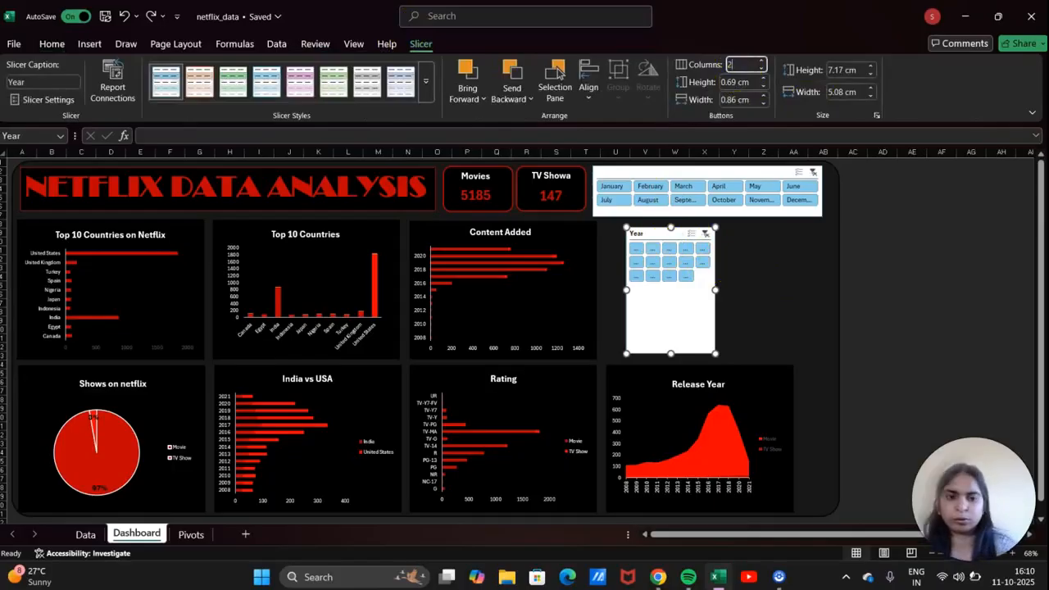
type("2")
key("Return")
left_click_drag(715, 289, 795, 289)
left_click_drag(626, 289, 611, 290)
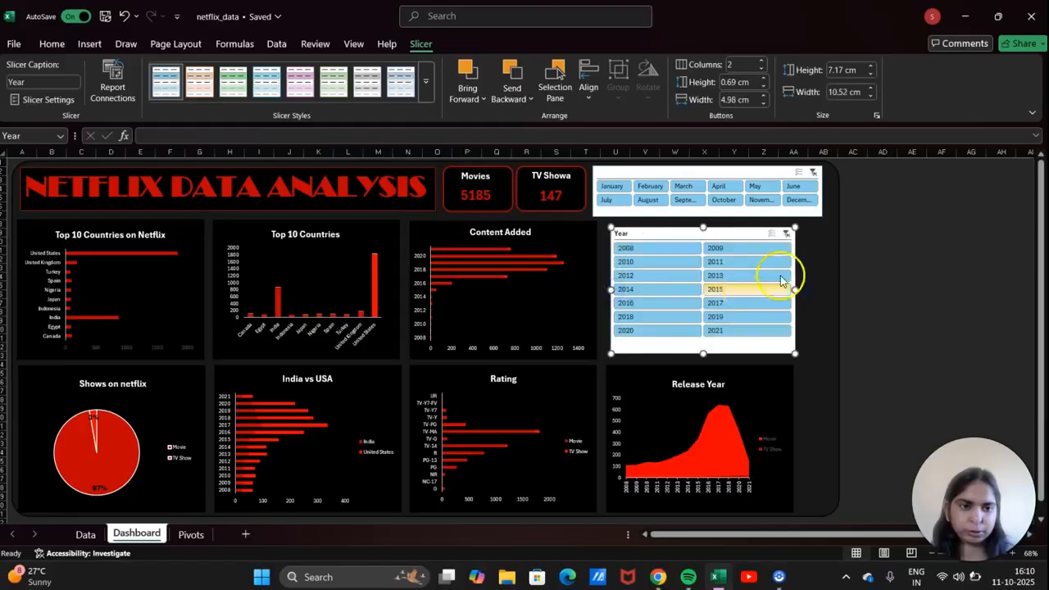
left_click(943, 285)
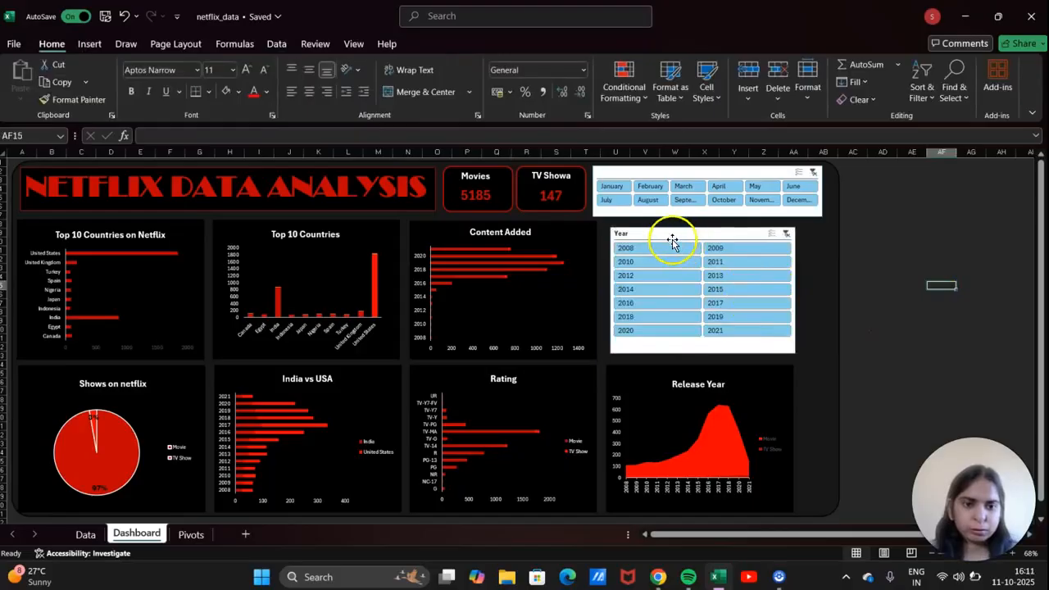
Align the Year slicer under the month slicer, test the 2010 filter, and clear its caption.
left_click(642, 234)
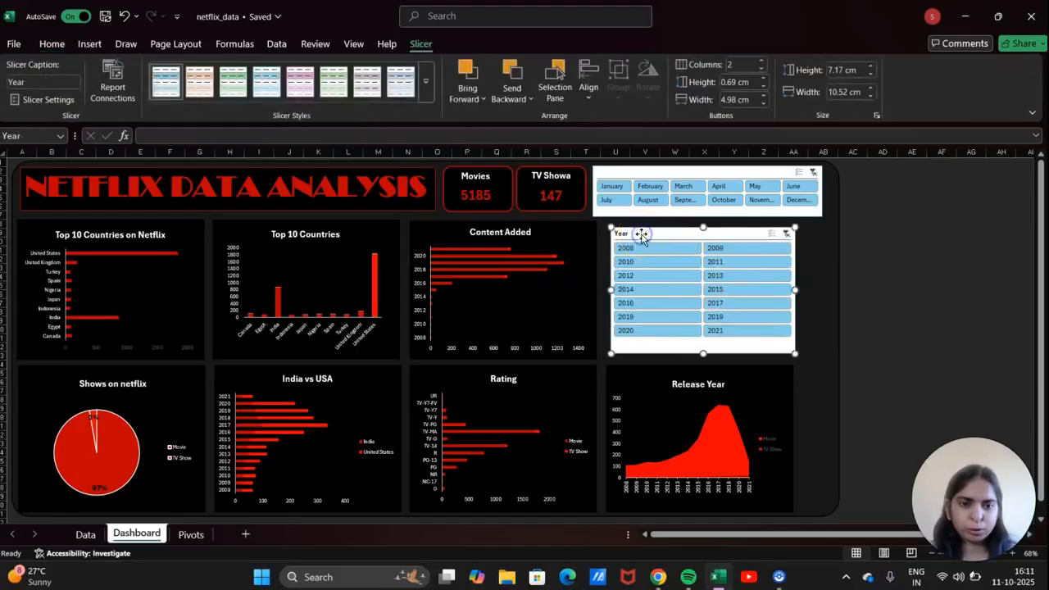
mouse_move(640, 234)
left_mouse_down()
mouse_move(651, 226)
mouse_move(640, 235)
left_mouse_up()
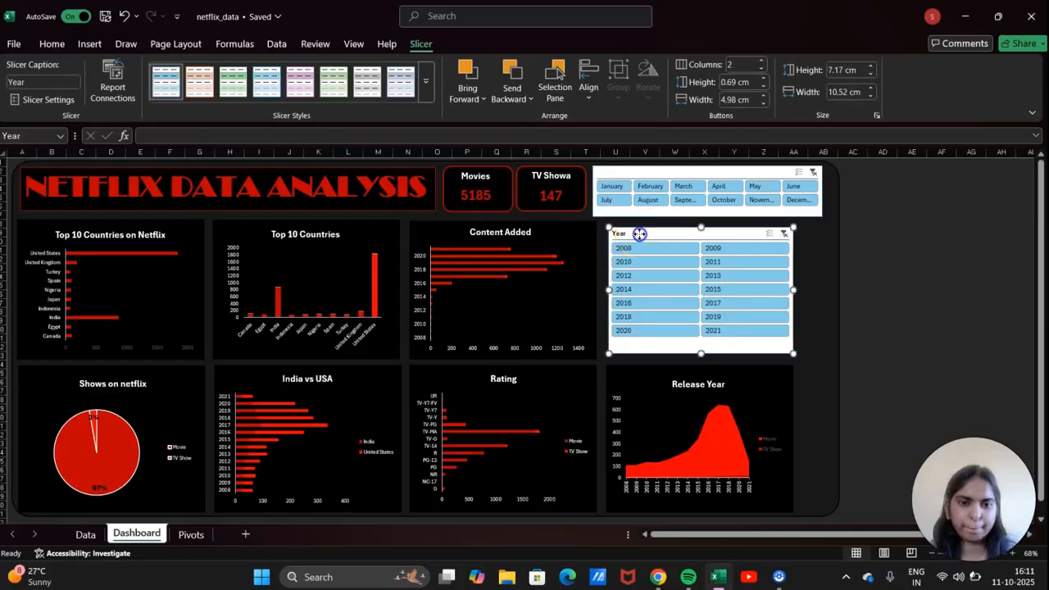
left_click(640, 264)
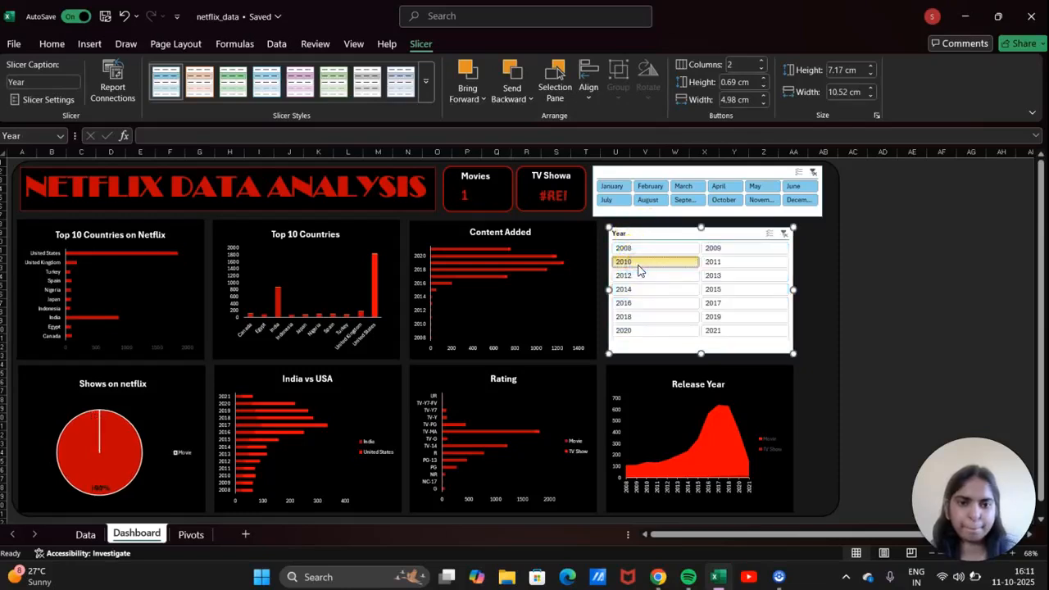
left_click(638, 263)
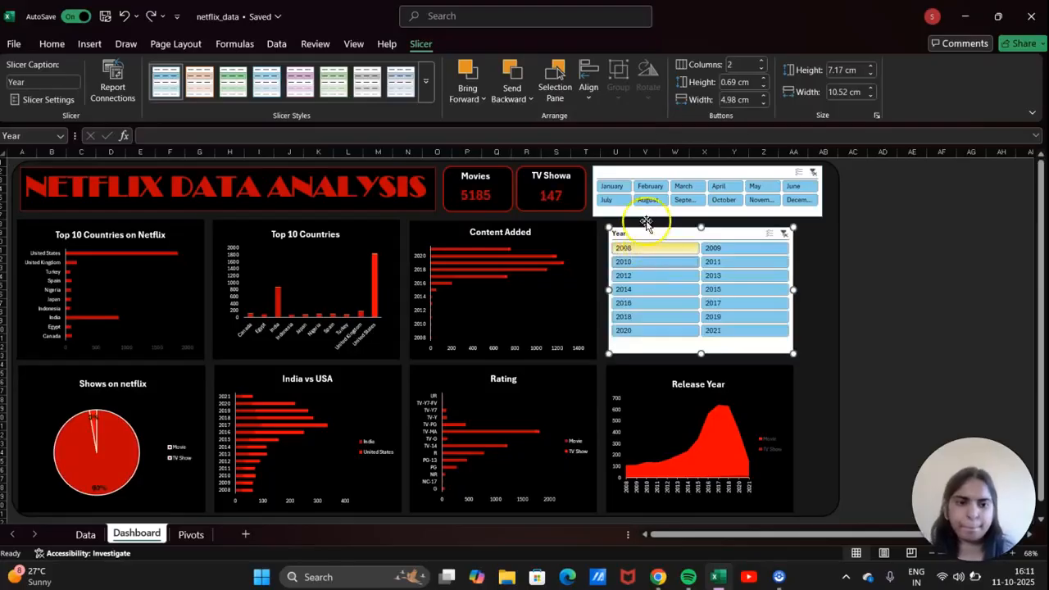
left_click(41, 82)
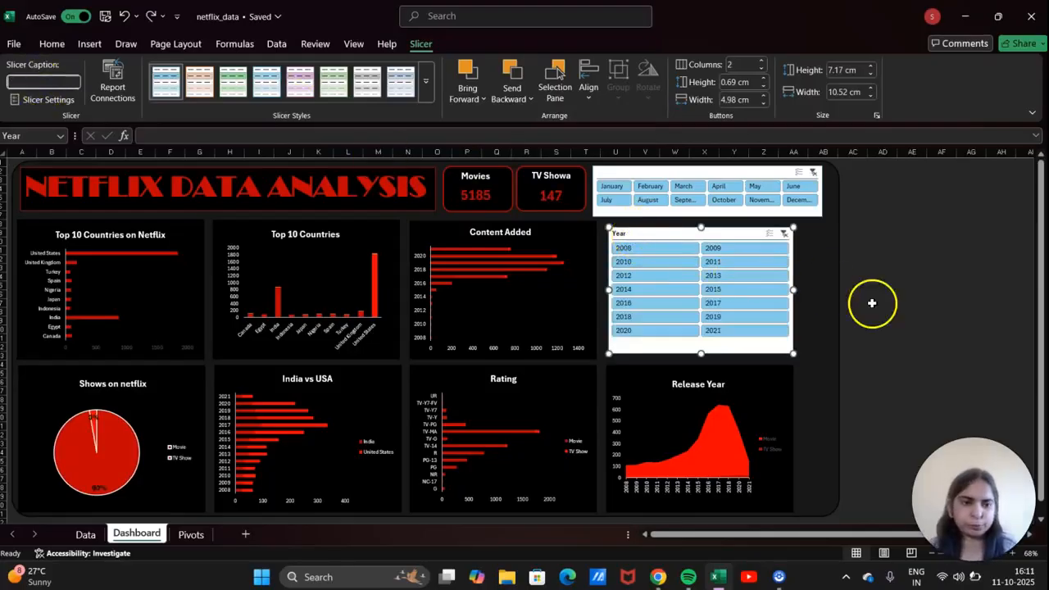
left_click(873, 302)
Select the month slicer and expand the full Slicer Styles gallery.
left_click(696, 218)
left_click(703, 211)
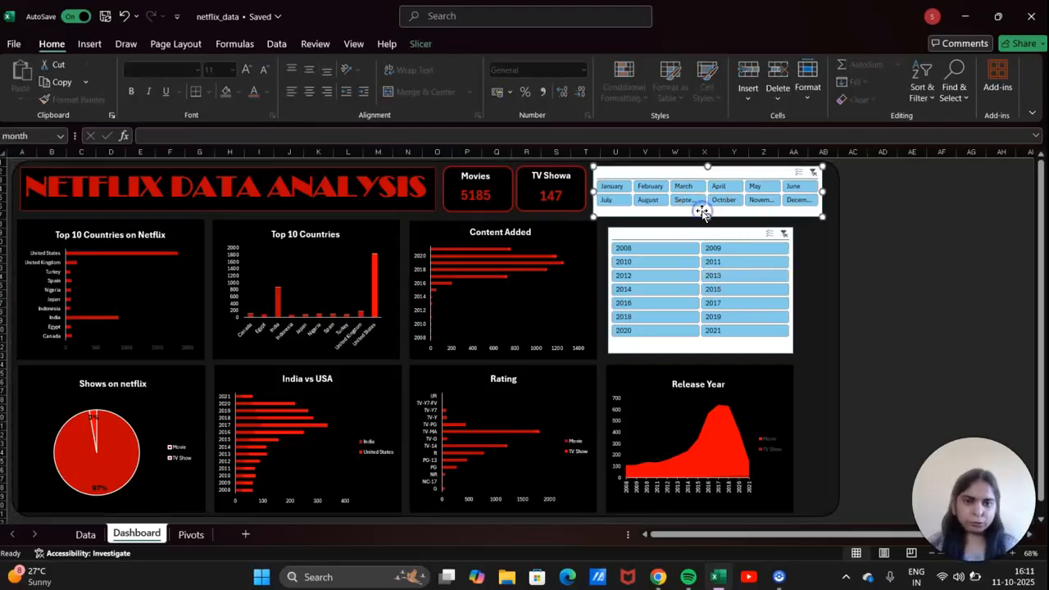
left_click(423, 43)
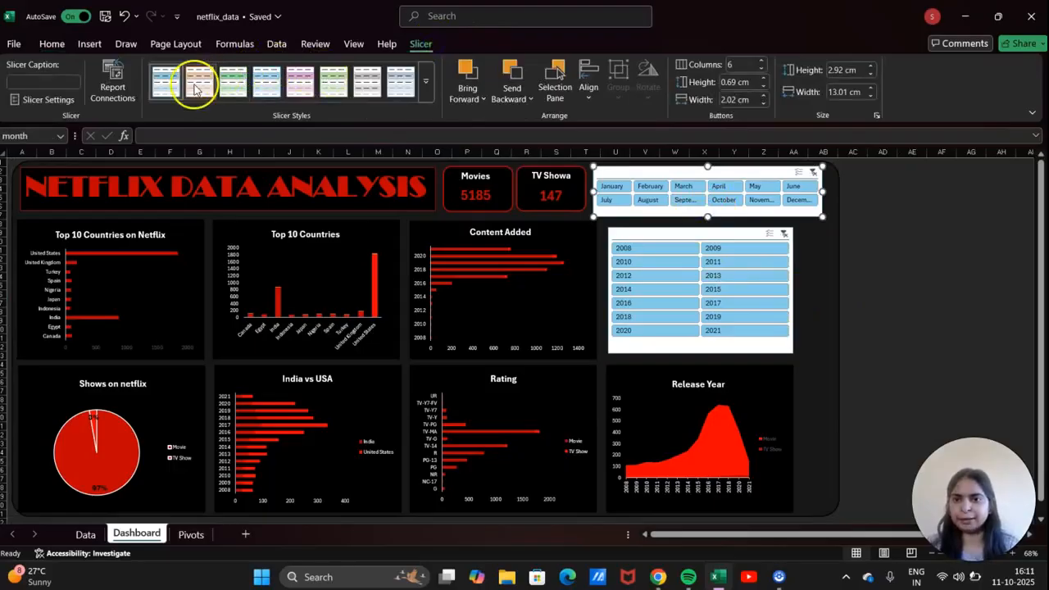
left_click(425, 92)
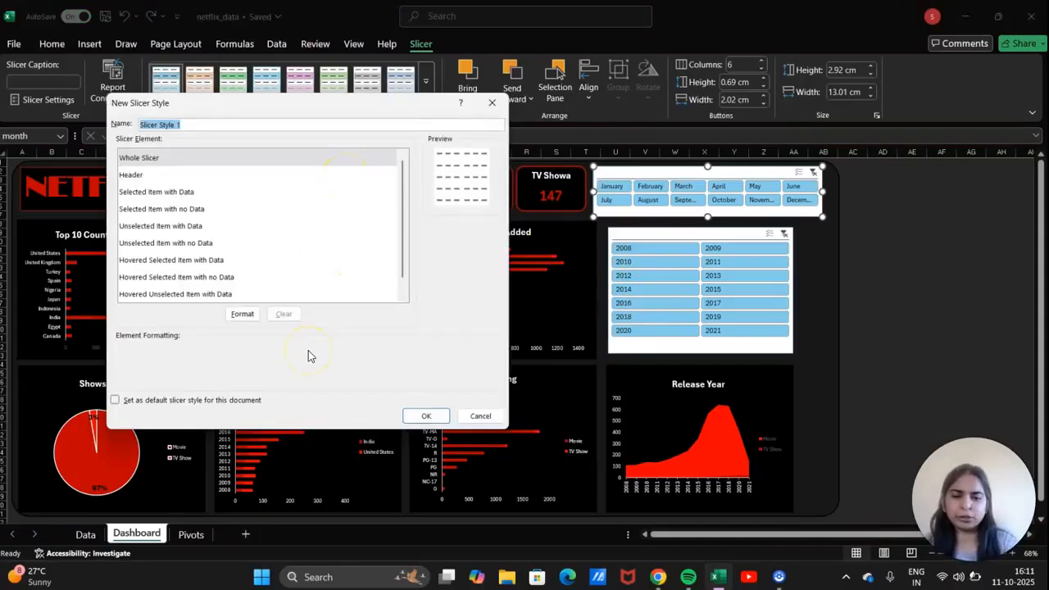
Format the Whole Slicer element with white Cascadia Mono SemiBold 12 text on a black fill.
left_click(239, 314)
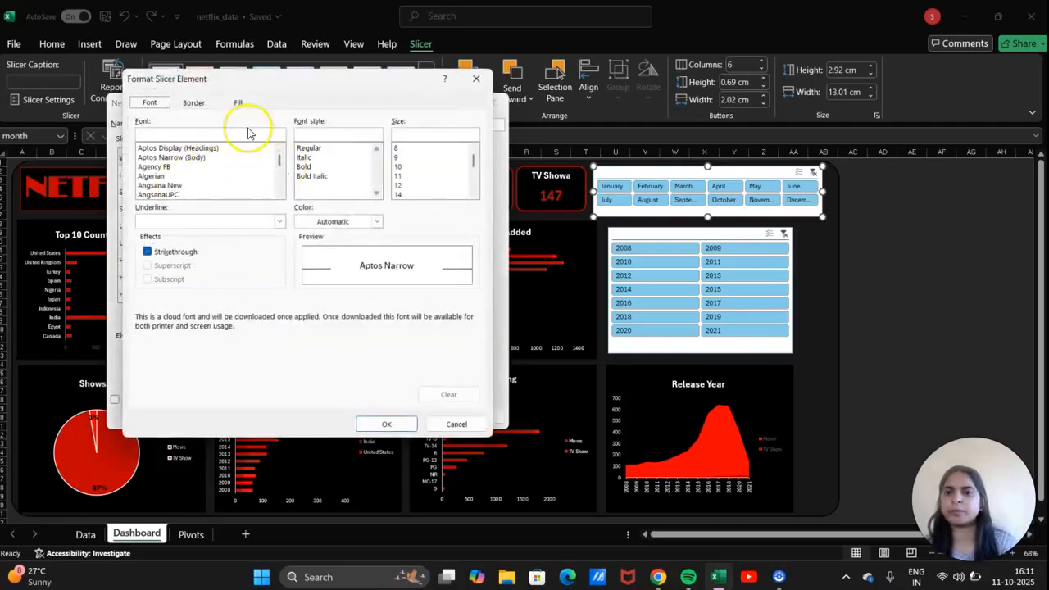
mouse_move(279, 164)
left_mouse_down()
mouse_move(279, 187)
mouse_move(281, 156)
mouse_move(284, 164)
left_mouse_up()
left_click(218, 157)
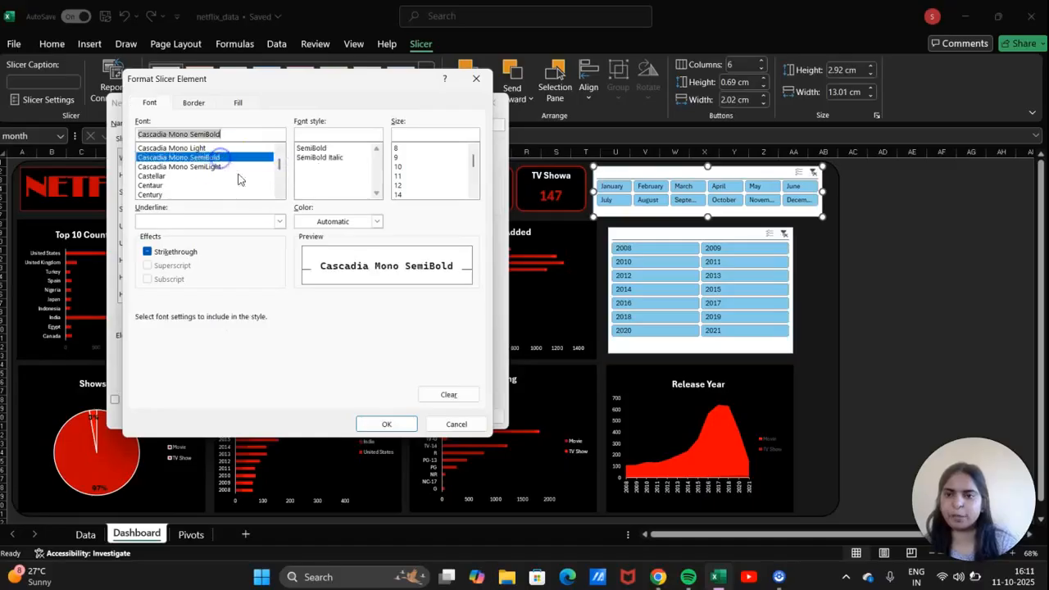
left_click(326, 150)
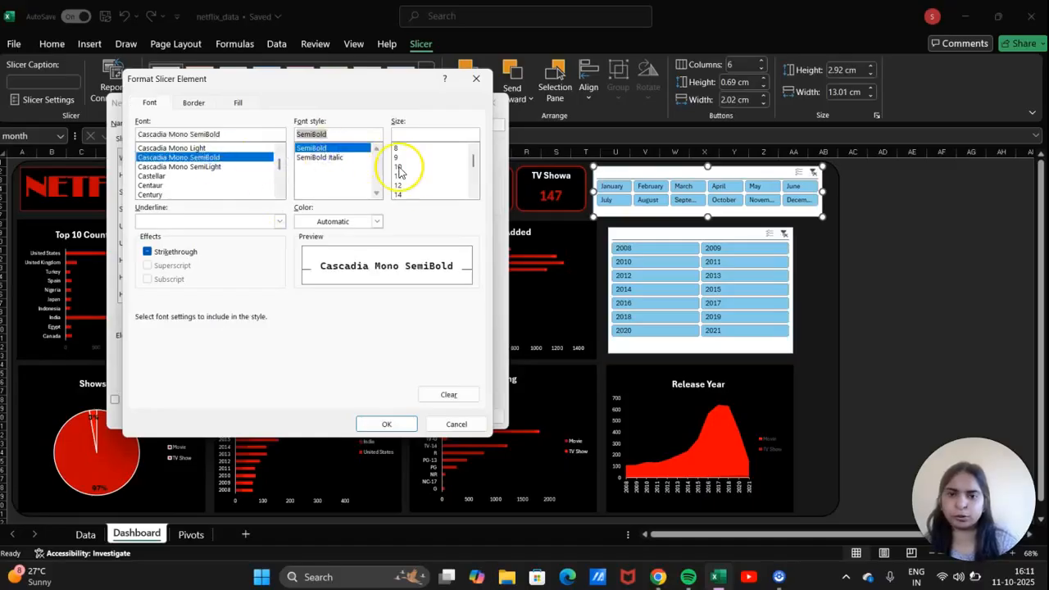
left_click(399, 185)
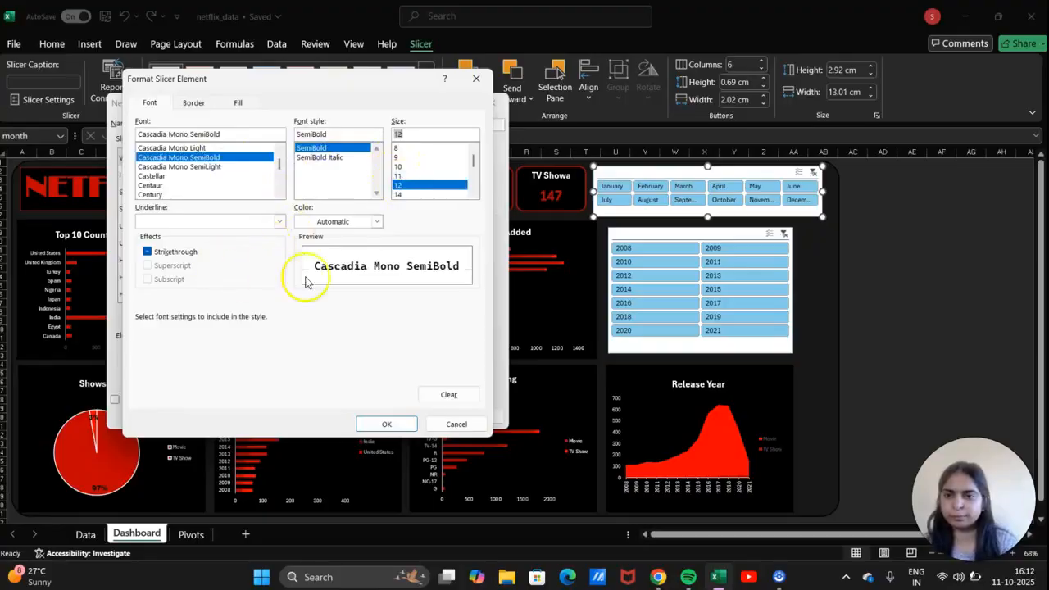
left_click(205, 104)
left_click(227, 104)
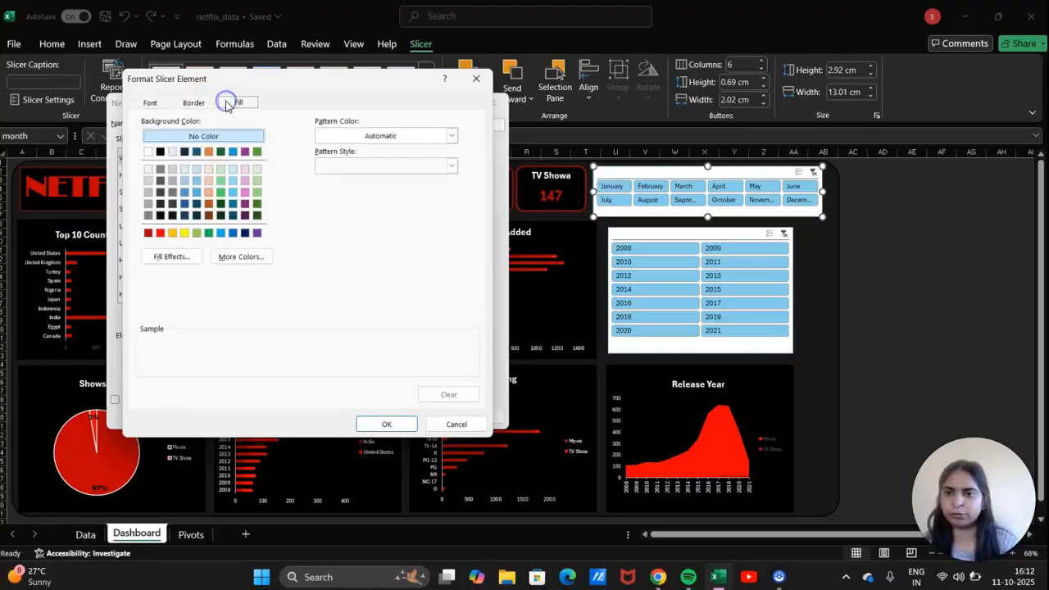
left_click(160, 152)
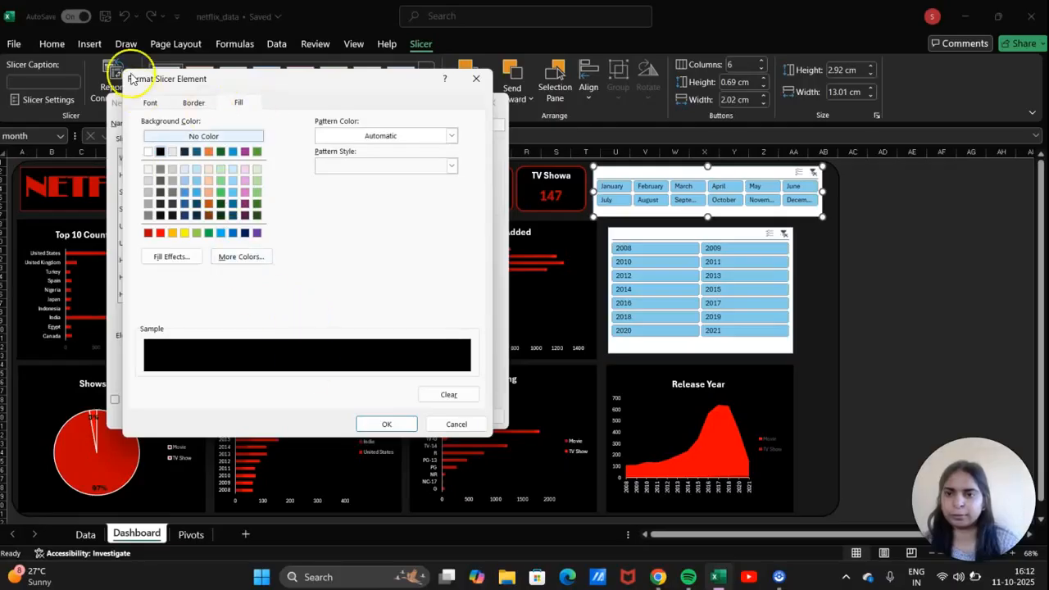
left_click(150, 102)
left_click(376, 221)
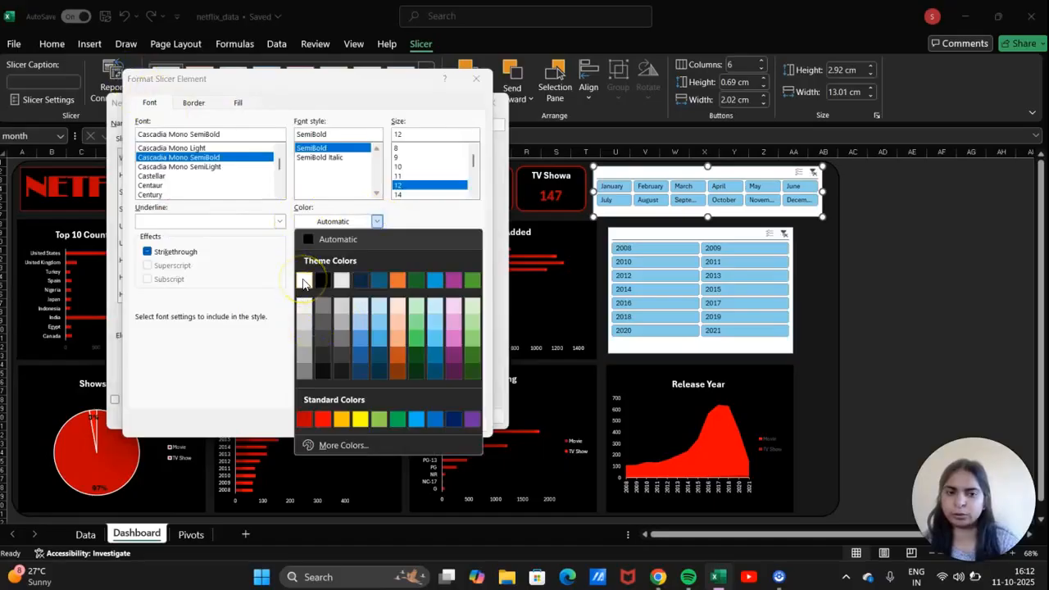
left_click(303, 281)
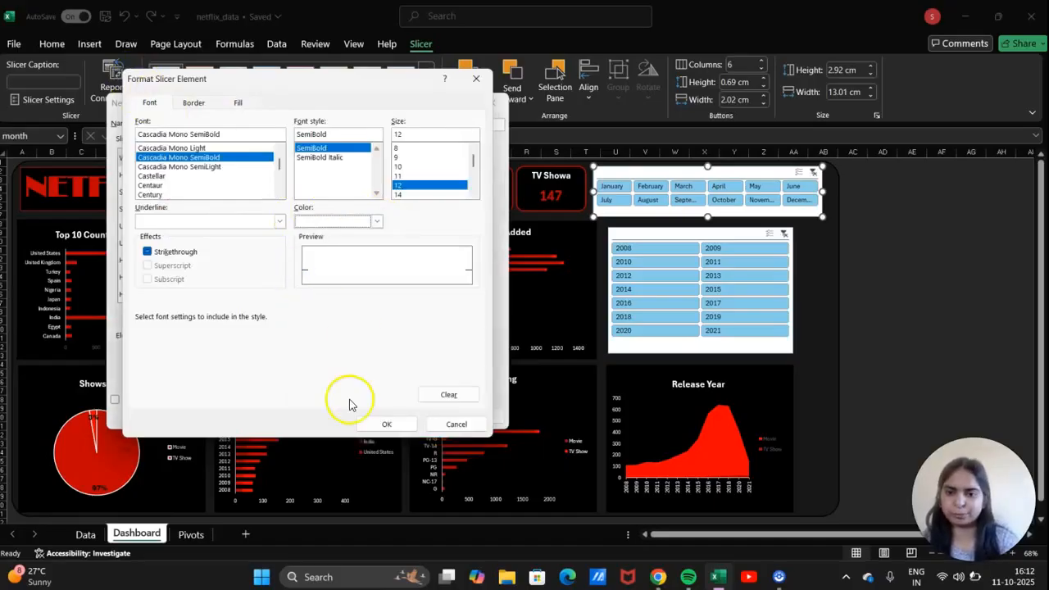
left_click(401, 423)
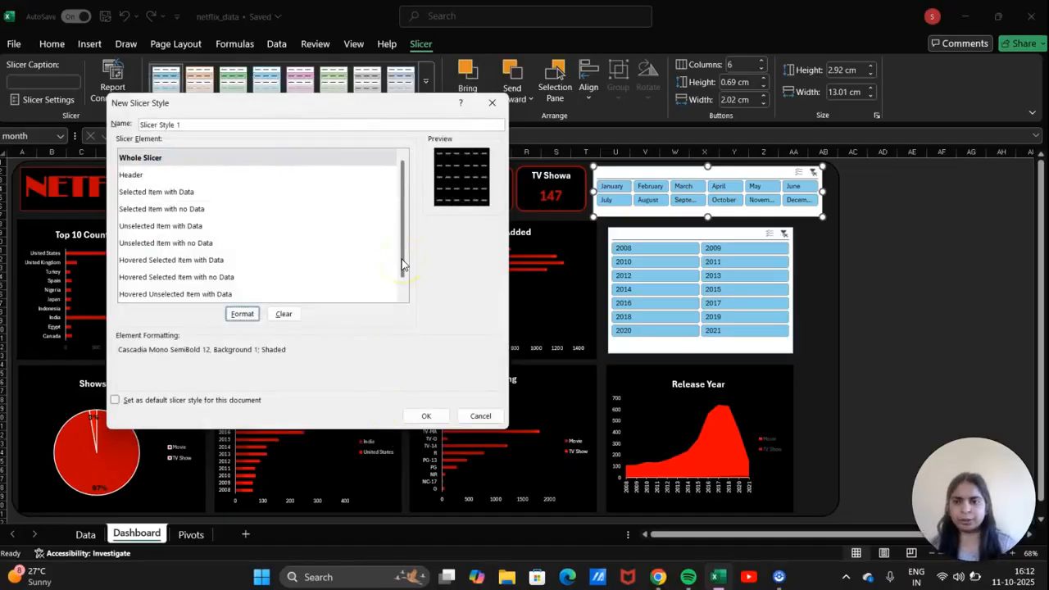
Format Selected Item with Data with white Cascadia Code SemiBold 12 text on a dark red fill.
left_click(200, 193)
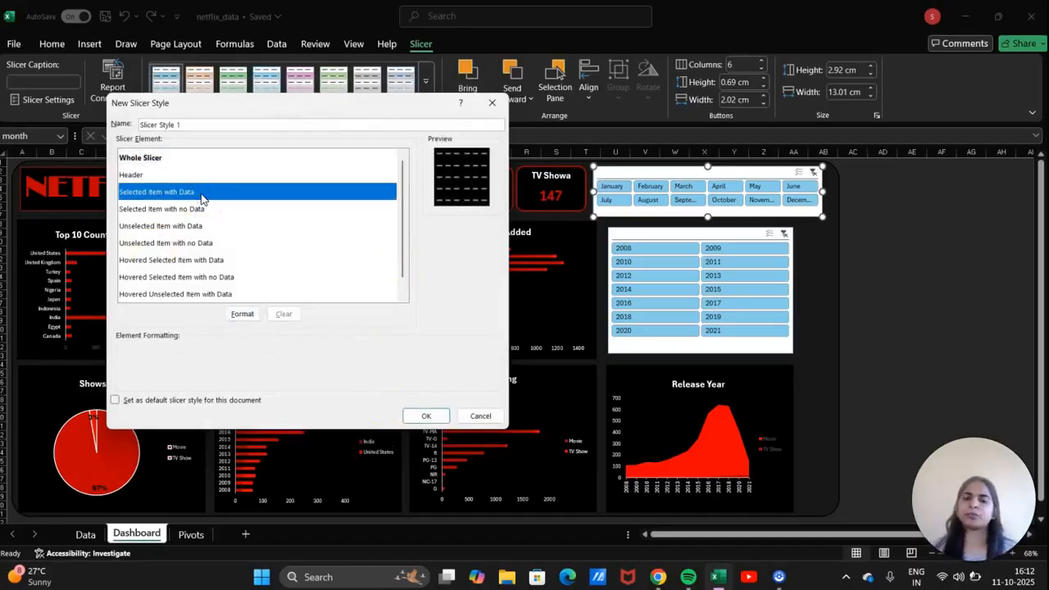
left_click(241, 314)
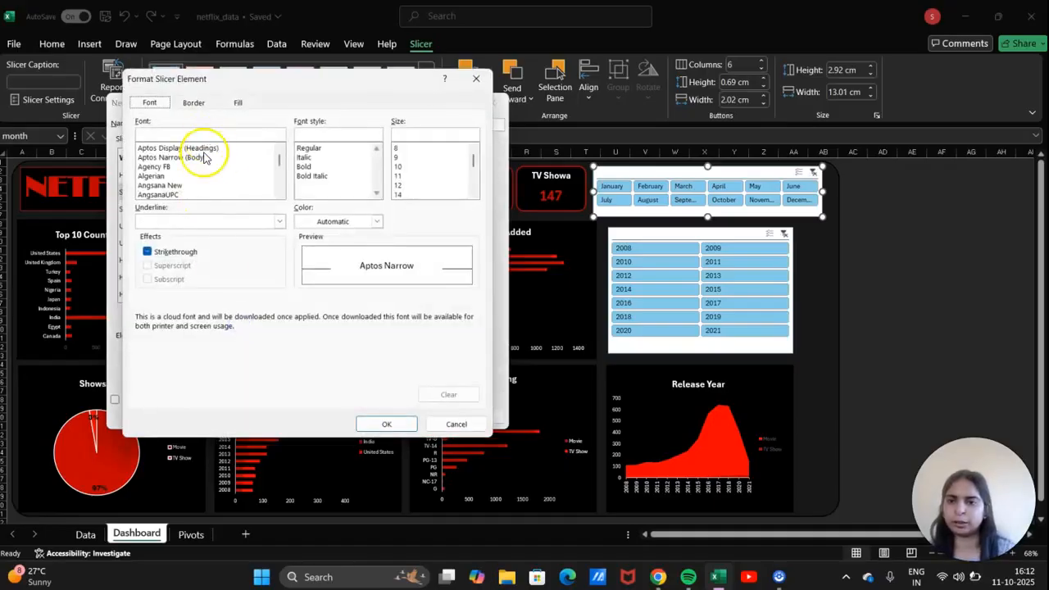
left_click_drag(278, 164, 280, 172)
left_click(215, 194)
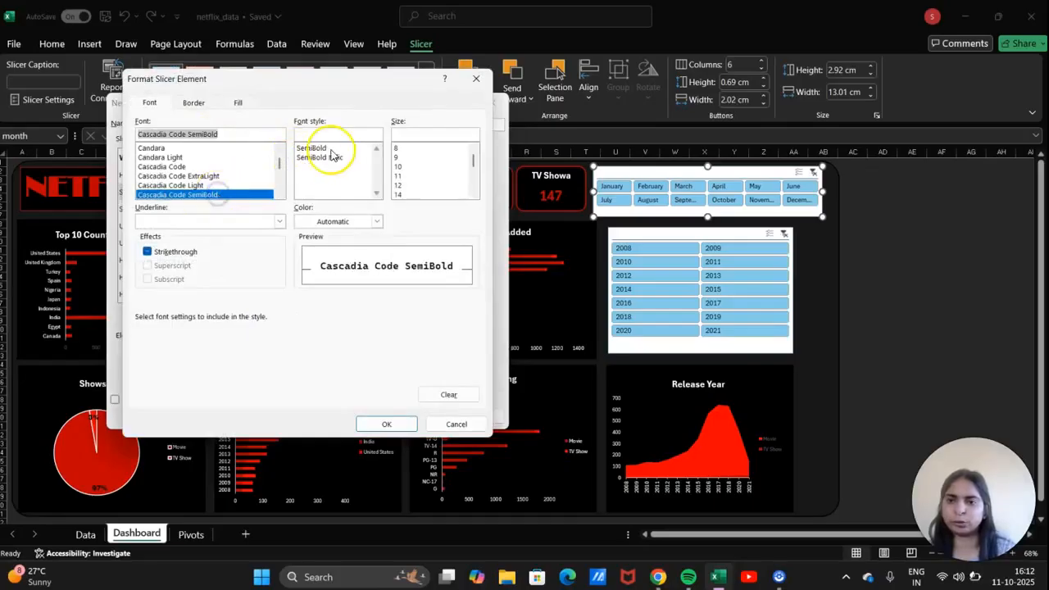
left_click(332, 148)
left_click(401, 185)
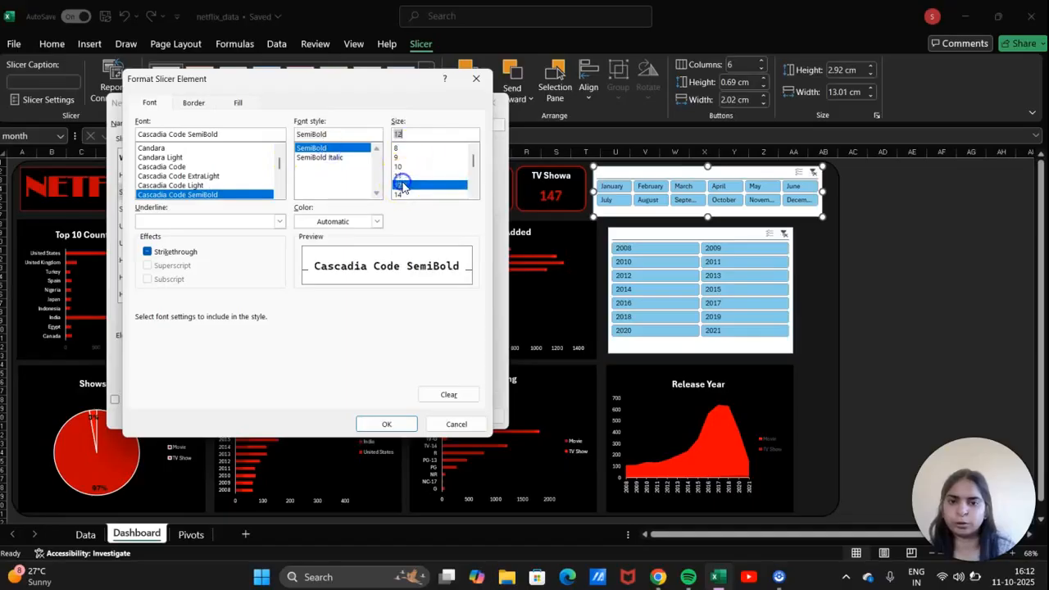
left_click(375, 221)
left_click(305, 283)
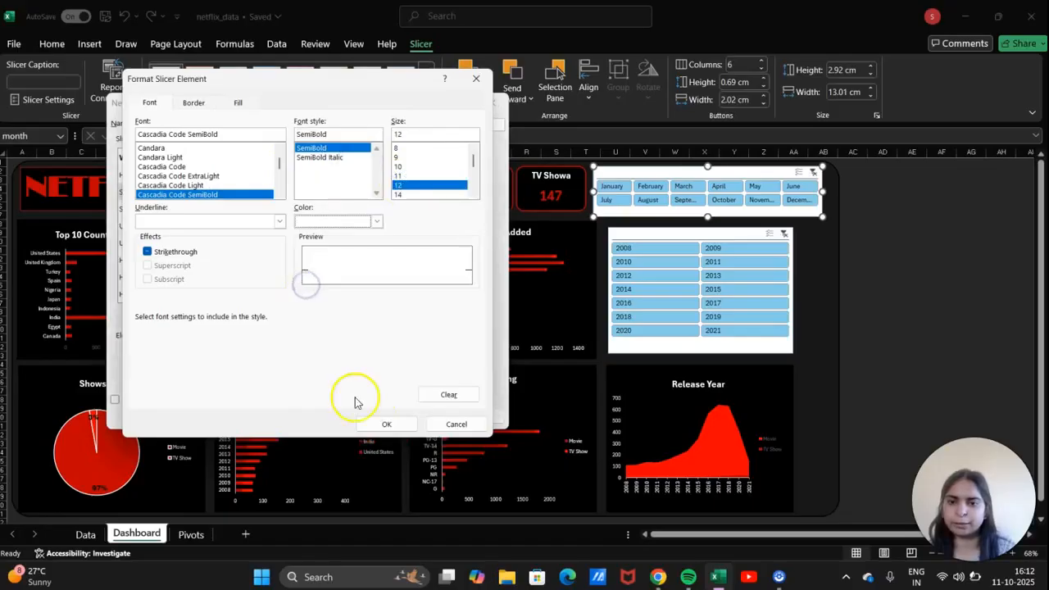
left_click(238, 102)
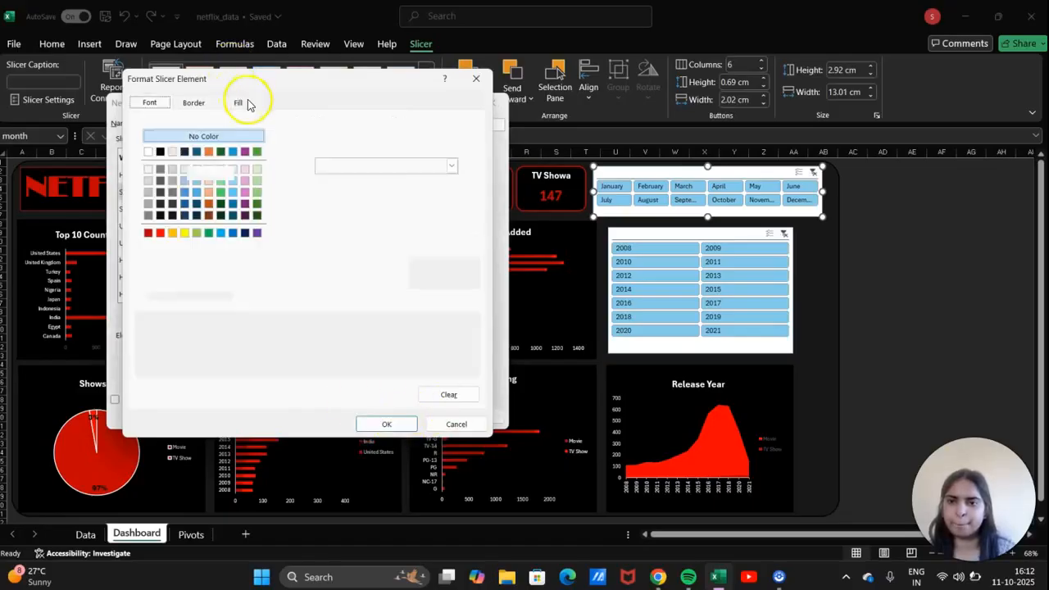
left_click(148, 233)
left_click(386, 424)
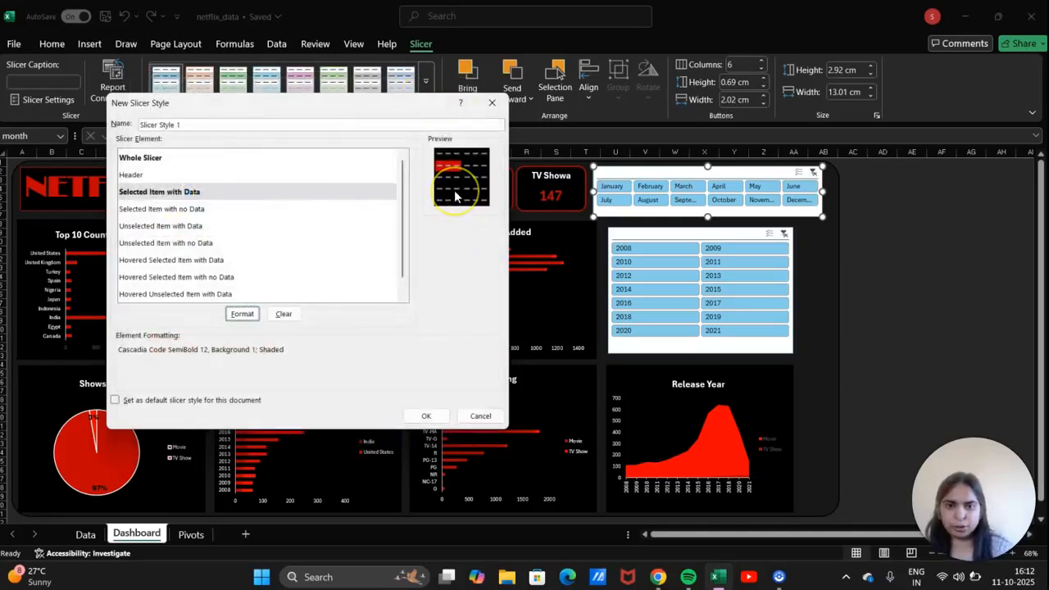
left_click(231, 215)
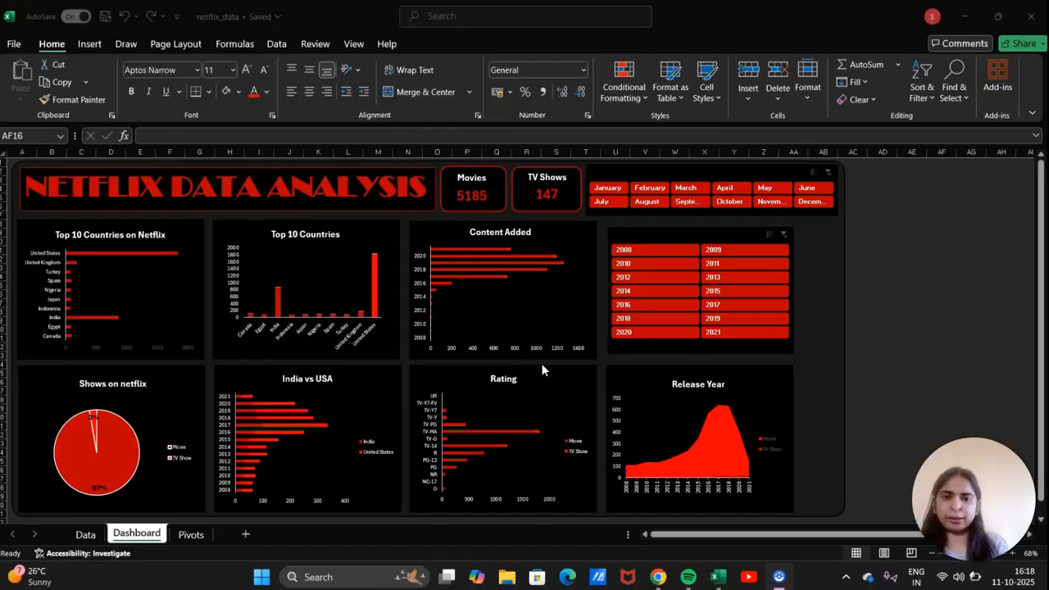
Select the year slicer and the Content Added chart together.
scroll(541, 371, "down", 3)
scroll(541, 371, "up", 2)
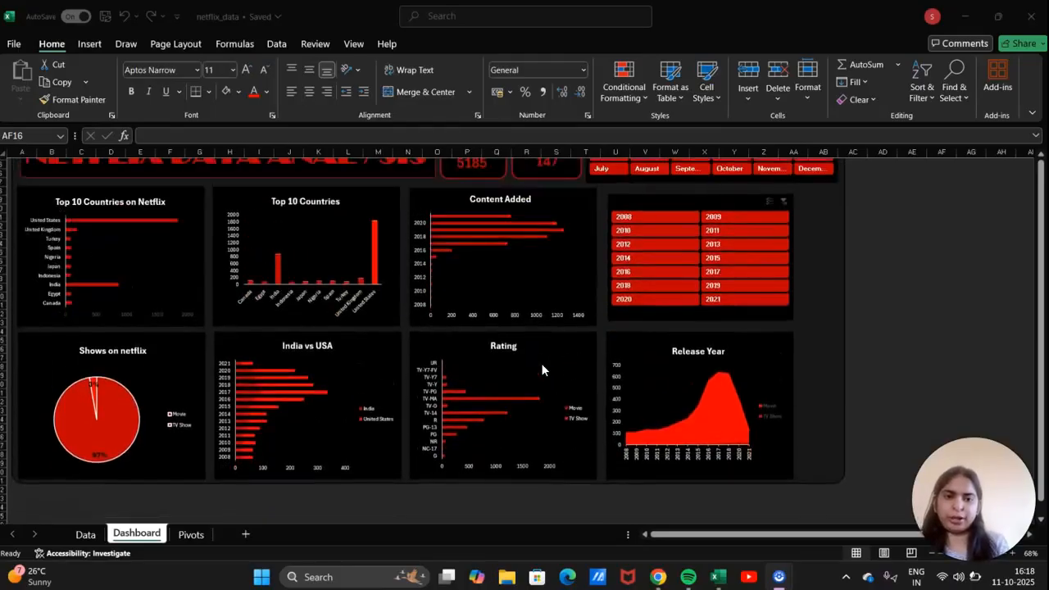
scroll(553, 347, "up", 1)
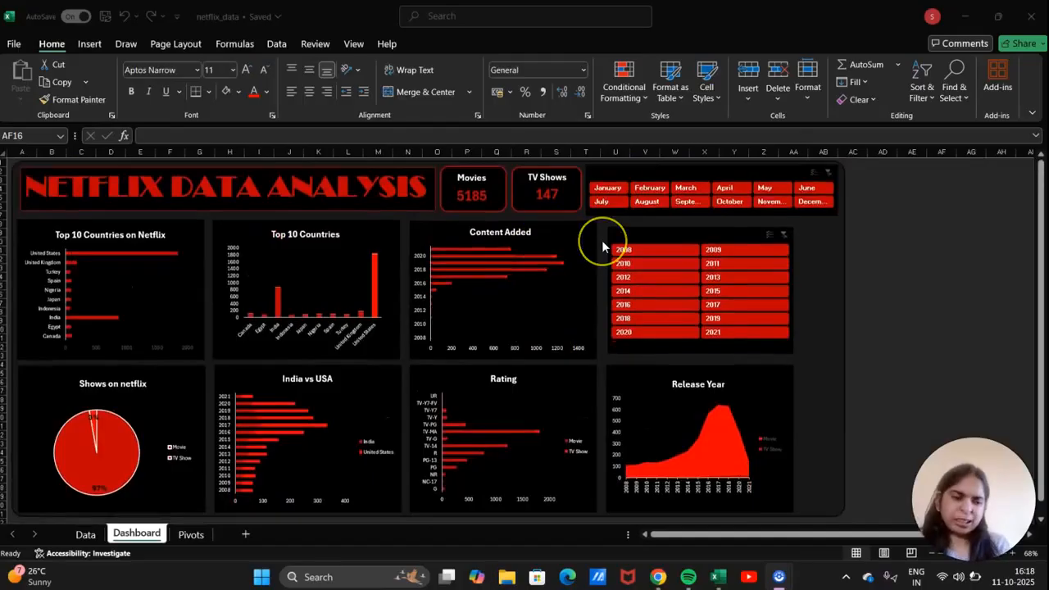
left_click(652, 237)
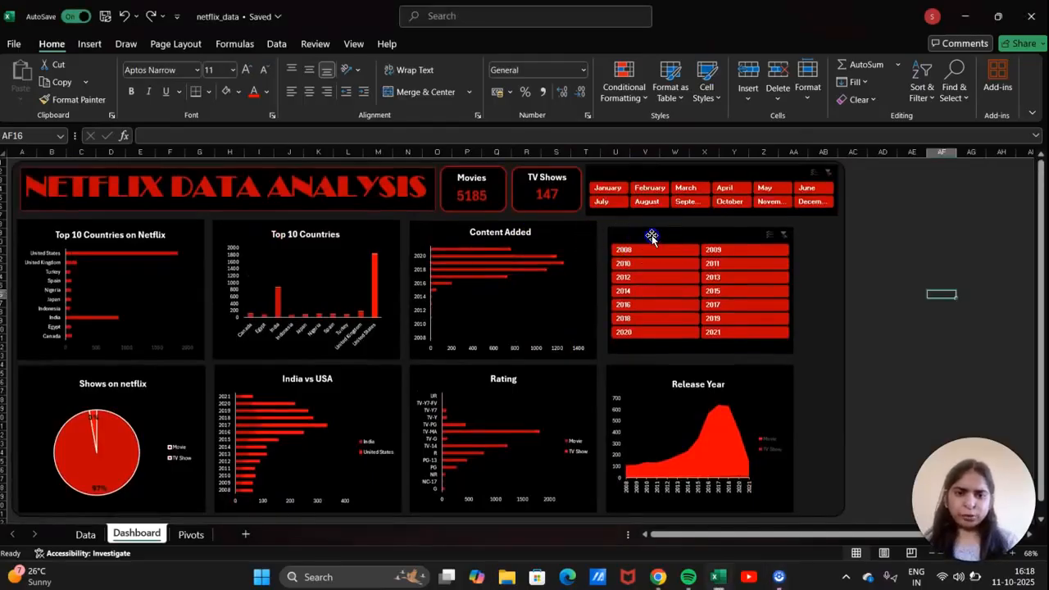
left_click(779, 343)
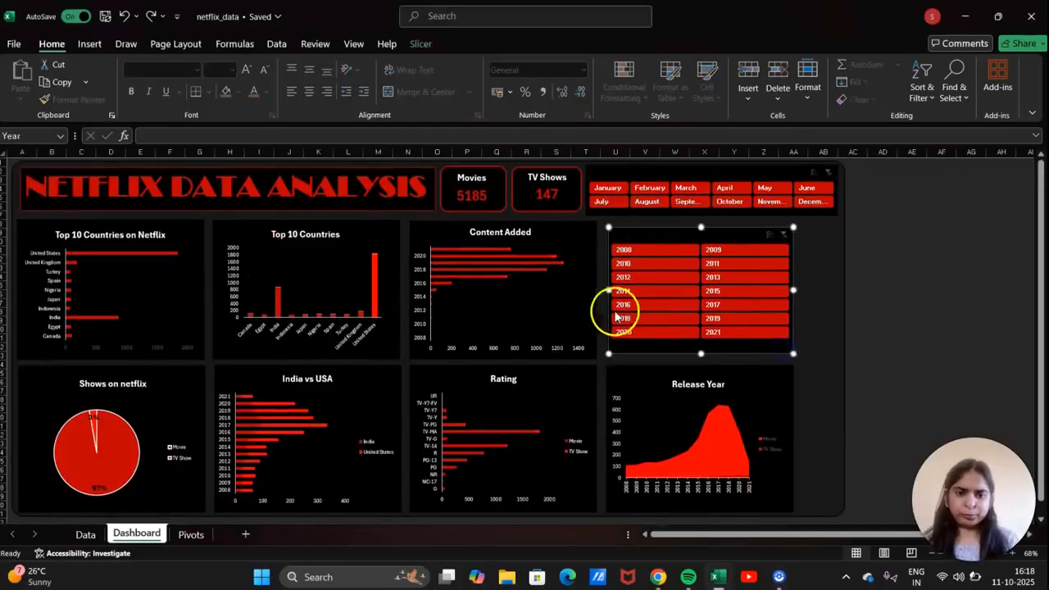
left_click(564, 296, "ctrl")
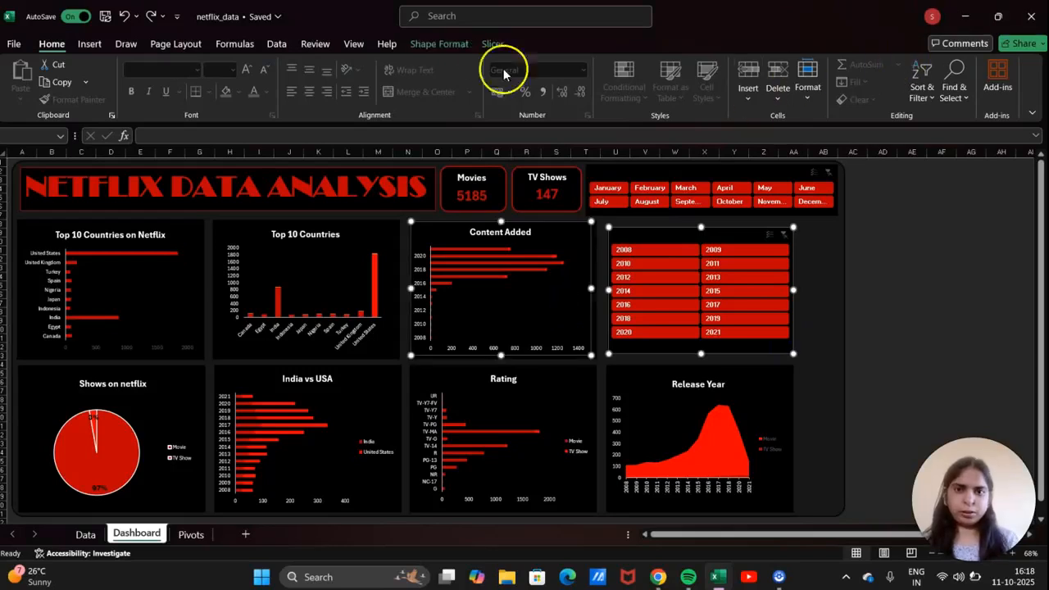
Align the year slicer to the middle of the Content Added chart.
left_click(440, 45)
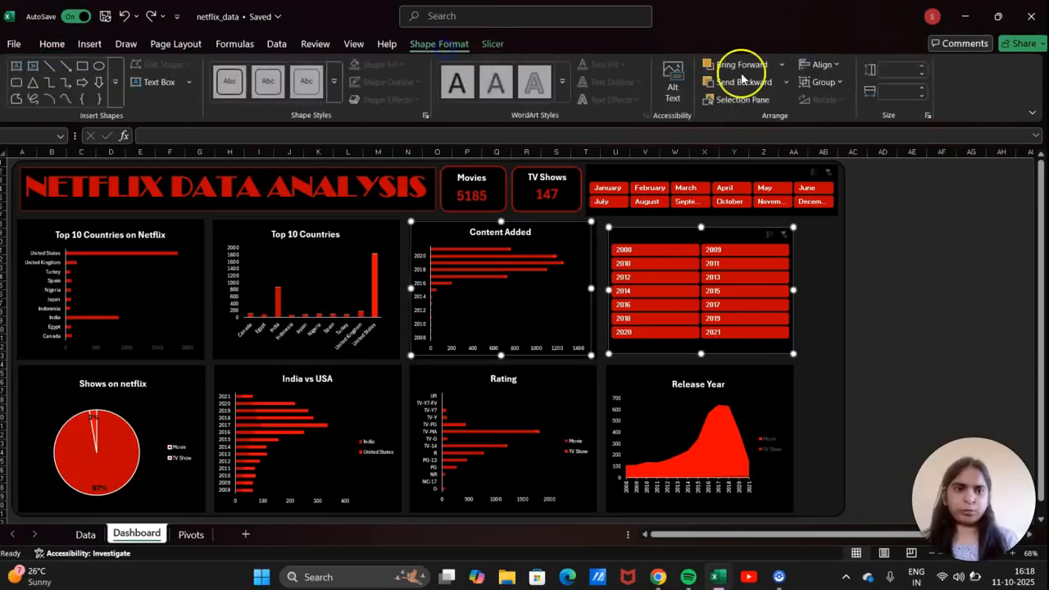
left_click(826, 62)
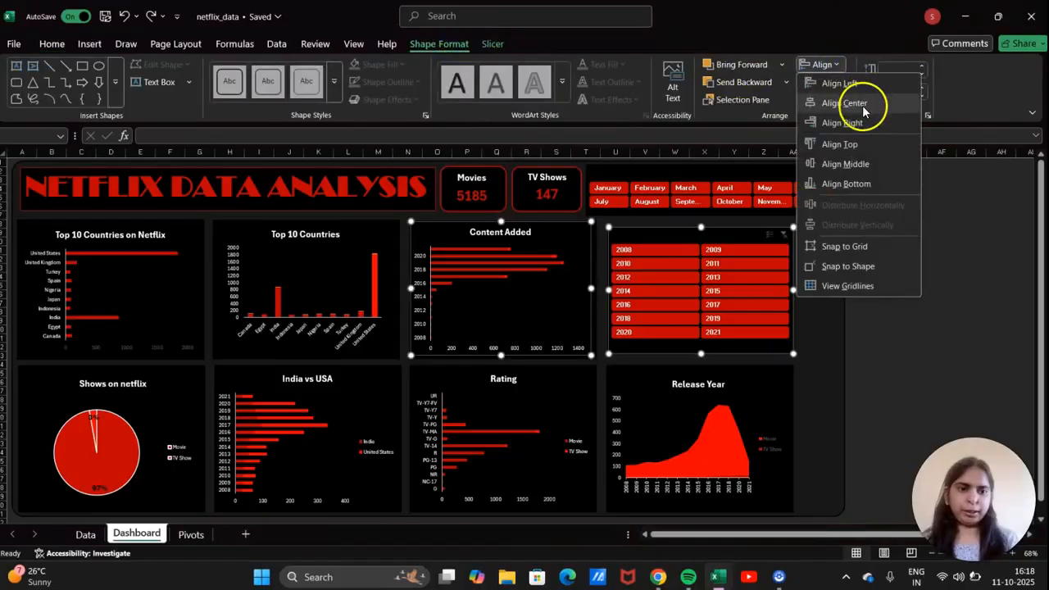
left_click(858, 172)
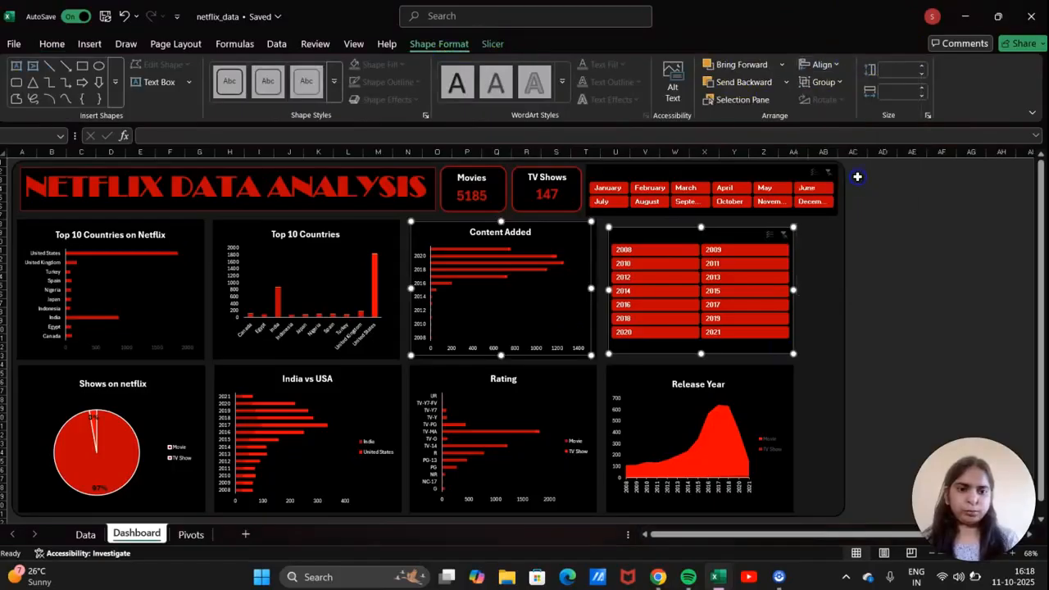
left_click(815, 292)
Stretch the year slicer's top edge upward to line up with the chart row.
left_click(748, 241)
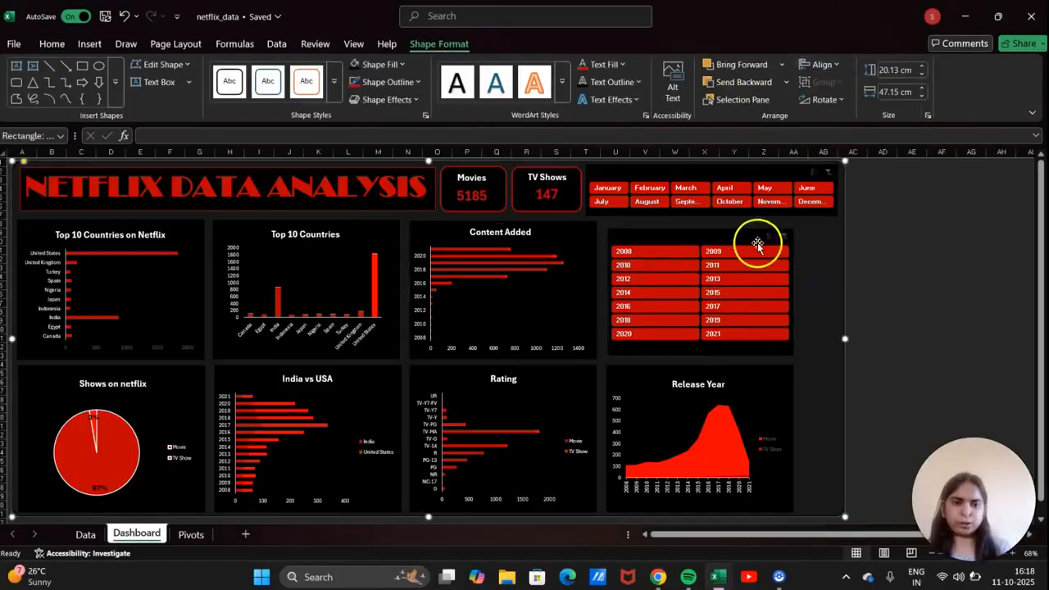
left_click(714, 234)
left_click_drag(702, 232, 697, 219)
left_click(899, 292)
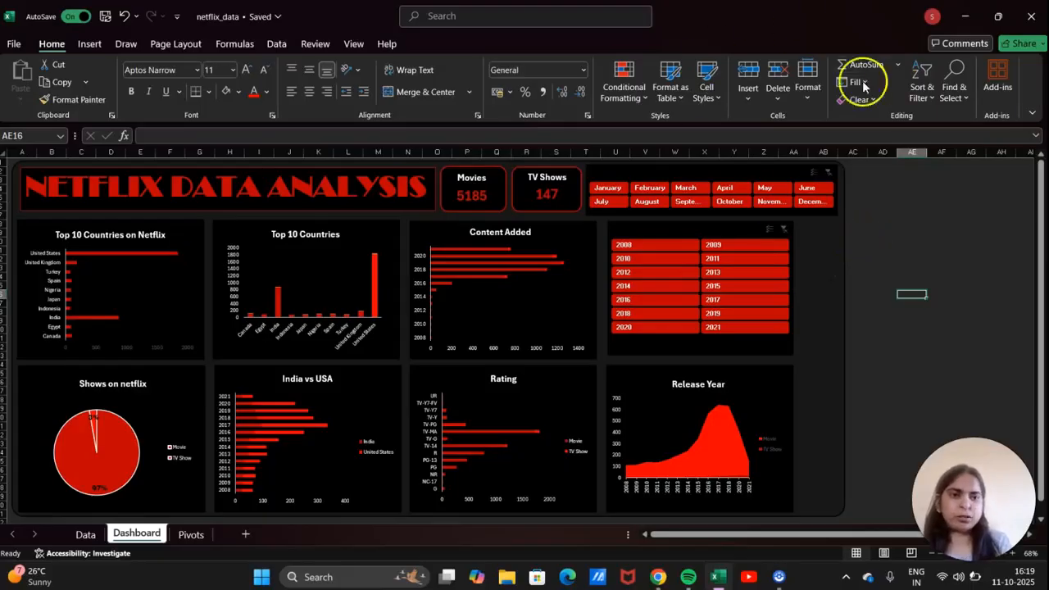
Draw a small text box reading 'Neease Ye' and move it above the year slicer.
left_click(88, 45)
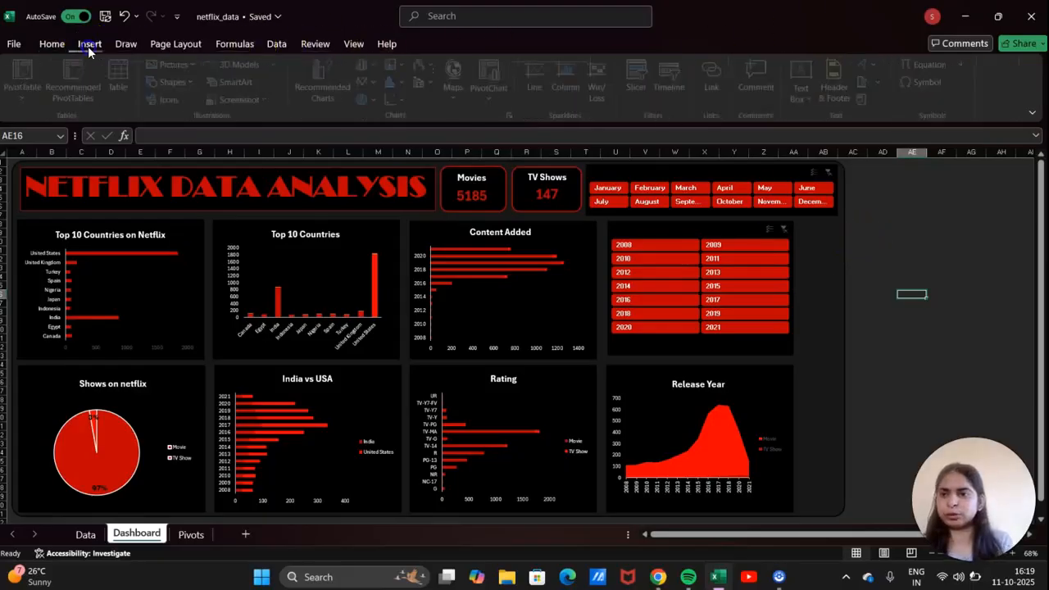
left_click(807, 94)
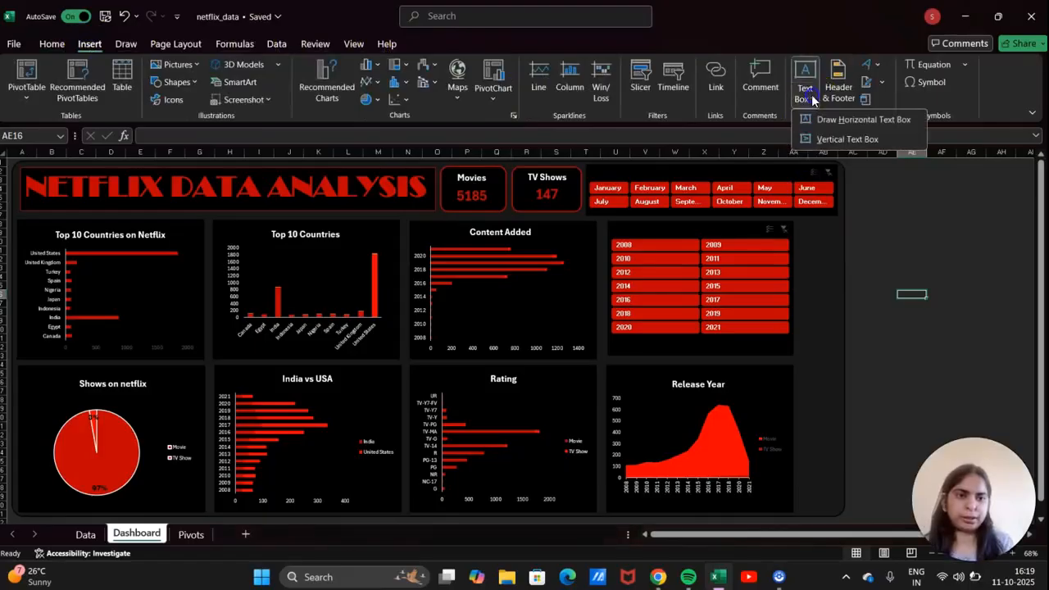
left_click(857, 126)
left_click_drag(908, 223, 913, 262)
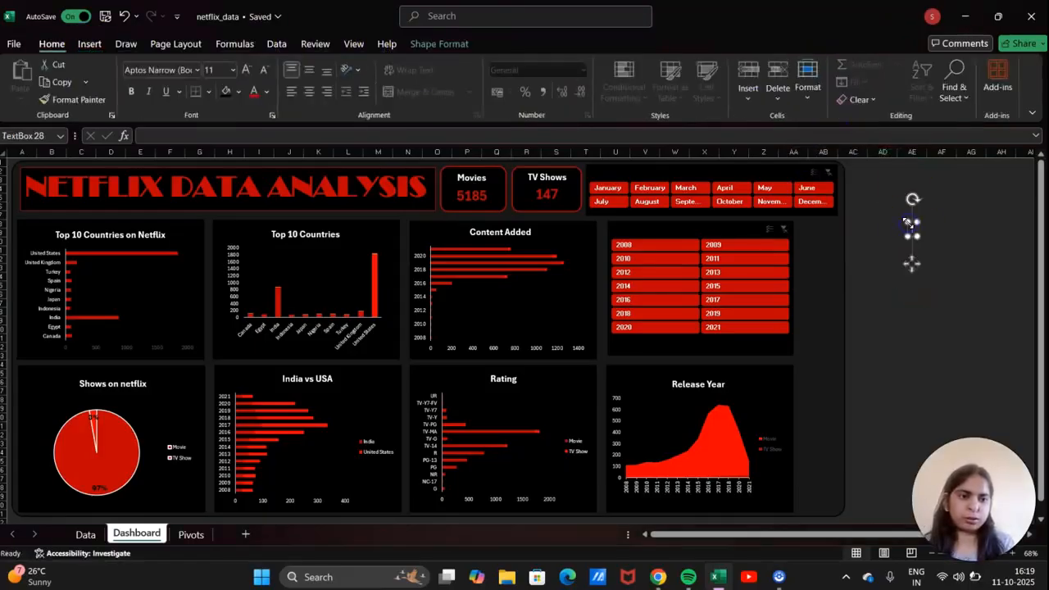
left_click(334, 73)
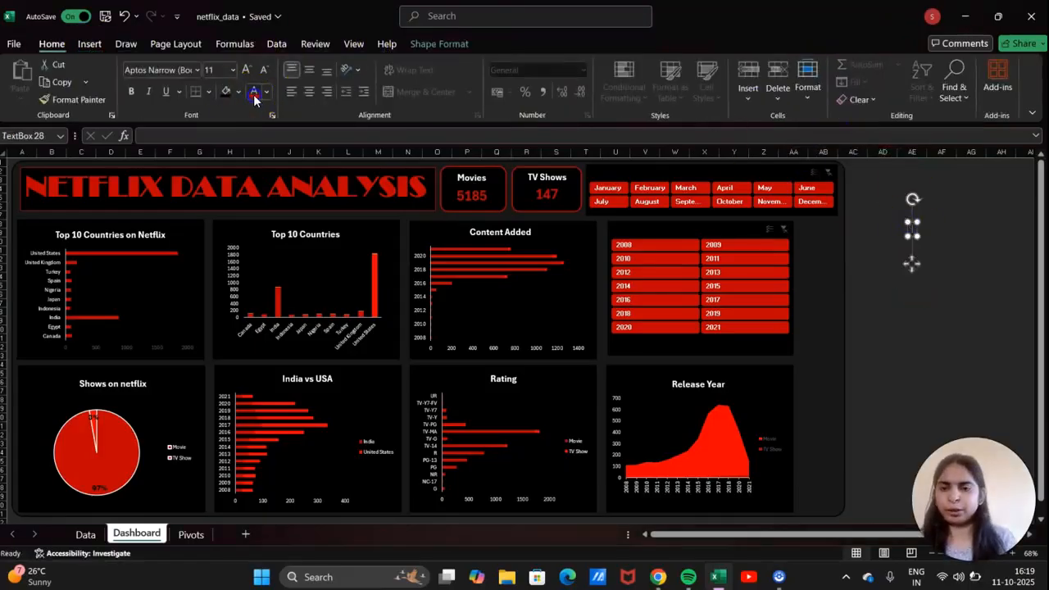
type("Neease Ye")
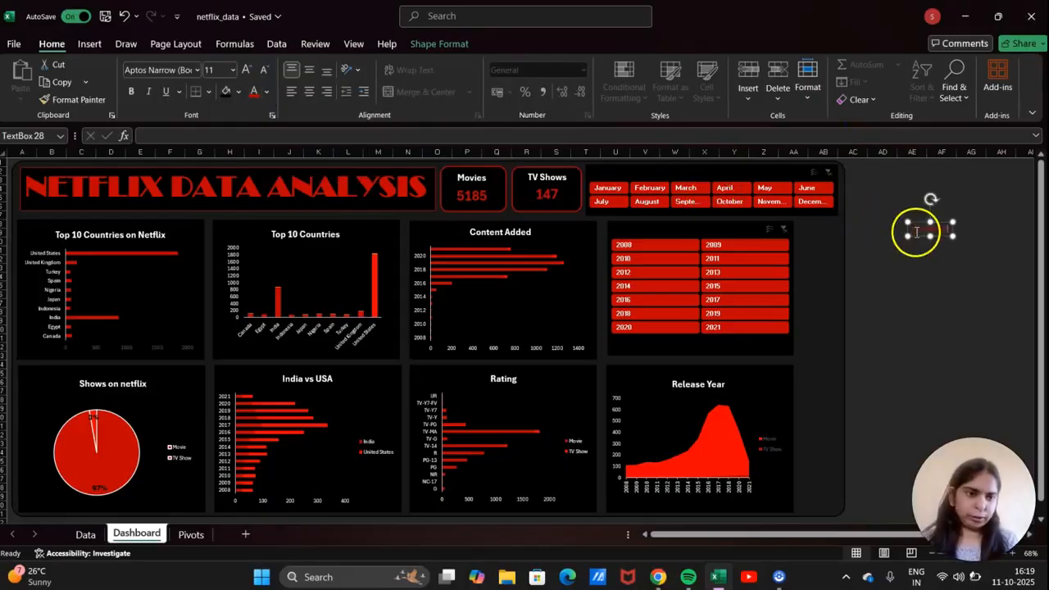
left_click_drag(912, 222, 644, 222)
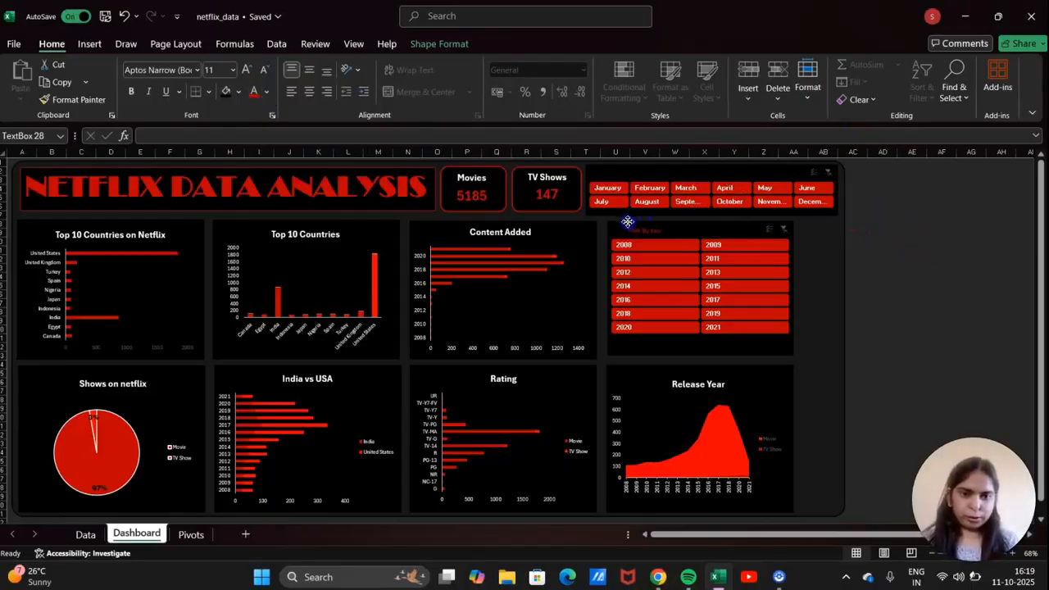
left_click(627, 223)
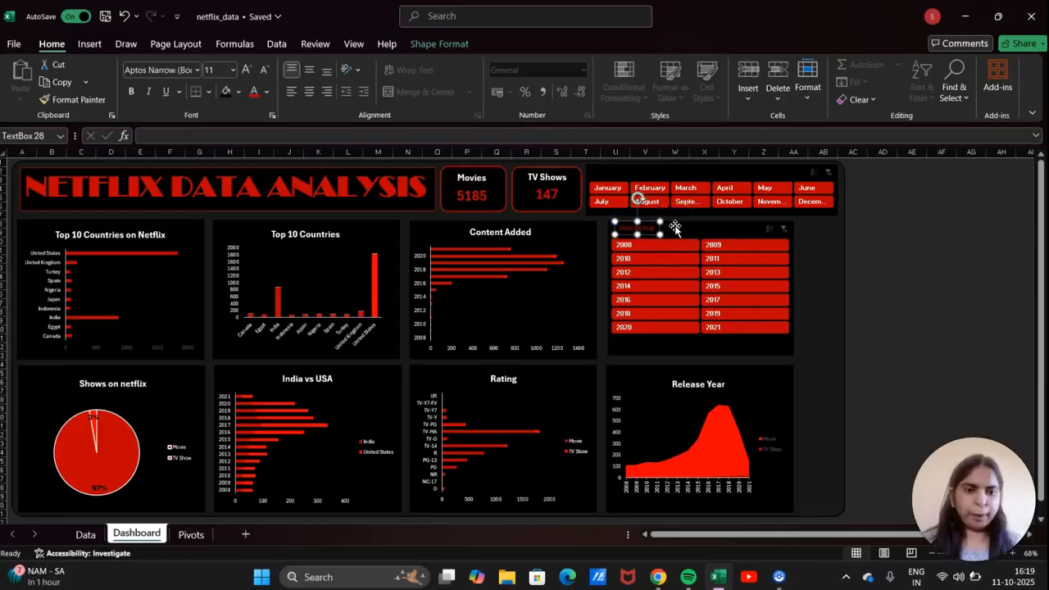
Make the heading white, paint the Content Added title's formatting onto it, and delete 'Year'.
left_click(267, 92)
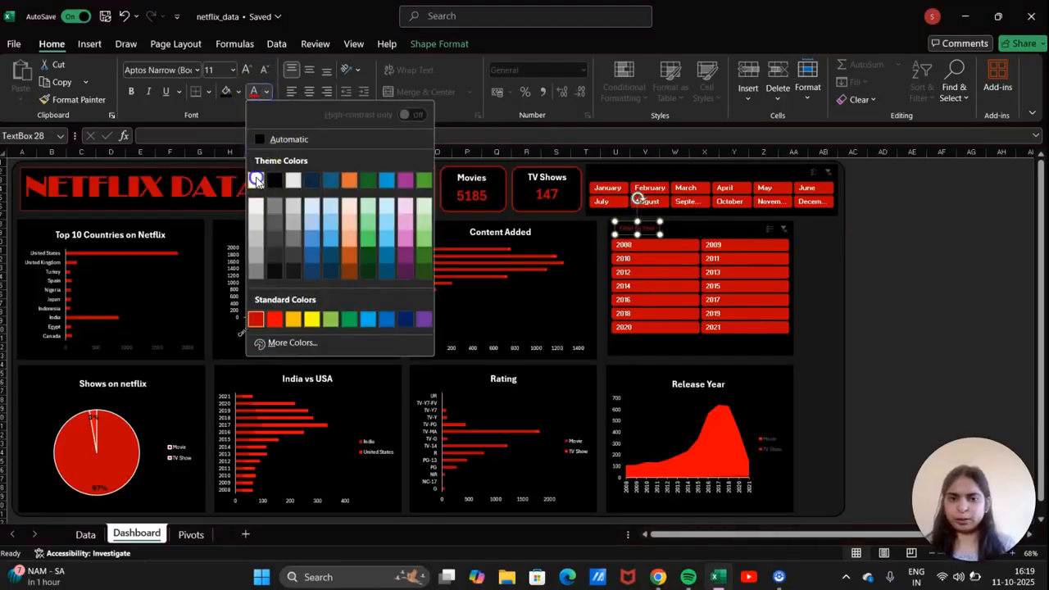
left_click(256, 181)
left_click(527, 230)
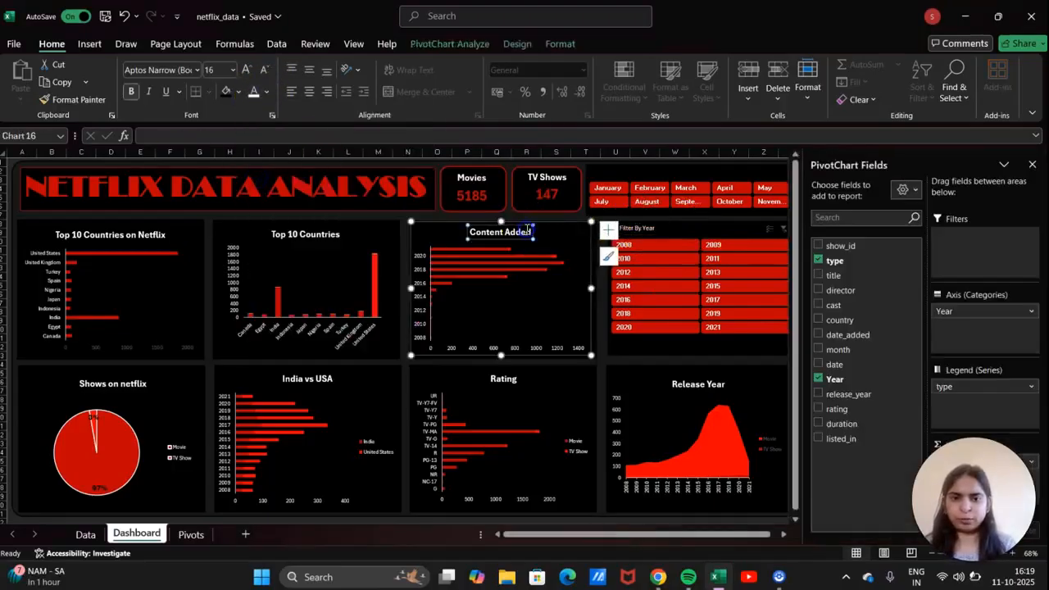
left_click(78, 99)
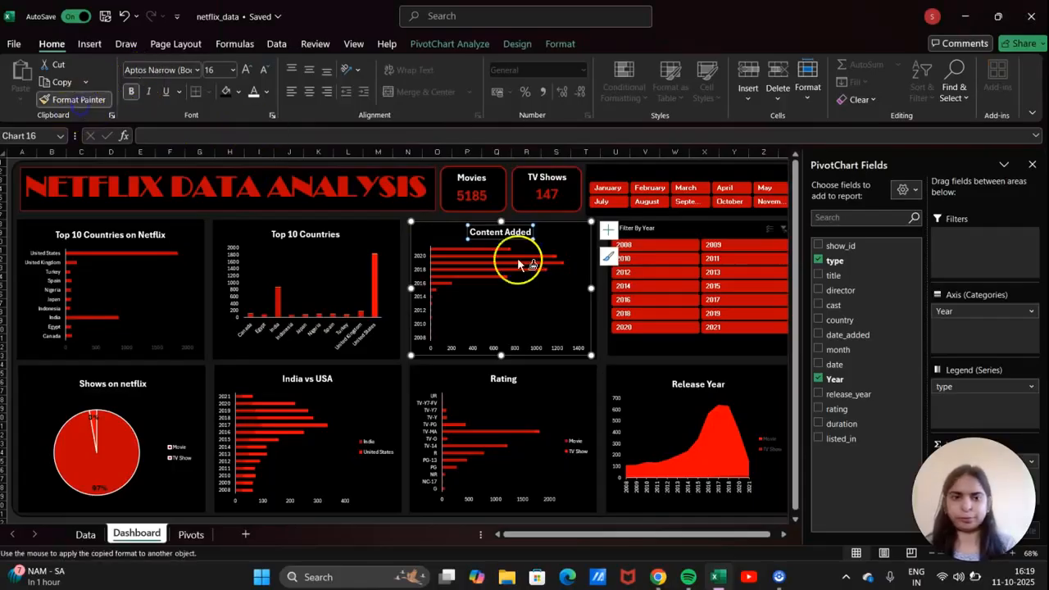
left_click(632, 229)
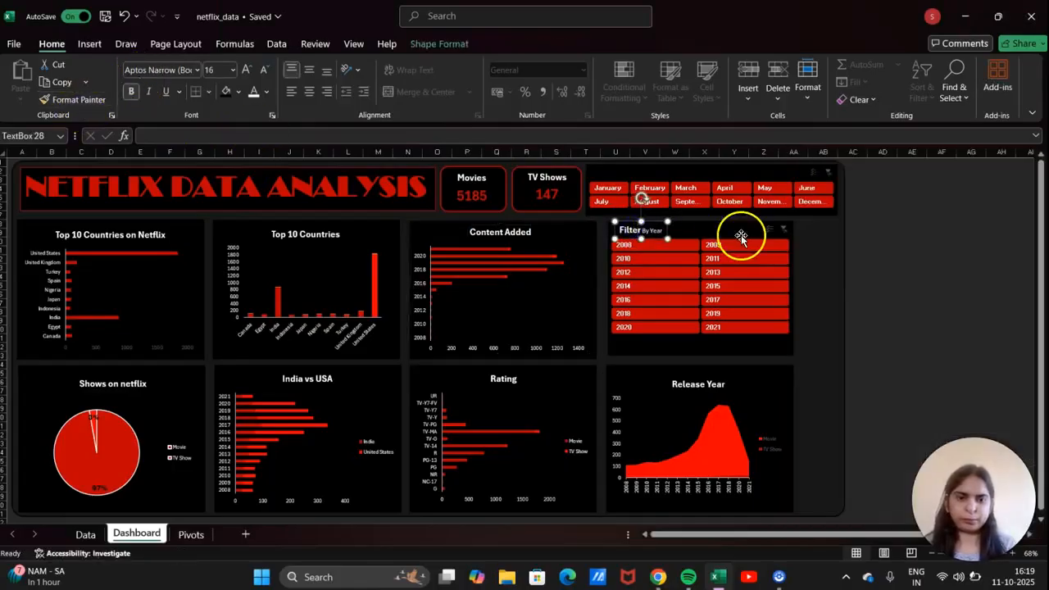
left_click(710, 237)
double_click(661, 232)
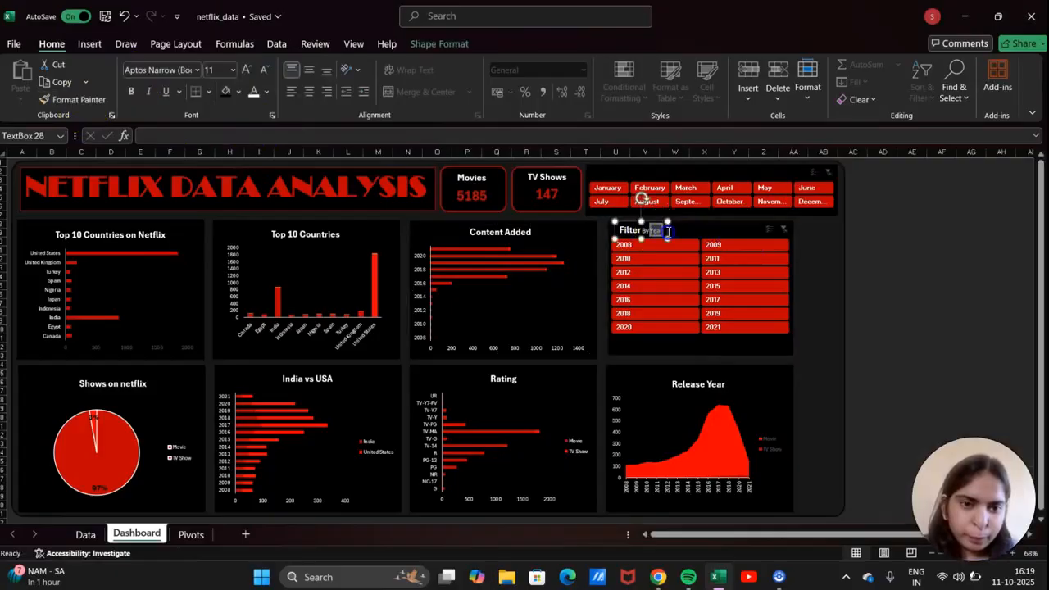
key("BackSpace")
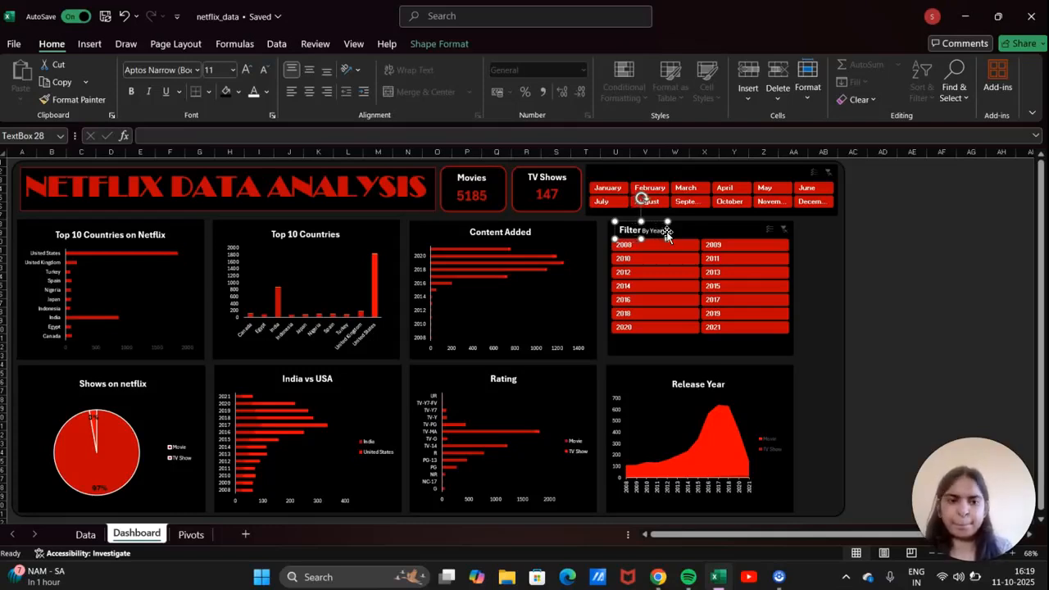
Copy the TV Shows card title formatting onto the Filter By Year heading.
left_click(537, 231)
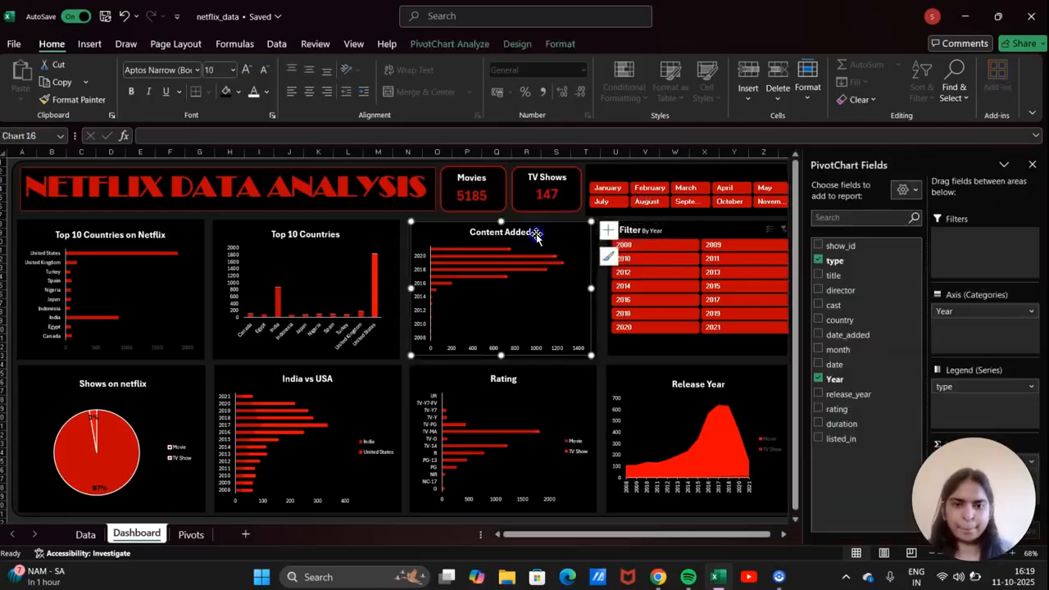
left_click(537, 186)
left_click(105, 99)
left_click(658, 230)
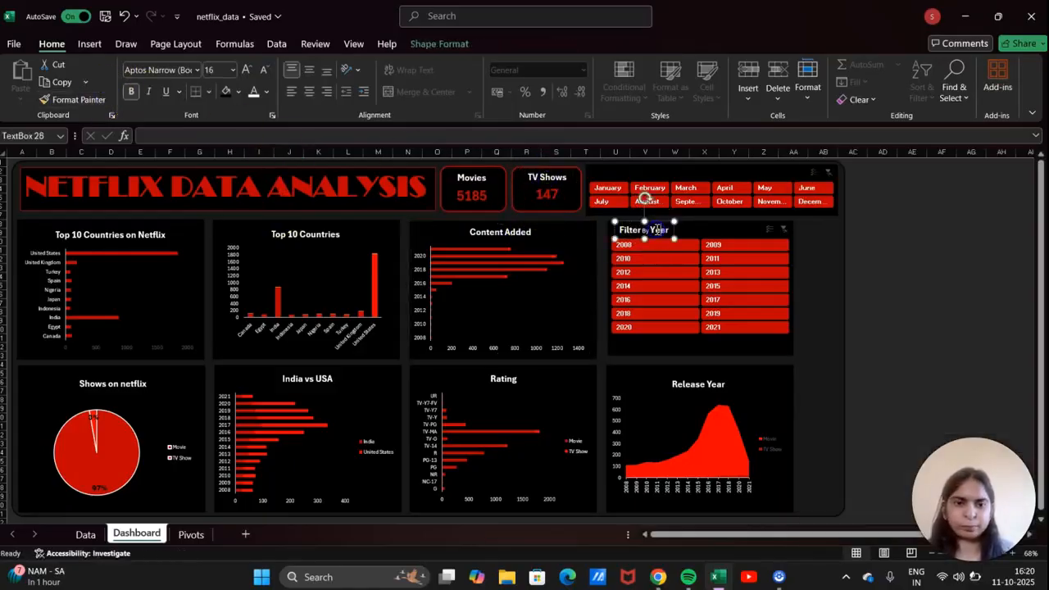
left_click(532, 180)
left_click(67, 99)
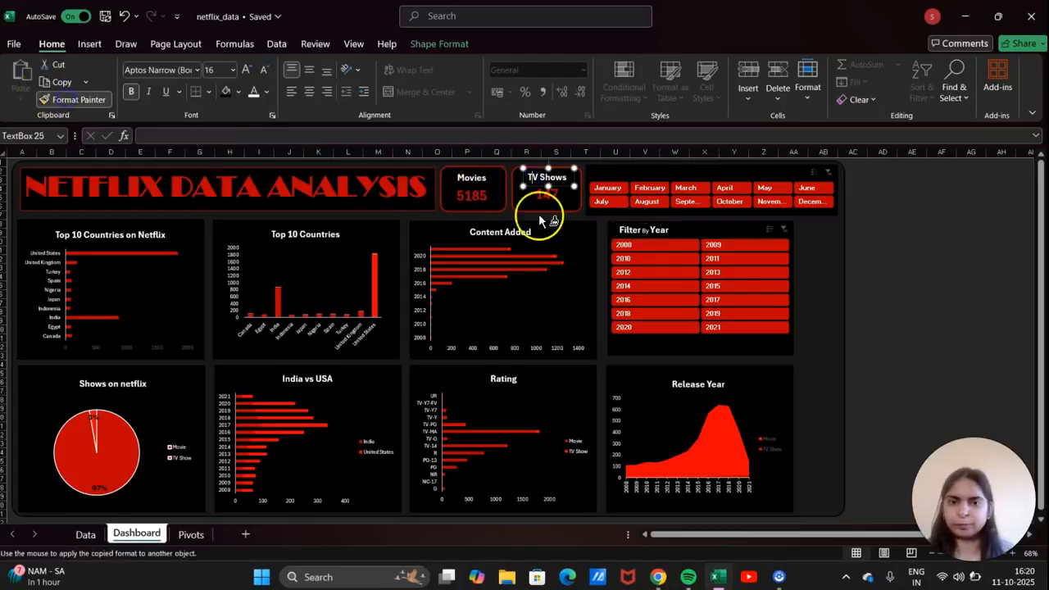
left_click(645, 230)
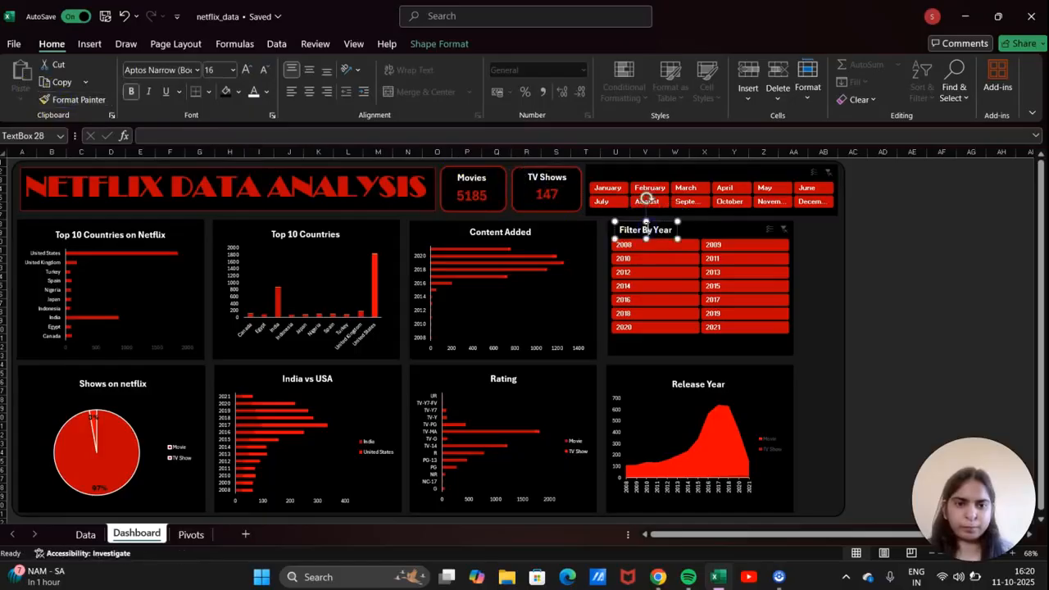
left_click(884, 270)
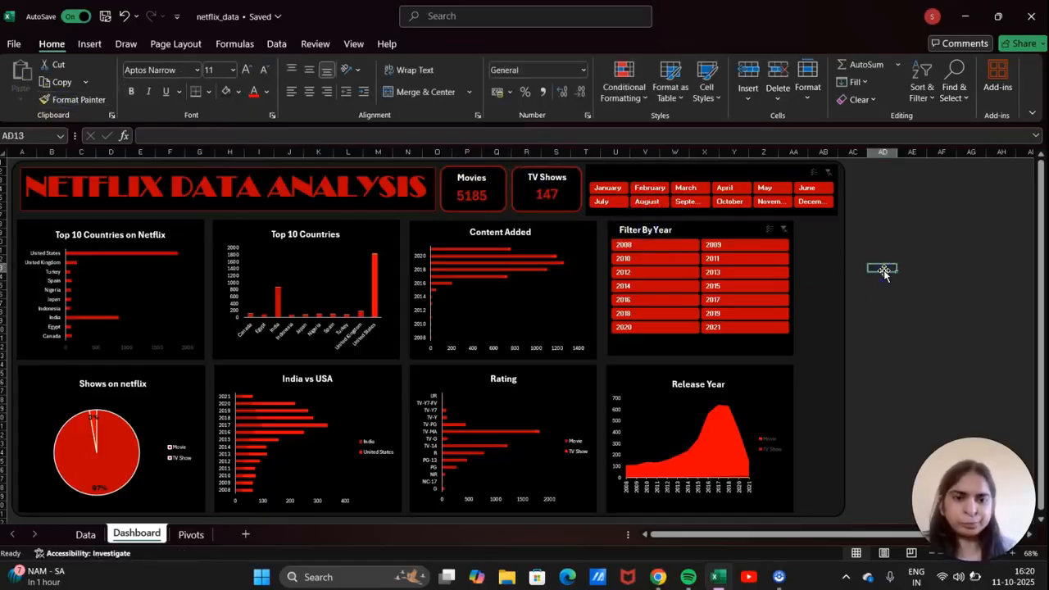
Reapply the TV Shows title formatting to the Filter By Year heading.
left_click(555, 175)
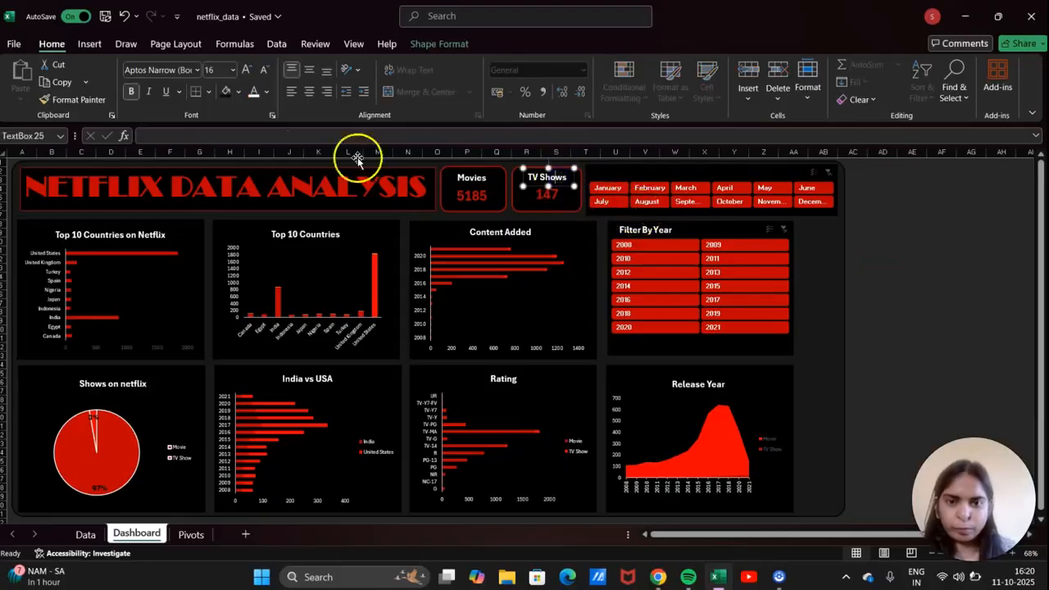
left_click(79, 99)
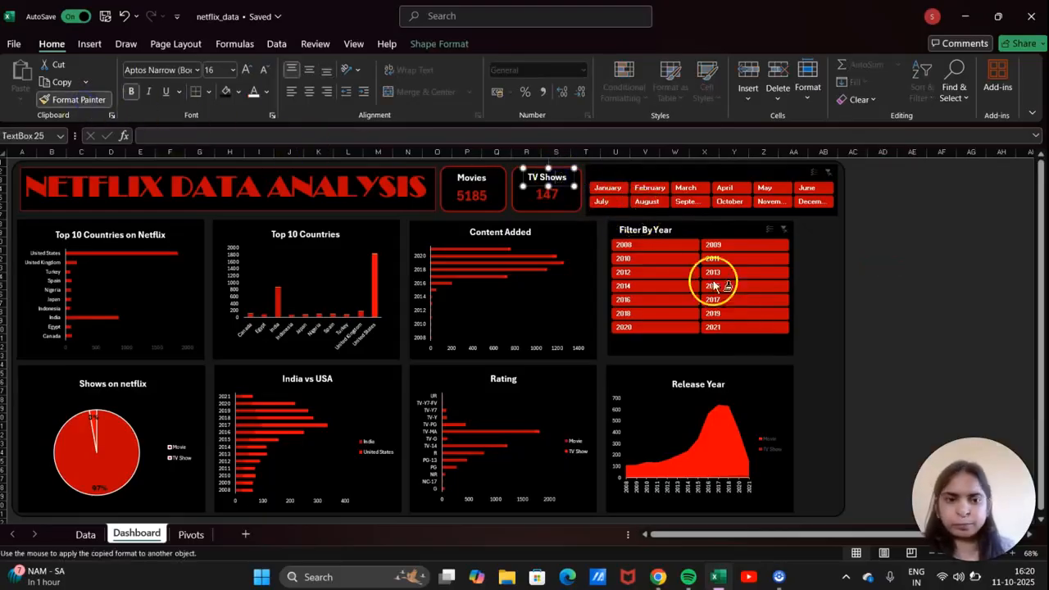
left_click(631, 233)
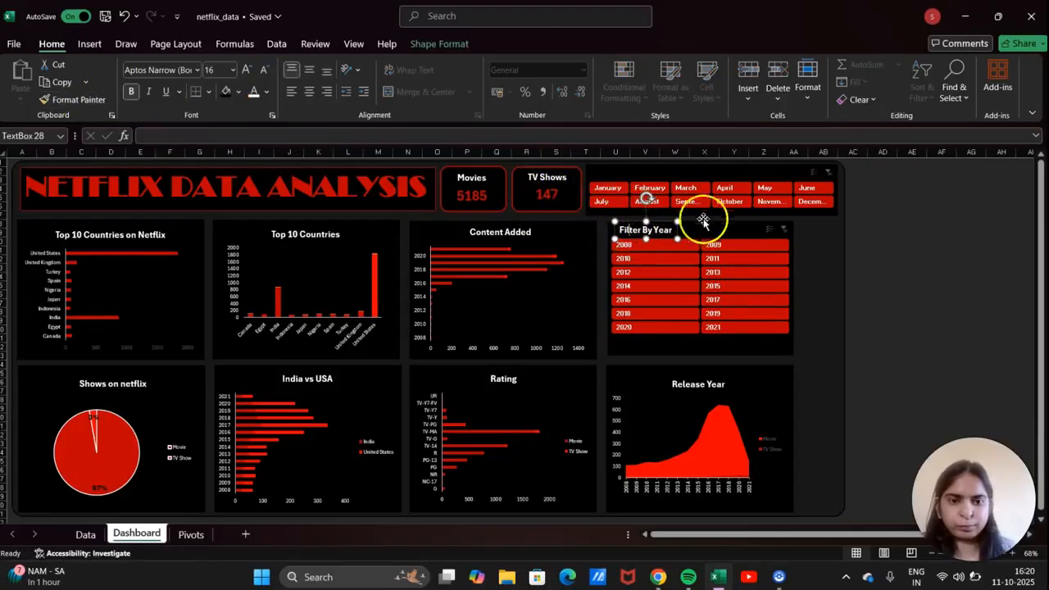
left_click(648, 232)
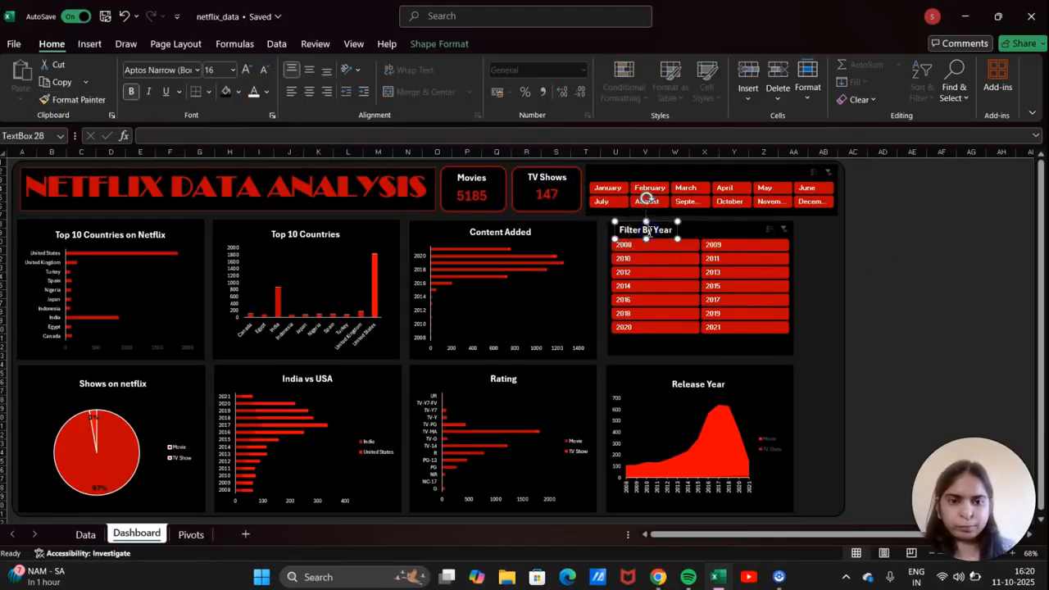
left_click(83, 99)
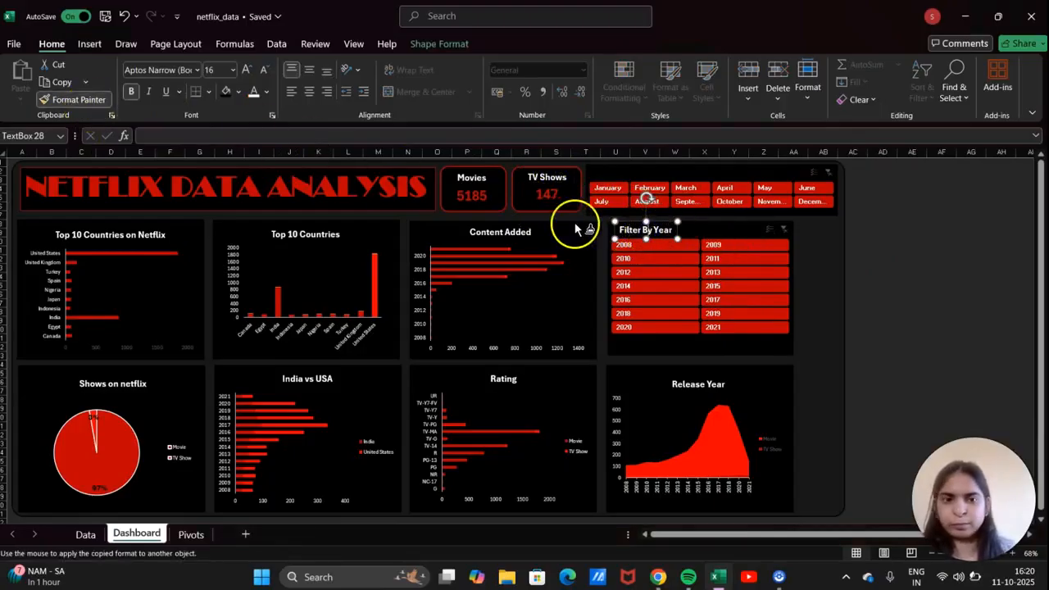
left_click(625, 226)
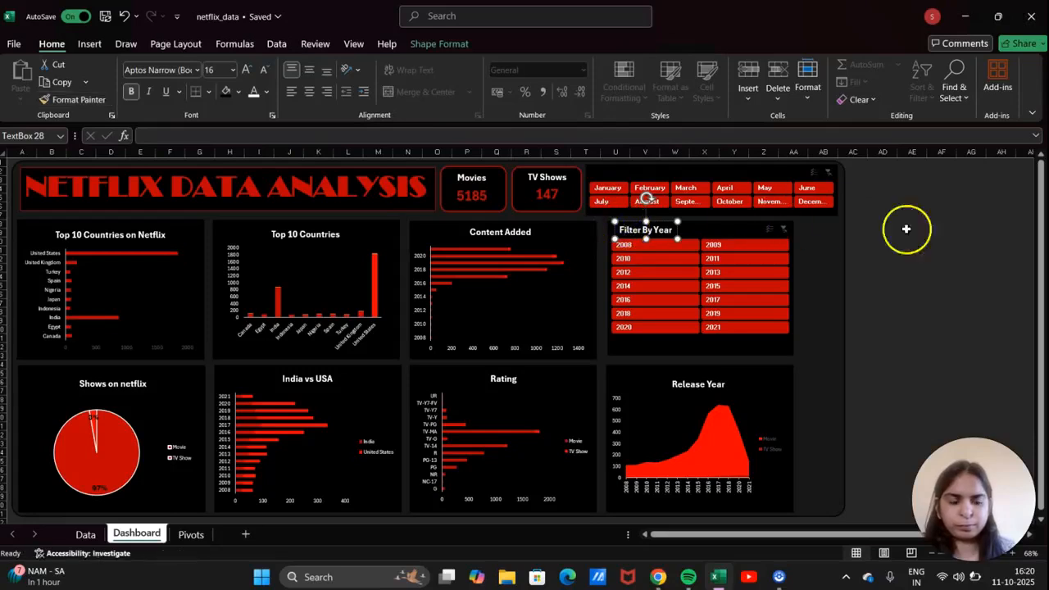
left_click(967, 249)
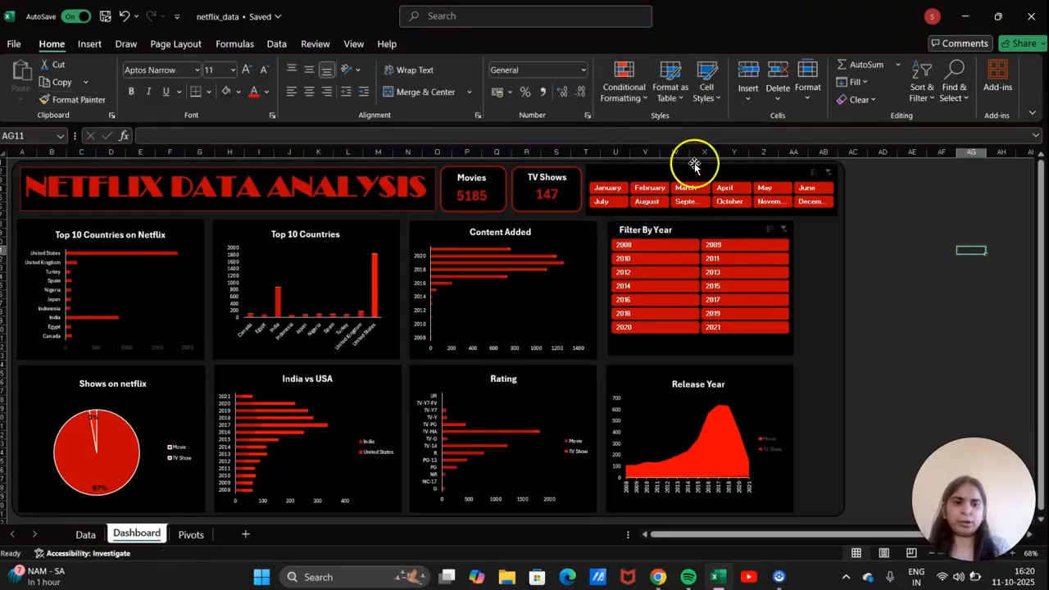
Retype the heading as 'Filter By Year' and duplicate it with Ctrl+D.
left_click(670, 230)
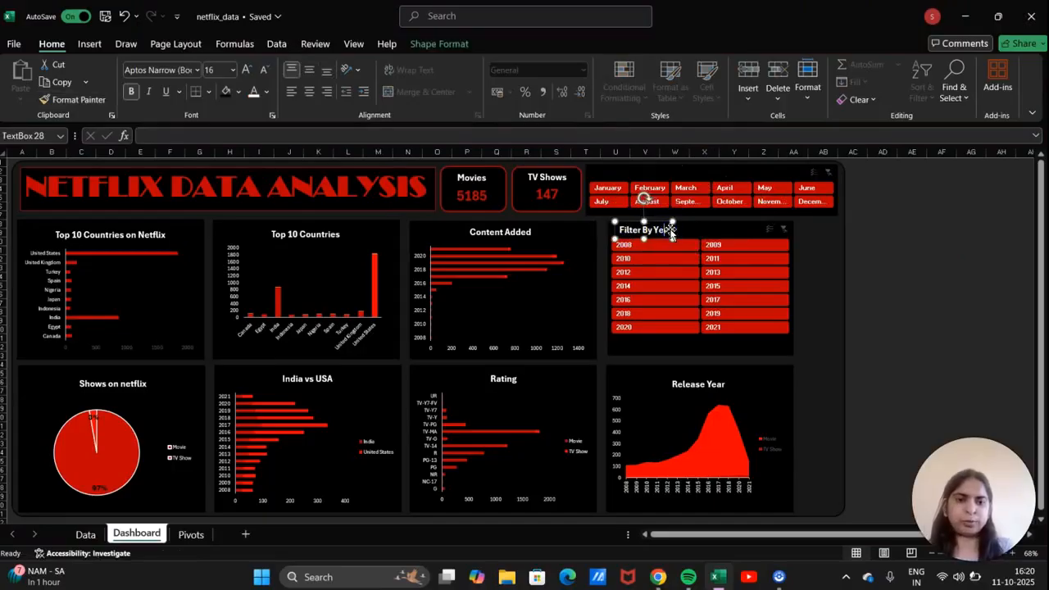
key("BackSpace")
key("BackSpace")
key("BackSpace")
key("BackSpace")
key("BackSpace")
key("BackSpace")
key("BackSpace")
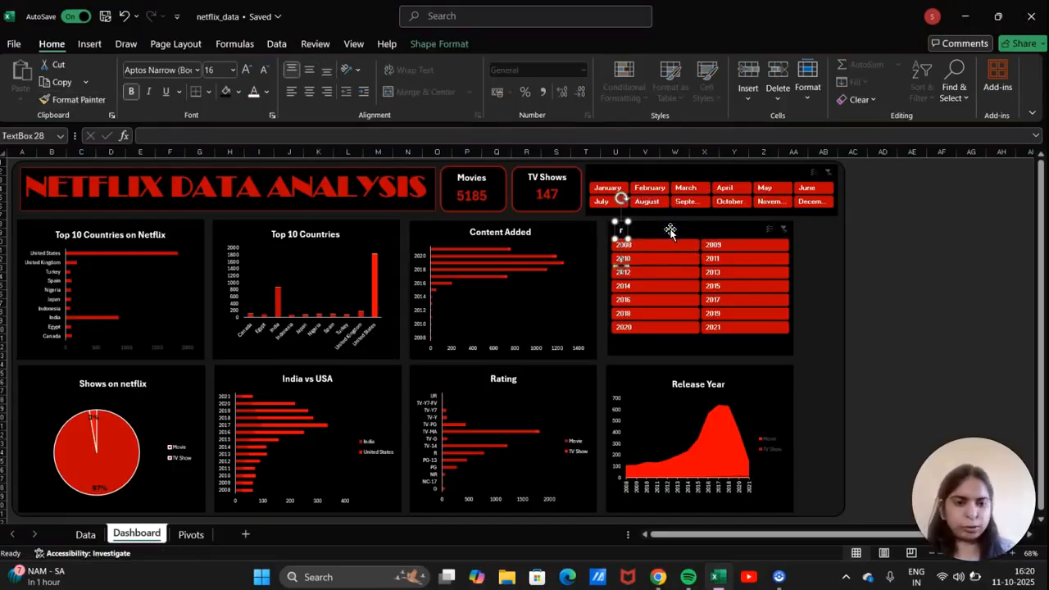
type("Filter")
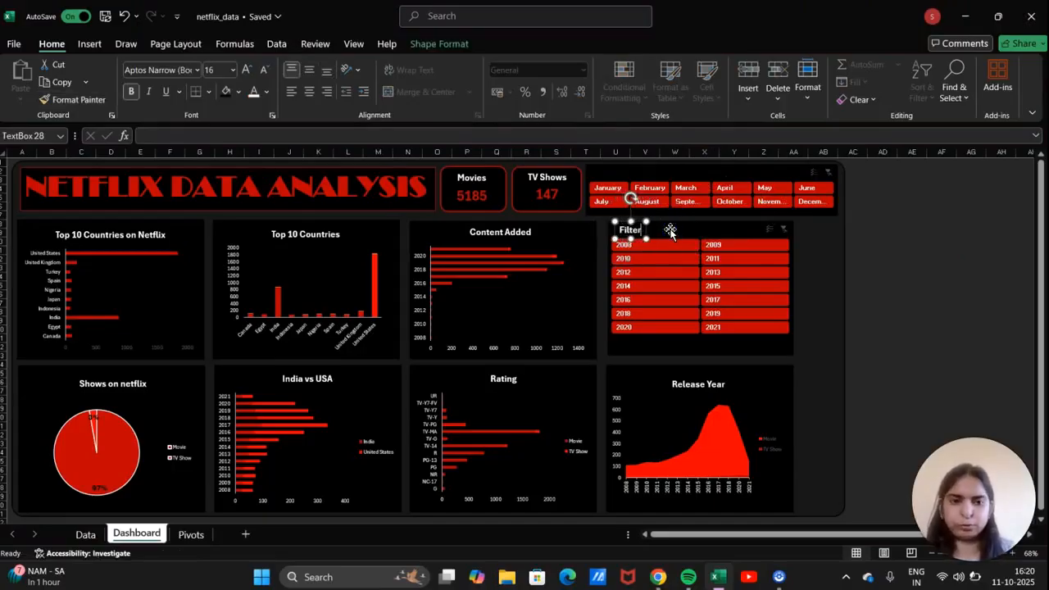
type(" By Year")
left_click(881, 276)
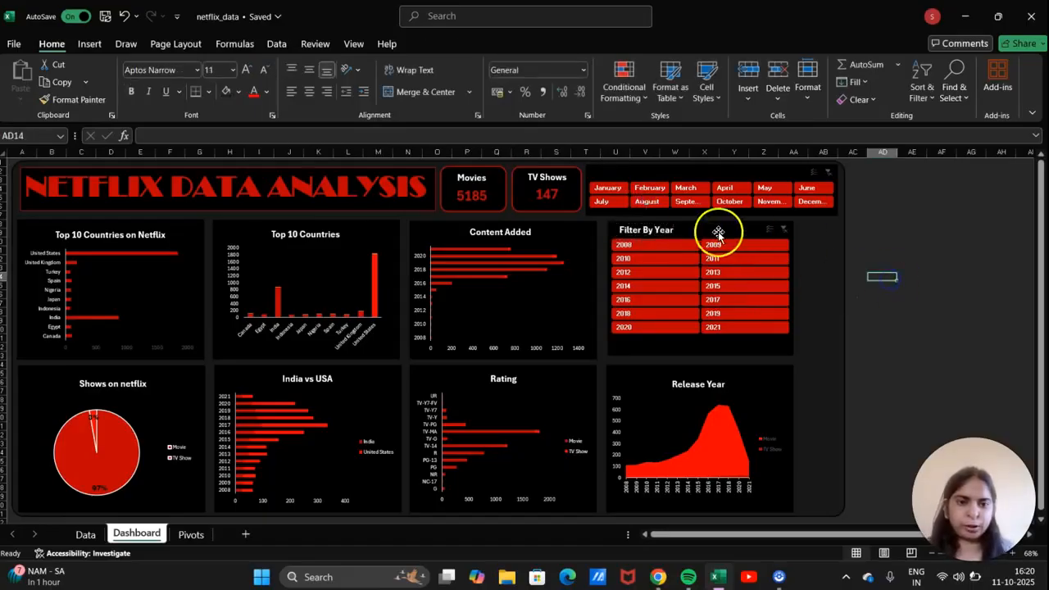
left_click(675, 224)
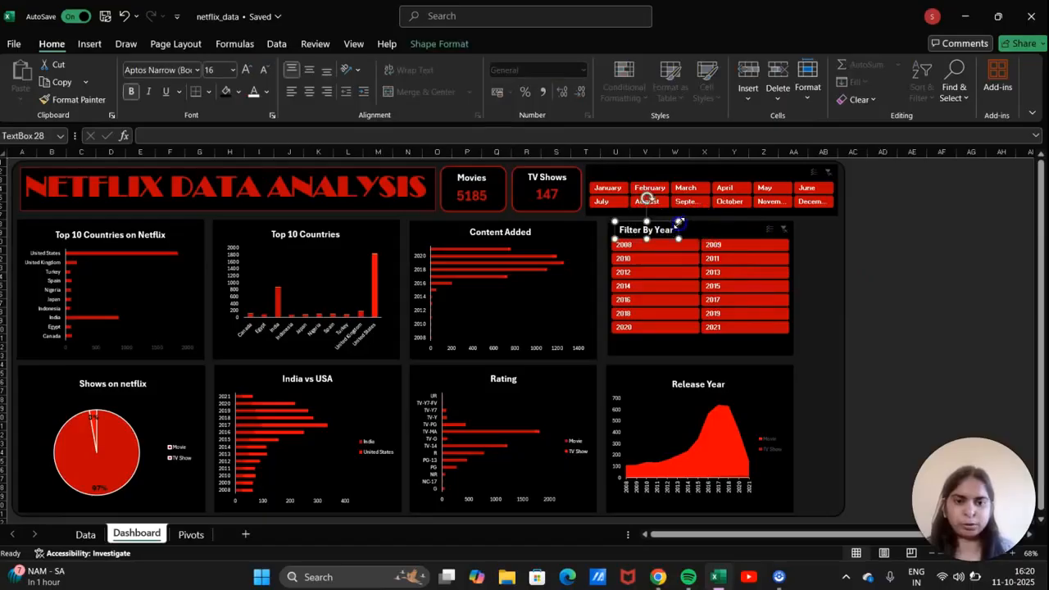
key("ctrl+d")
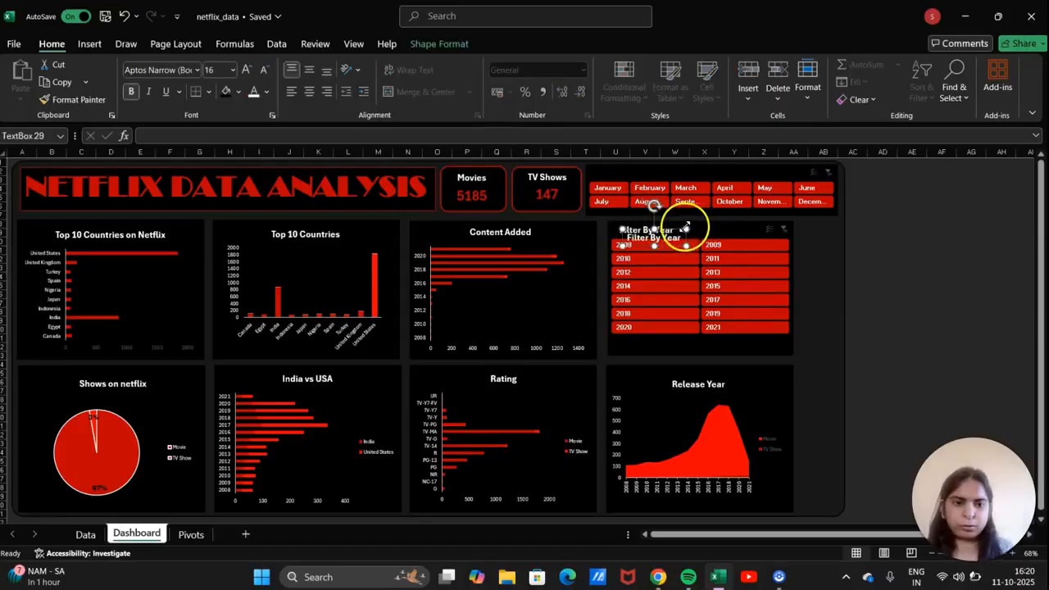
Move the duplicated heading above the month slicer as 'Filter By Months'.
left_click_drag(685, 231, 646, 167)
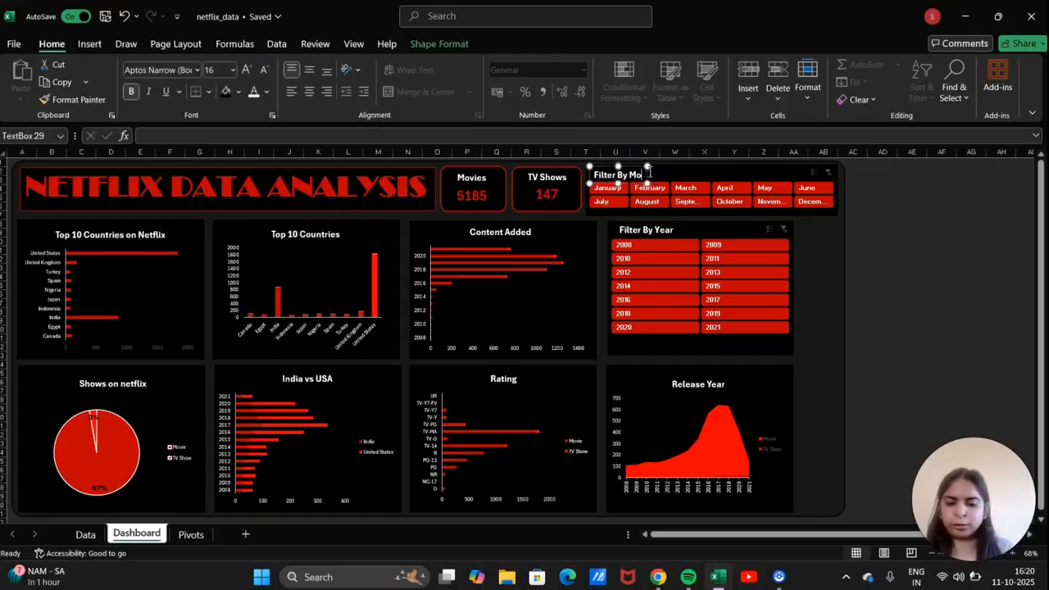
left_click(1024, 237)
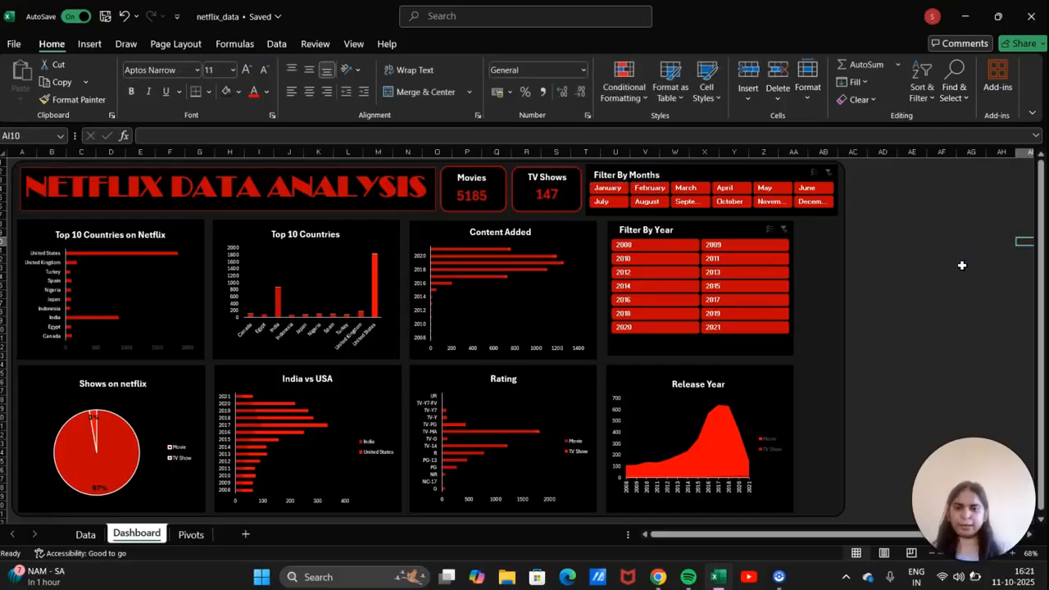
Enlarge the Release Year chart toward its top-right and close the PivotChart Fields pane.
left_click(720, 383)
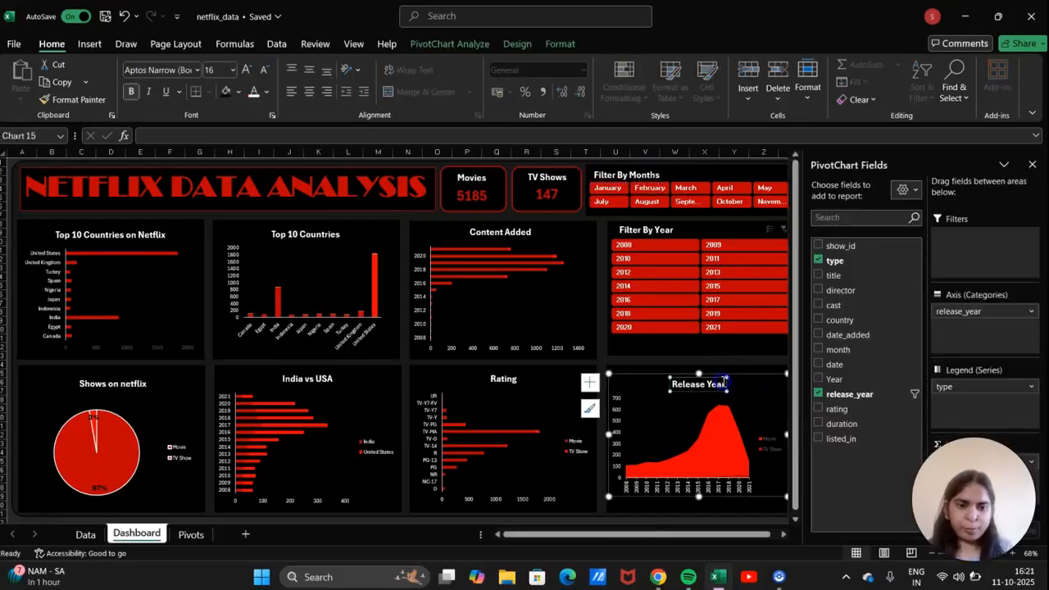
scroll(761, 380, "right", 2)
left_click_drag(667, 374, 674, 368)
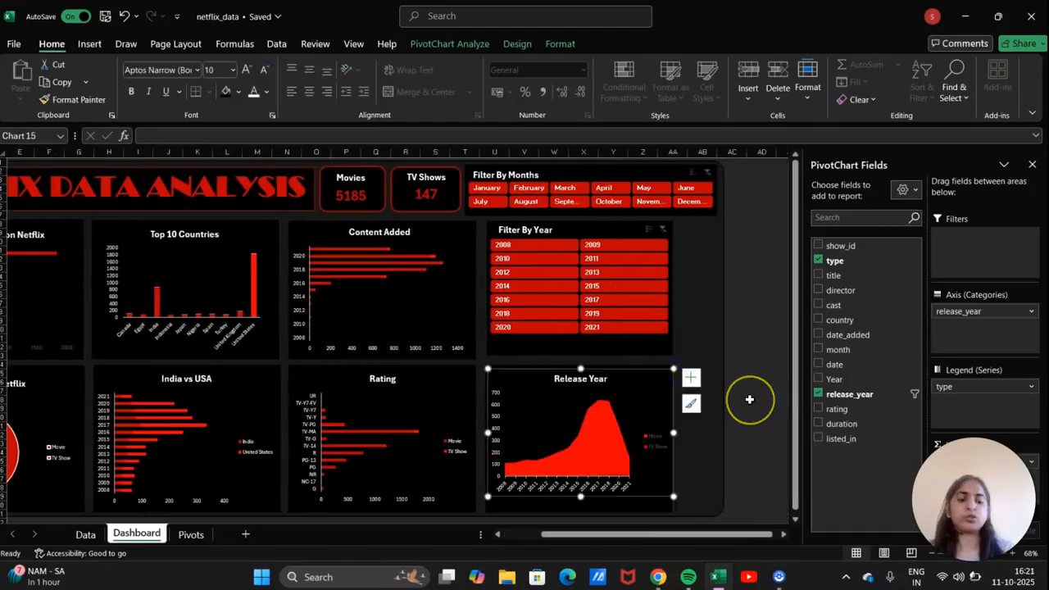
left_click(1032, 165)
scroll(654, 314, "left", 2)
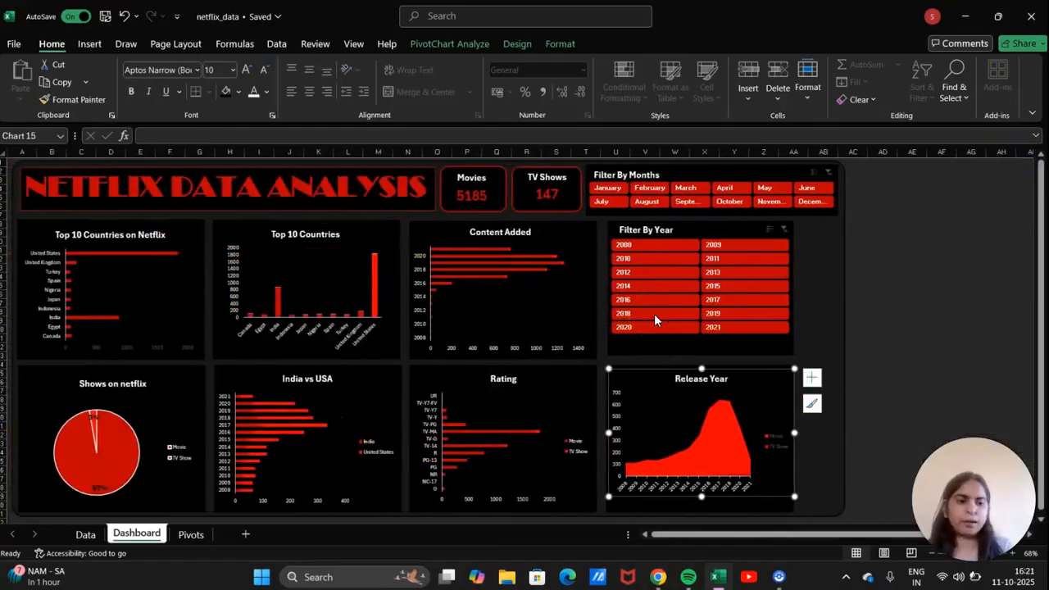